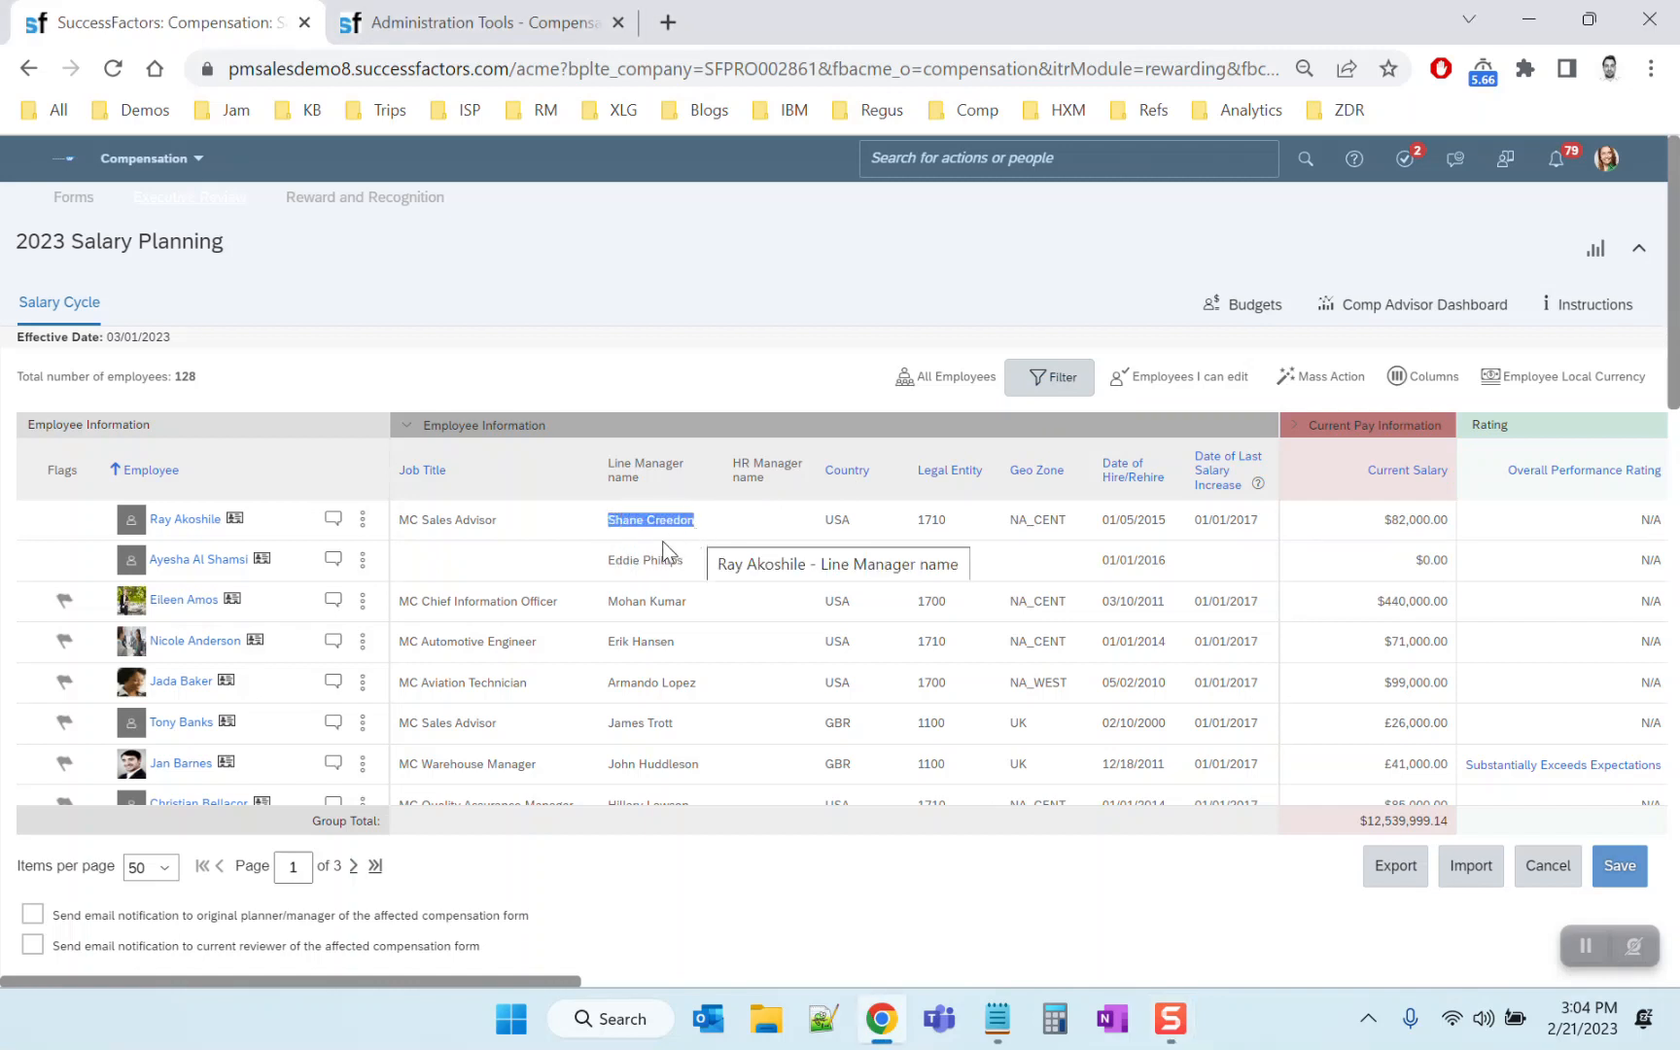
# Examine the line manager values in the worksheet and the EC field mappings of the Line Manager name and HR Manager name columns
pyautogui.moveTo(607, 561); pyautogui.dragTo(663, 562)
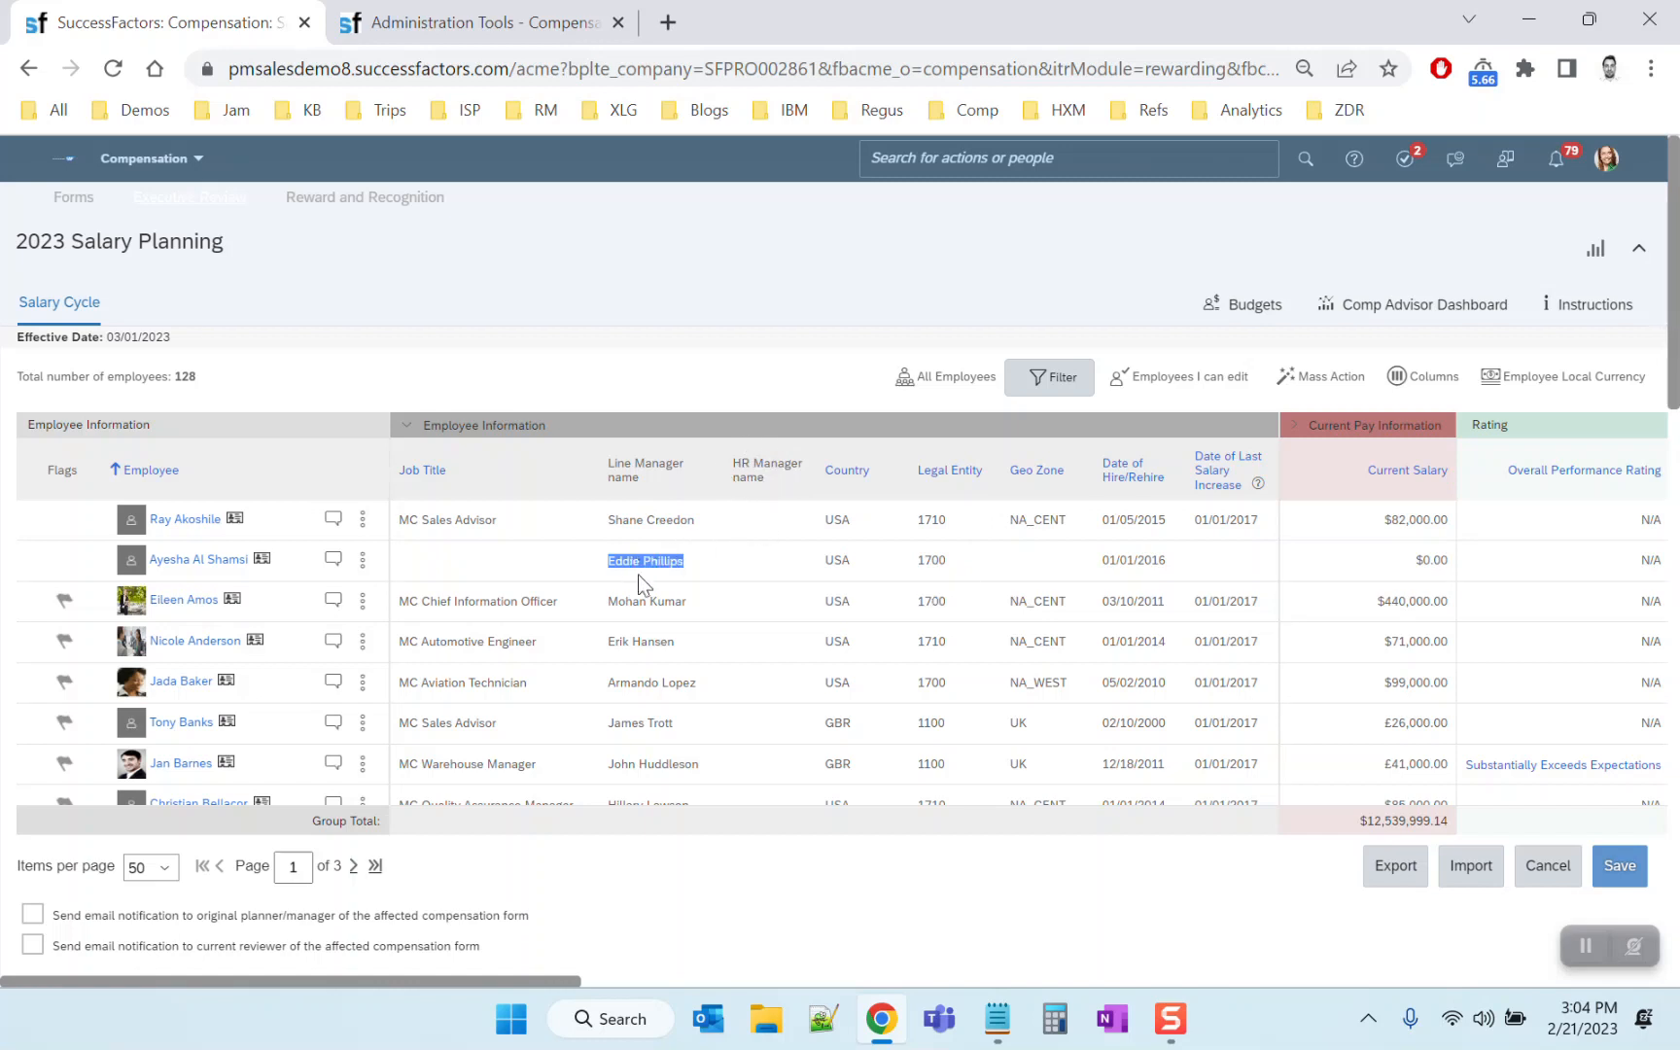
pyautogui.moveTo(609, 601); pyautogui.dragTo(689, 602)
pyautogui.click(539, 26)
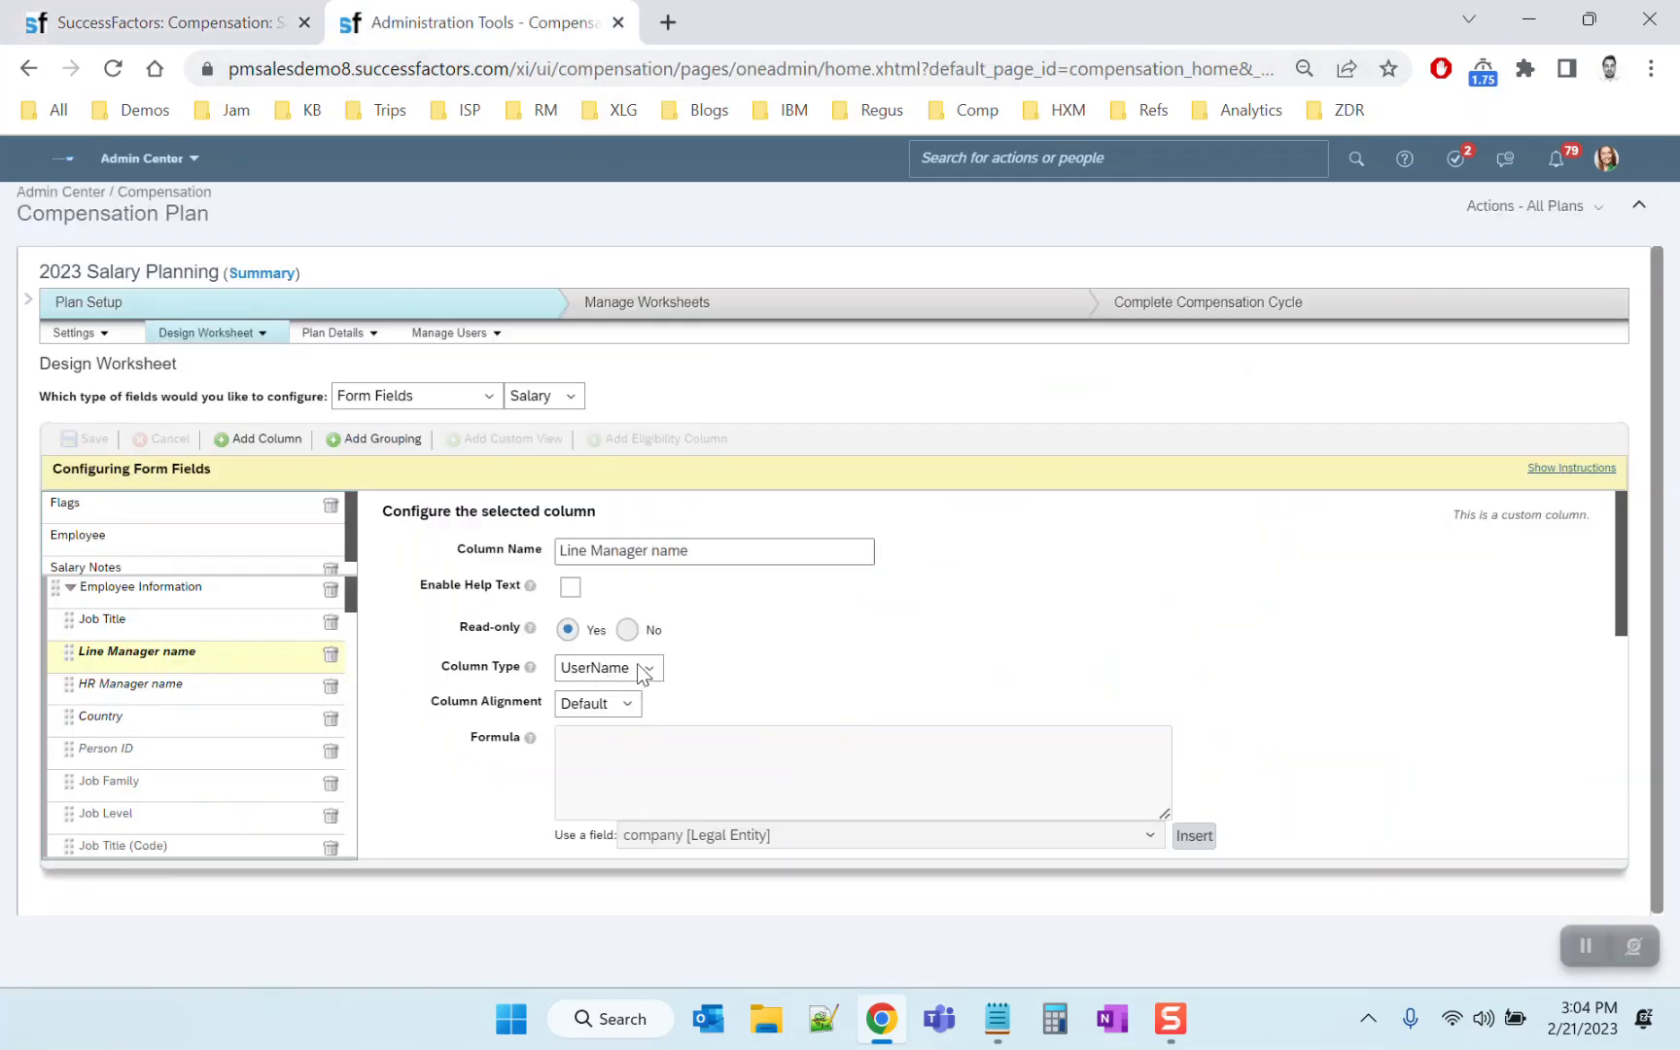
pyautogui.moveTo(1616, 603); pyautogui.dragTo(1620, 805)
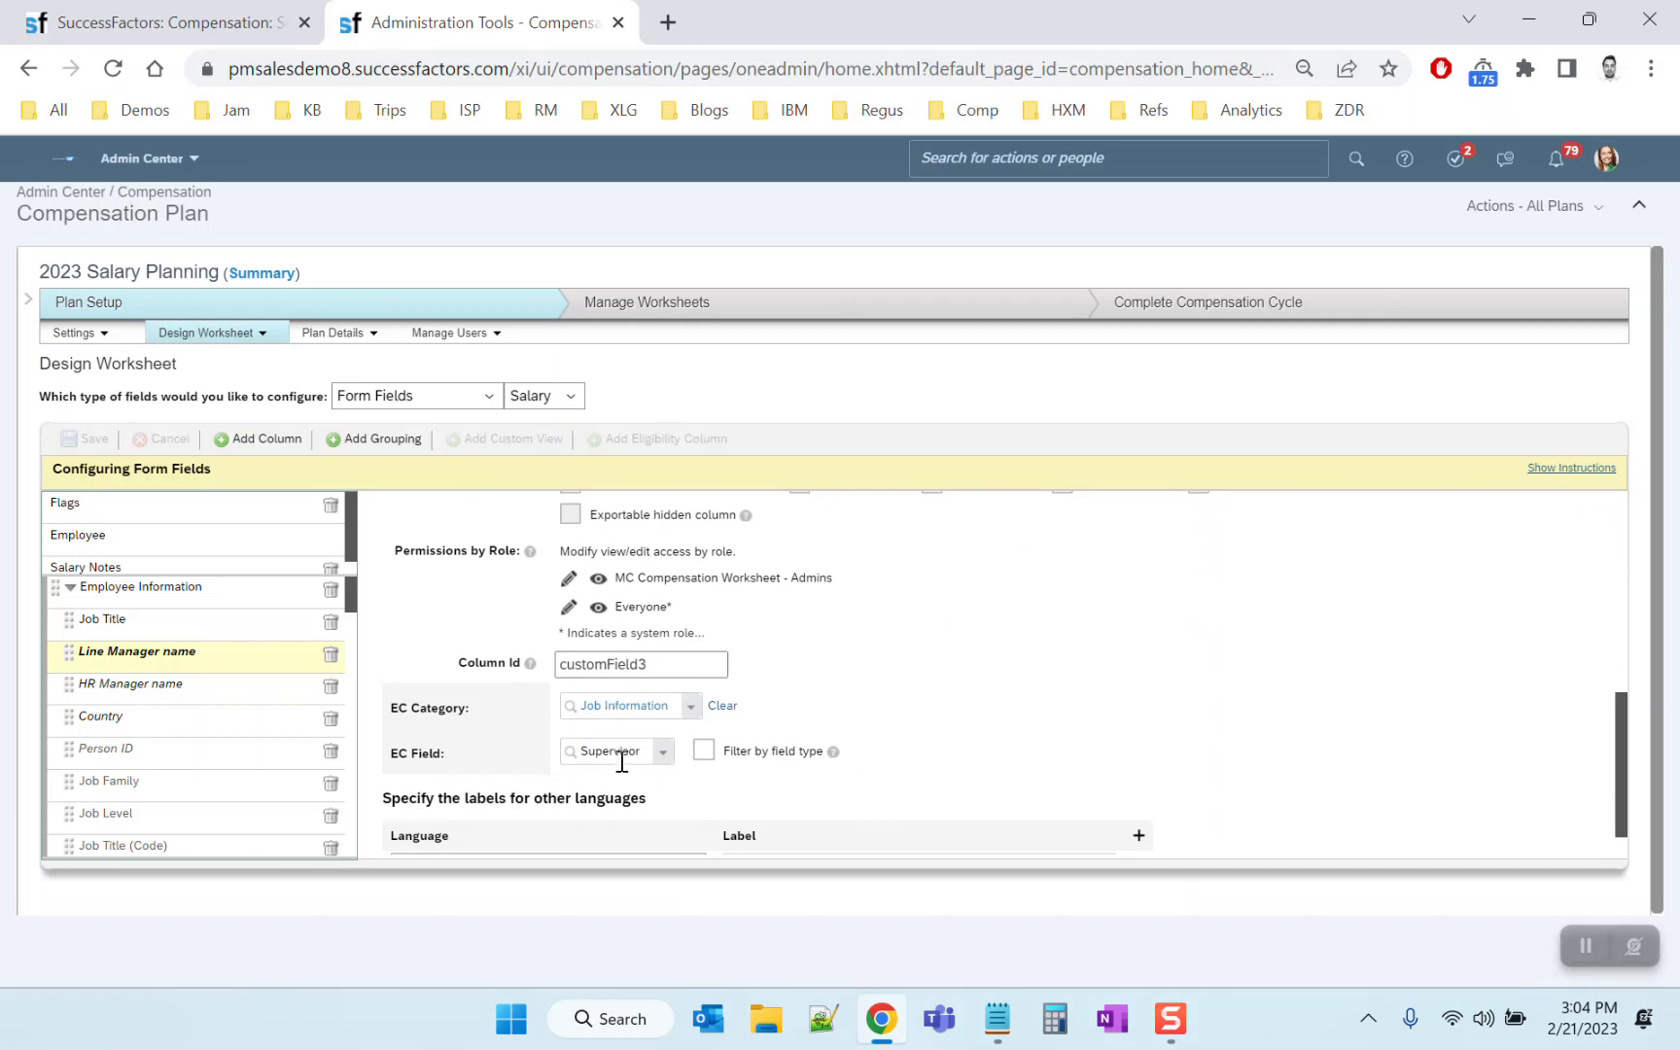
pyautogui.click(99, 686)
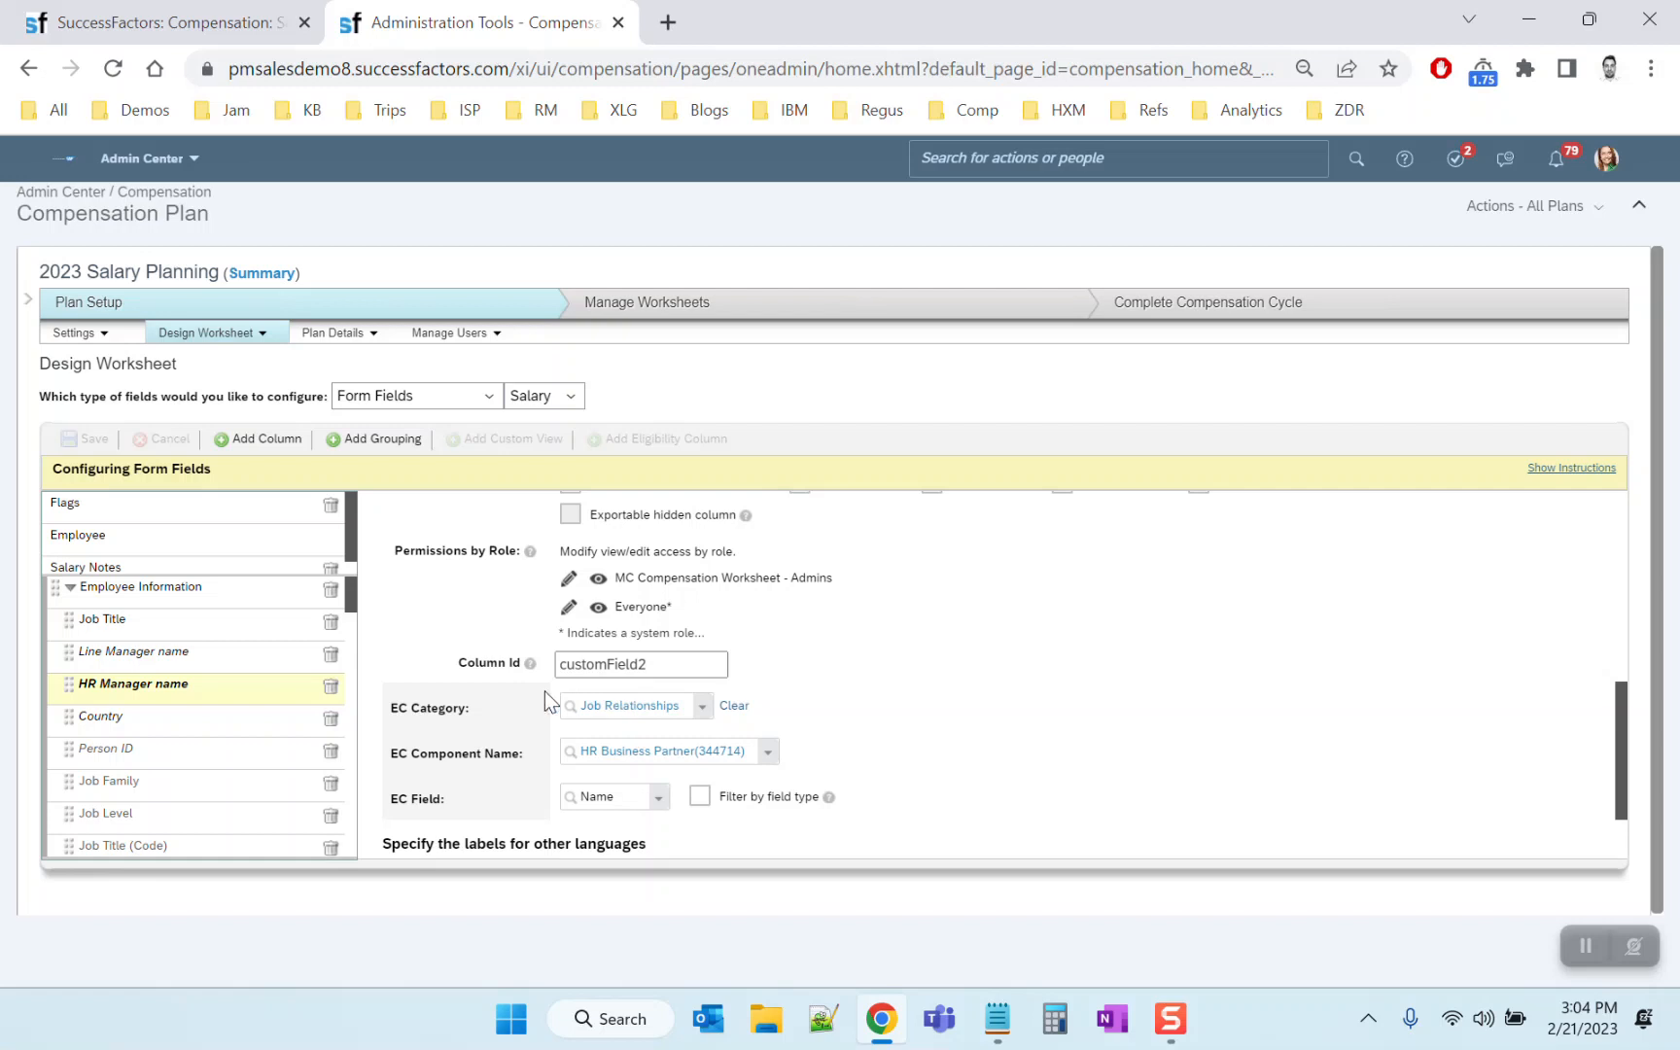
# Return to the 2023 Salary Planning worksheet and examine its Line Manager name and HR Manager name columns
pyautogui.click(248, 27)
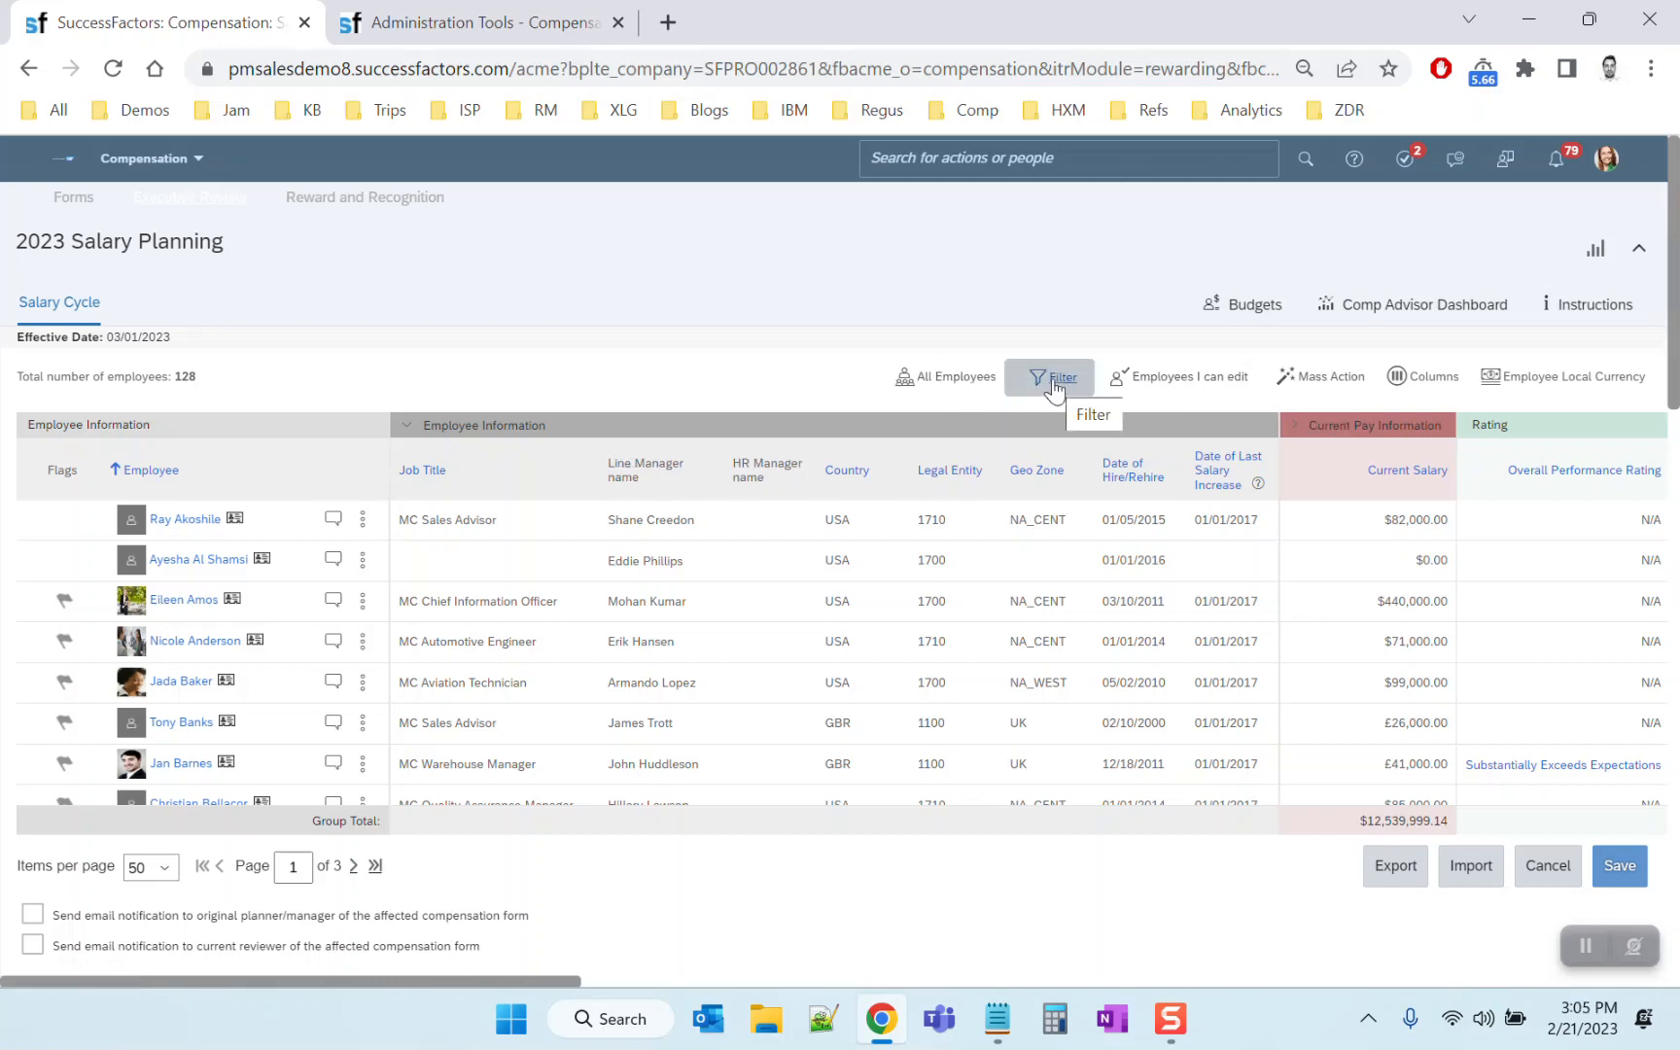
pyautogui.moveTo(610, 520); pyautogui.dragTo(705, 525)
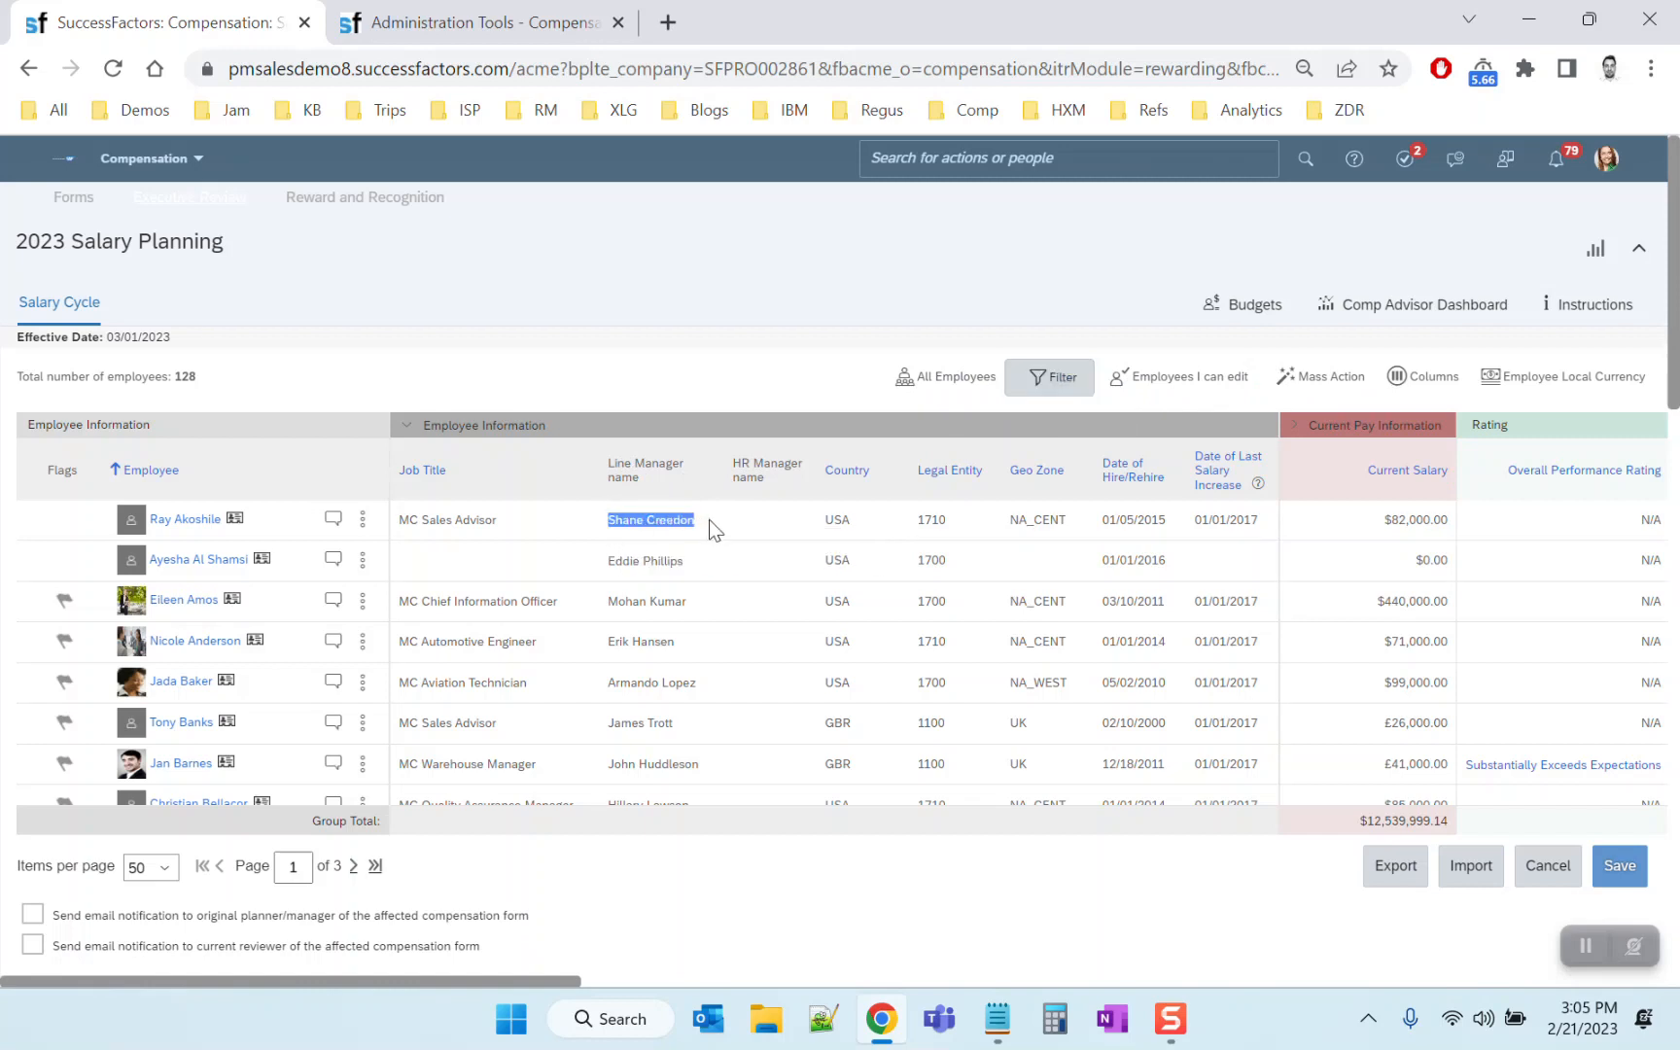
pyautogui.moveTo(616, 559); pyautogui.dragTo(683, 563)
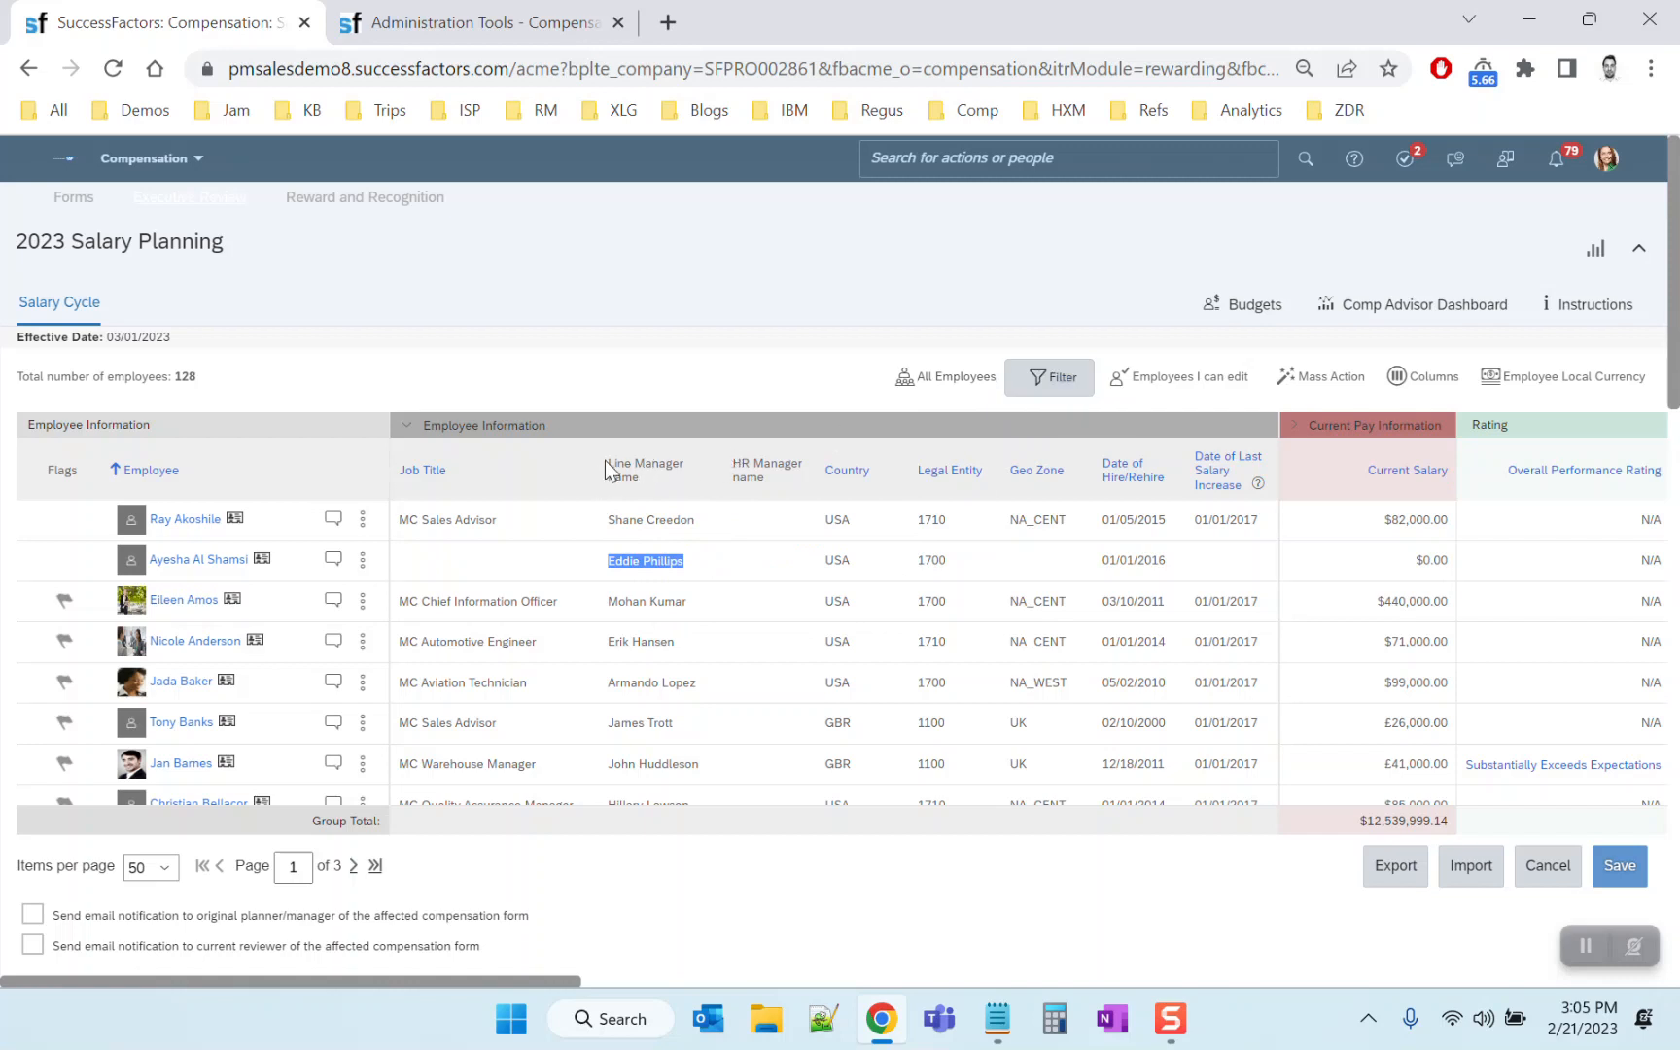
pyautogui.moveTo(605, 459); pyautogui.dragTo(766, 472)
pyautogui.click(778, 478)
# Try a Team View (First Manager) population starting from a manager found by last name
pyautogui.click(961, 379)
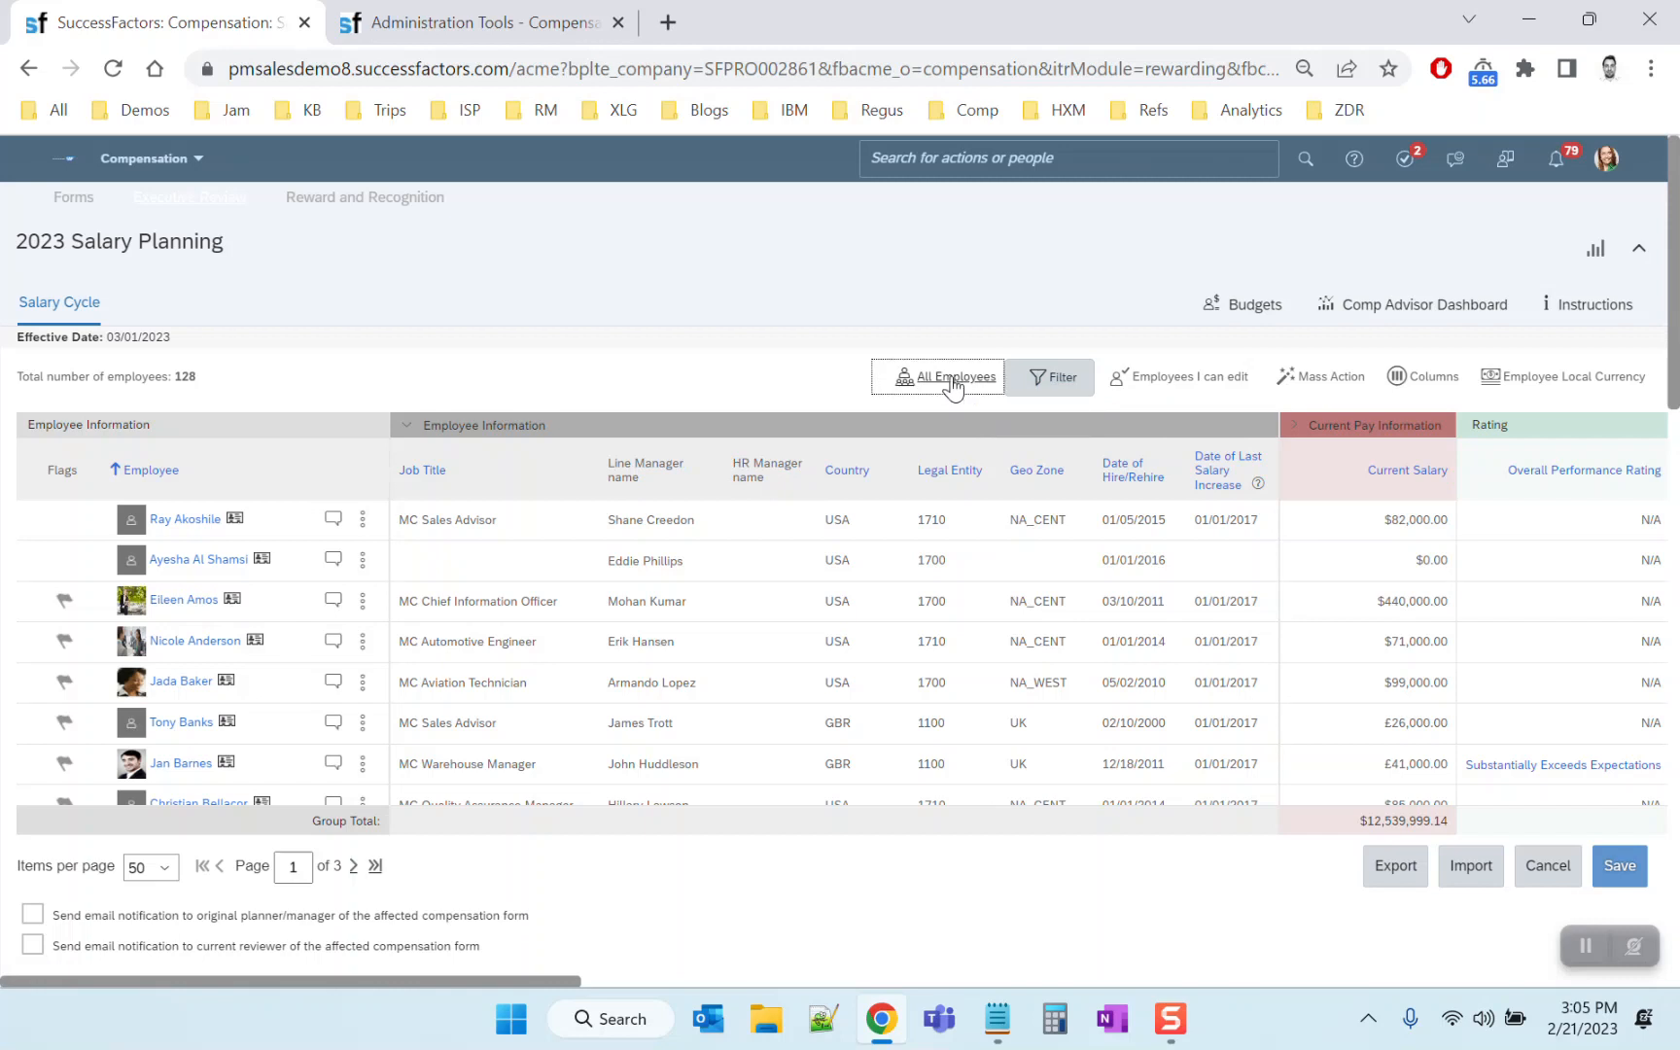
pyautogui.click(1221, 519)
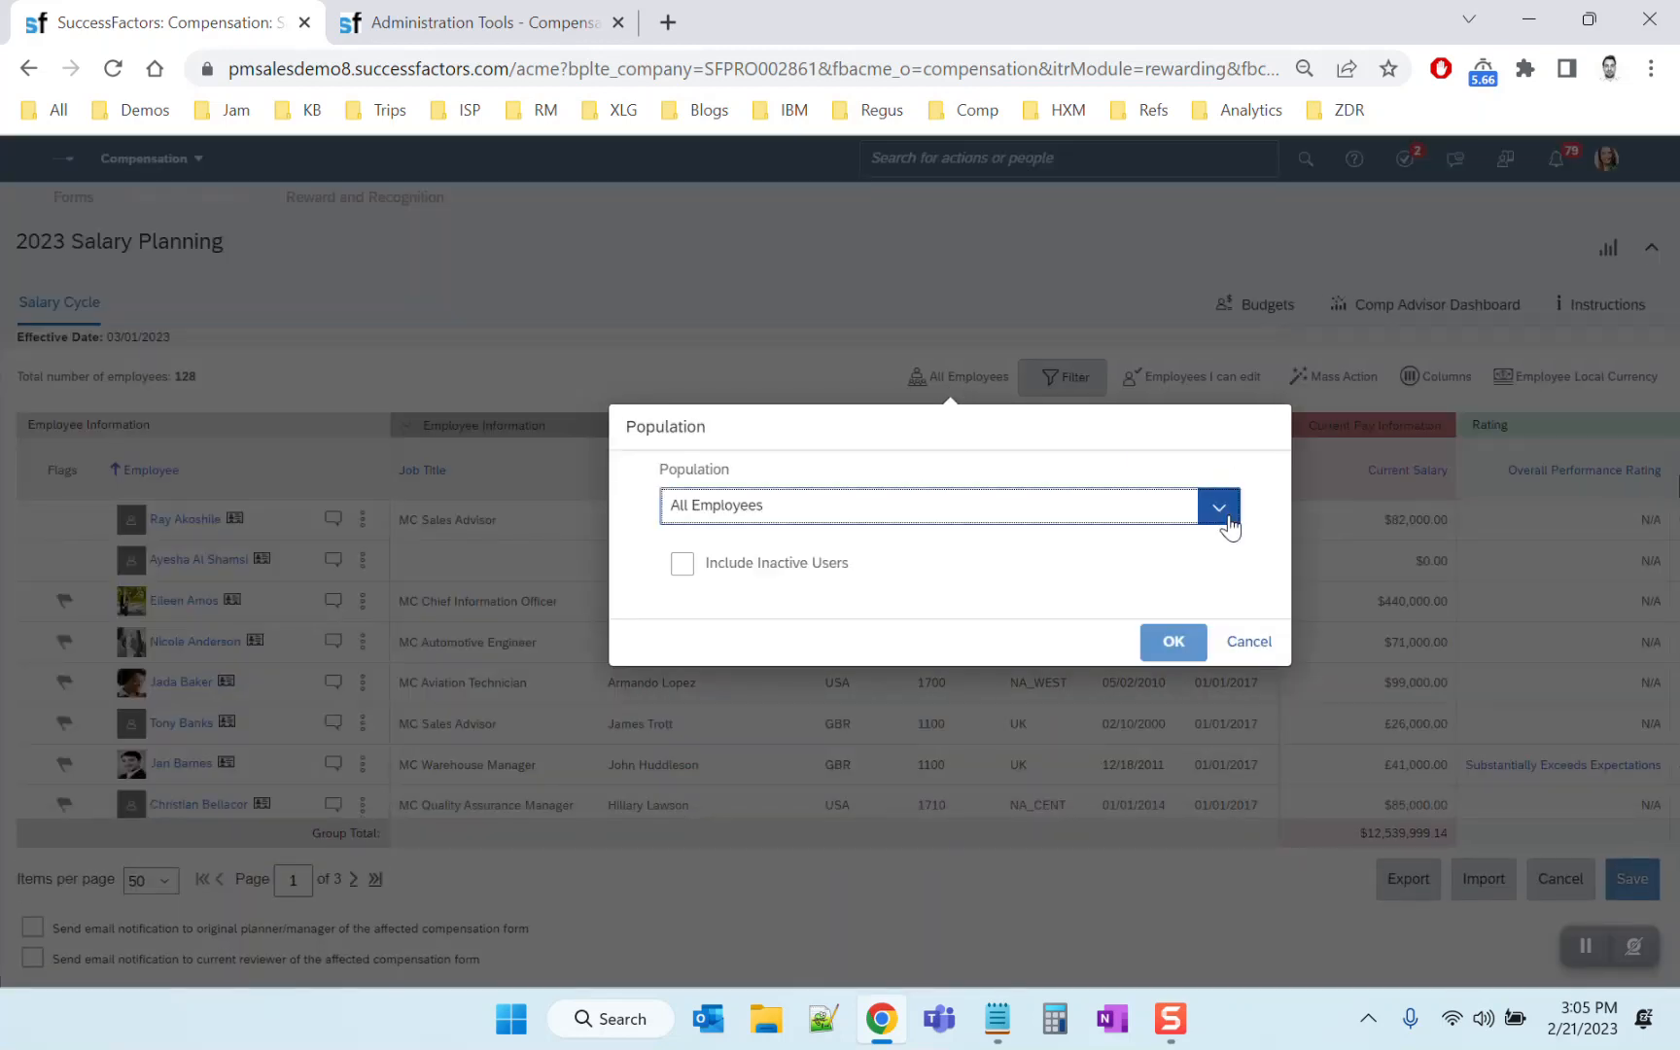
pyautogui.click(718, 588)
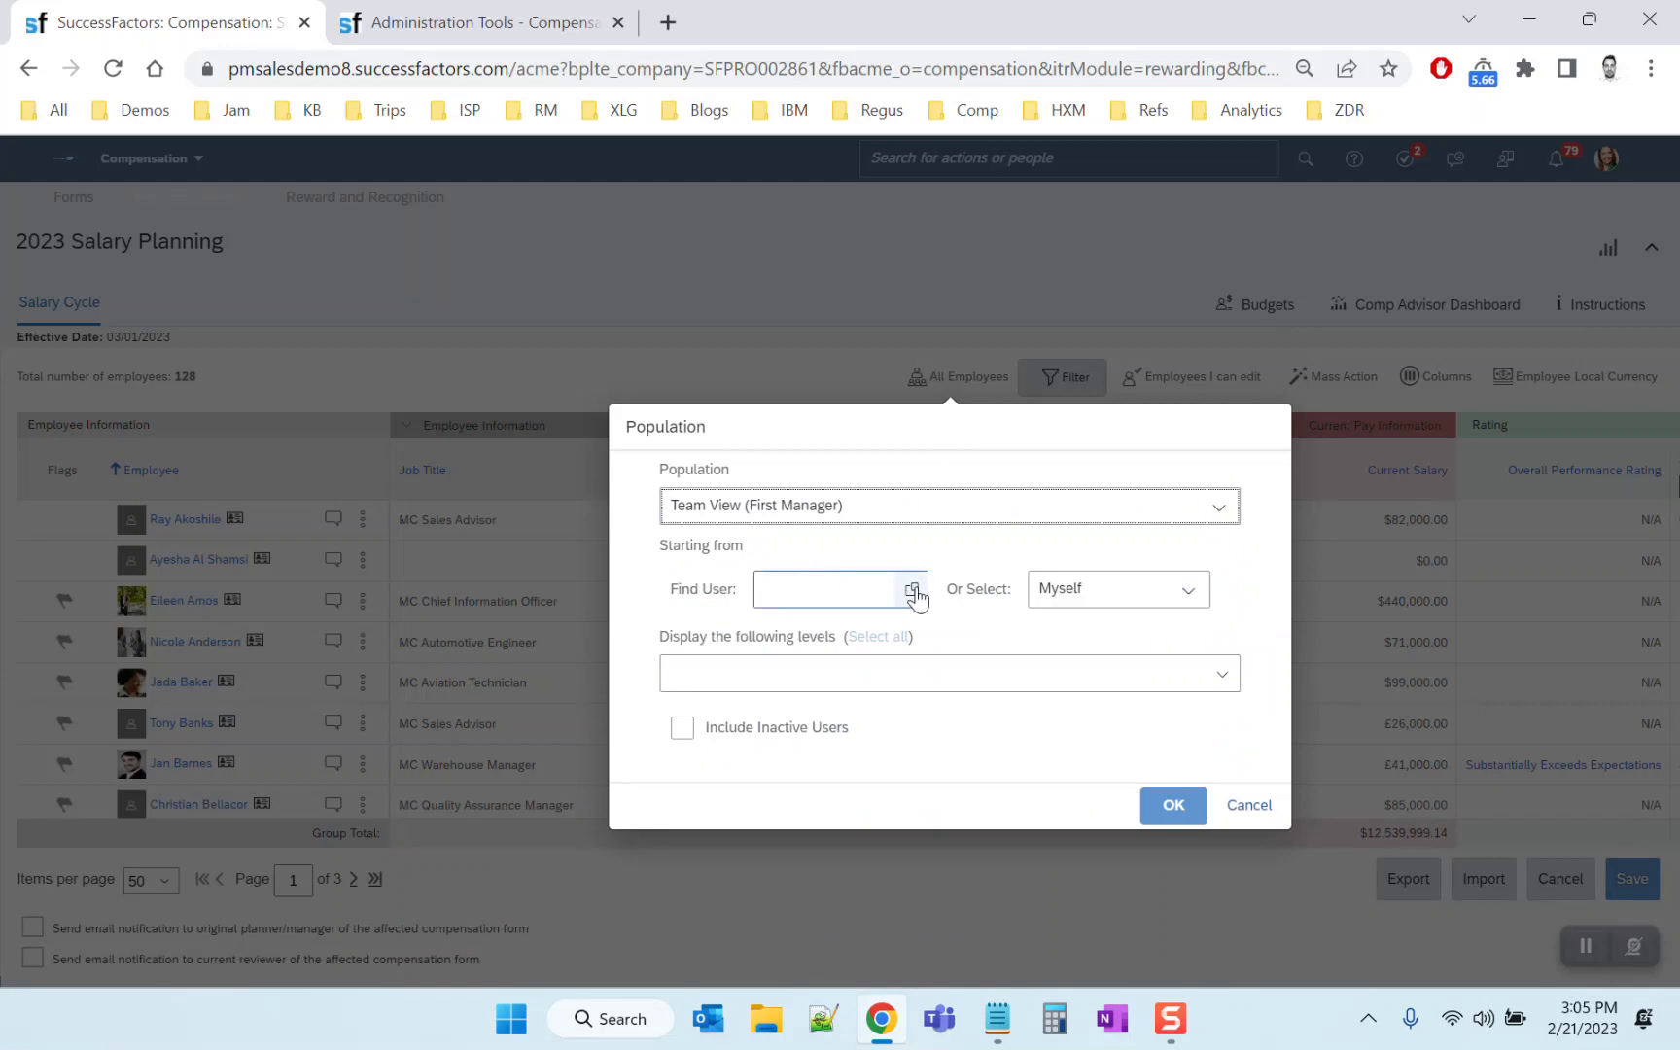
pyautogui.click(915, 596)
pyautogui.click(928, 398)
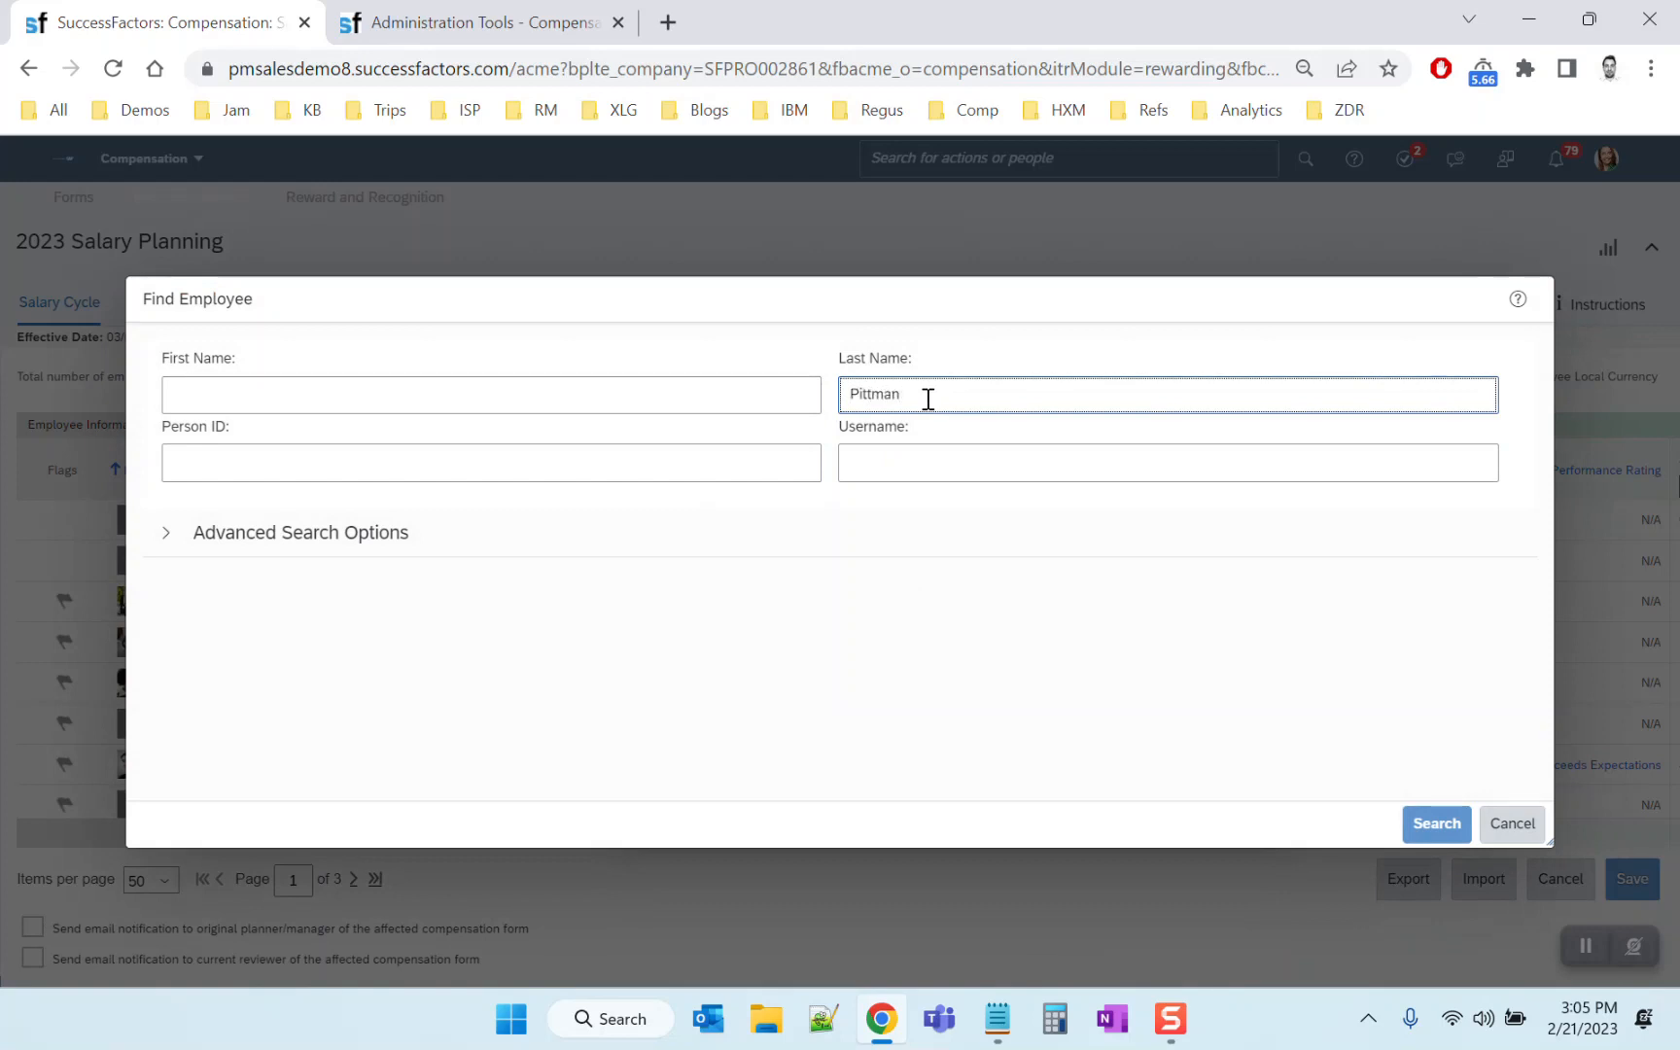
pyautogui.click(1433, 825)
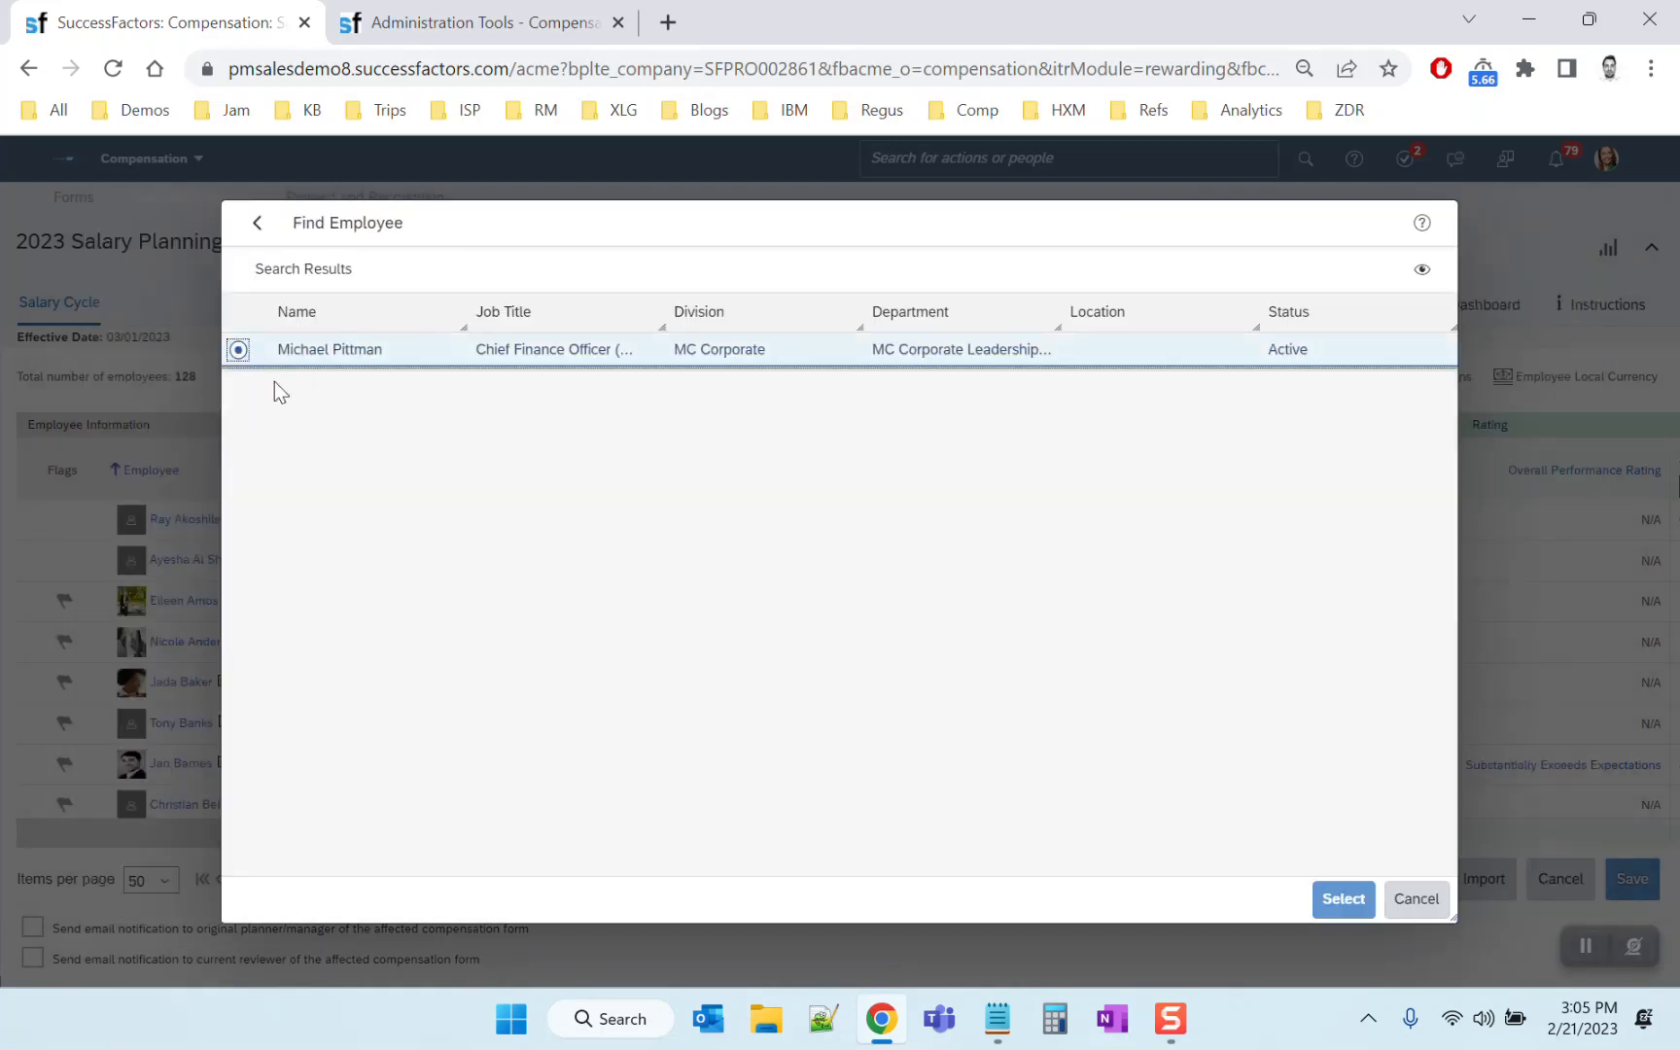
pyautogui.click(1346, 903)
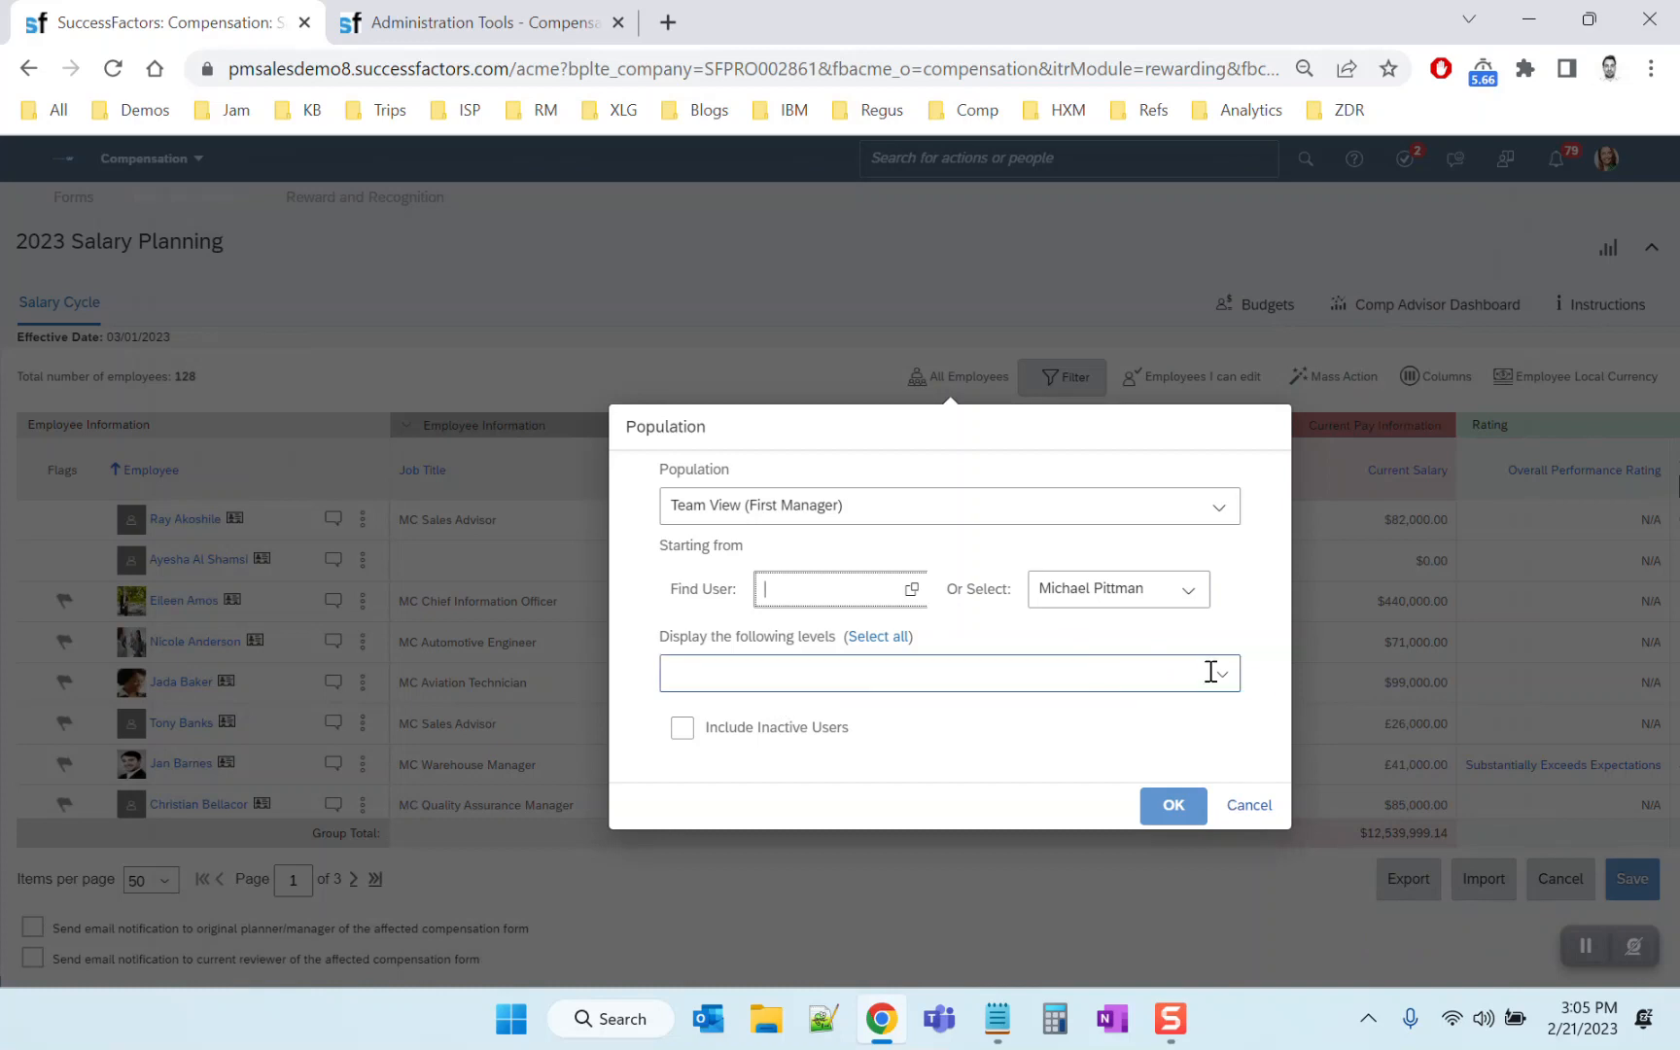
# Examine the display levels and starting managers offered for the team view, and cancel the population change
pyautogui.click(1222, 673)
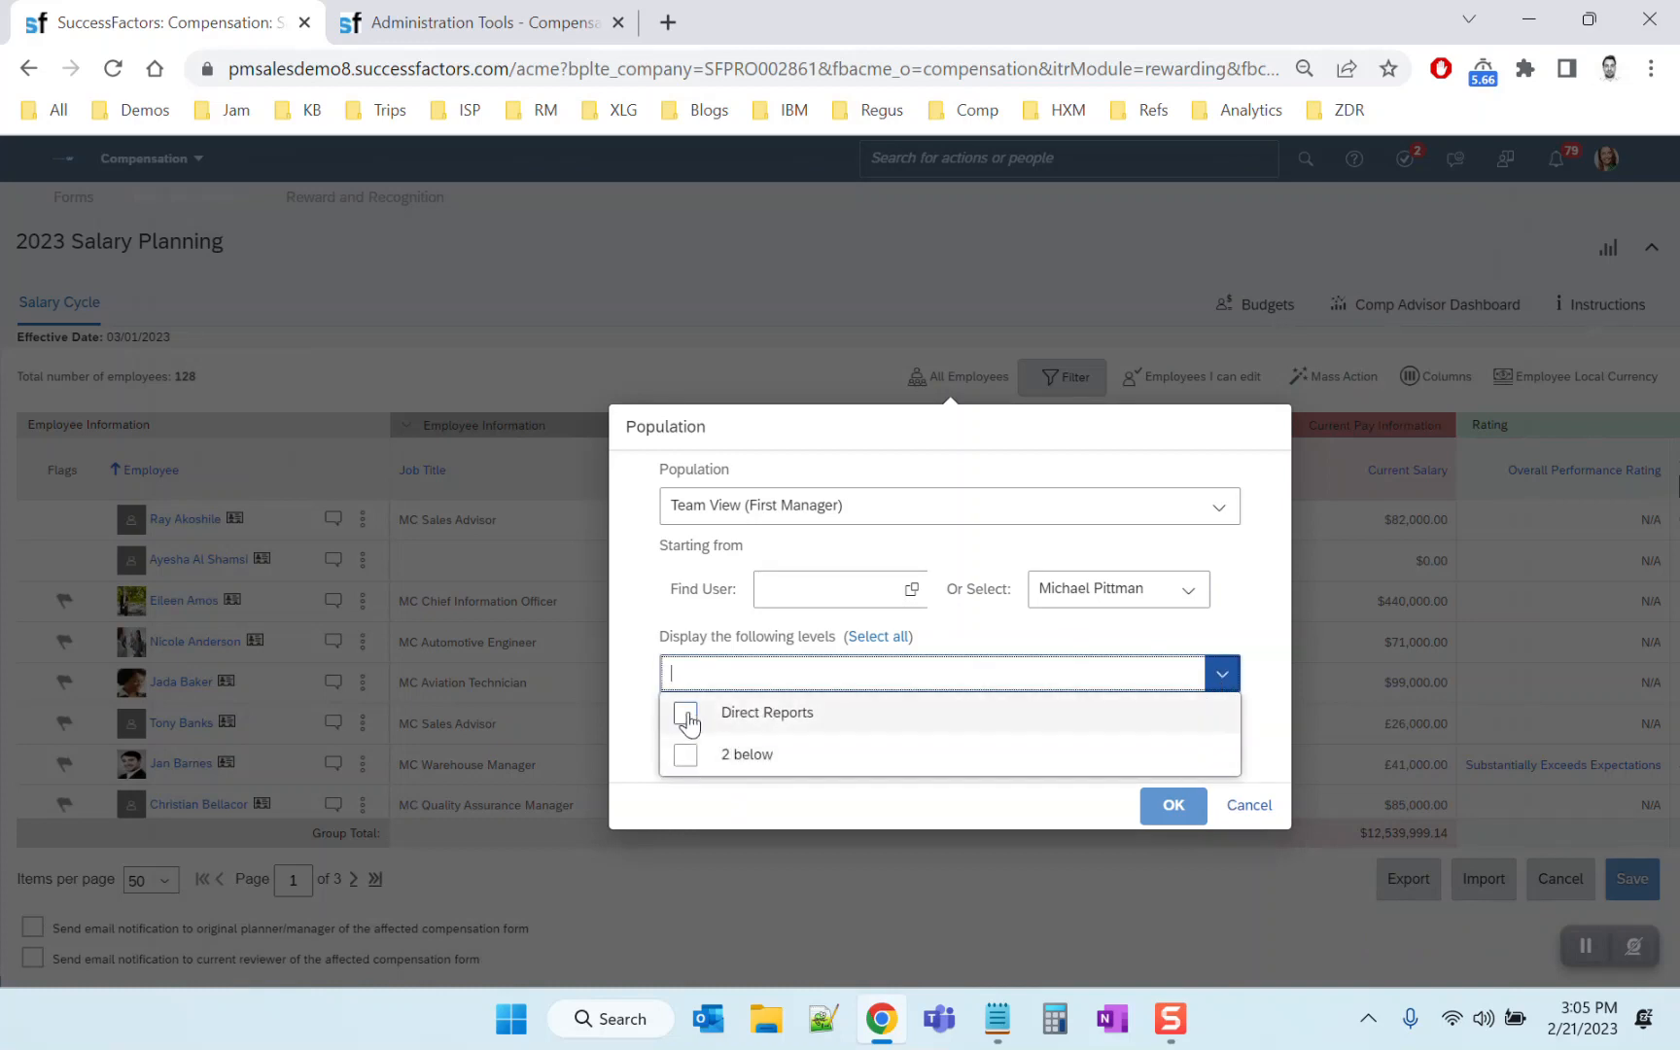
pyautogui.click(653, 682)
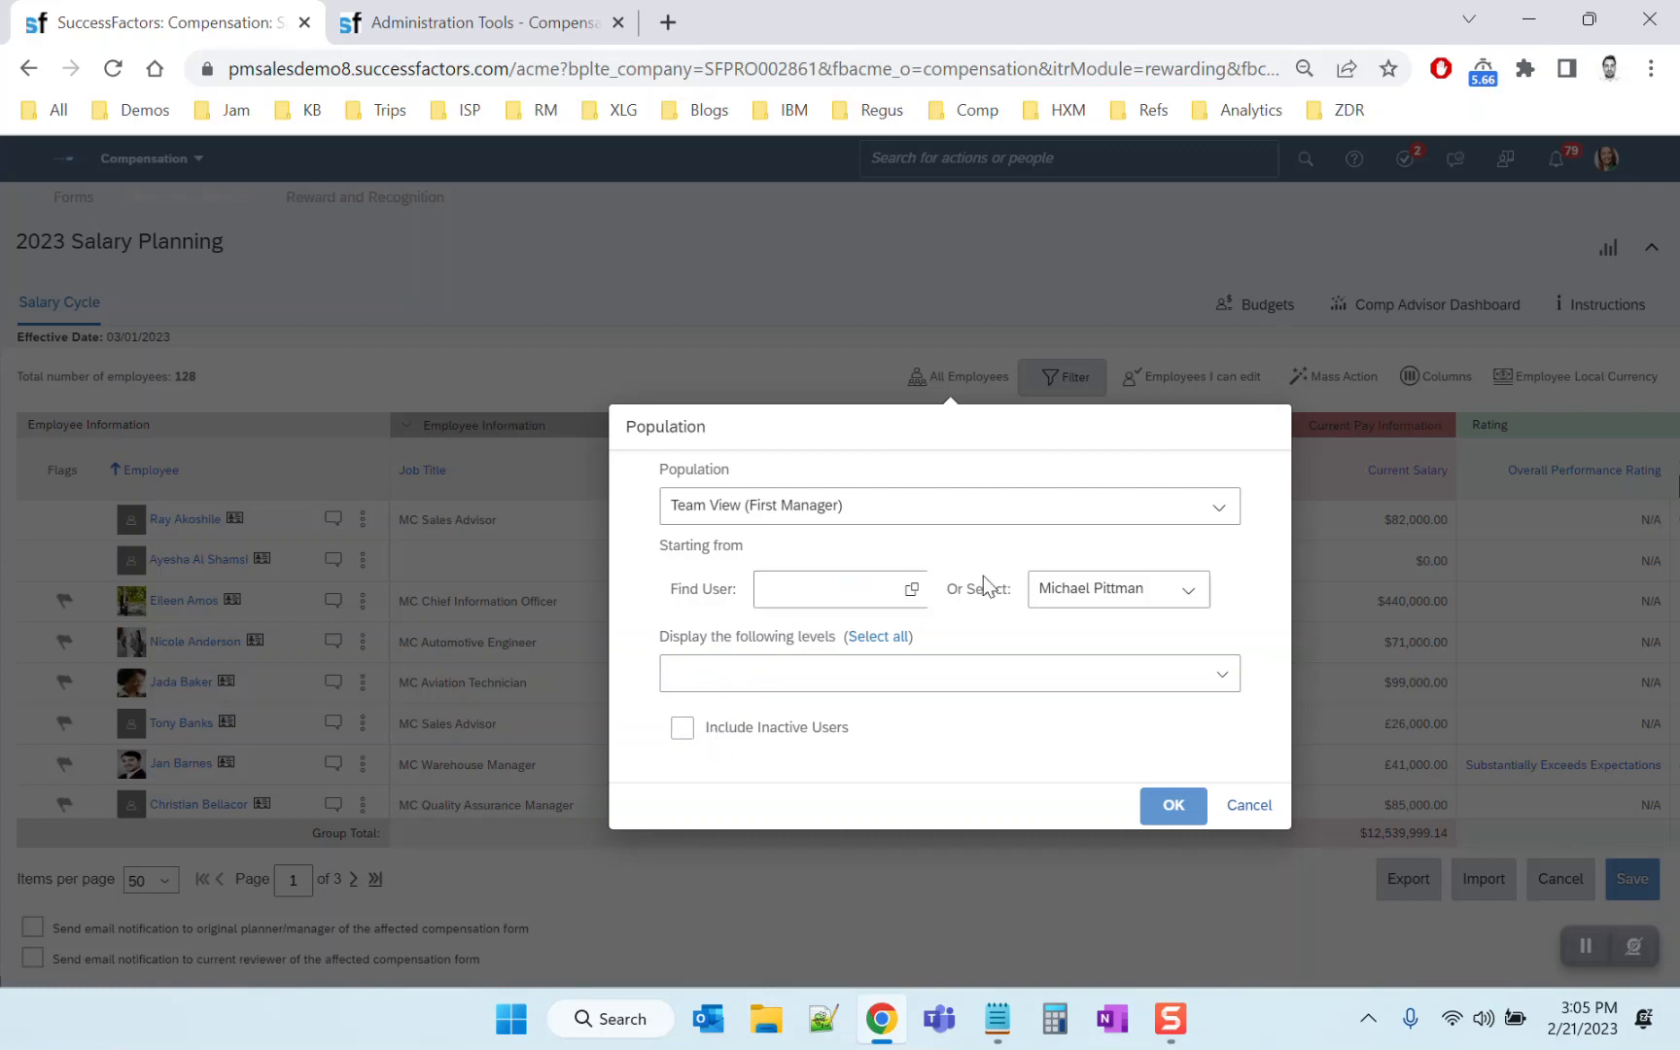
pyautogui.click(1187, 589)
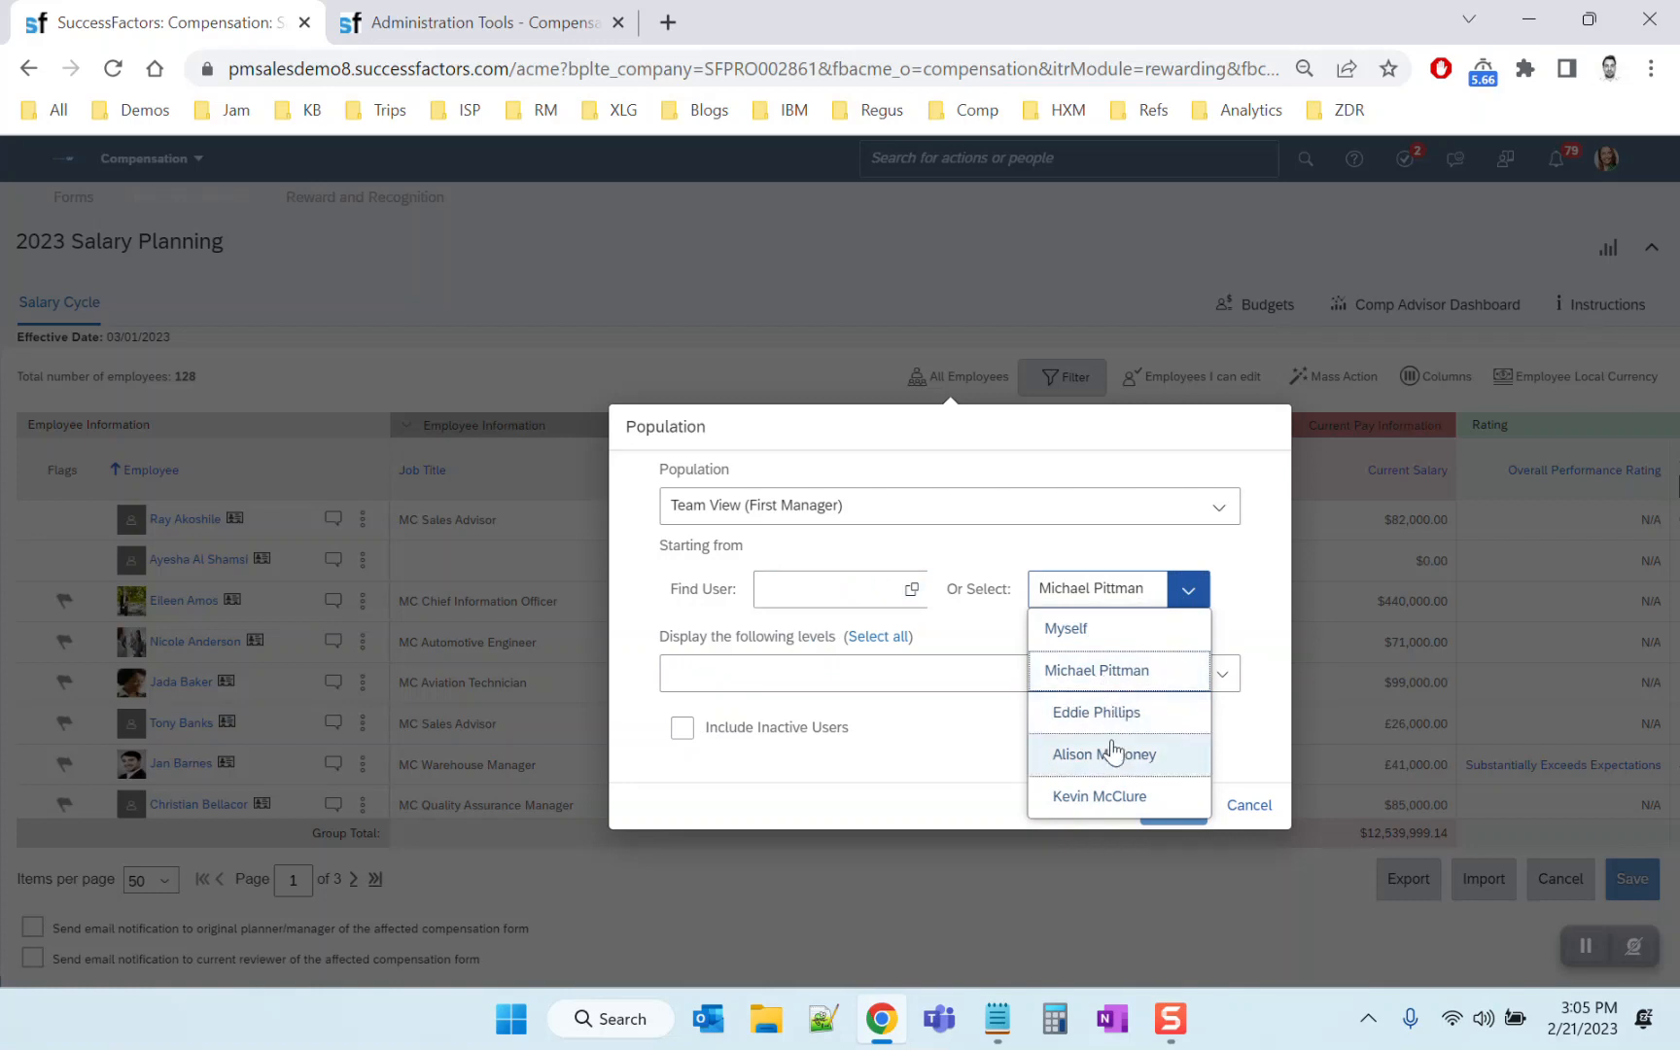
pyautogui.click(1052, 584)
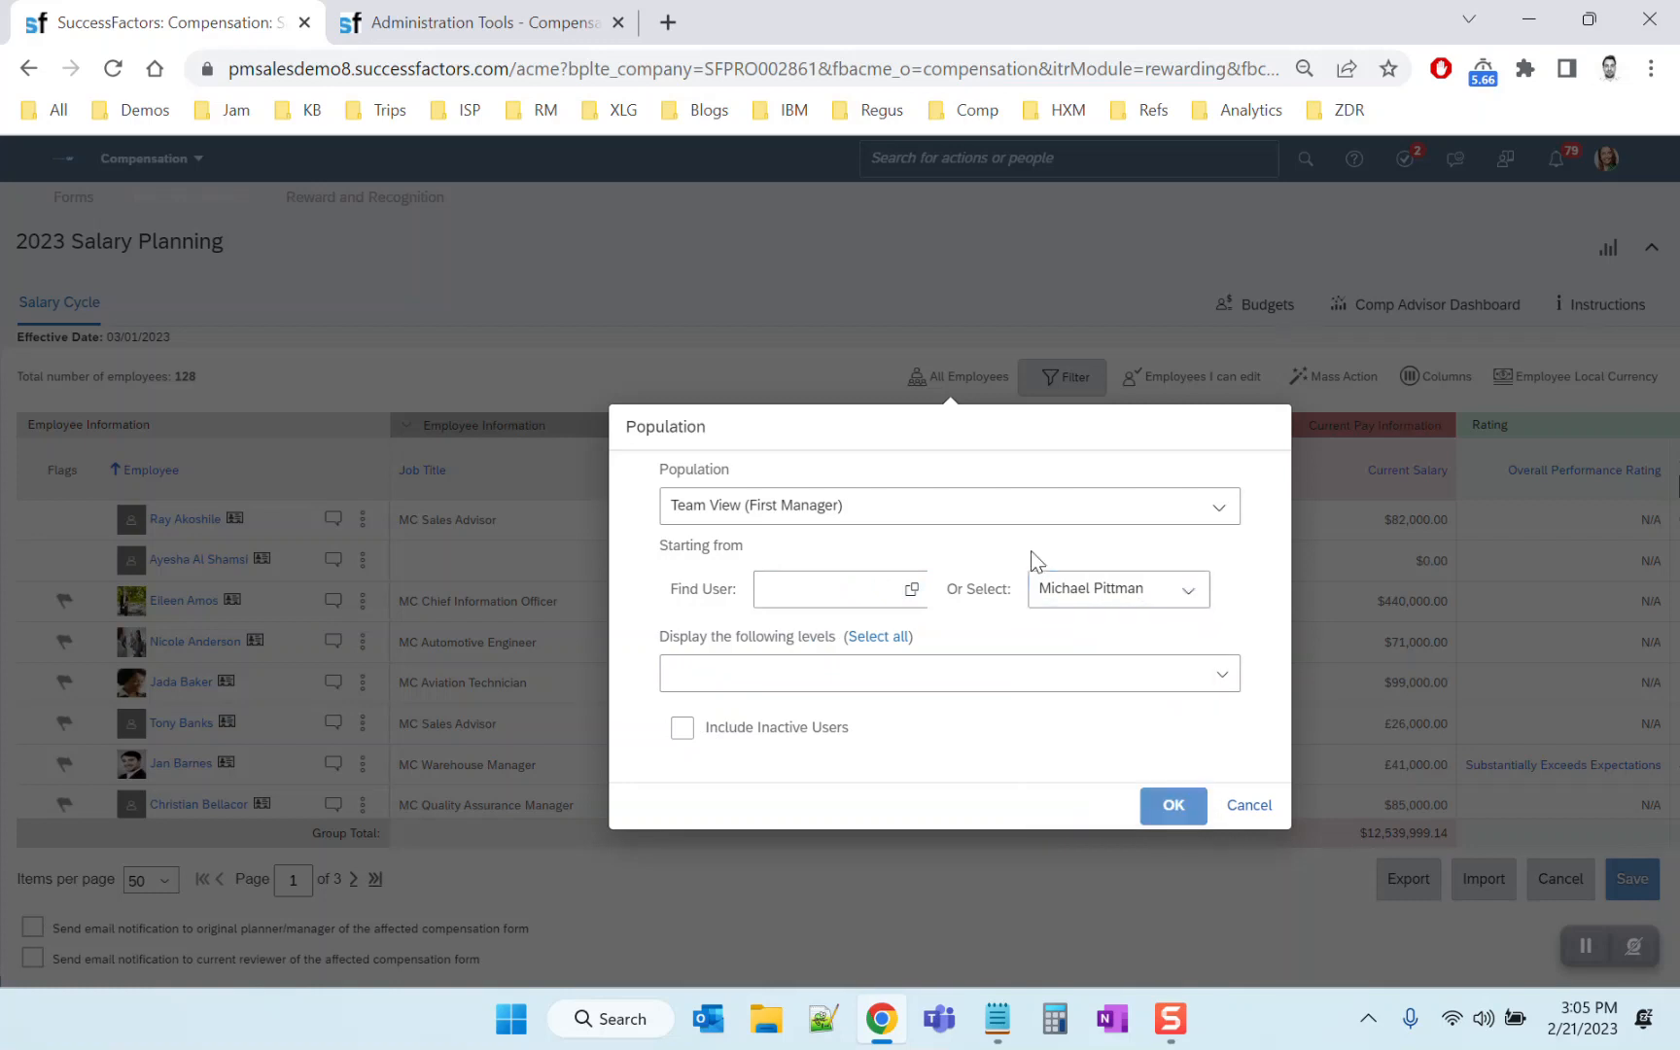
pyautogui.click(1249, 806)
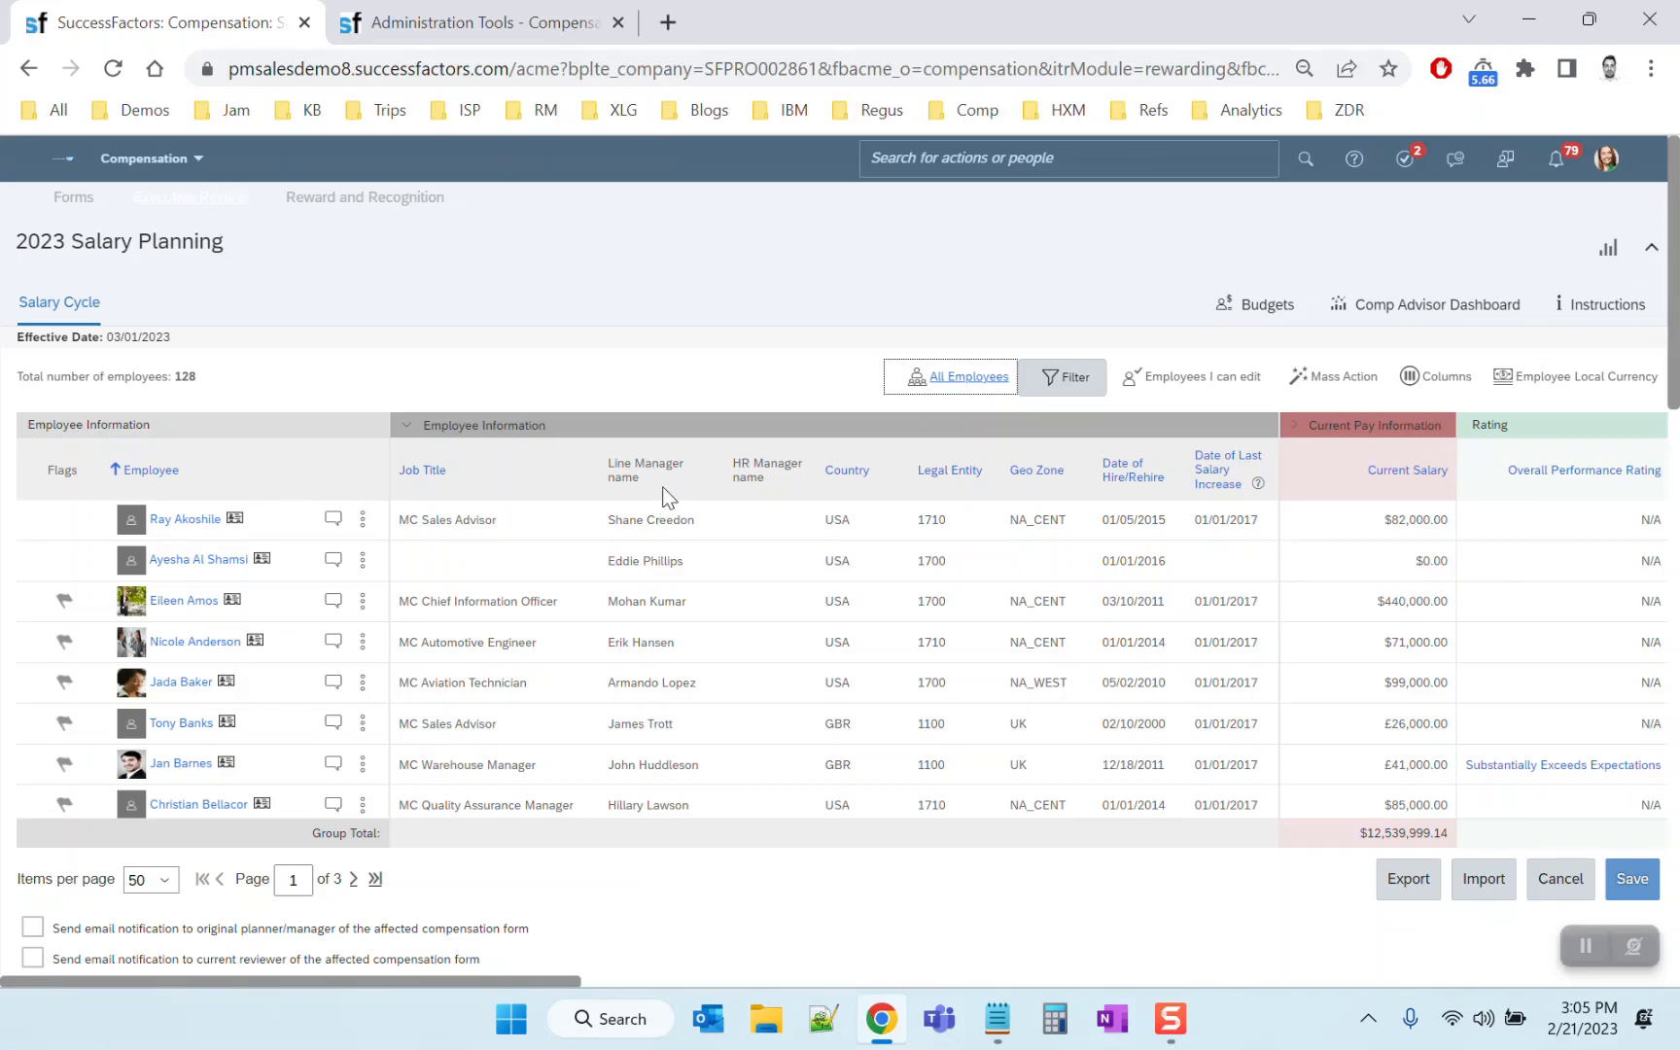
# Start a new filter named Manager, check its field list for the line and HR manager columns, and discard the filter
pyautogui.moveTo(608, 463); pyautogui.dragTo(797, 470)
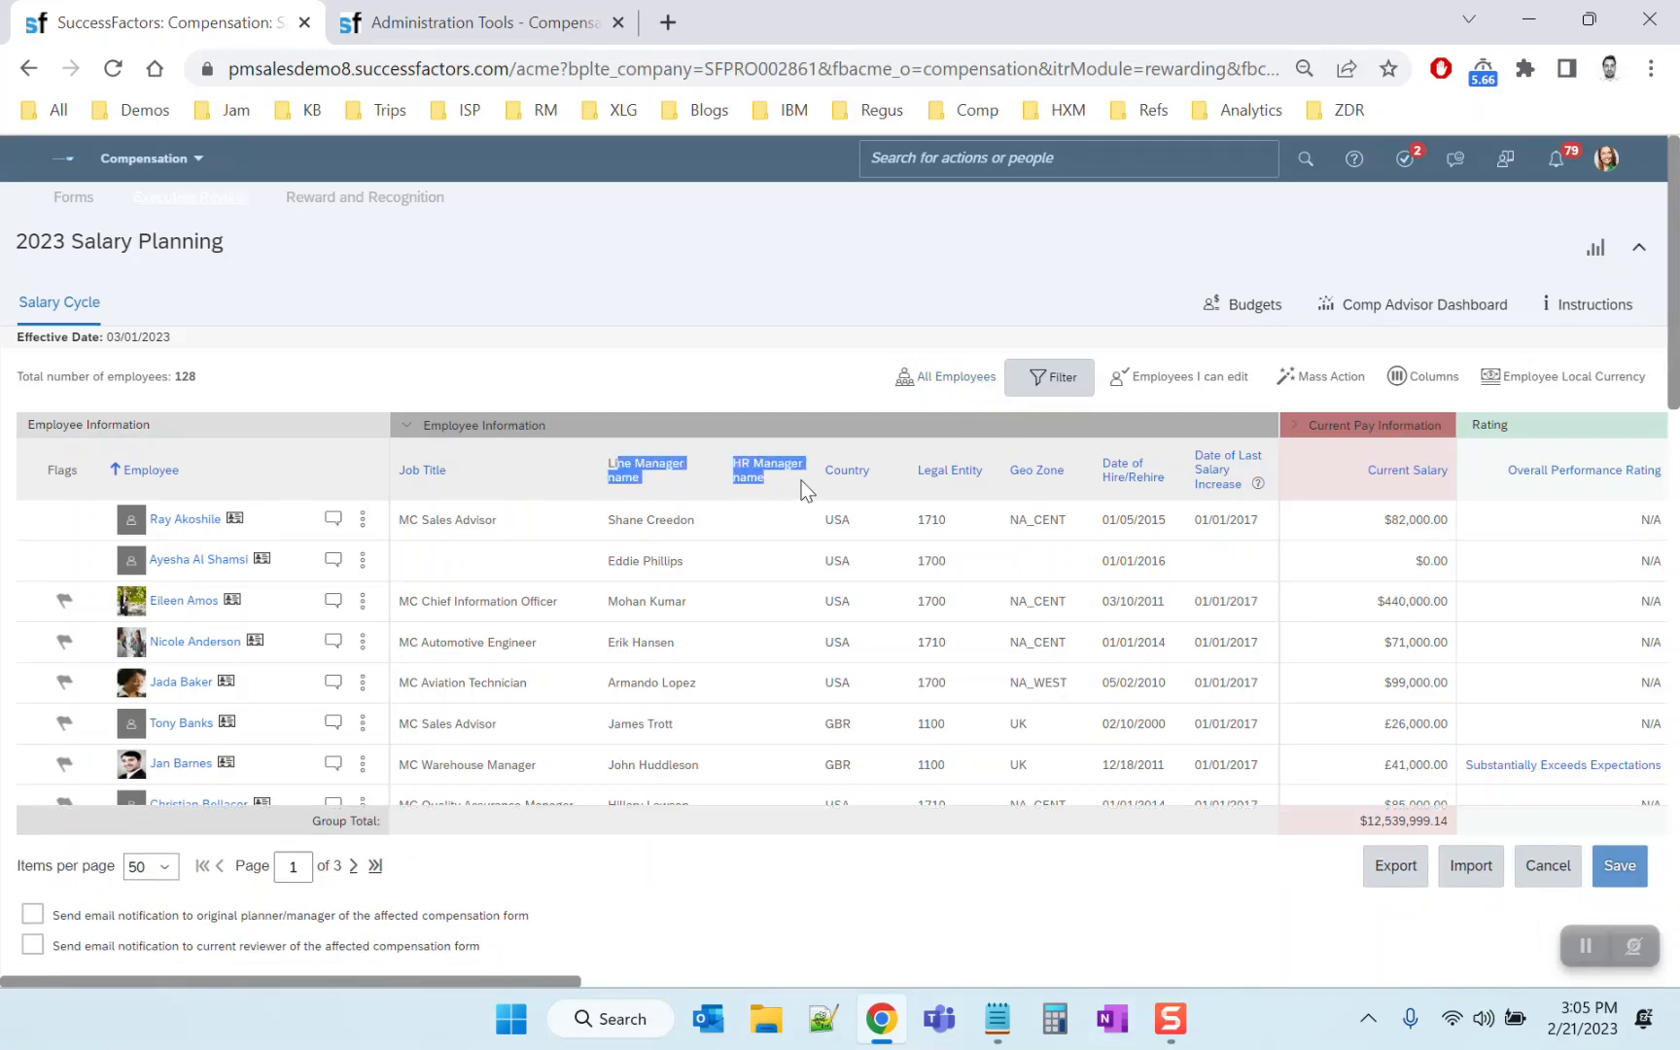
pyautogui.click(1057, 382)
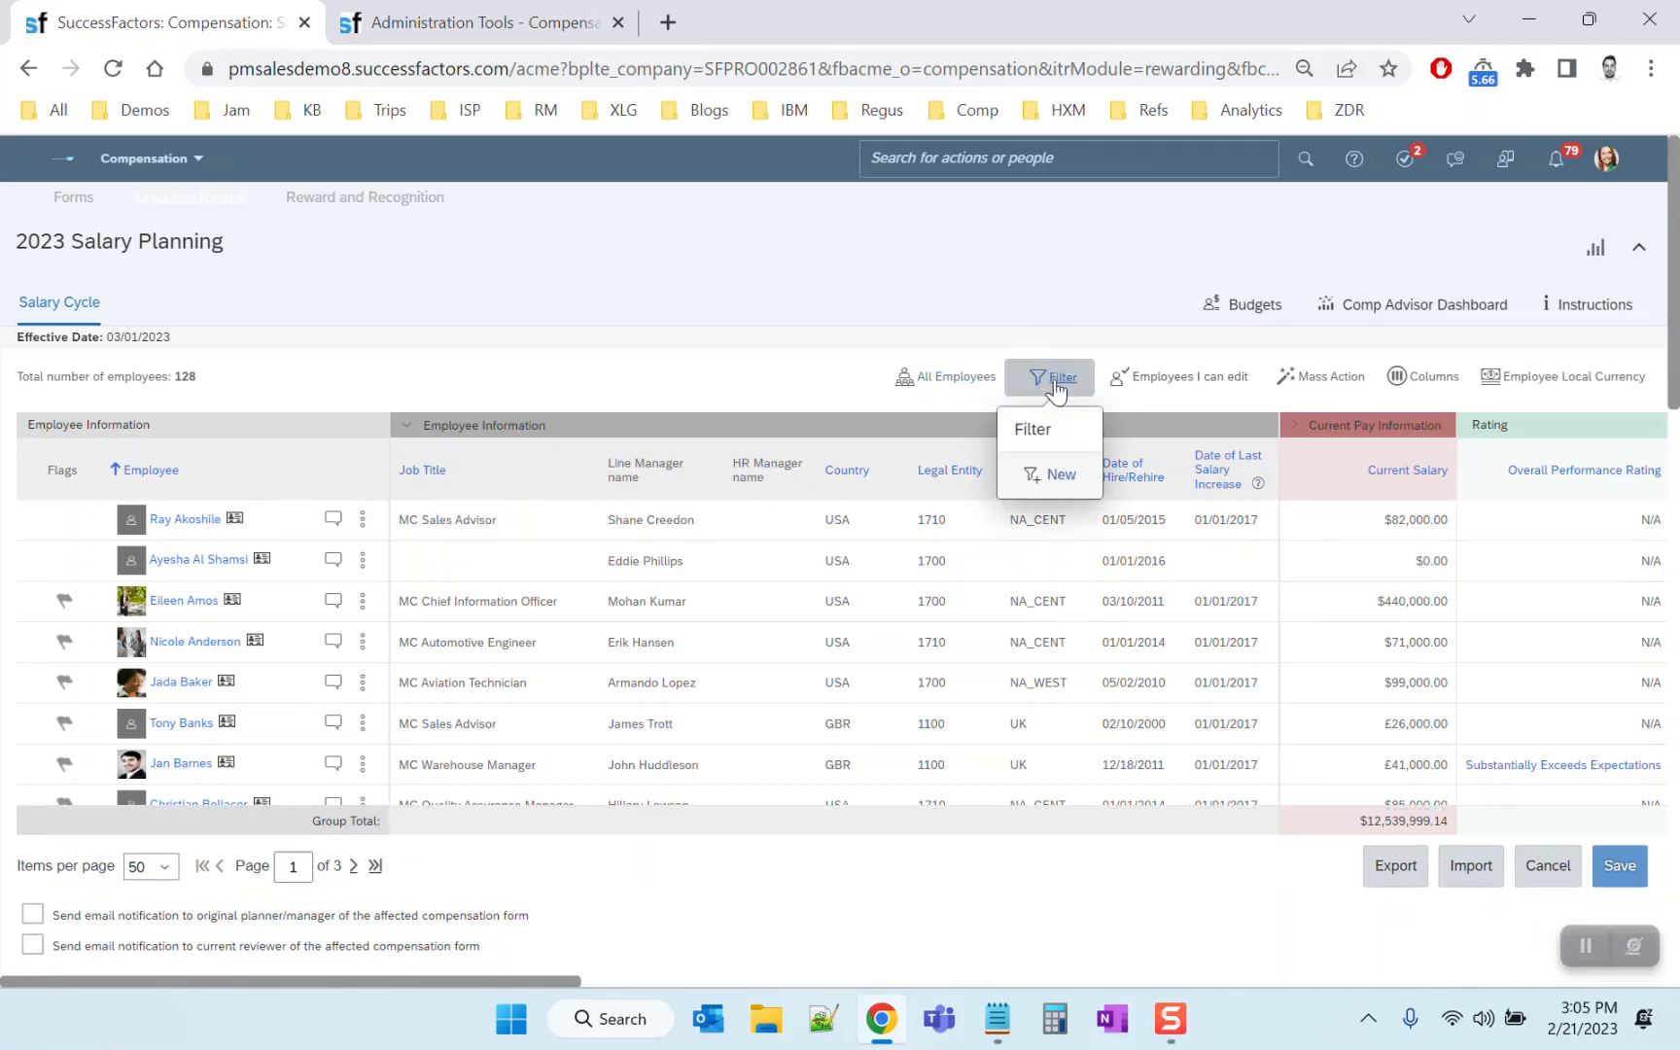
pyautogui.click(1050, 474)
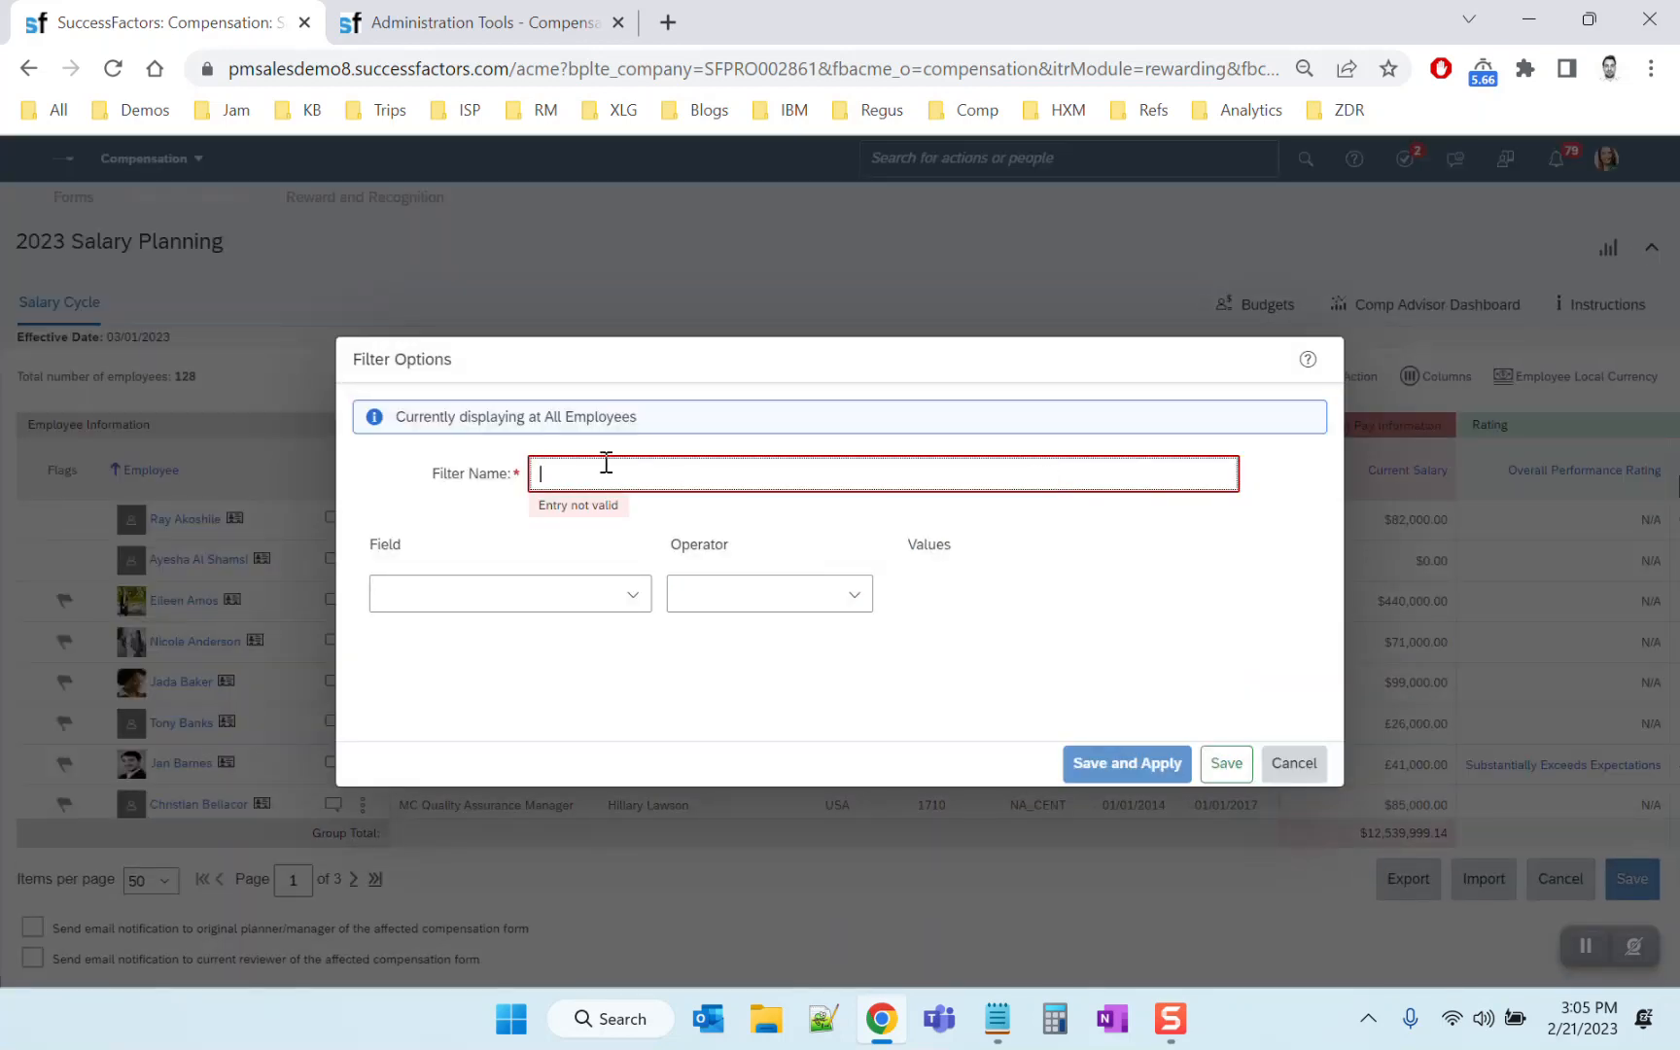
pyautogui.write('Manager')
pyautogui.click(633, 593)
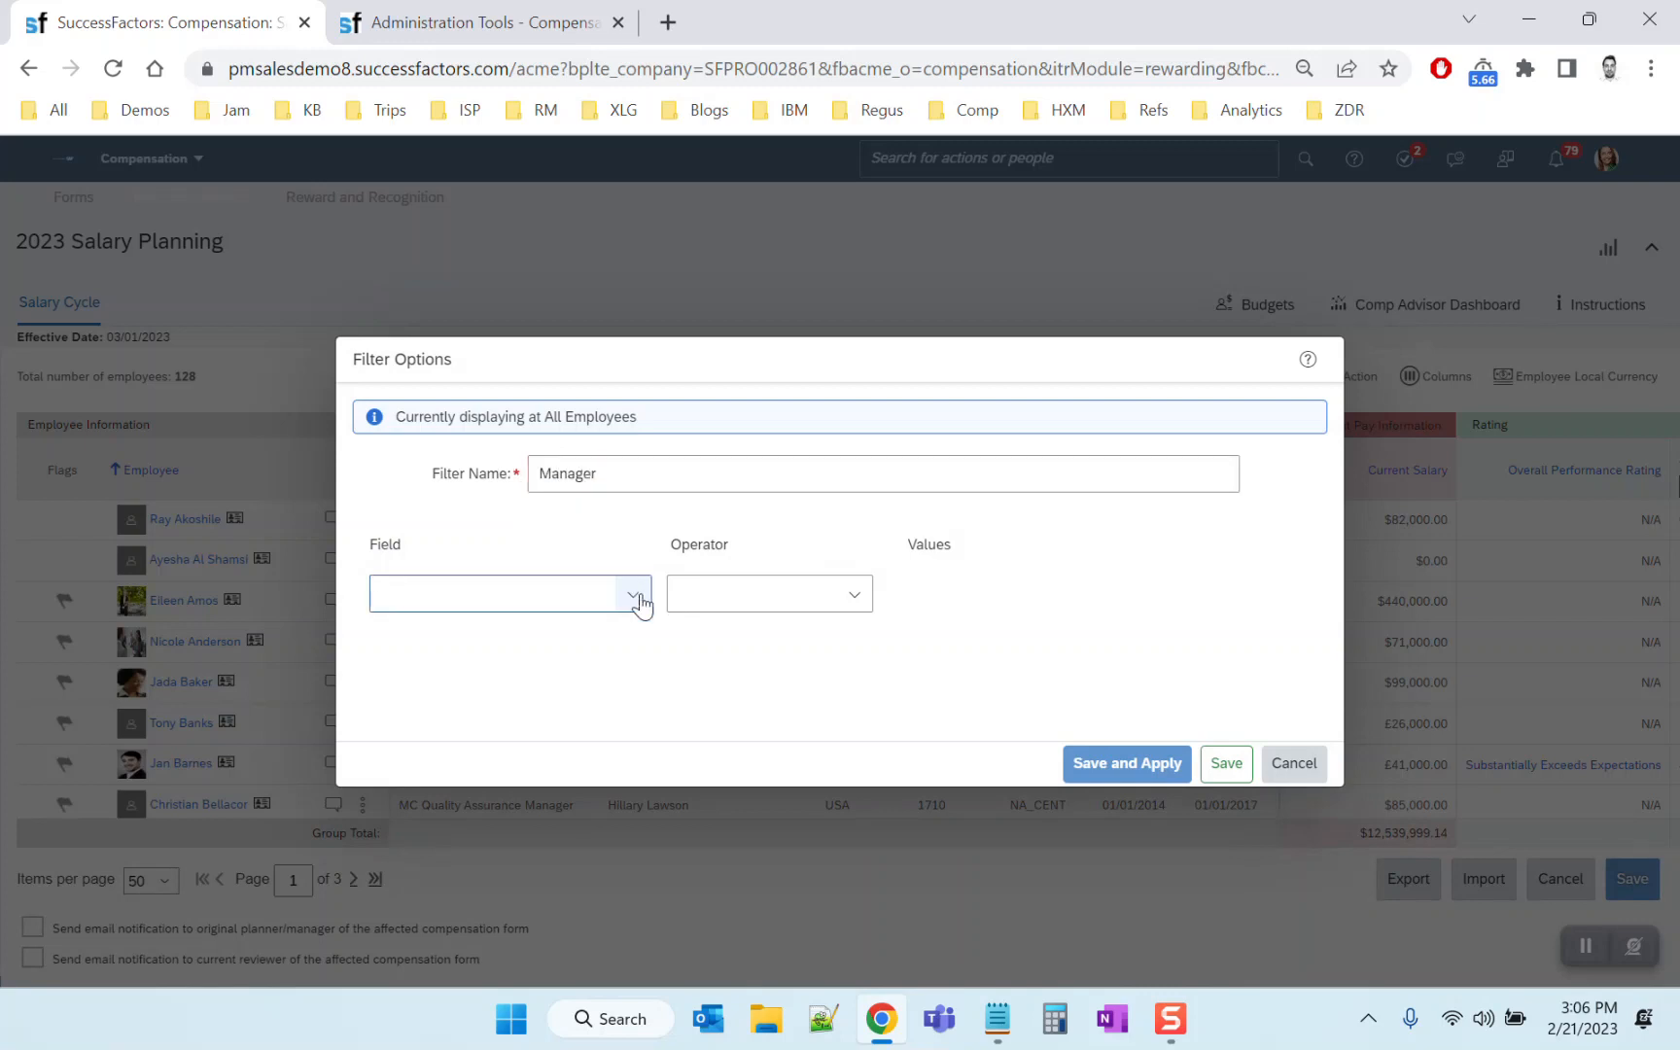
pyautogui.moveTo(674, 638); pyautogui.dragTo(676, 942)
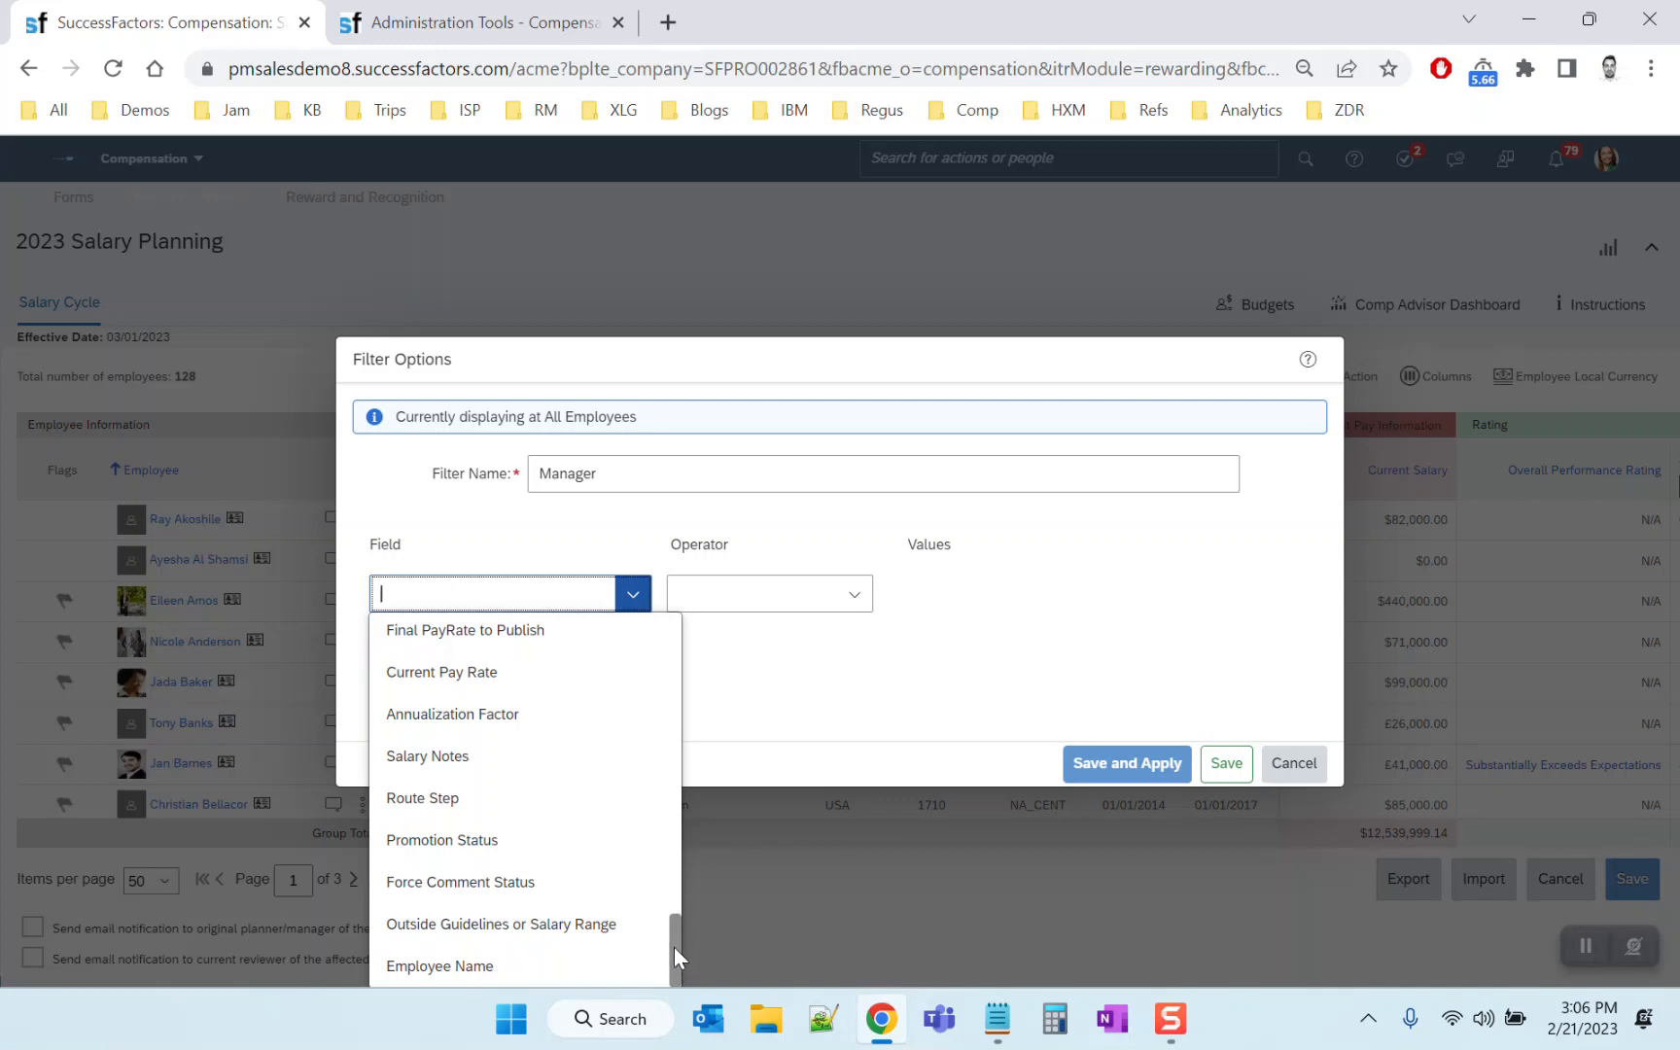
pyautogui.moveTo(674, 946); pyautogui.dragTo(682, 642)
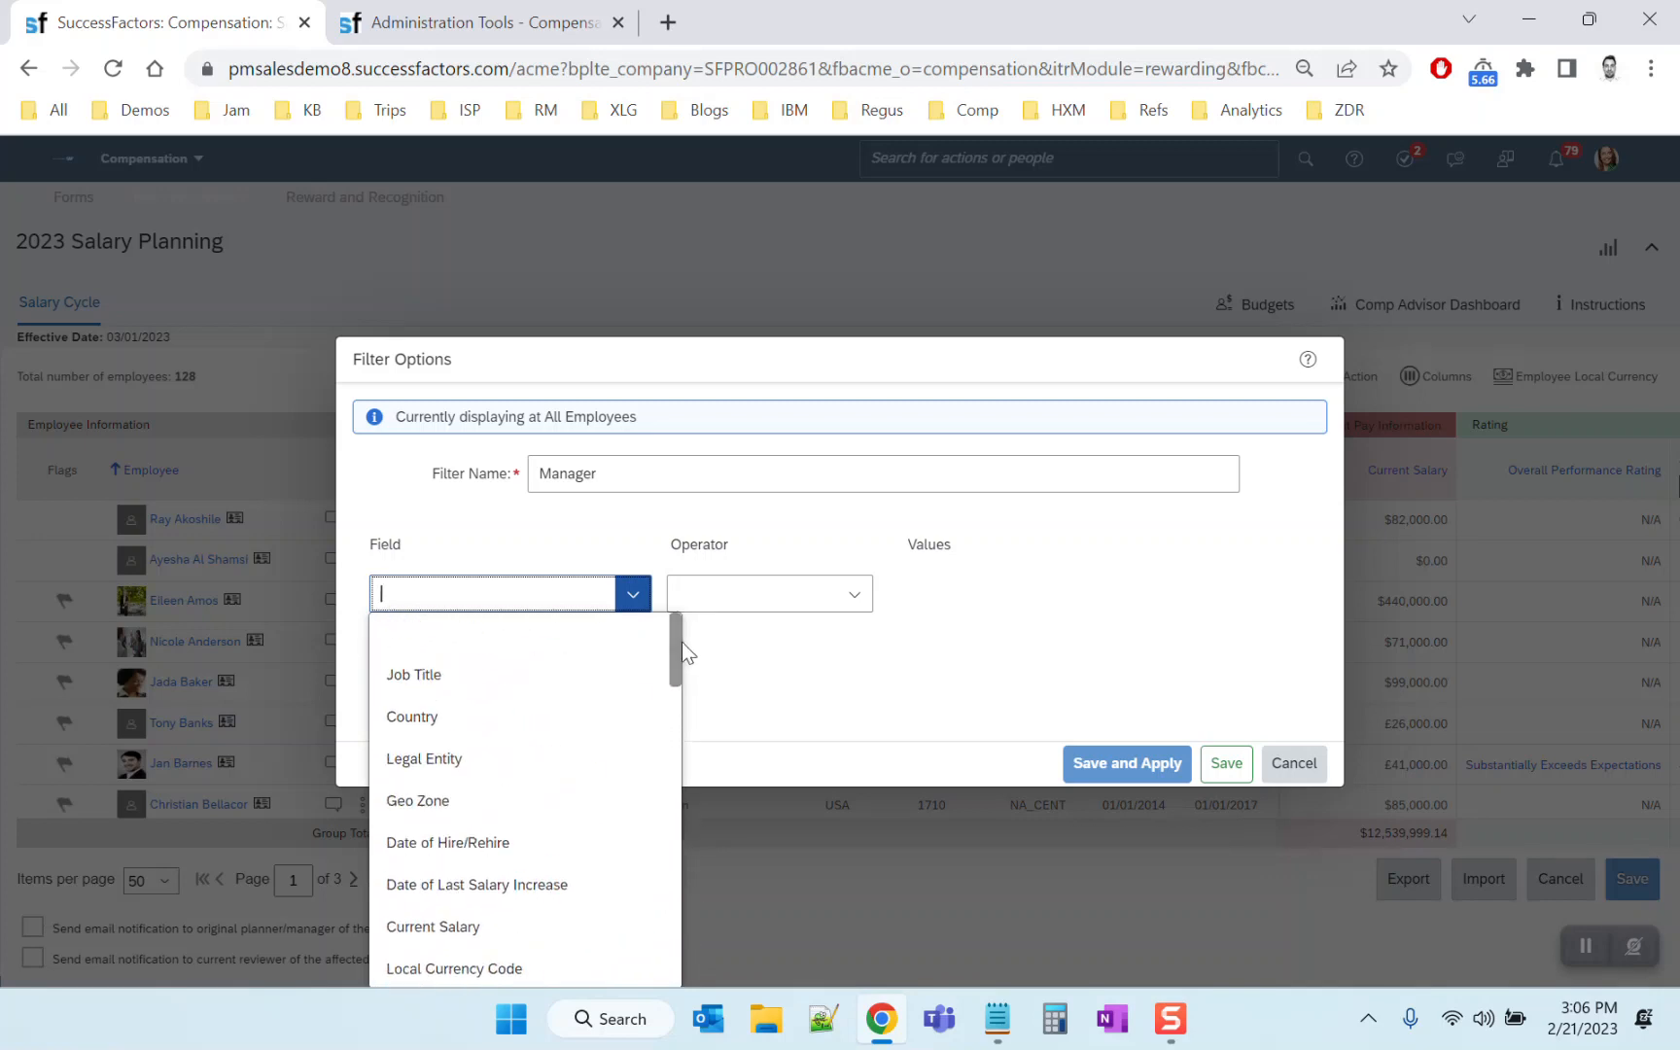
pyautogui.click(910, 676)
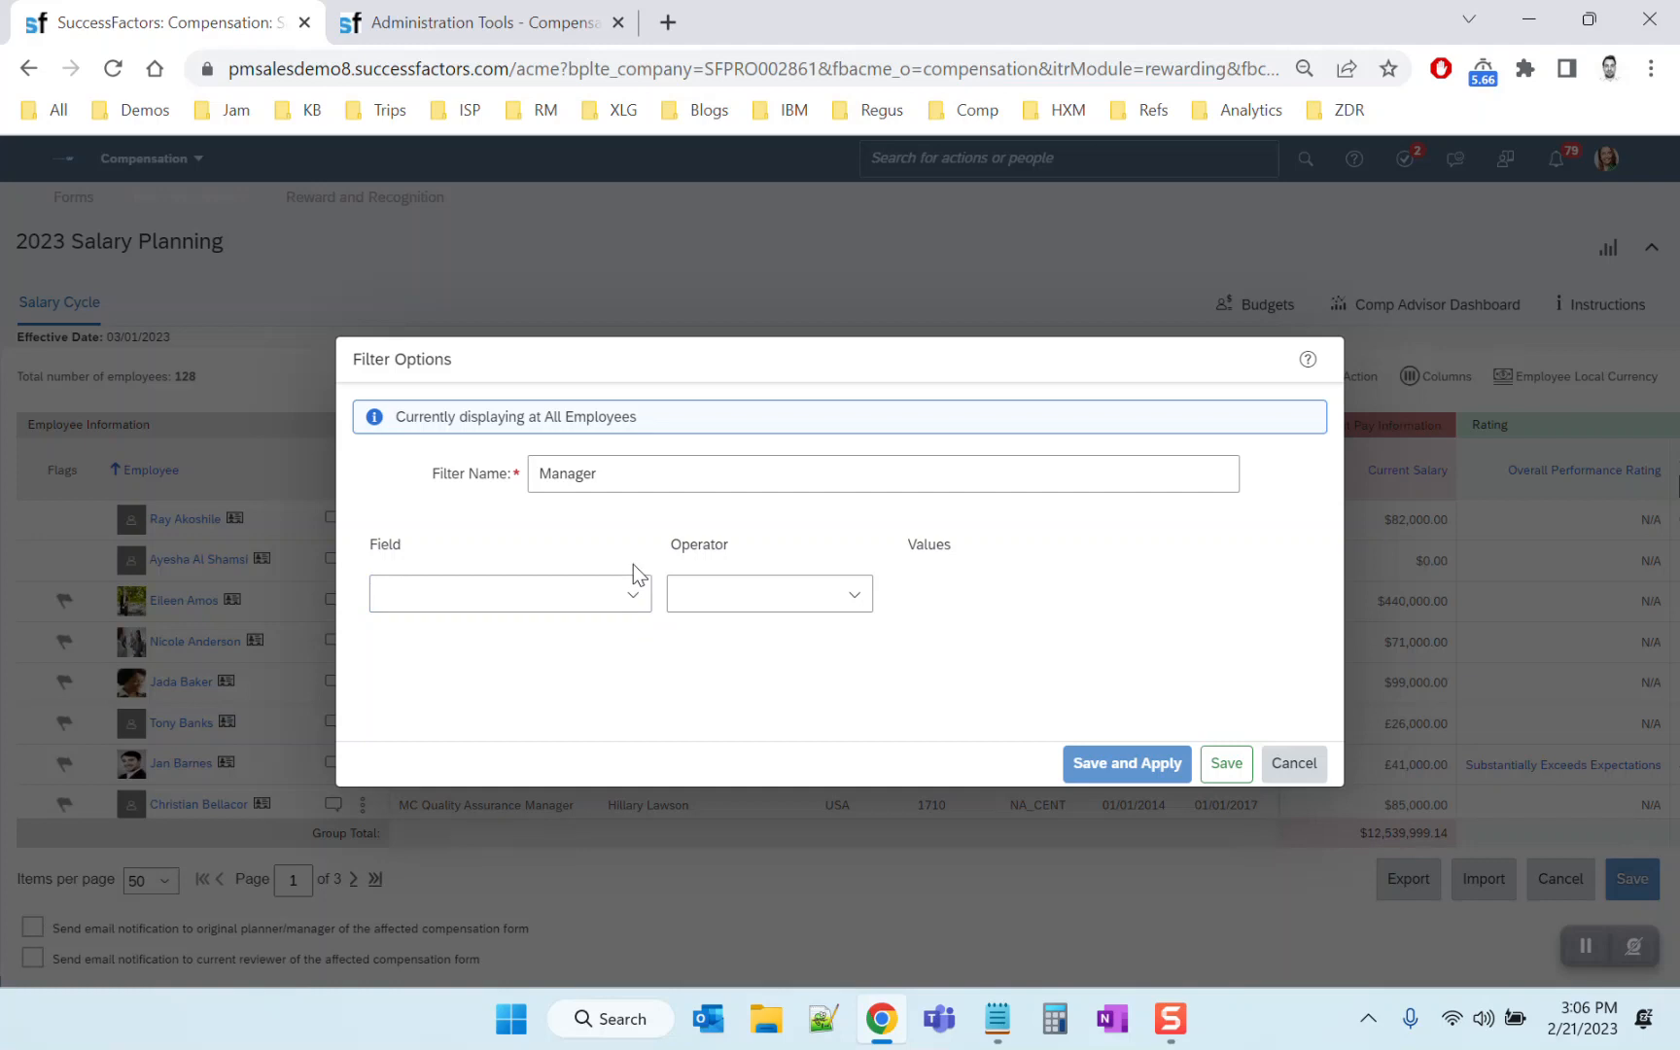
pyautogui.click(1295, 763)
pyautogui.click(957, 627)
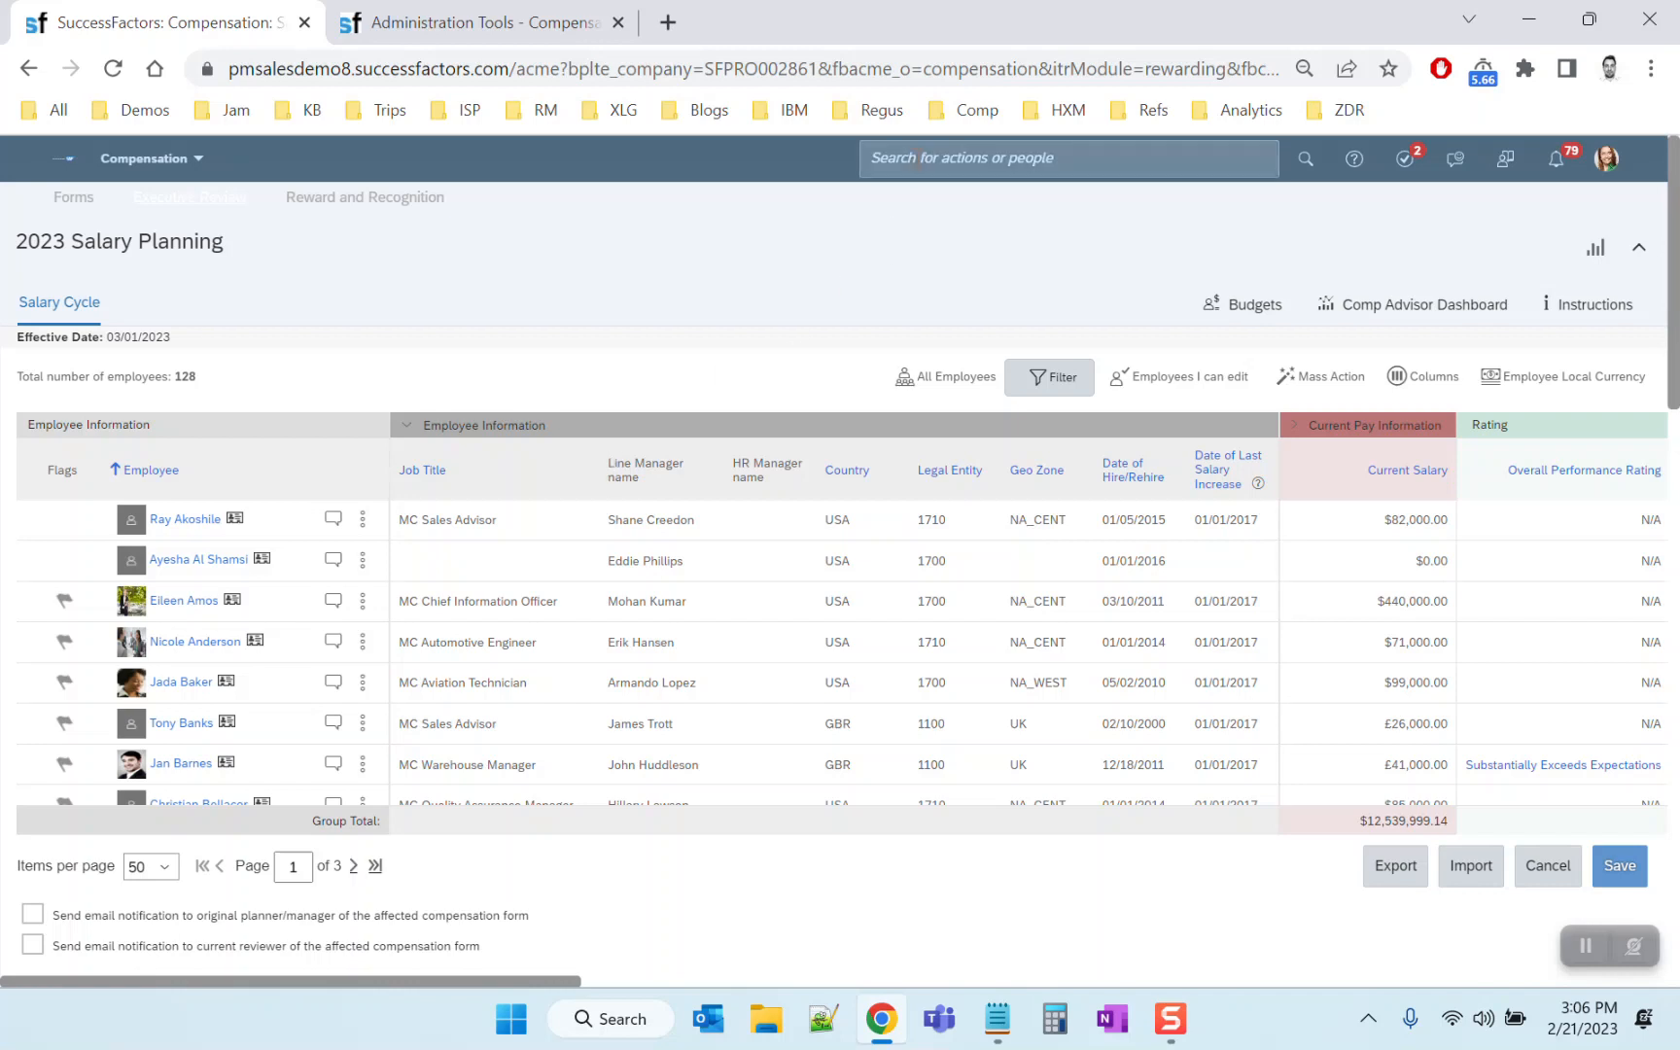
pyautogui.moveTo(604, 461)
pyautogui.mouseDown()
pyautogui.moveTo(770, 483)
pyautogui.moveTo(668, 488)
pyautogui.moveTo(624, 457)
pyautogui.mouseUp()
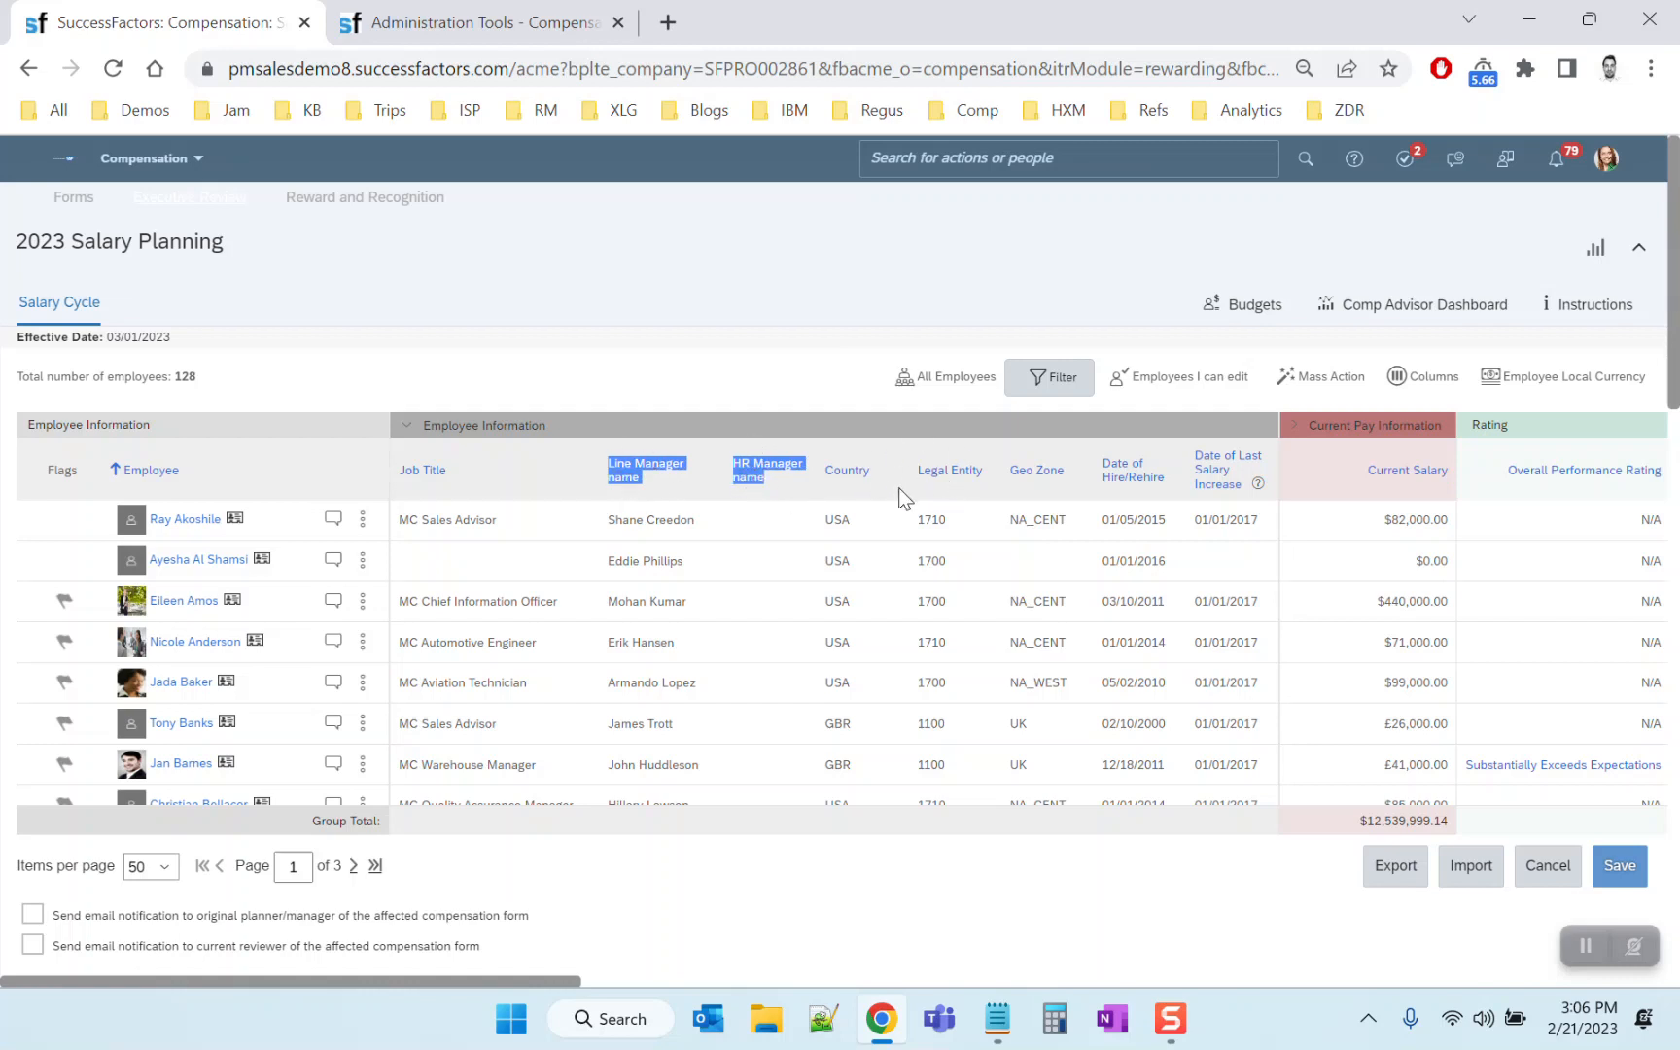
# Search the actions for "configure object" and open Configure Object Definitions
pyautogui.click(927, 160)
pyautogui.write('configure o')
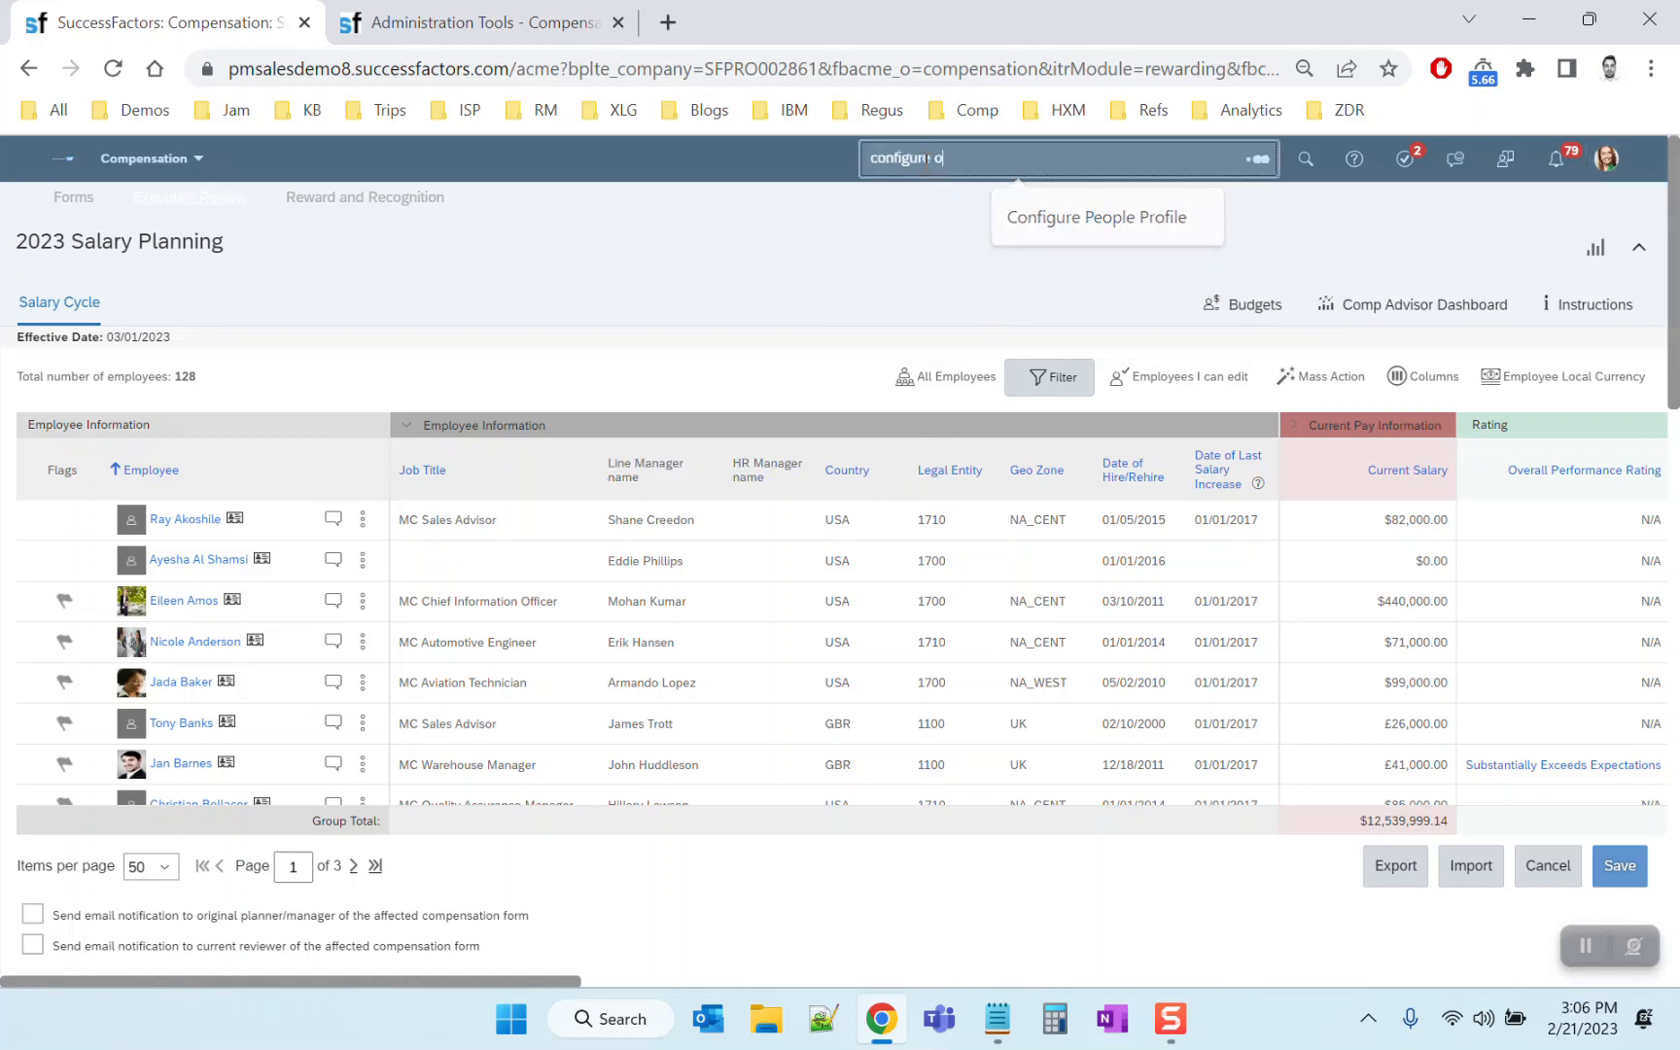
pyautogui.write('bject')
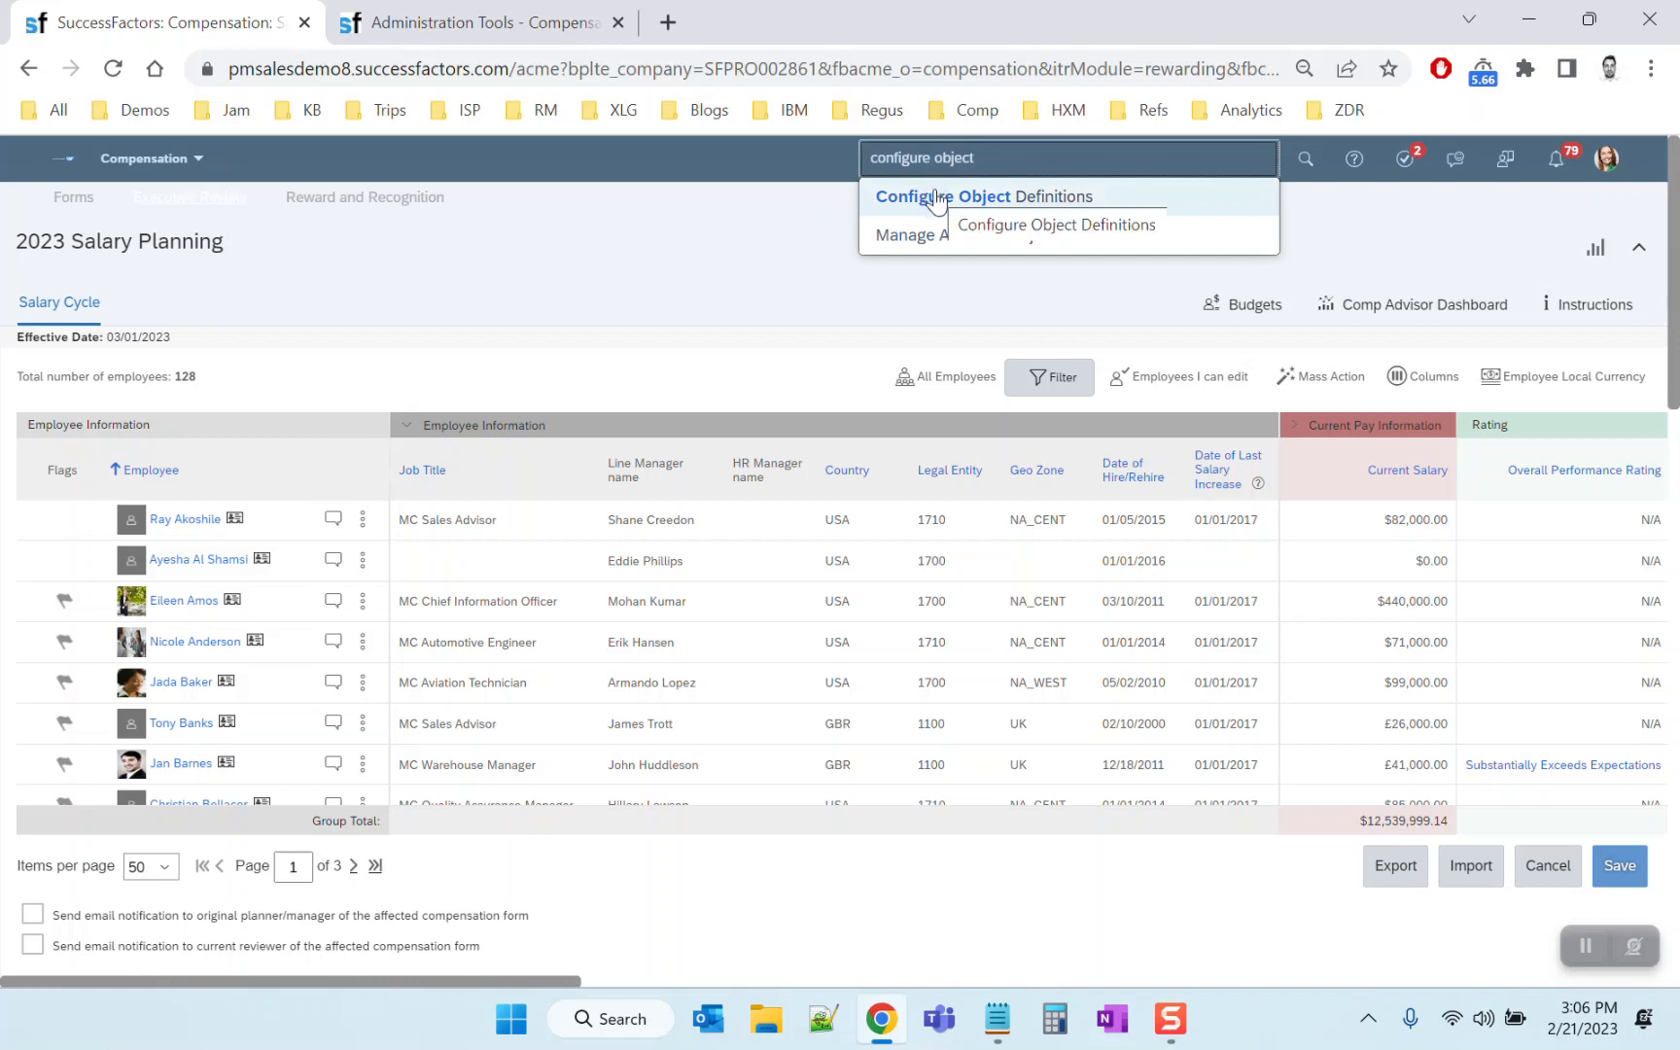
pyautogui.click(937, 200)
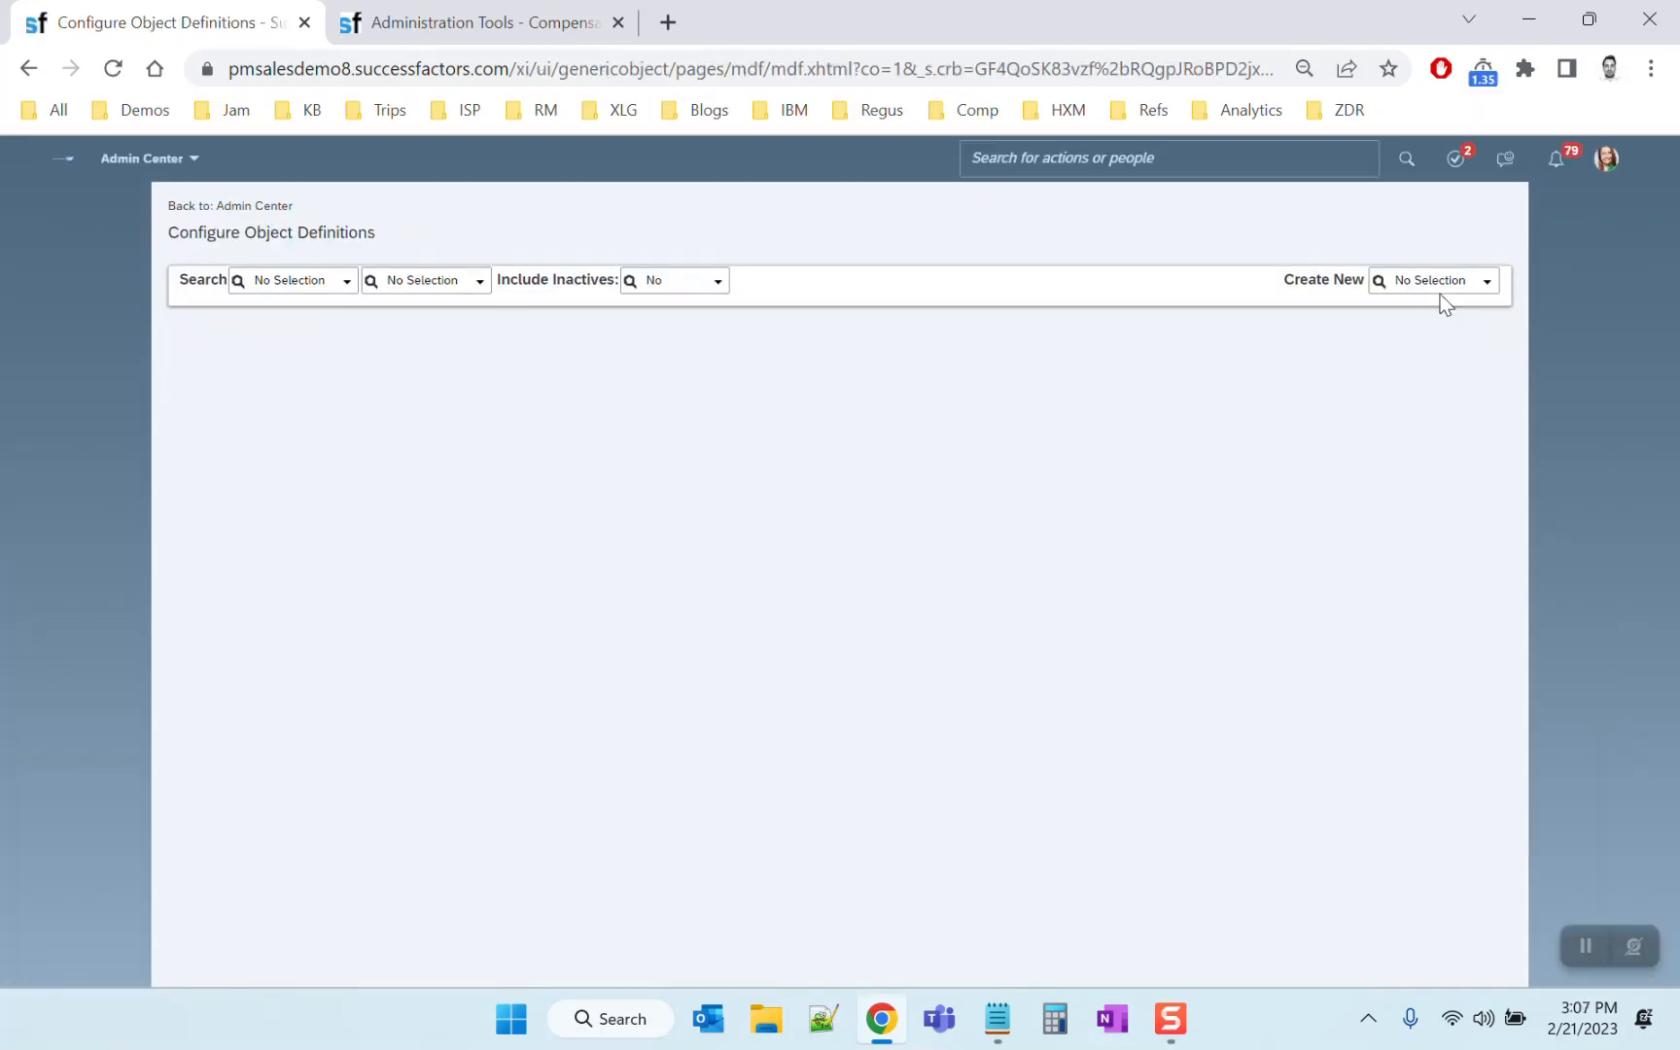
# Create a new object definition with the code cust_JobRelationshipsNames
pyautogui.click(1485, 281)
pyautogui.click(1477, 348)
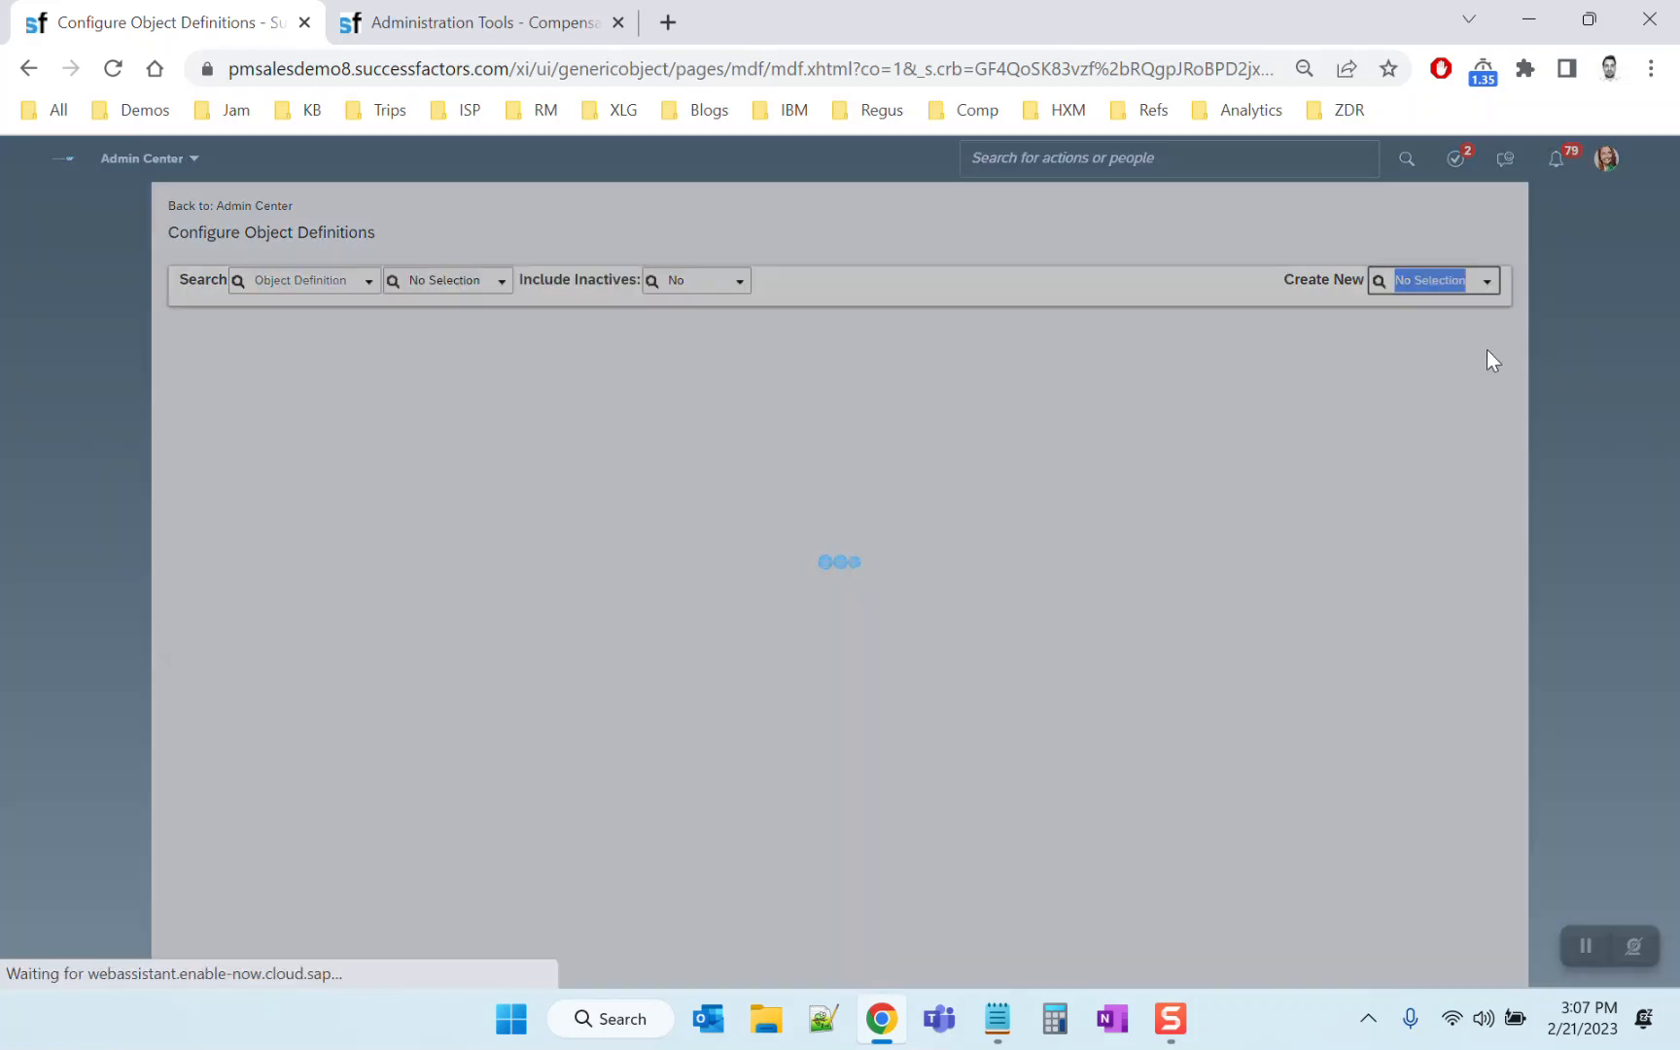
pyautogui.click(711, 380)
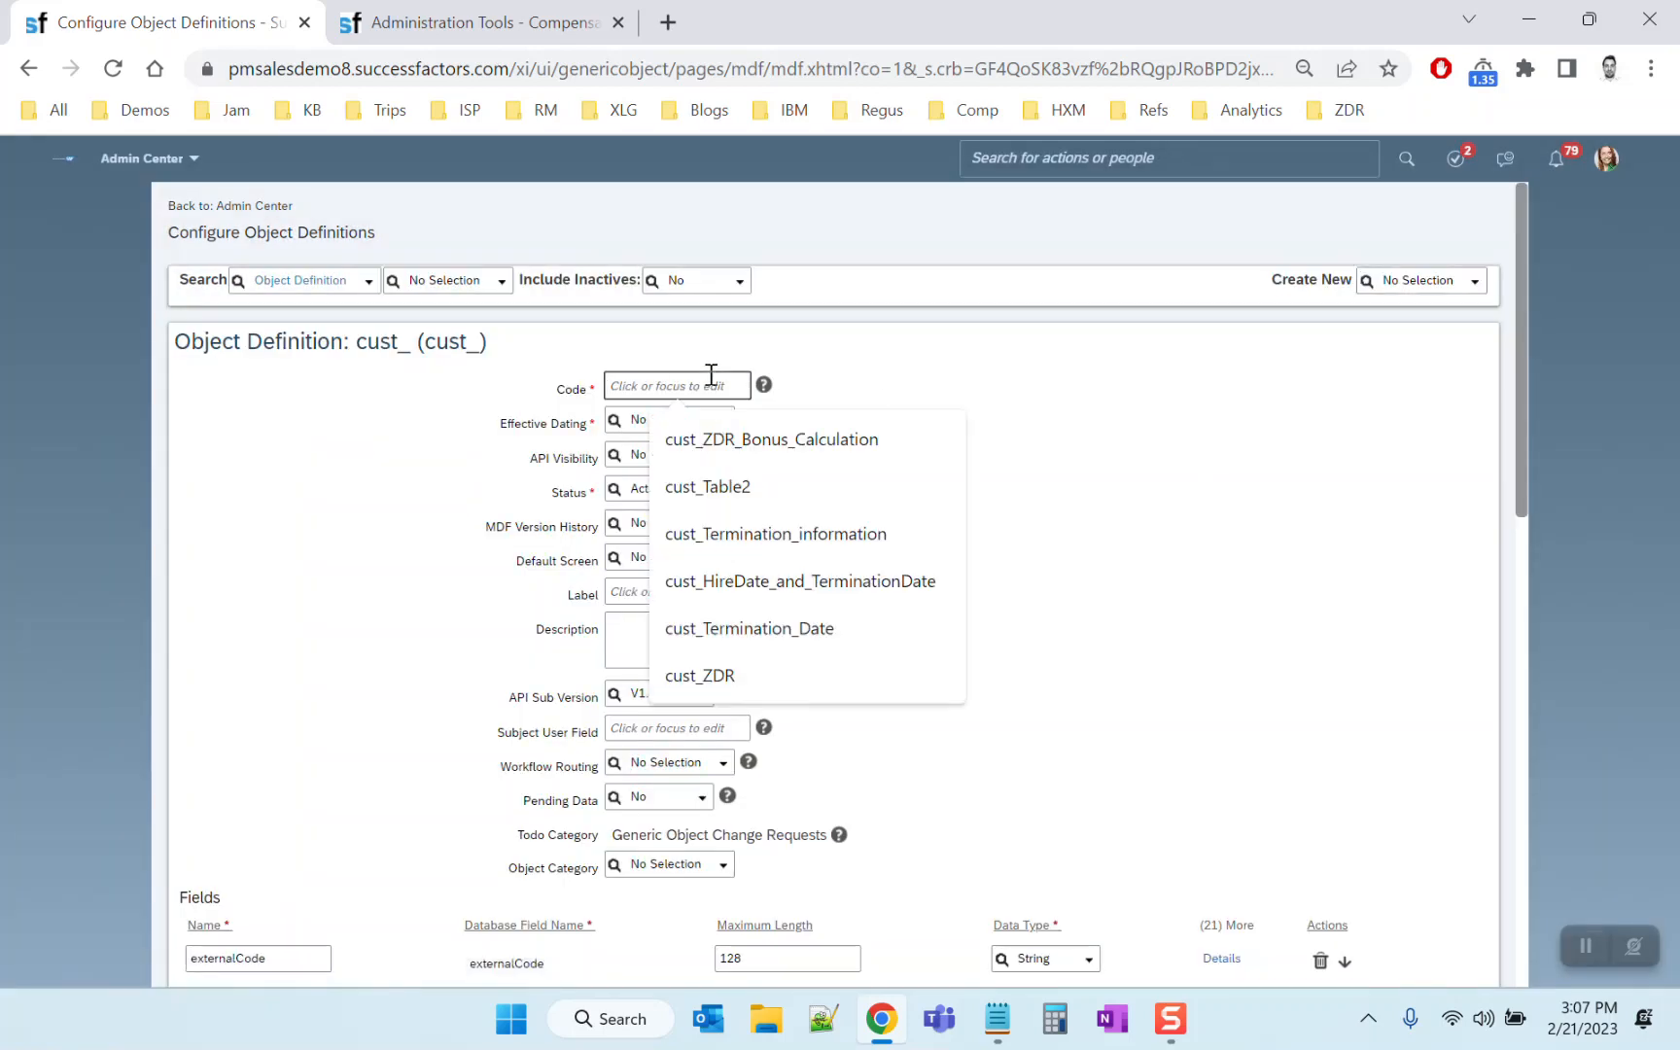
pyautogui.write('JobRelationshipsNames')
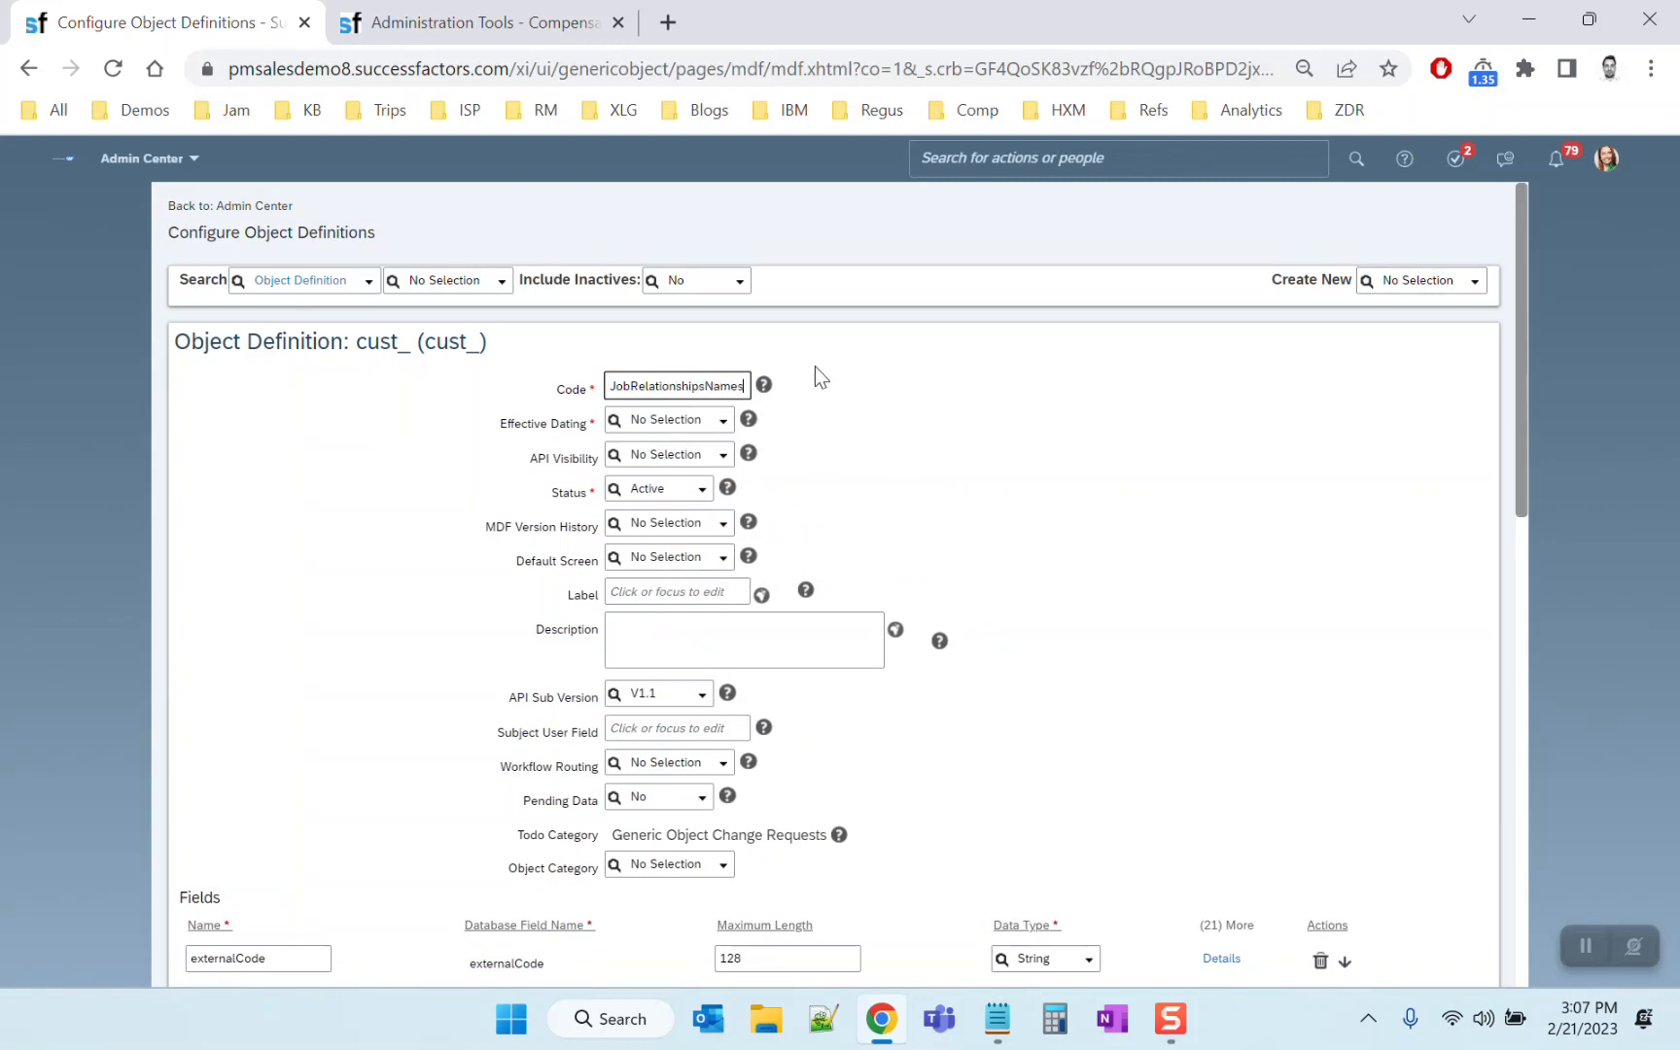
pyautogui.click(1159, 441)
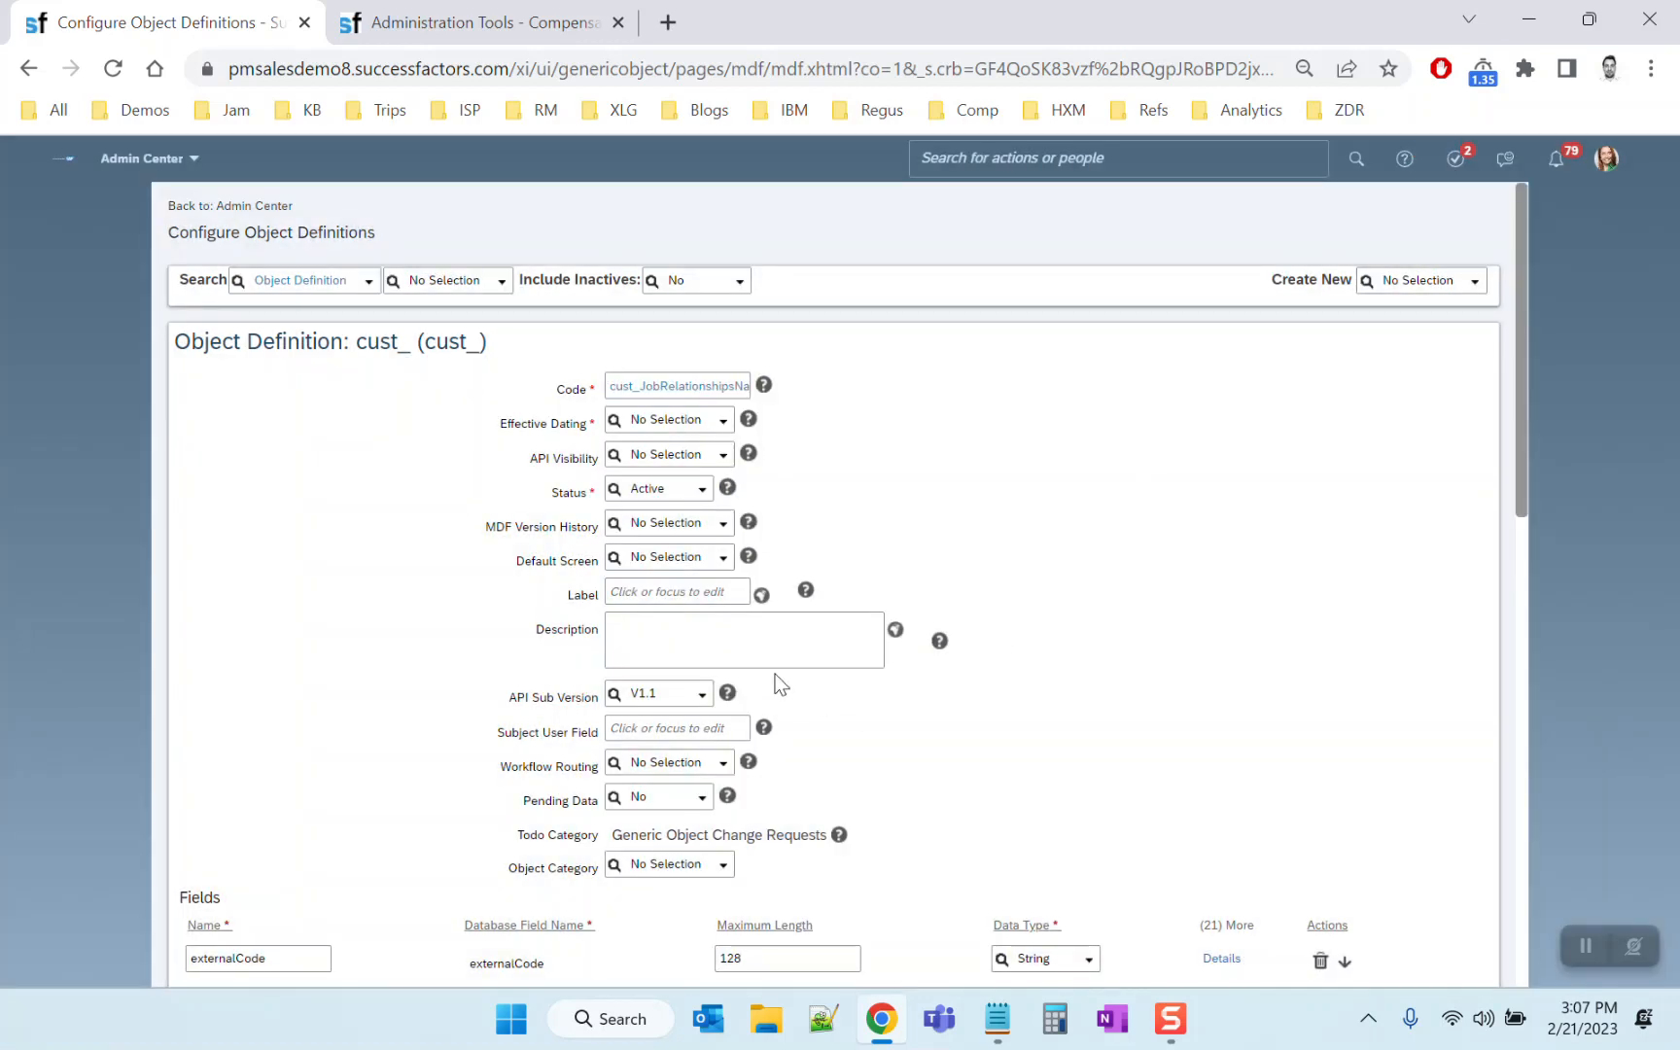
# Set the new object definition's effective dating to Basic and its API visibility to Editable
pyautogui.click(729, 428)
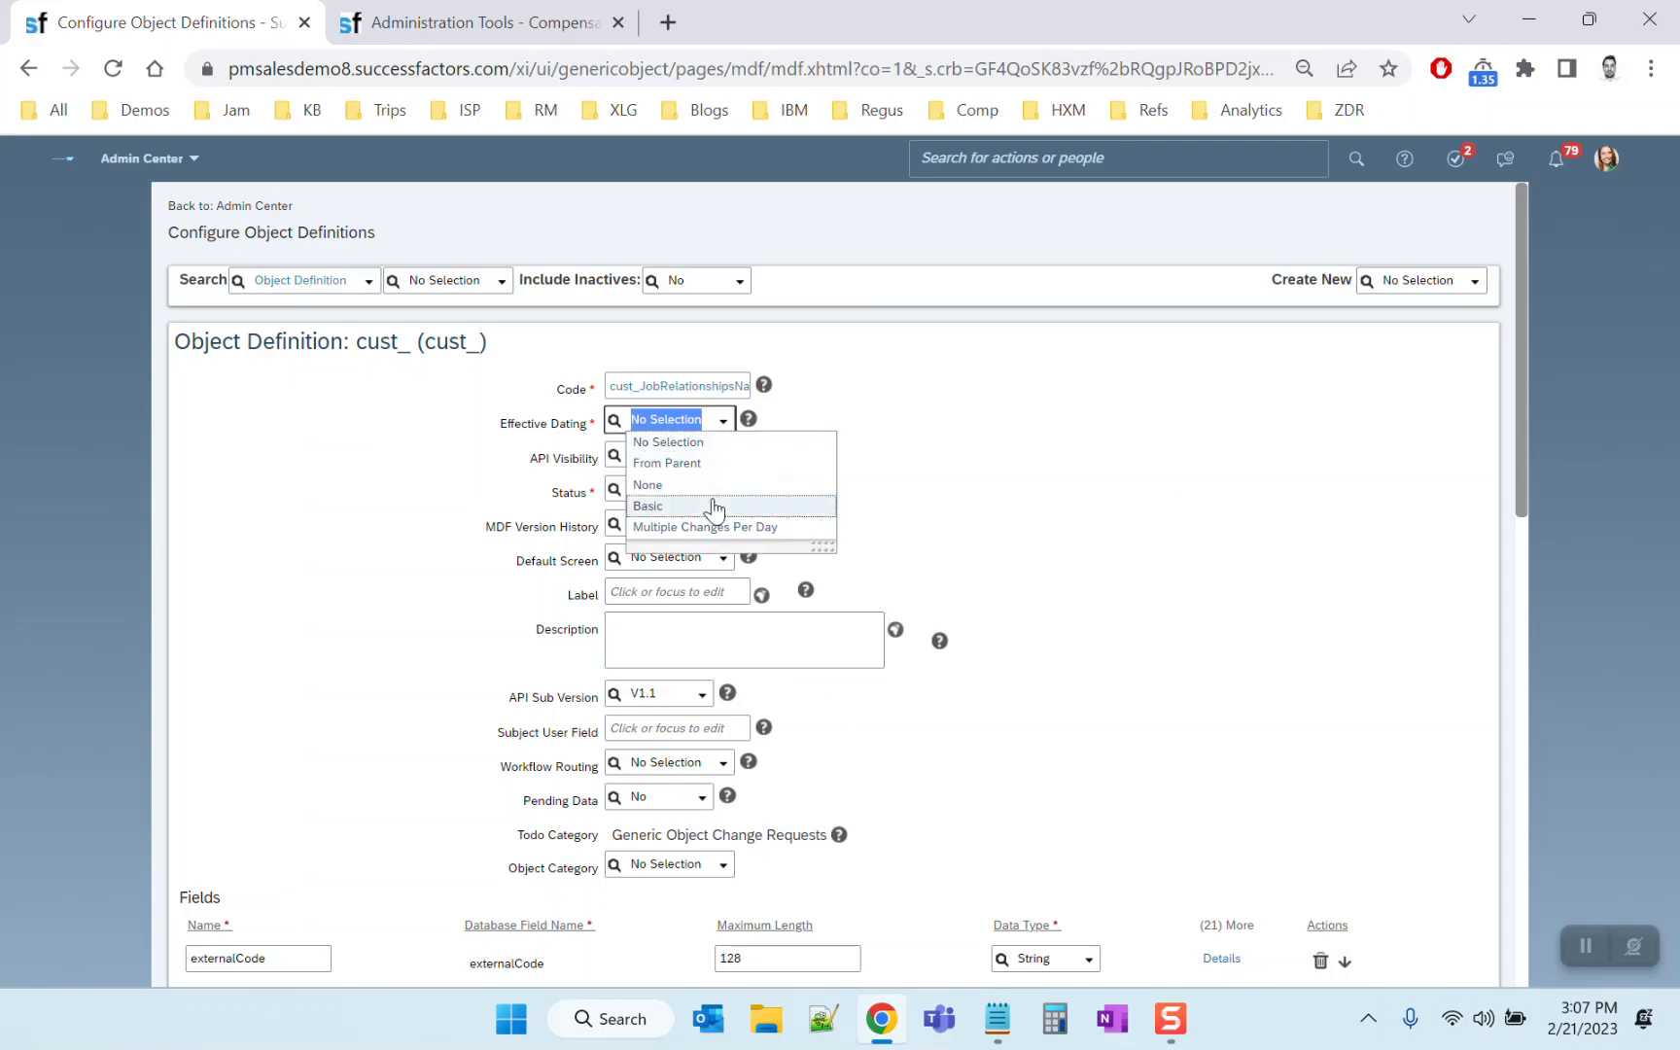
pyautogui.click(713, 506)
pyautogui.click(973, 665)
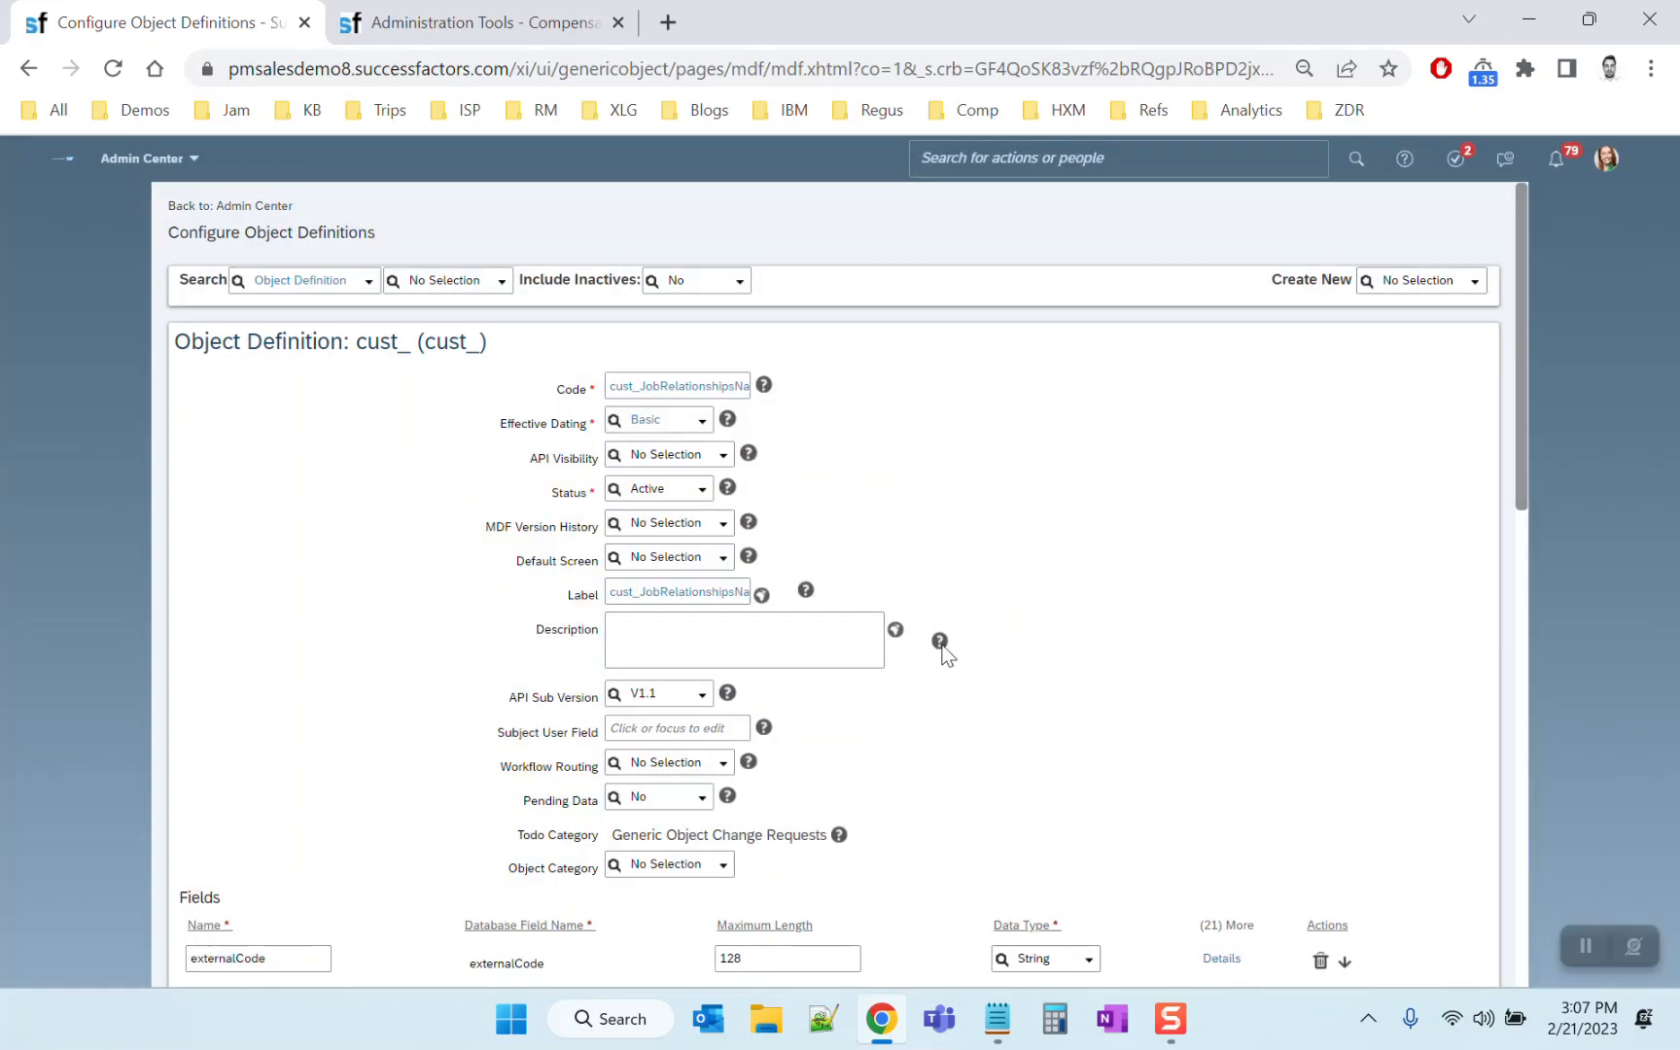
pyautogui.click(713, 456)
pyautogui.click(674, 499)
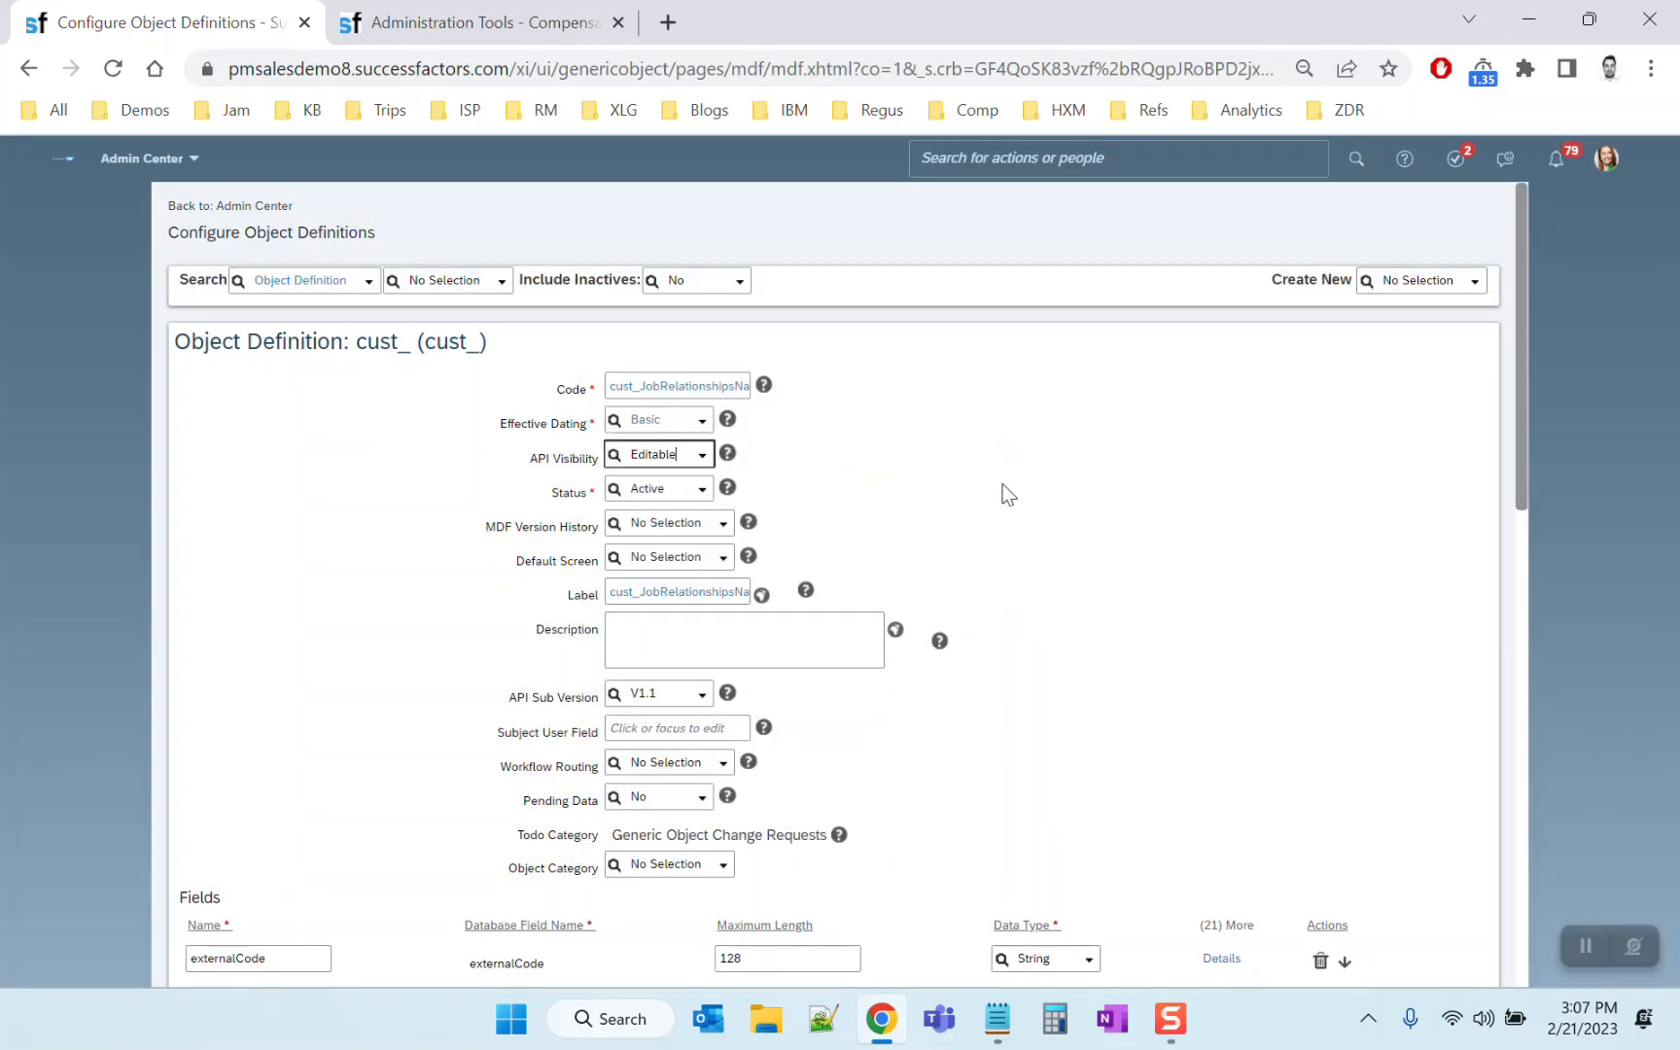
# Change the object definition's label to "Job Relationships Names"
pyautogui.click(670, 593)
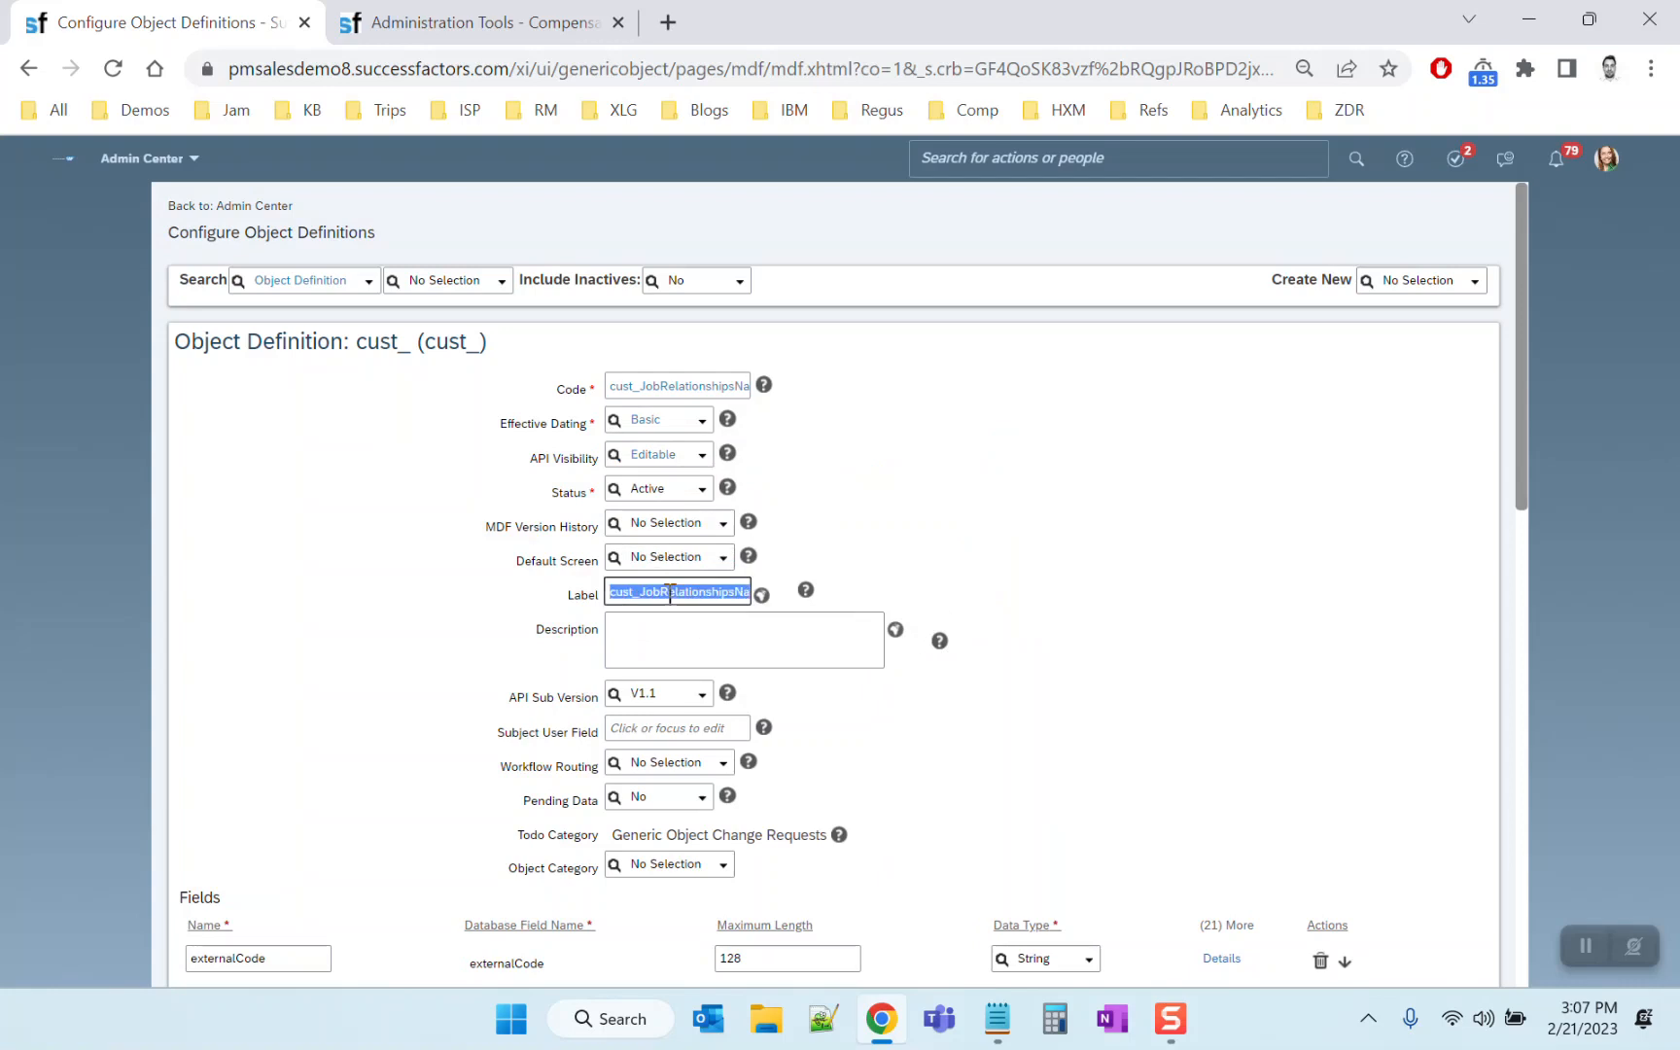
pyautogui.click(639, 591)
pyautogui.press('BackSpace')
pyautogui.press('BackSpace')
pyautogui.press('BackSpace')
pyautogui.press('BackSpace')
pyautogui.press('BackSpace')
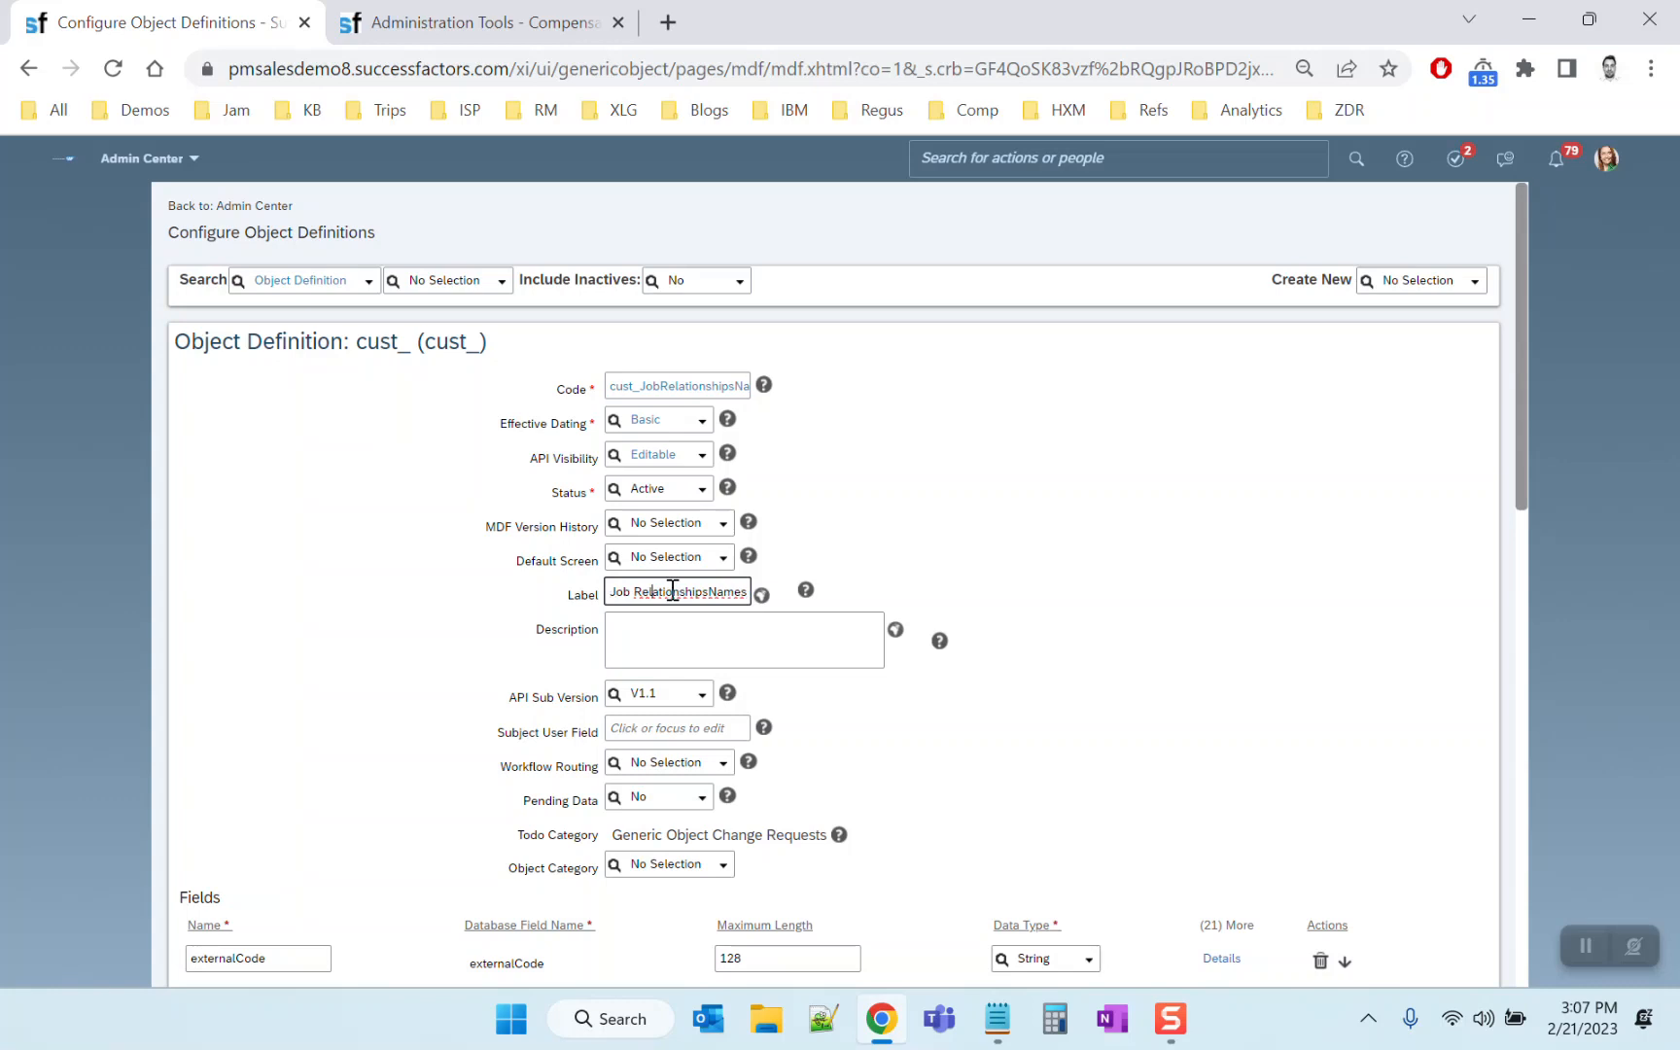
pyautogui.click(1229, 506)
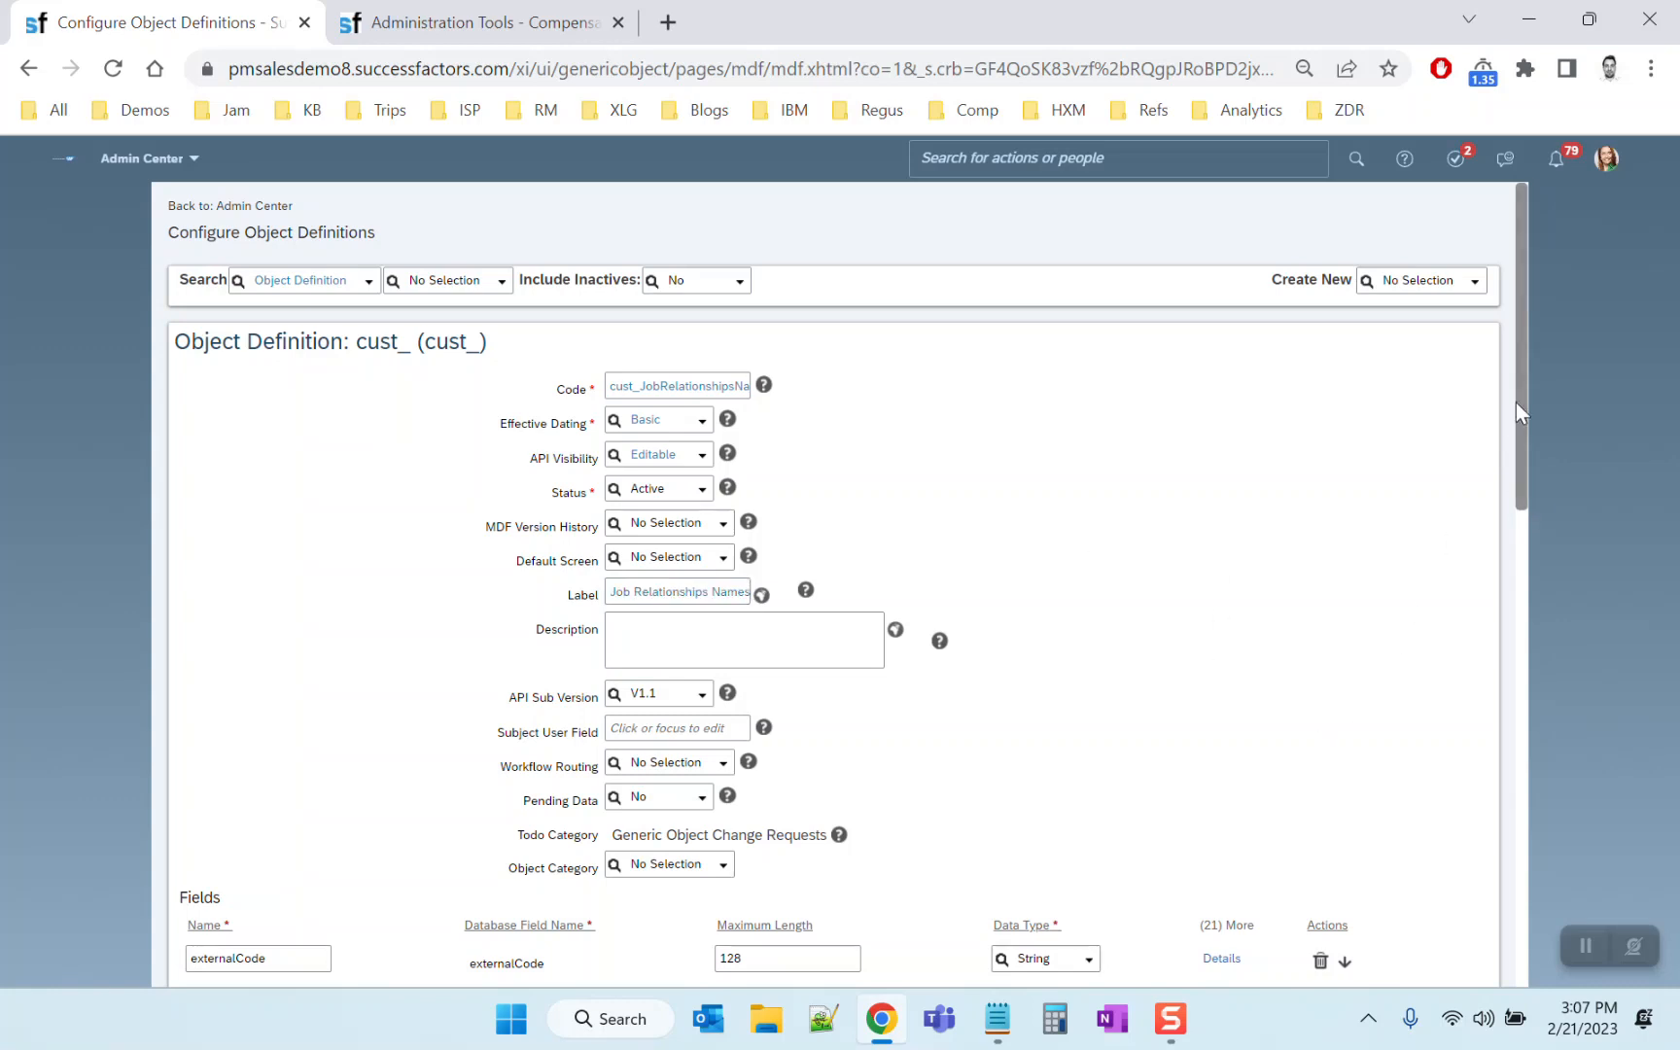
# Set the data type of the externalCode field to User and delete the externalName field
pyautogui.moveTo(1522, 413); pyautogui.dragTo(1528, 585)
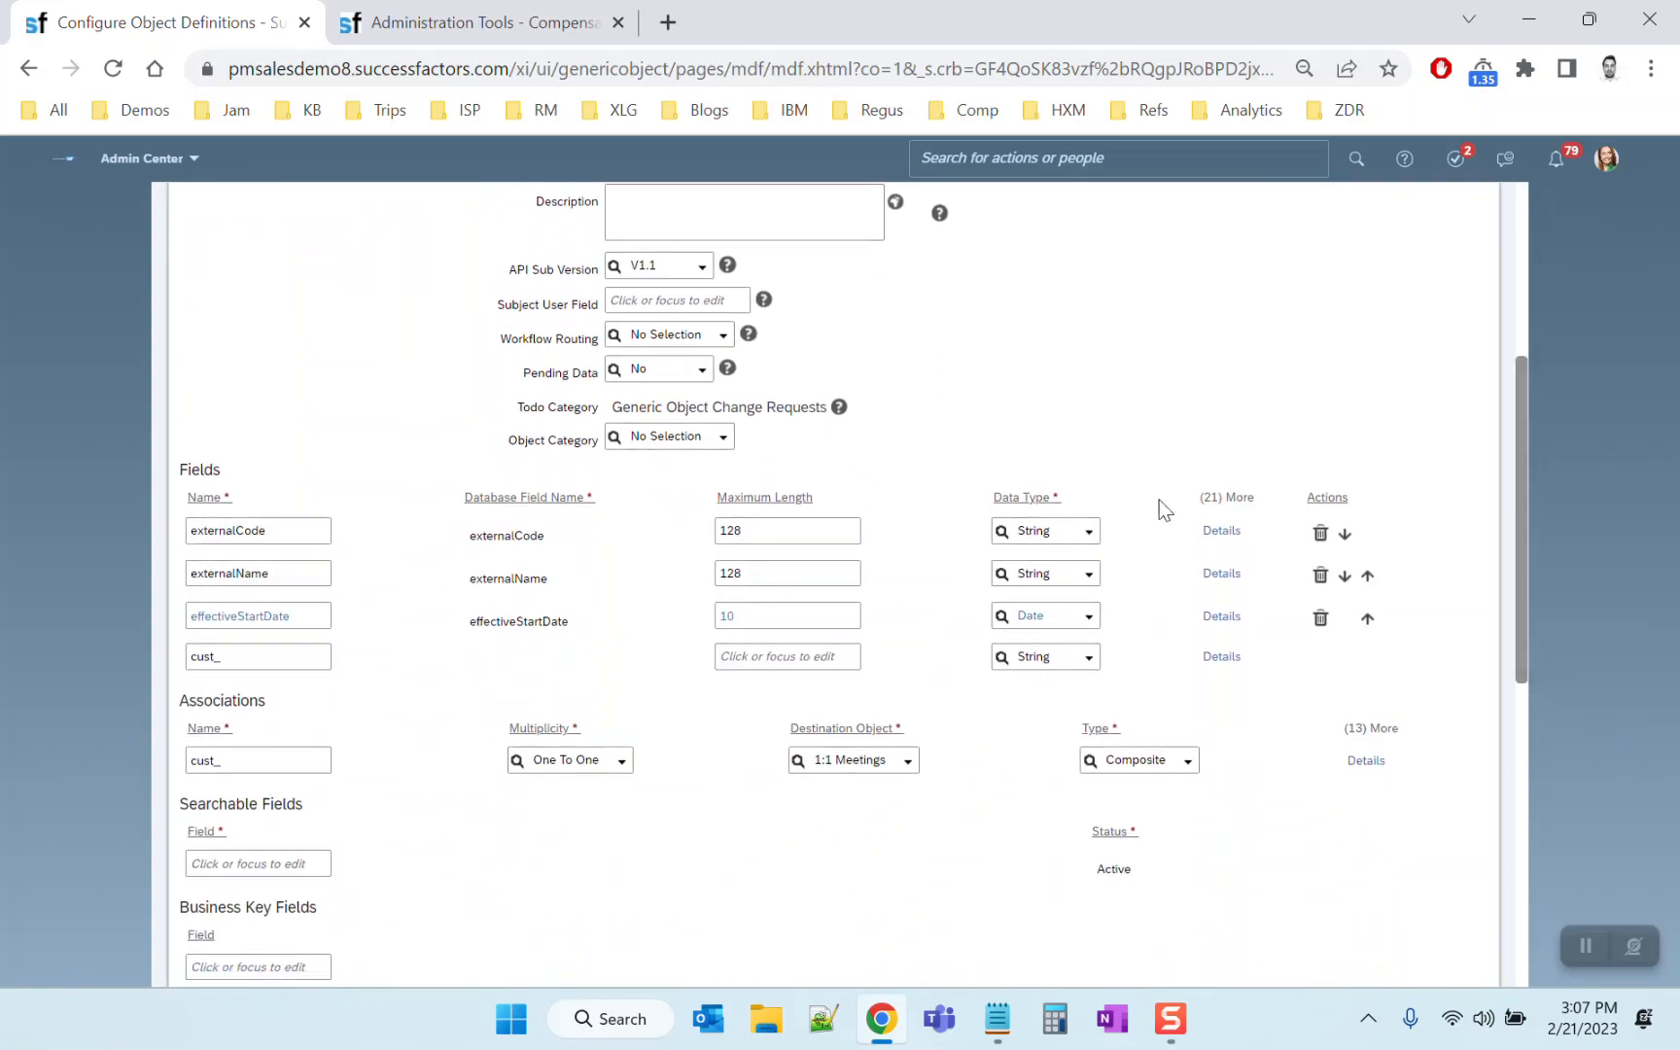
pyautogui.click(1091, 533)
pyautogui.scroll(-3, 1215, 700)
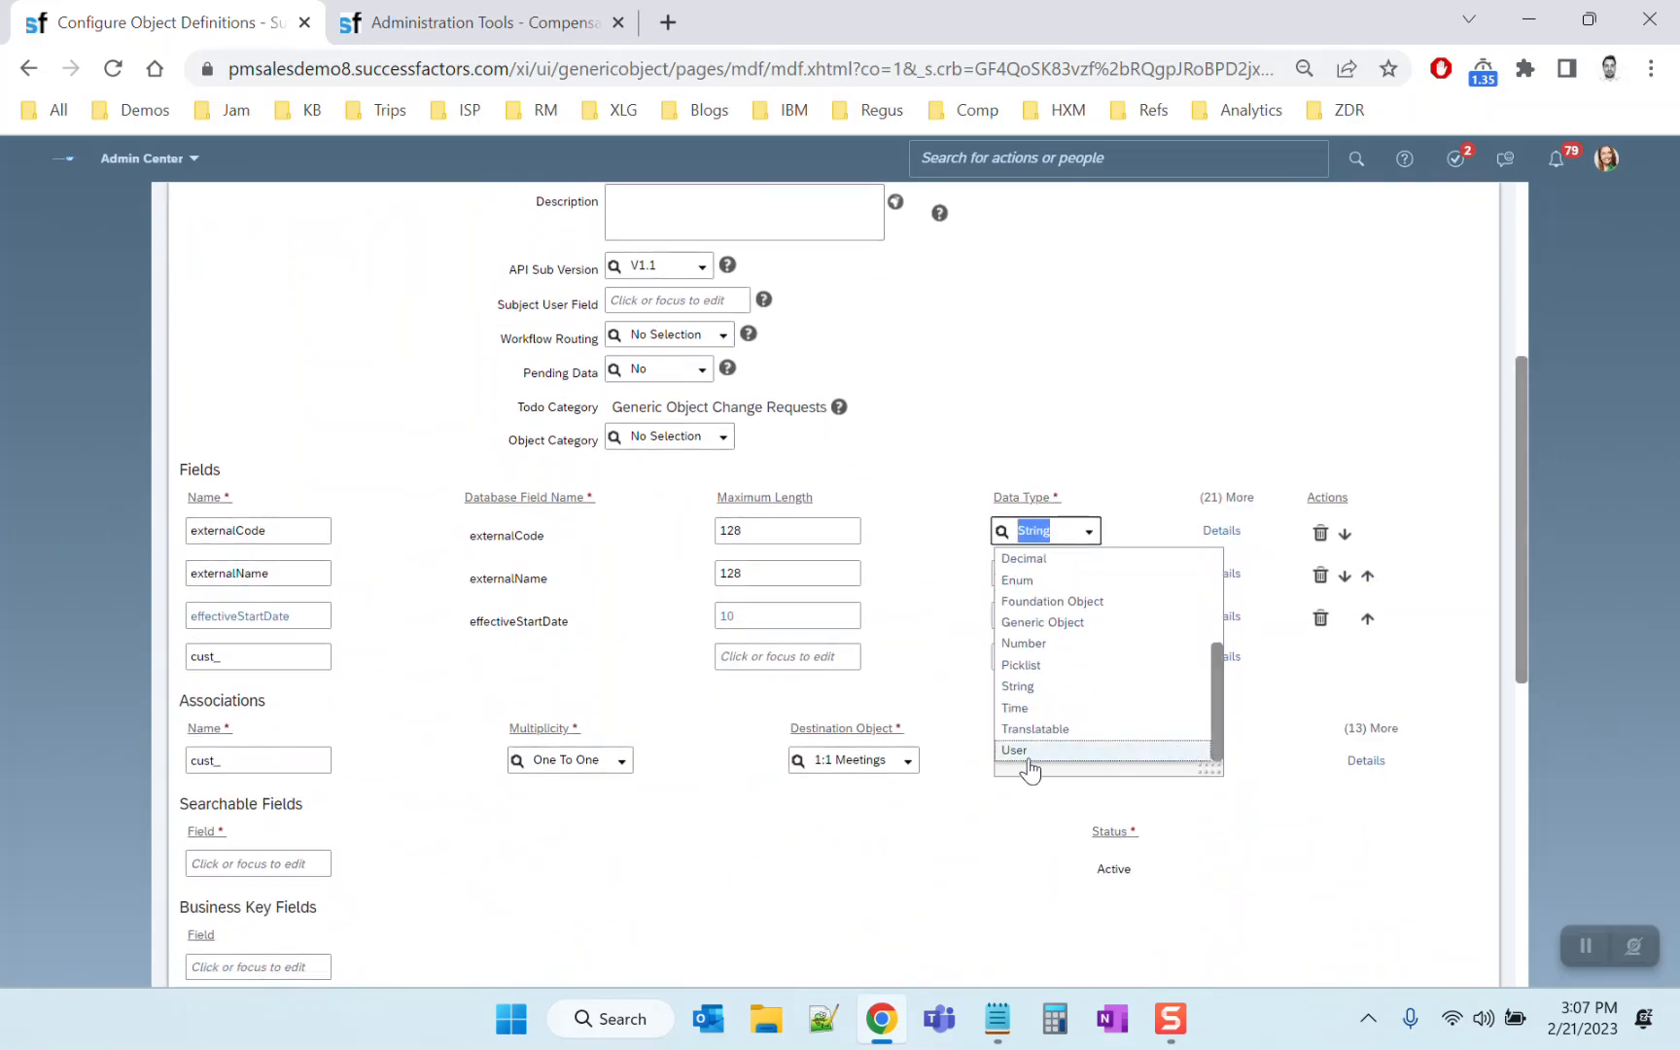
pyautogui.click(1016, 751)
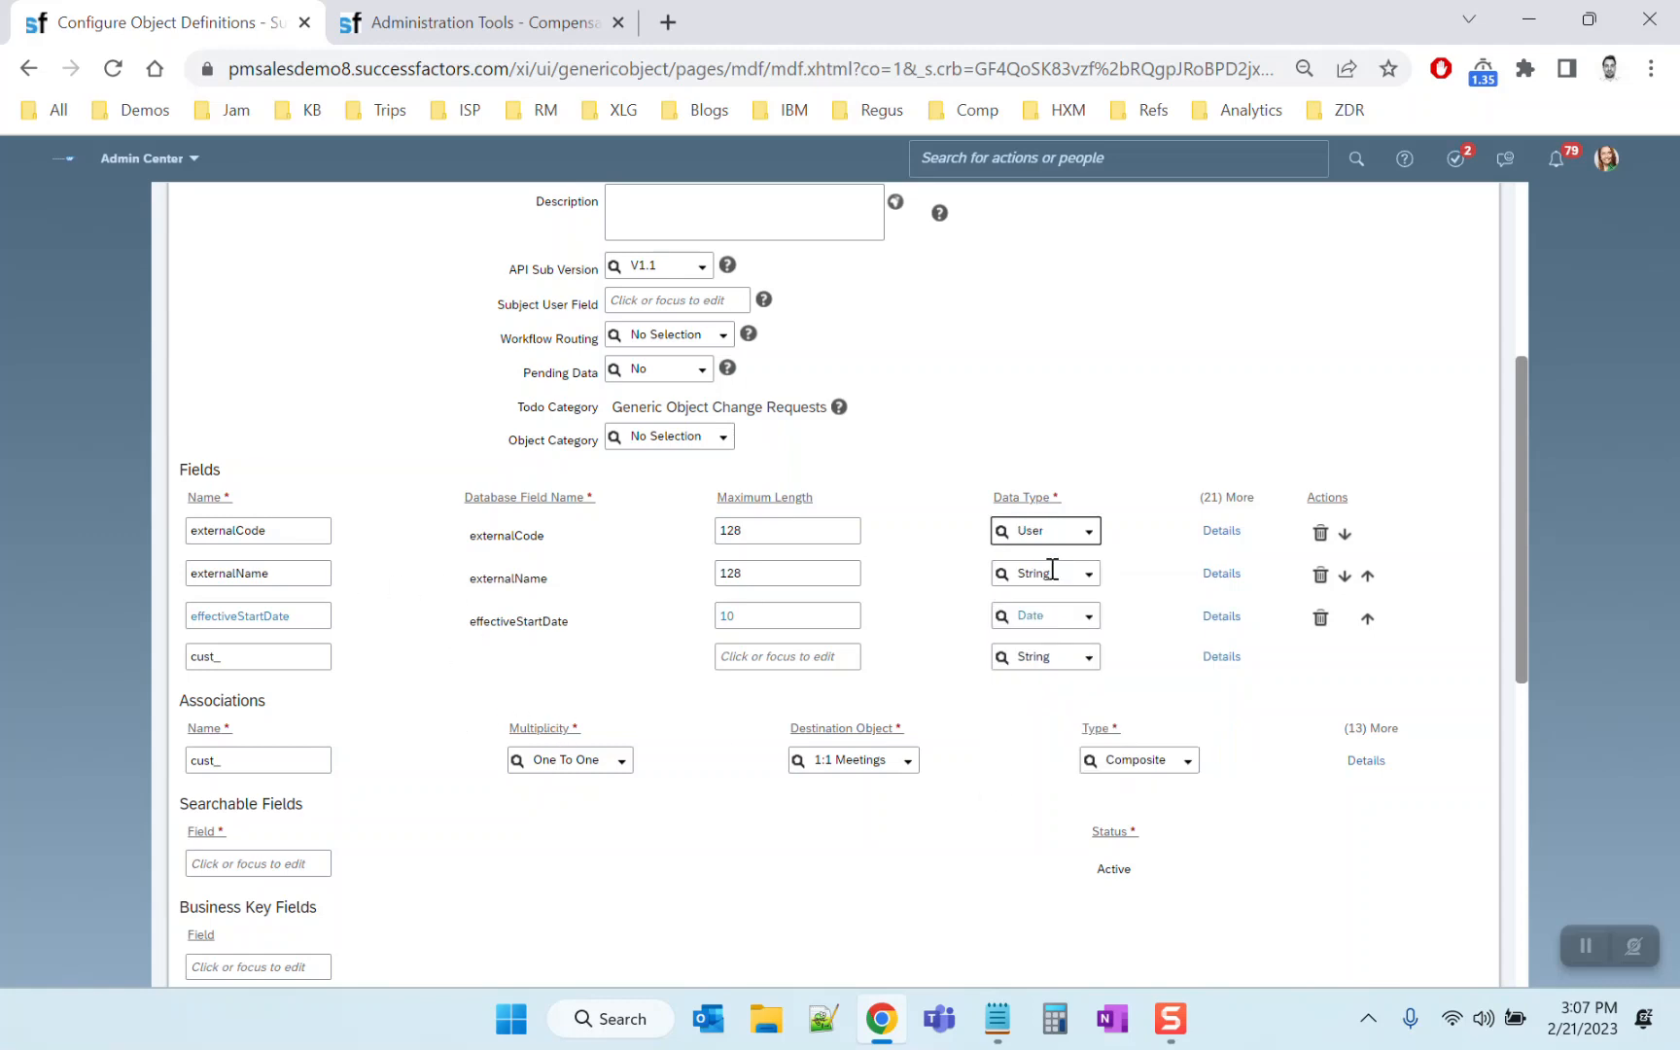
pyautogui.click(1321, 575)
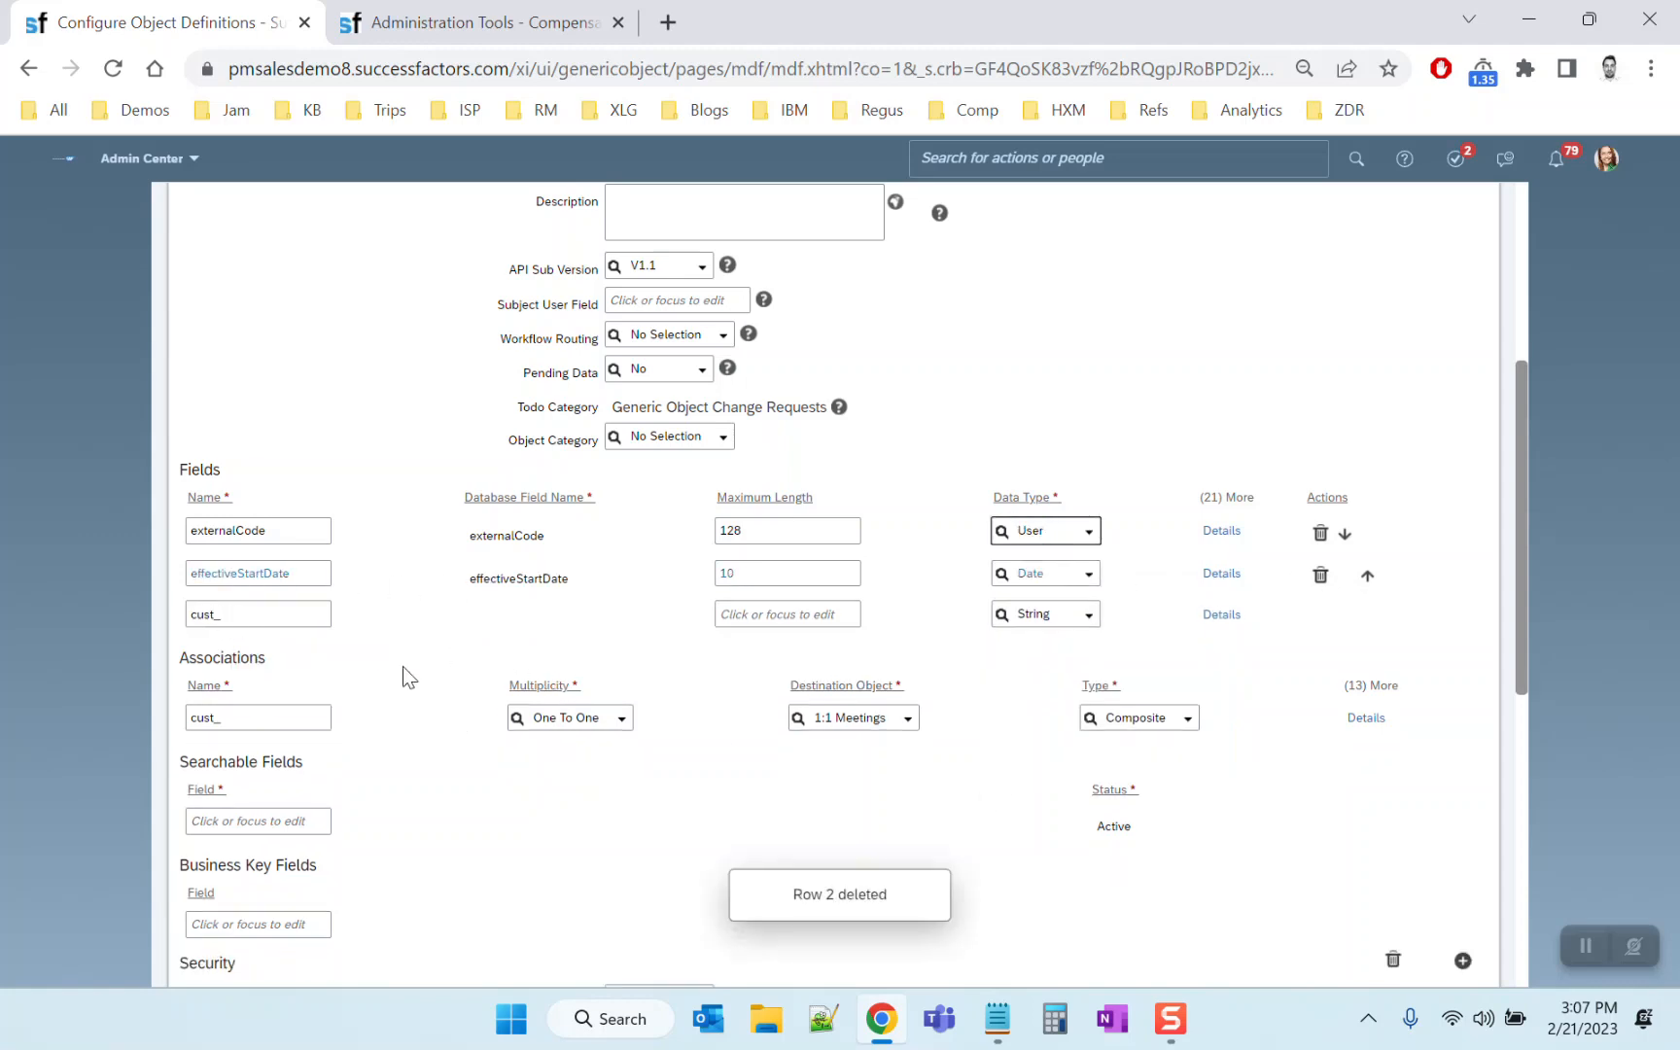
# Add three string fields to the object: cust_LineManager, cust_HRManager and cust_MatrixManager
pyautogui.click(262, 615)
pyautogui.write('Line')
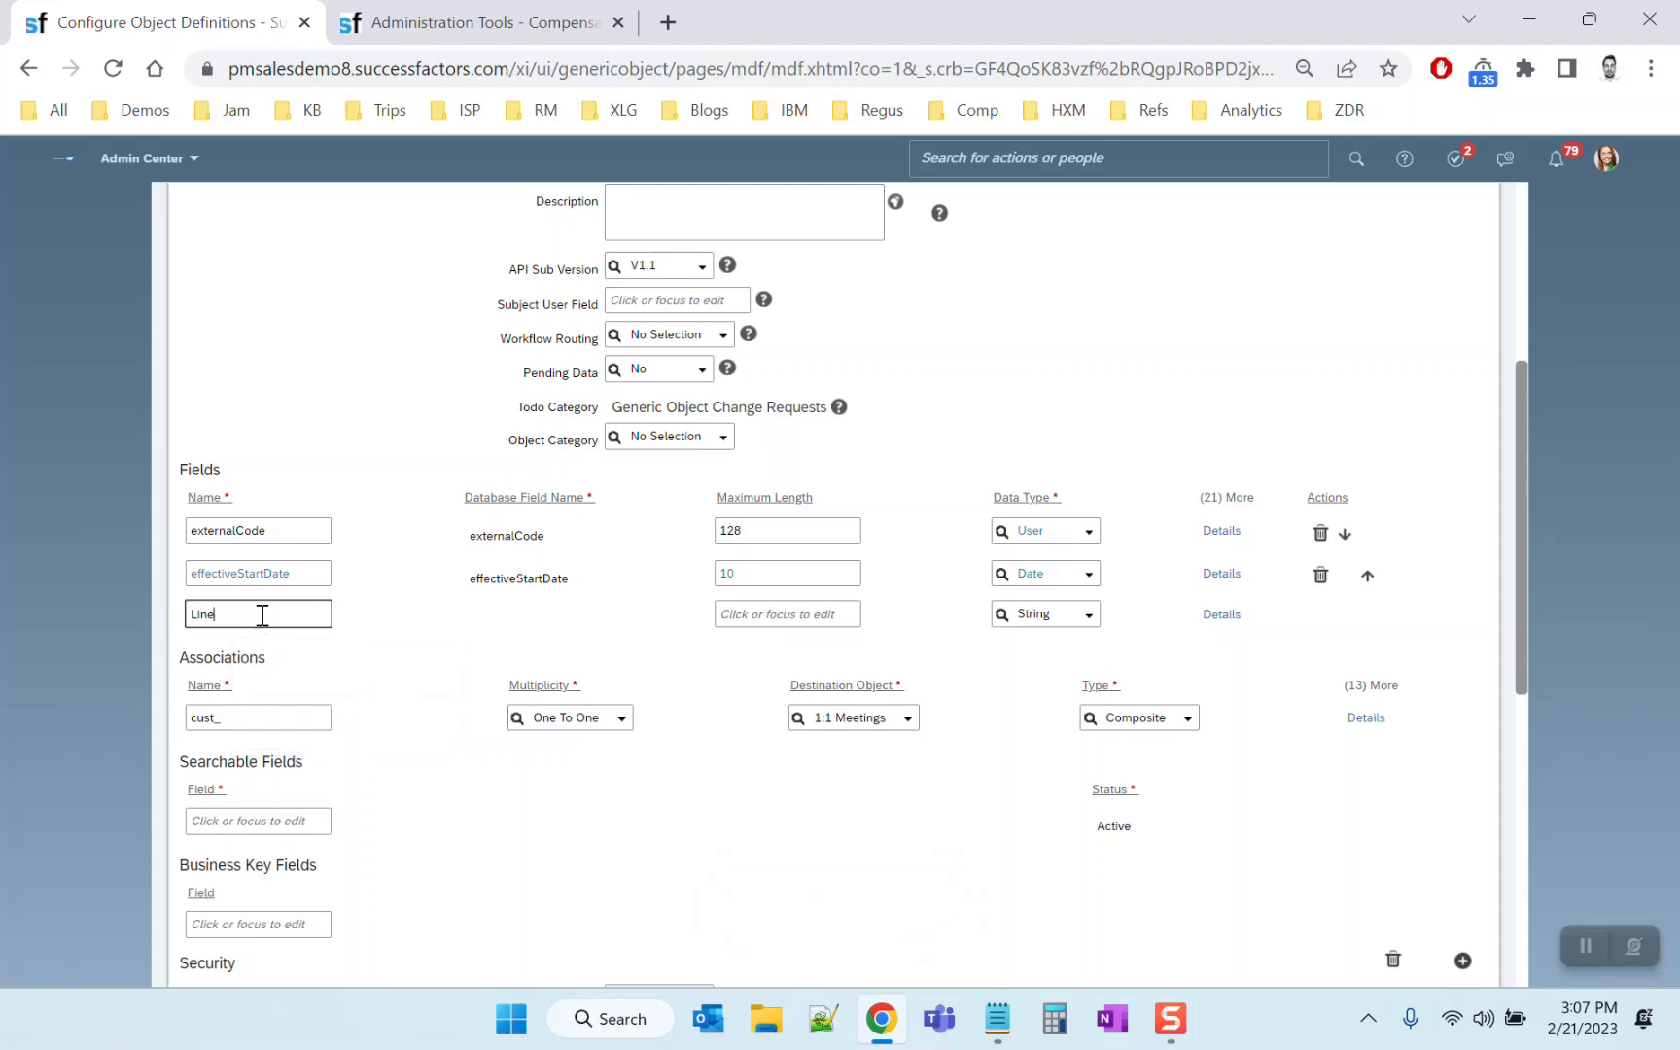
pyautogui.write('Manager')
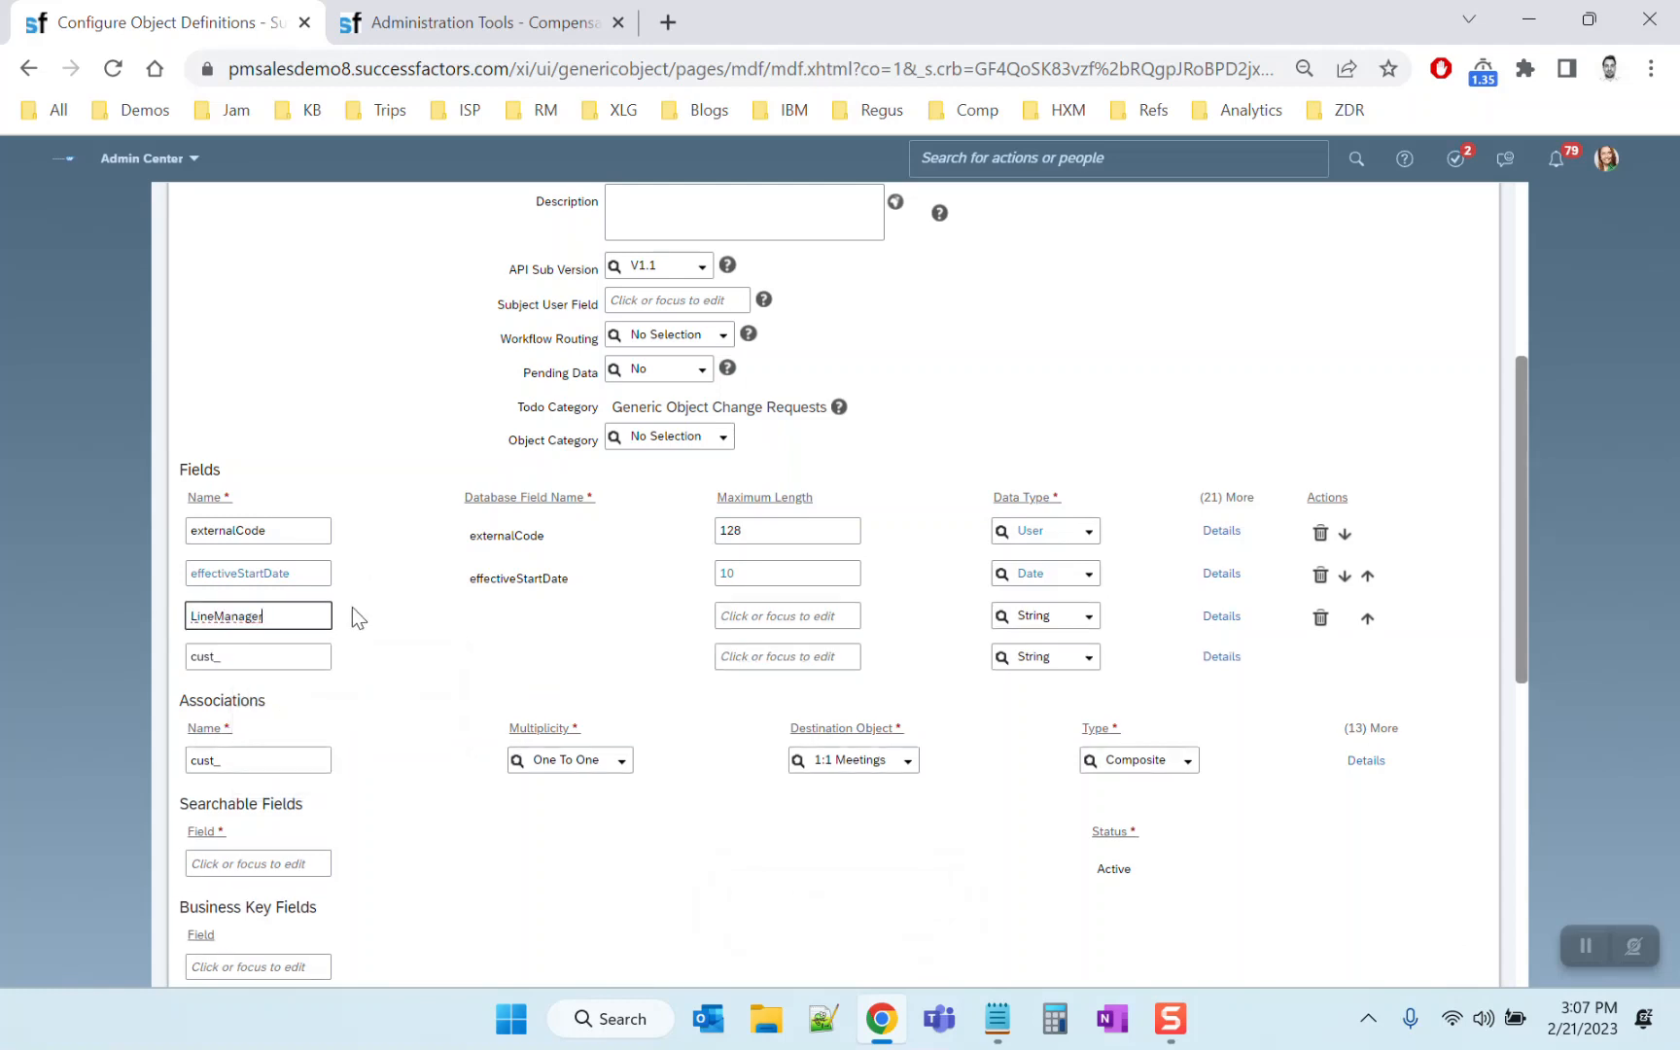
pyautogui.click(263, 658)
pyautogui.write('HR')
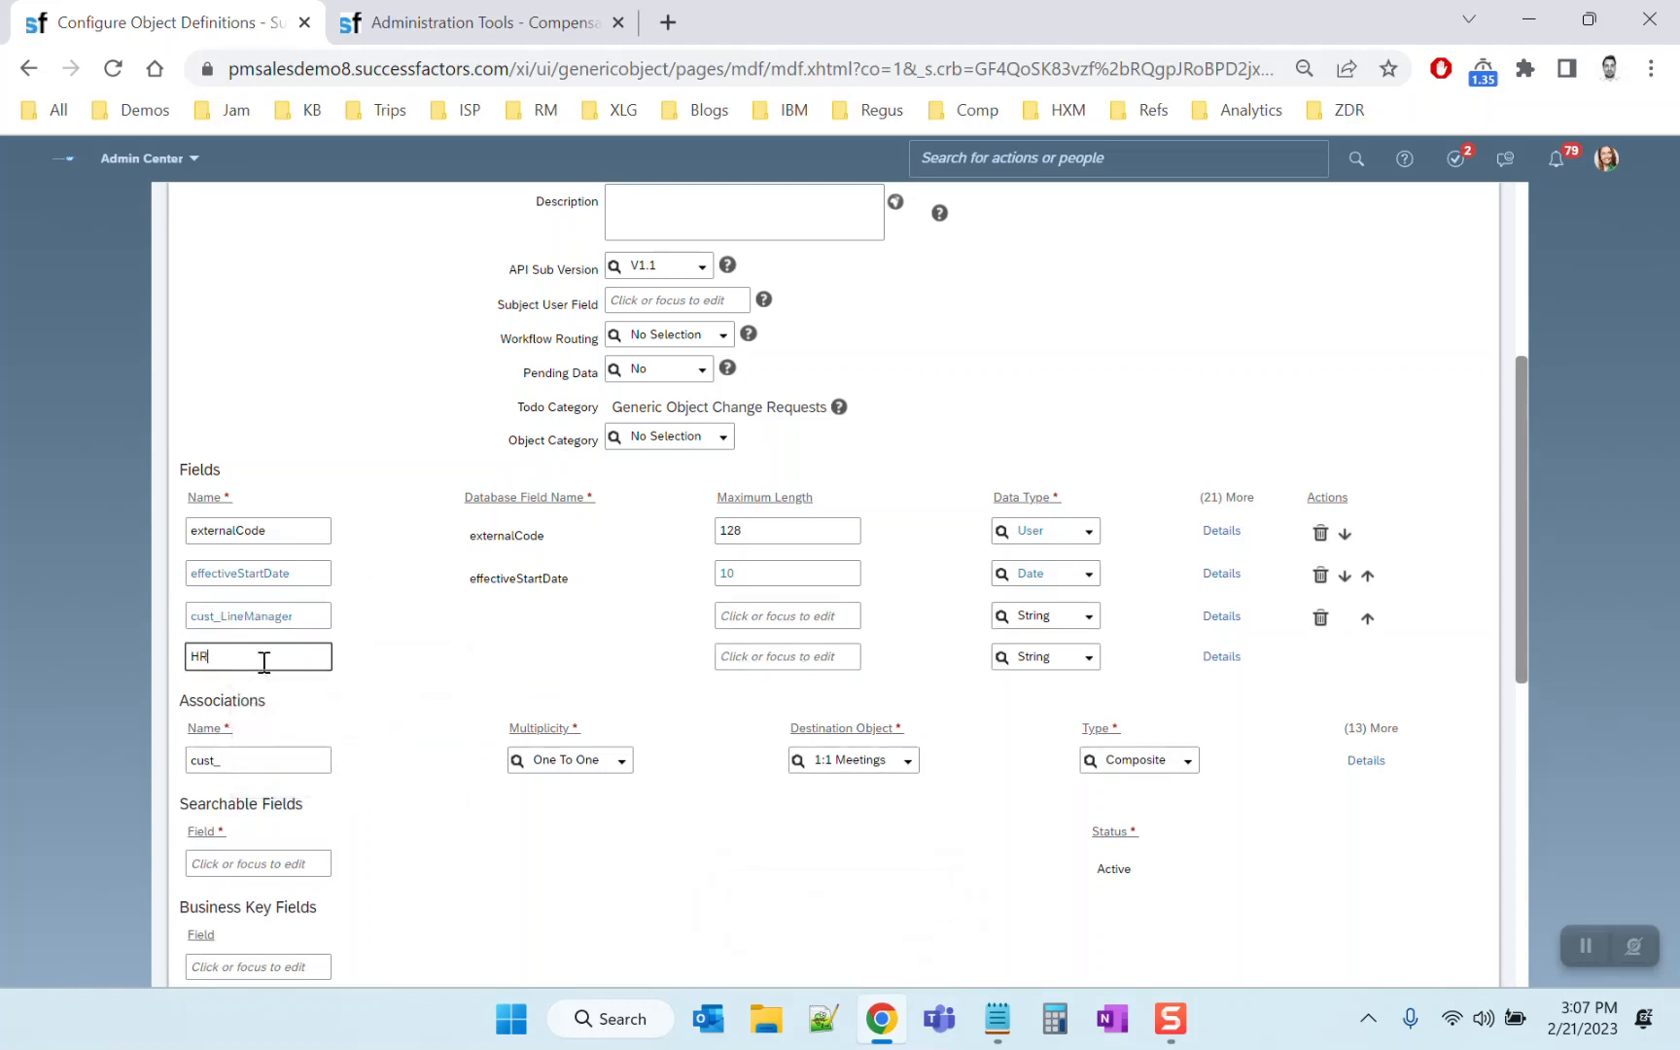
pyautogui.click(412, 560)
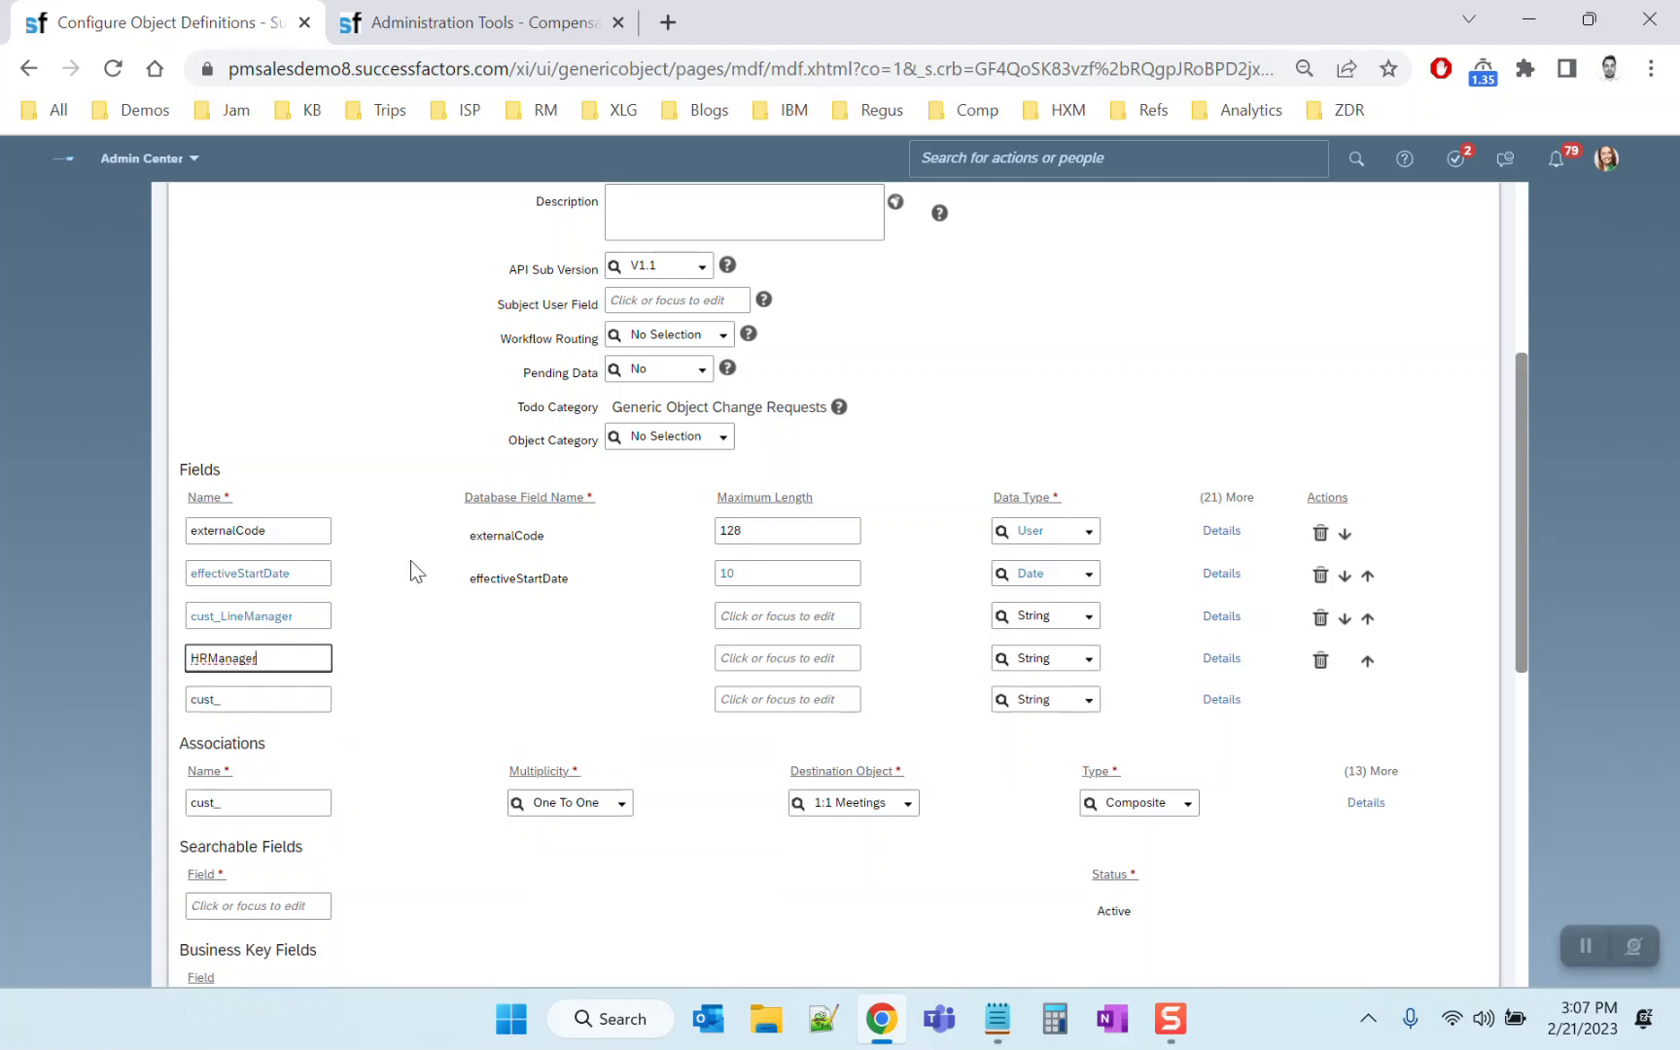
pyautogui.click(274, 700)
pyautogui.write('MatrixManager')
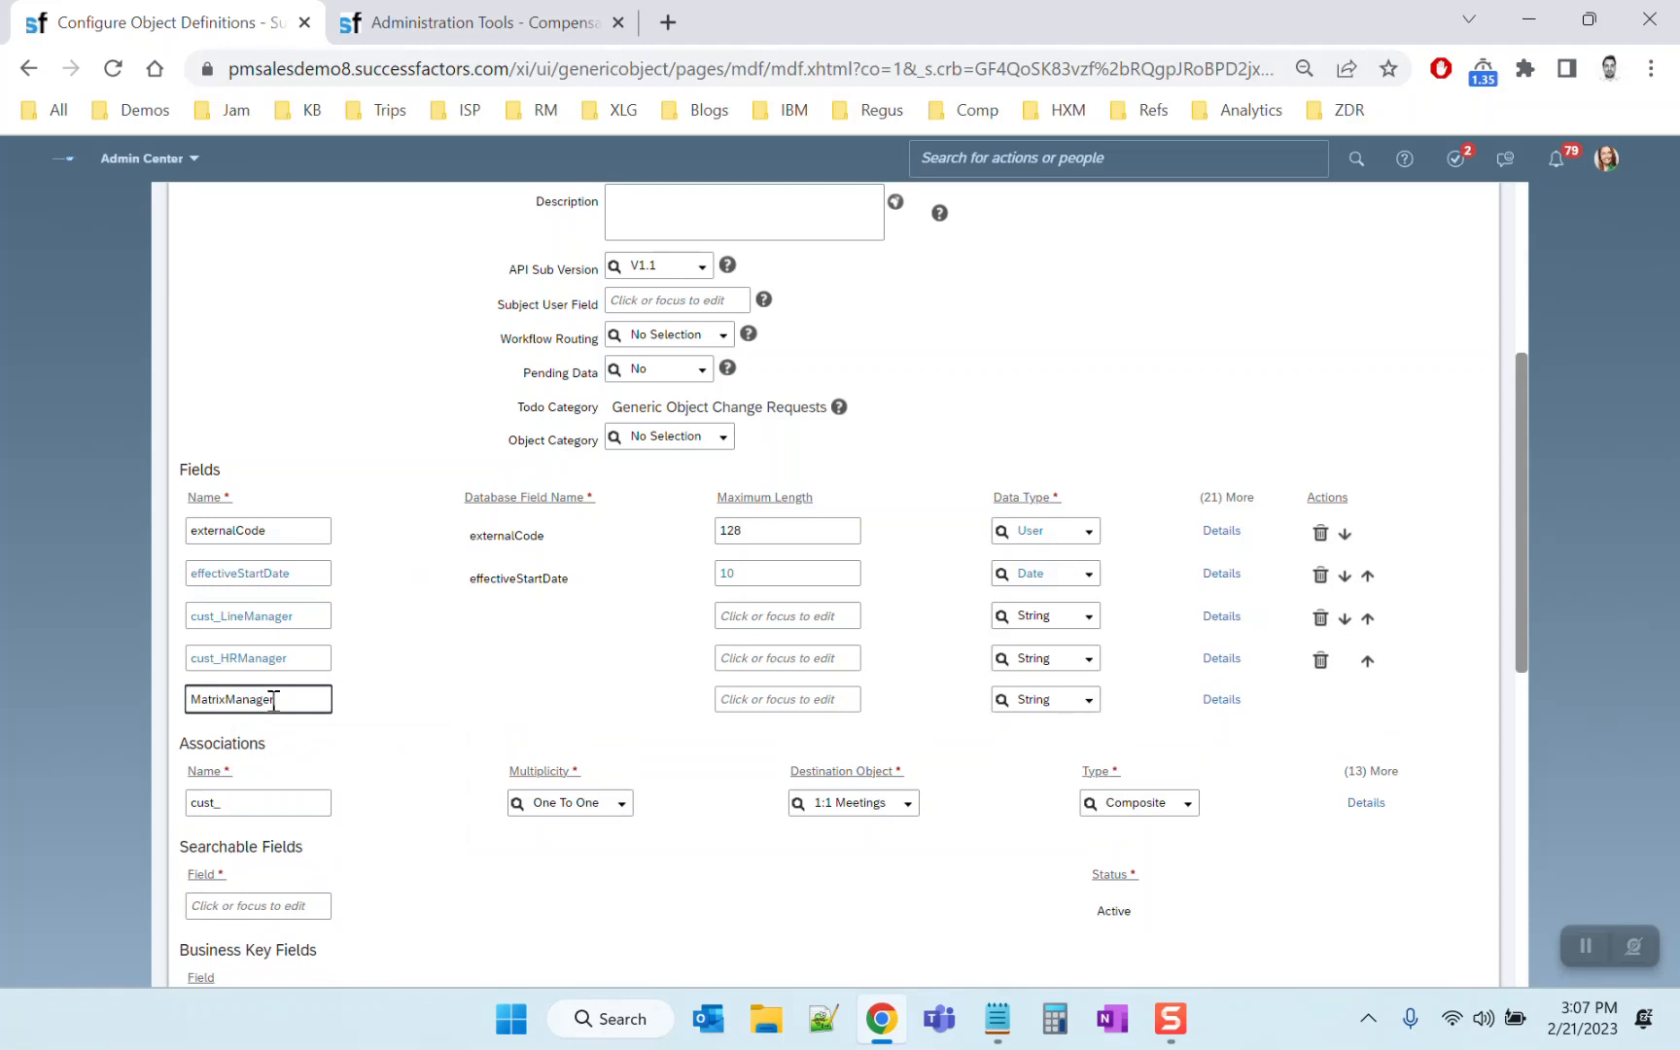
pyautogui.click(368, 442)
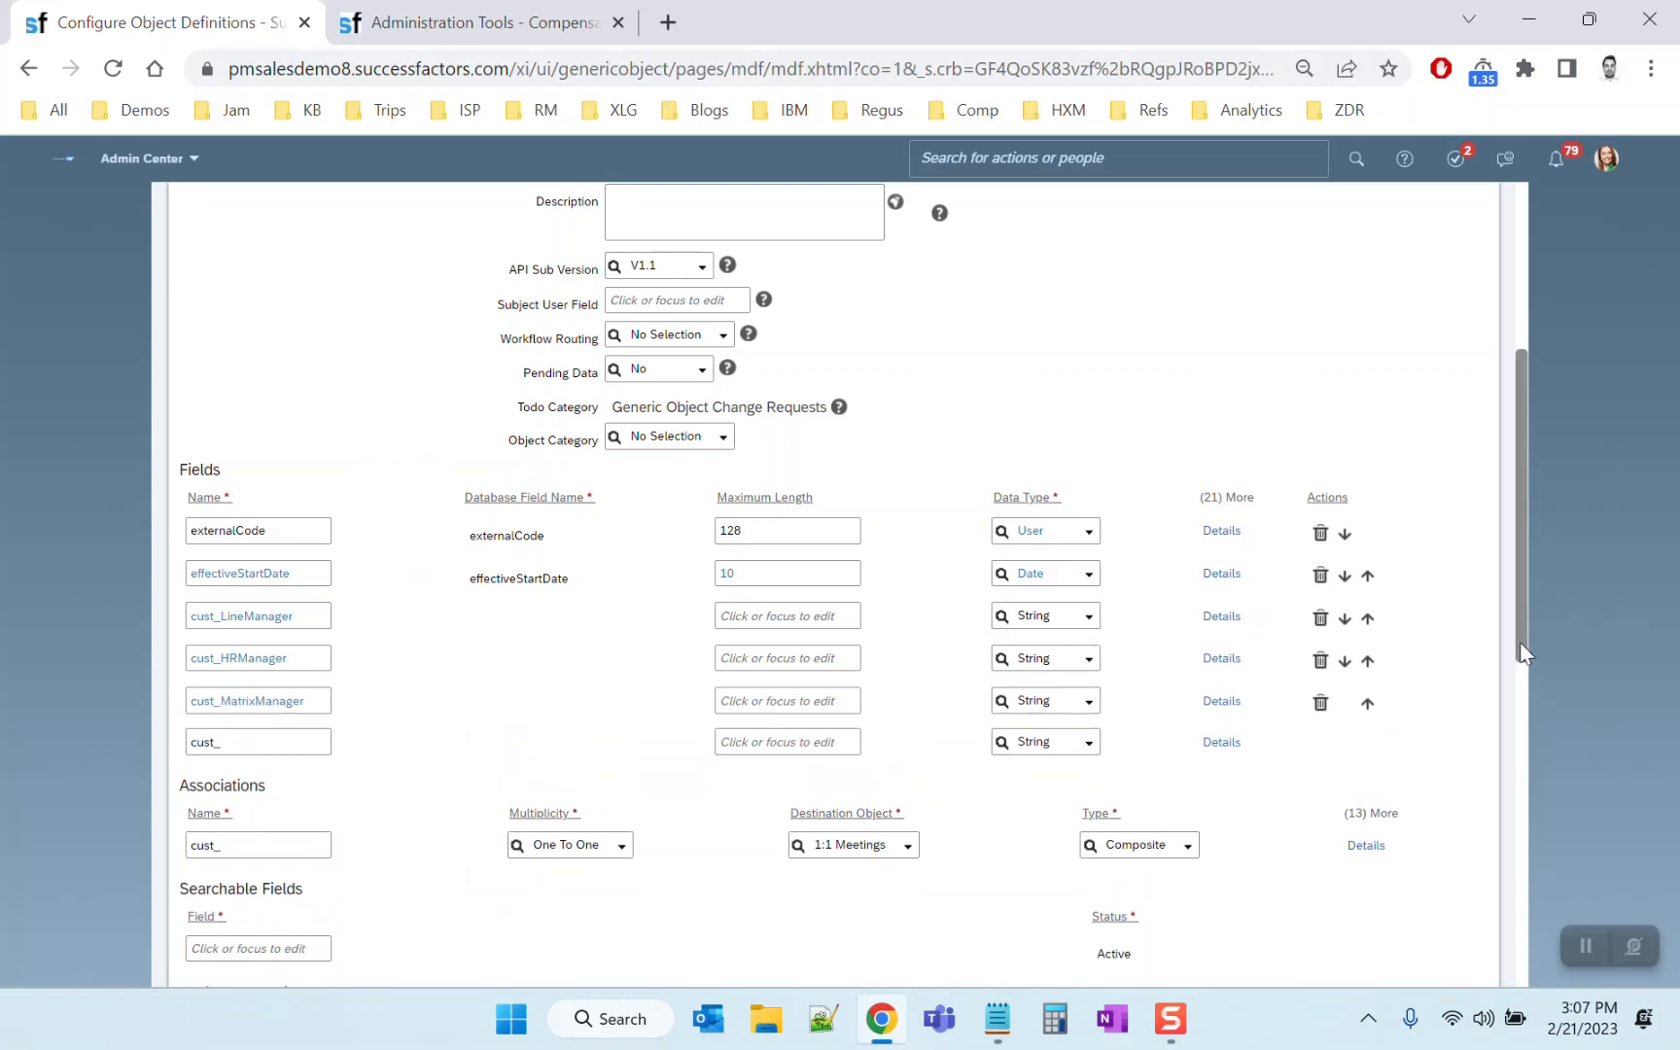
# Save the Job Relationships Names object definition and acknowledge the role-based permission notice
pyautogui.moveTo(1519, 642); pyautogui.dragTo(1536, 914)
pyautogui.click(1459, 912)
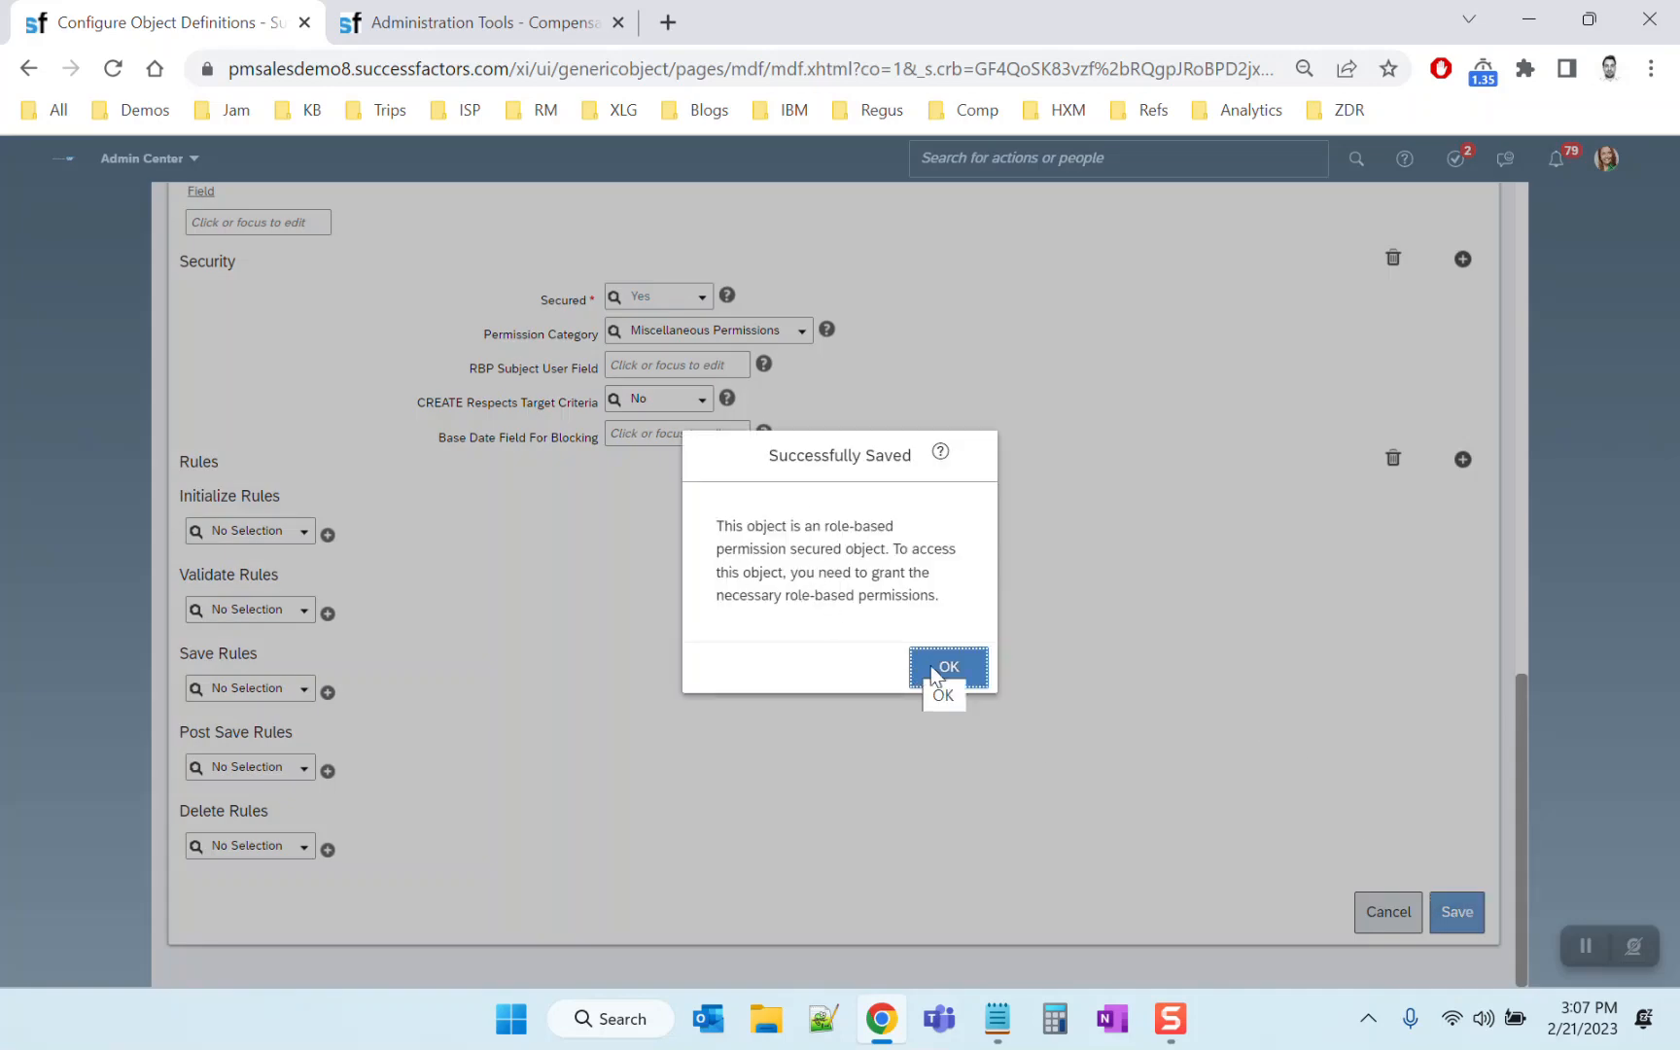
pyautogui.click(916, 671)
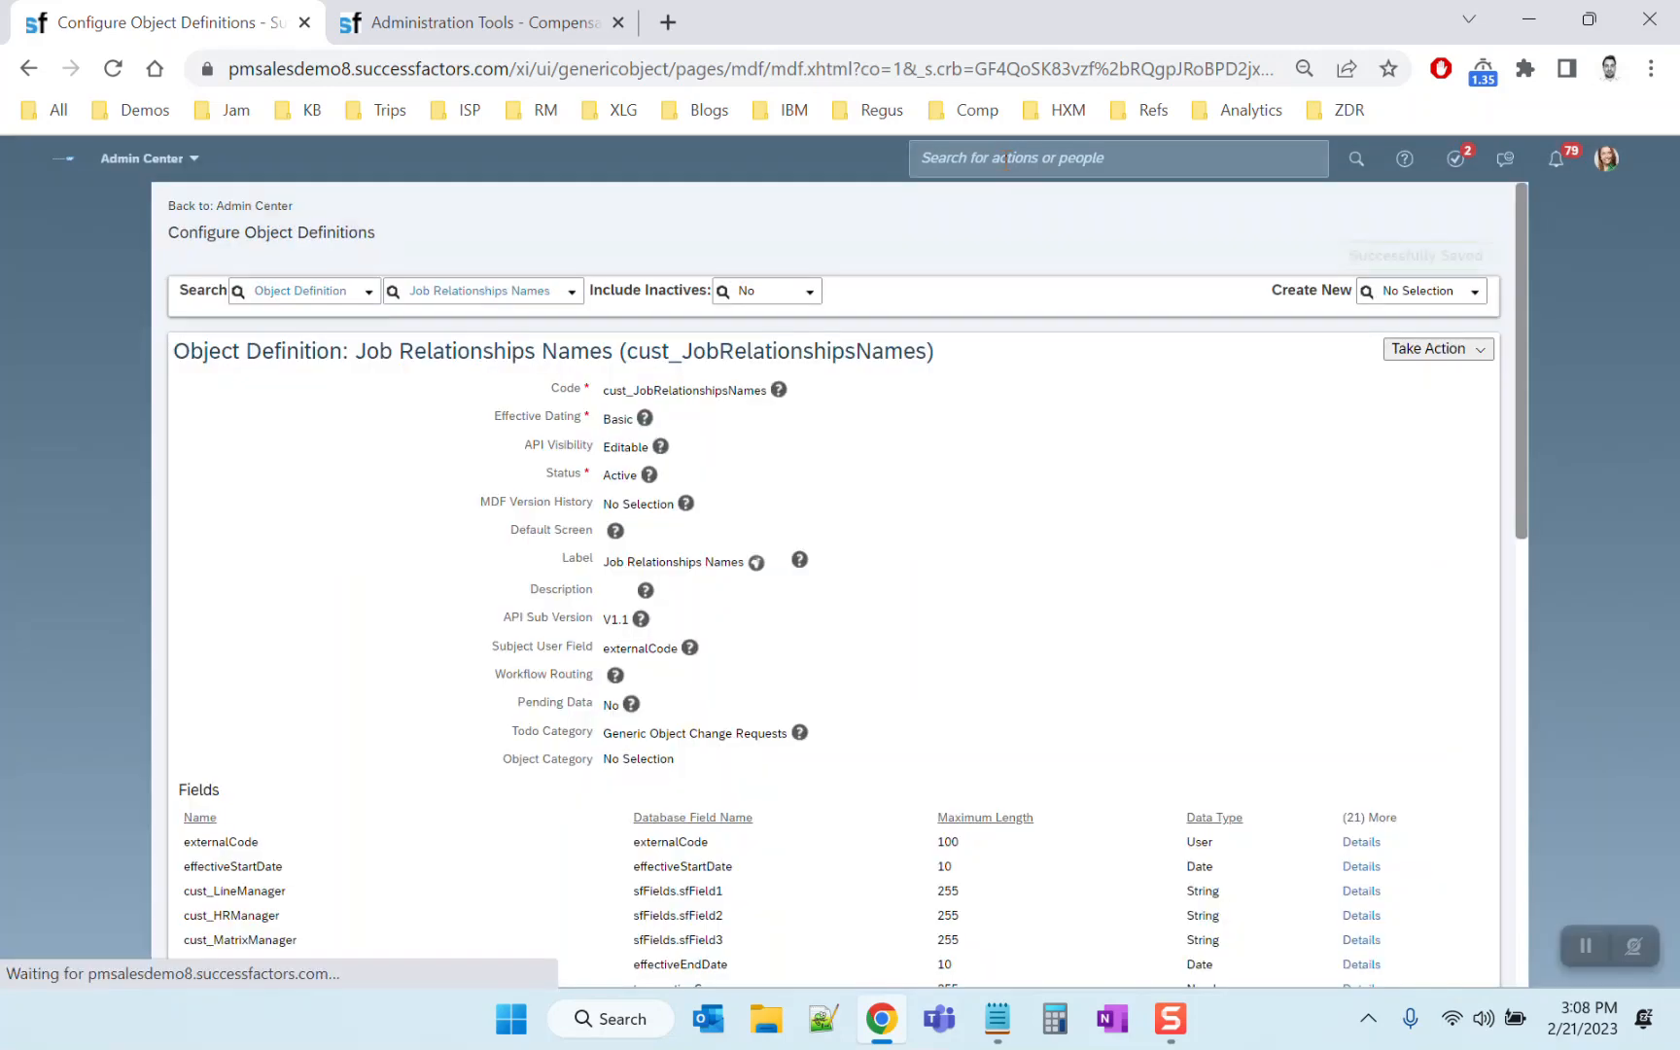
# Try searching the actions for "permission role", and end the proxy session to return to the own account
pyautogui.click(1005, 159)
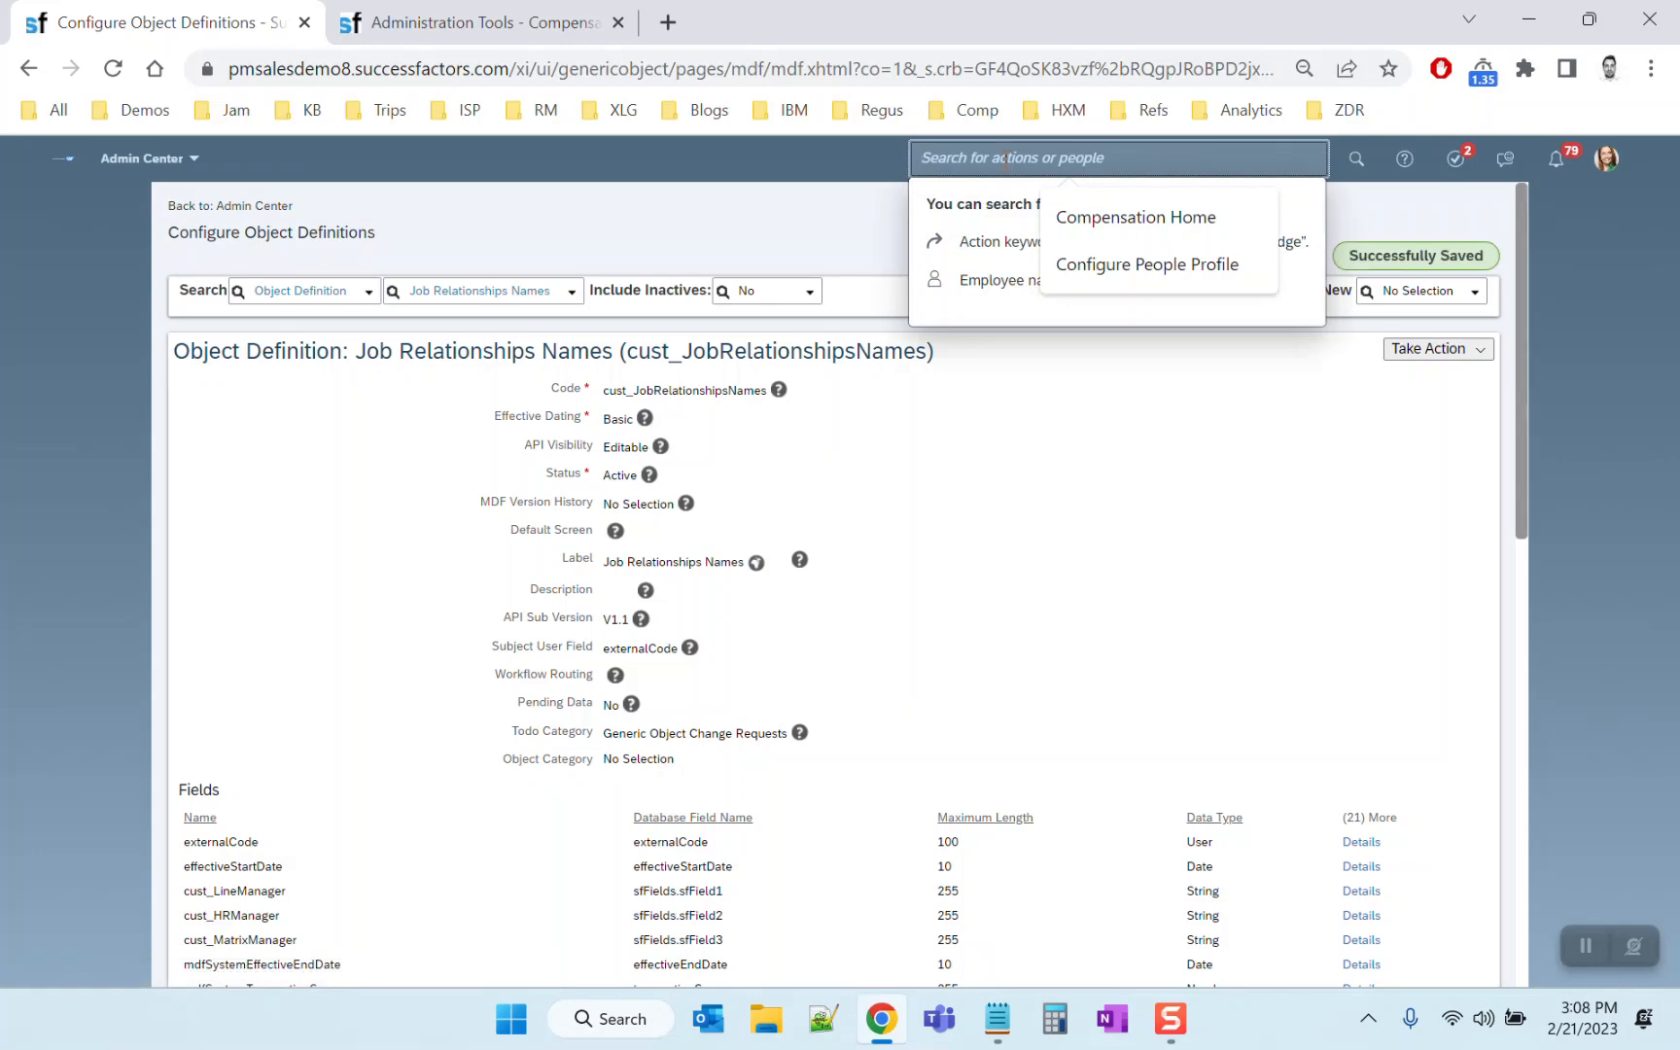
pyautogui.write('permission role')
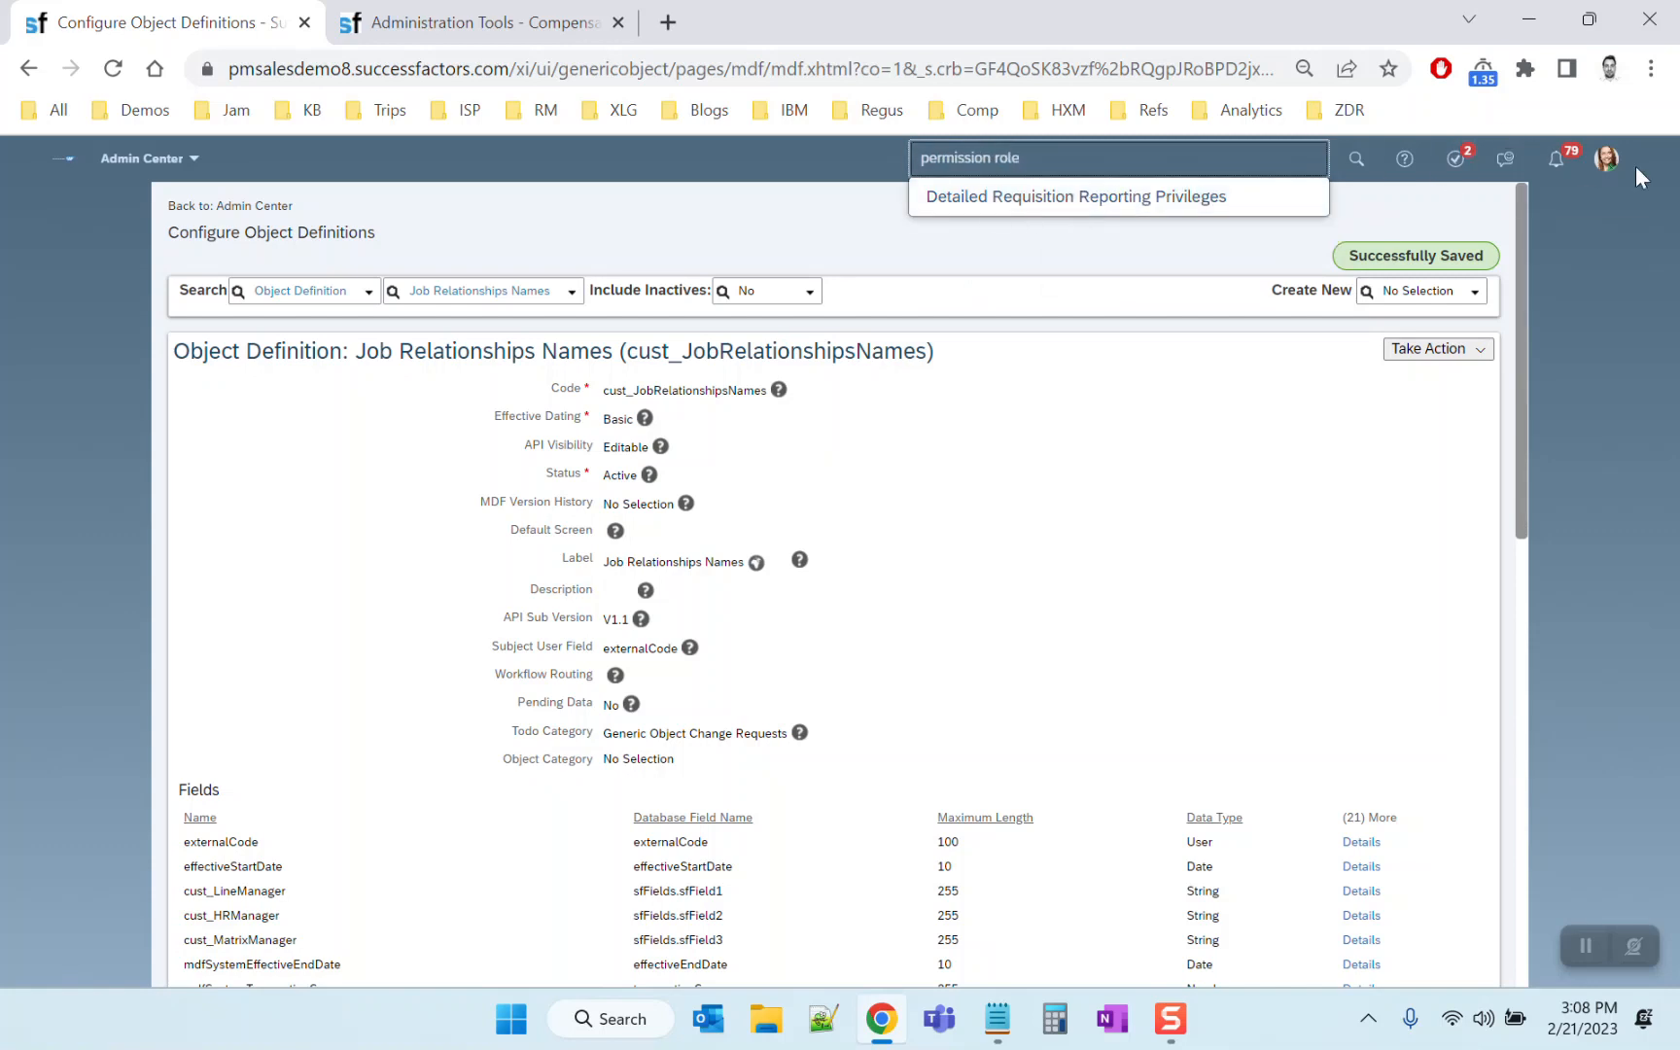
pyautogui.click(1607, 160)
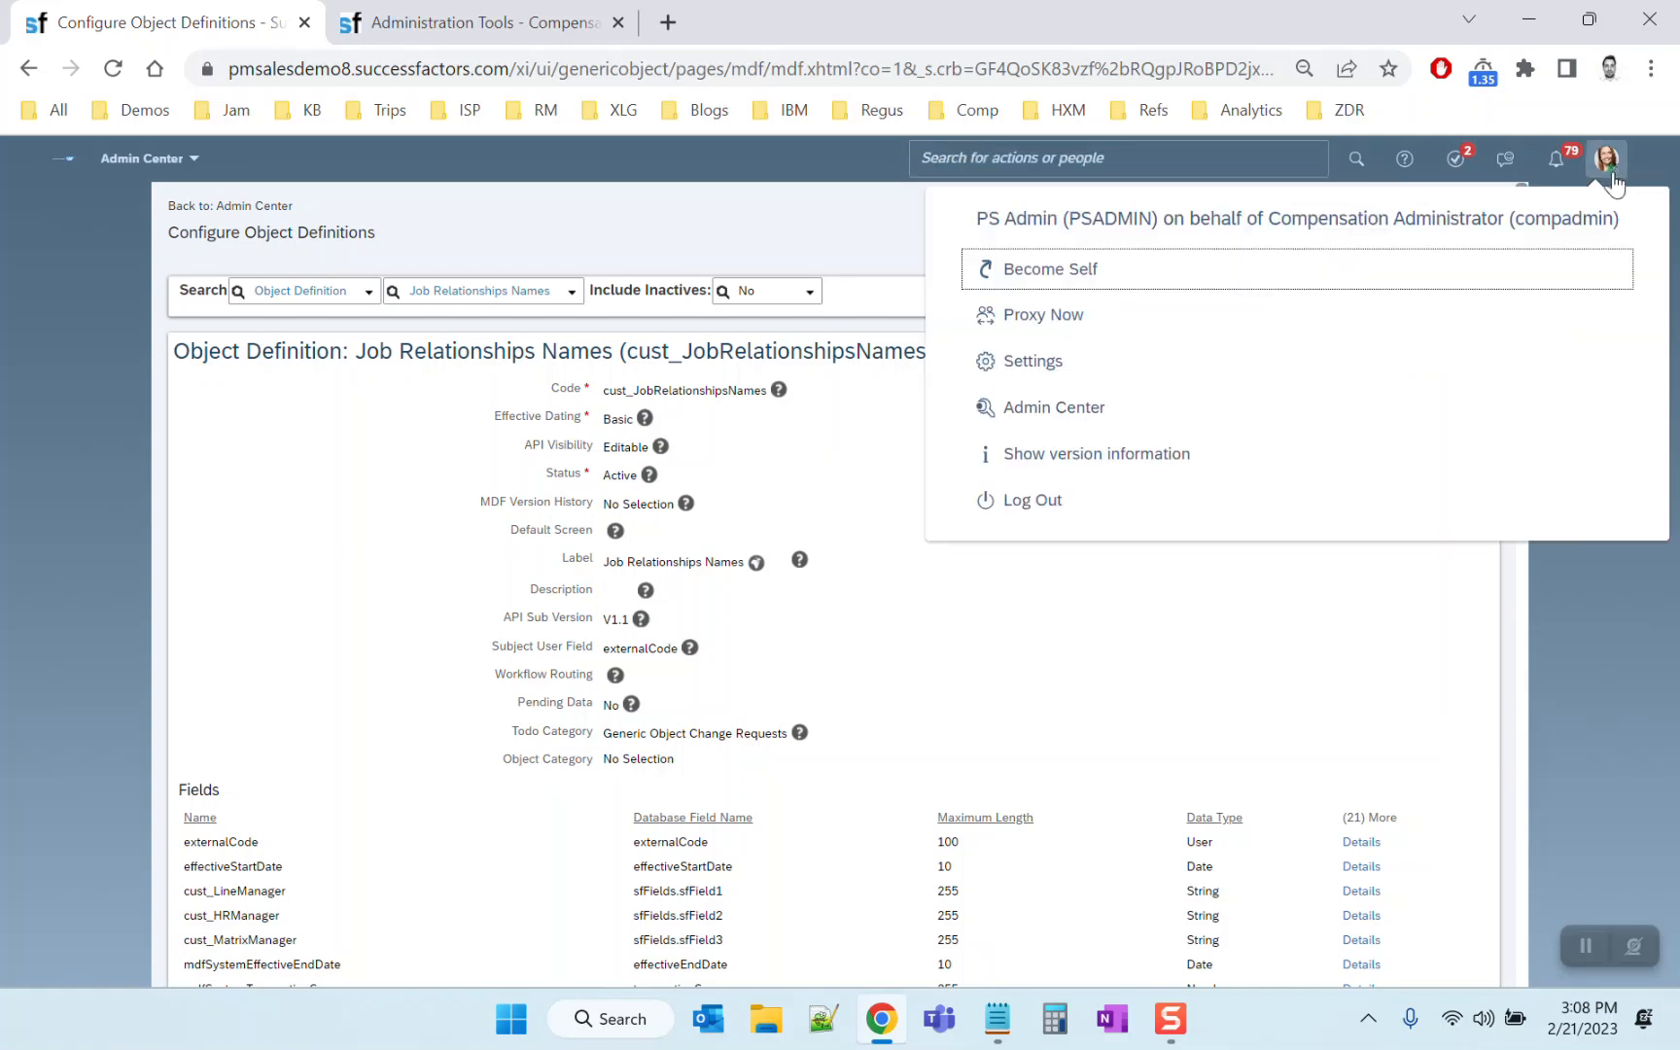
pyautogui.click(1195, 275)
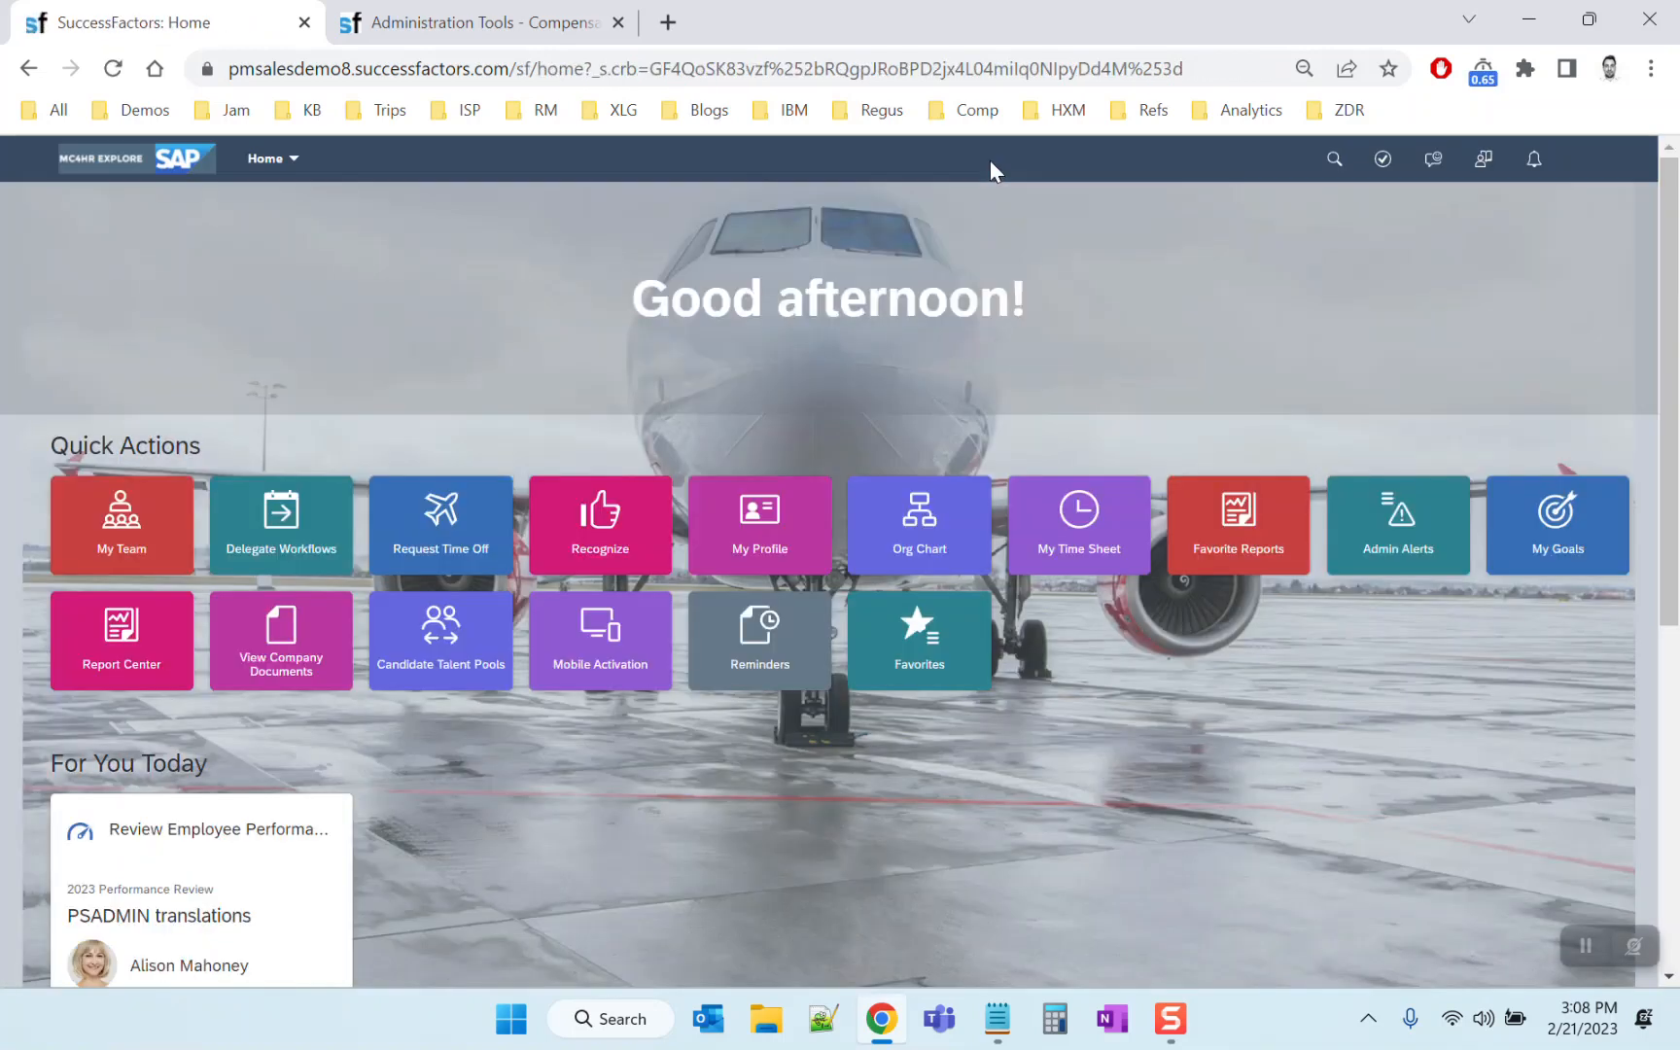
# Search the actions for "permission role", open Manage Permission Roles, and open the permission settings of the MC - Super User role
pyautogui.click(1009, 158)
pyautogui.write('permission role')
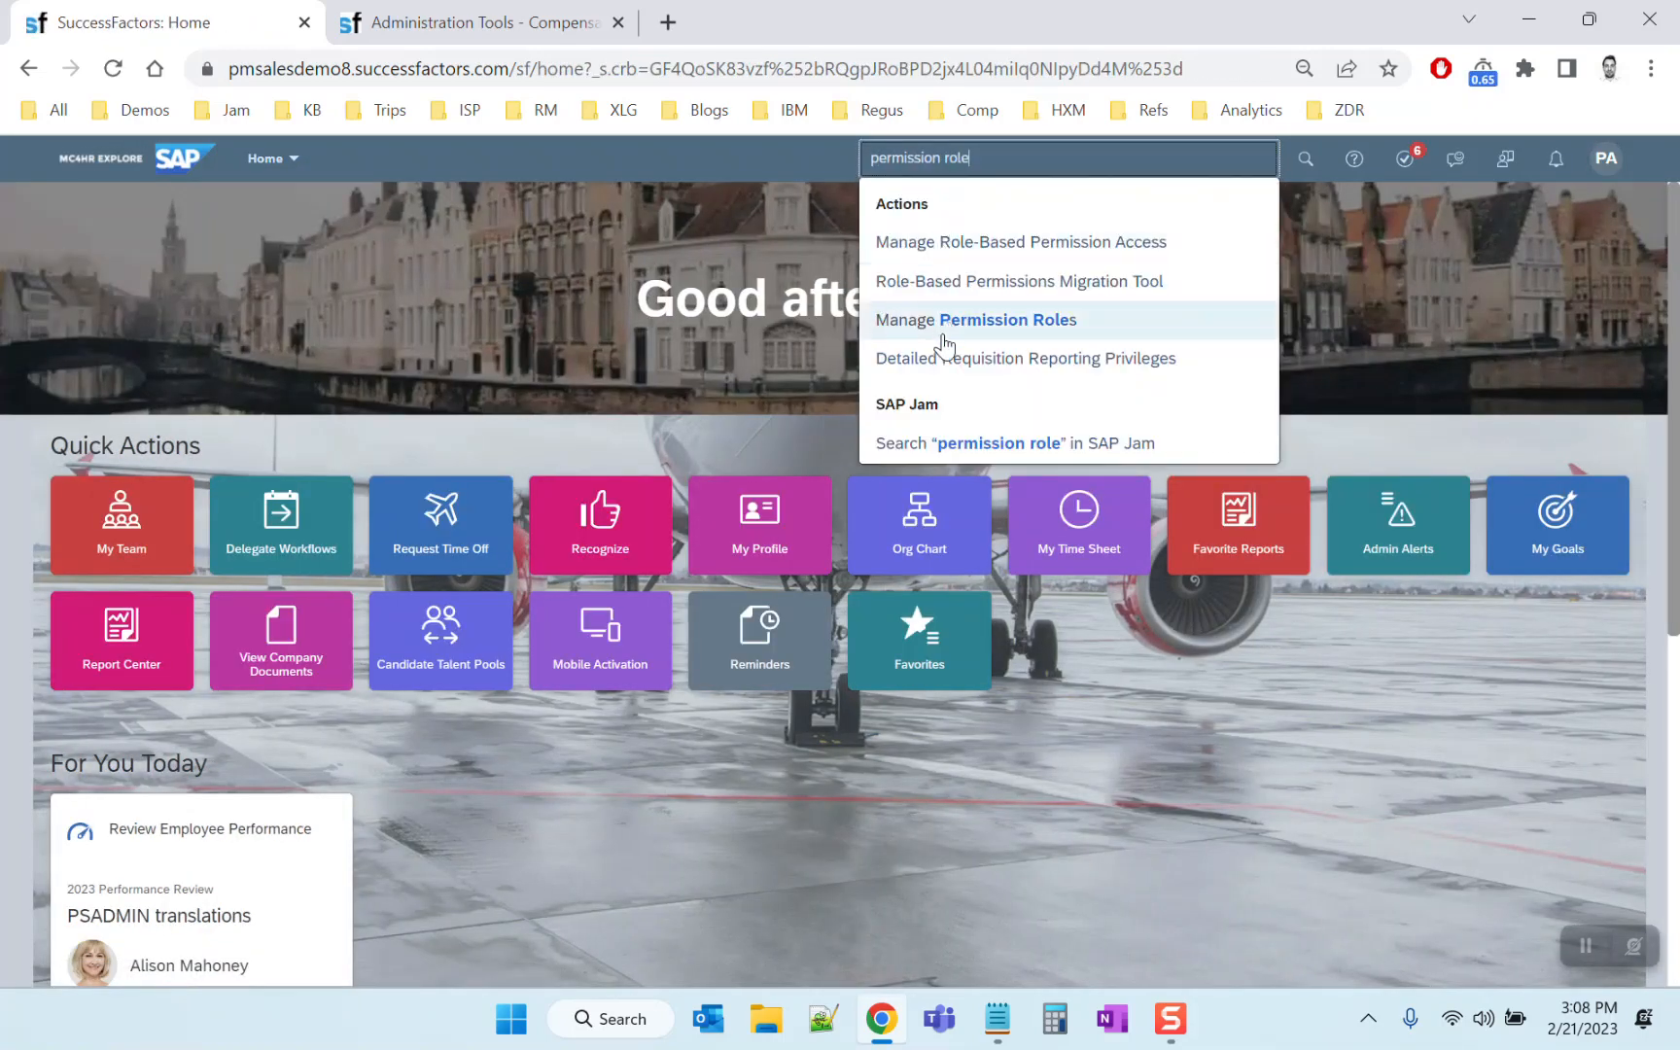
pyautogui.click(968, 303)
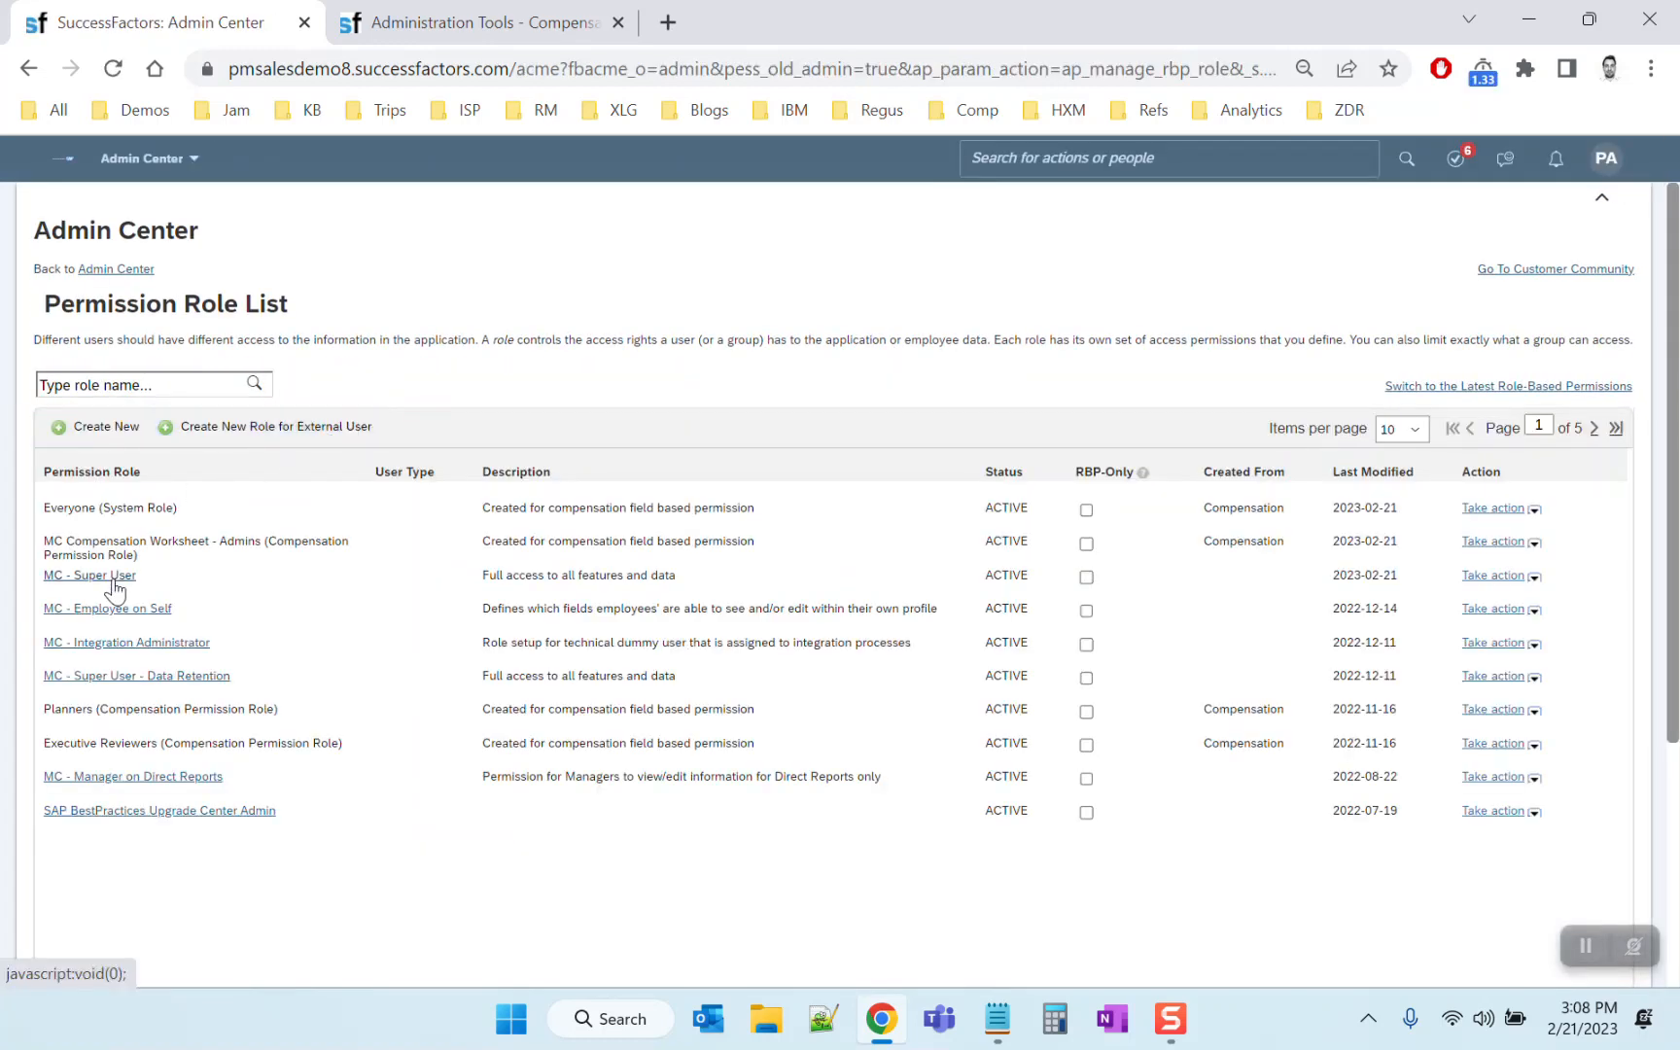
pyautogui.click(74, 579)
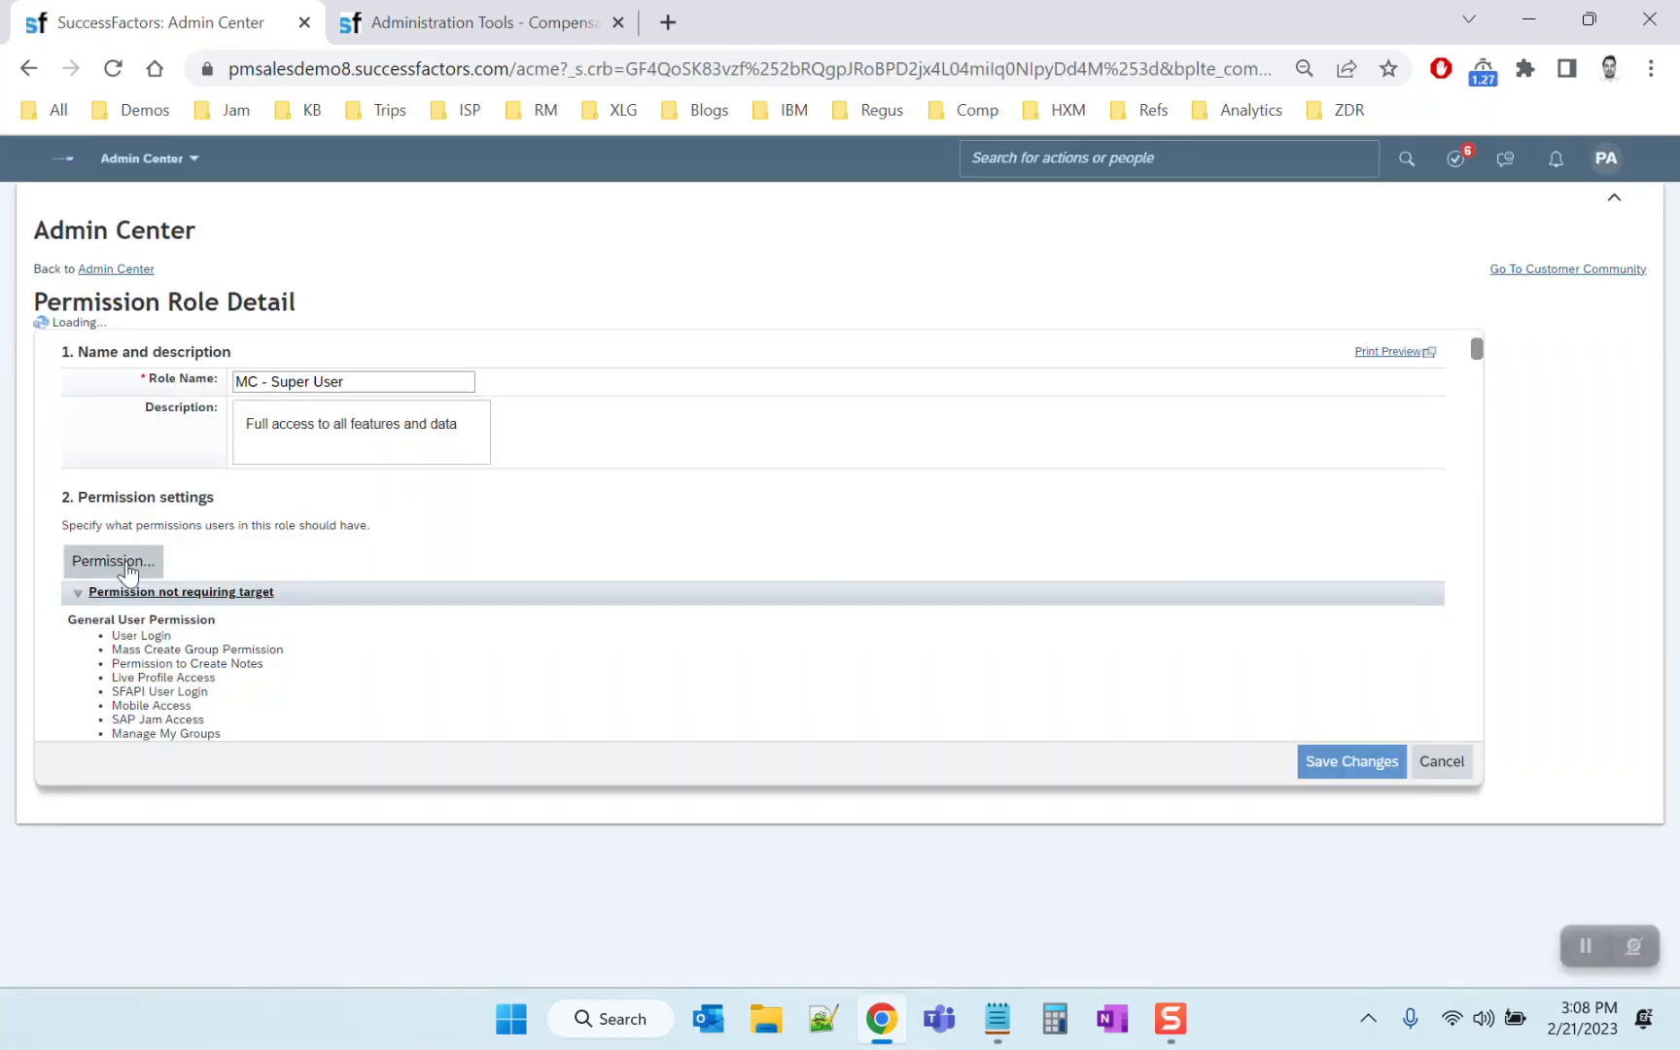
pyautogui.click(129, 549)
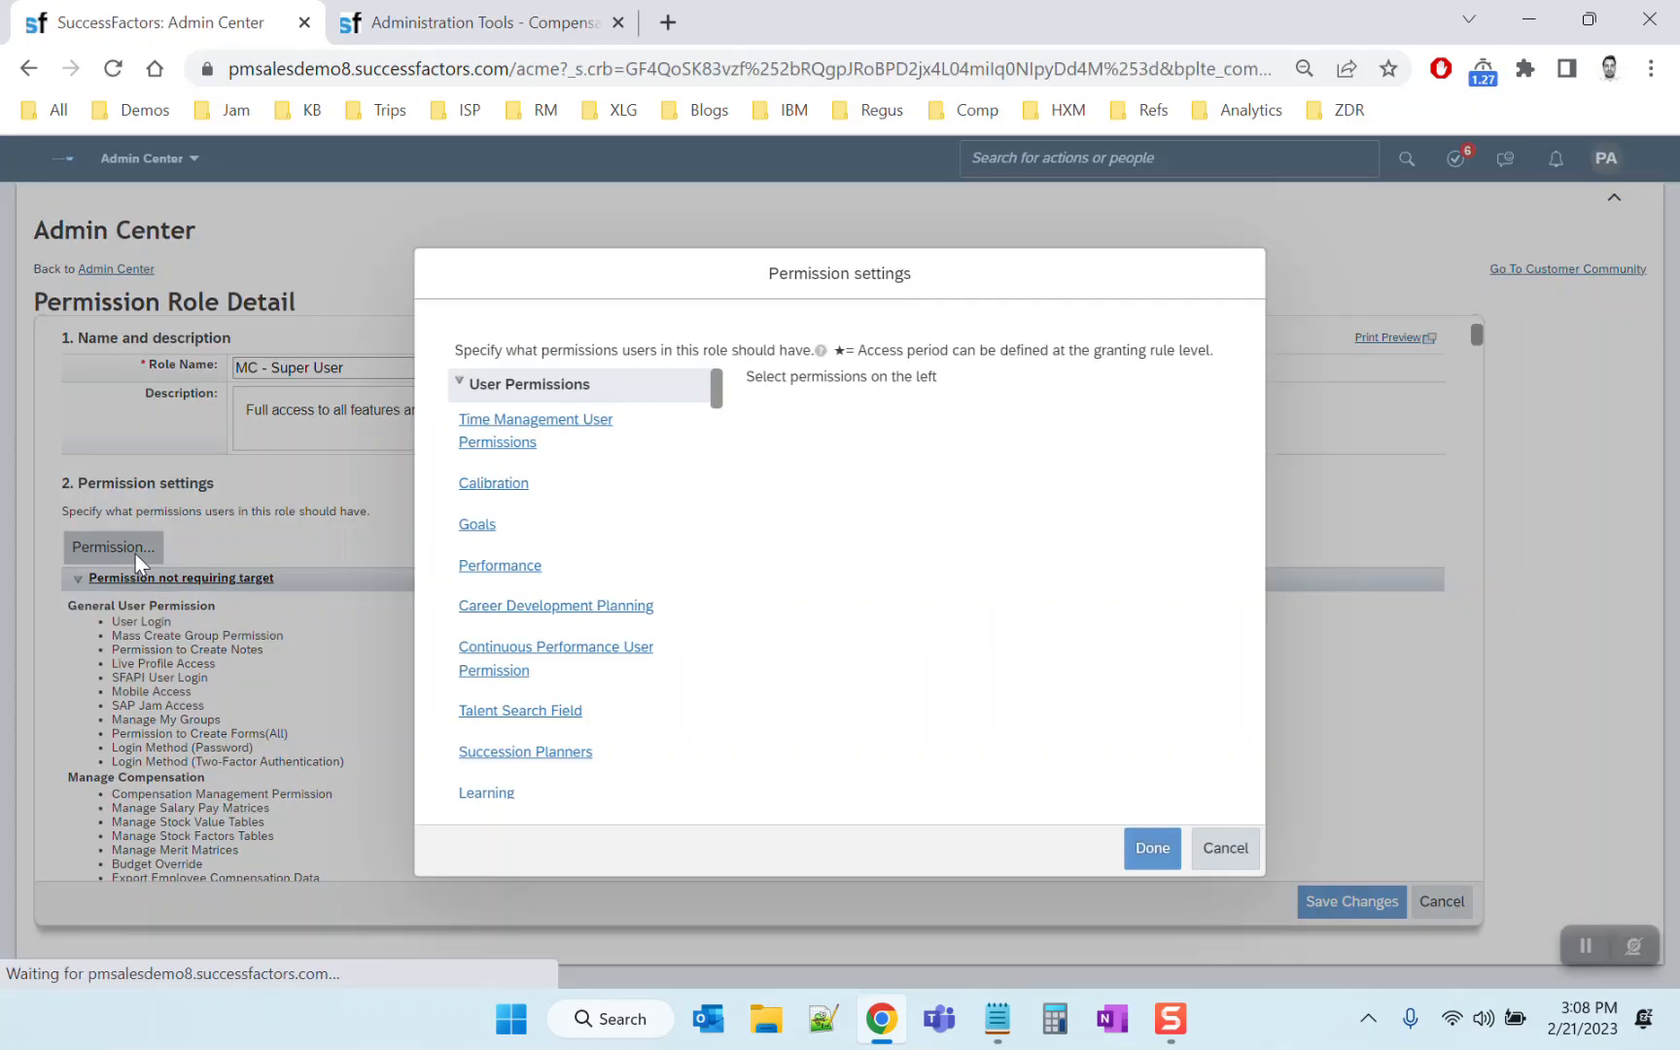
# Show the Miscellaneous Permissions category and find "Job Relation" on the page to locate the new object
pyautogui.moveTo(718, 393); pyautogui.dragTo(726, 494)
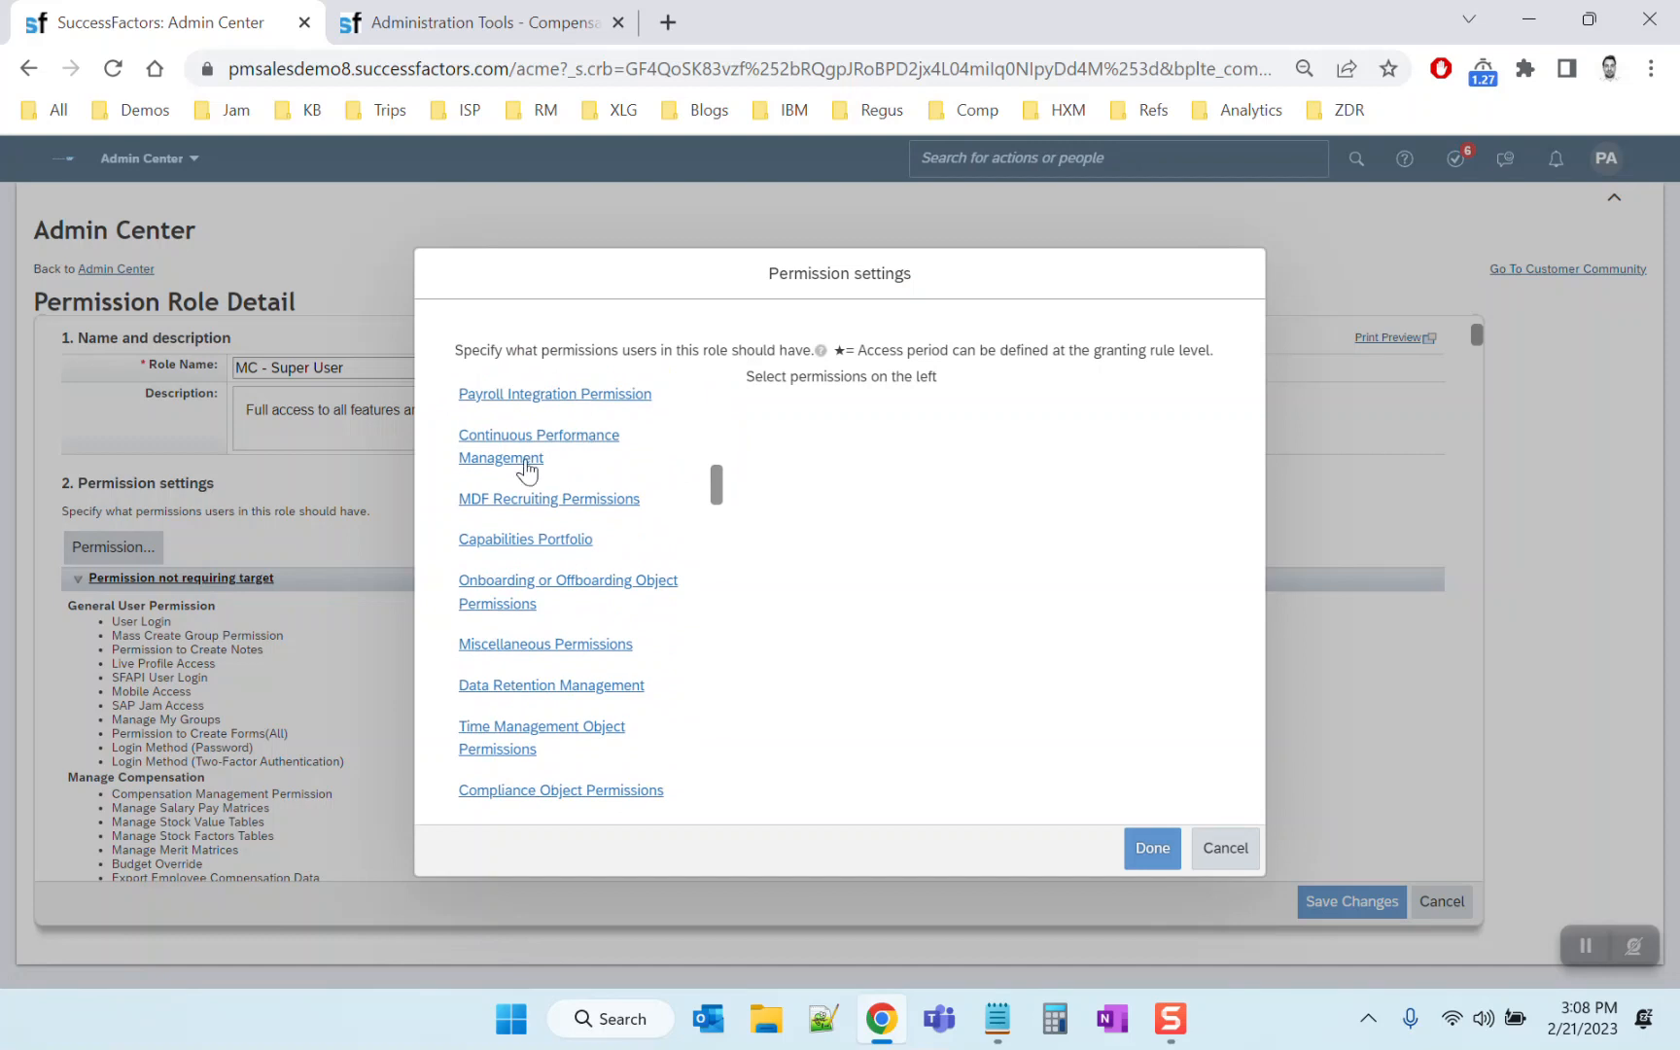
pyautogui.scroll(-1, 543, 571)
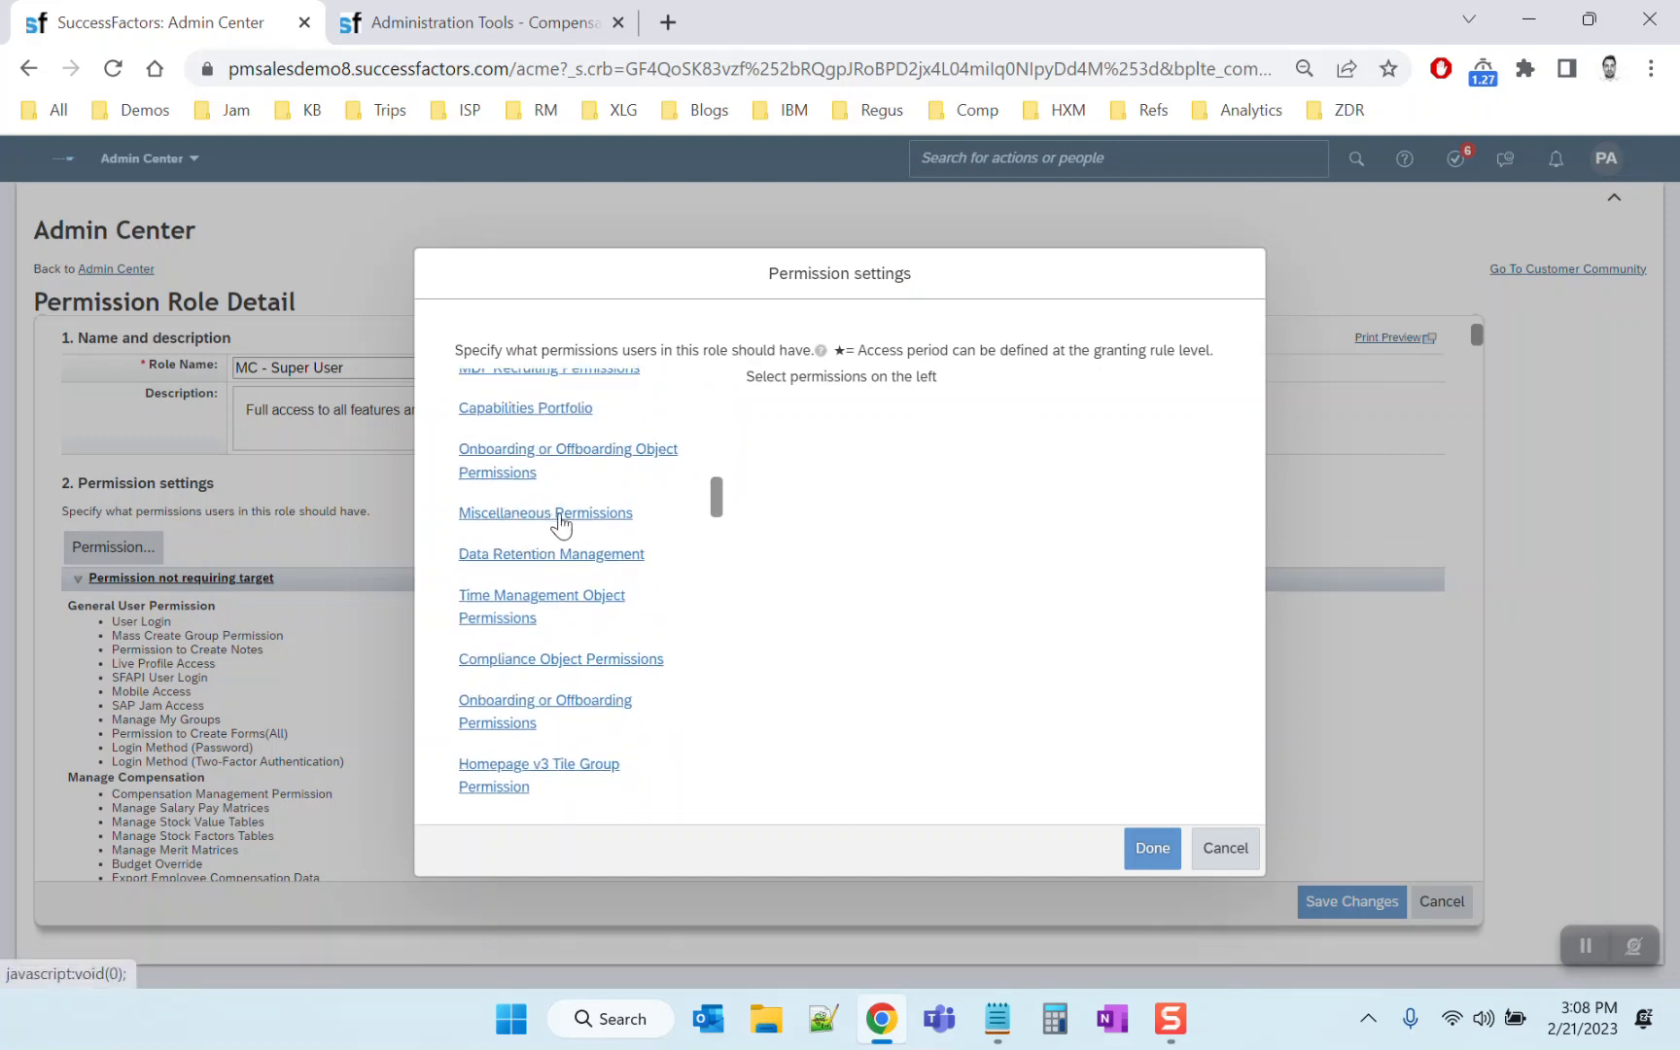
pyautogui.click(552, 515)
pyautogui.hotkey('ctrl', 'f')
pyautogui.write('Job')
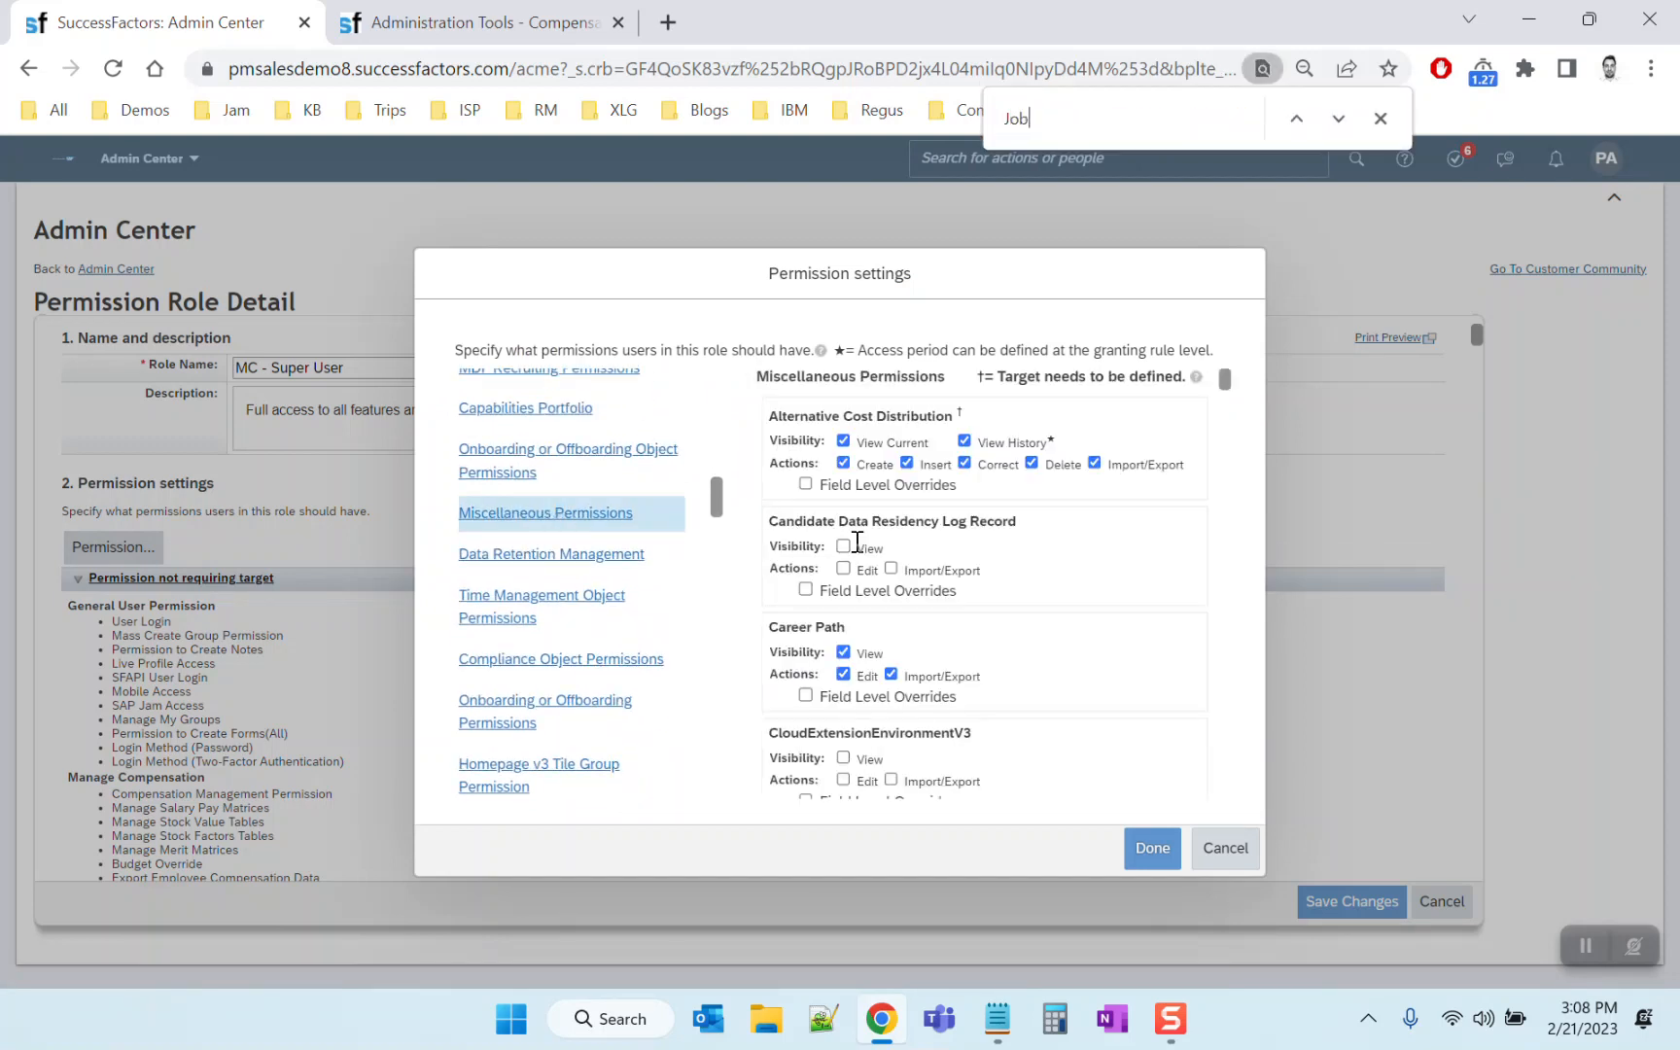
pyautogui.write(' Relation')
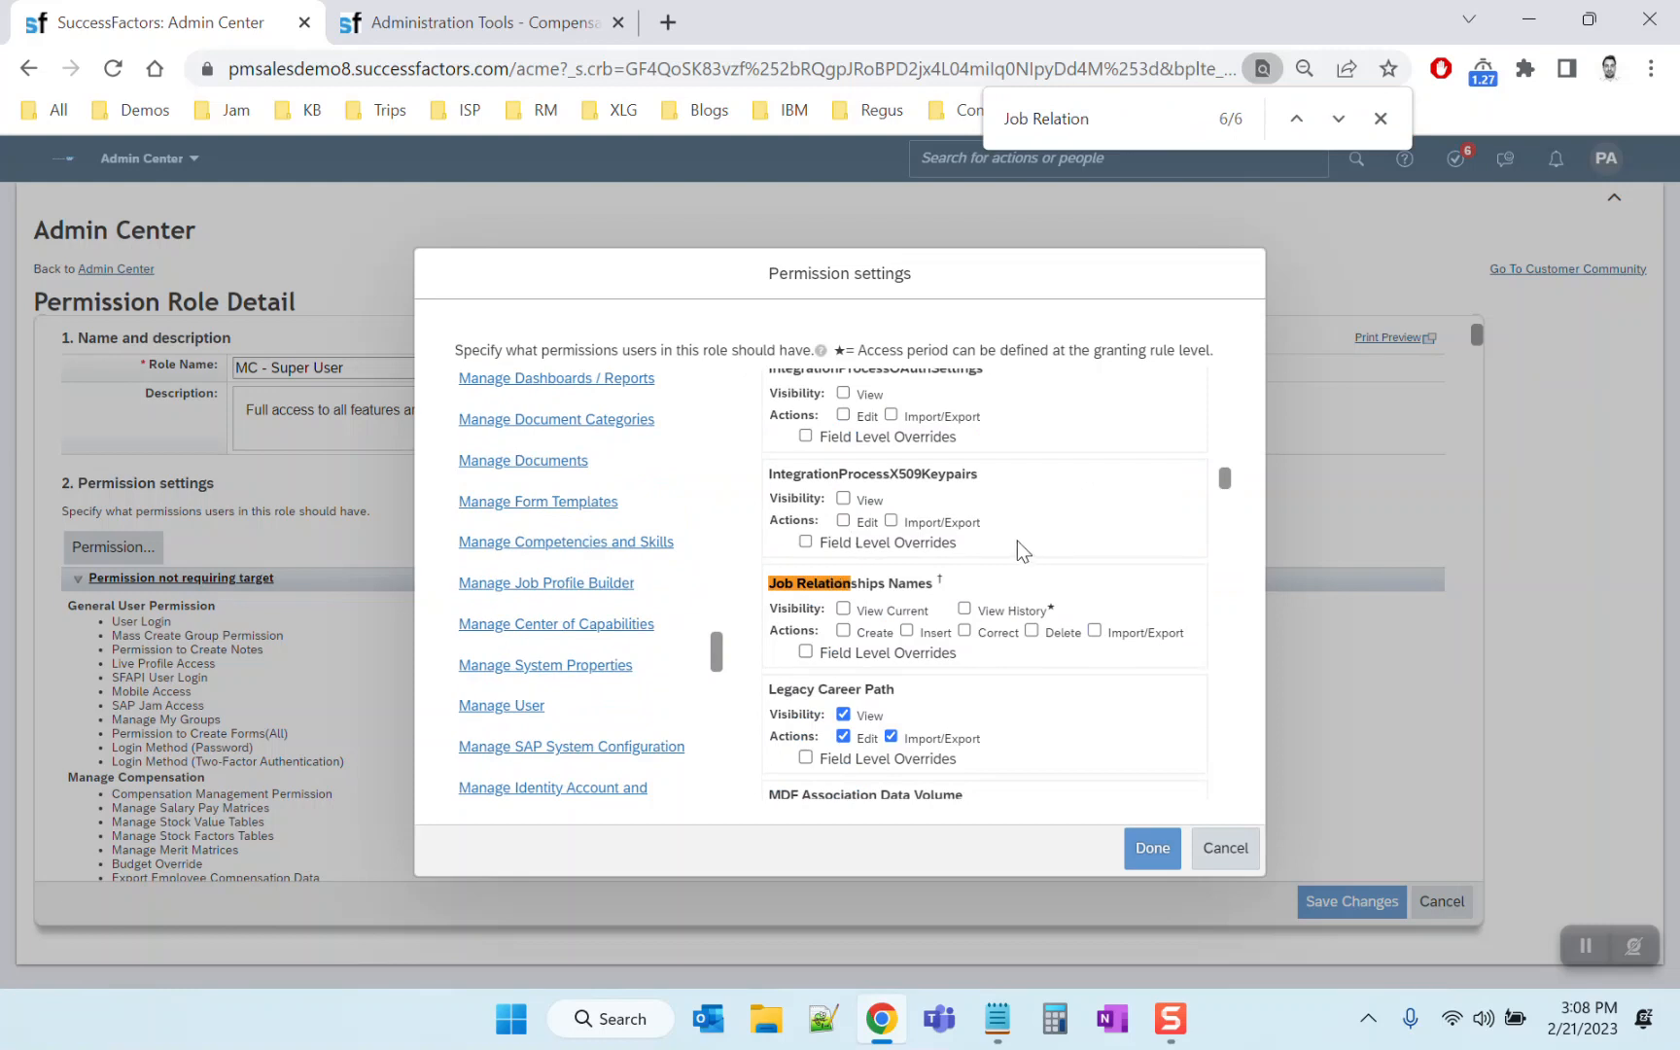
# Grant View Current, Create, Insert, Correct and Delete on Job Relationships Names, and save the MC - Super User role
pyautogui.click(843, 630)
pyautogui.click(906, 630)
pyautogui.click(843, 608)
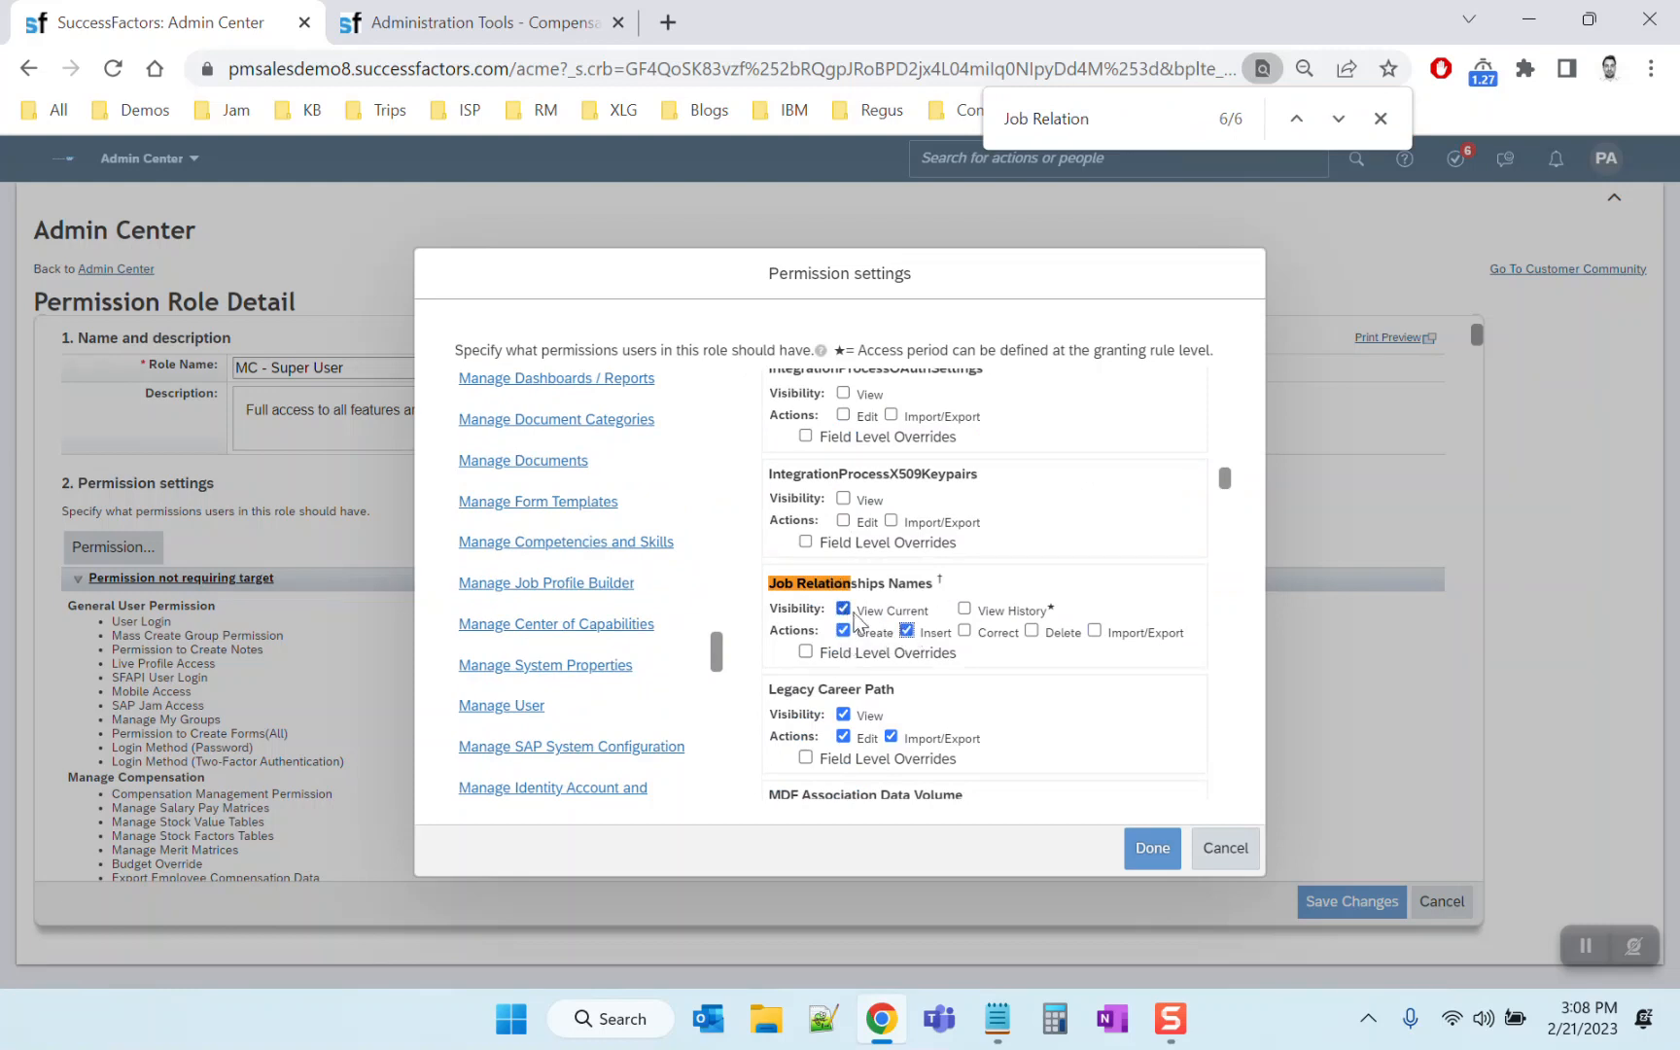
pyautogui.click(964, 631)
pyautogui.click(1032, 630)
pyautogui.click(1153, 849)
pyautogui.click(1340, 900)
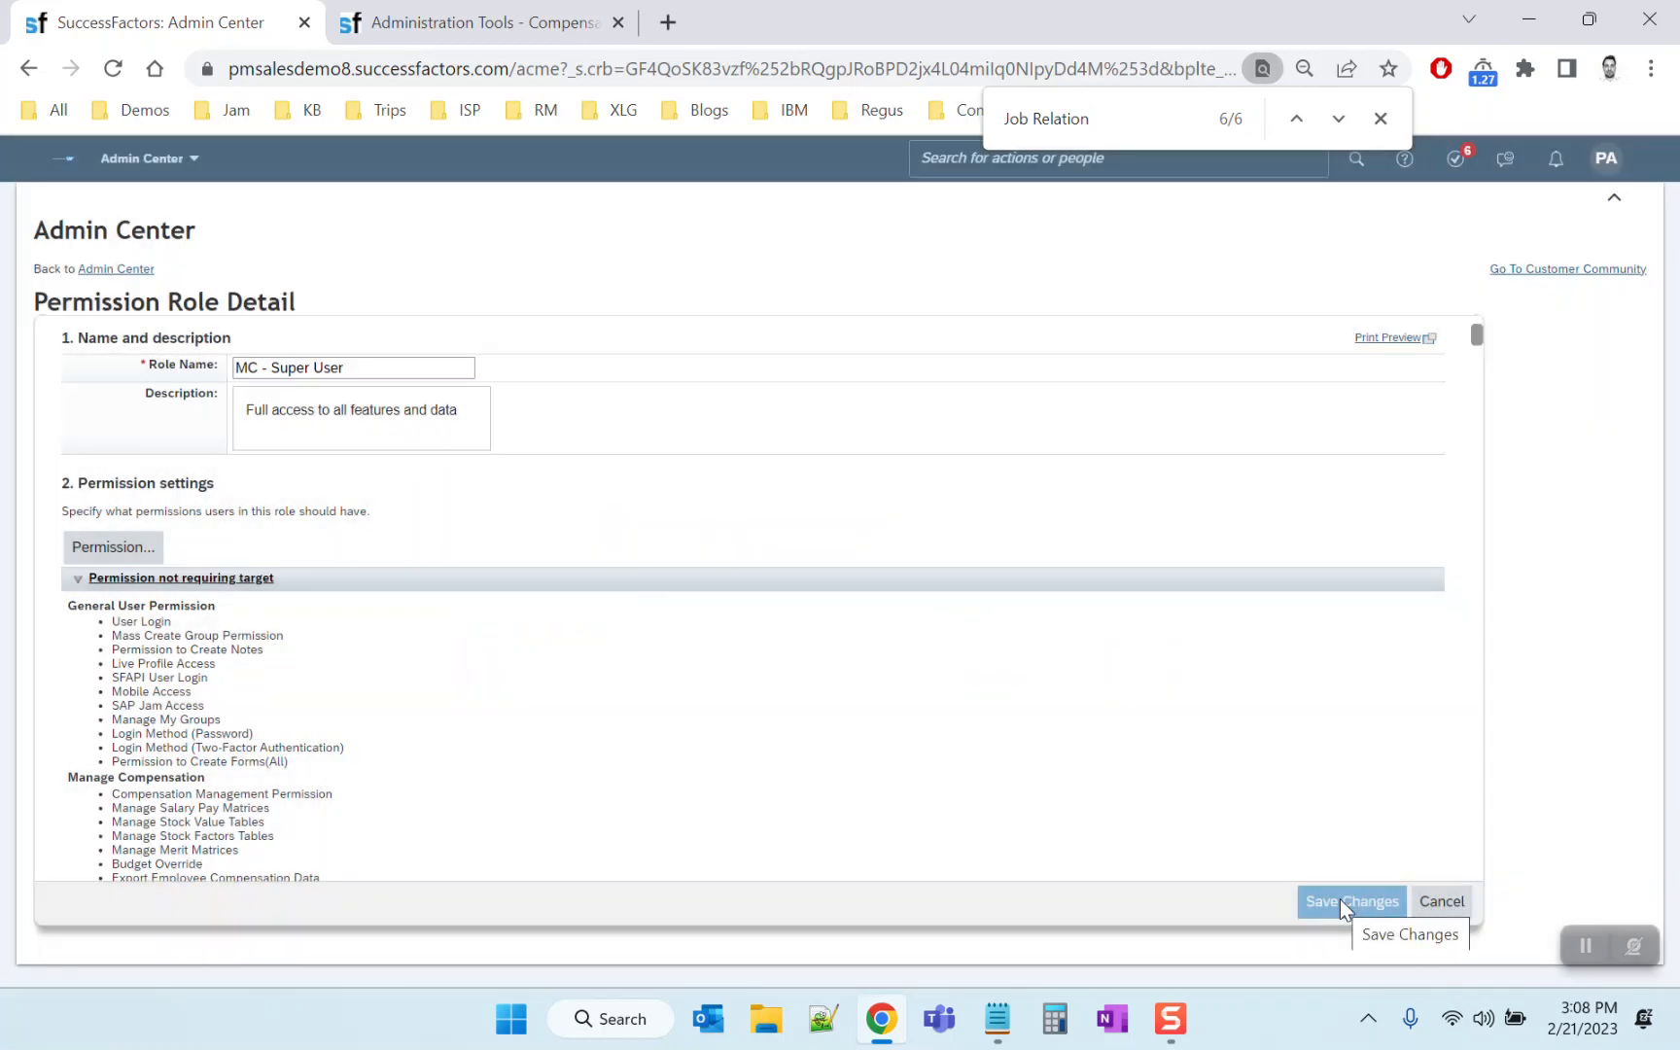
pyautogui.click(1380, 119)
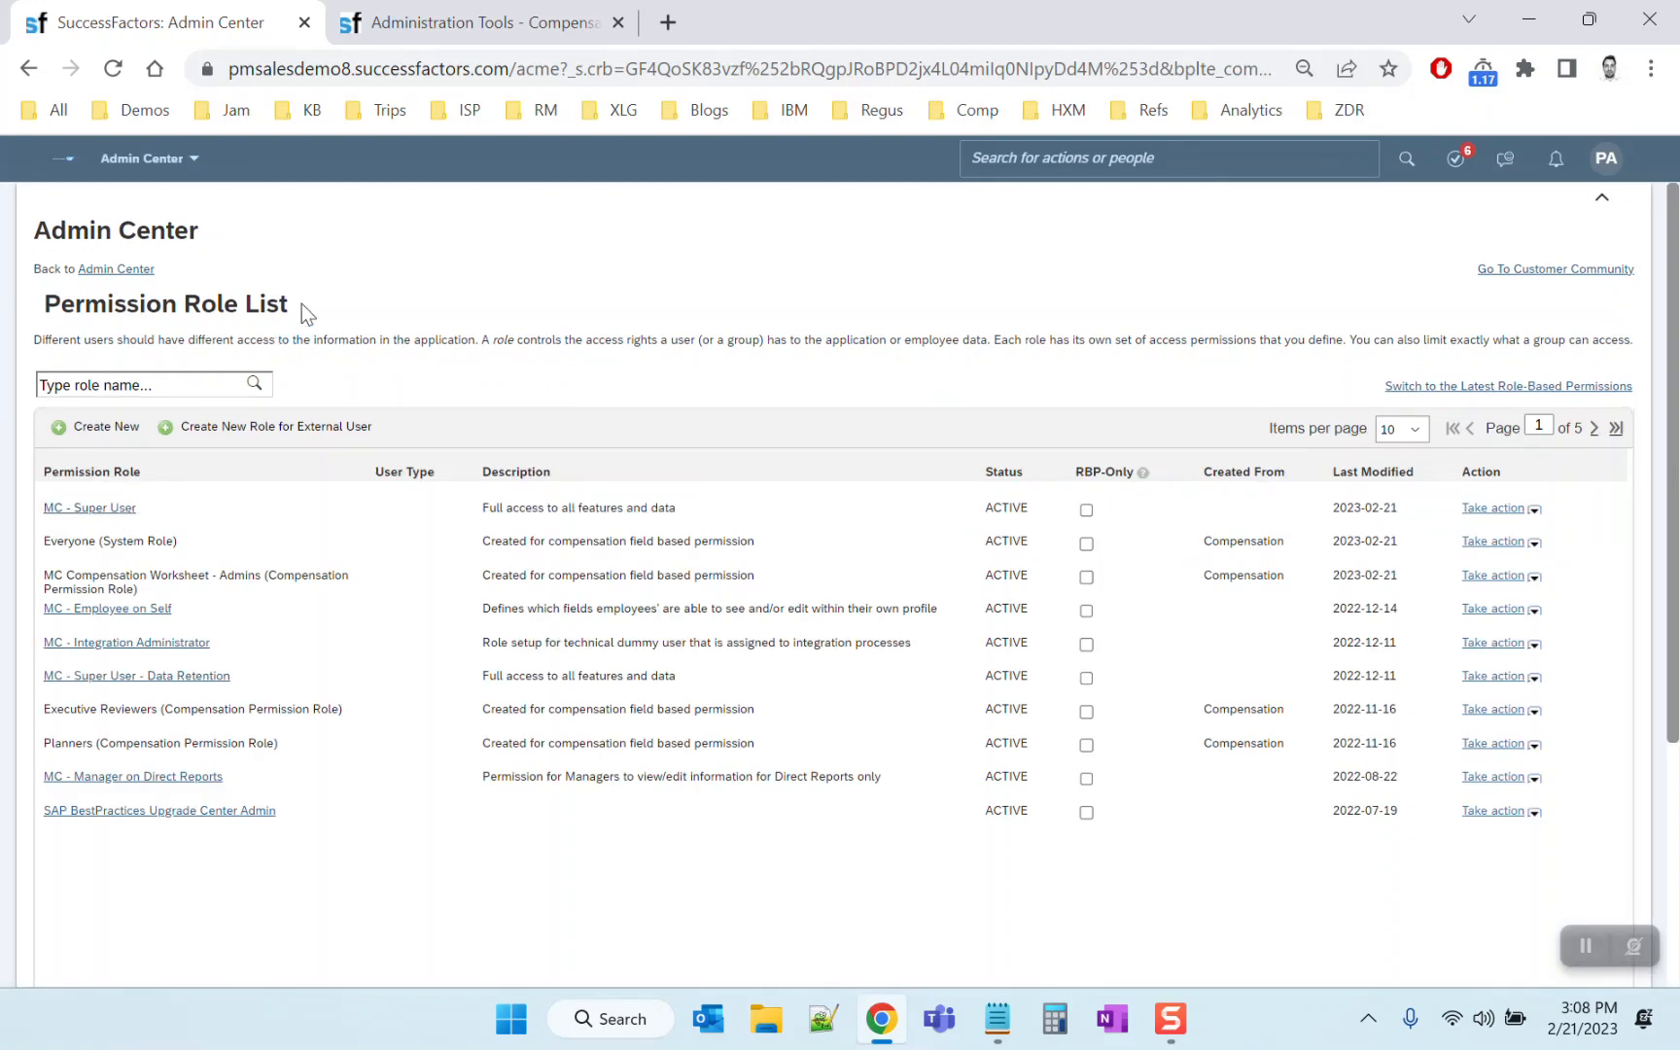
# Search the actions for "business rule" and open Configure Business Rules
pyautogui.click(1039, 156)
pyautogui.write('bus')
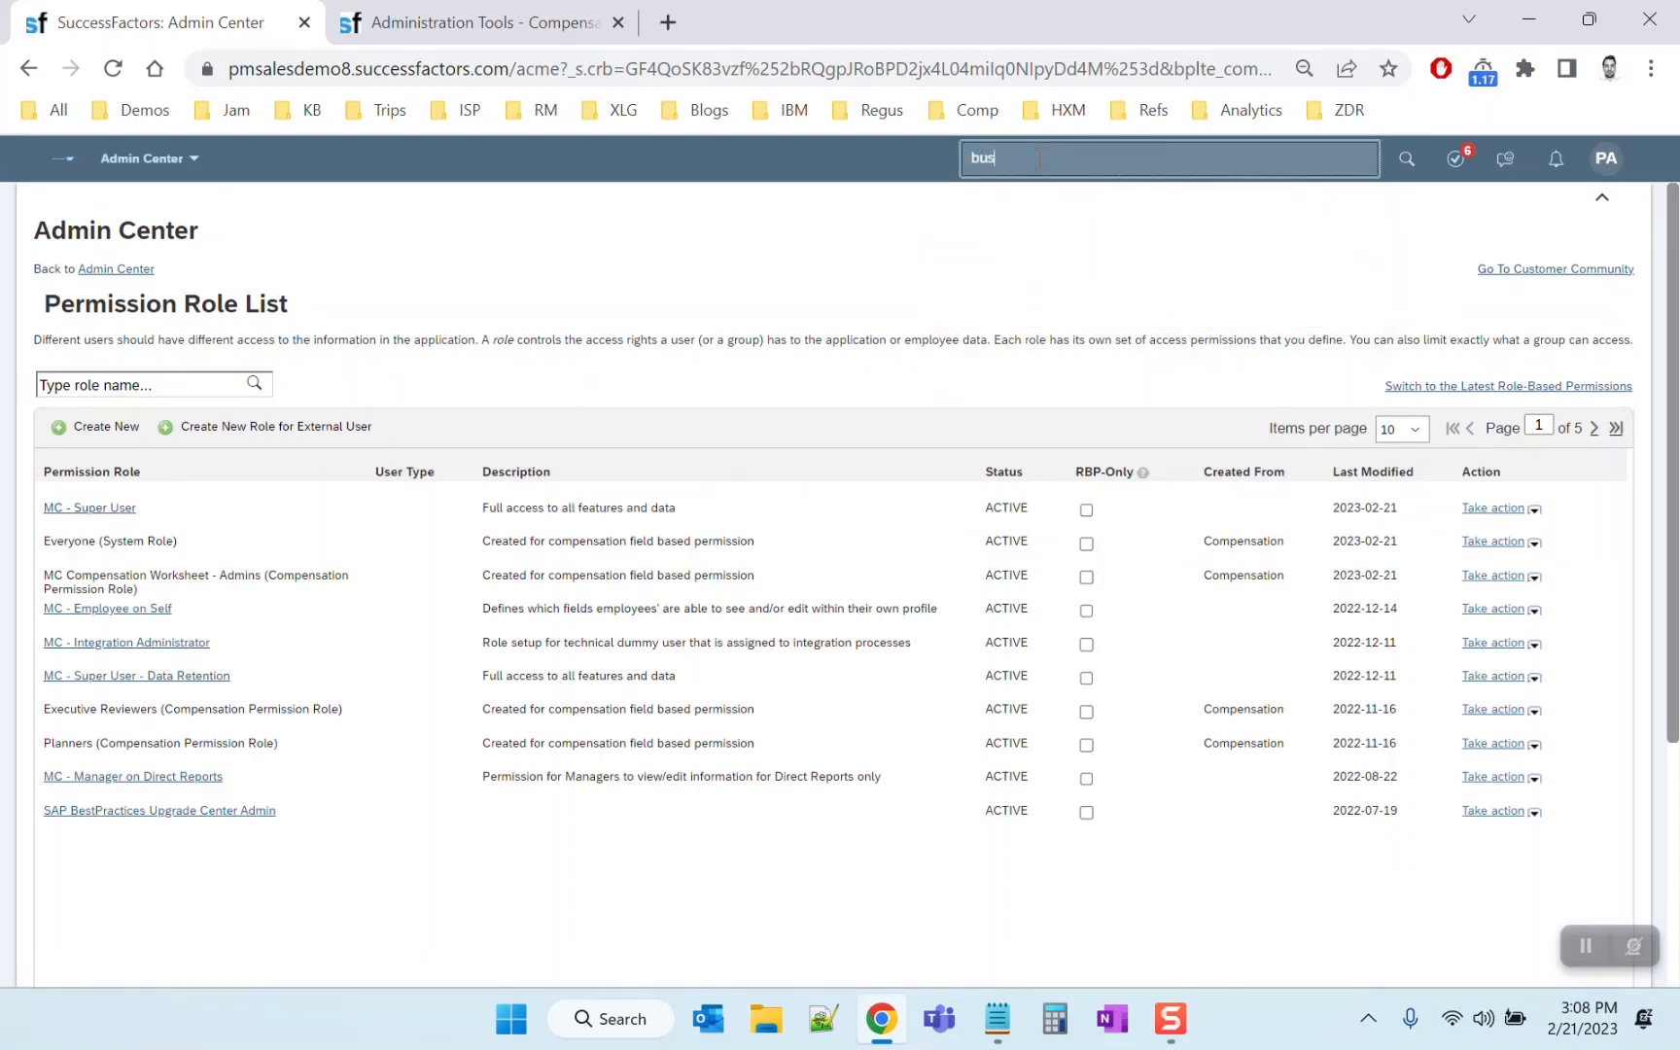
pyautogui.write('iness rule')
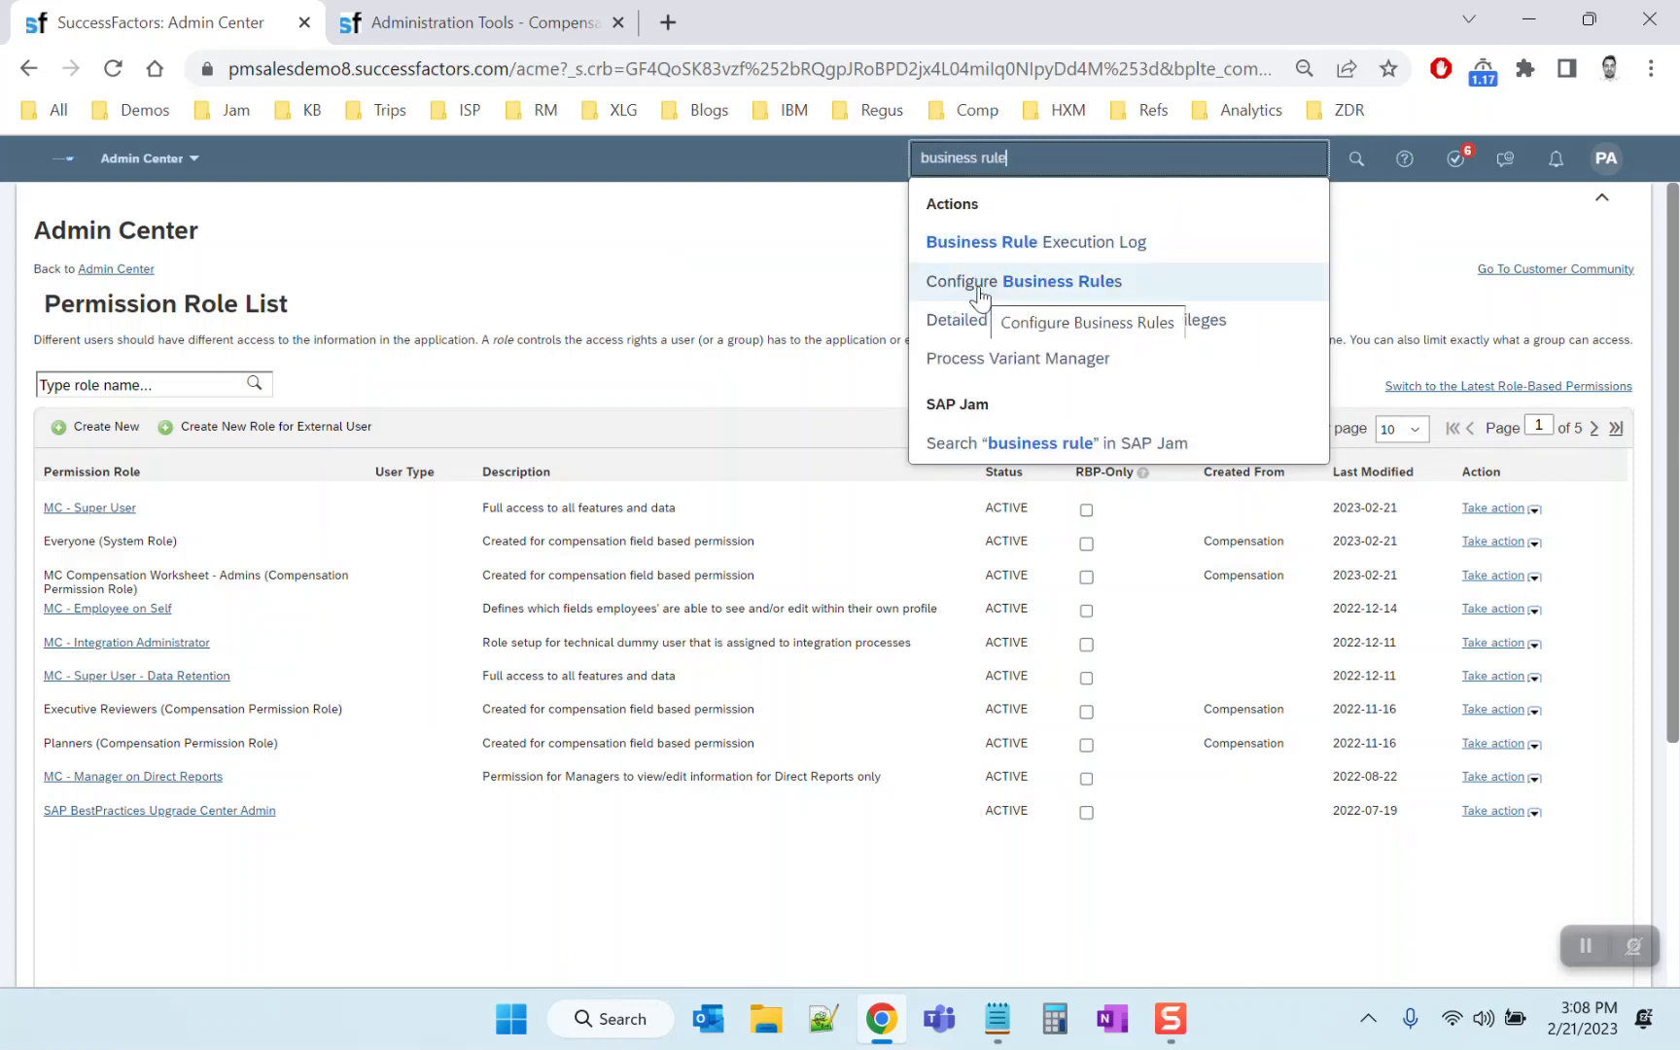
pyautogui.click(983, 288)
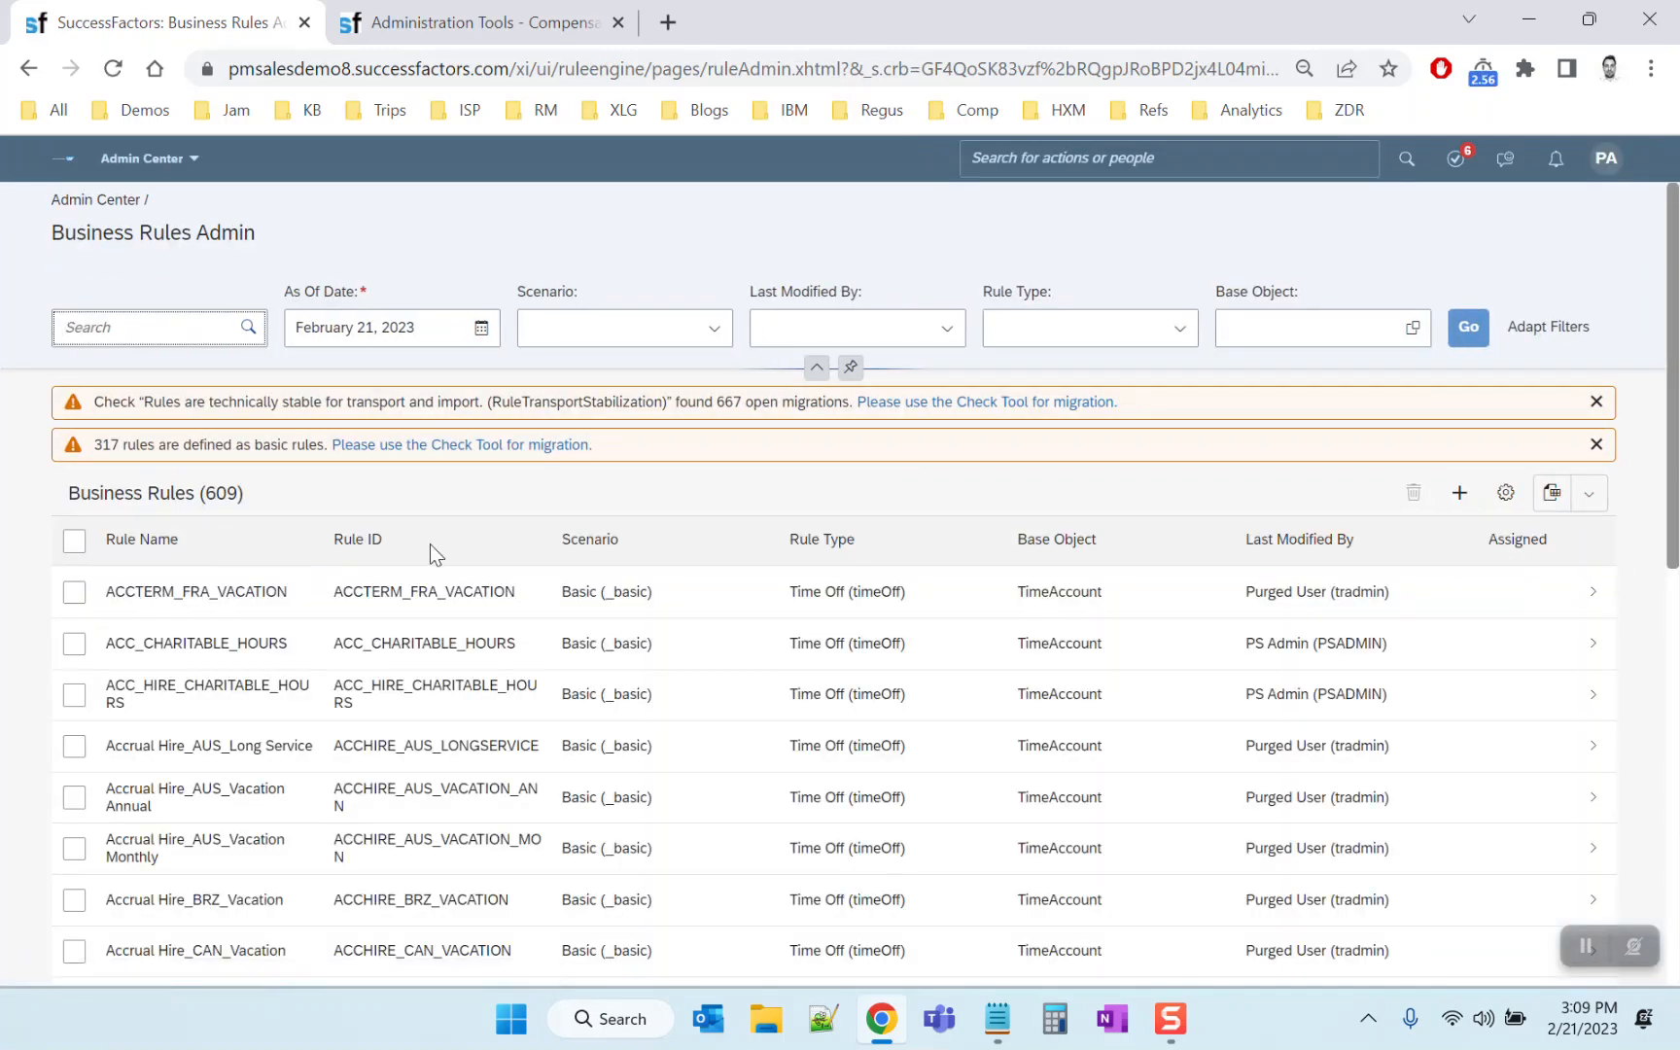
# Start creating a new business rule using the Basic scenario
pyautogui.click(1461, 494)
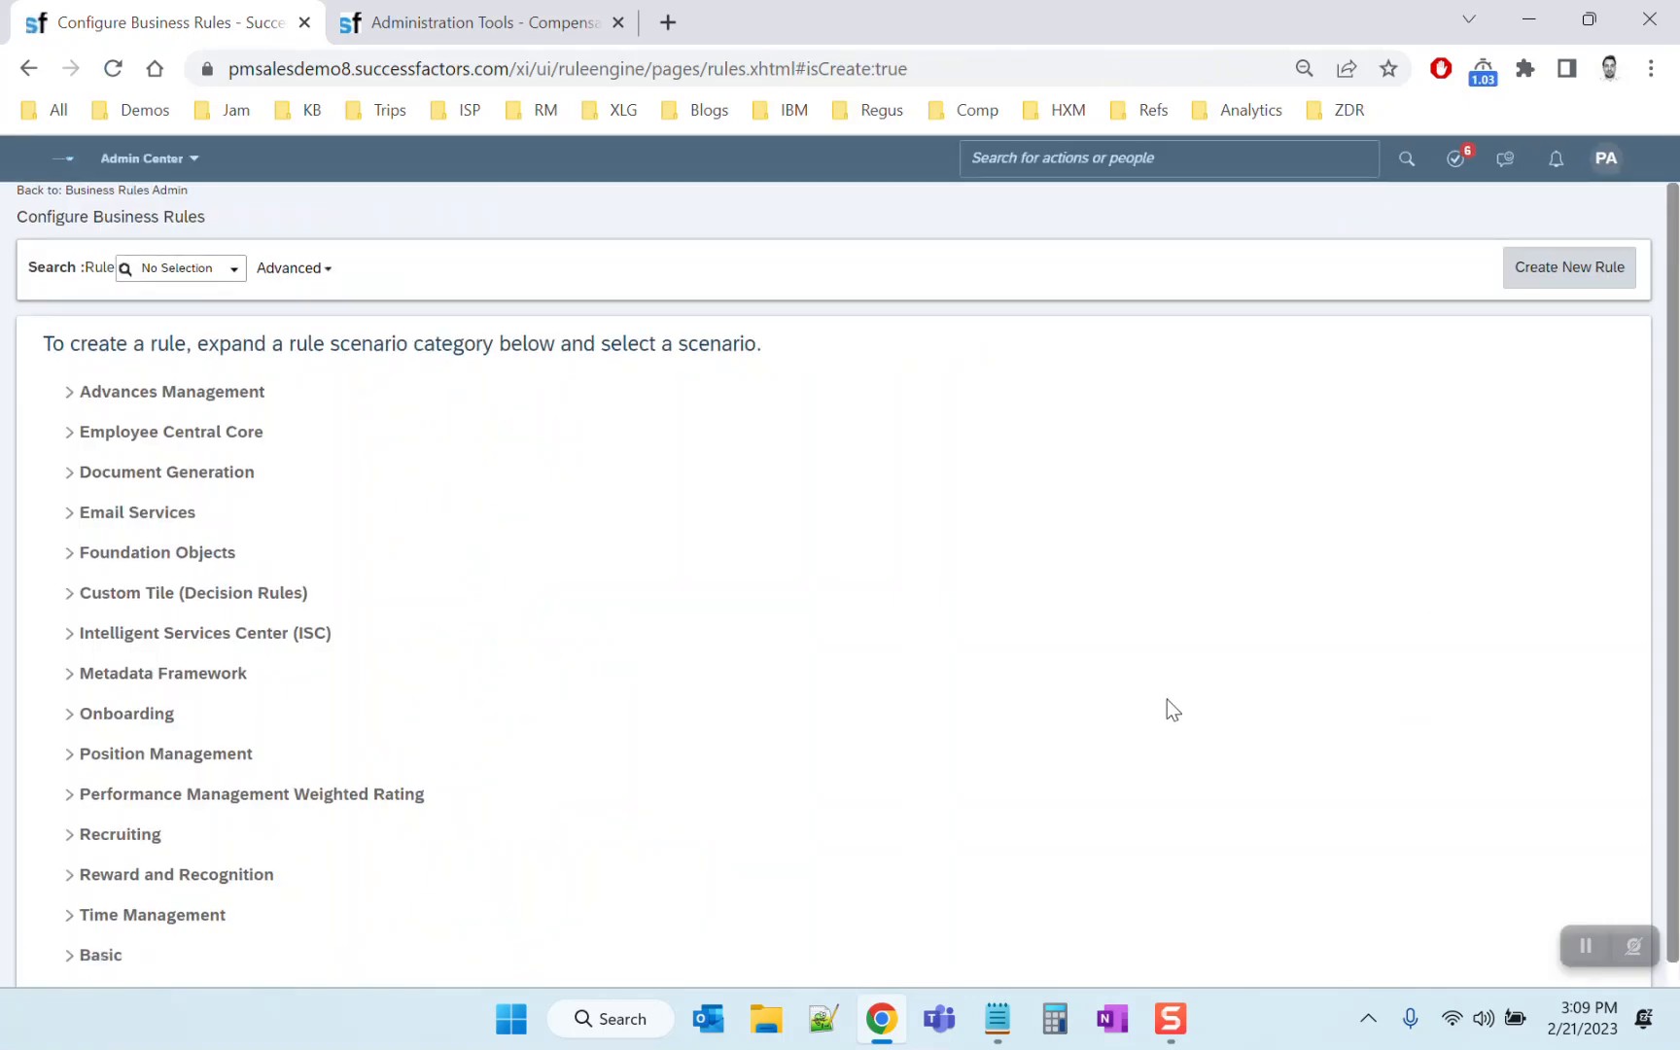
pyautogui.click(97, 933)
pyautogui.click(86, 958)
# Name the new Basic rule SetJobRelationshipsNames and let the rule ID take the same name
pyautogui.click(1205, 487)
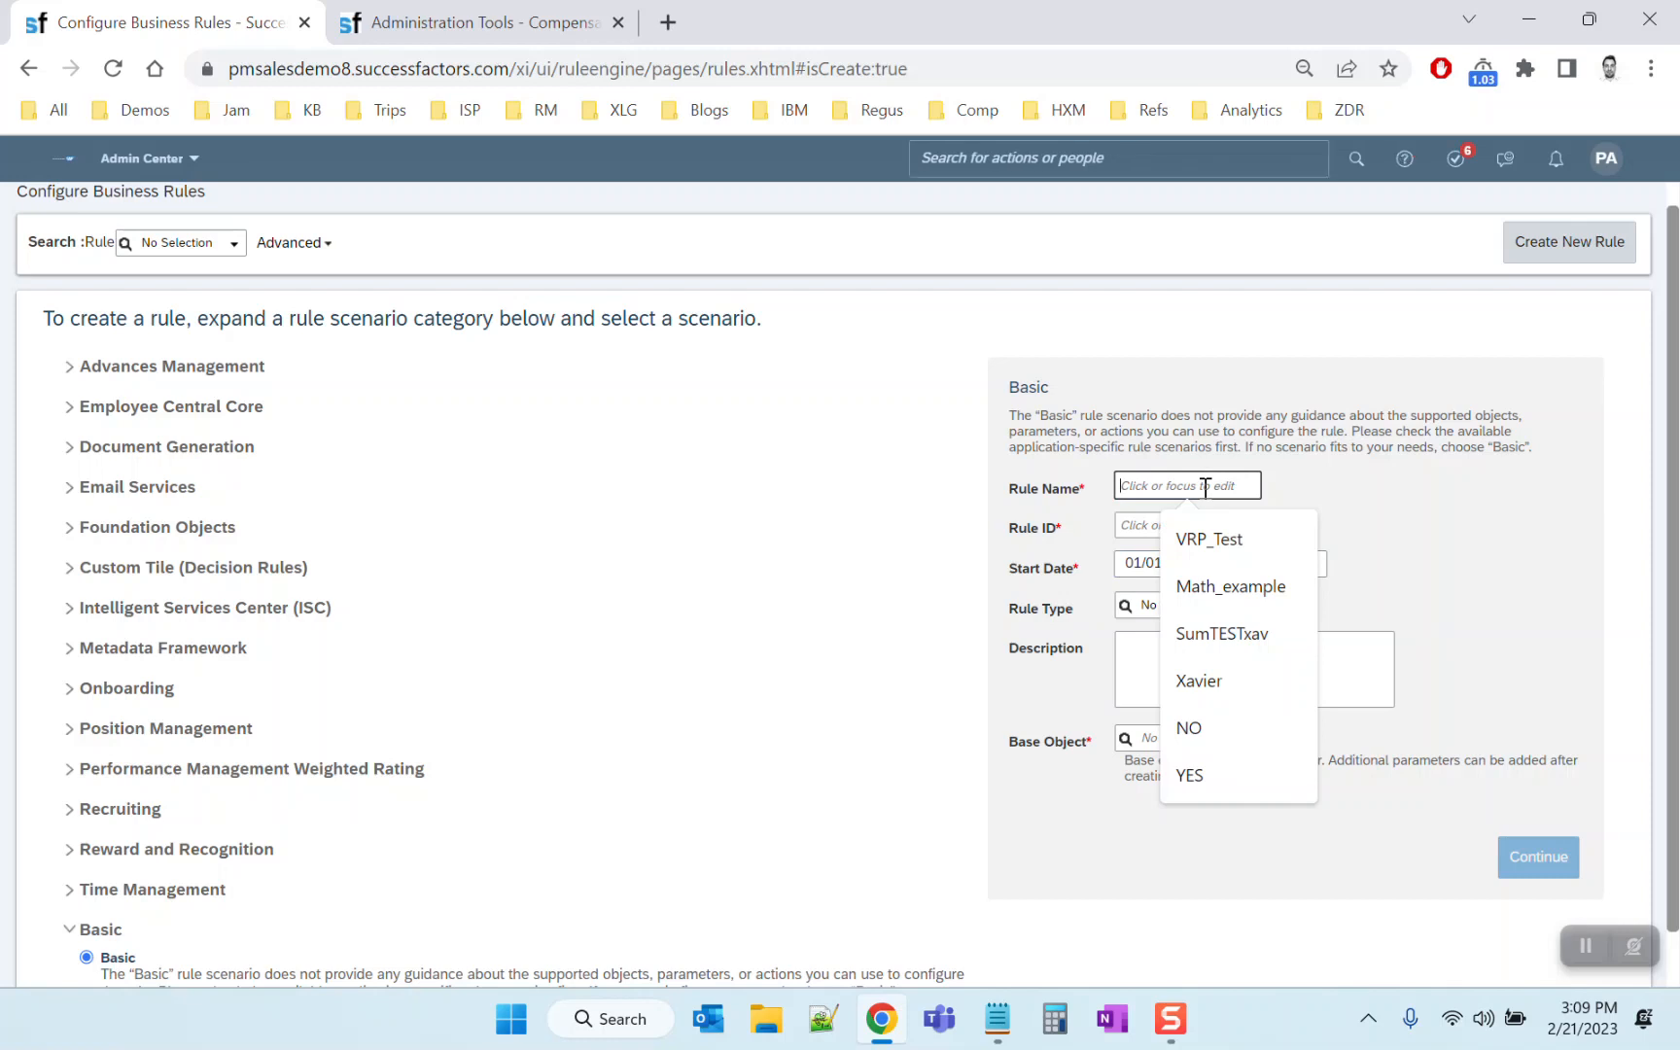
pyautogui.write('JobRela')
pyautogui.press('BackSpace')
pyautogui.press('BackSpace')
pyautogui.press('BackSpace')
pyautogui.press('BackSpace')
pyautogui.press('BackSpace')
pyautogui.press('BackSpace')
pyautogui.press('BackSpace')
pyautogui.write('SetJobs')
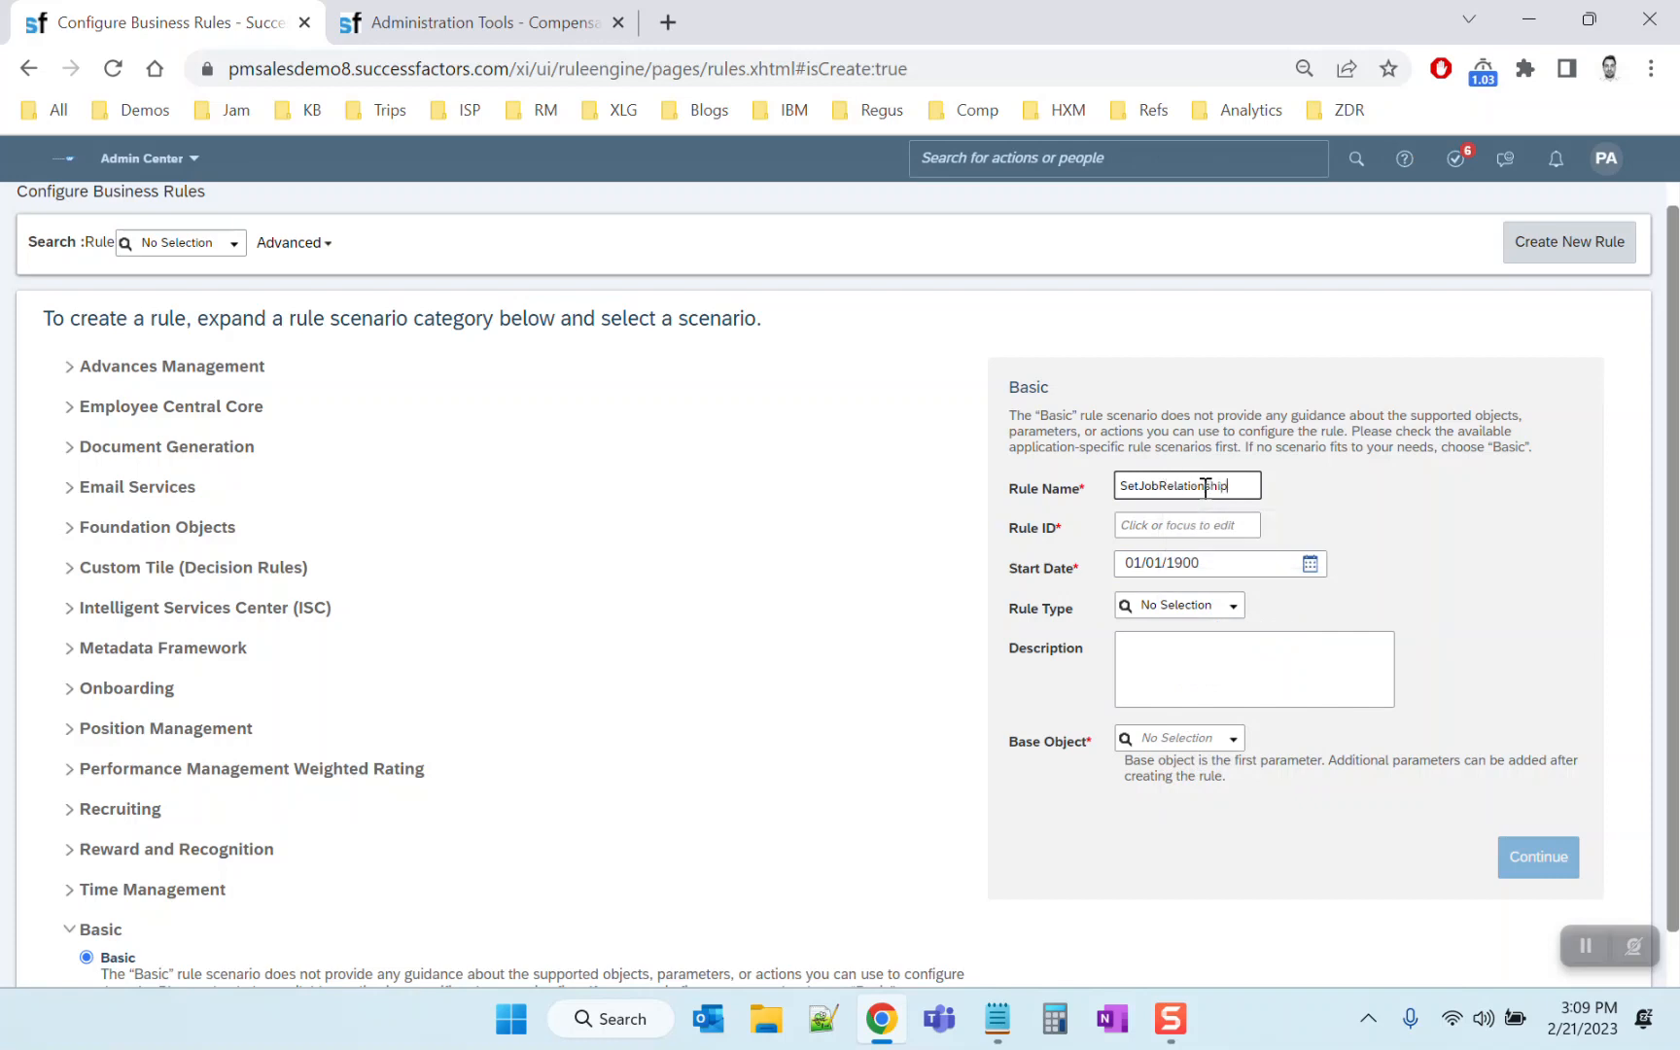
pyautogui.write('Names')
pyautogui.click(1523, 476)
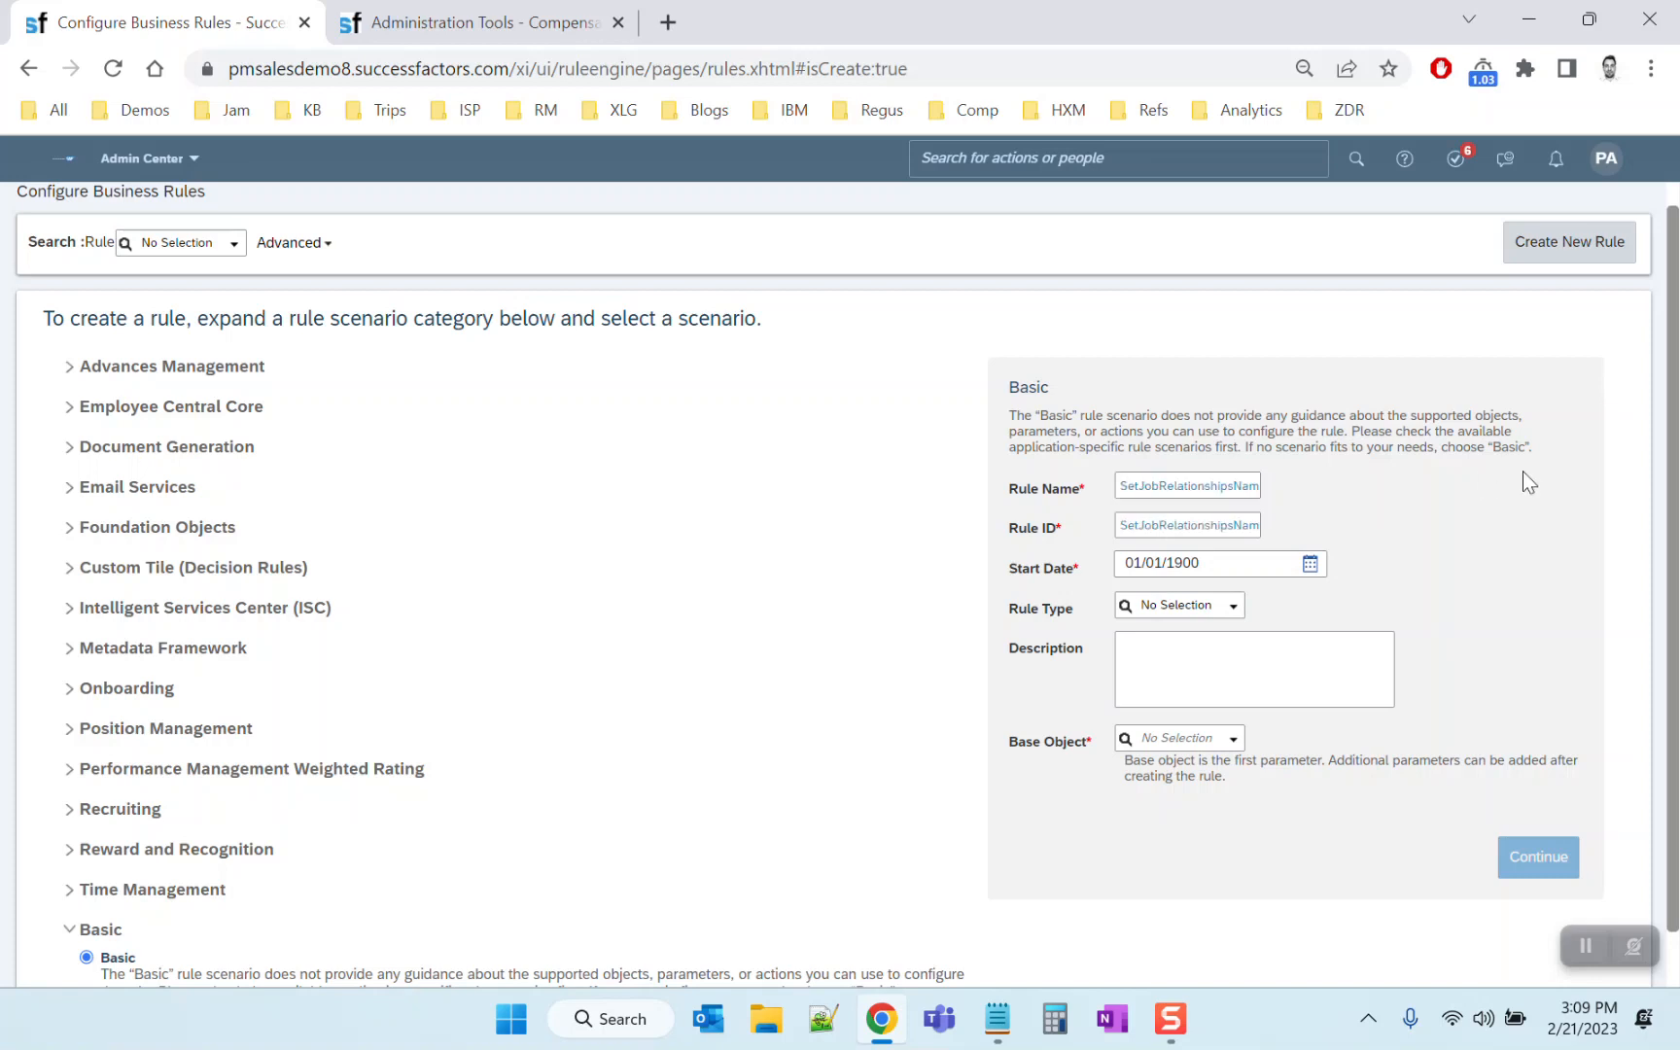
# Choose Job Relationships Names as the rule's base object and continue to the rule definition
pyautogui.click(1185, 740)
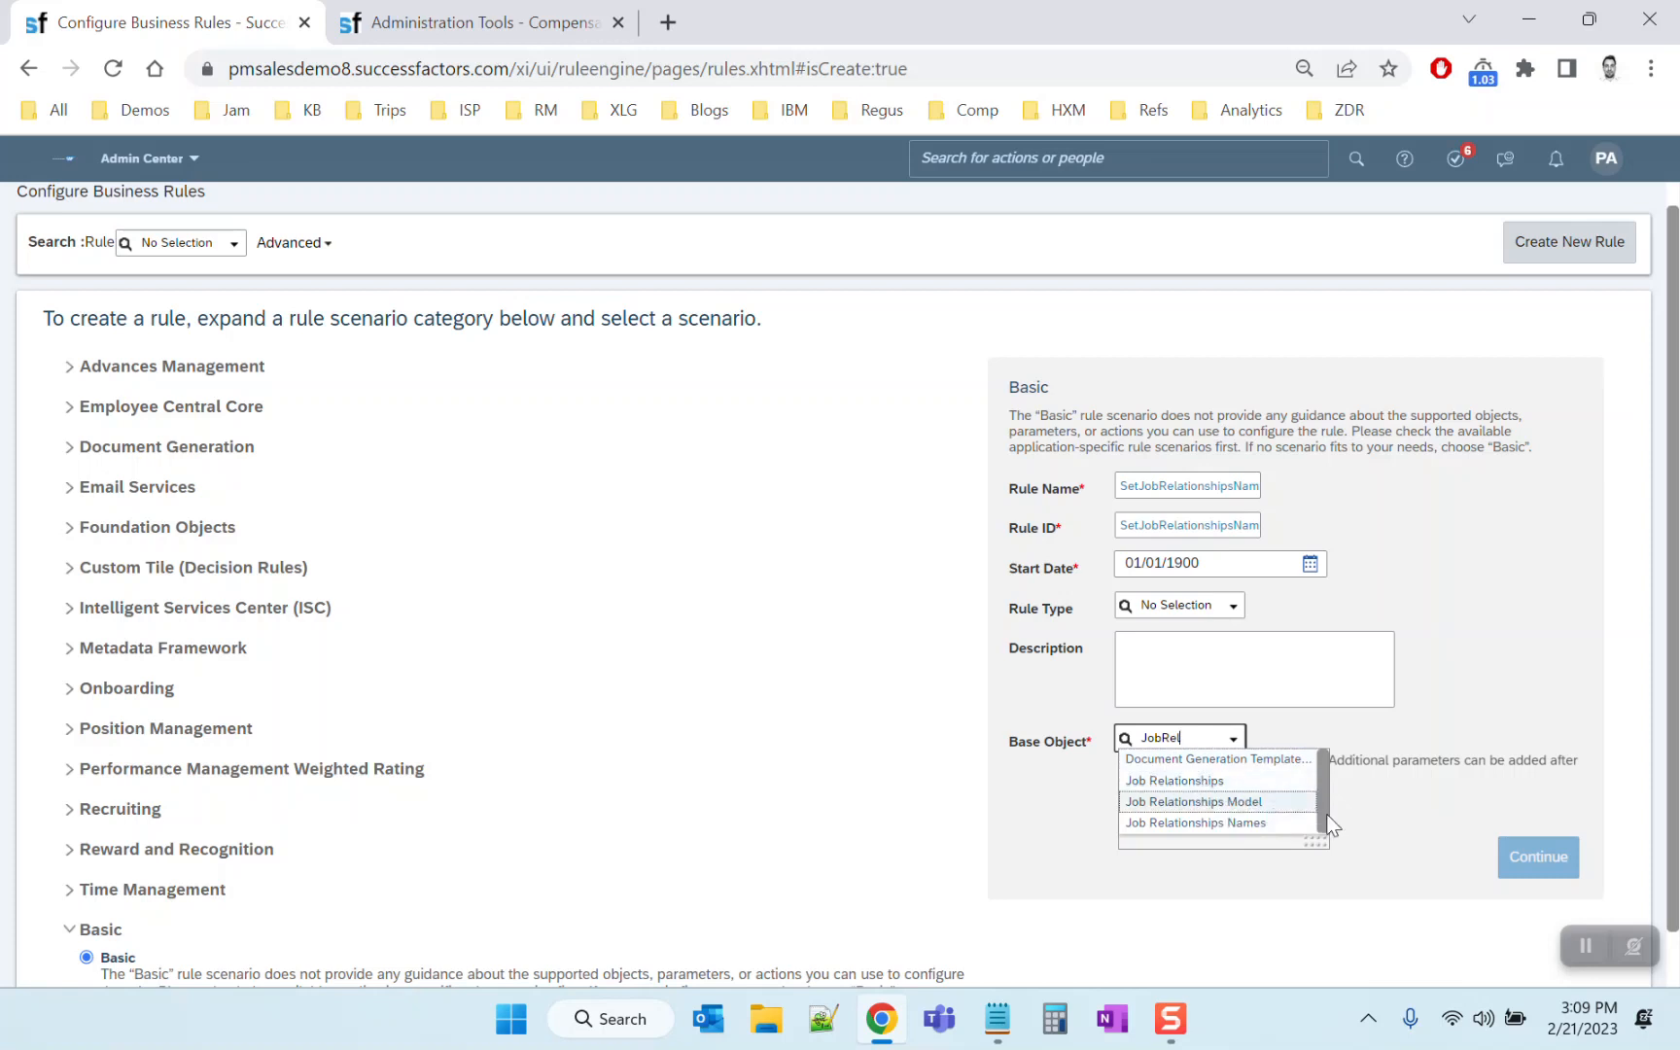
pyautogui.click(1180, 827)
pyautogui.click(1527, 858)
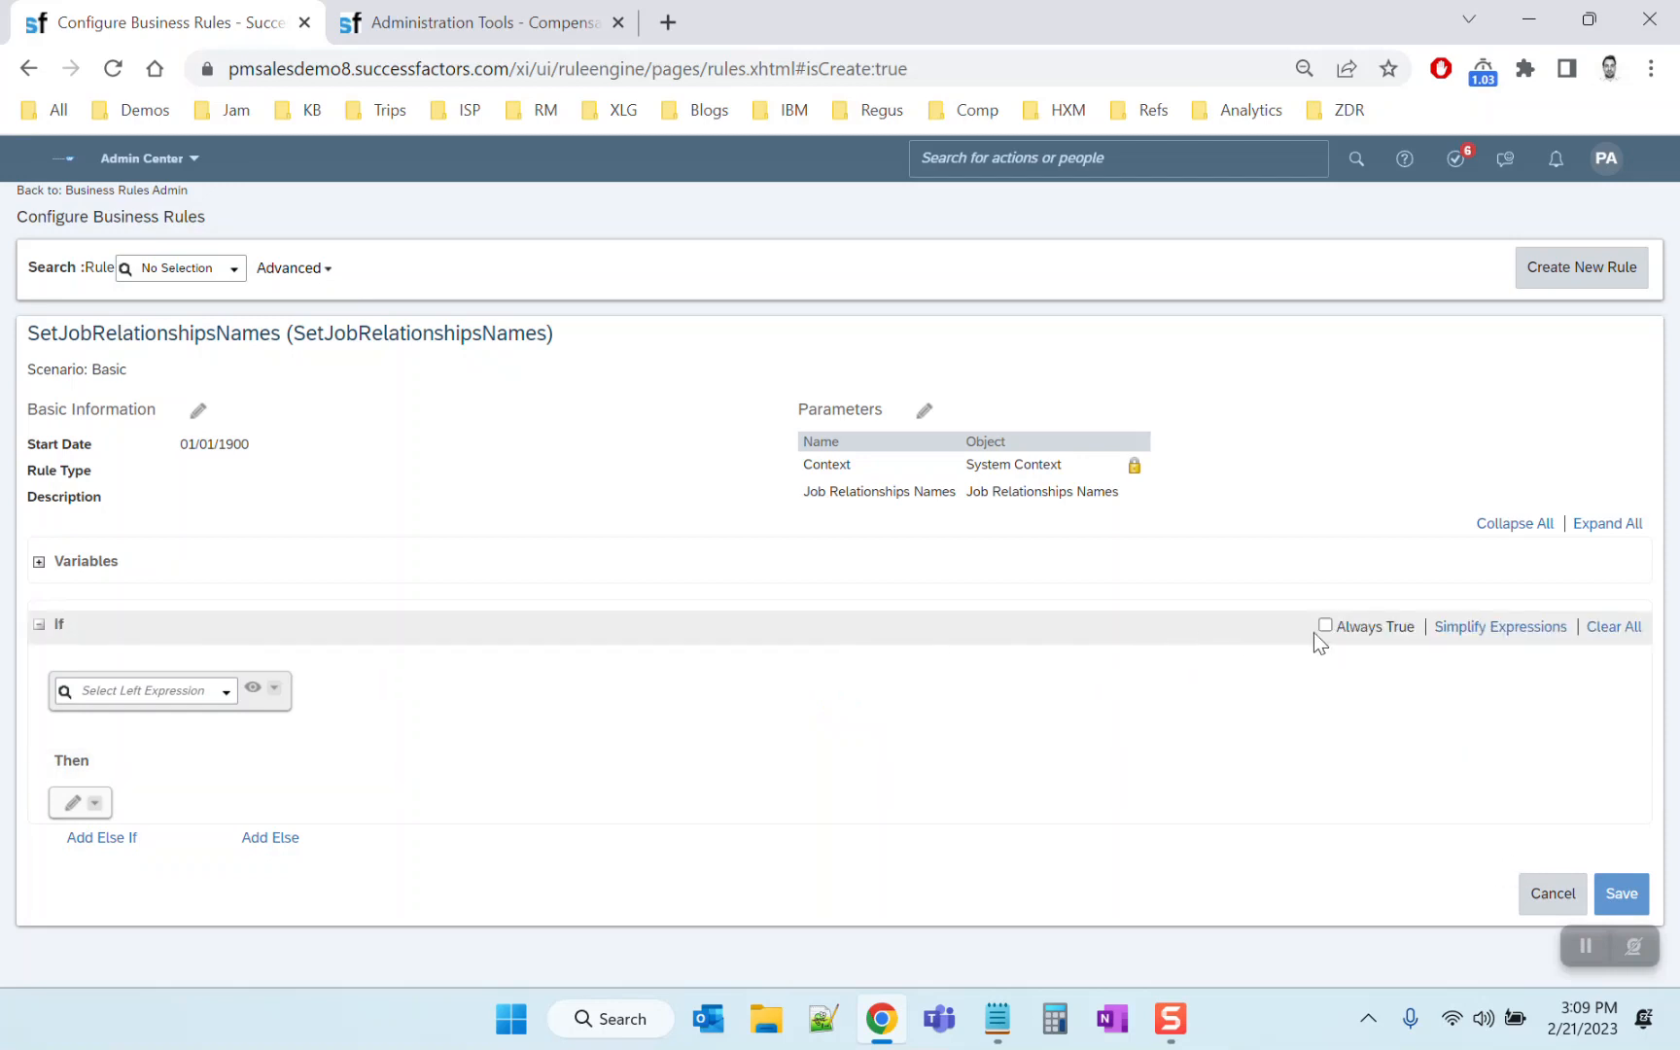
# Make the rule always true and add a Set action for Job Relationships Names.LineManager in the Then section
pyautogui.click(1325, 625)
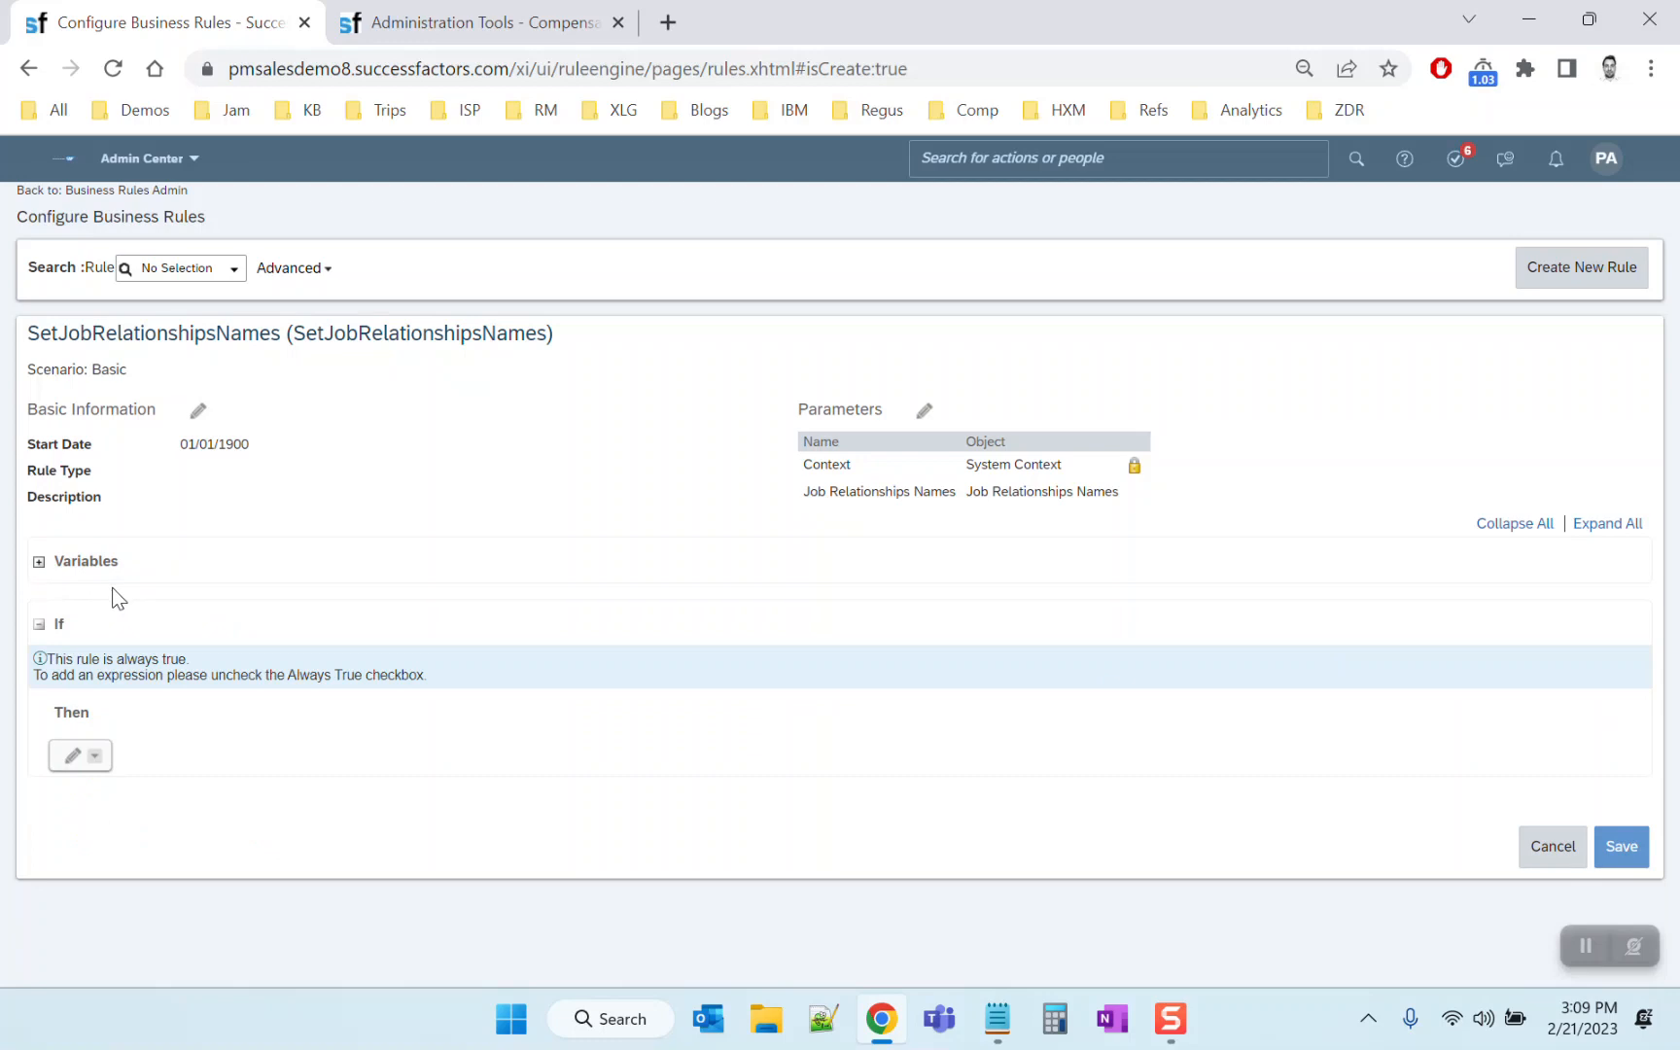
pyautogui.click(71, 756)
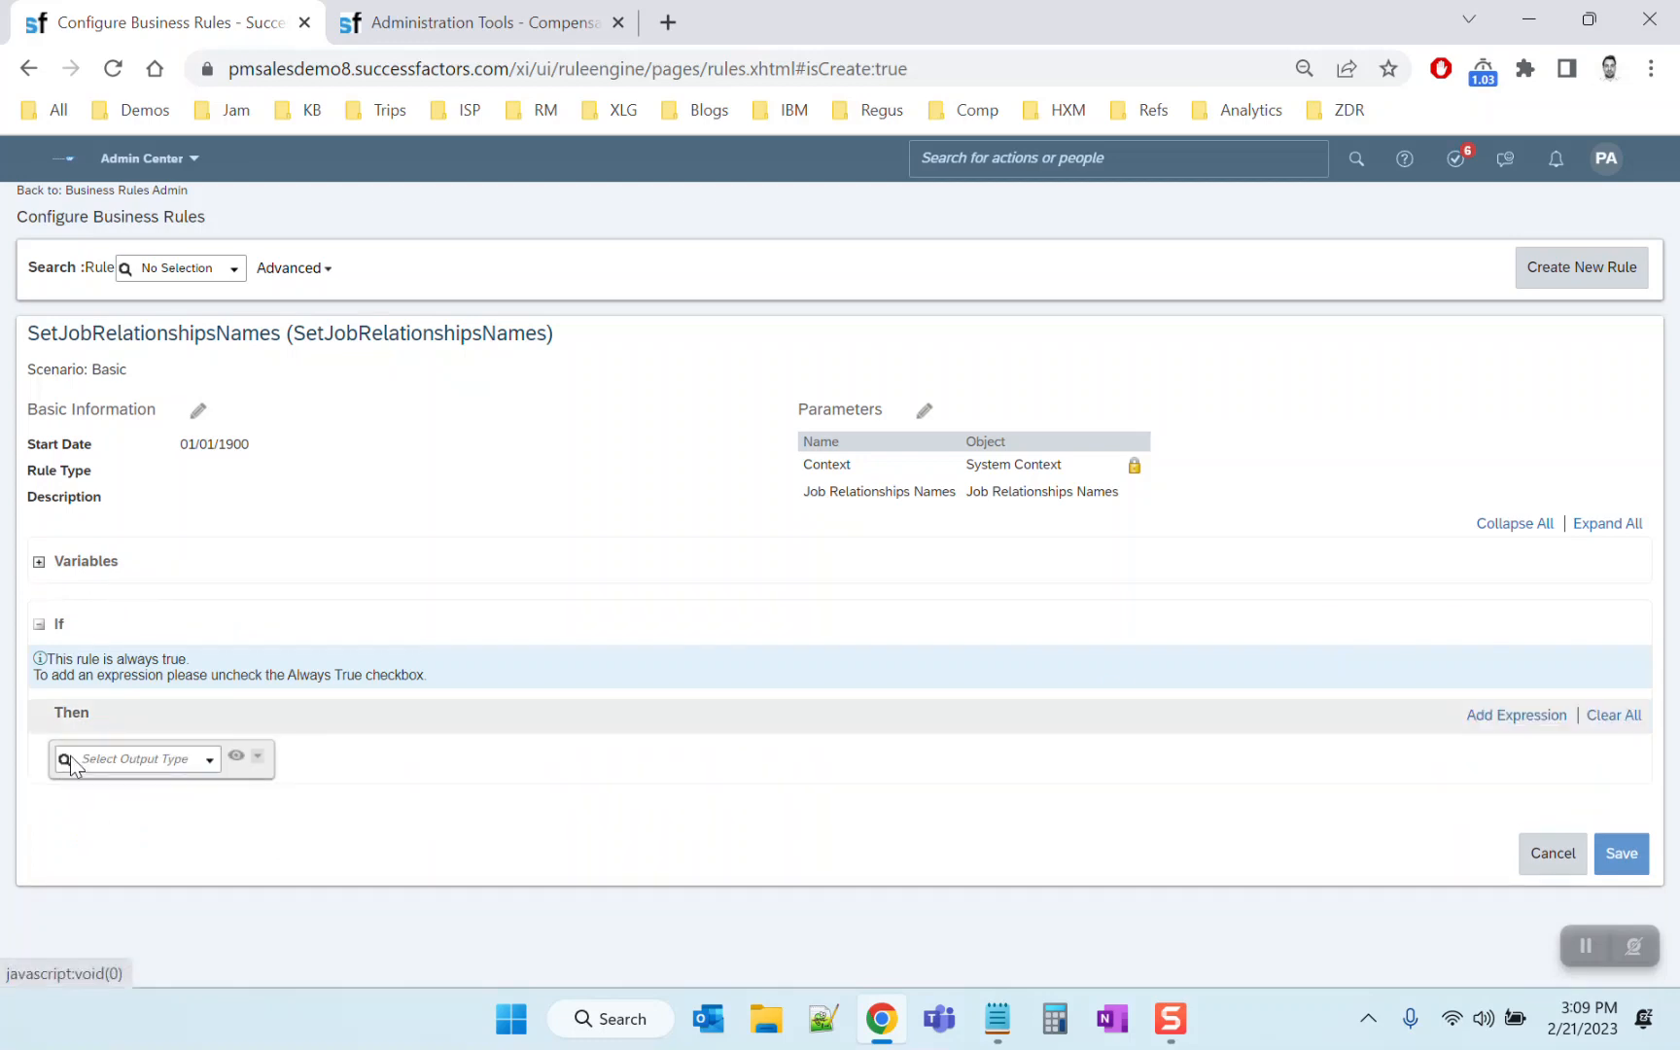
pyautogui.click(70, 756)
pyautogui.click(131, 787)
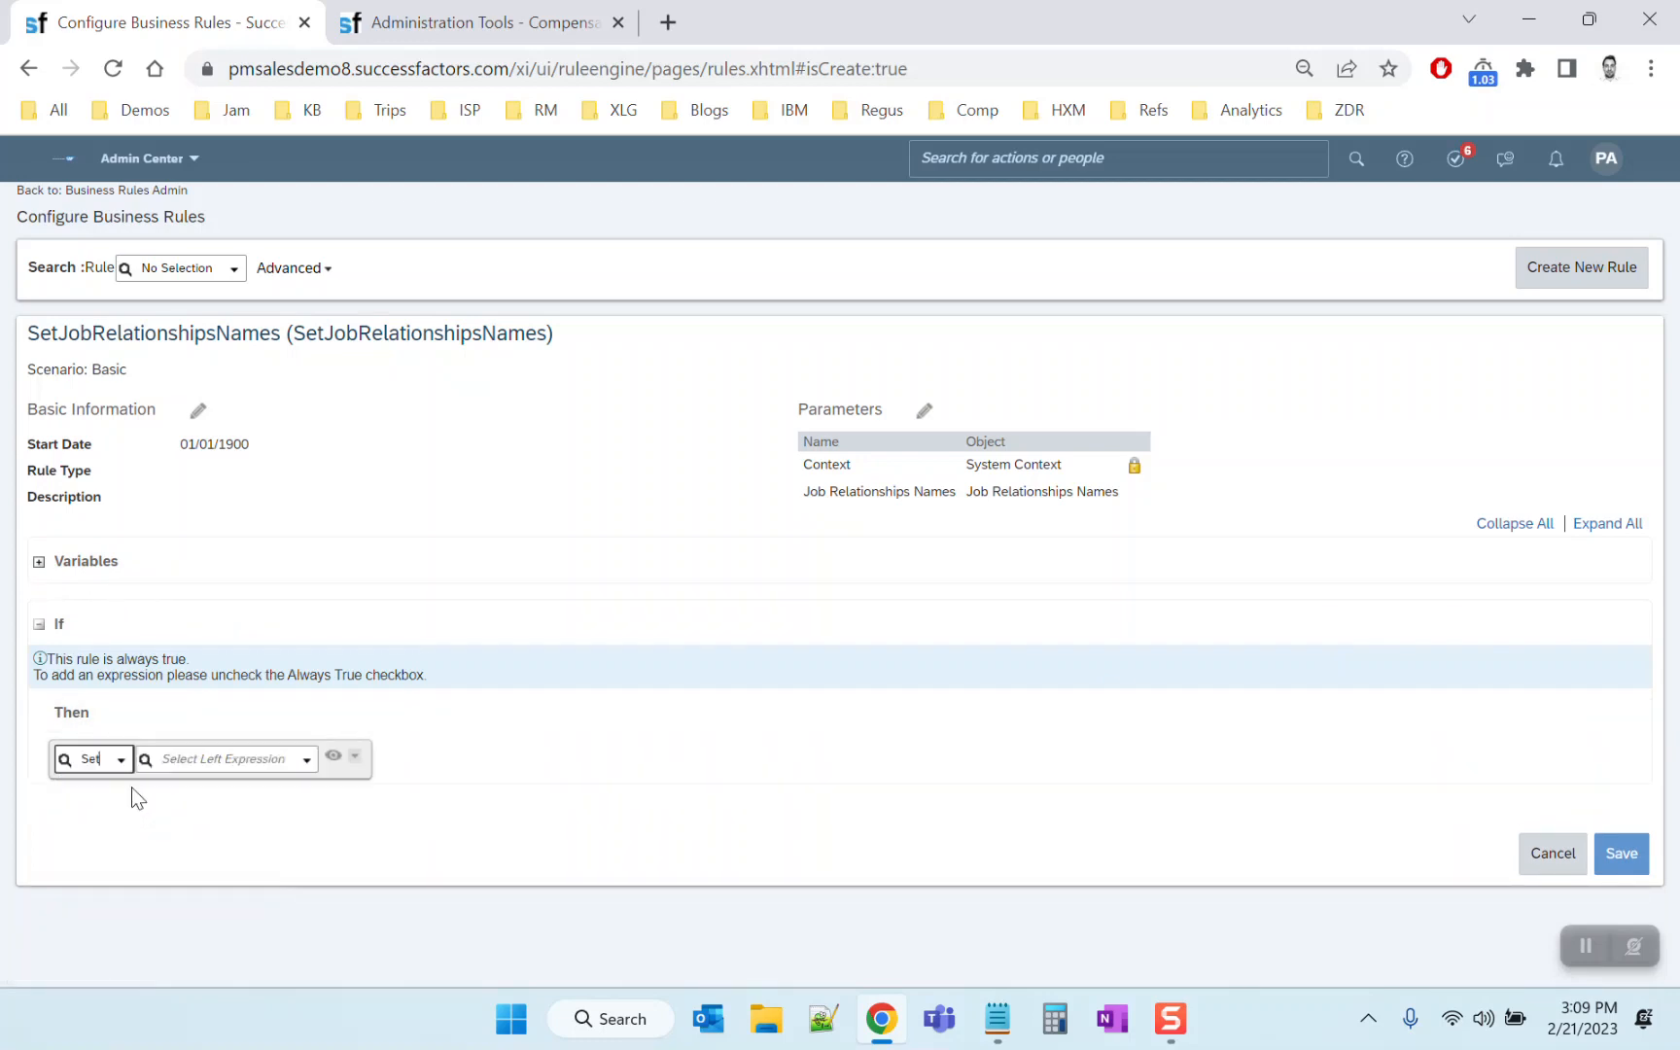
pyautogui.click(309, 764)
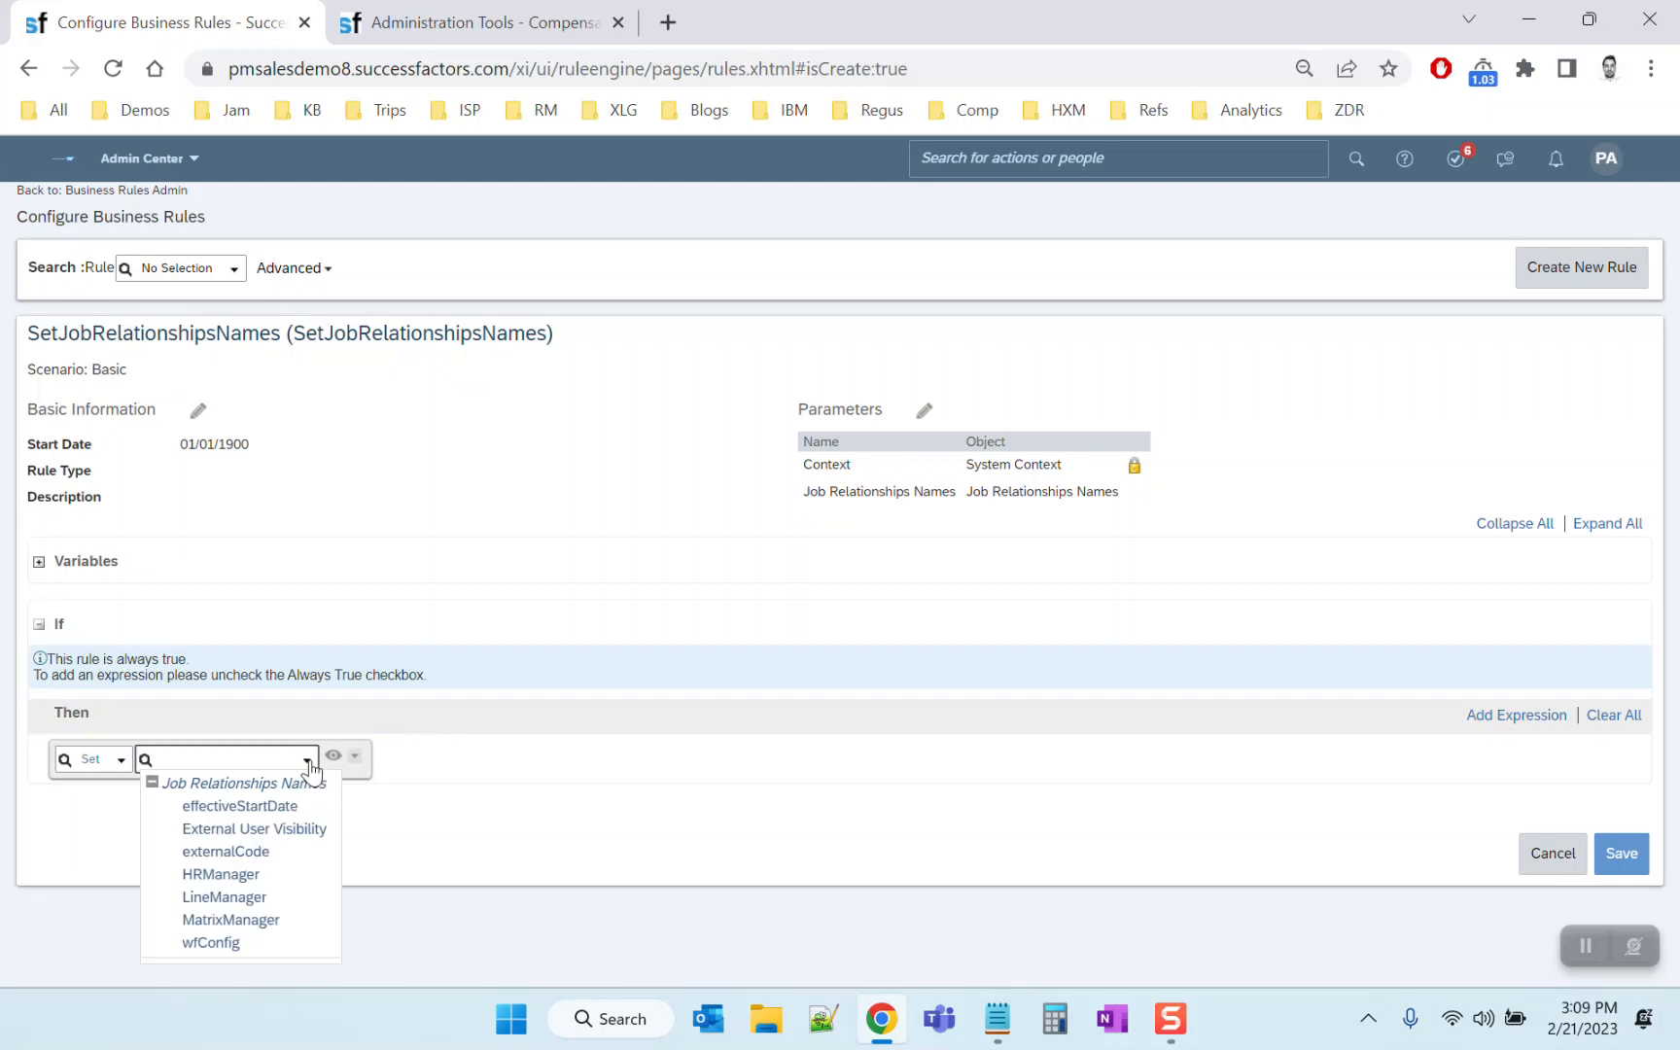
pyautogui.click(225, 898)
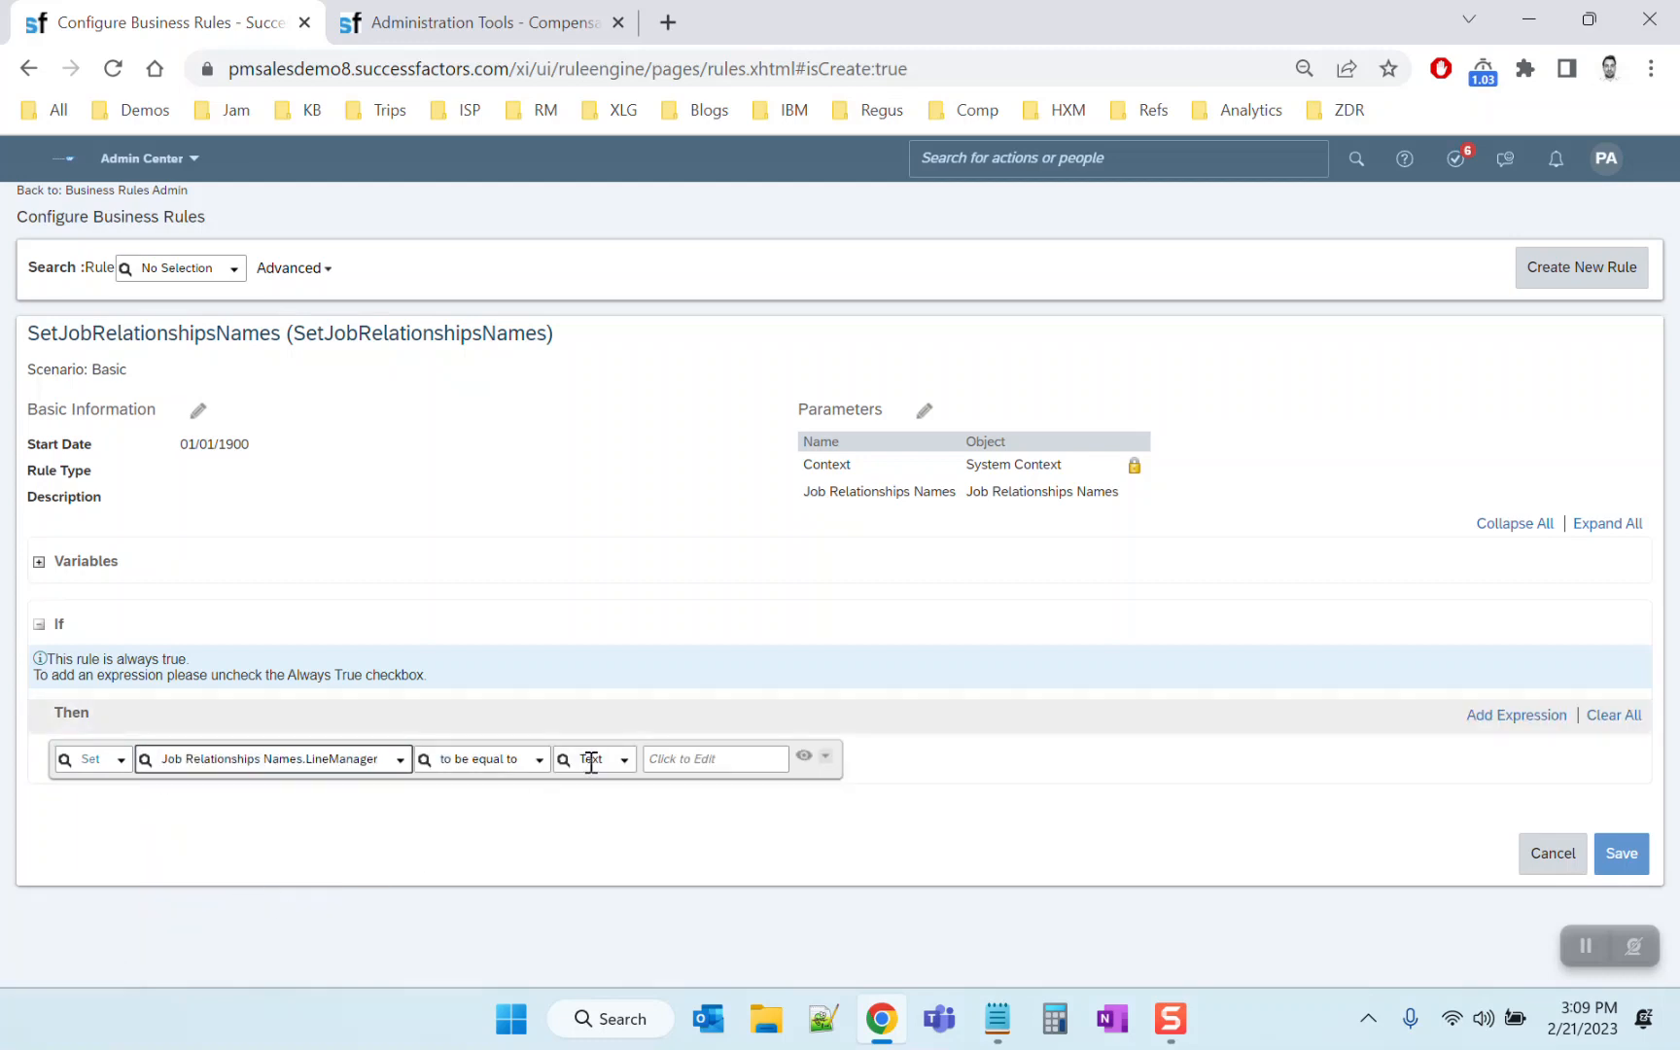
# Set LineManager equal to the Formal Name in the Personal Information of the Supervisor, reached through externalCode and Job Information
pyautogui.click(628, 766)
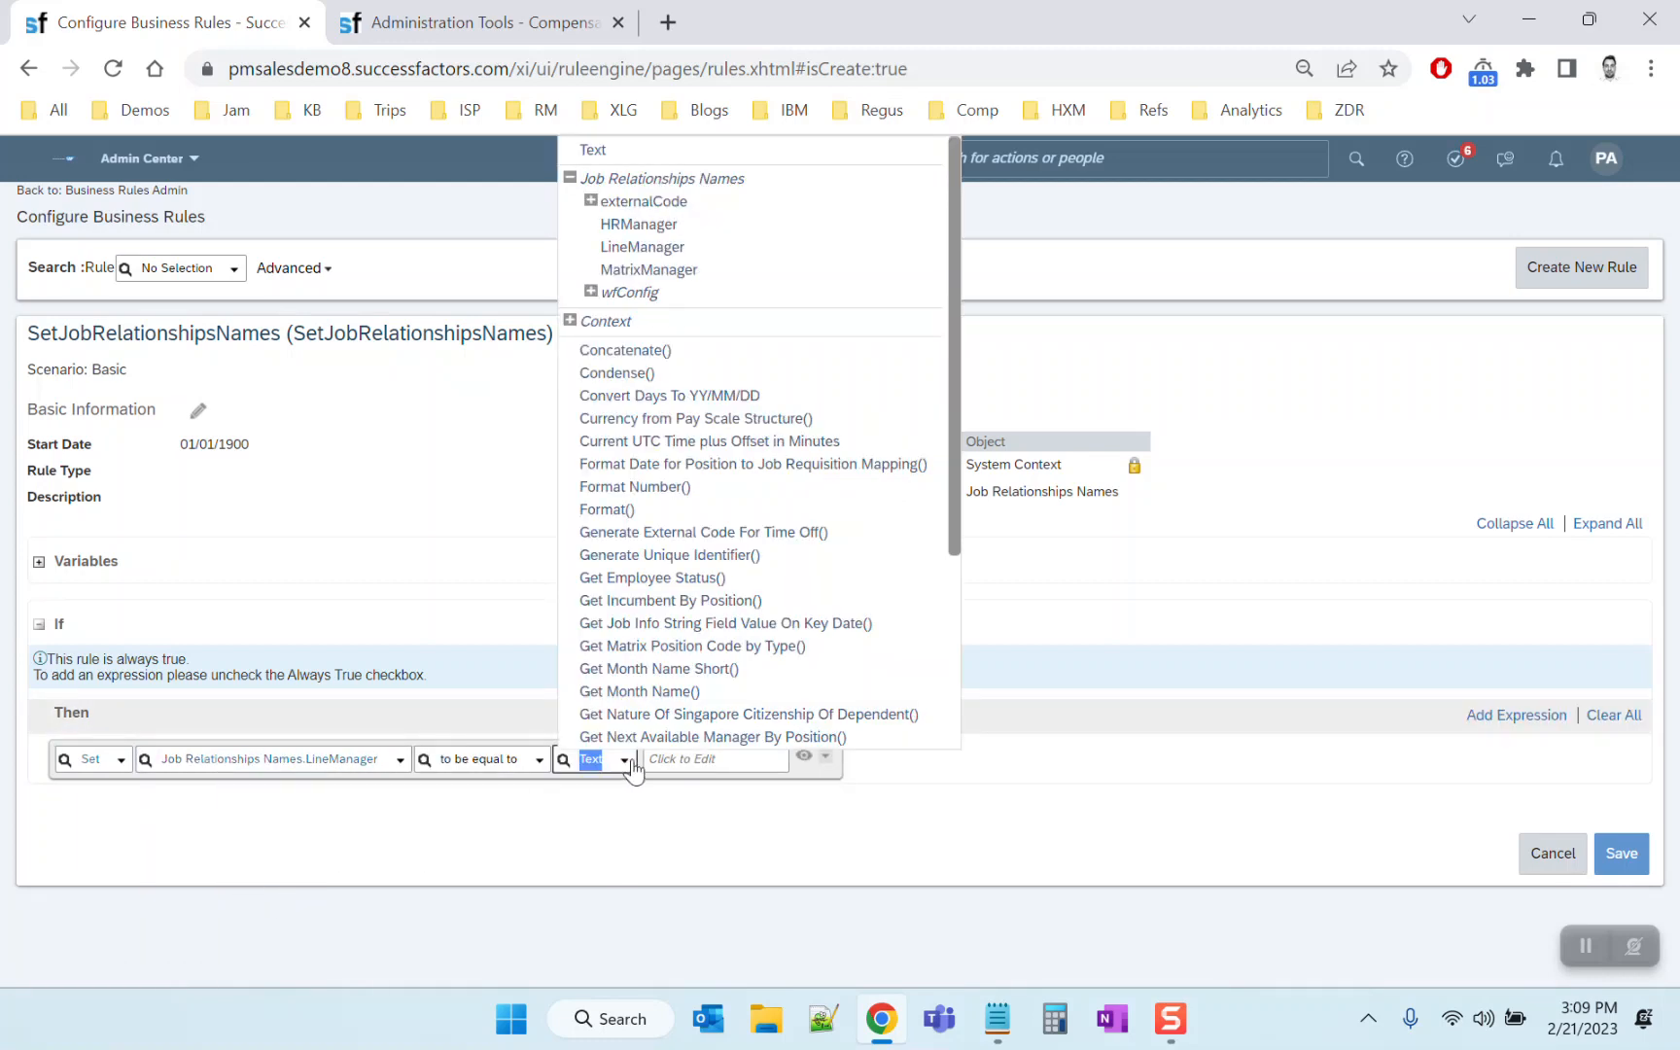
pyautogui.click(591, 201)
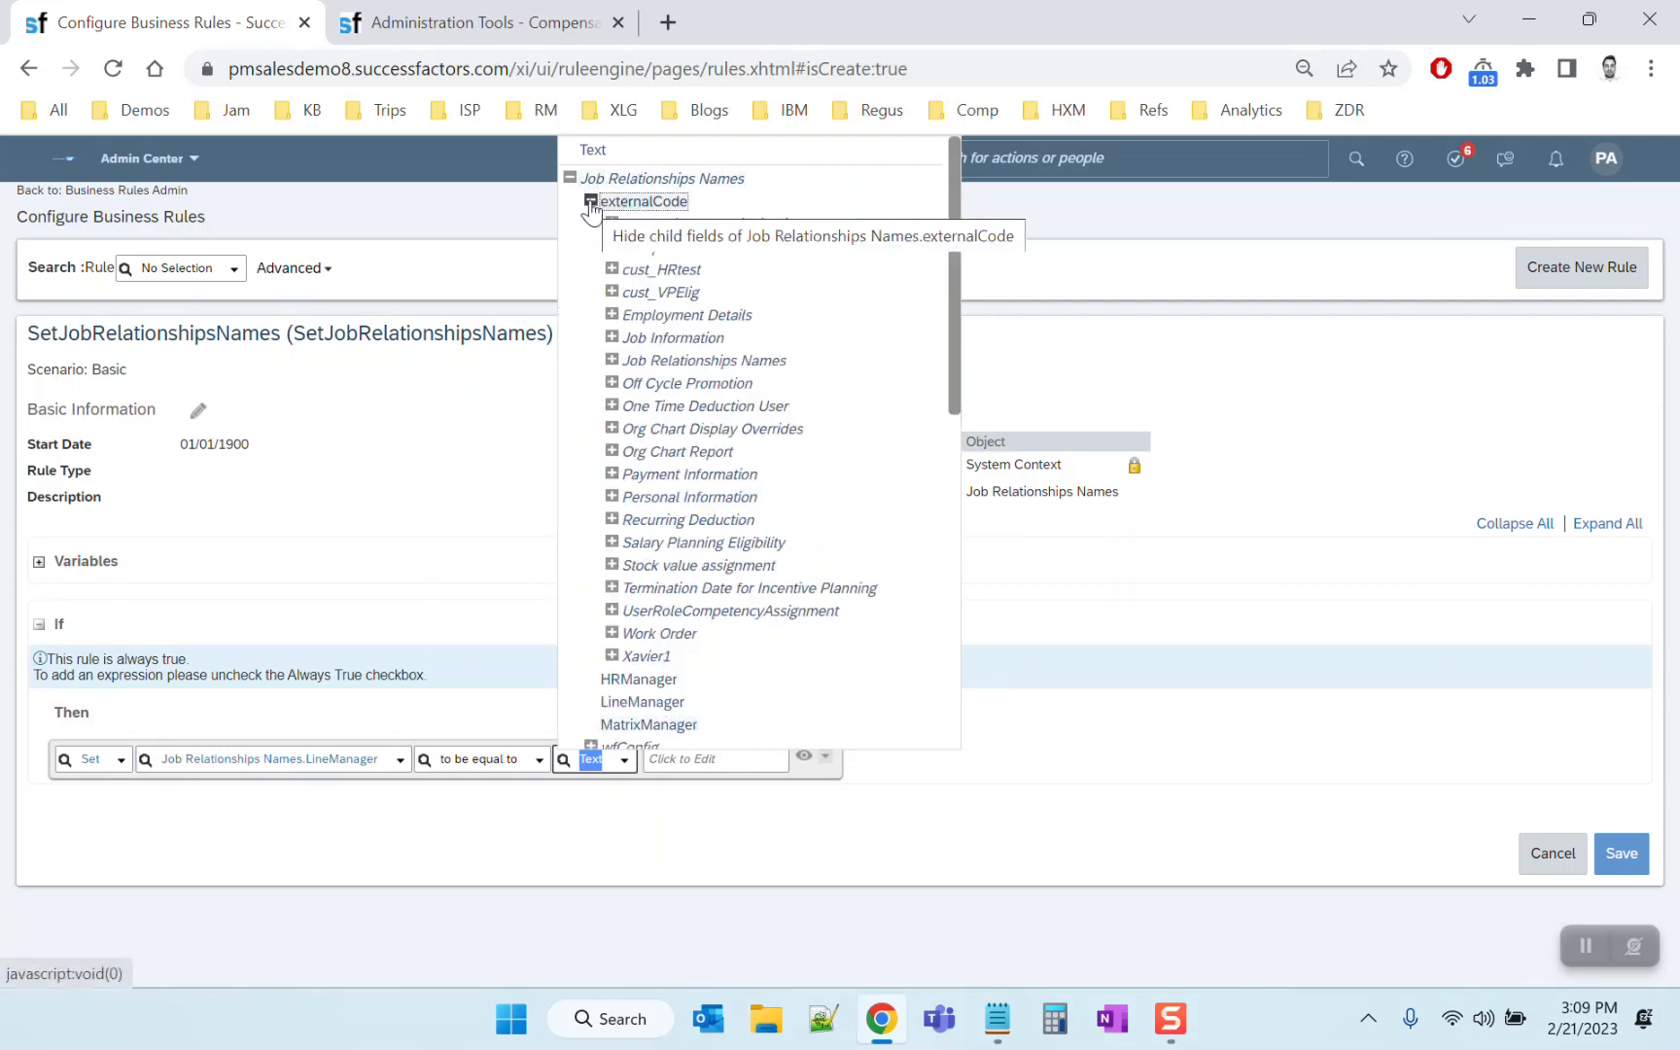
pyautogui.click(613, 337)
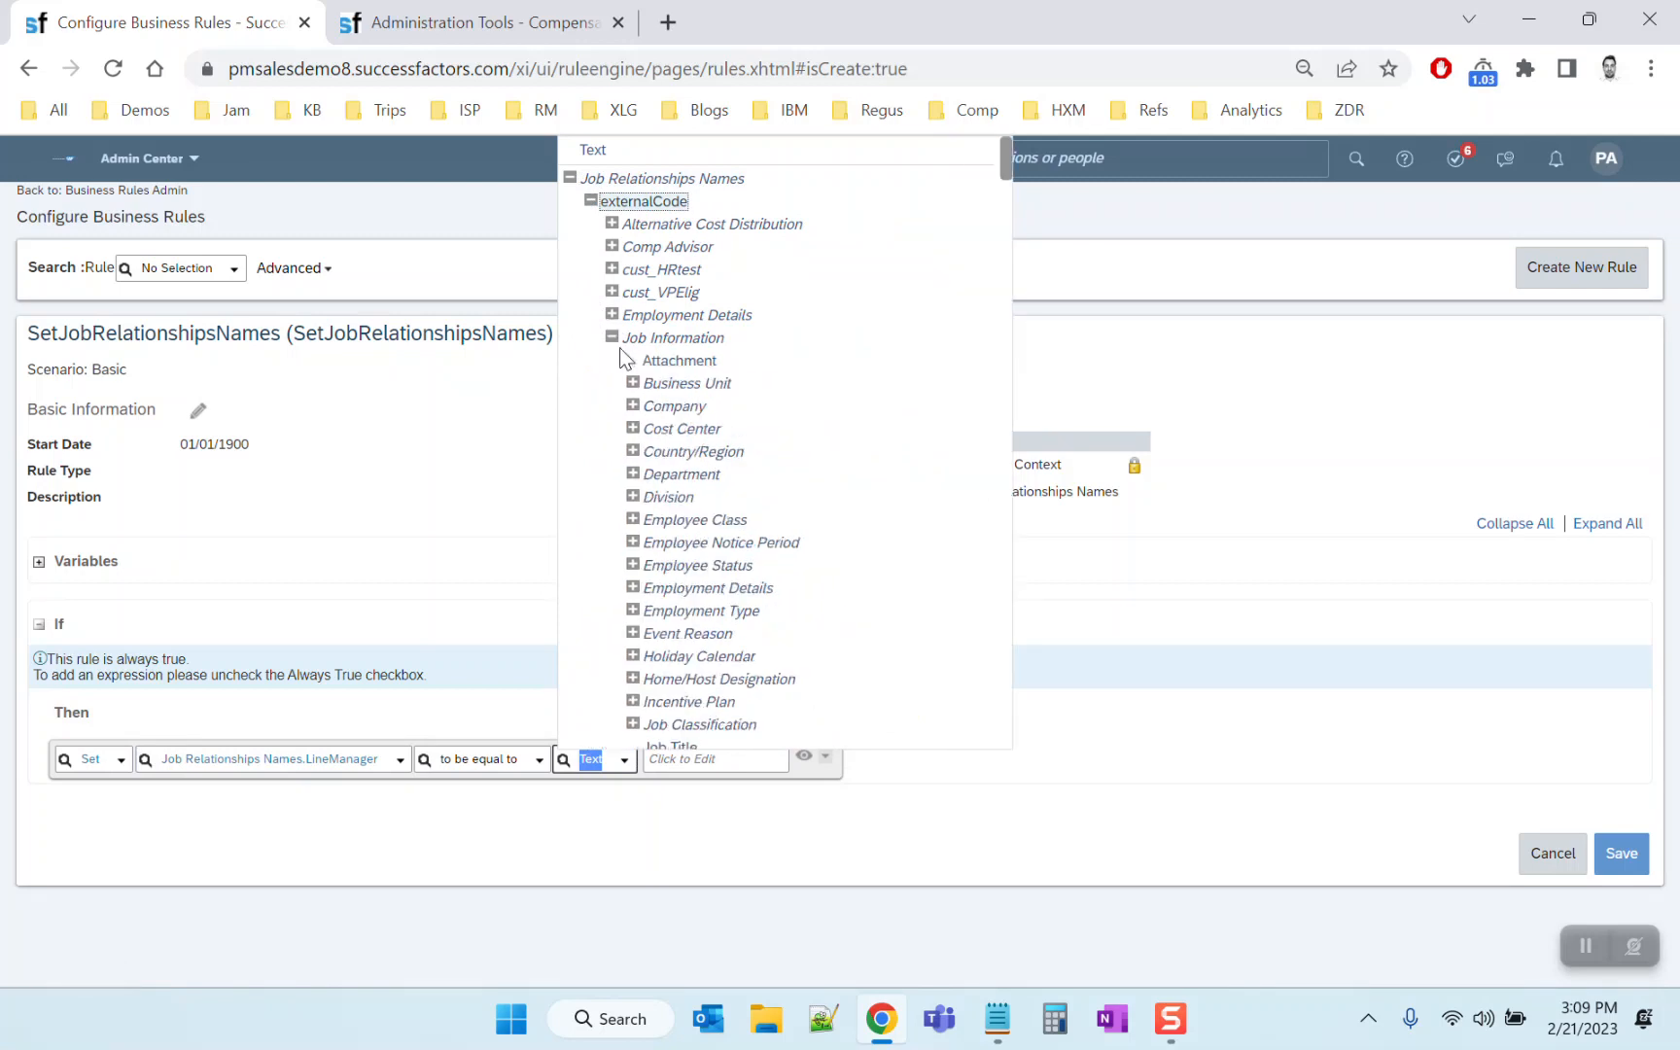
pyautogui.scroll(-4, 638, 607)
pyautogui.scroll(-3, 658, 593)
pyautogui.click(676, 446)
pyautogui.click(653, 467)
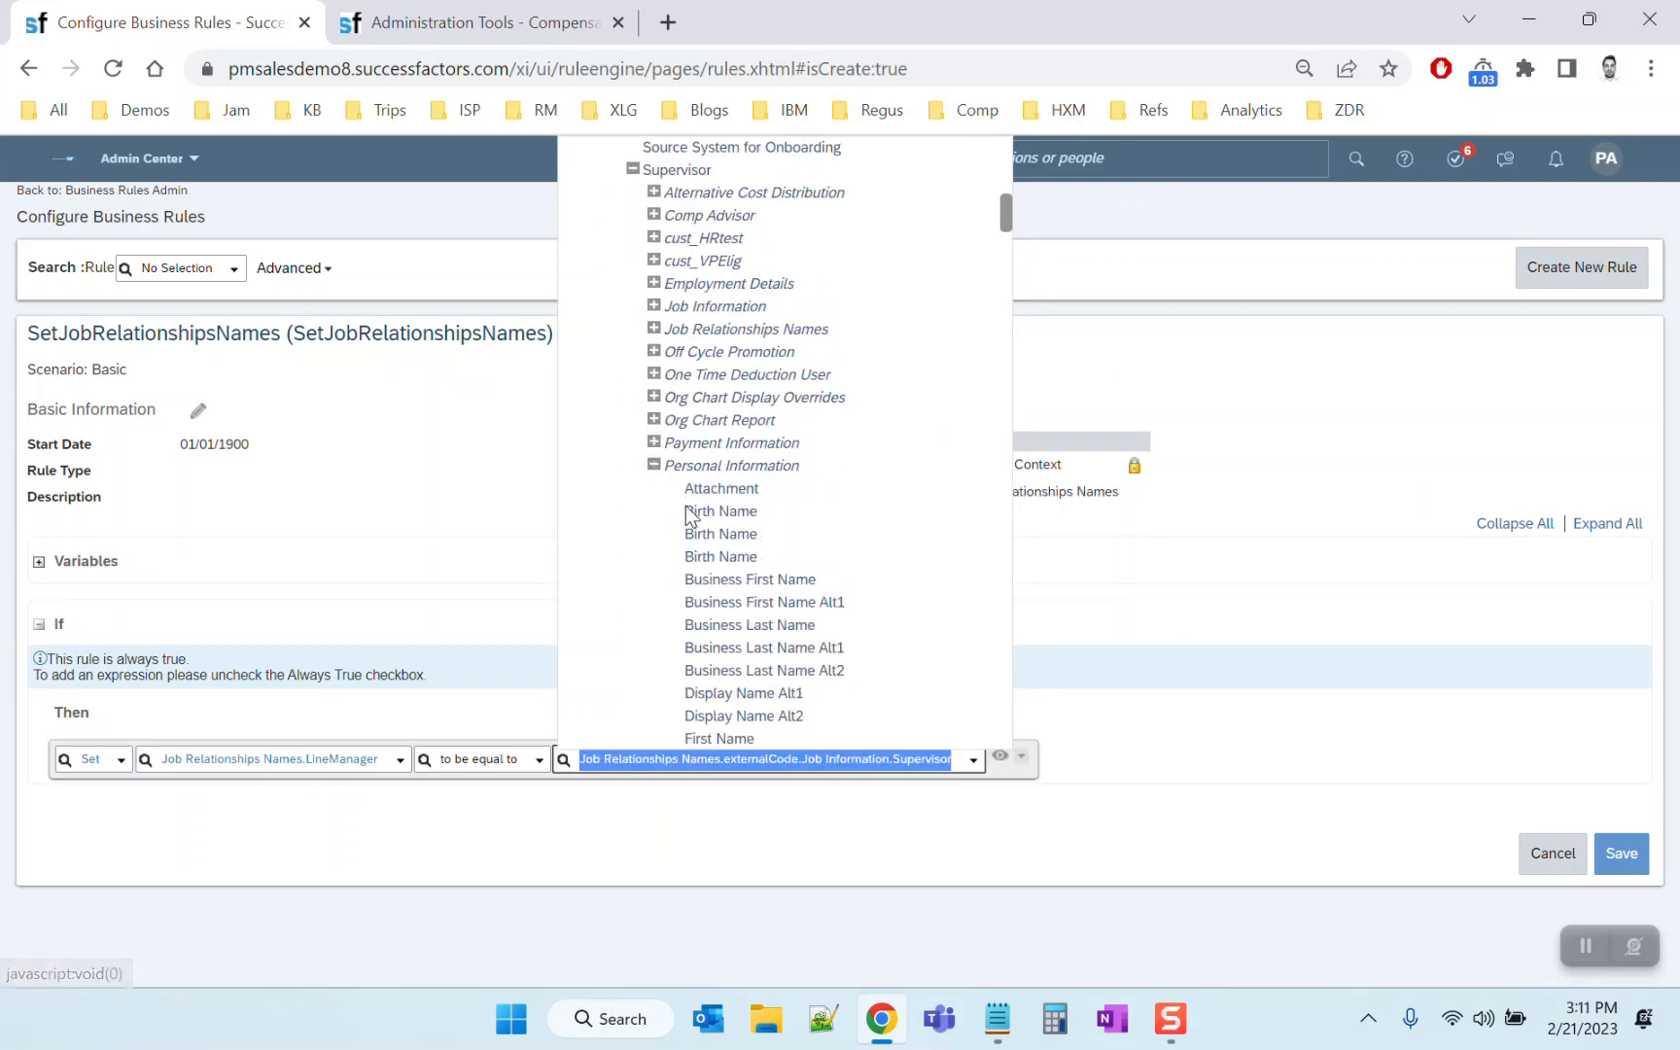
pyautogui.scroll(-4, 750, 583)
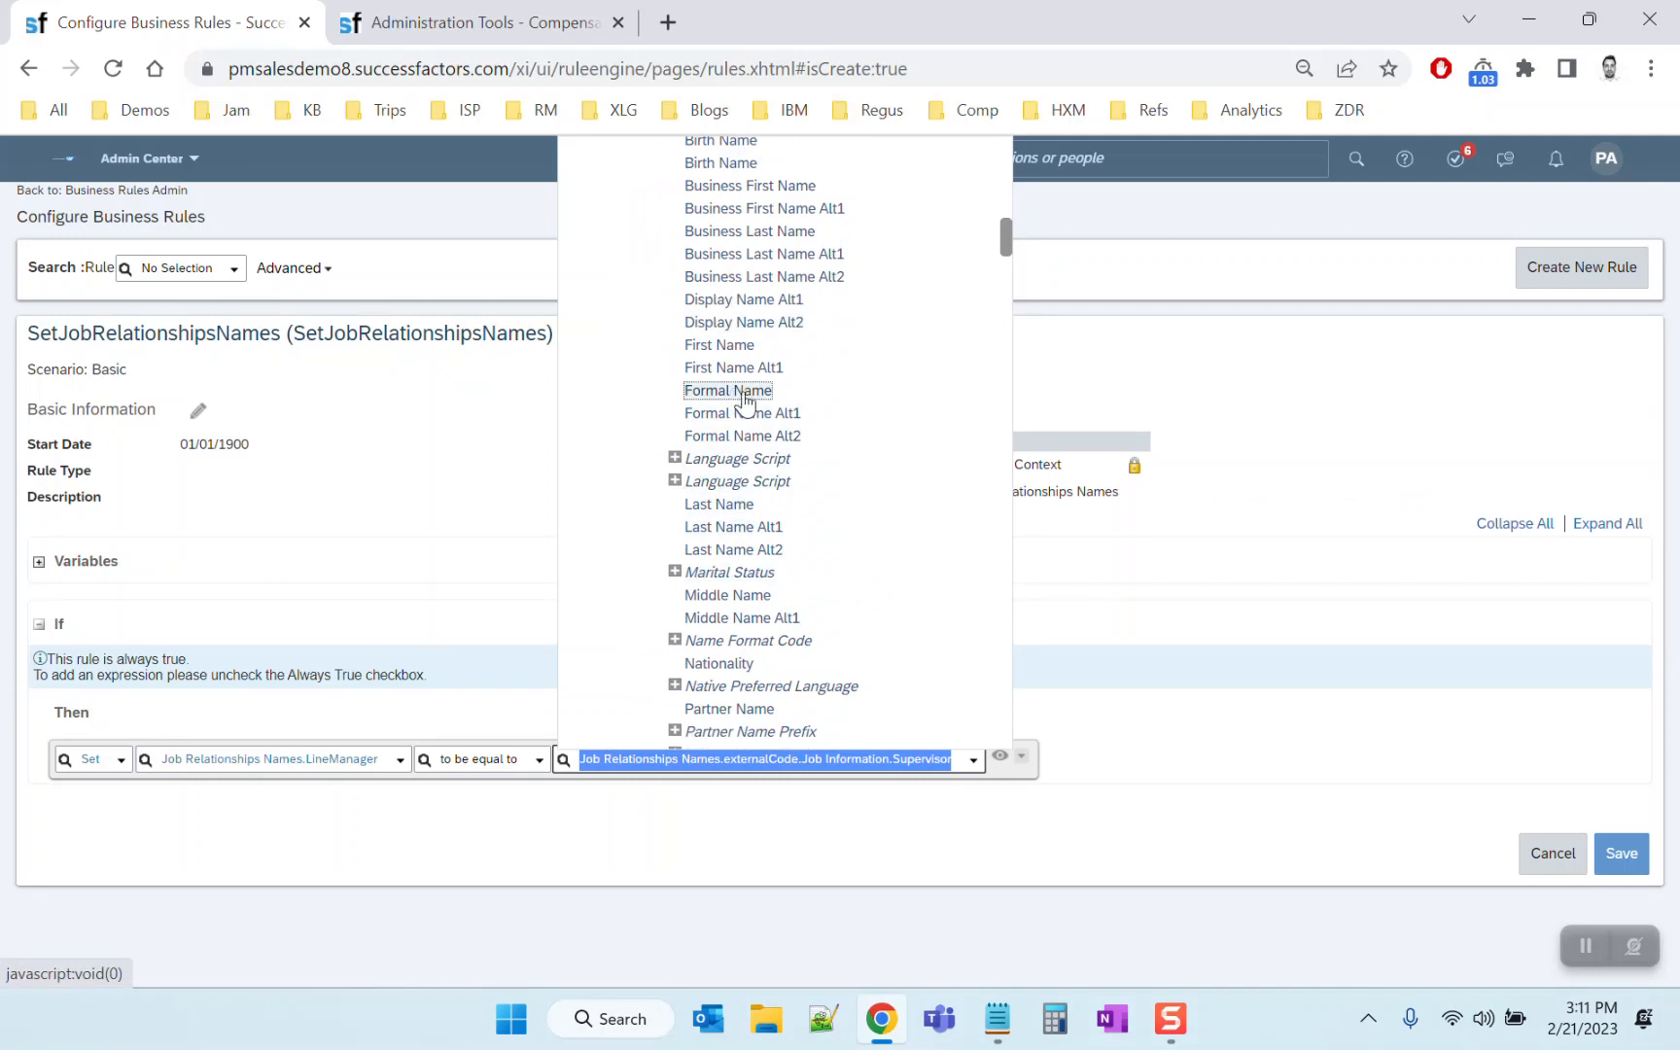
pyautogui.scroll(2, 745, 399)
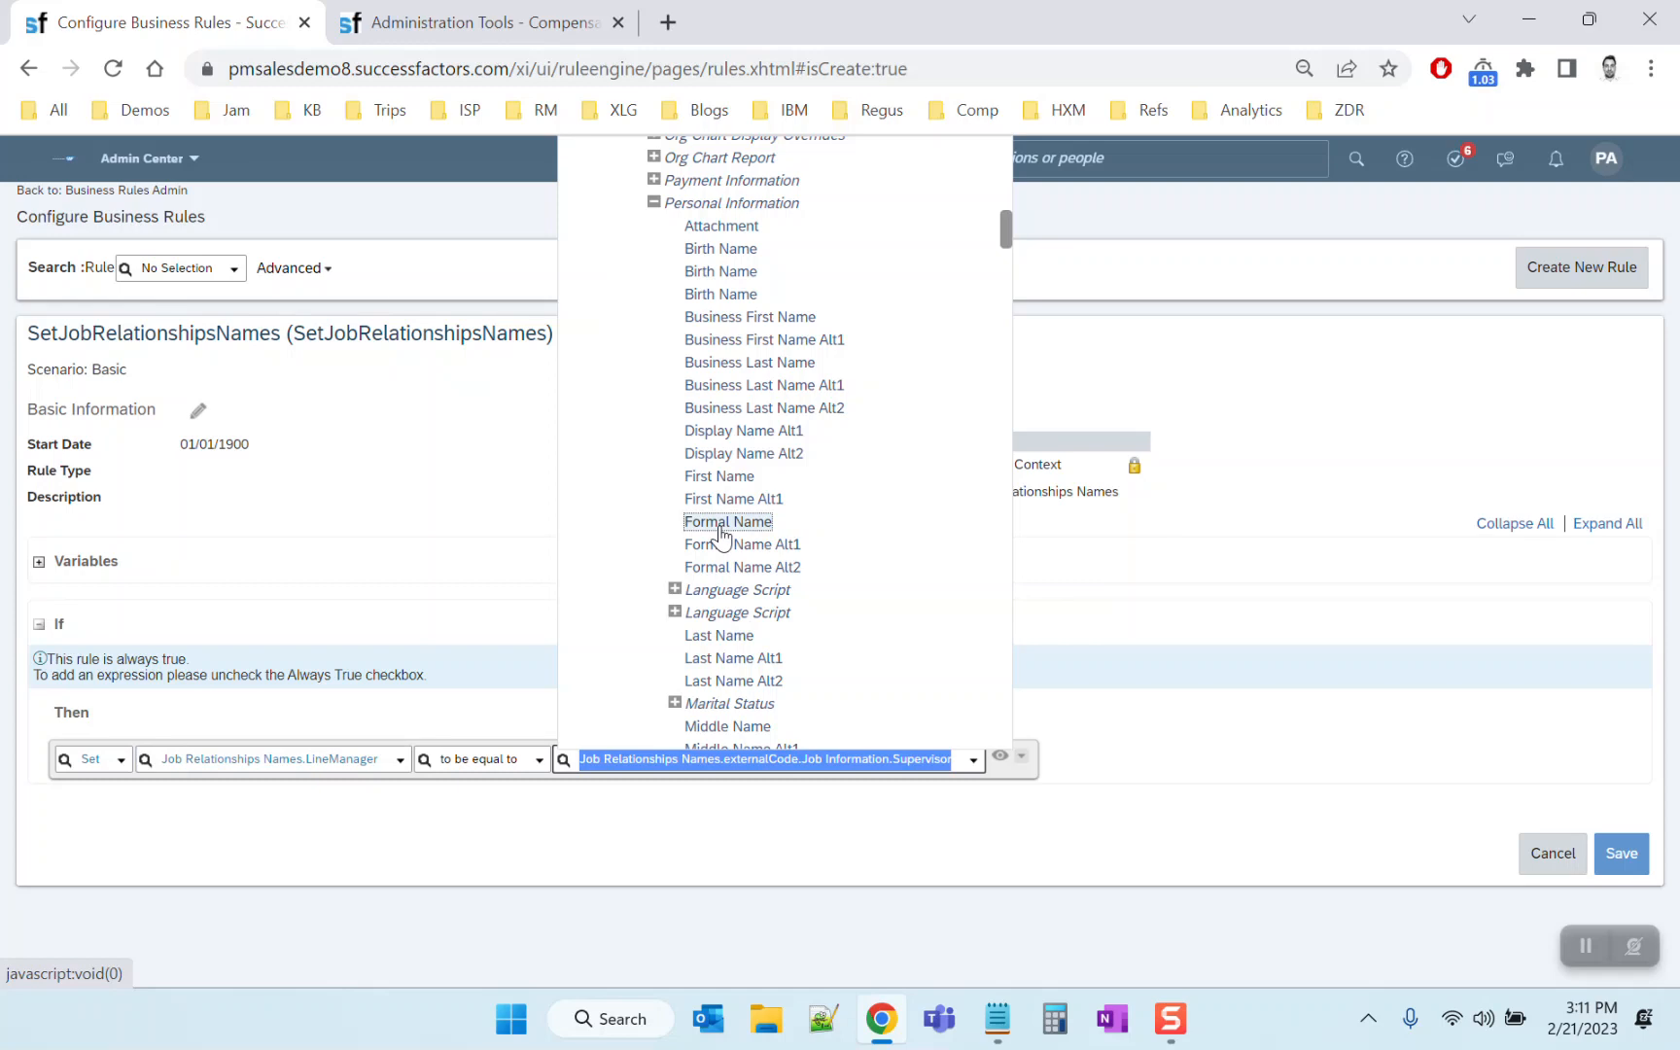
pyautogui.click(727, 522)
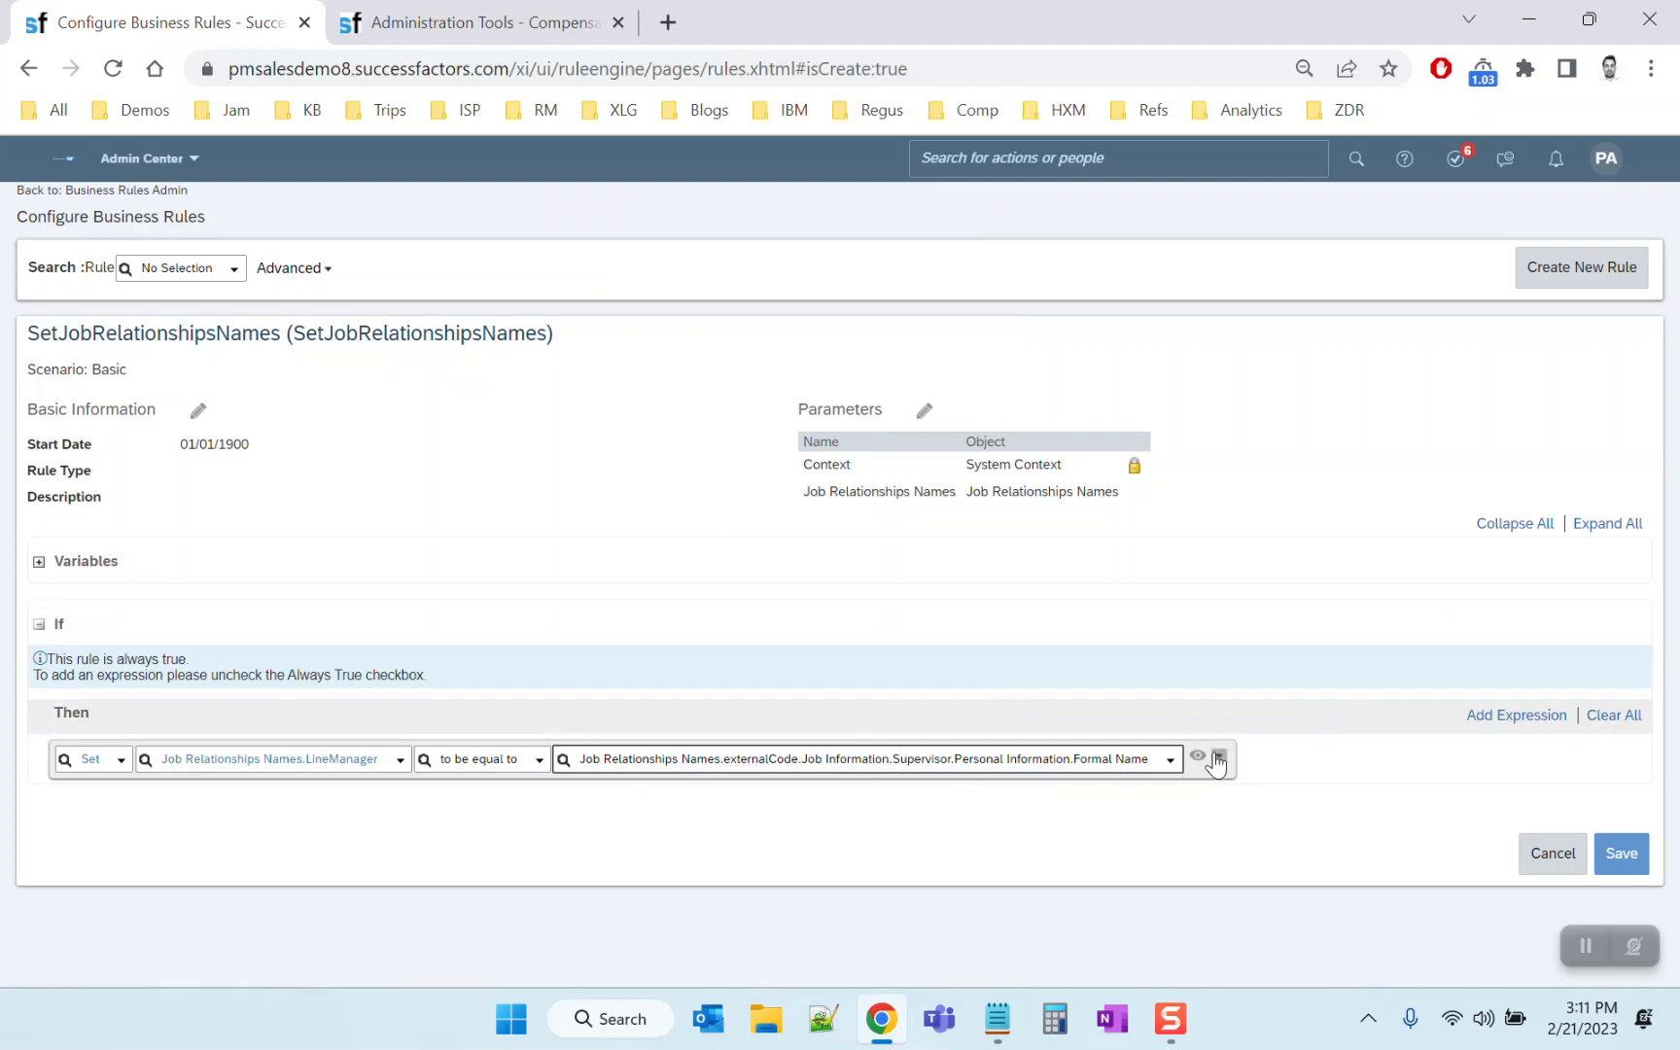
# Add a second Then expression that uses Set on Job Relationships Names.HRManager
pyautogui.click(1515, 715)
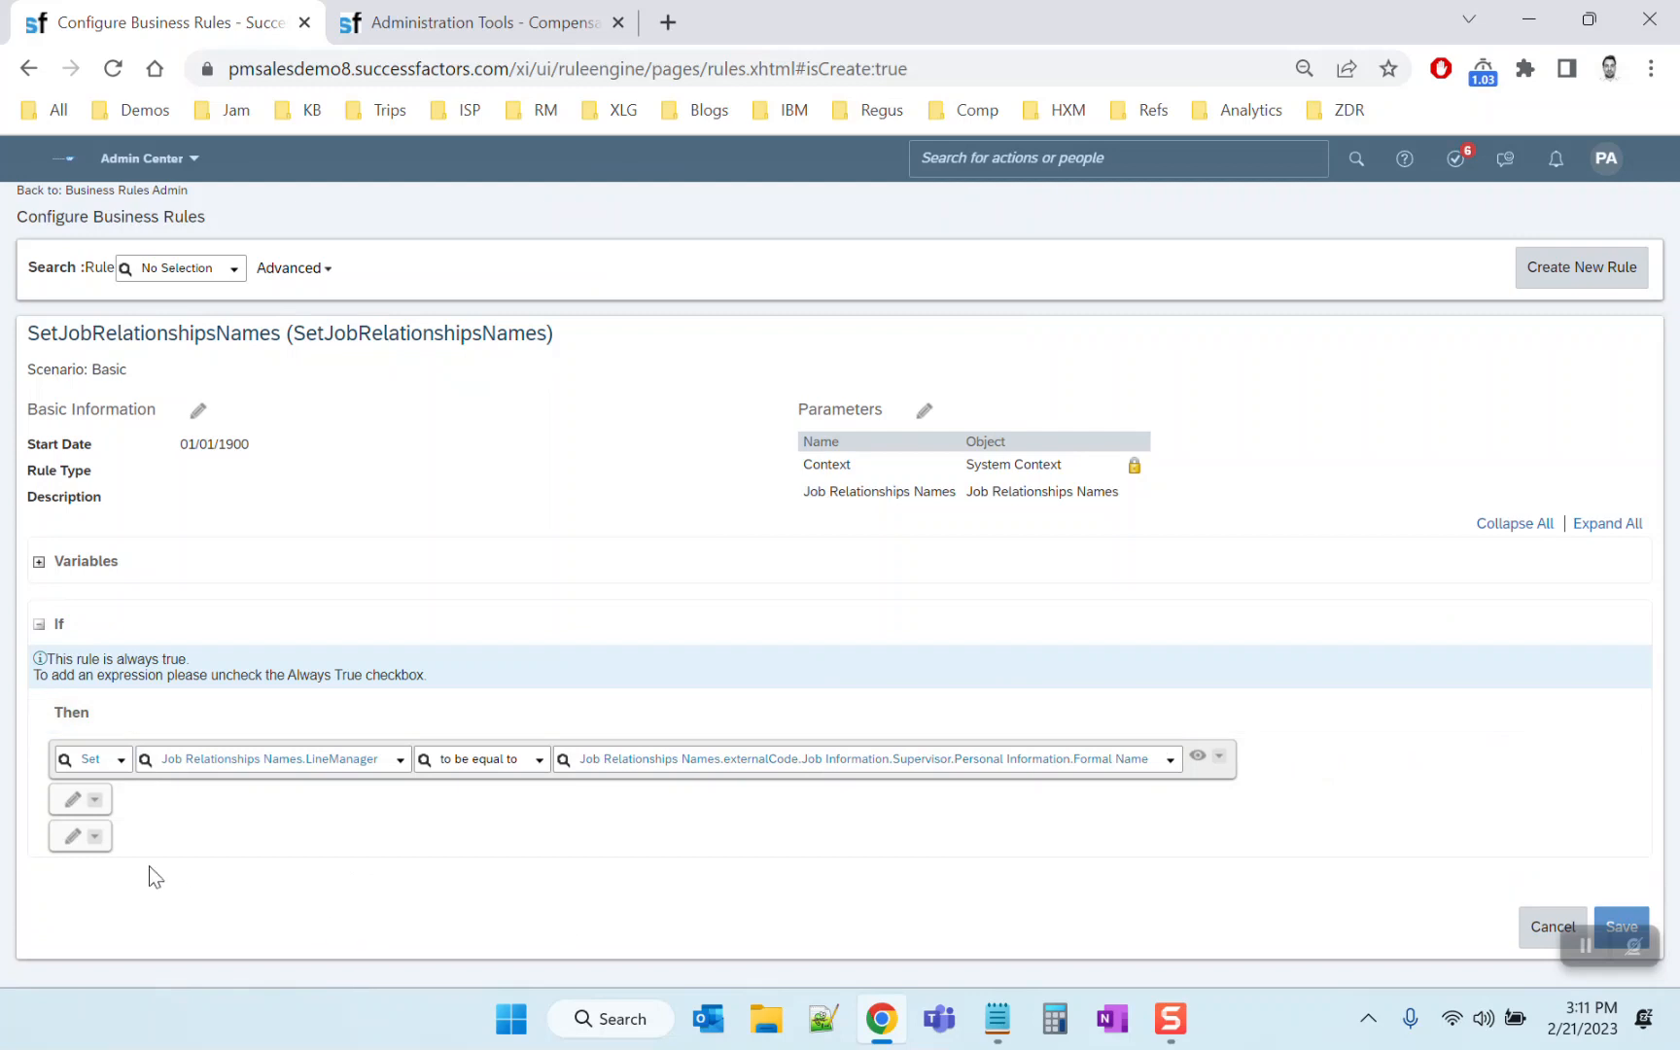
pyautogui.click(72, 799)
pyautogui.click(210, 803)
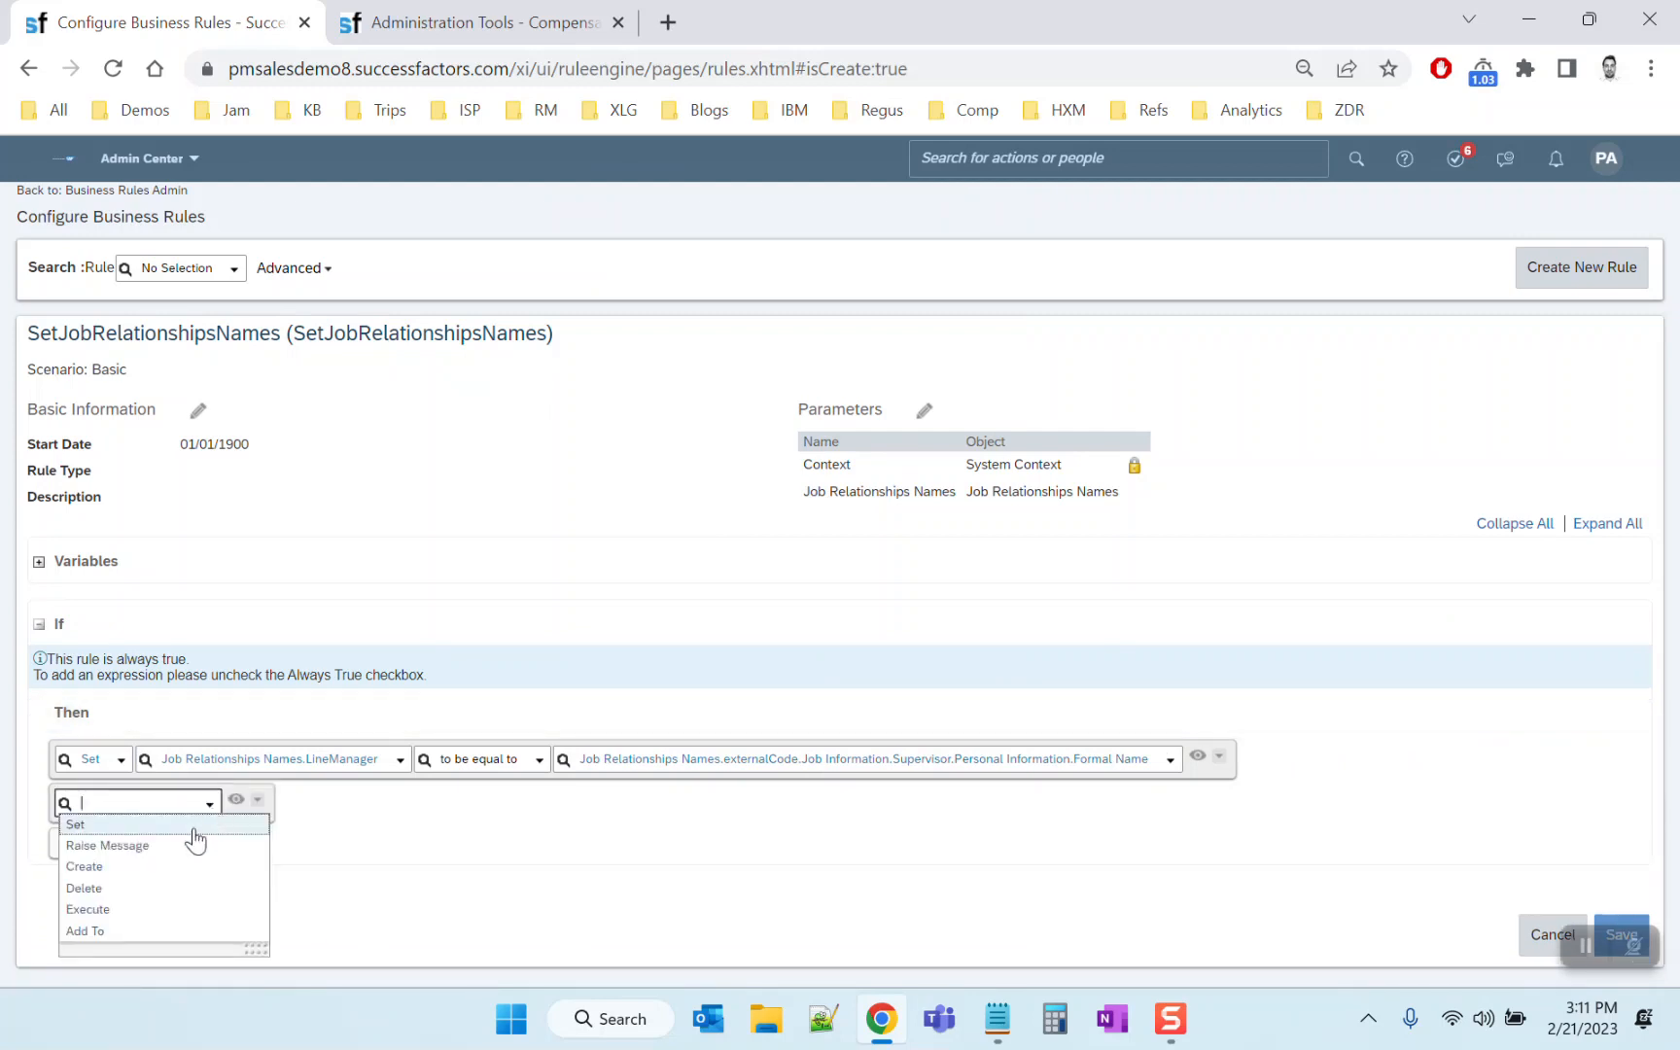
pyautogui.click(185, 824)
pyautogui.click(285, 803)
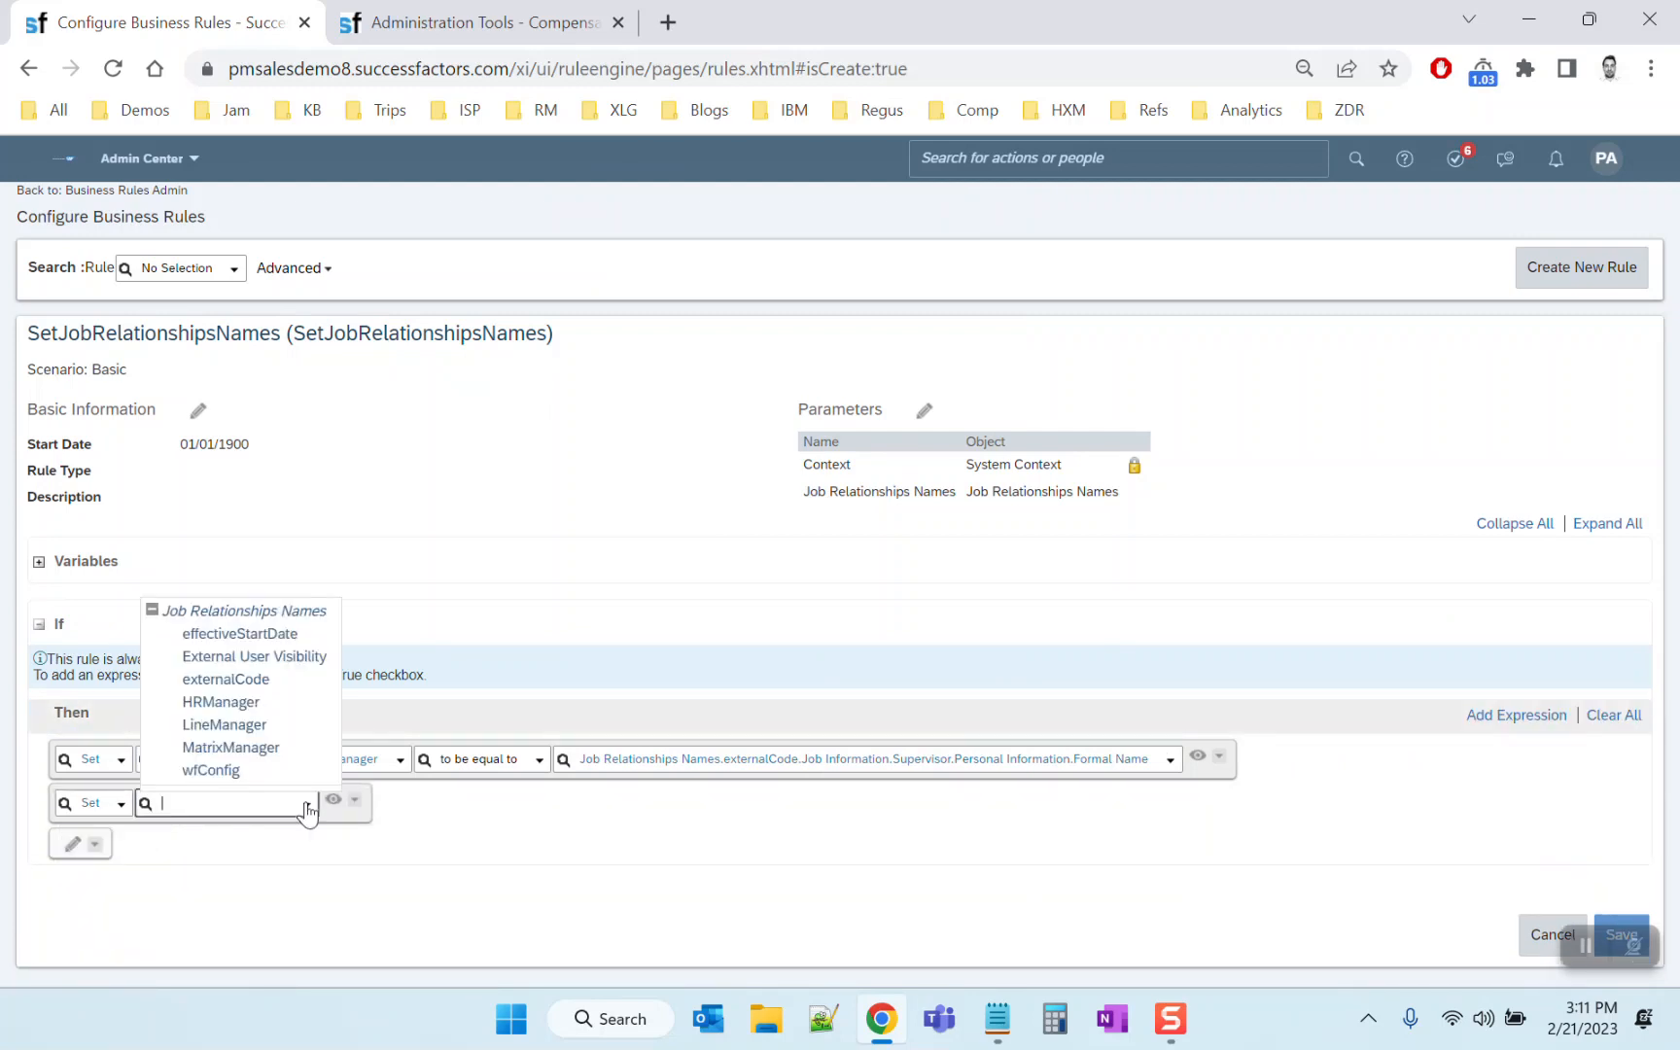
pyautogui.click(242, 702)
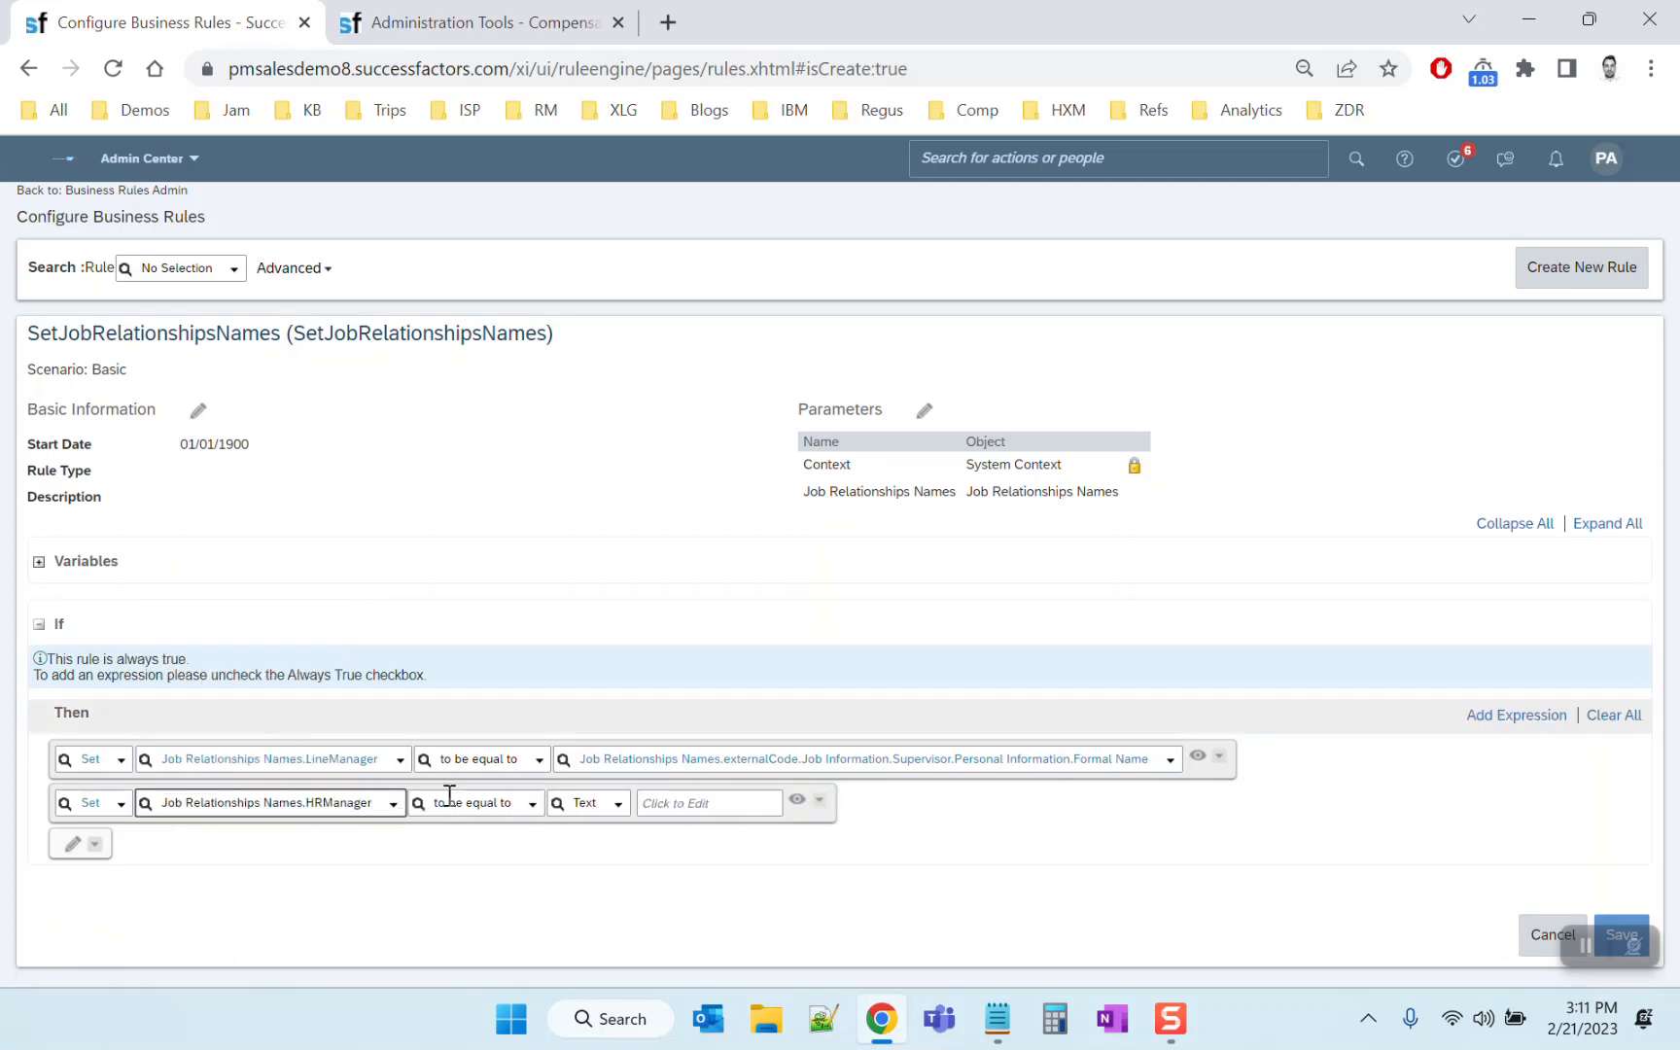
# Set HRManager equal to the Name field of Job Relationships, reached through externalCode and Employment Details
pyautogui.click(620, 809)
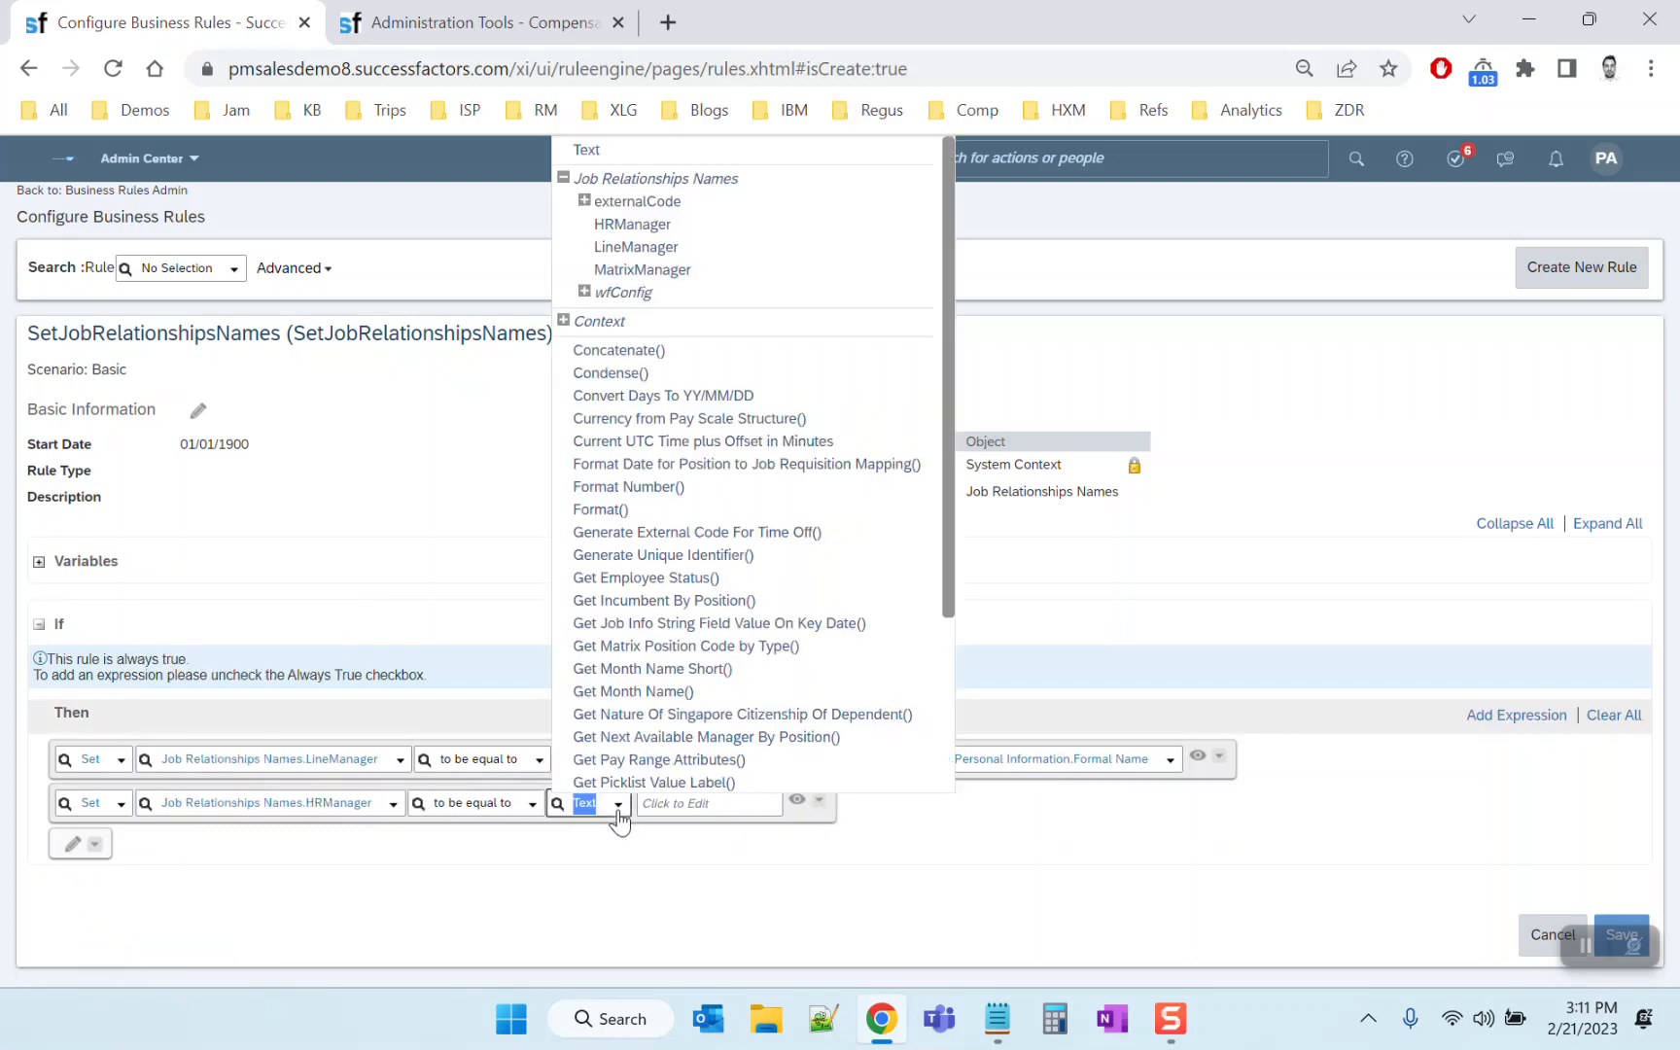
pyautogui.click(585, 201)
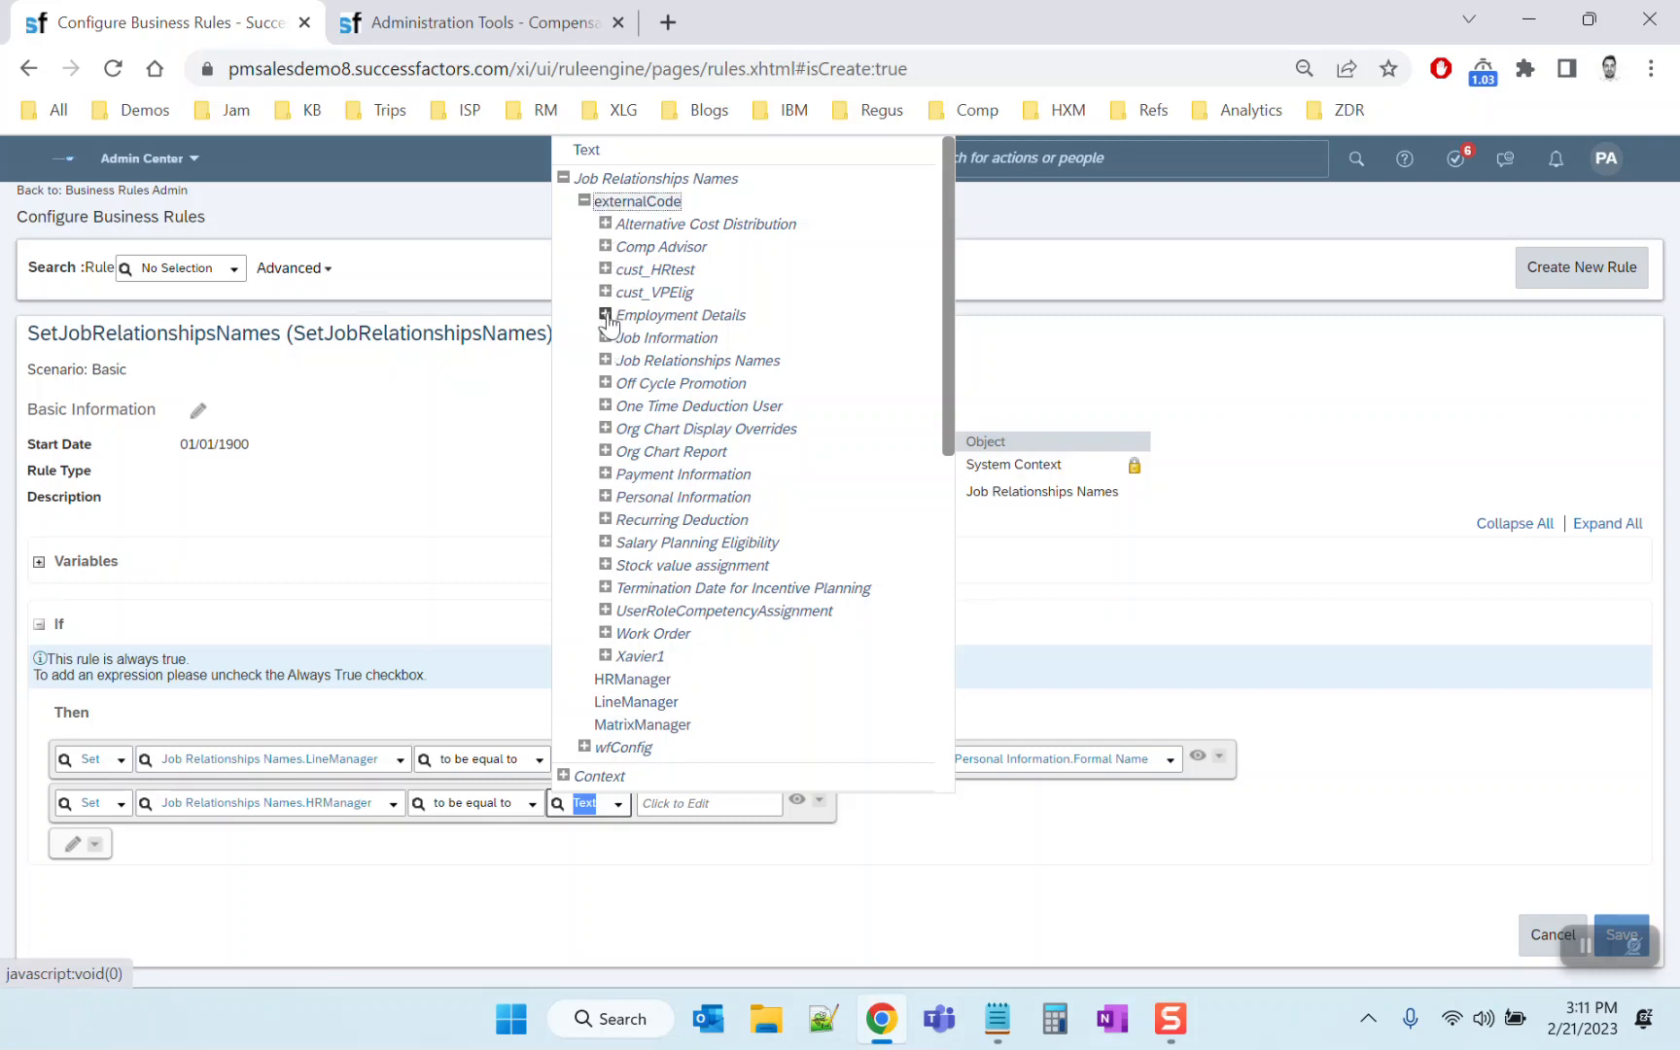
pyautogui.click(605, 315)
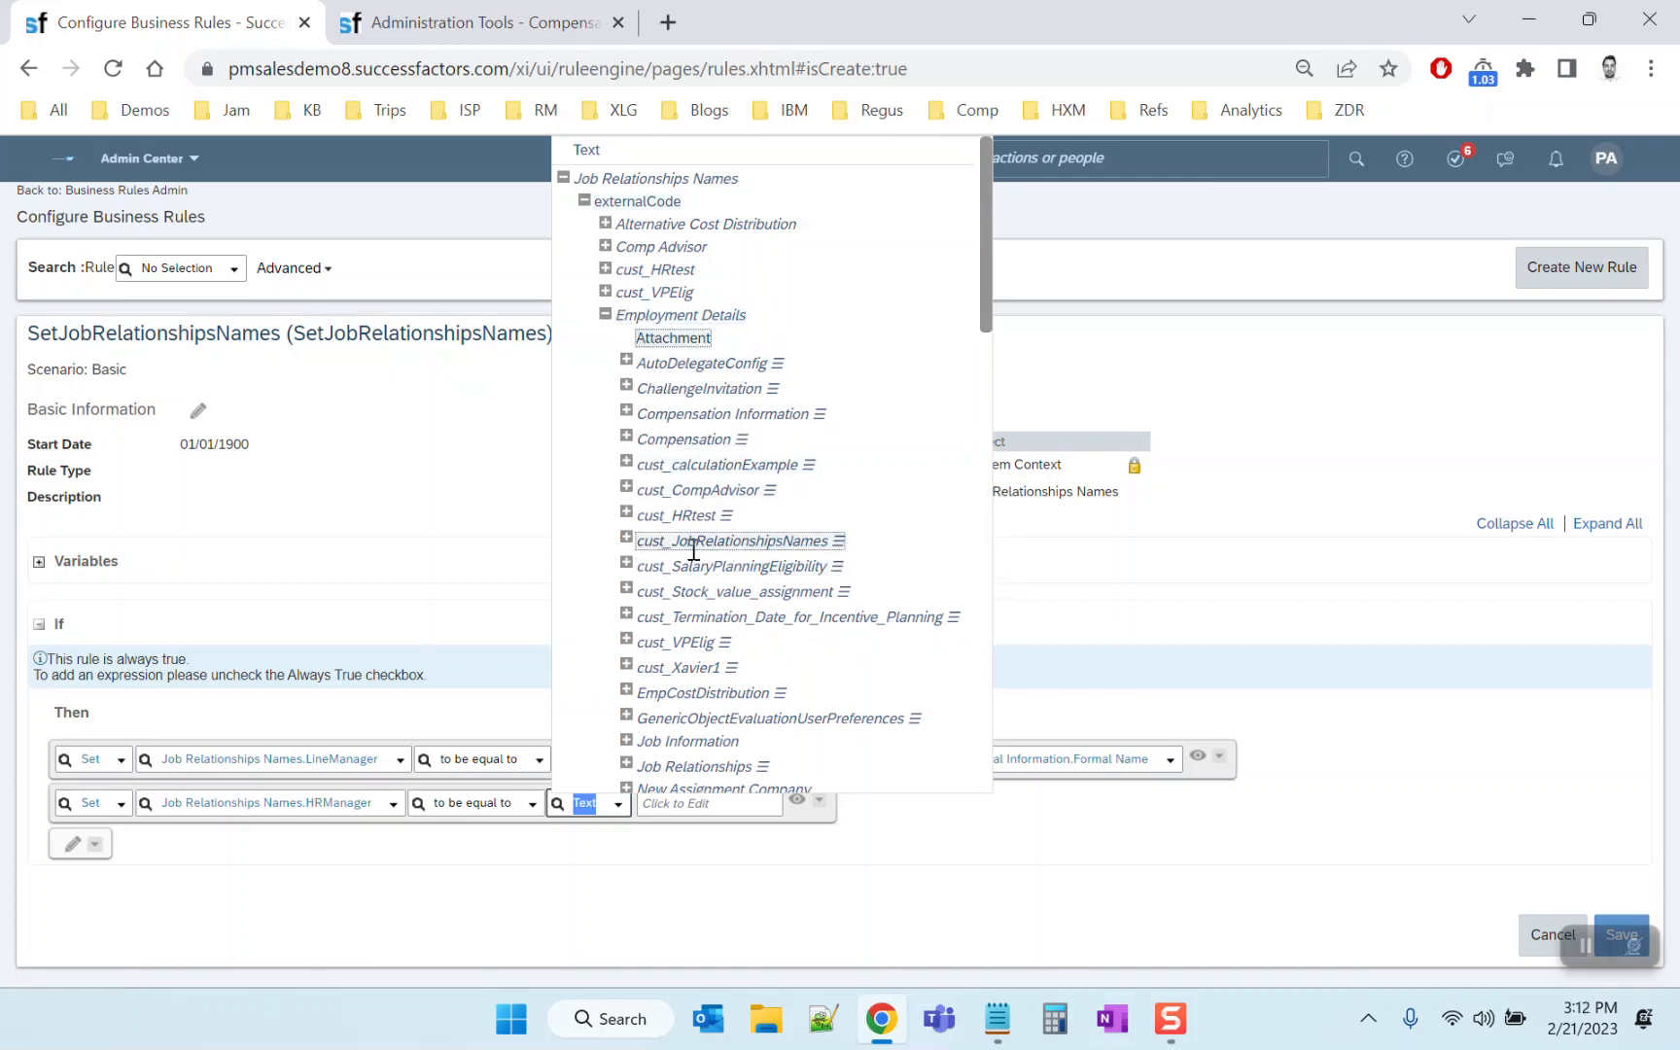
pyautogui.scroll(-4, 921, 525)
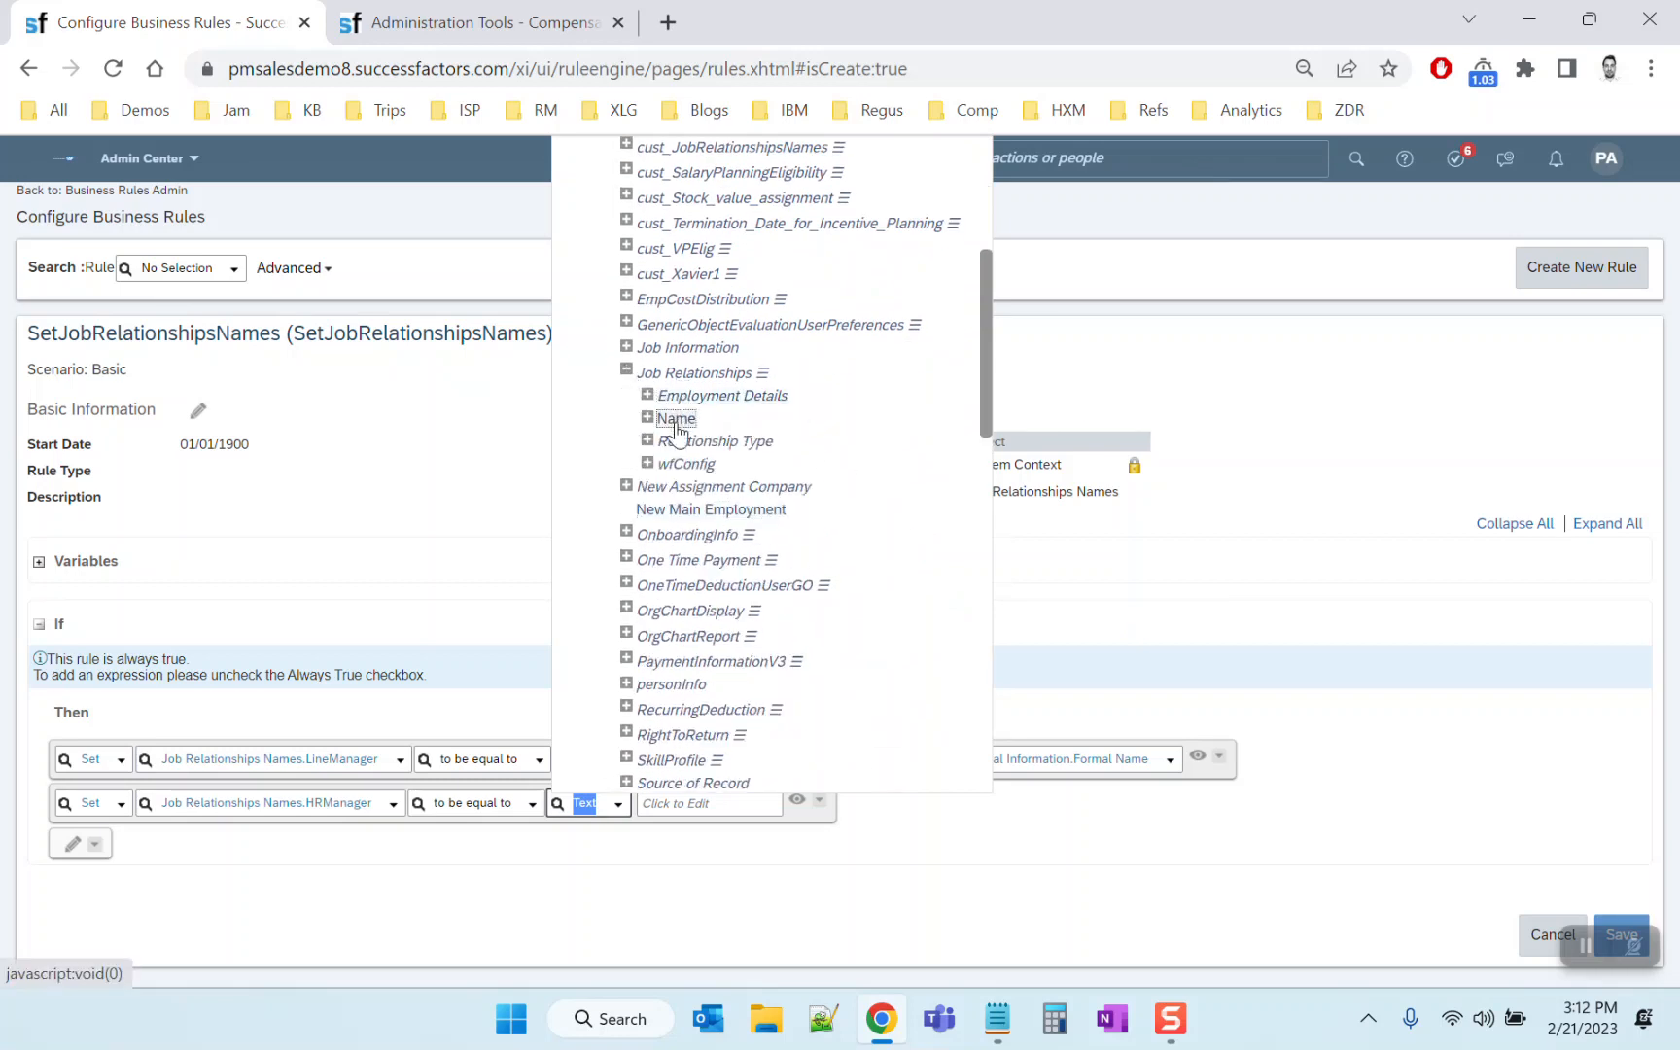
pyautogui.click(676, 419)
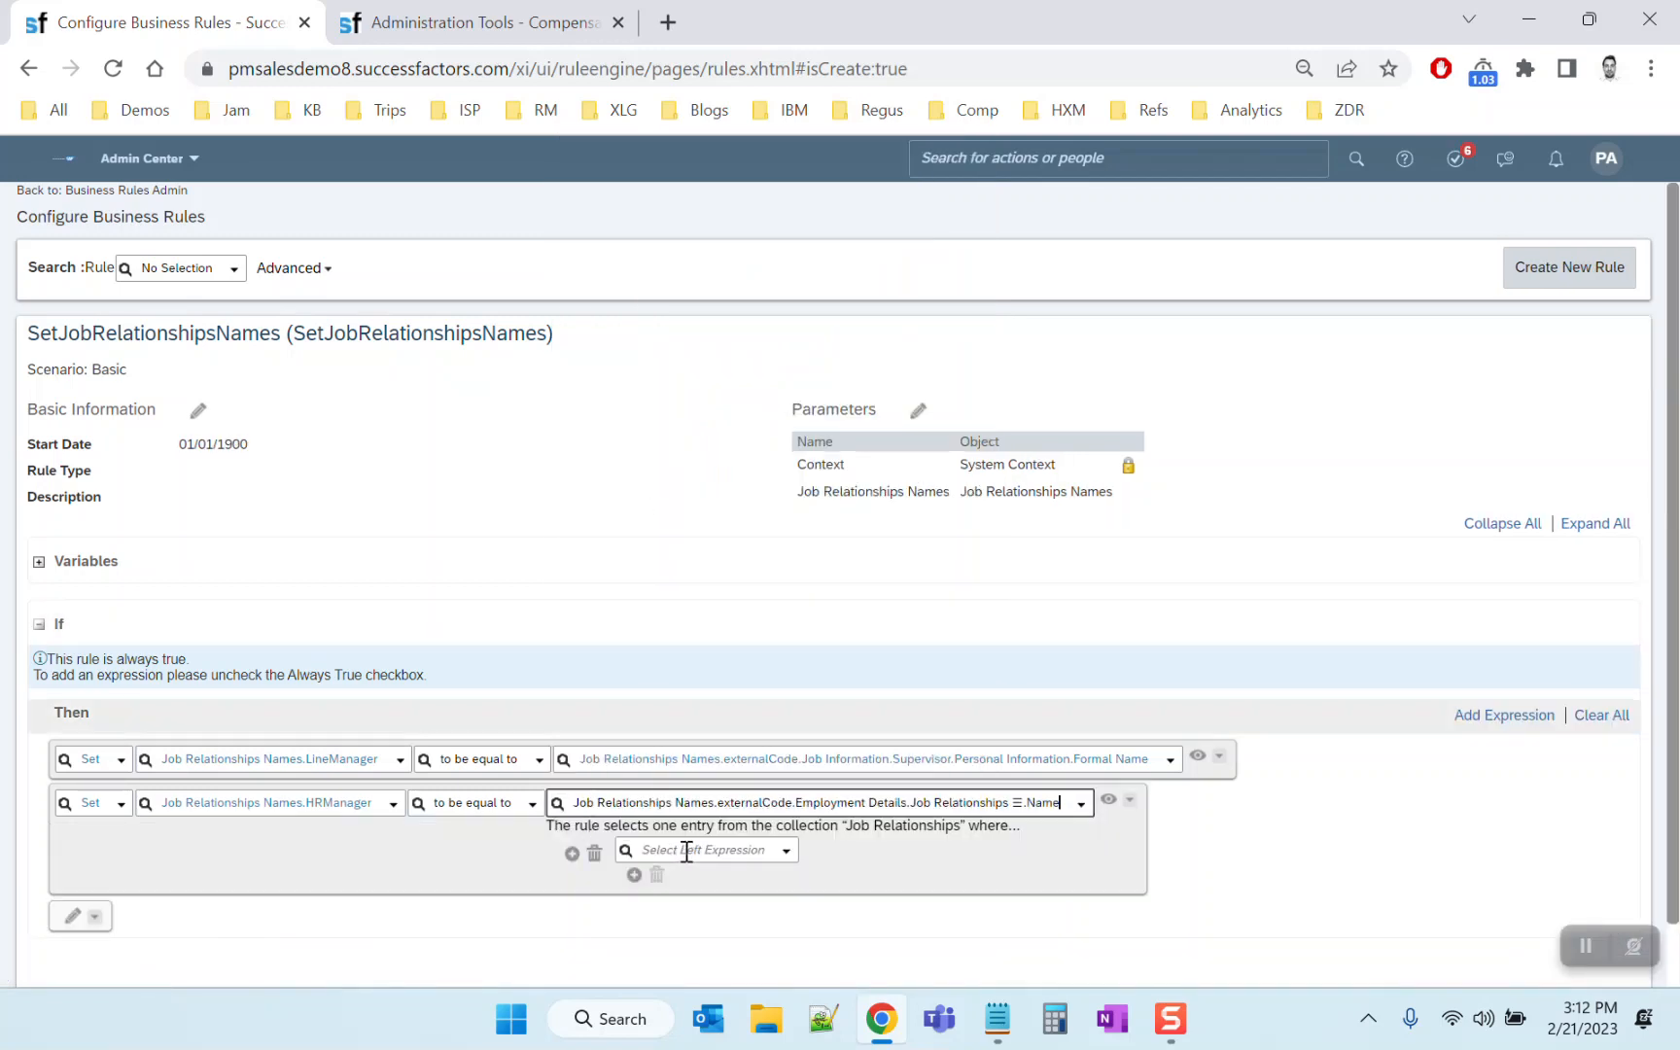
# Restrict the HRManager lookup to the entry whose Relationship Type is equal to the value HR Business Partner (hr manager)
pyautogui.click(784, 852)
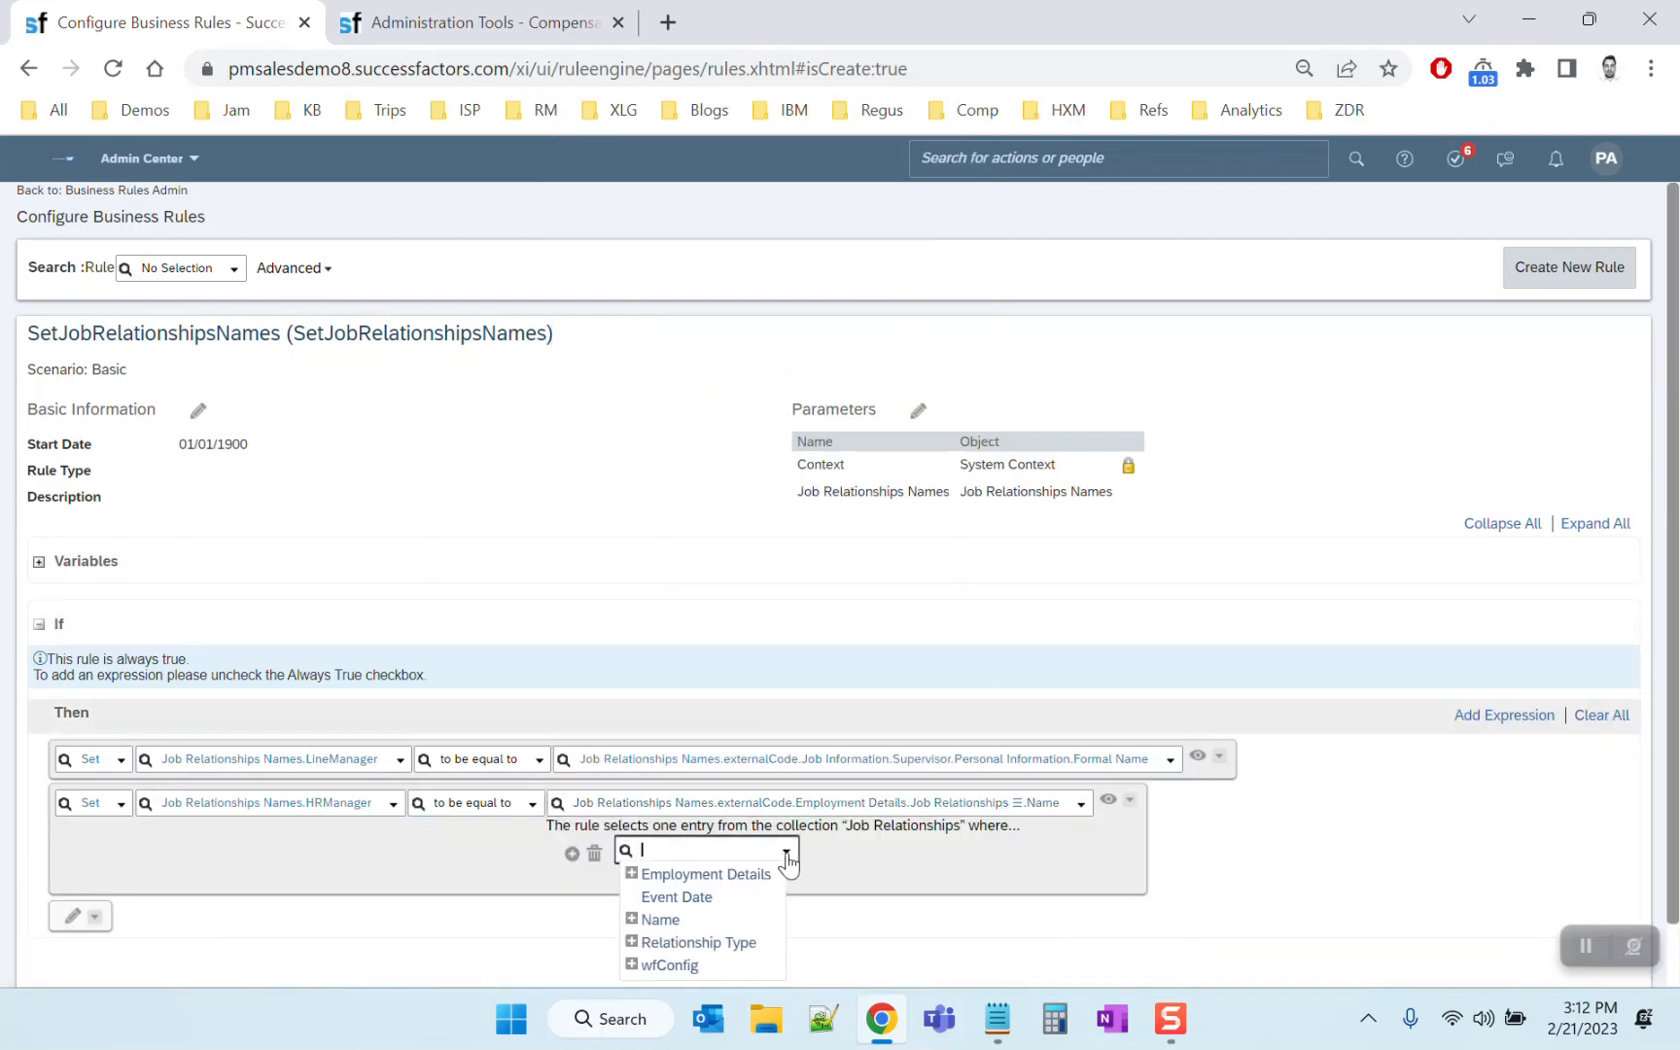
pyautogui.click(669, 942)
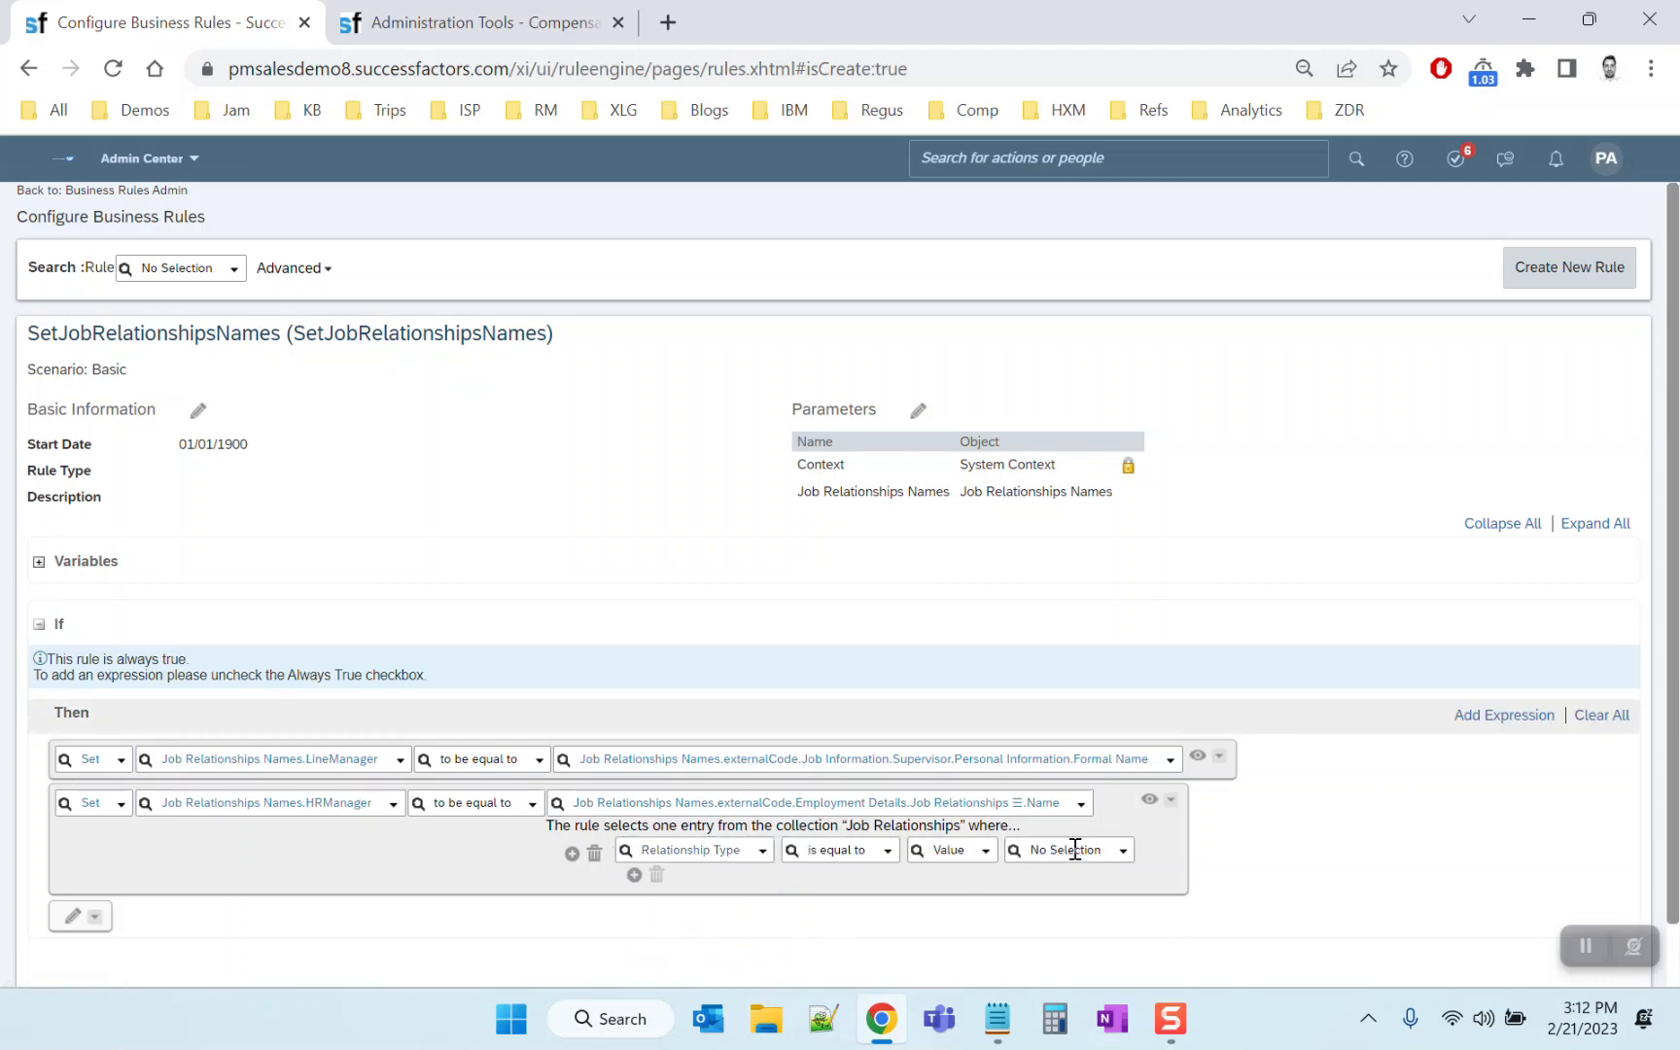
pyautogui.click(1123, 853)
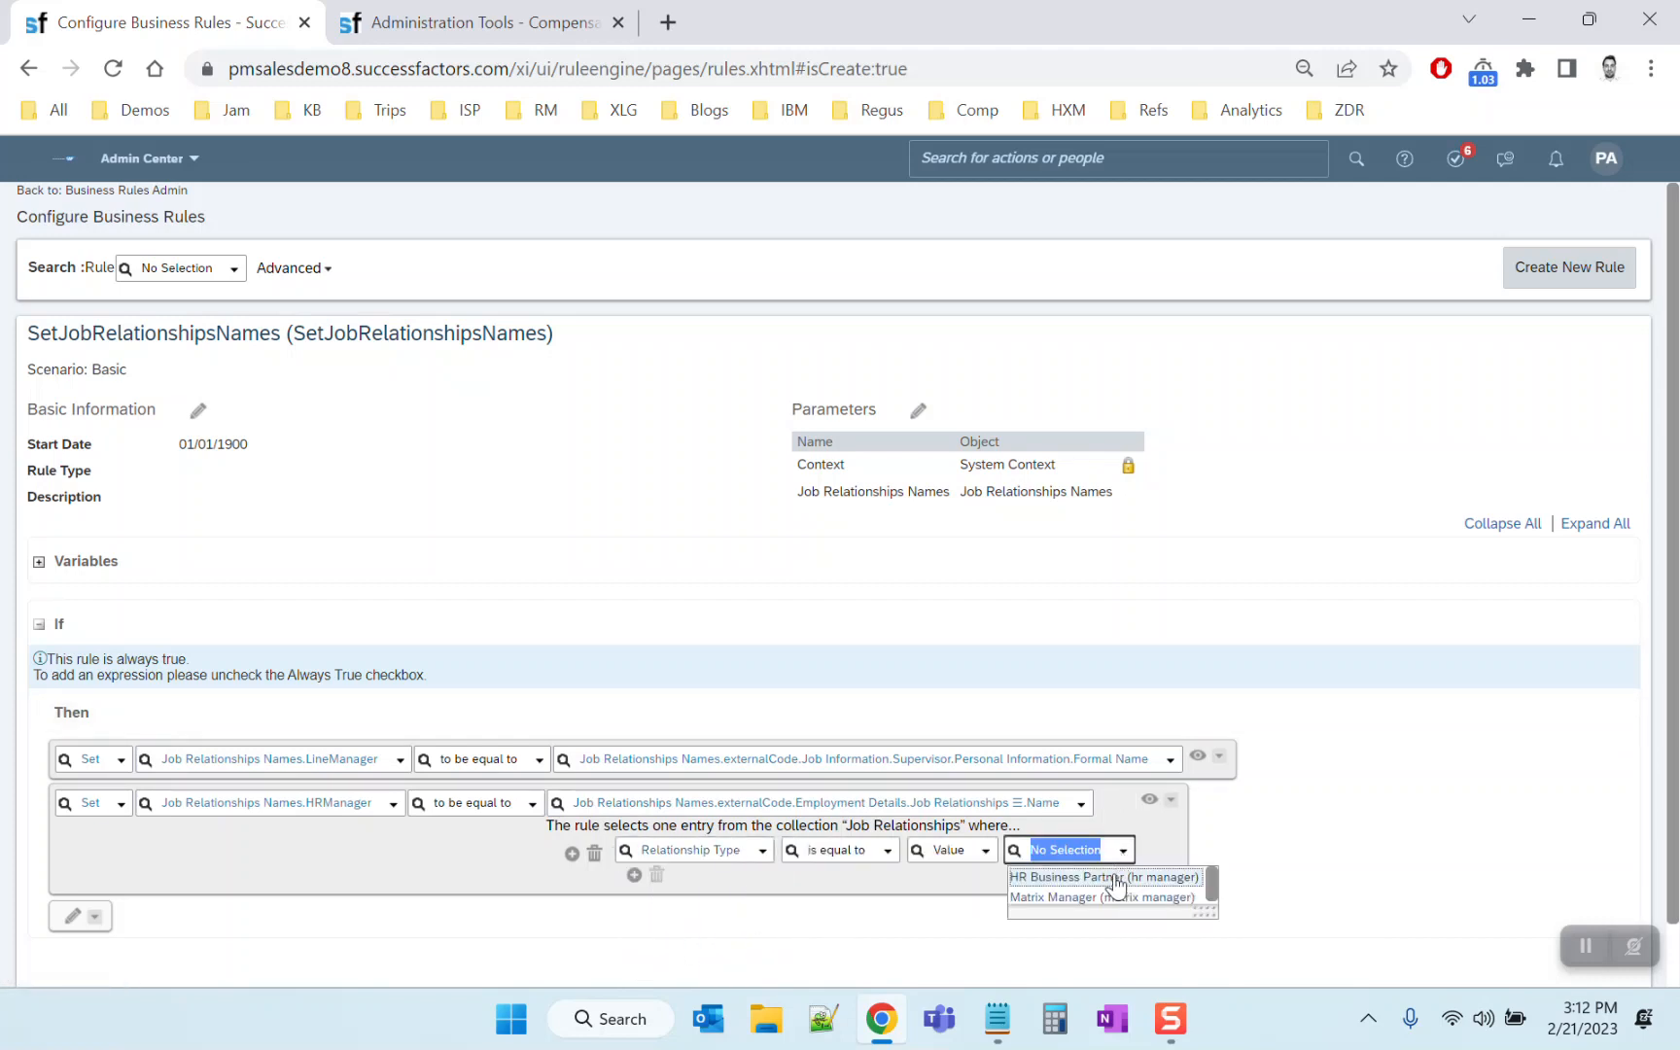
pyautogui.click(1119, 887)
# Add a third Then expression that uses Set on Job Relationships Names.MatrixManager
pyautogui.moveTo(1673, 781); pyautogui.dragTo(1678, 878)
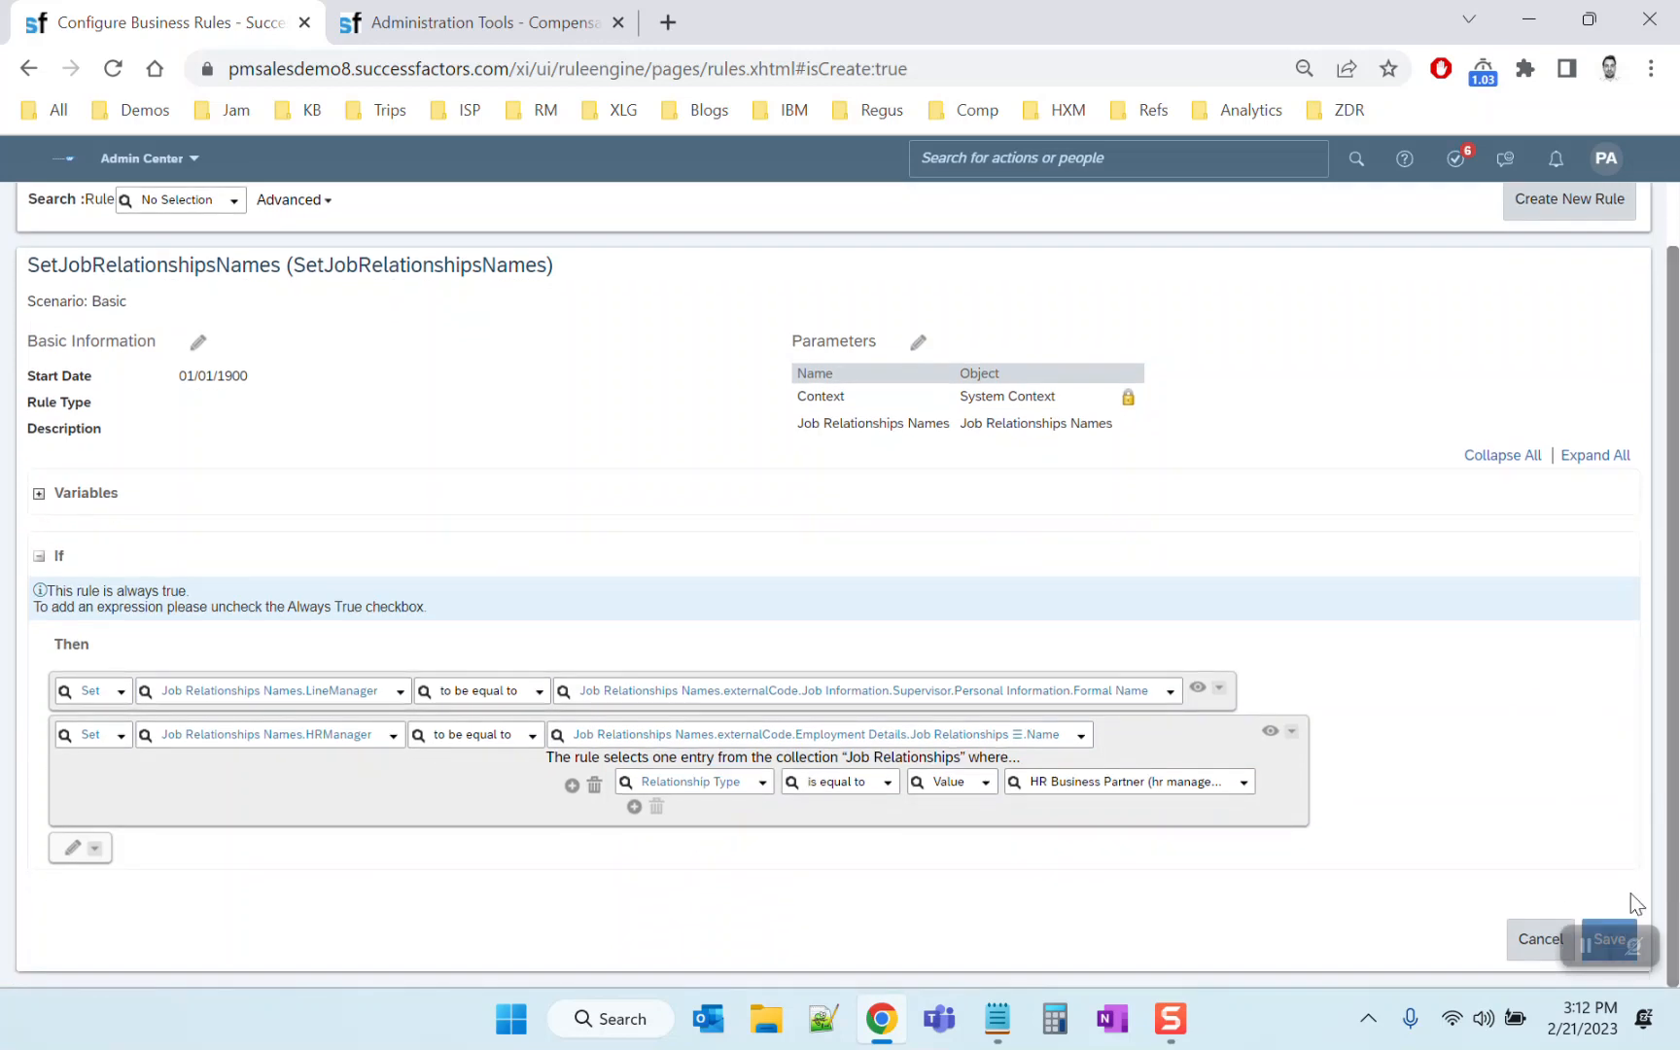
pyautogui.click(84, 855)
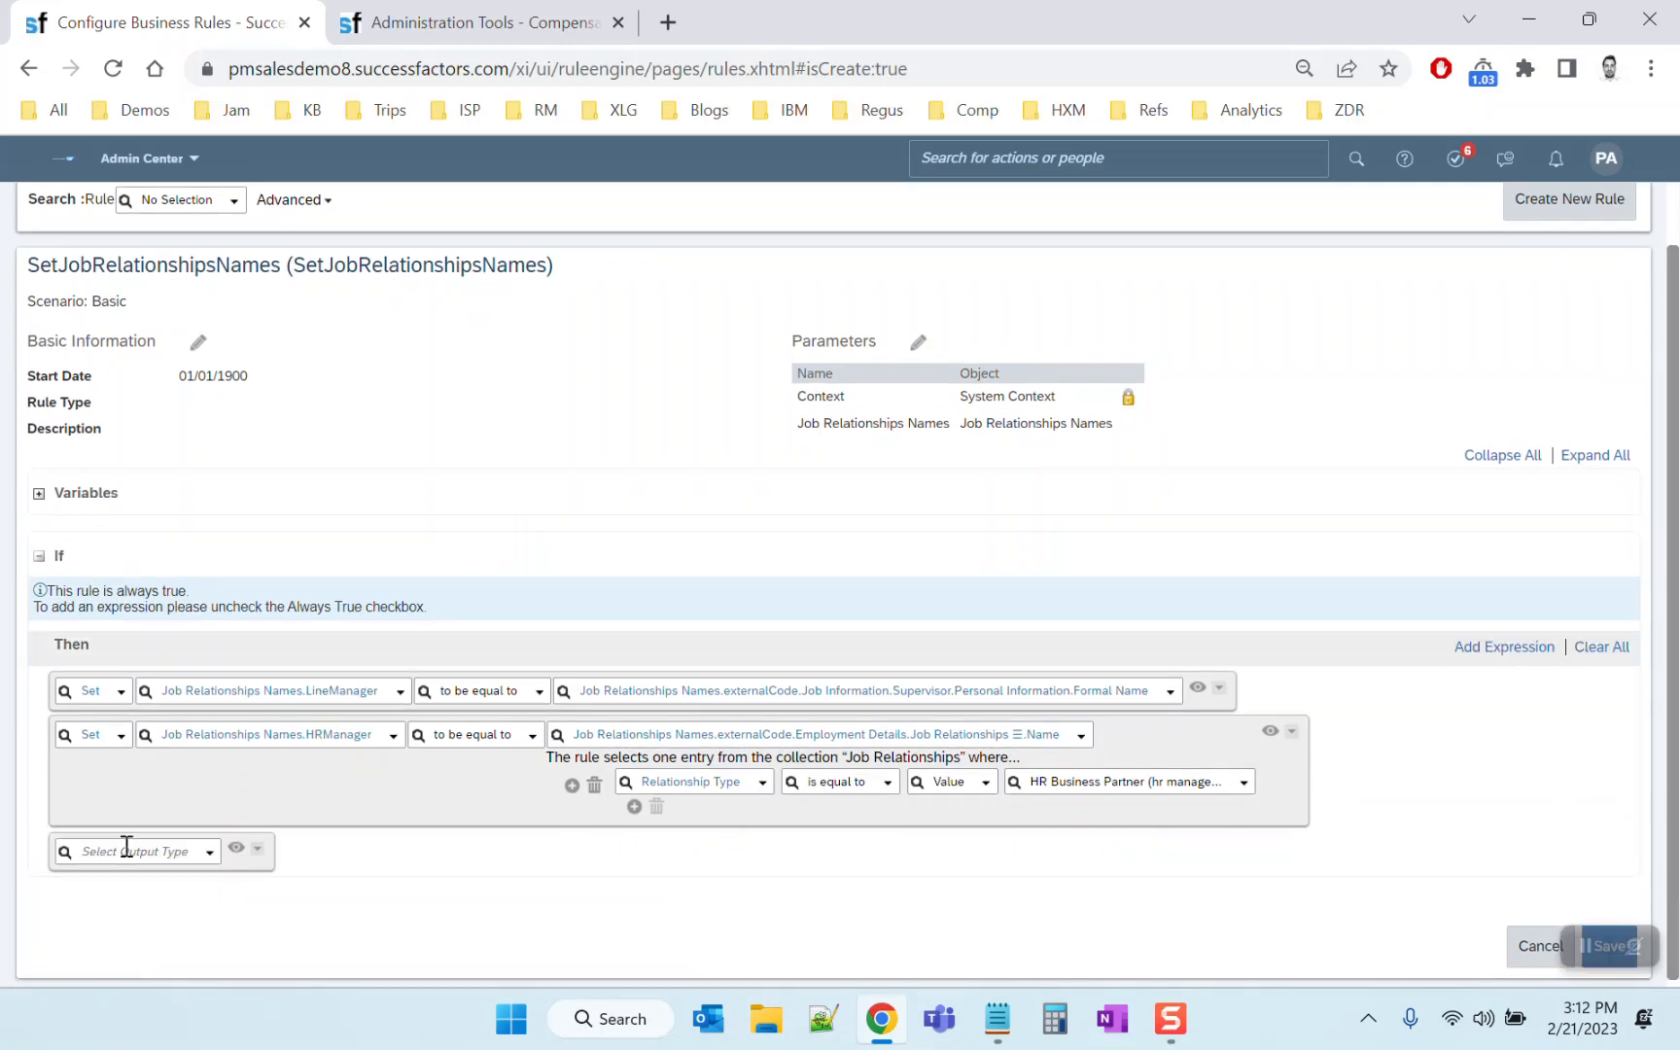
pyautogui.click(210, 866)
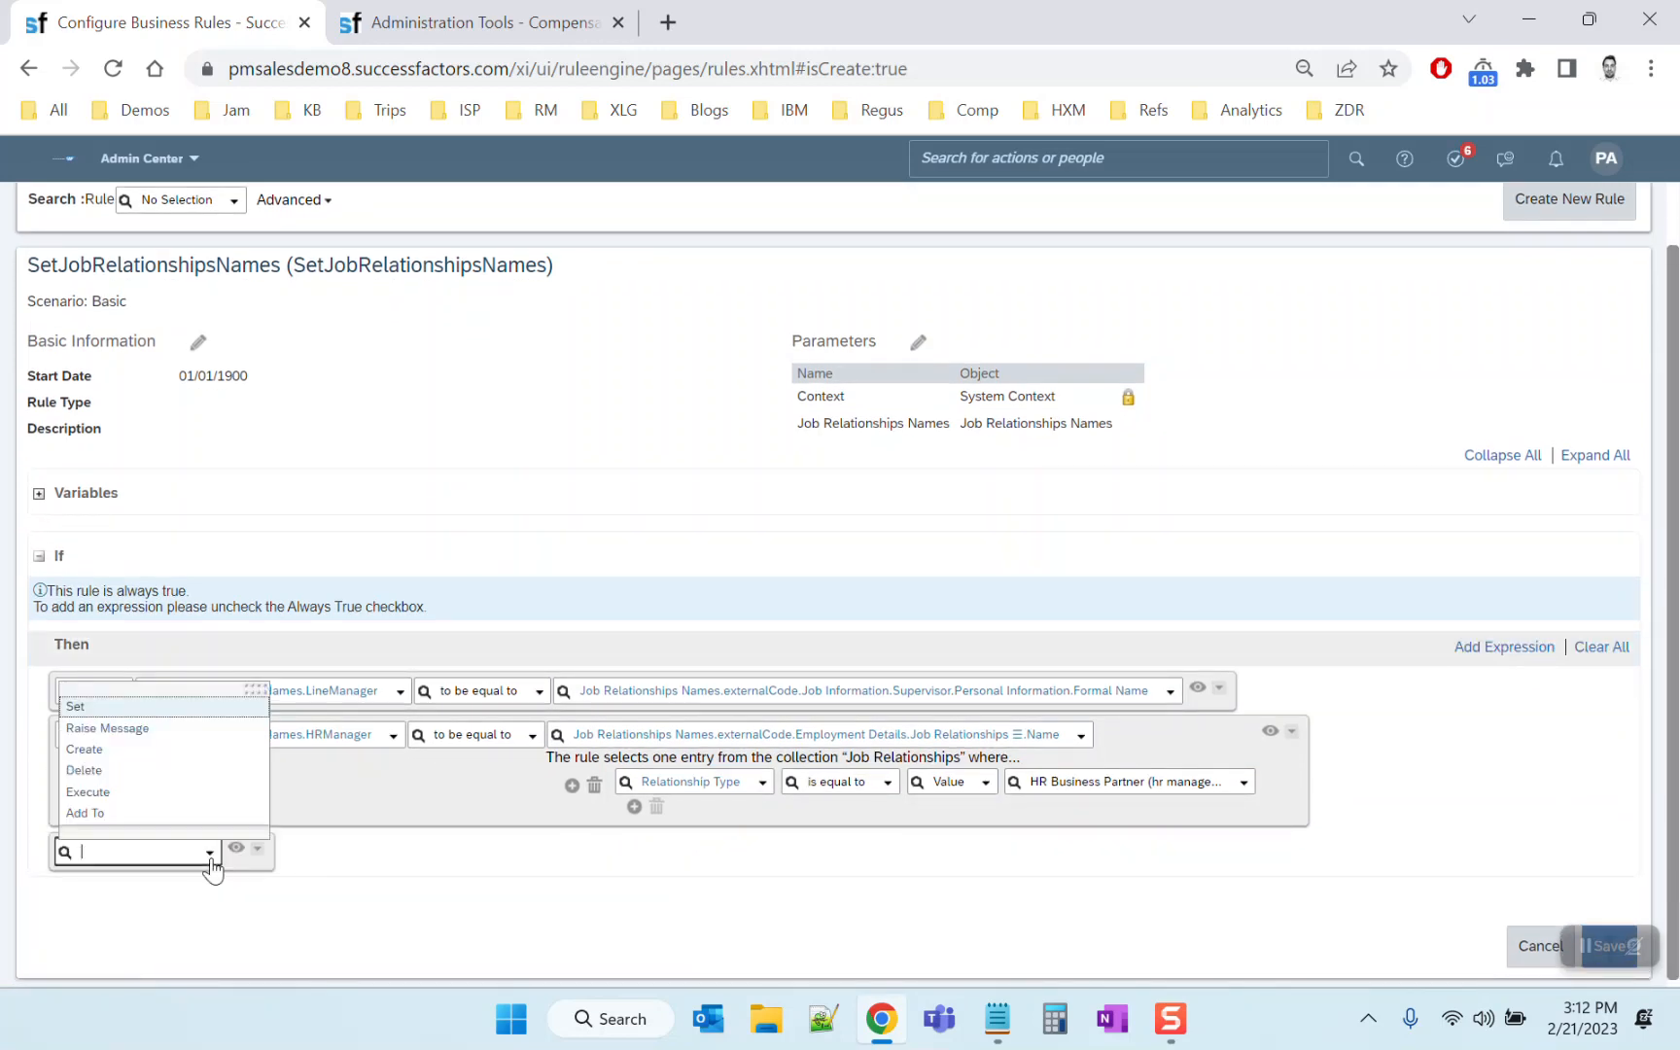
pyautogui.click(121, 706)
pyautogui.click(301, 855)
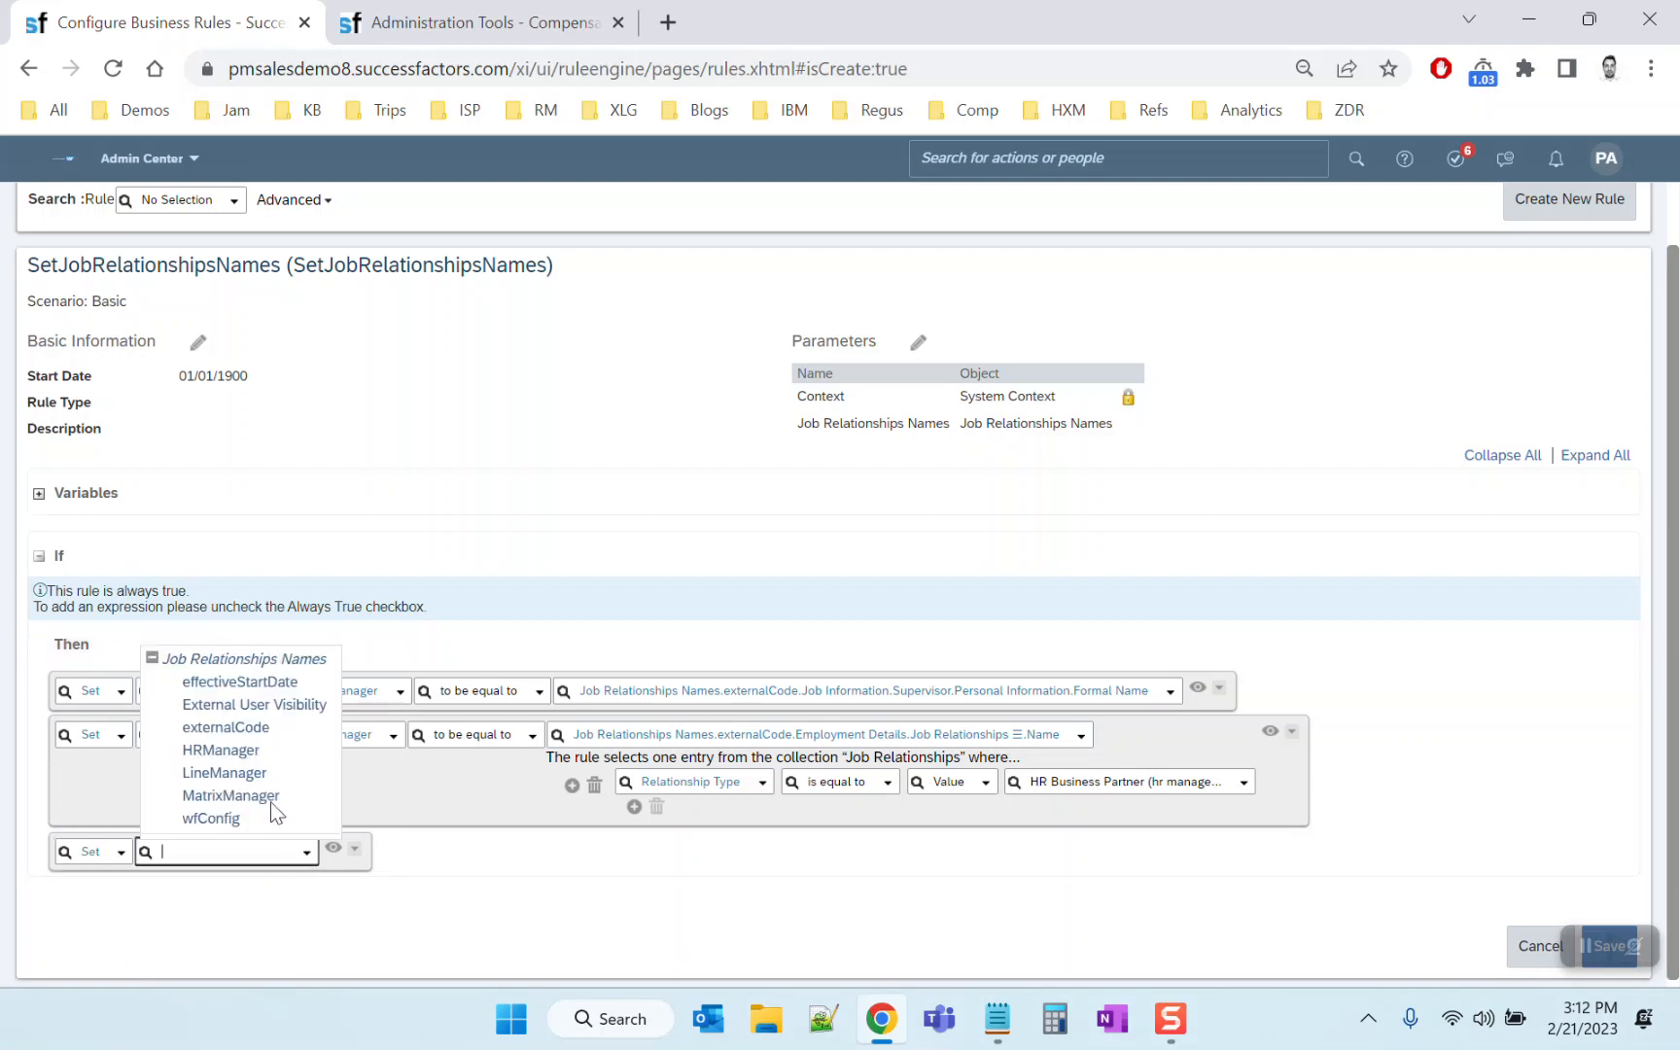
pyautogui.click(229, 796)
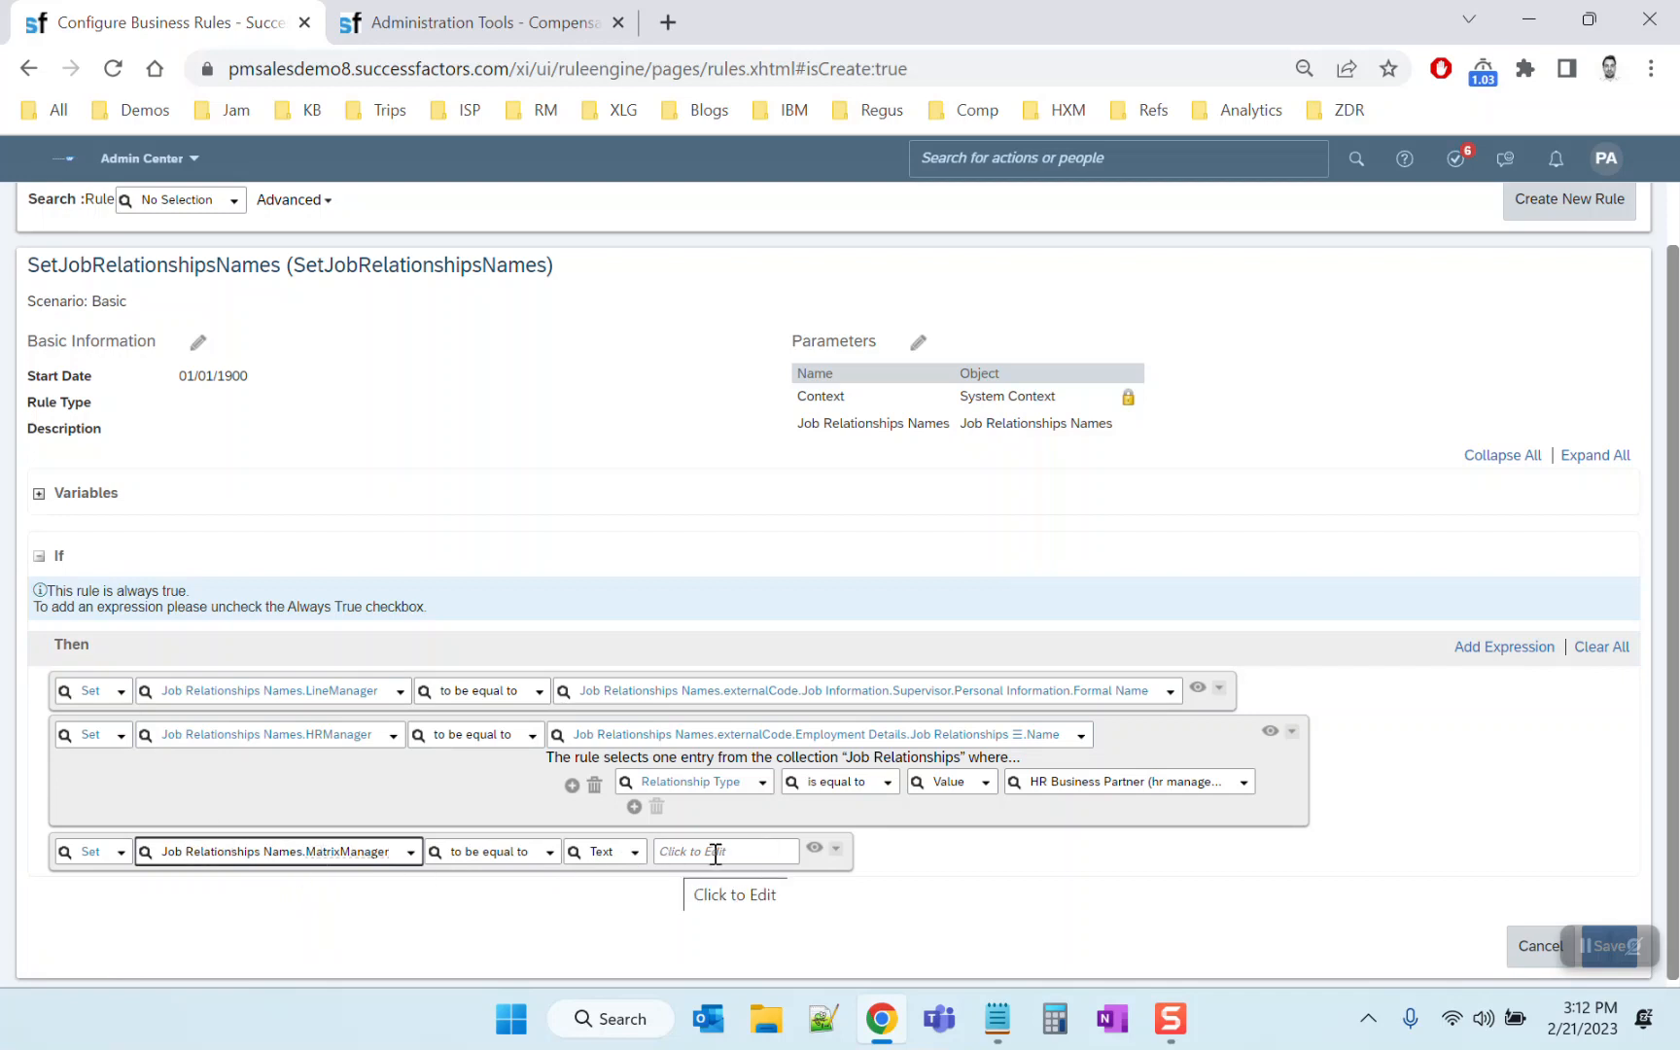
# Set MatrixManager equal to the Name field of Job Relationships, reached through externalCode and Employment Details
pyautogui.click(635, 856)
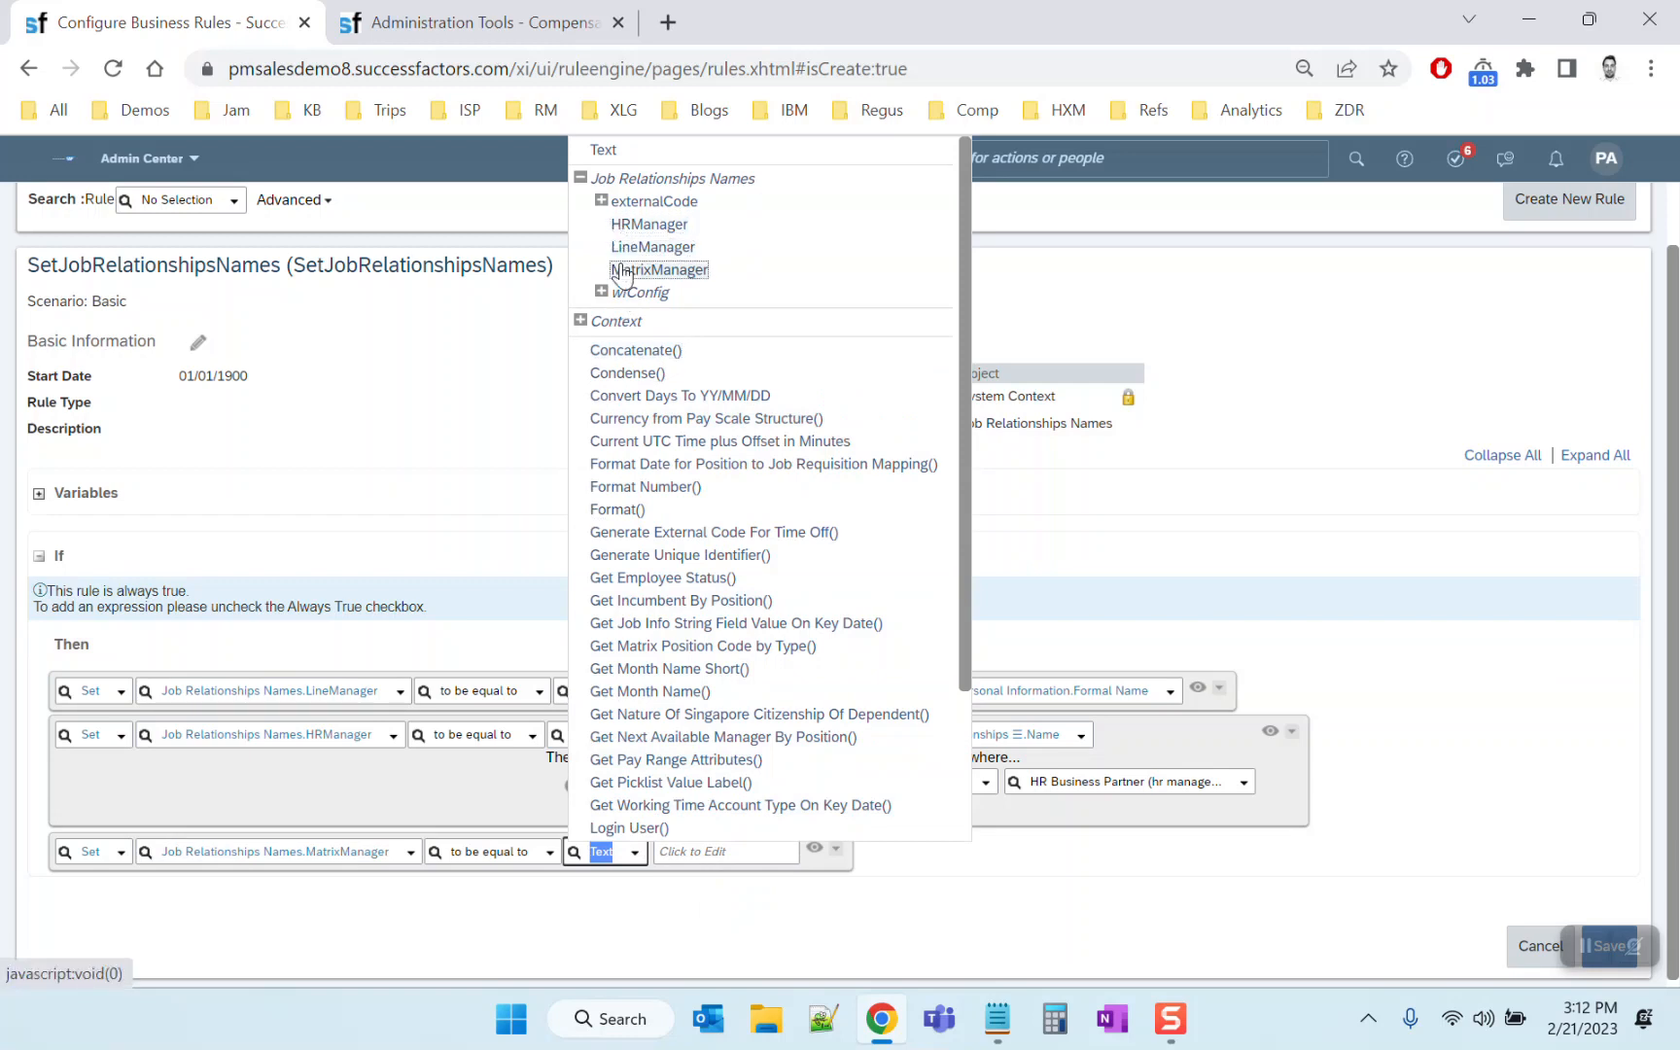
pyautogui.click(613, 200)
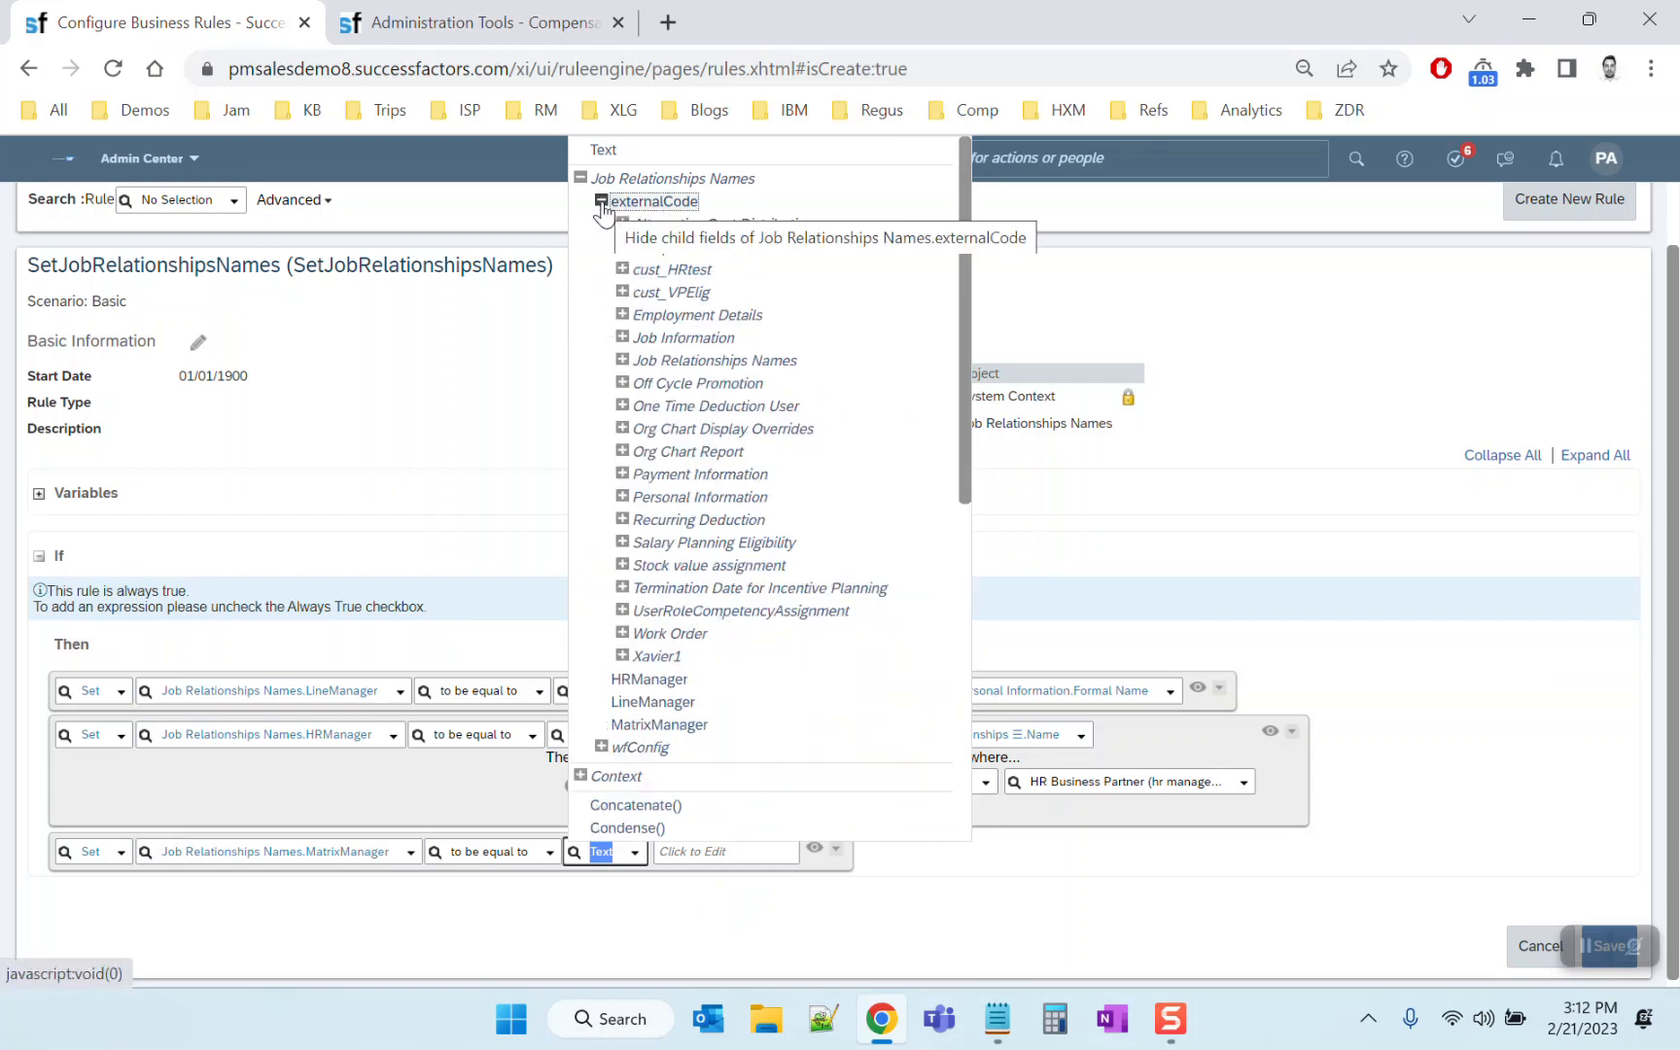
pyautogui.click(623, 314)
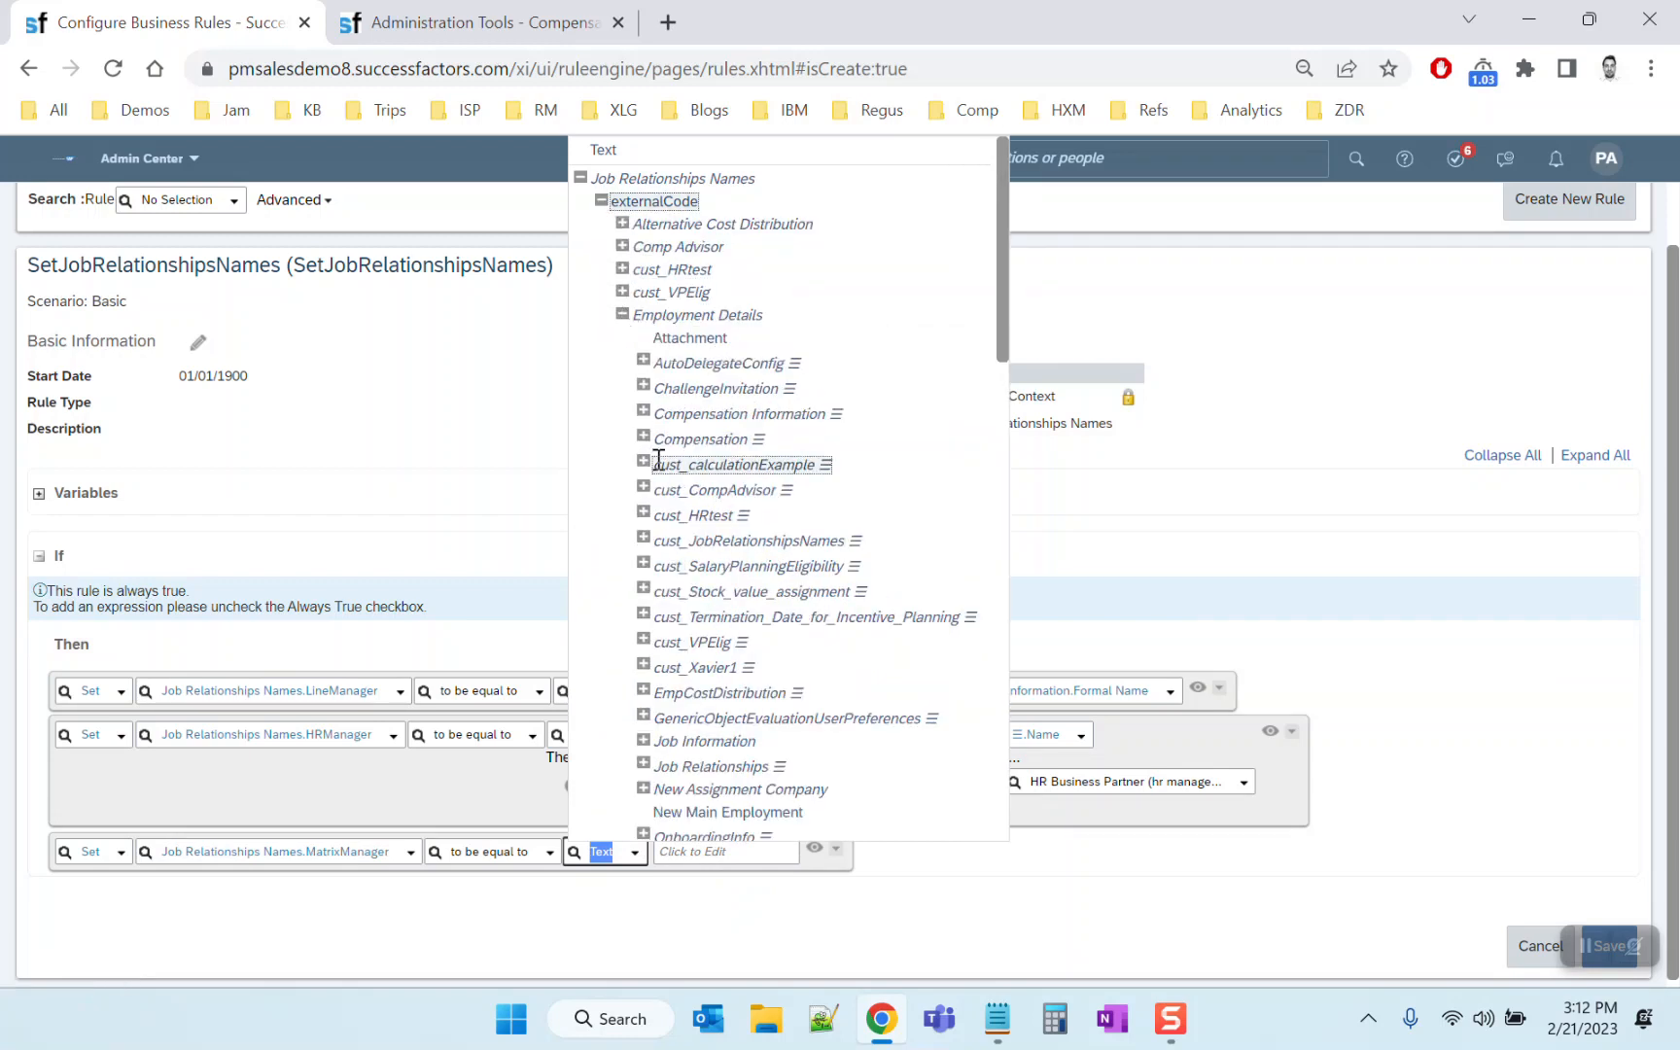
pyautogui.scroll(-3, 665, 538)
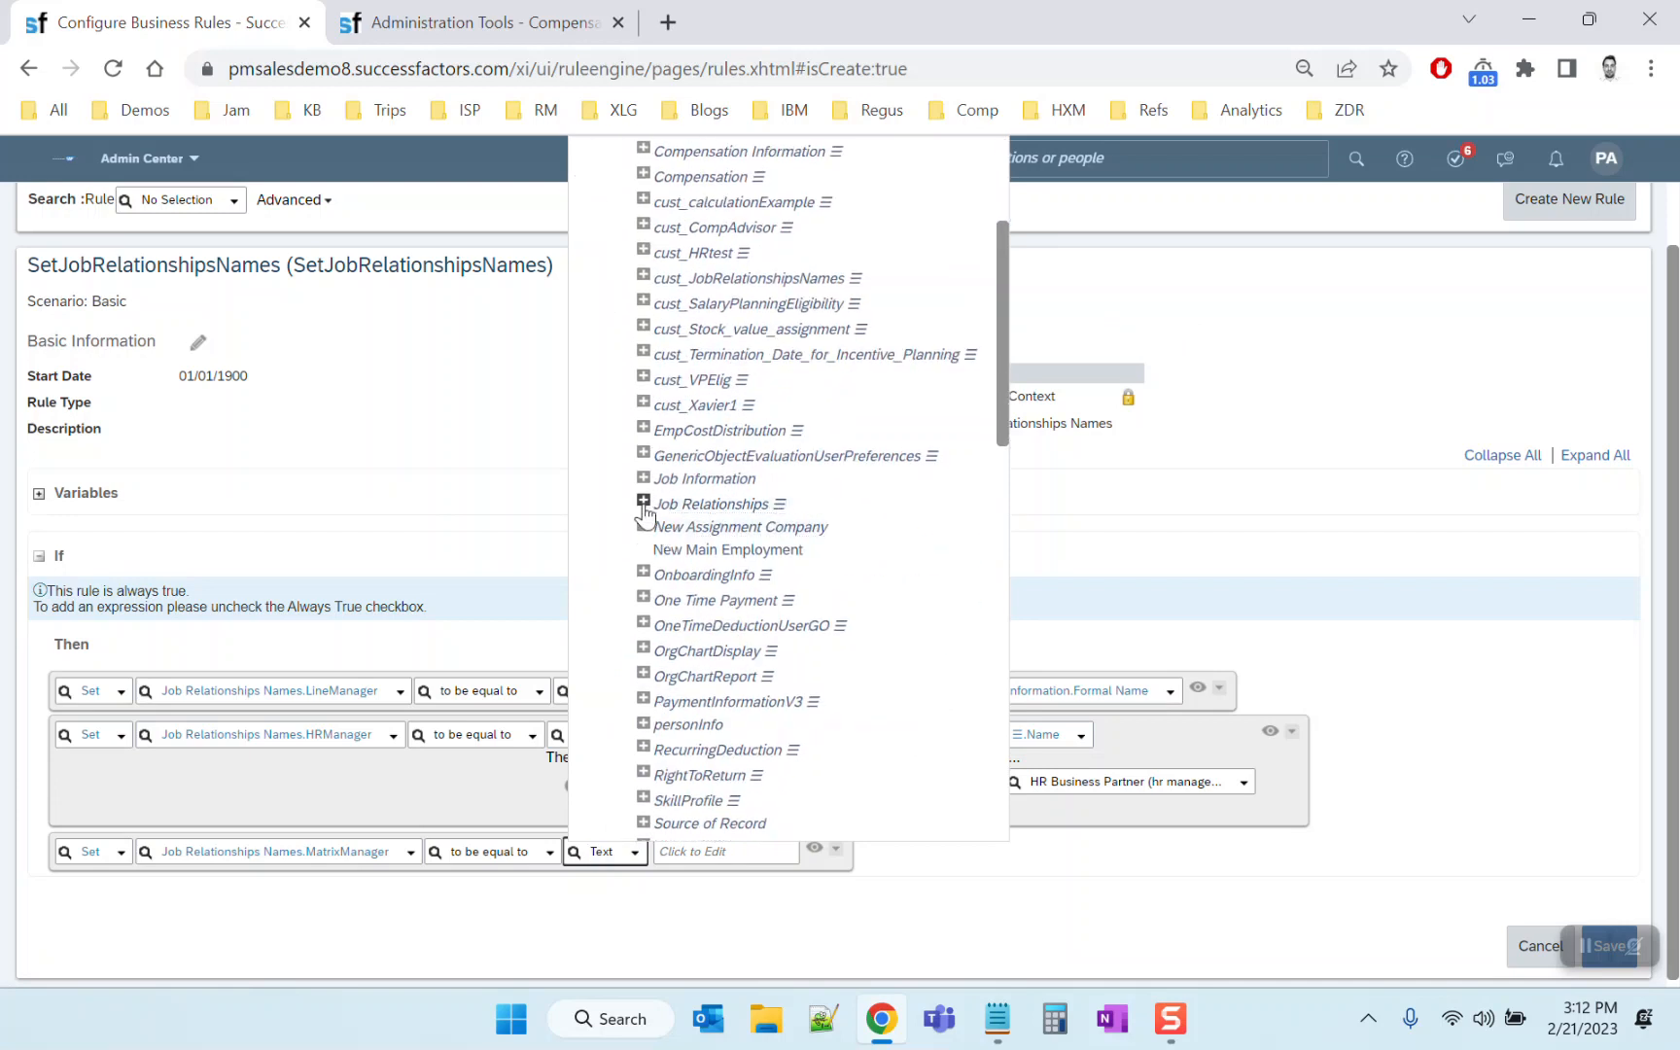
pyautogui.click(645, 503)
pyautogui.click(685, 551)
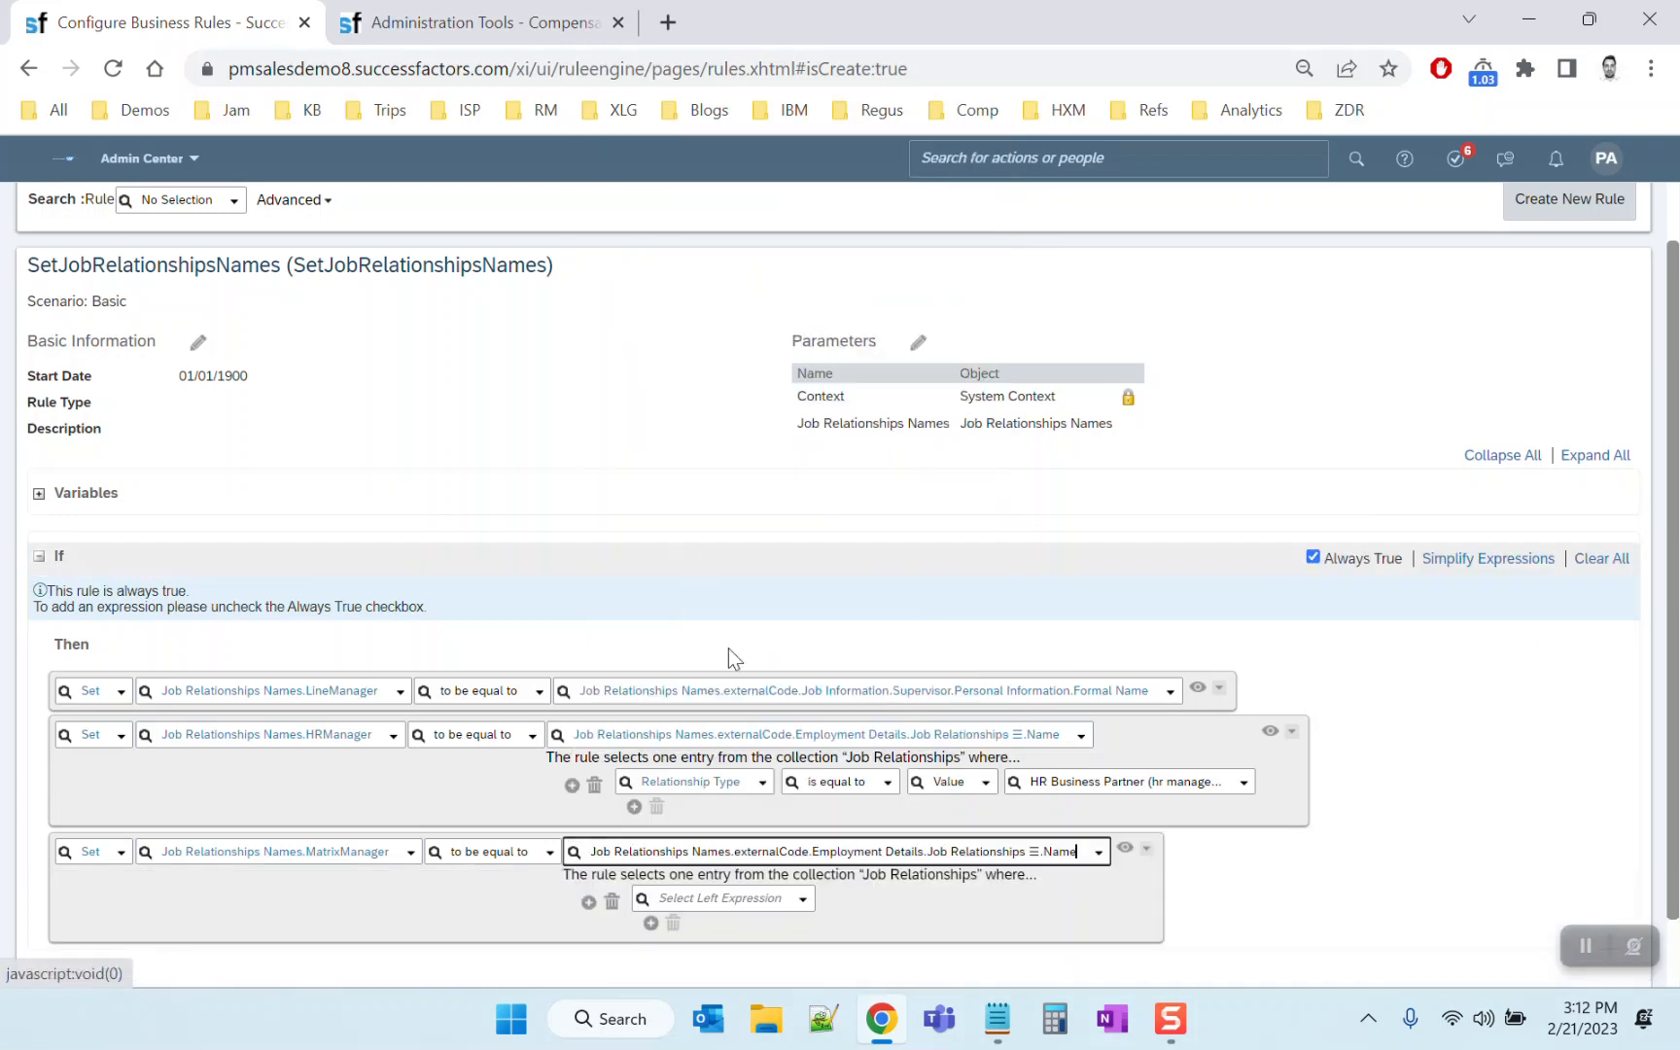
# Restrict the MatrixManager lookup to the entry whose Relationship Type is equal to the value Matrix Manager (matrix manager)
pyautogui.click(803, 900)
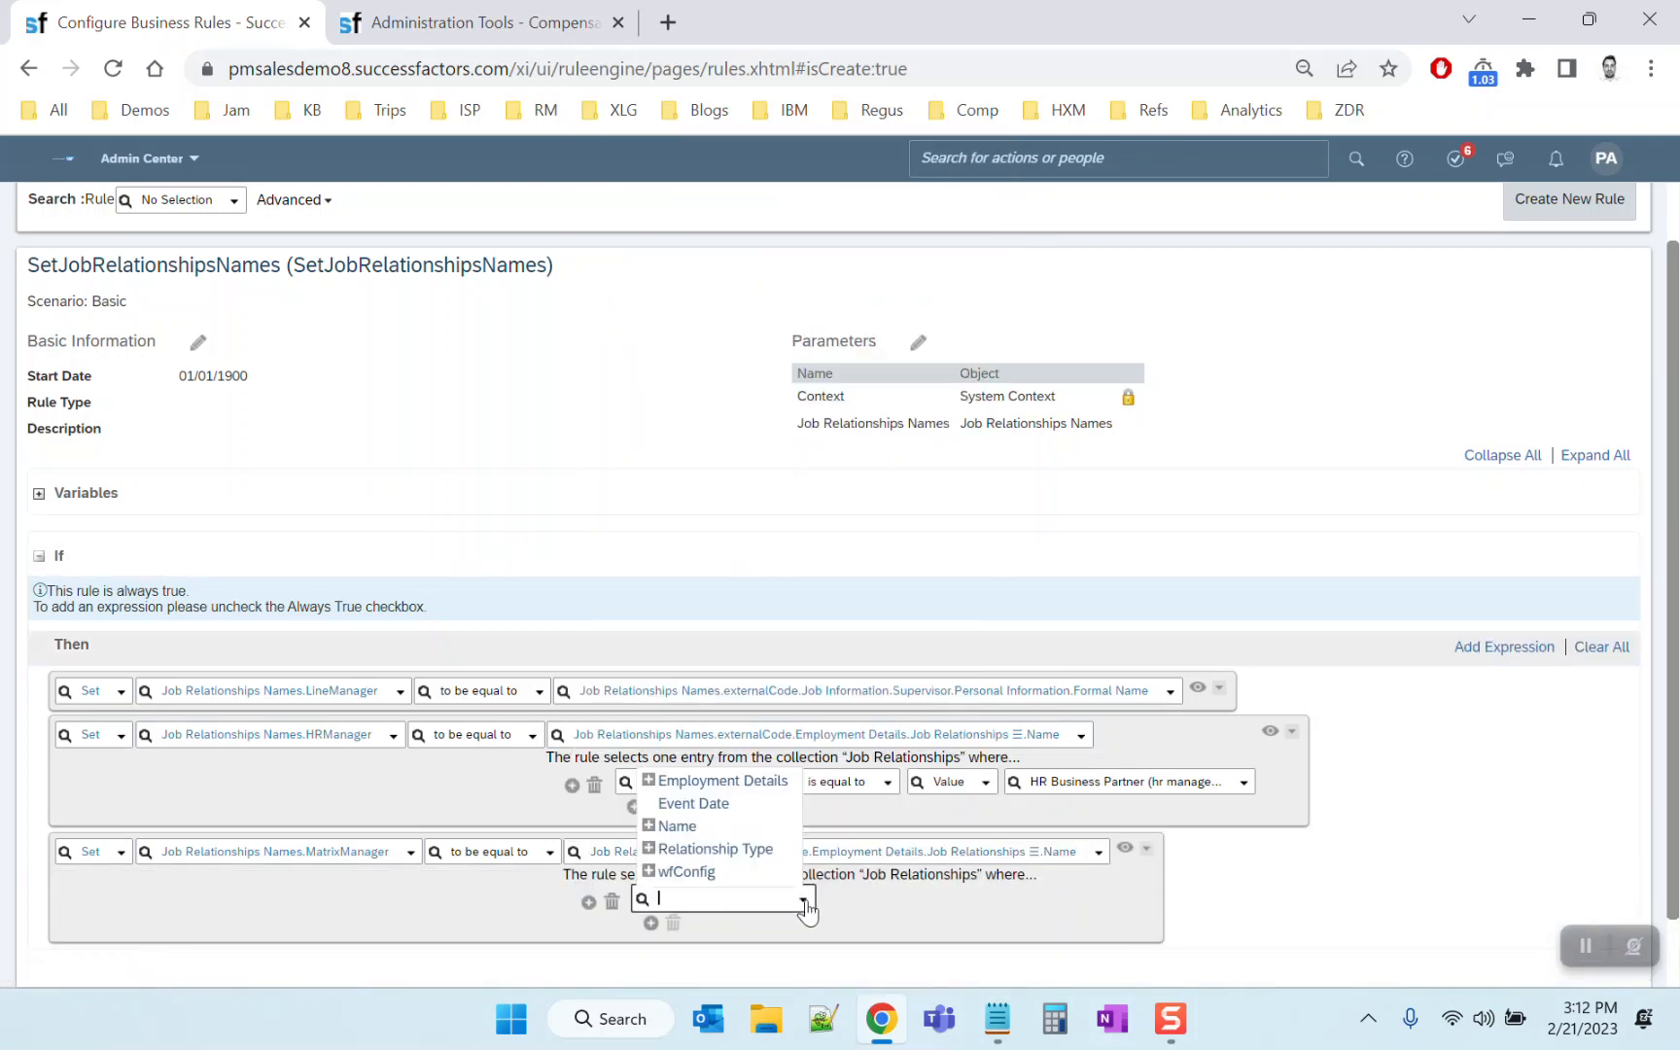
pyautogui.click(685, 852)
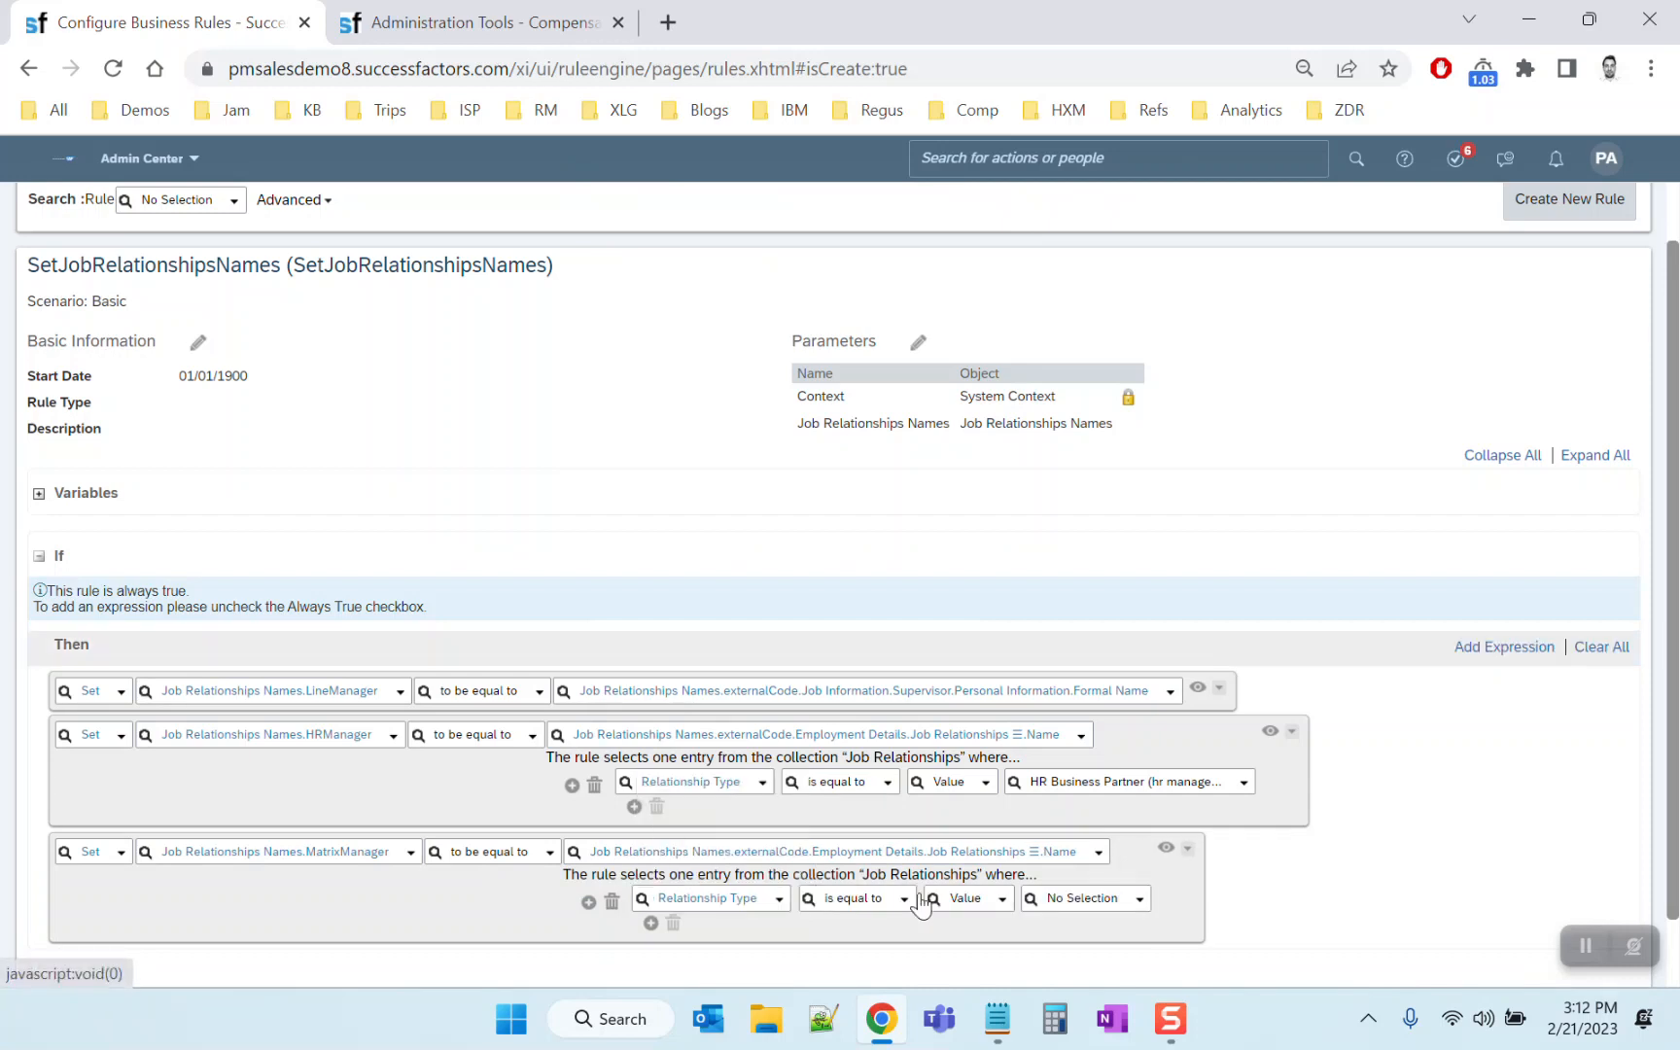
pyautogui.click(1139, 902)
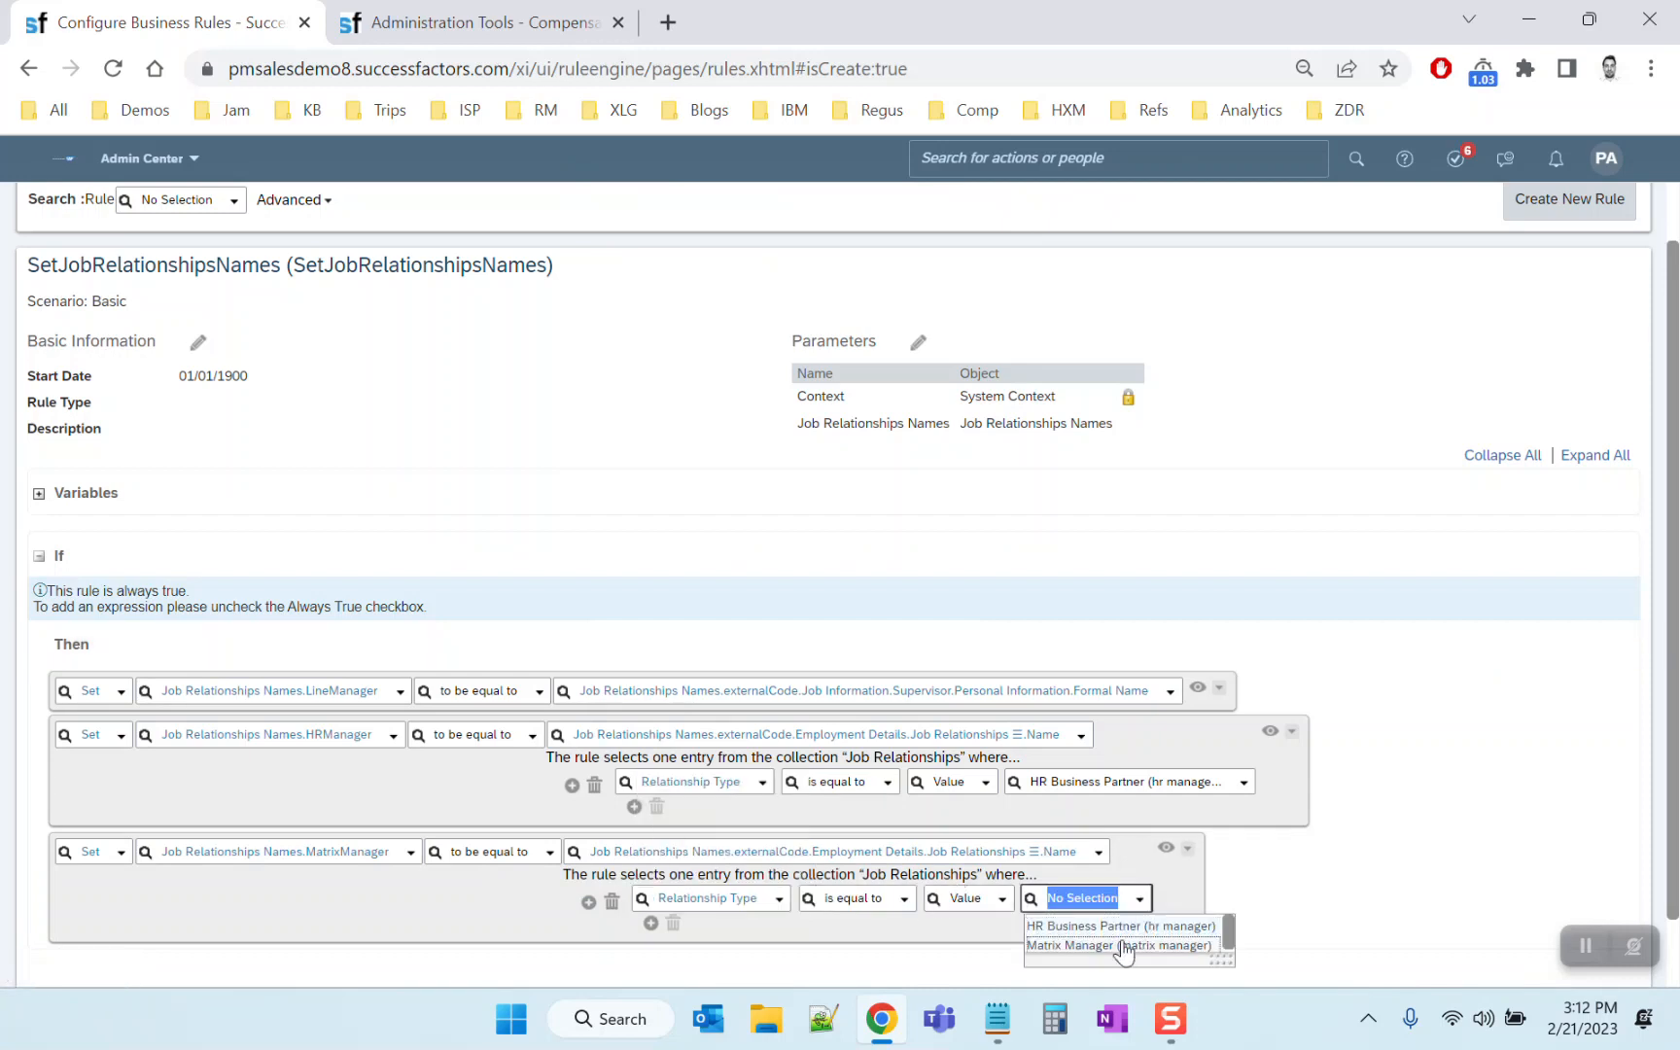
pyautogui.click(1119, 948)
# Save the completed SetJobRelationshipsNames rule
pyautogui.scroll(-1, 1669, 778)
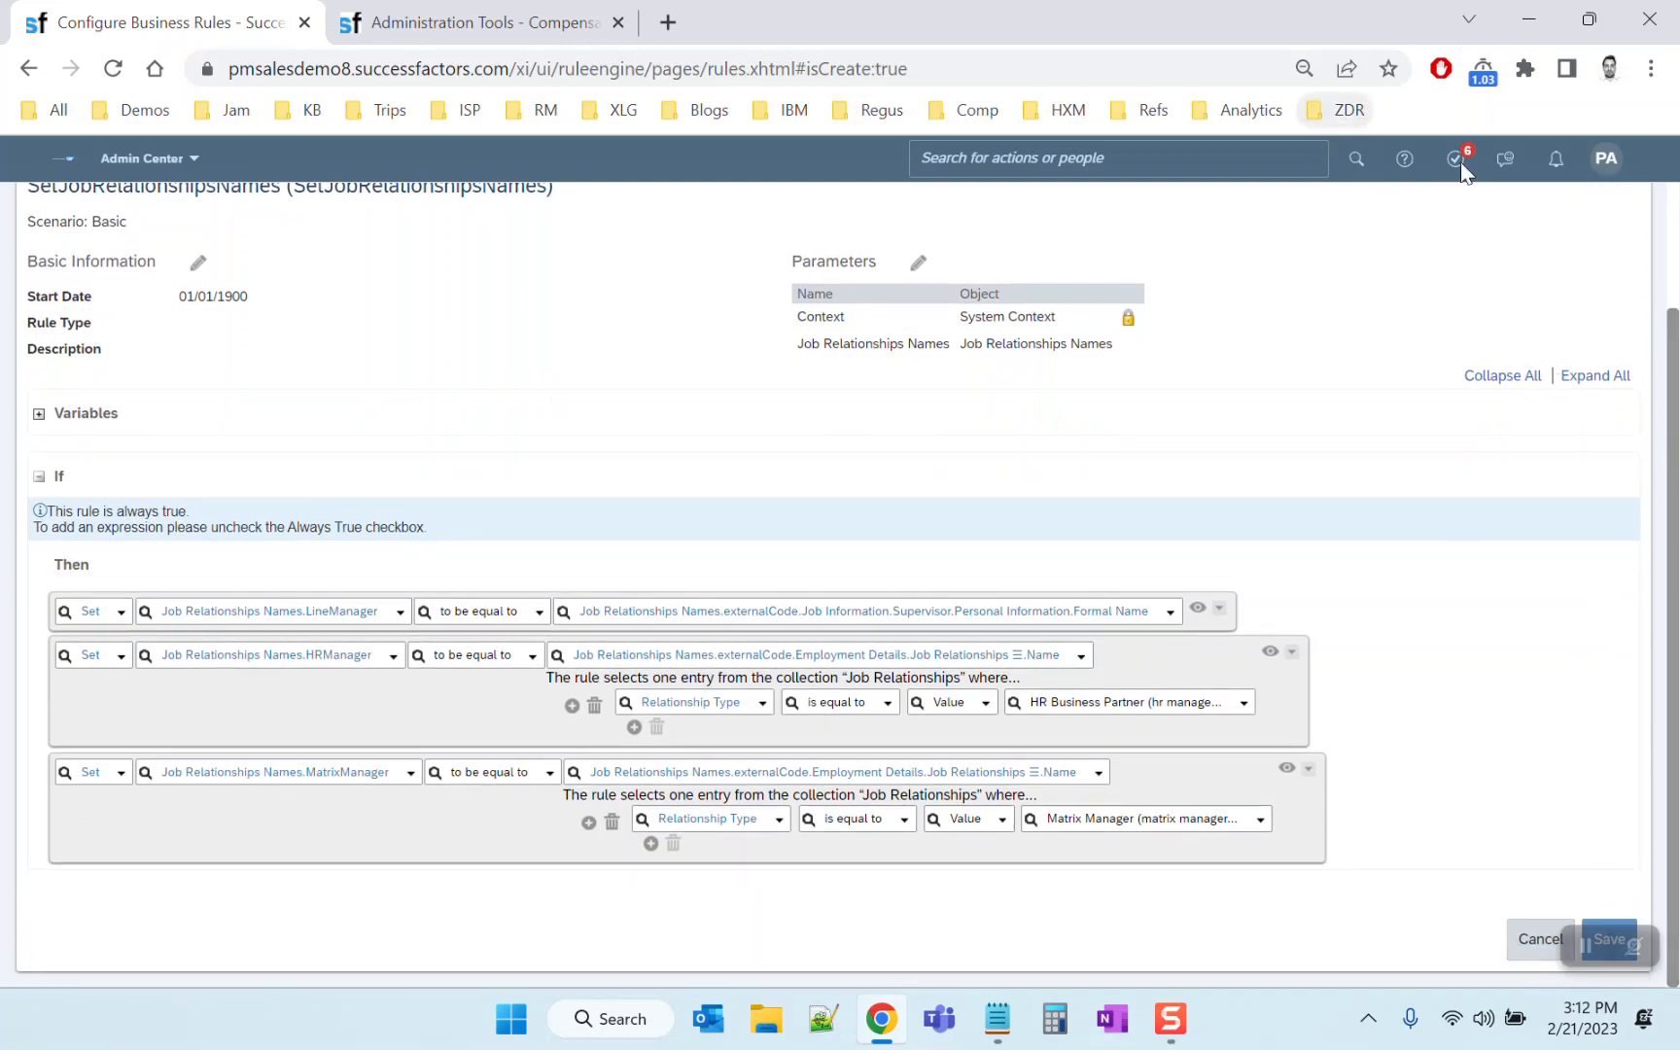
pyautogui.click(1651, 68)
pyautogui.click(1485, 321)
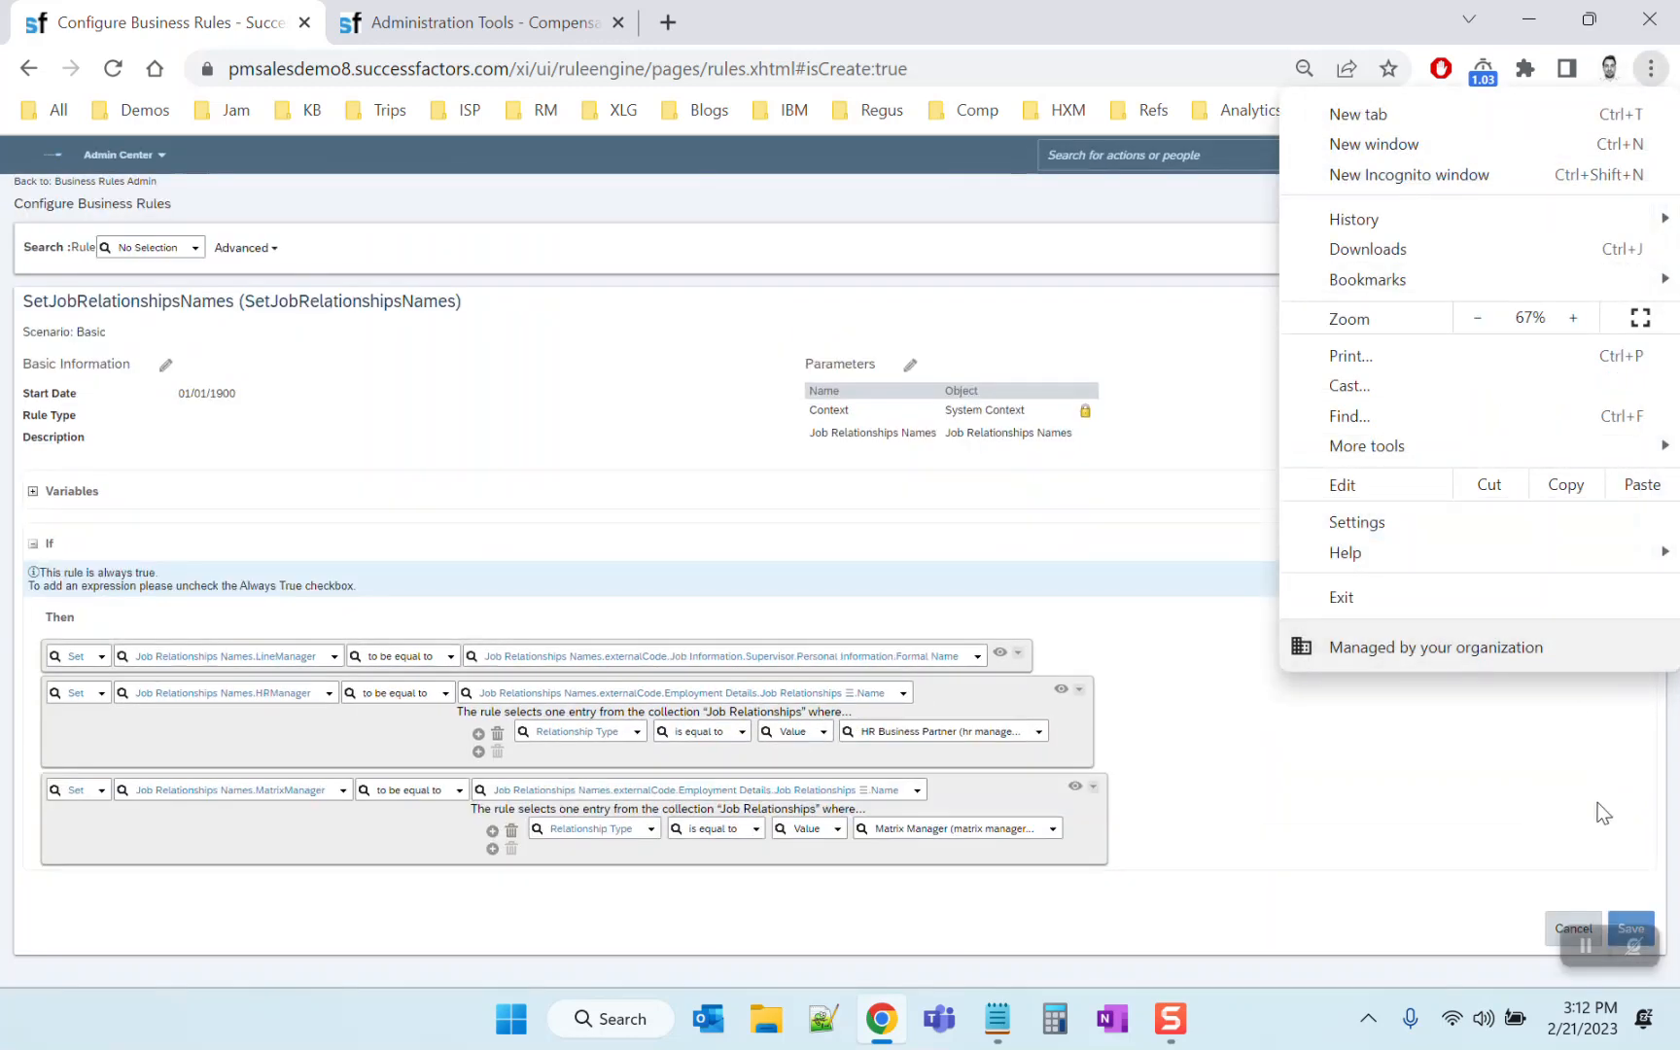
pyautogui.click(1649, 920)
pyautogui.click(1650, 920)
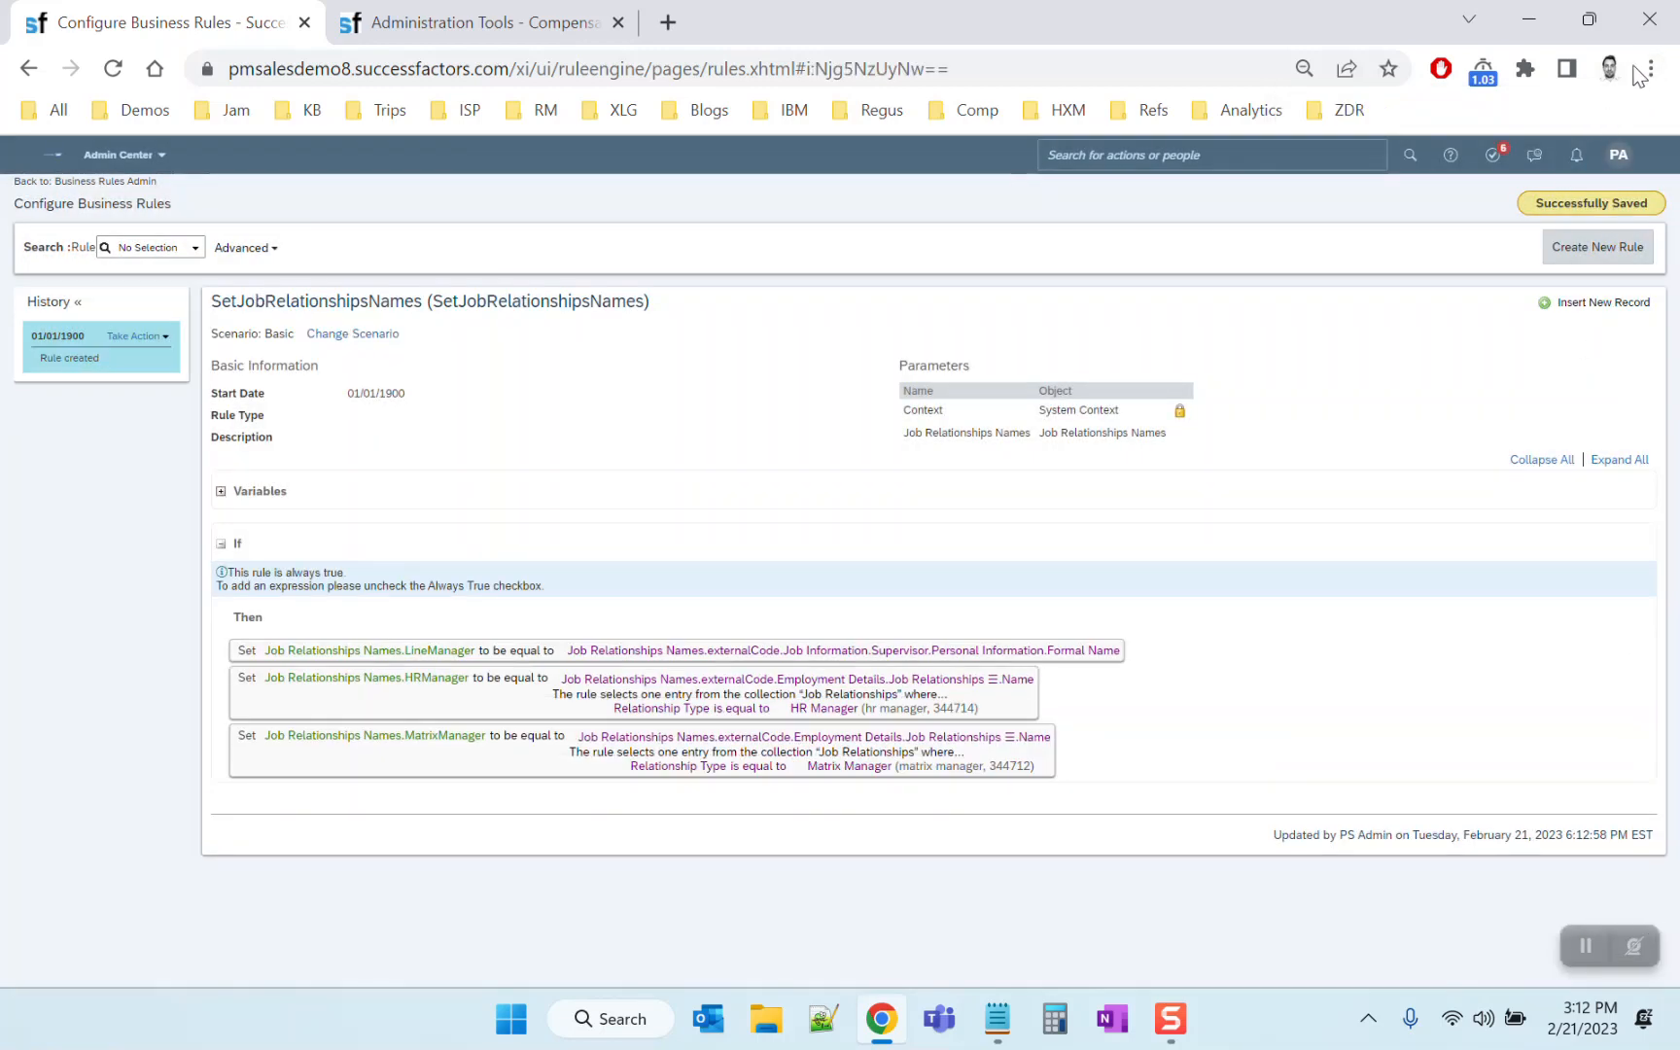
pyautogui.click(1648, 71)
pyautogui.click(1579, 318)
pyautogui.press('Escape')
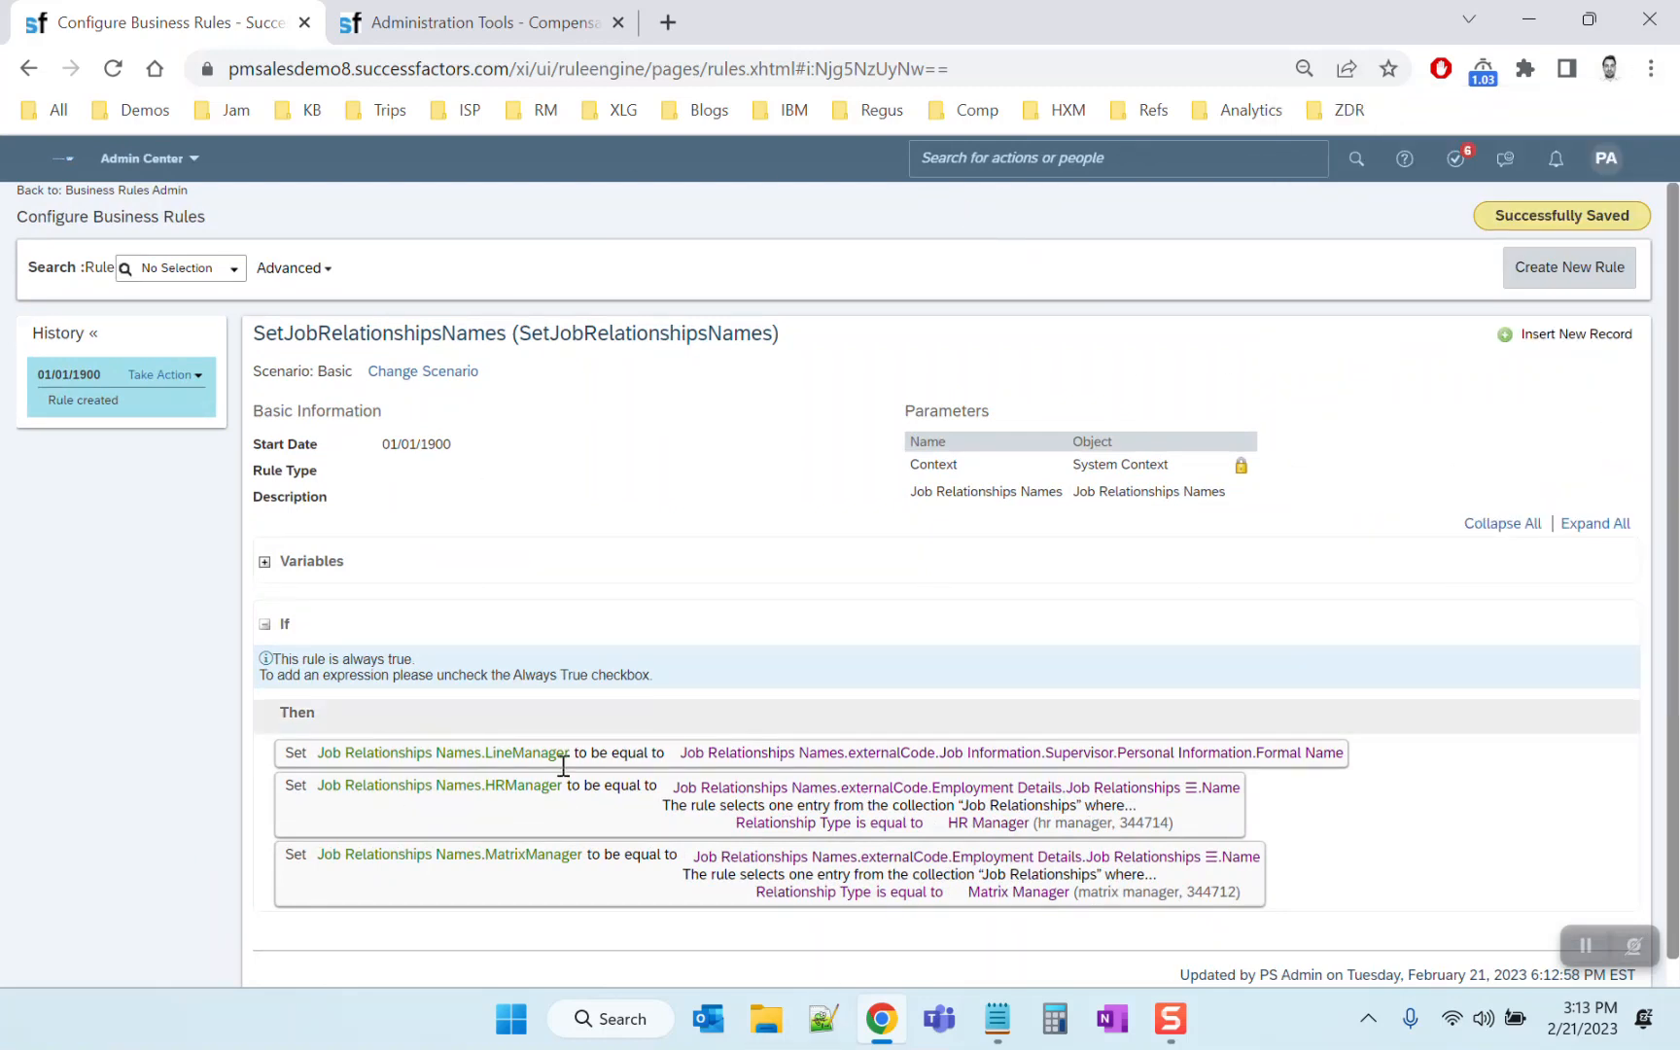
# Search the actions for "configure object" and go to Configure Object Definitions
pyautogui.click(1050, 158)
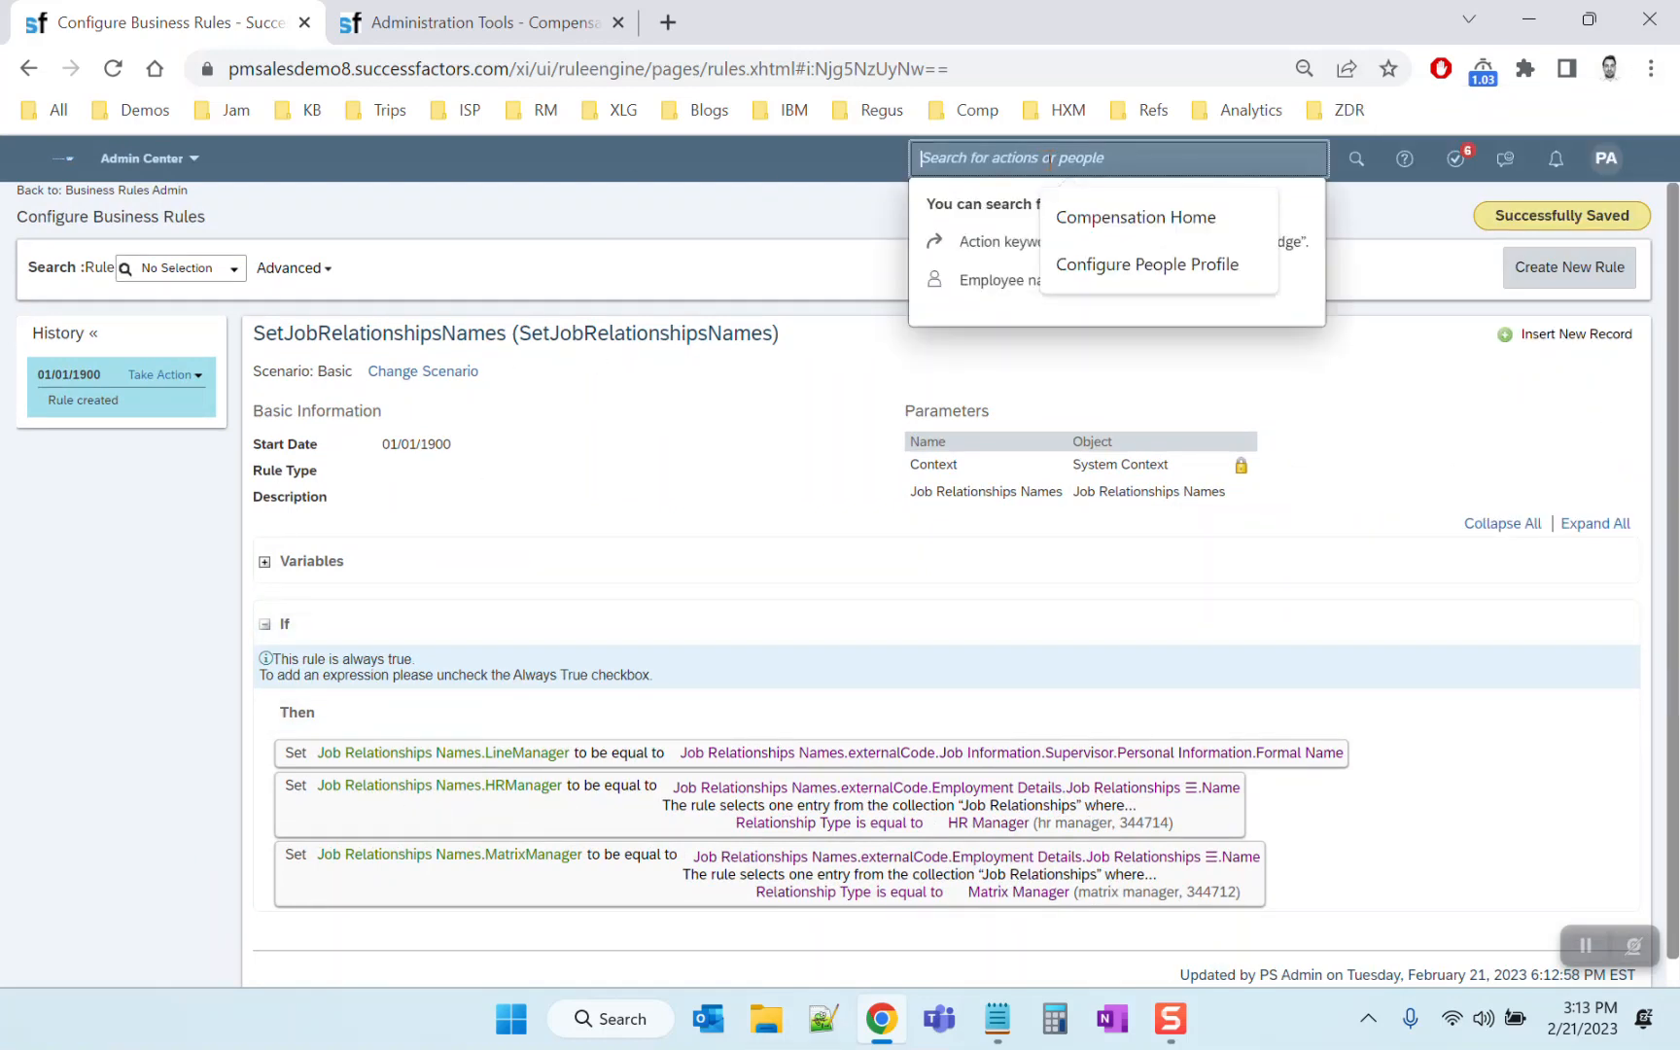
pyautogui.write('configure object')
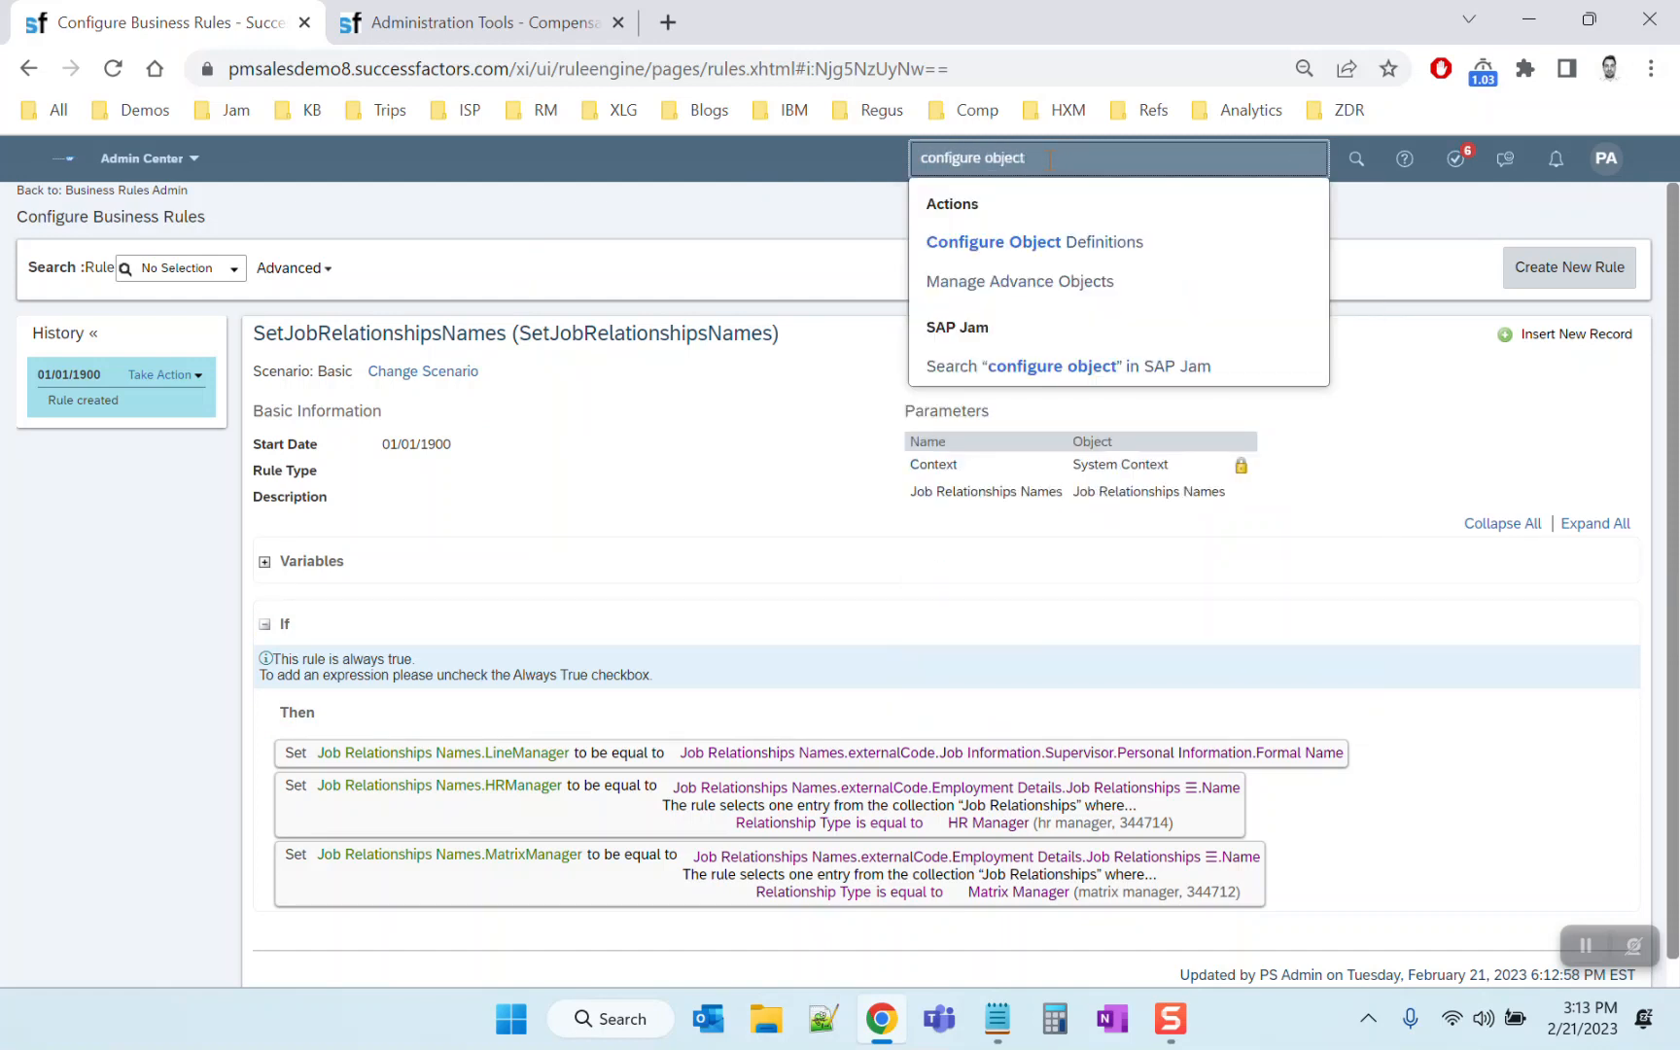
pyautogui.click(1059, 238)
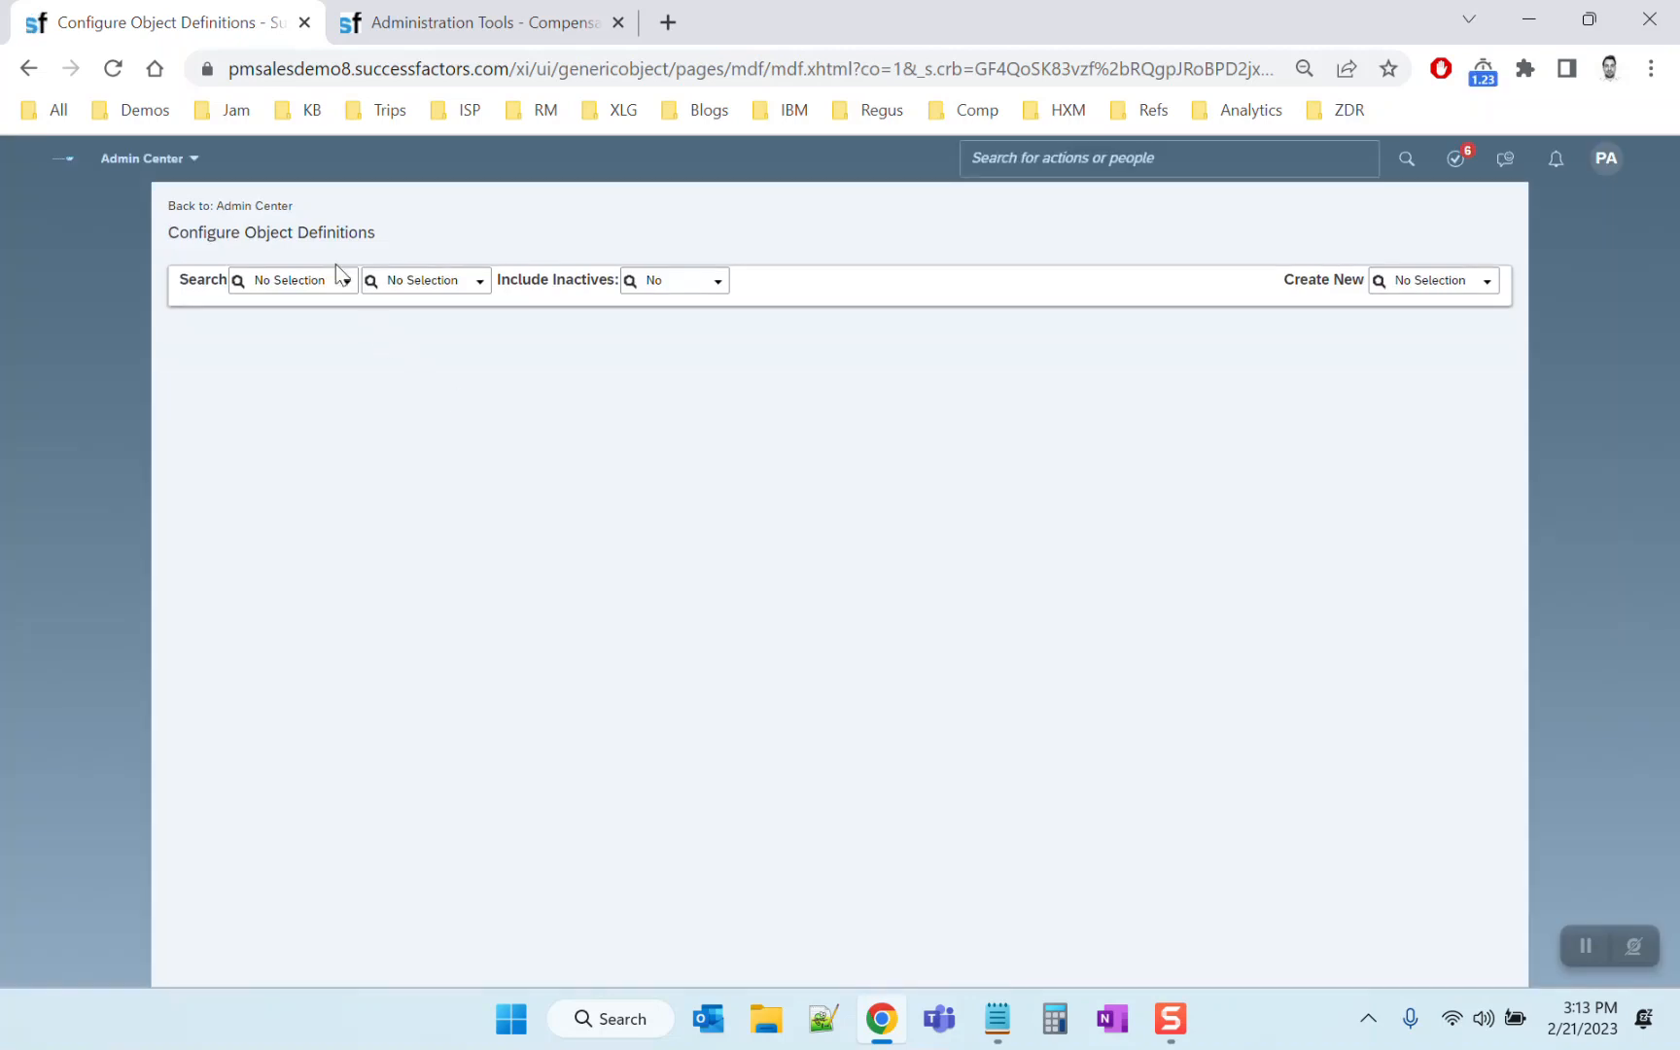
# Find the Job Relationships Names object definition and open it for correction
pyautogui.click(346, 282)
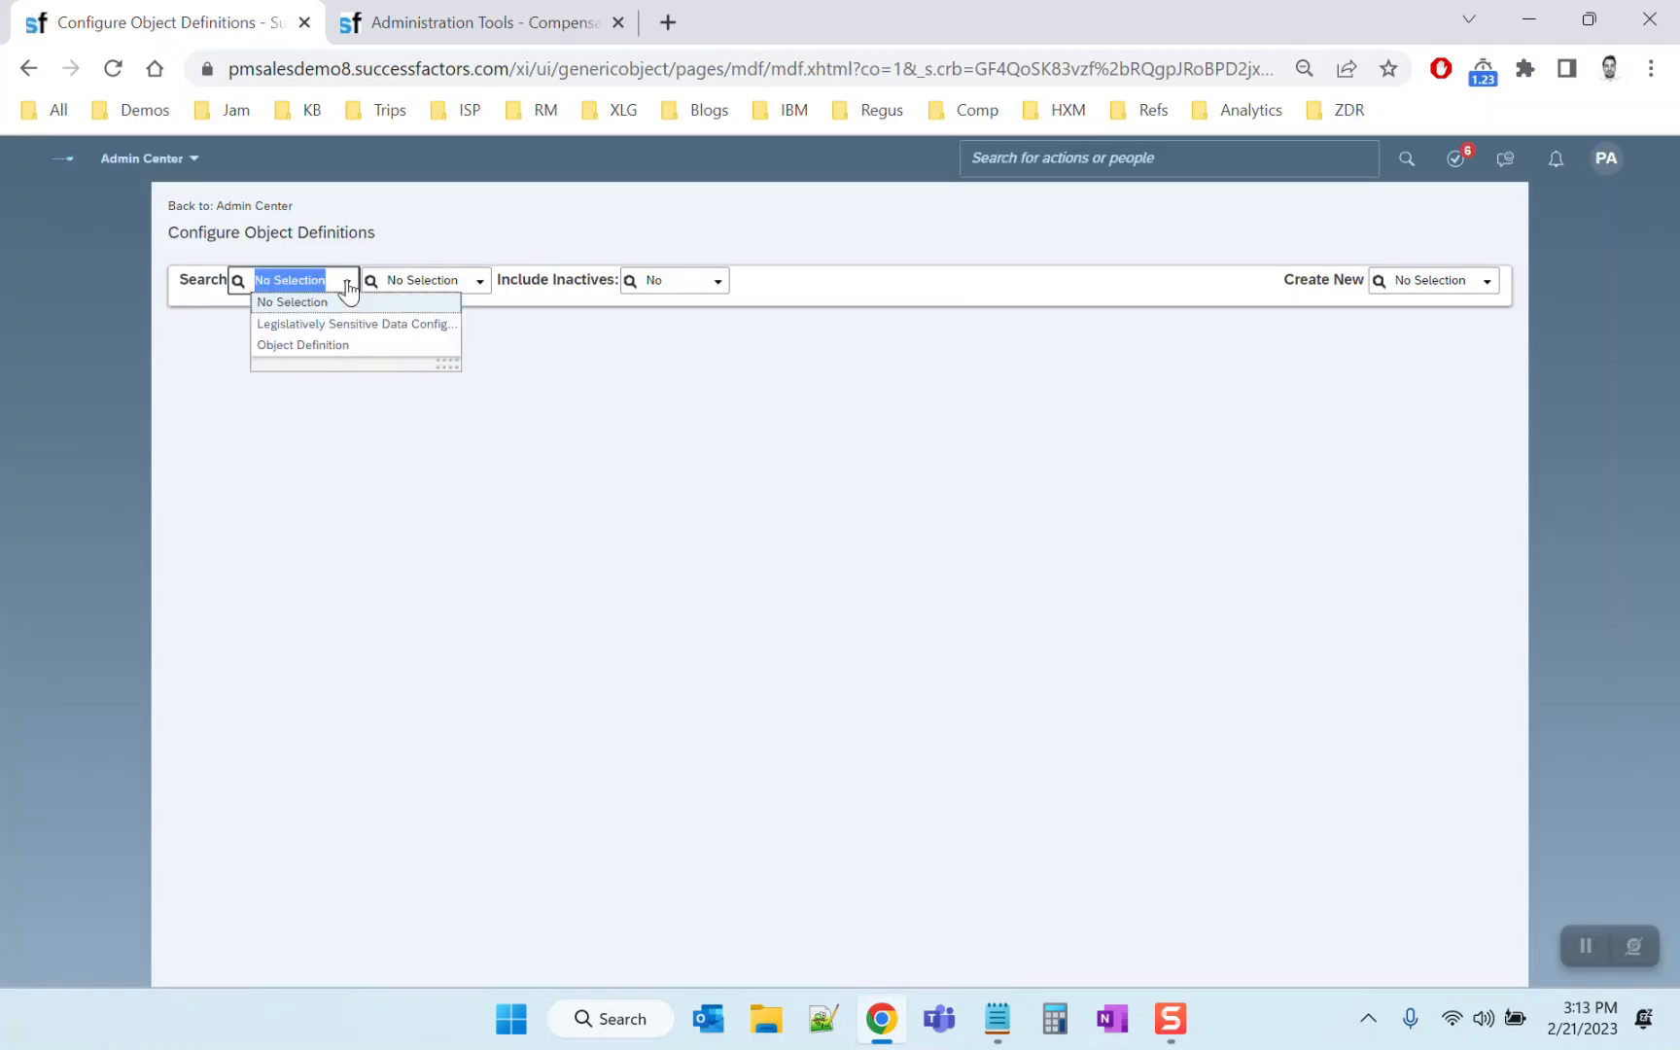
pyautogui.click(319, 346)
pyautogui.click(443, 284)
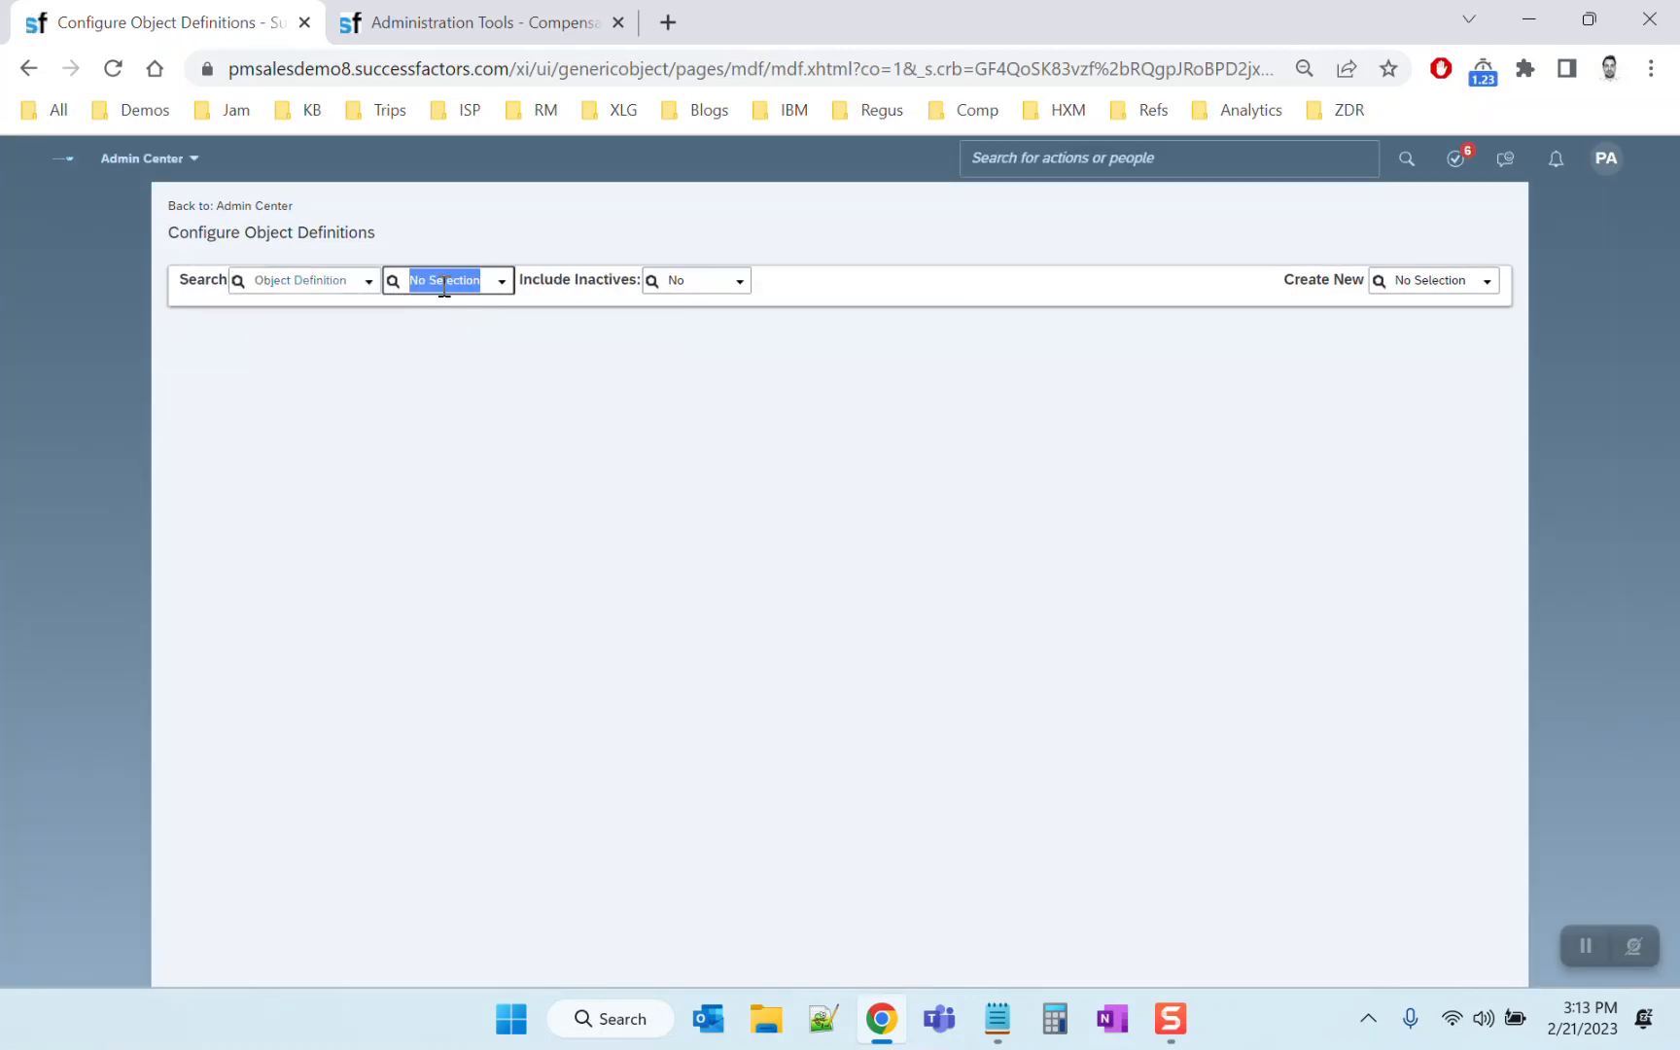
pyautogui.write('Job rel')
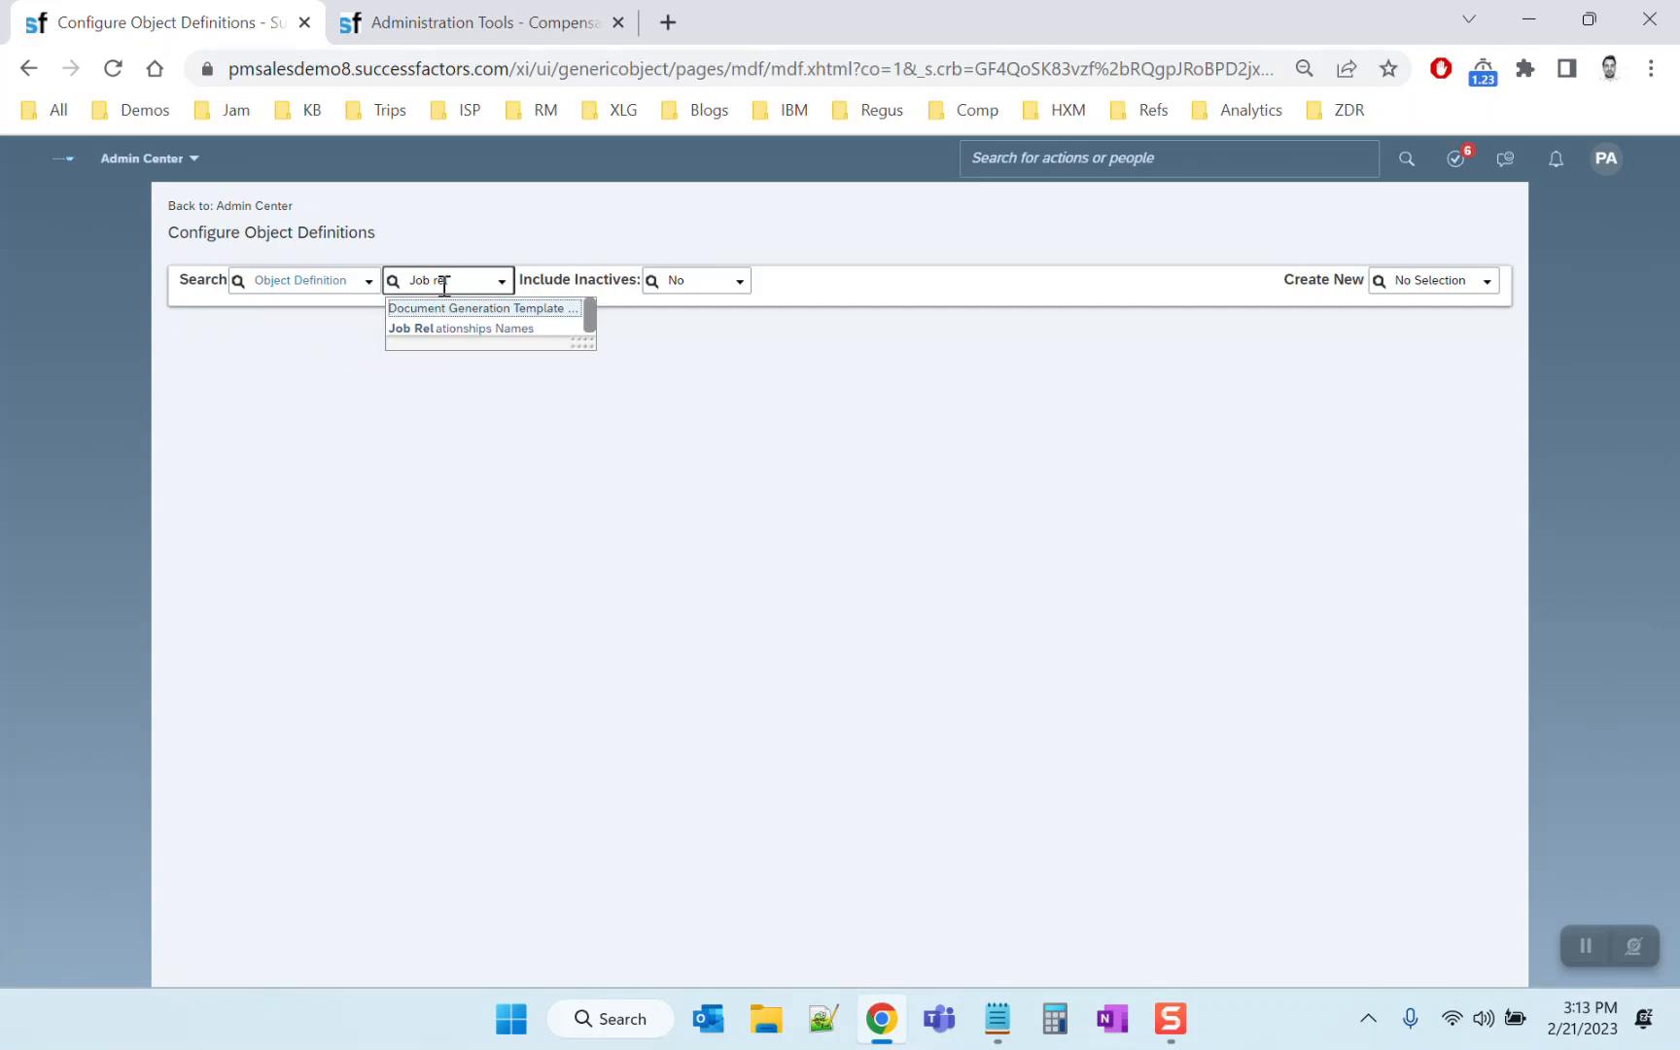
pyautogui.click(462, 327)
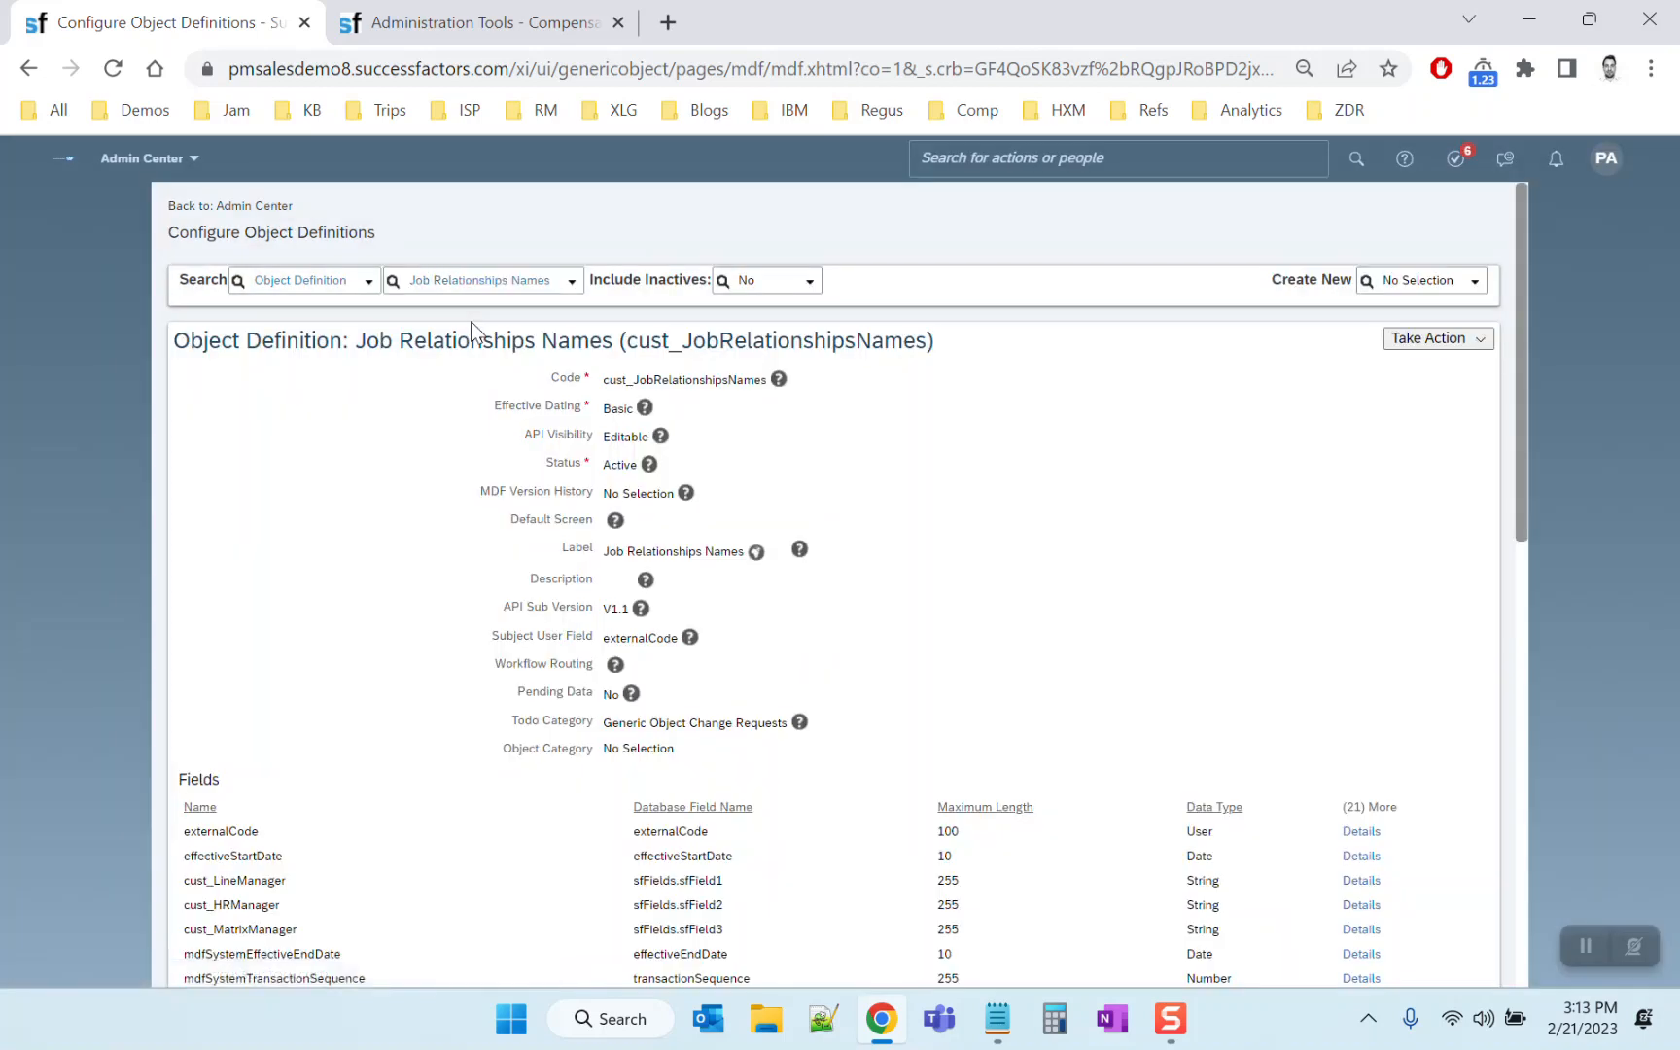
pyautogui.click(1441, 339)
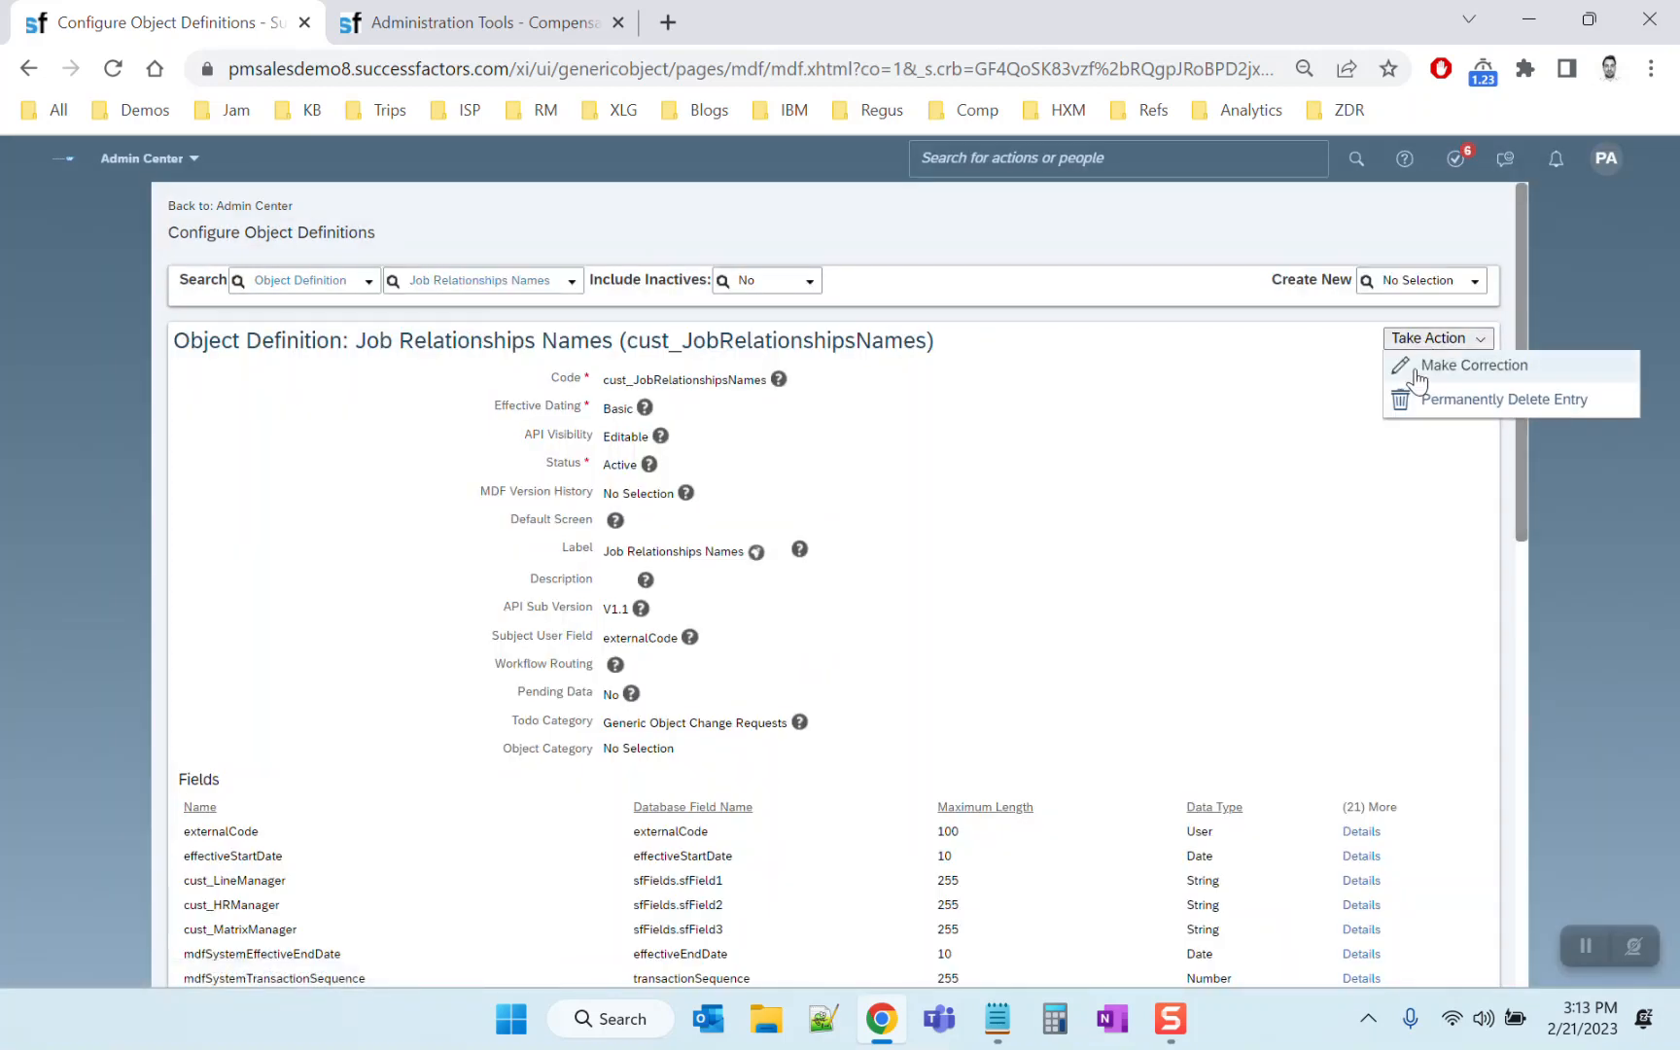
pyautogui.click(1416, 380)
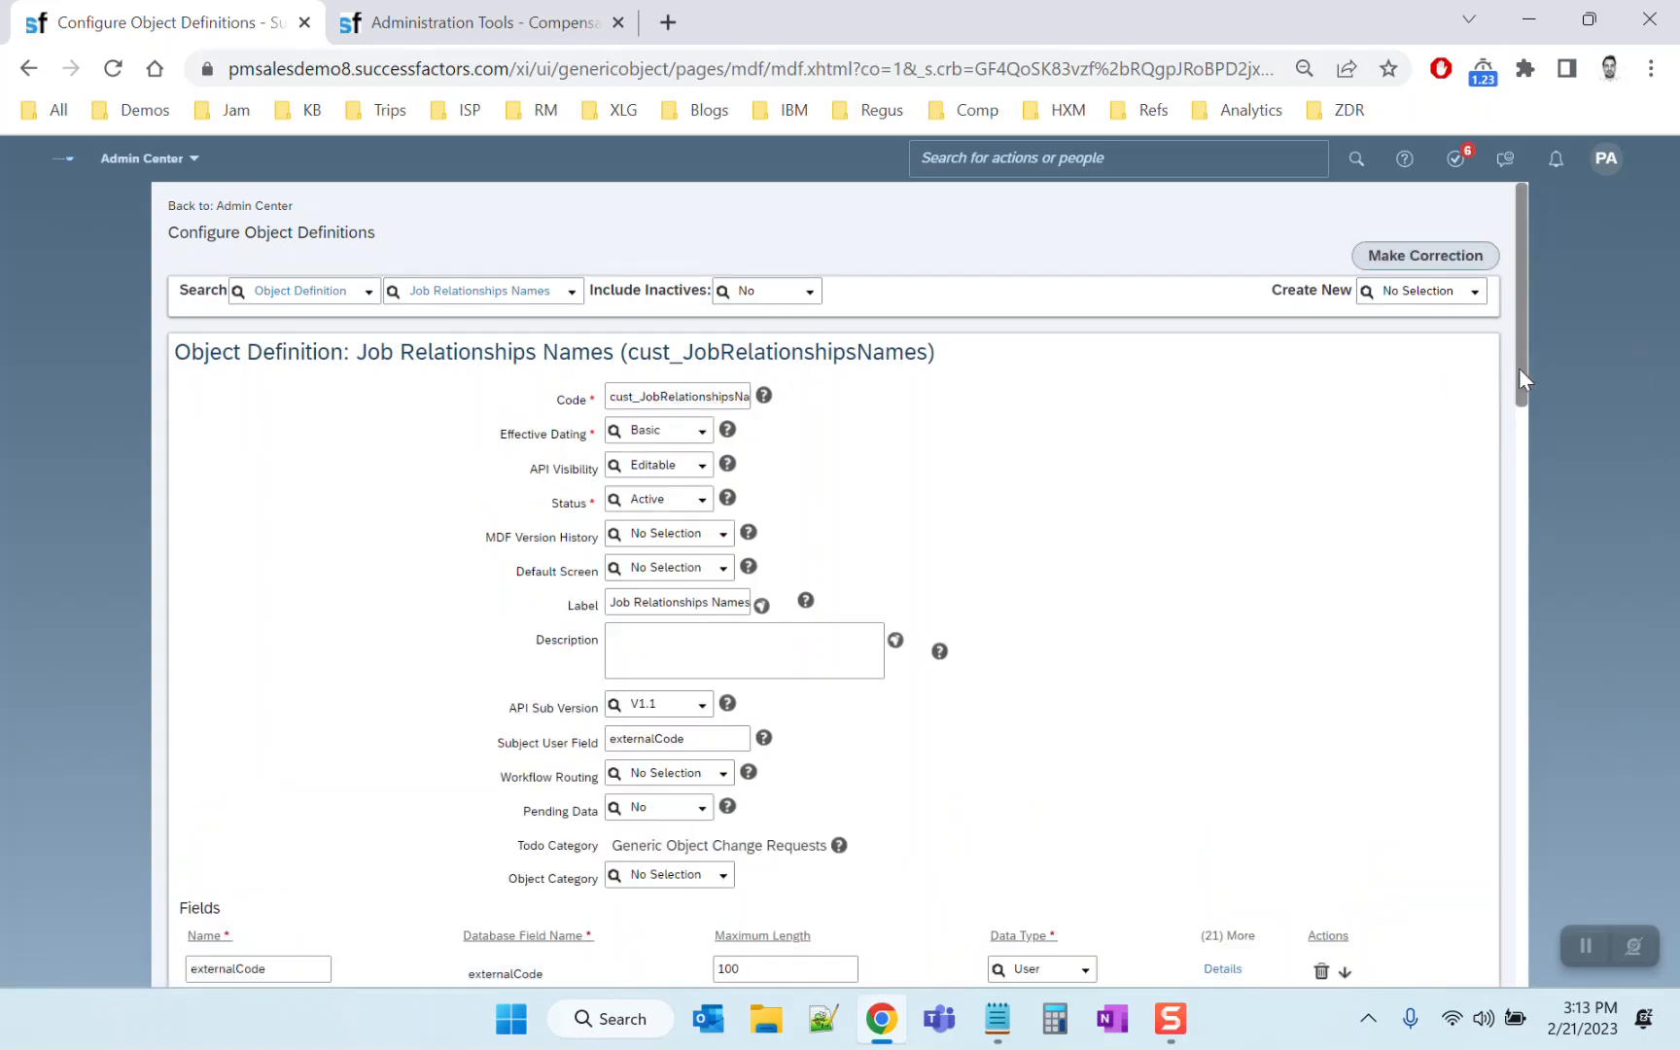
# Assign the newly created business rule under Save Rules of the object definition and save the correction
pyautogui.moveTo(1519, 368); pyautogui.dragTo(1539, 911)
pyautogui.scroll(-3, 1539, 911)
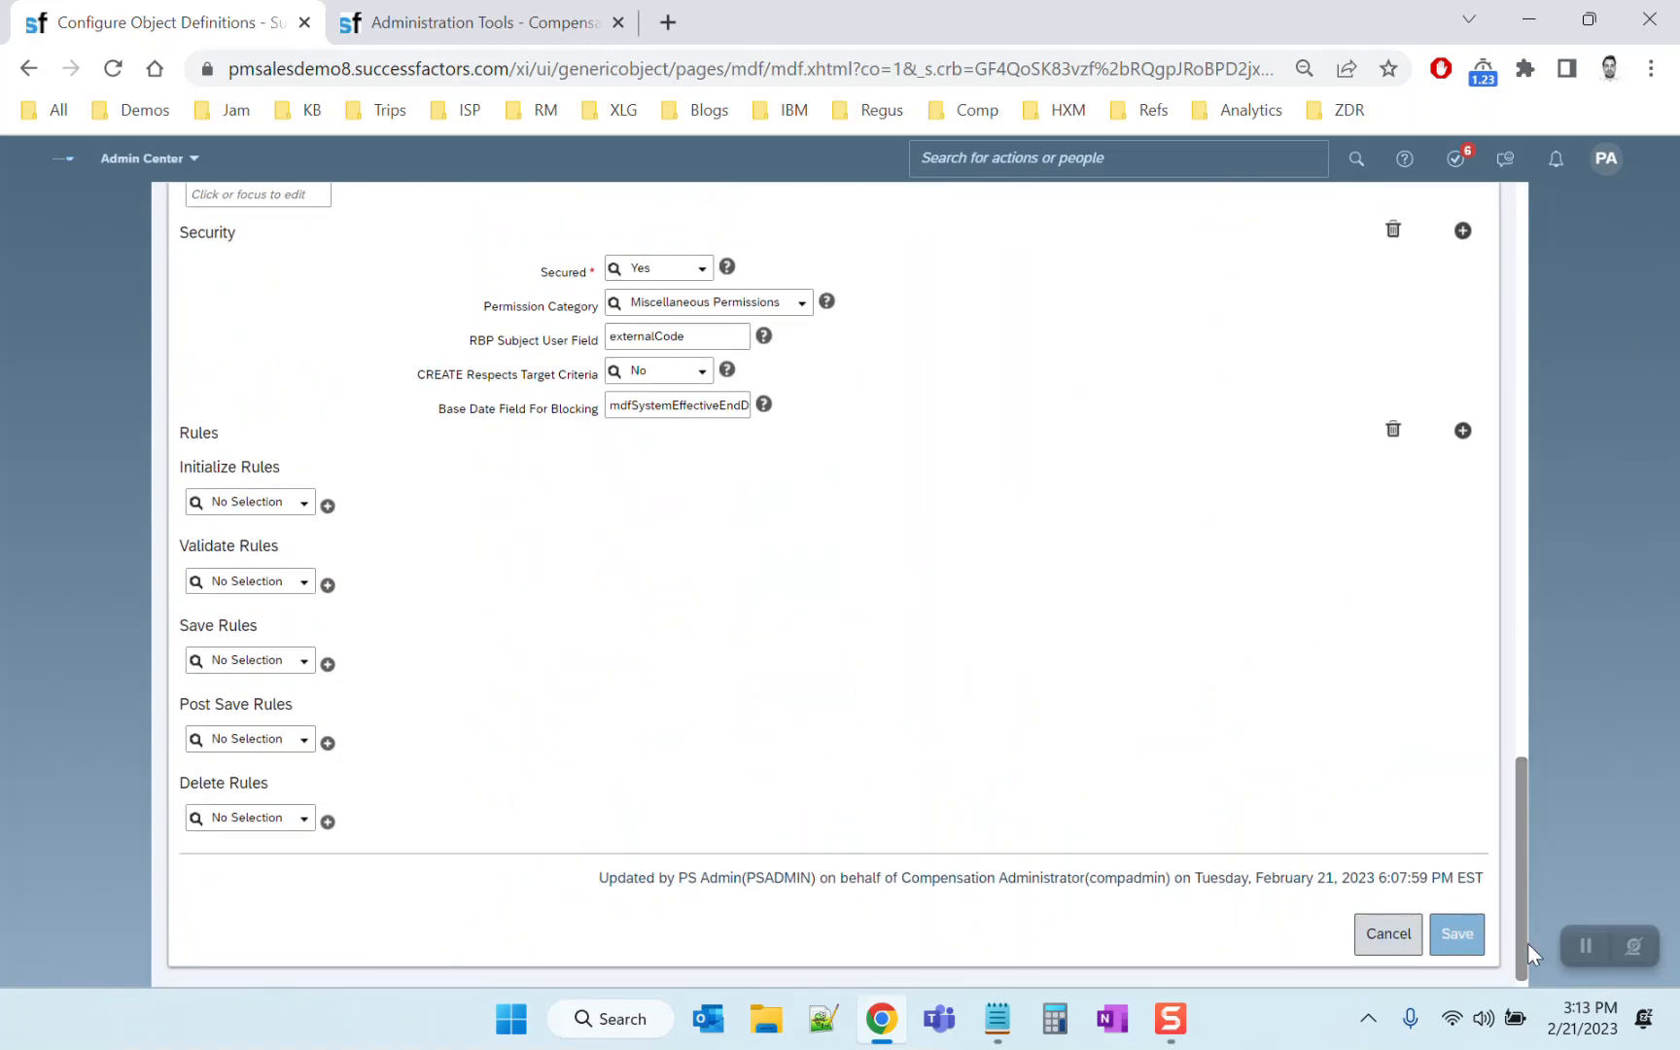
pyautogui.click(305, 665)
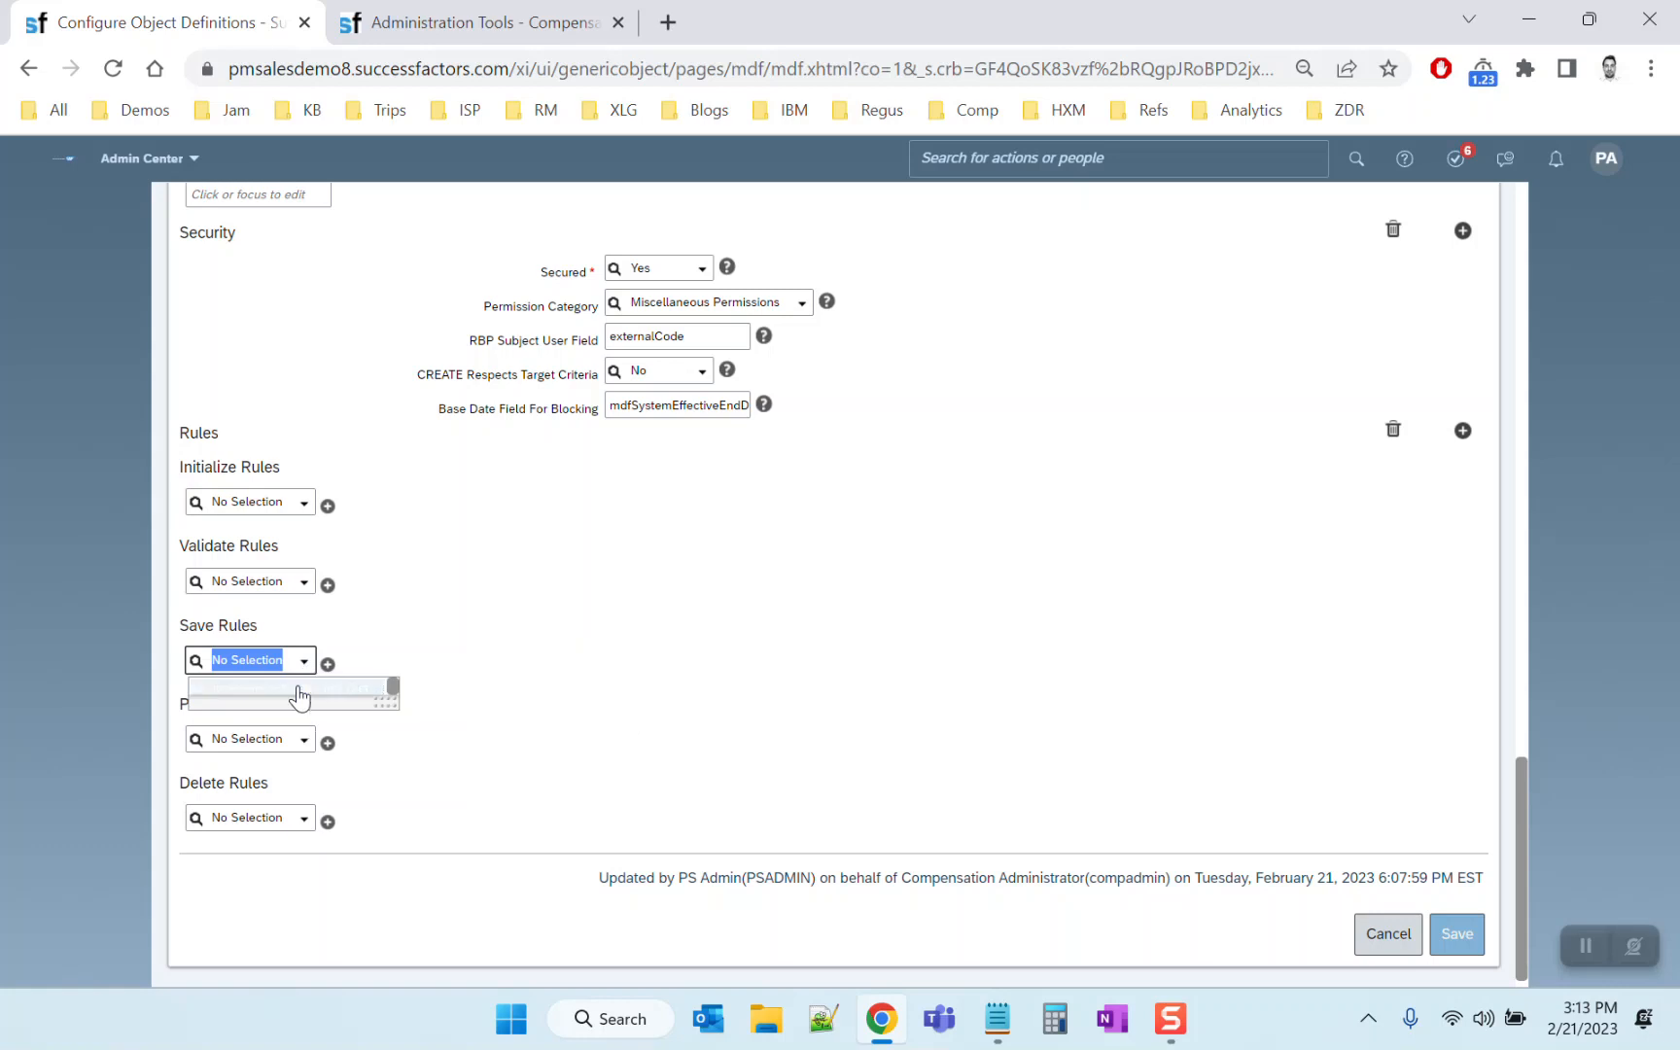
pyautogui.click(301, 688)
pyautogui.click(1458, 977)
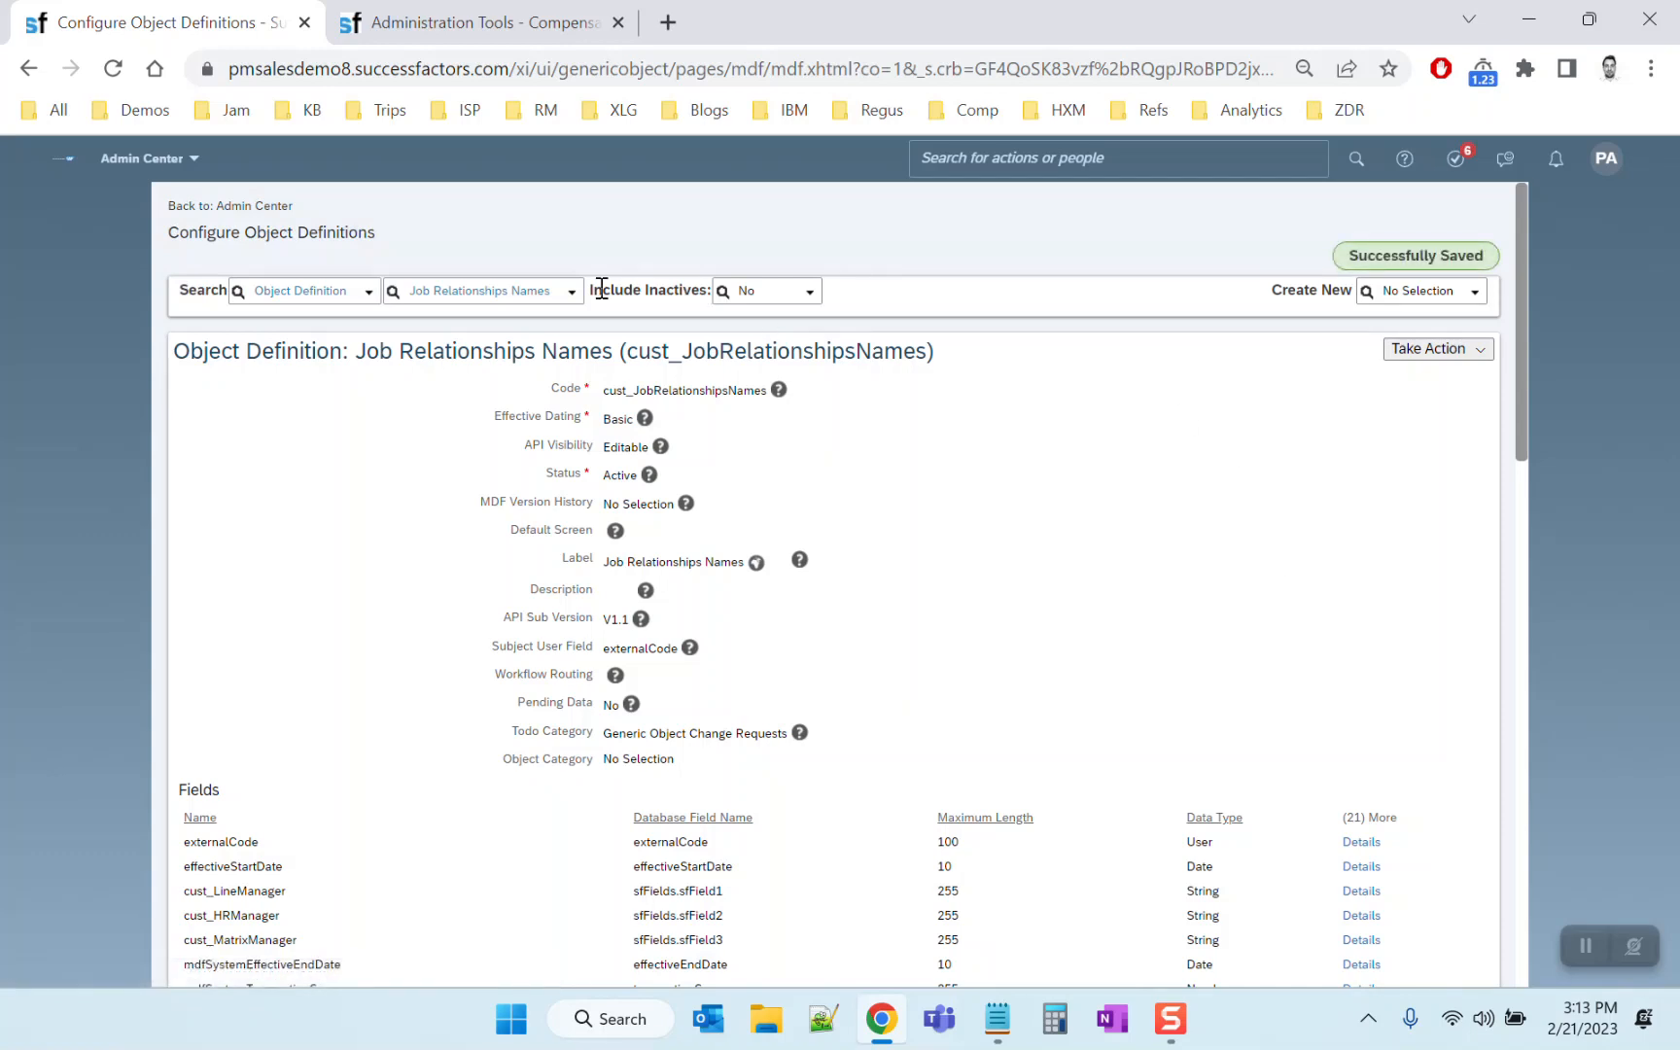
pyautogui.scroll(-10, 600, 842)
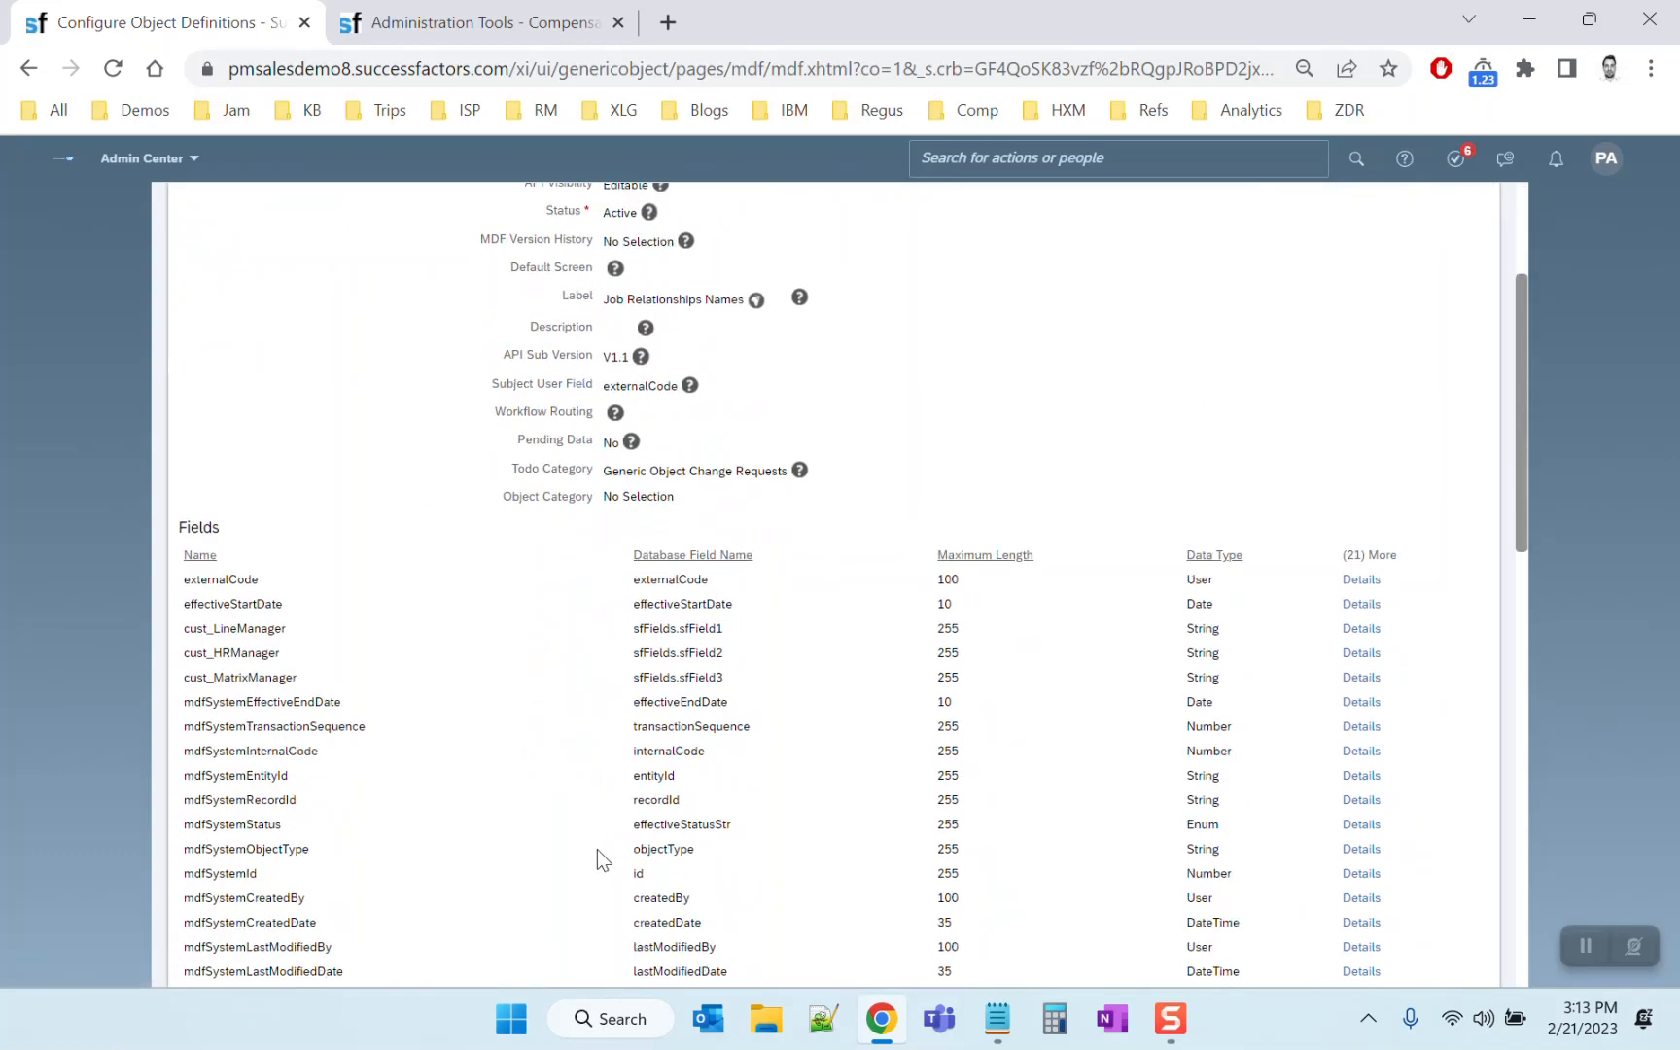
pyautogui.moveTo(1527, 779); pyautogui.dragTo(1379, 203)
# Find the HR Administrator UK employee's profile and go to the Job Relationship section of the Employment Information
pyautogui.click(1114, 158)
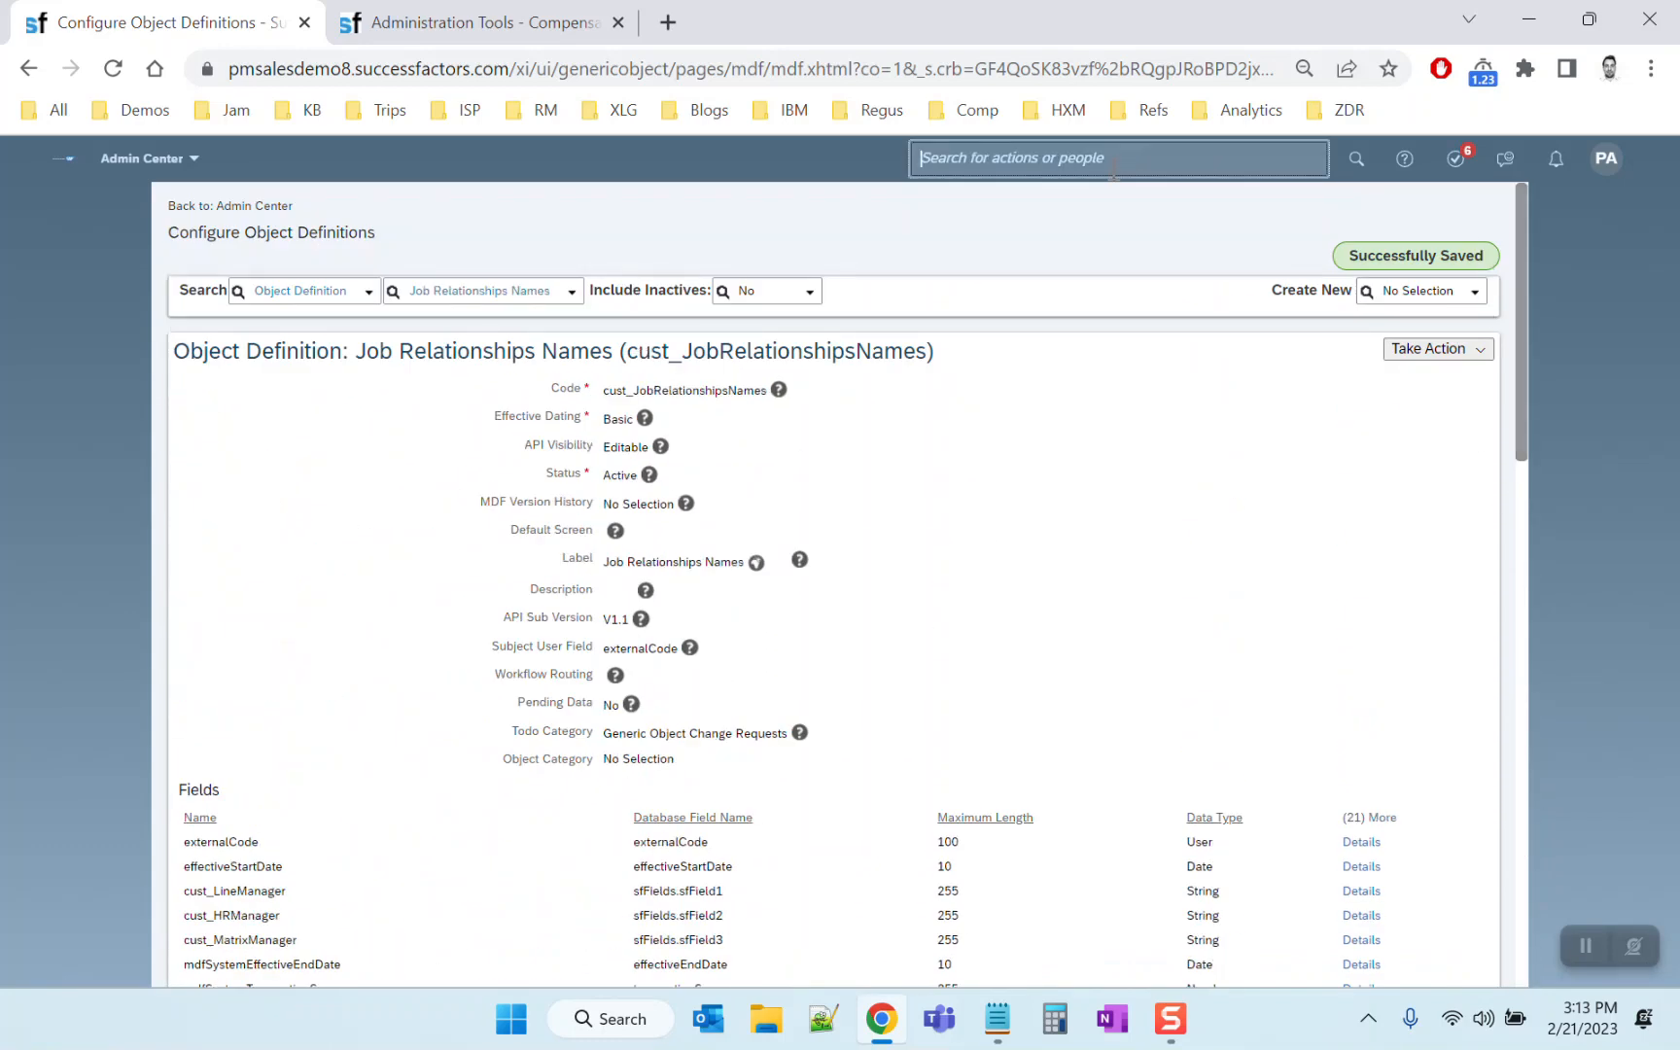
pyautogui.write('gavin')
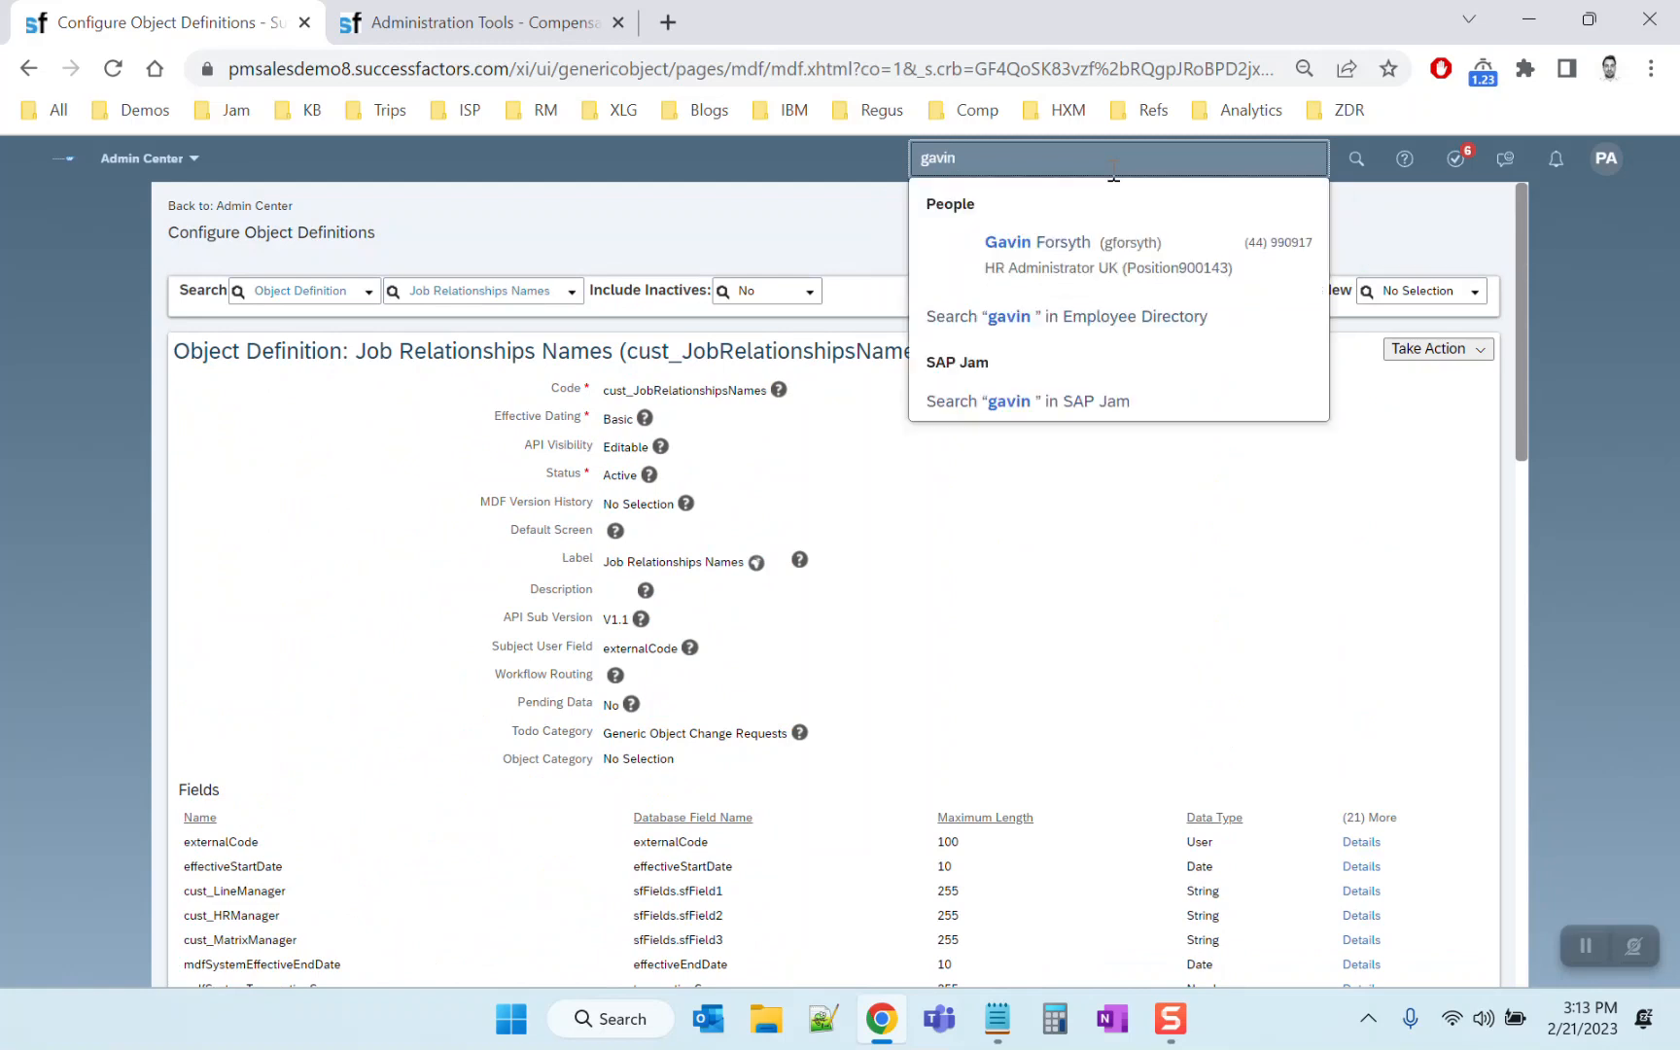
pyautogui.click(1118, 255)
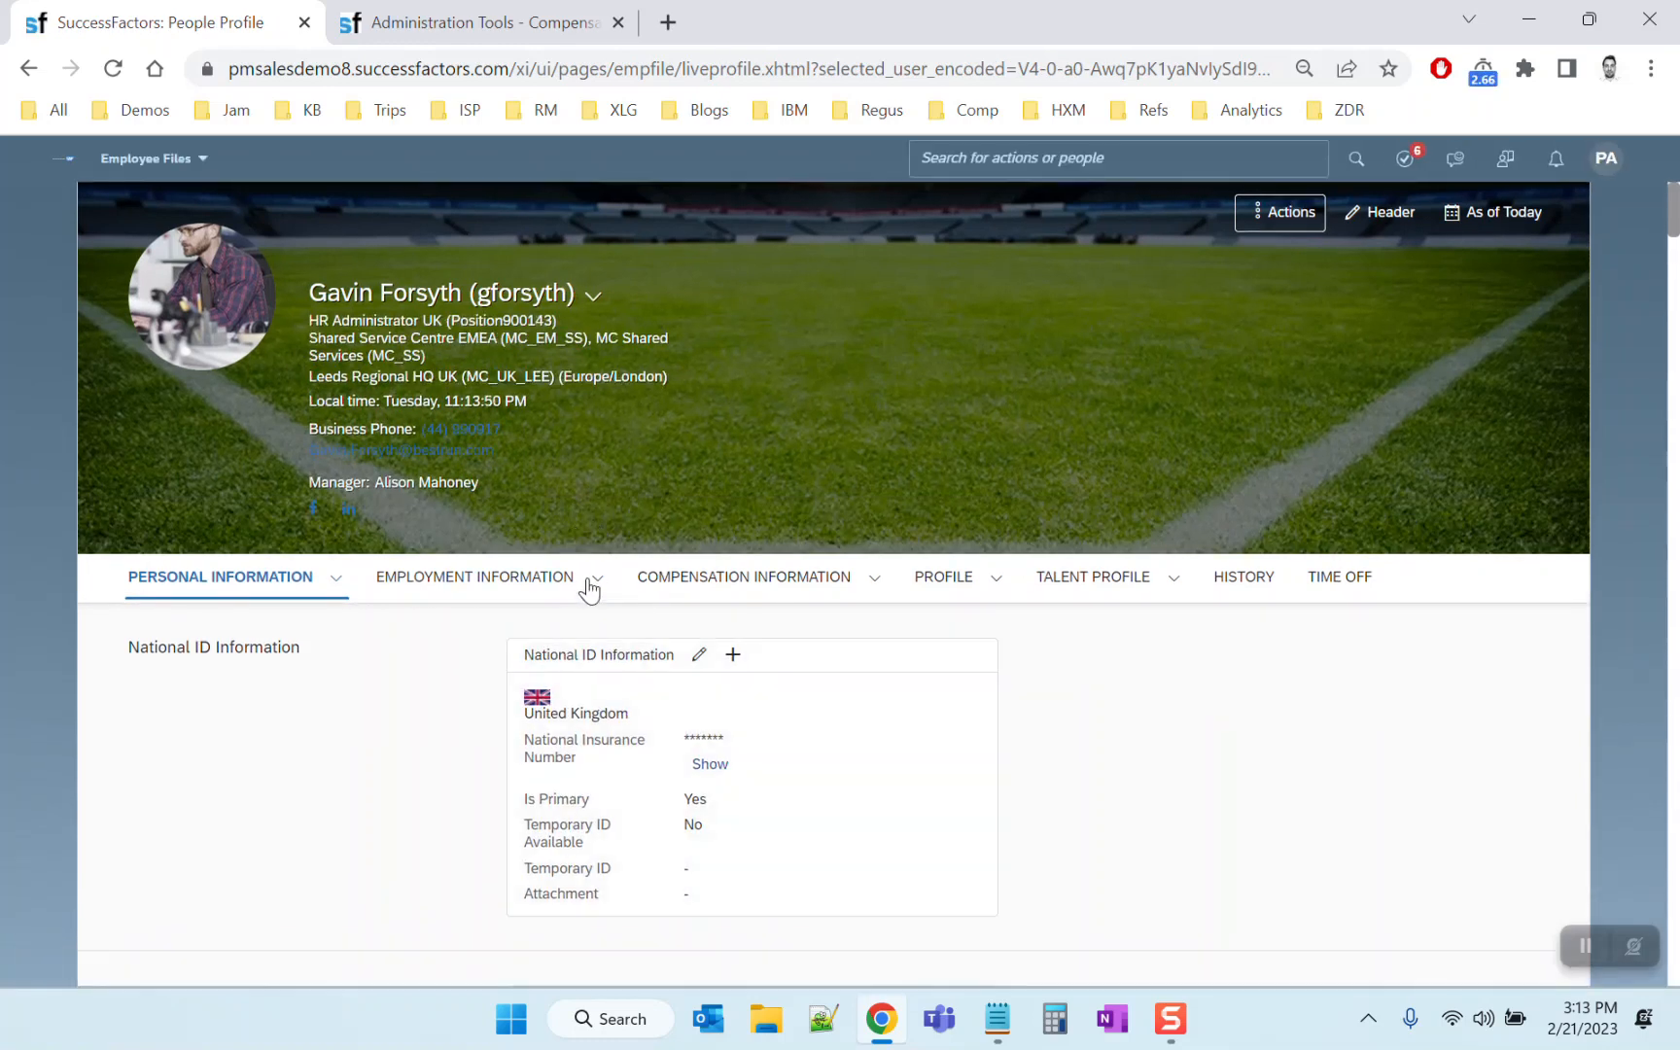
pyautogui.click(602, 587)
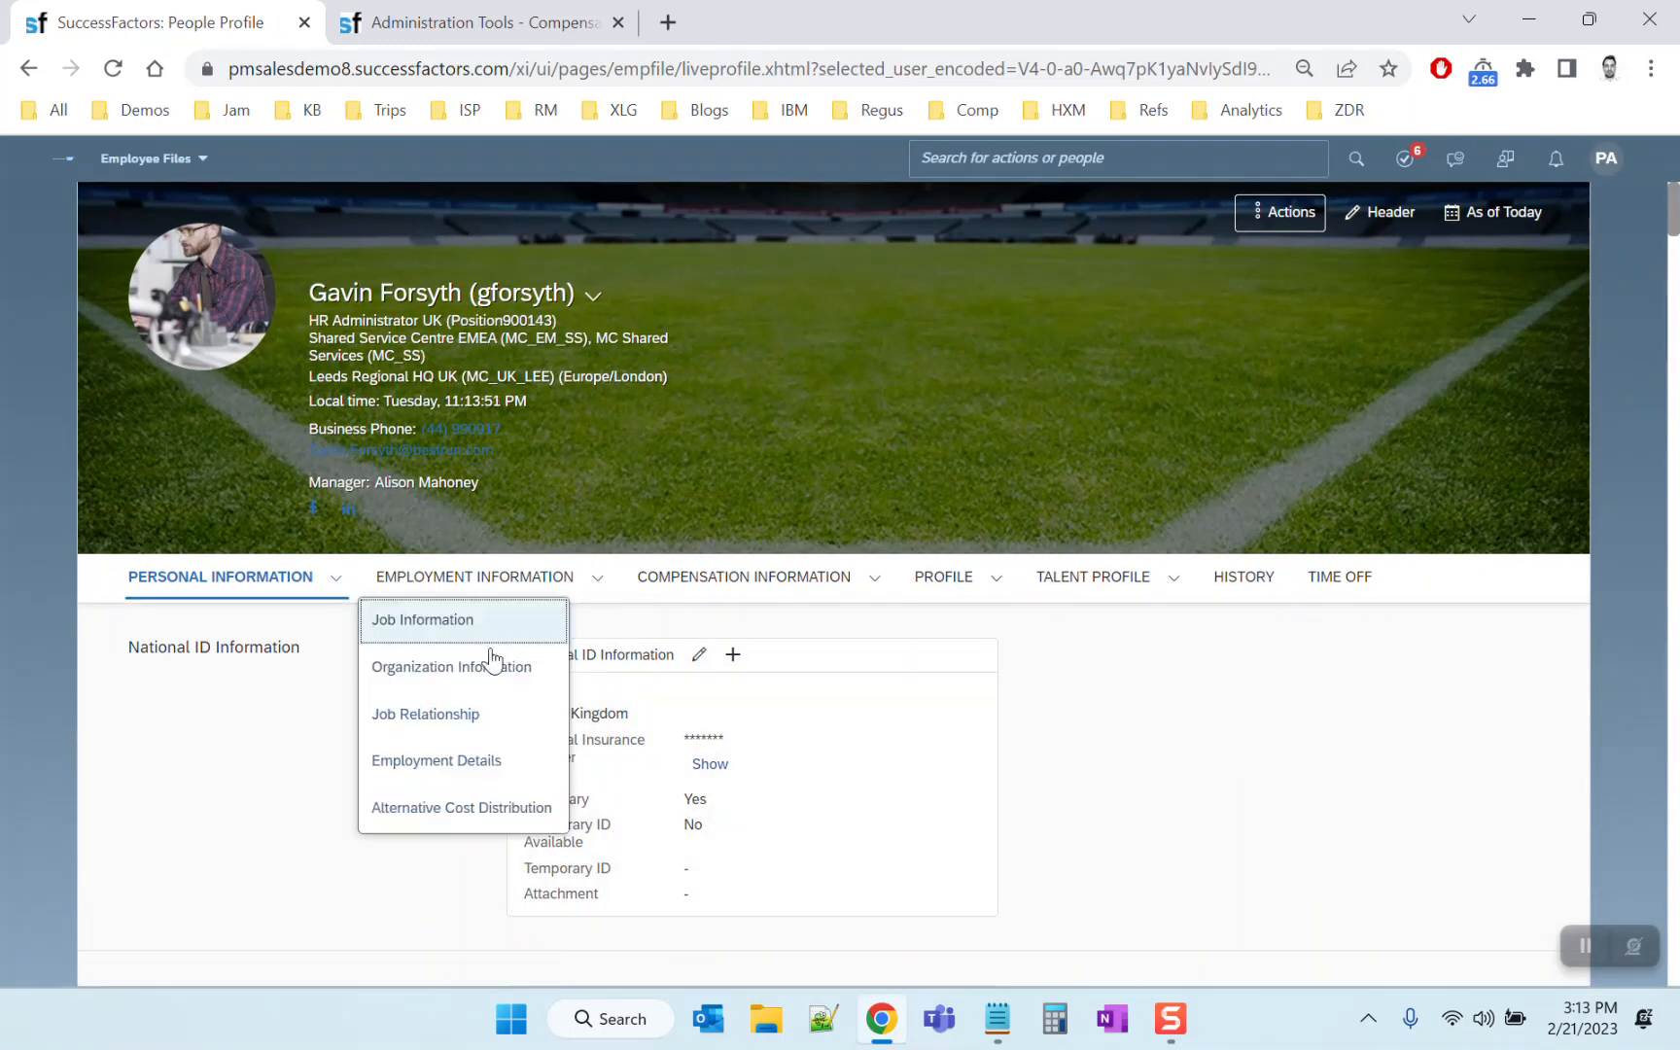
pyautogui.click(442, 710)
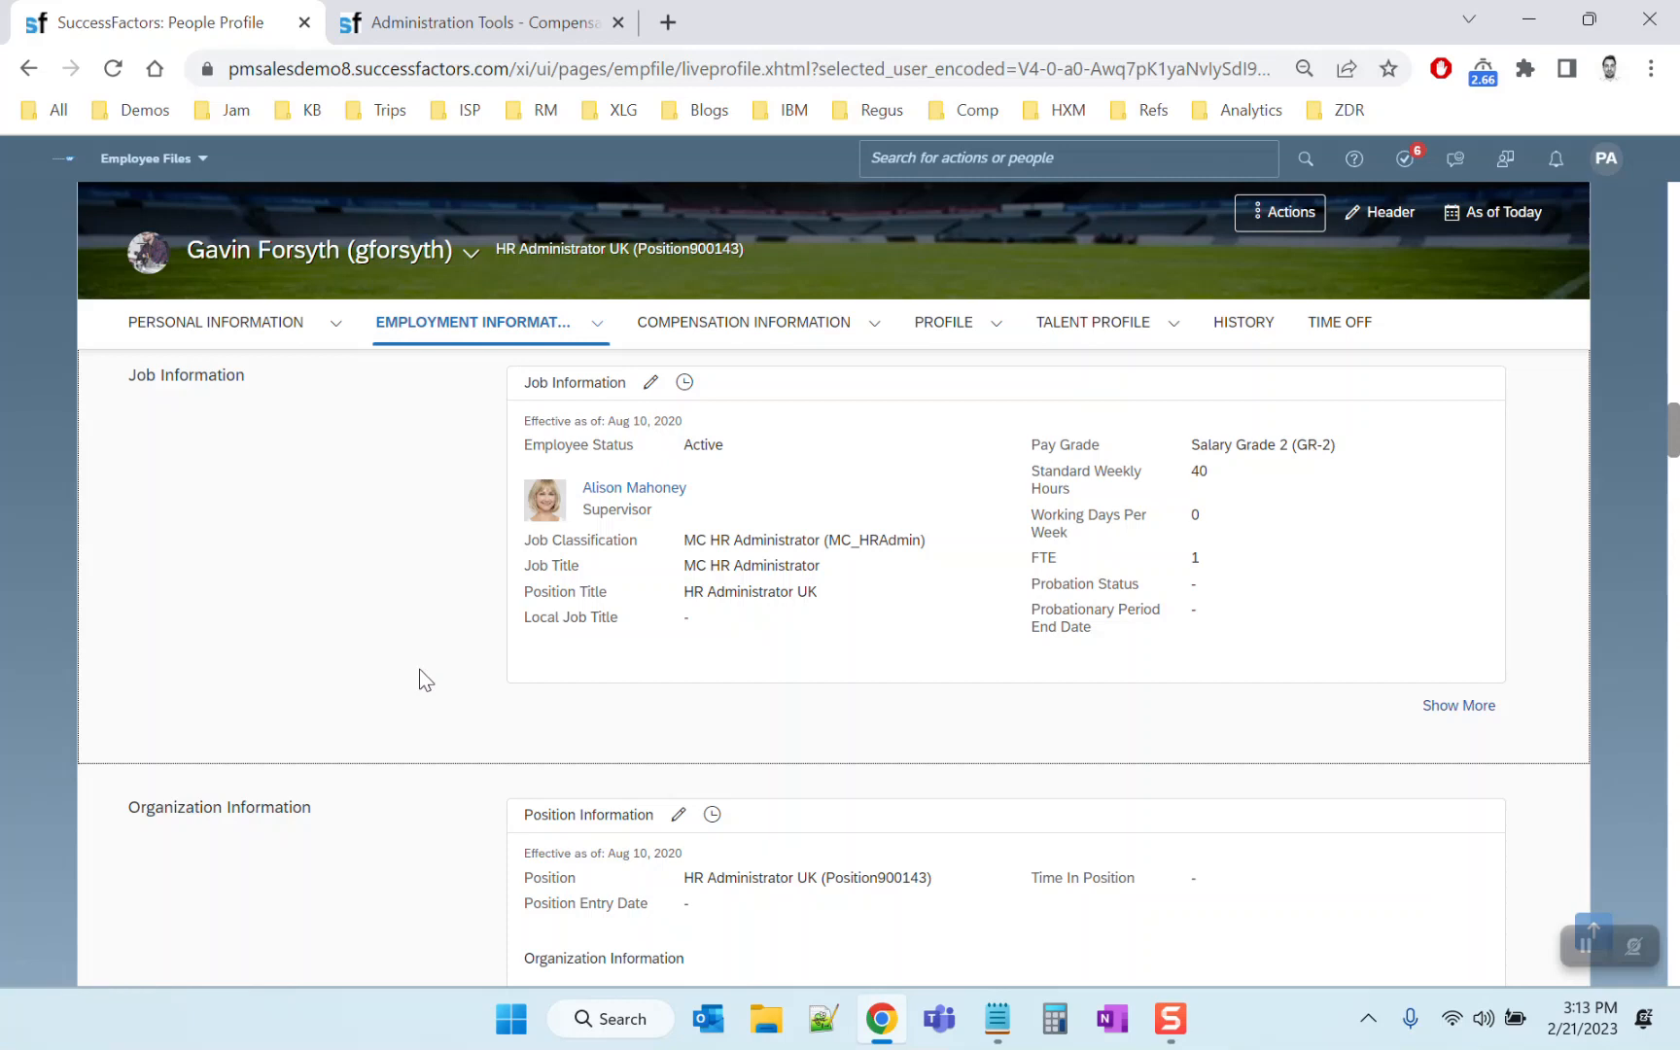
# Open the Feb 01, 2023 record in the employee's Job Relationships history for editing
pyautogui.scroll(-5, 419, 669)
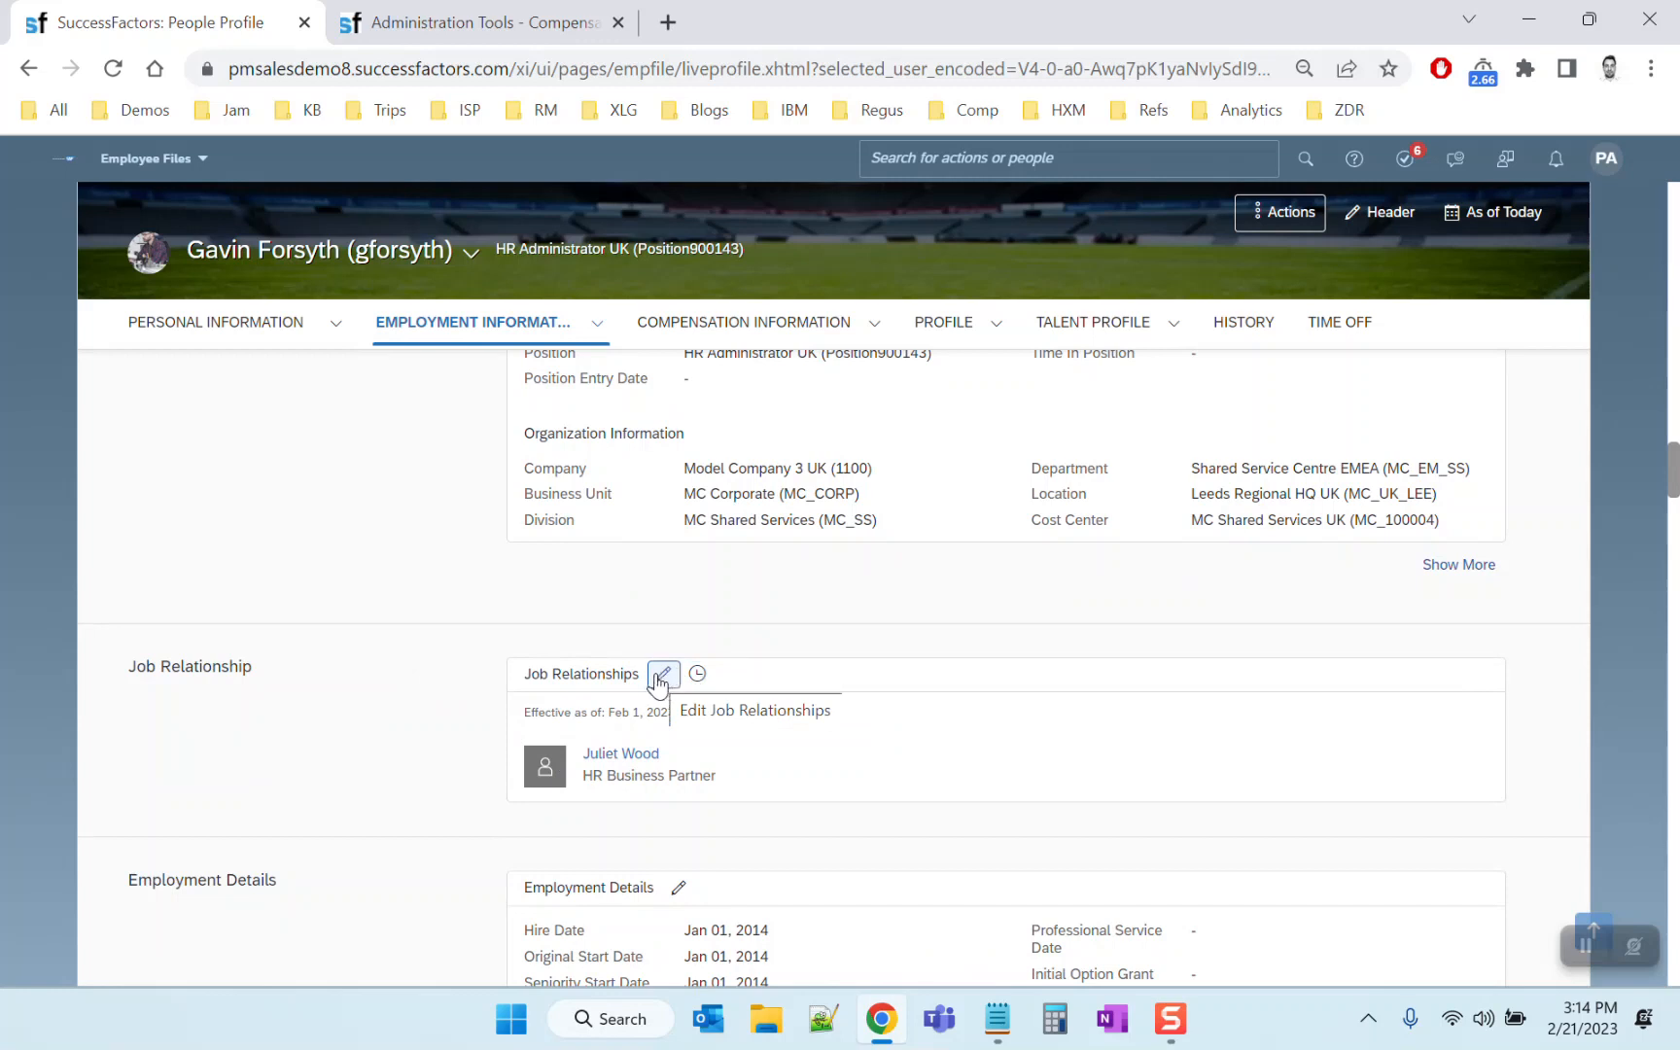
pyautogui.click(698, 671)
pyautogui.click(532, 415)
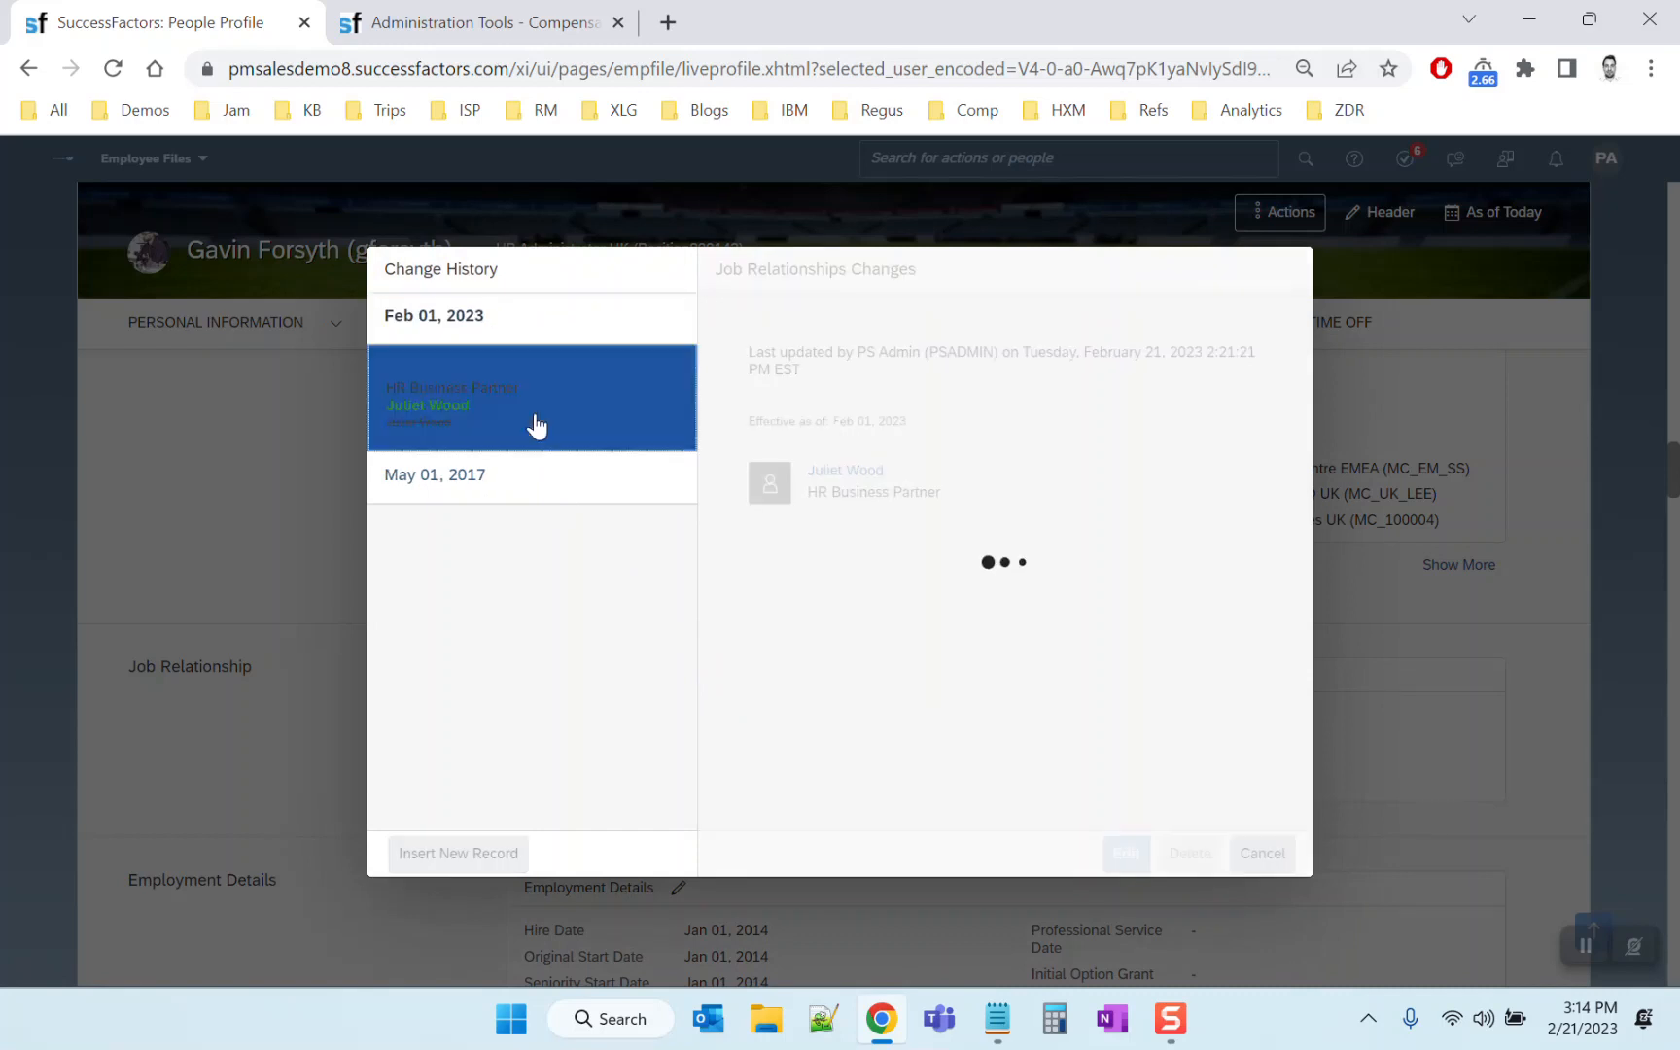
pyautogui.click(1118, 856)
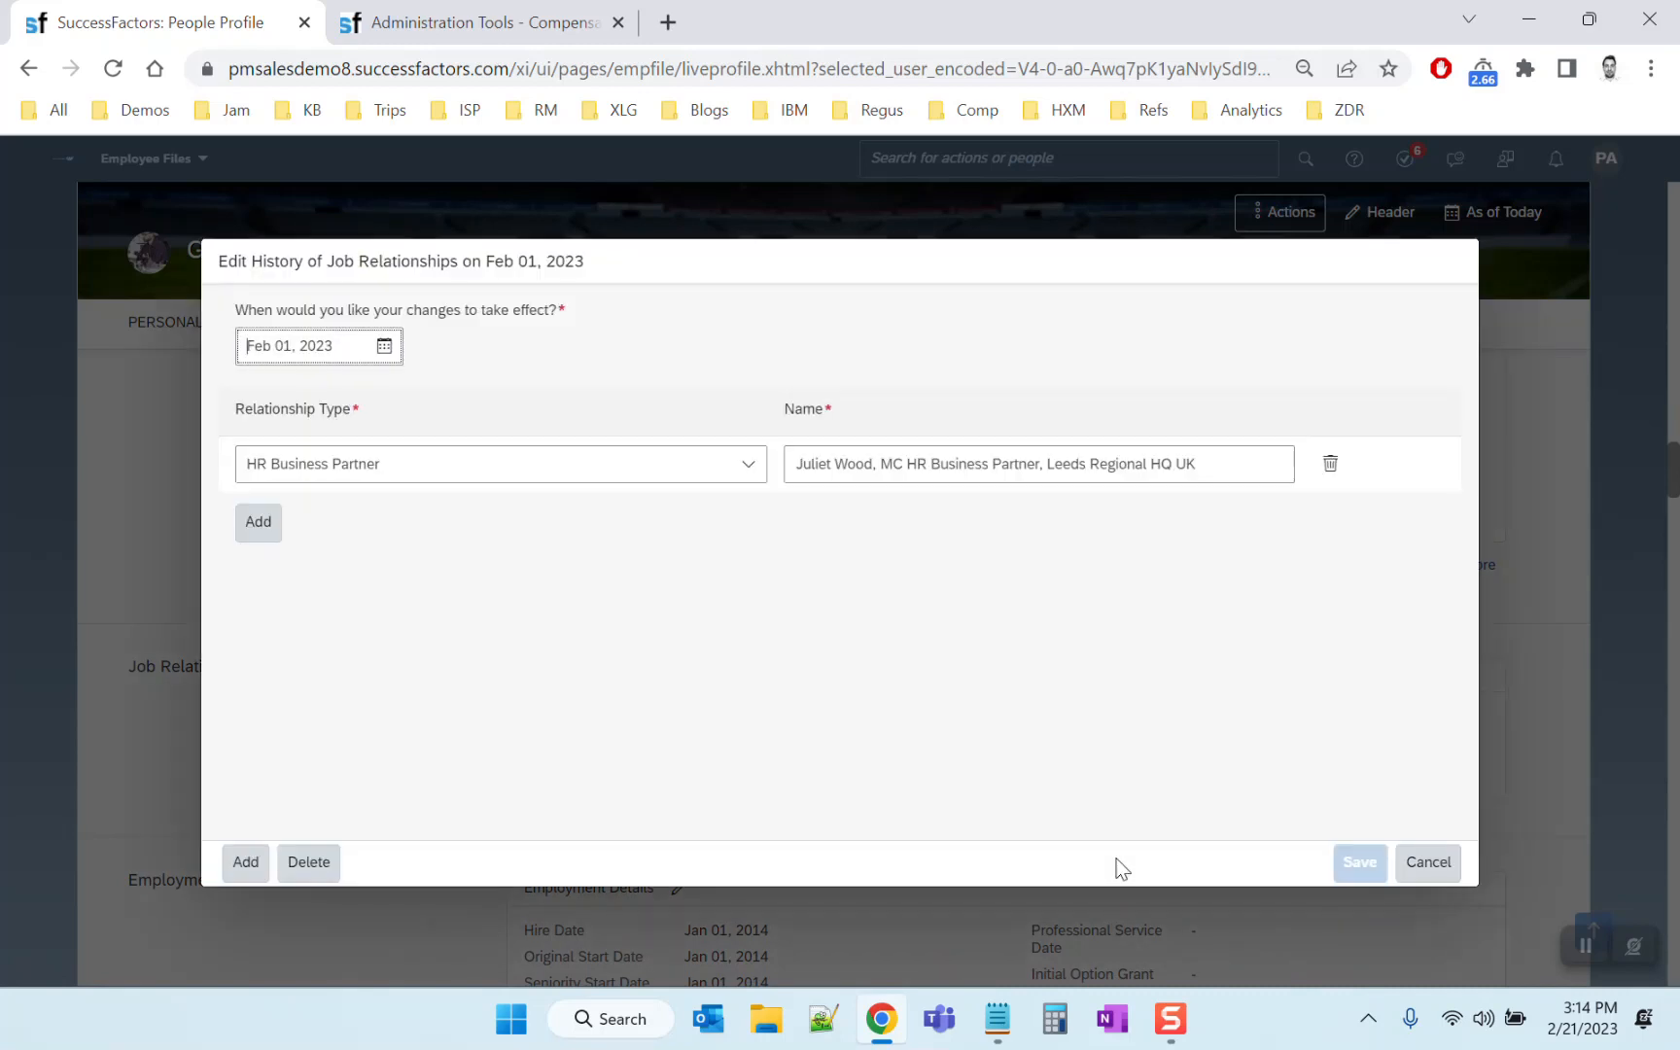
# Add a Matrix Manager relationship naming the Chief Finance Officer at Detroit HQ US, save the record and close the history
pyautogui.click(259, 522)
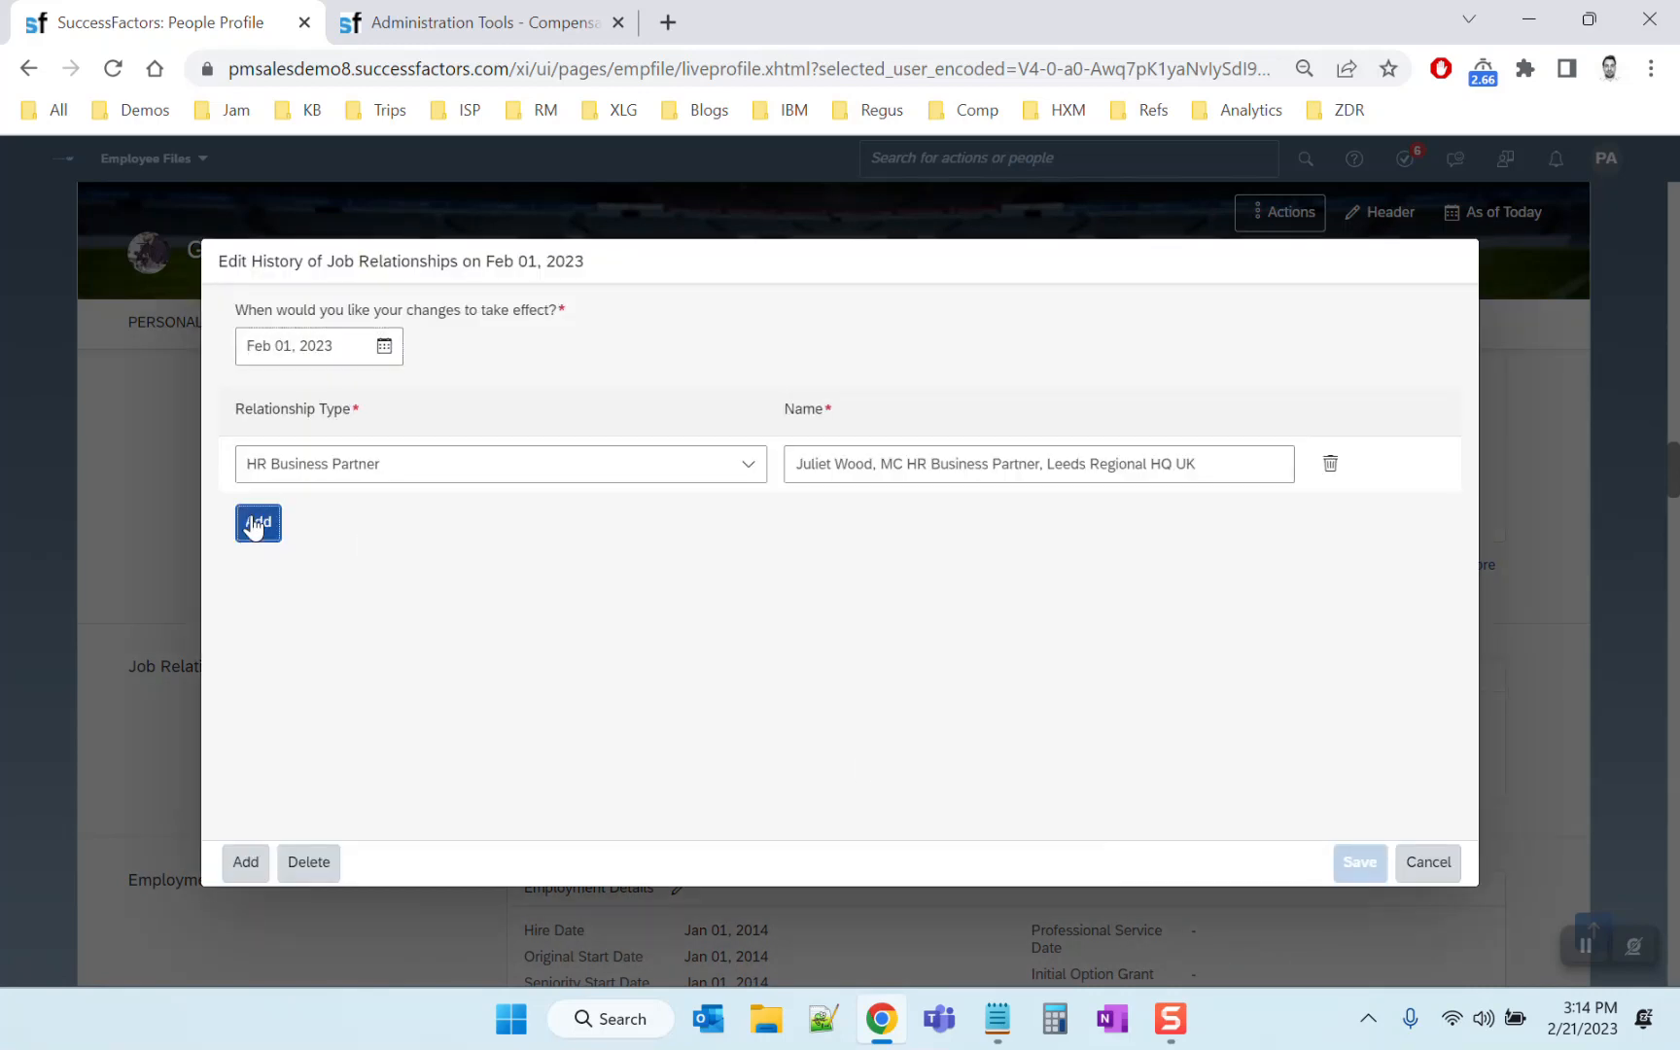
pyautogui.click(749, 521)
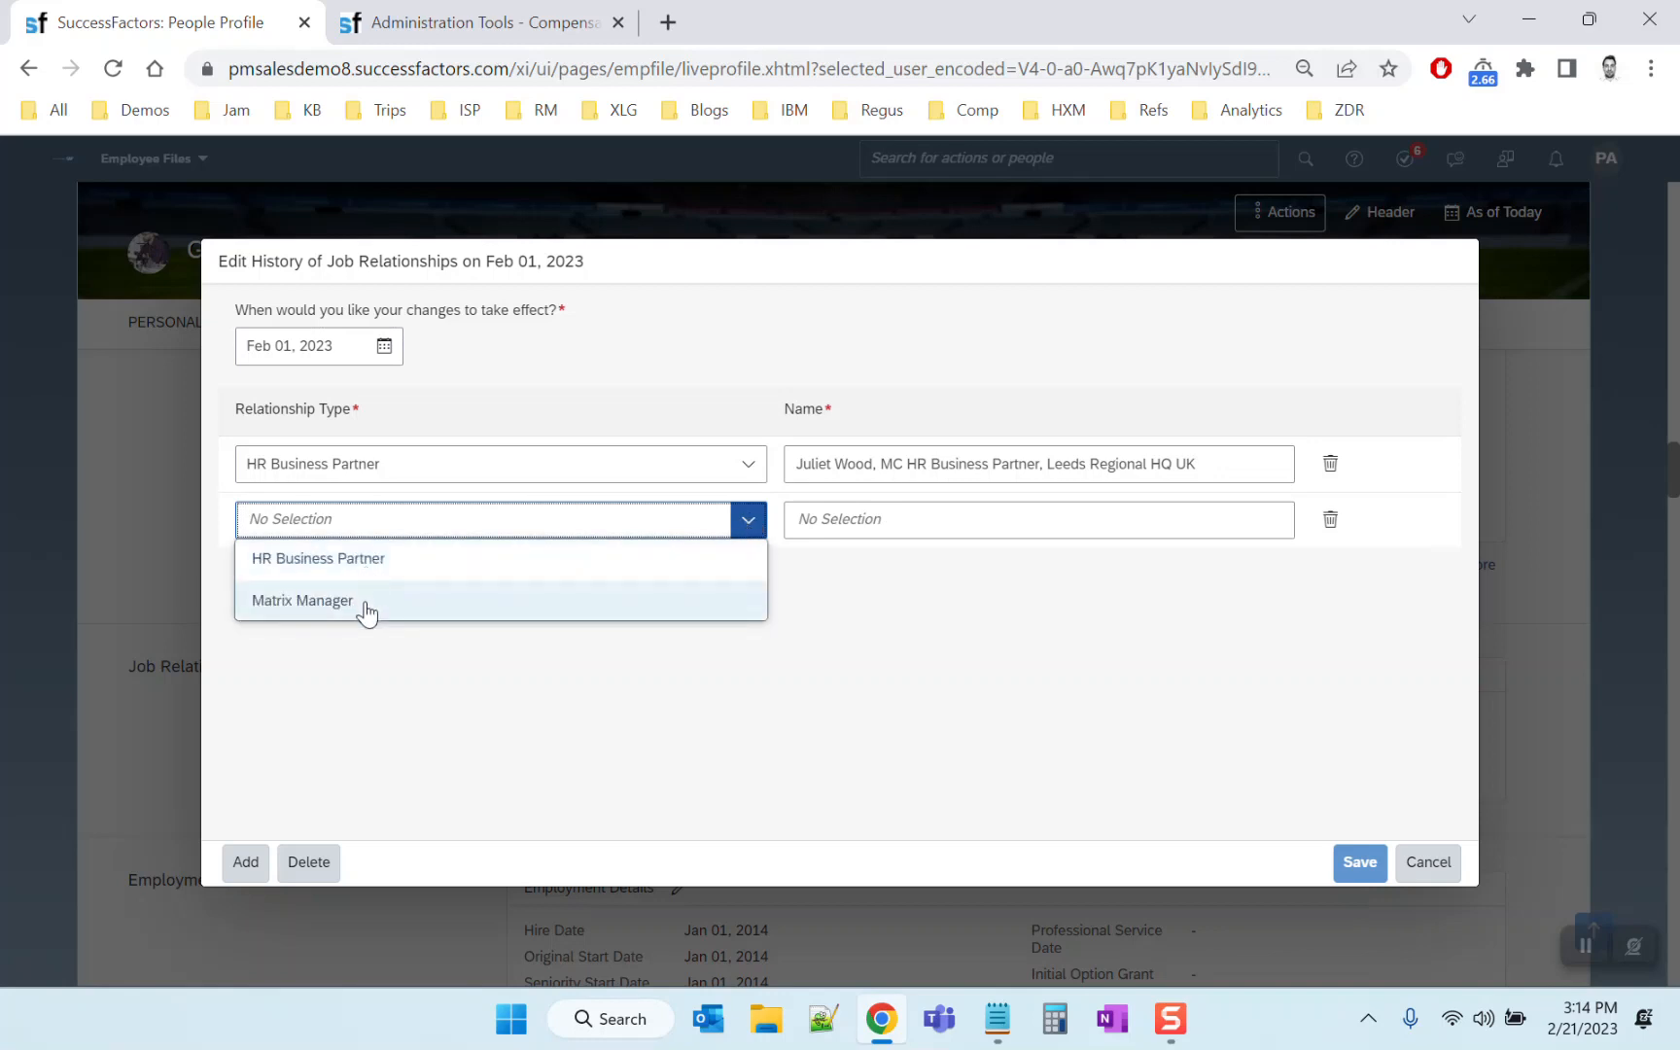
pyautogui.click(364, 608)
pyautogui.click(835, 532)
pyautogui.write('Pittman')
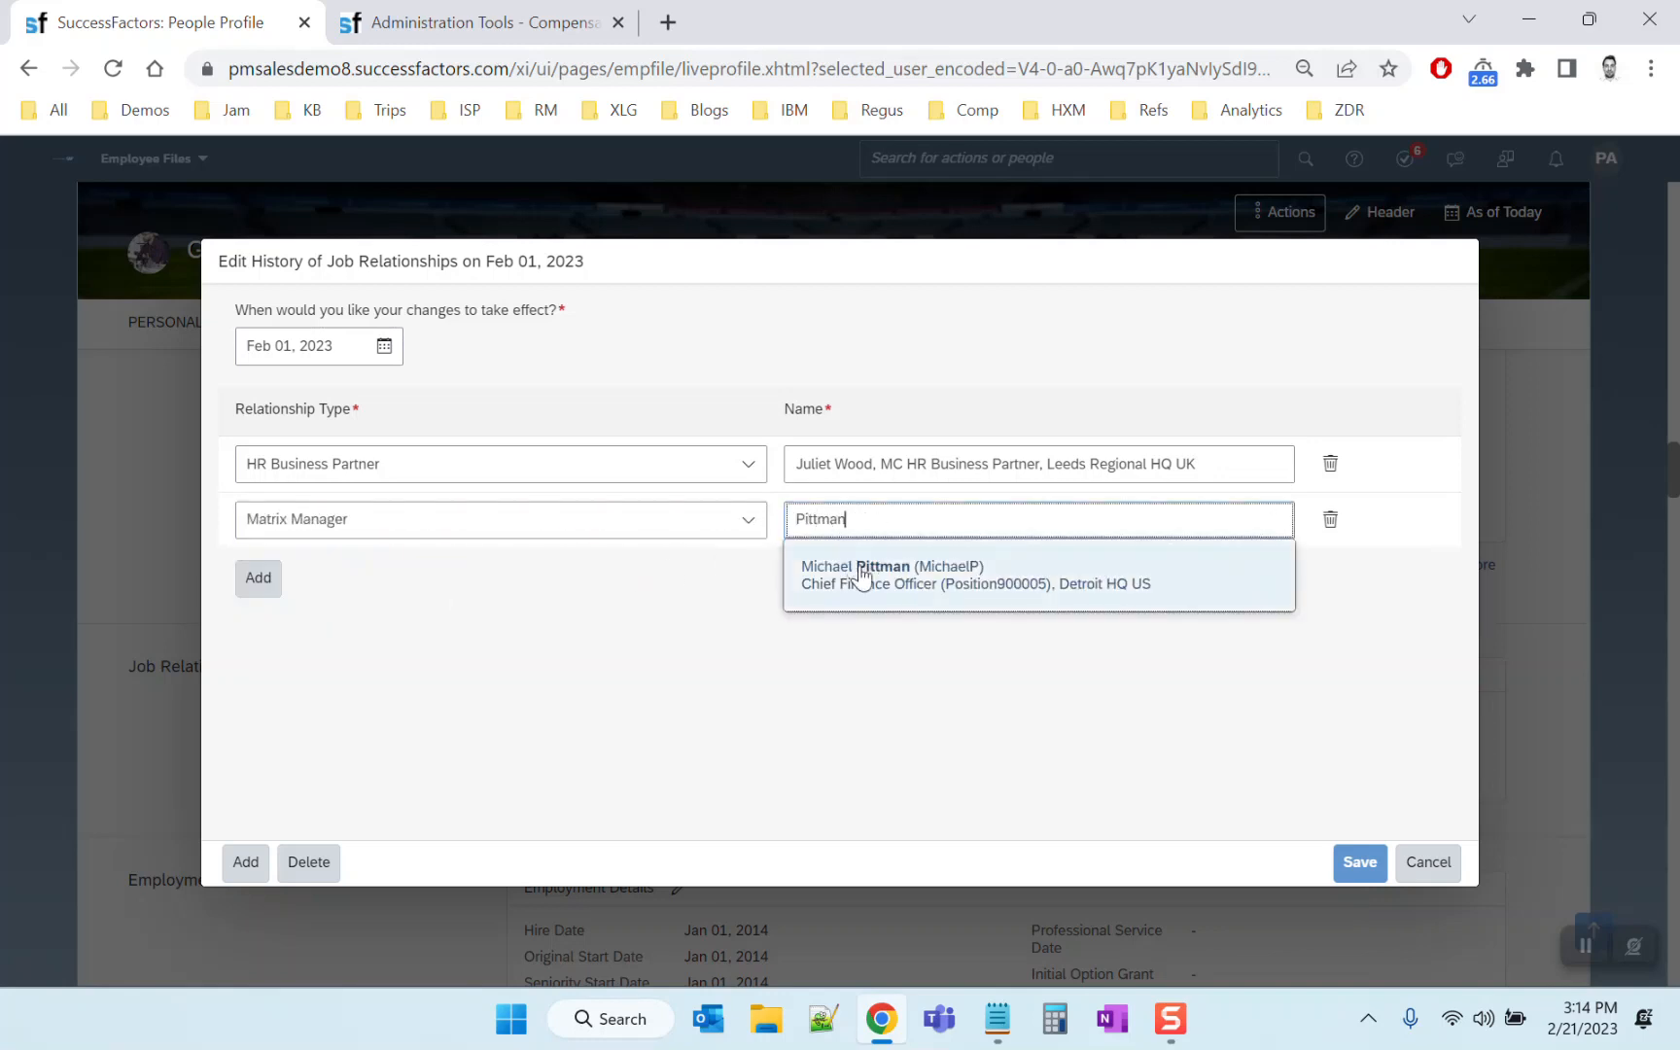
pyautogui.click(863, 573)
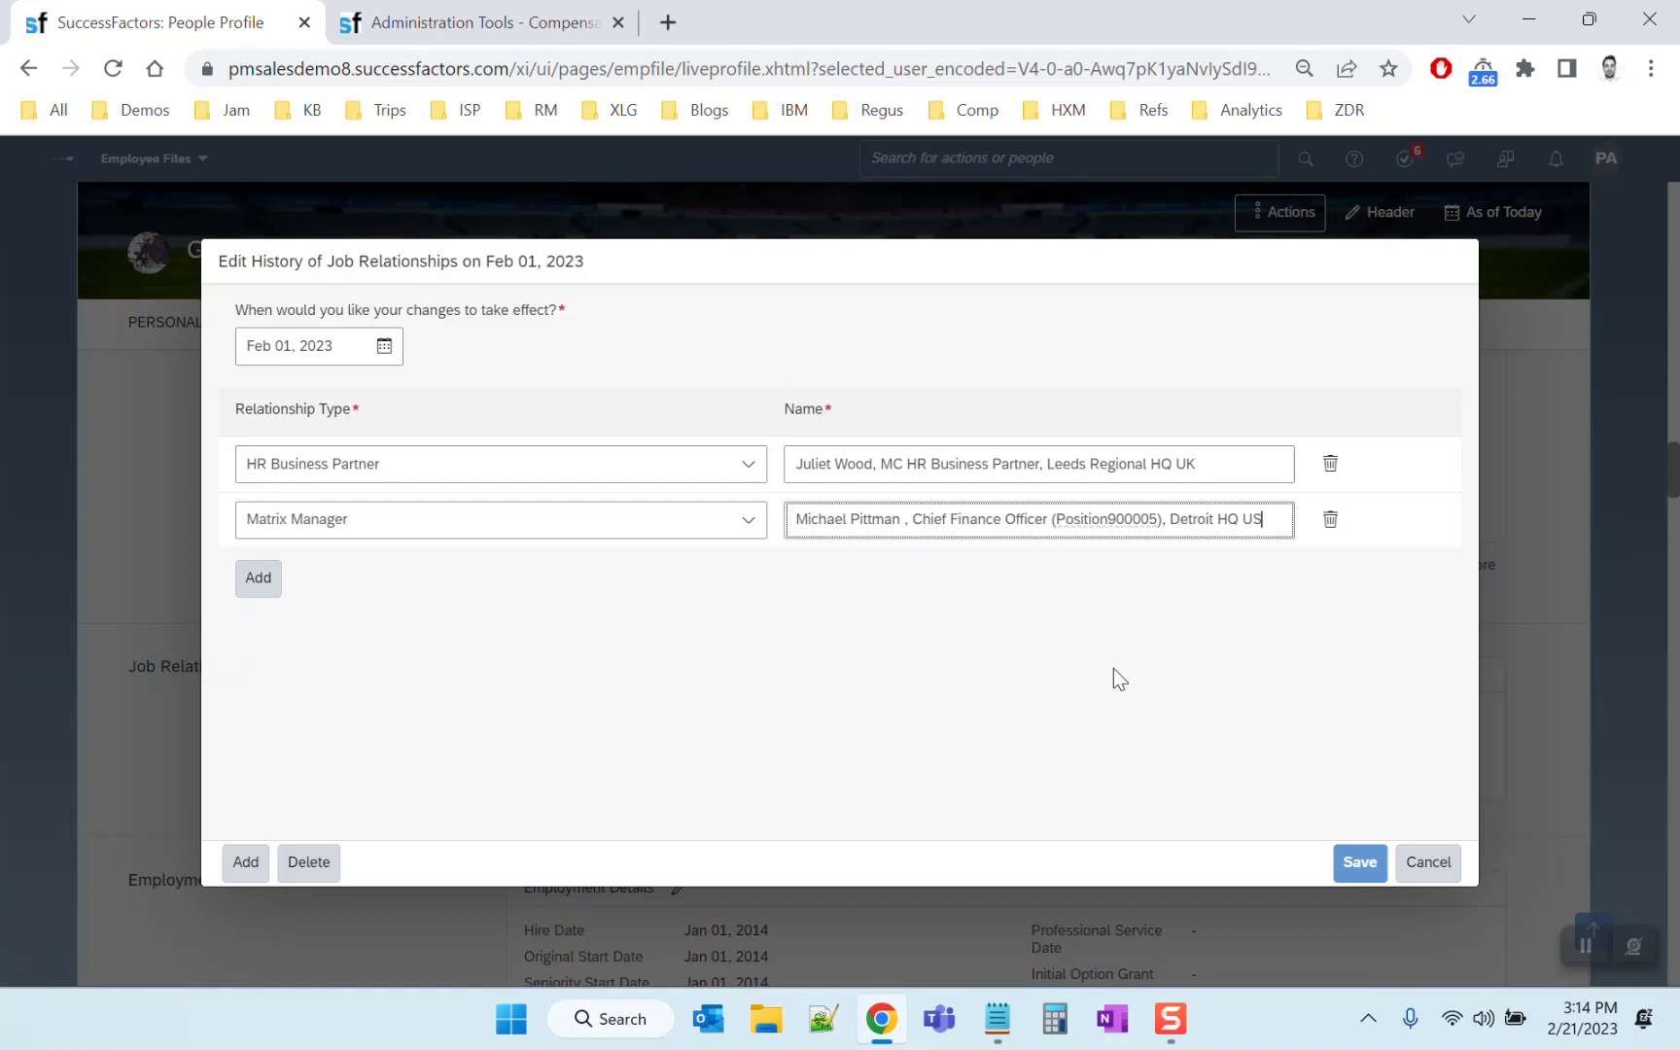
pyautogui.click(1361, 864)
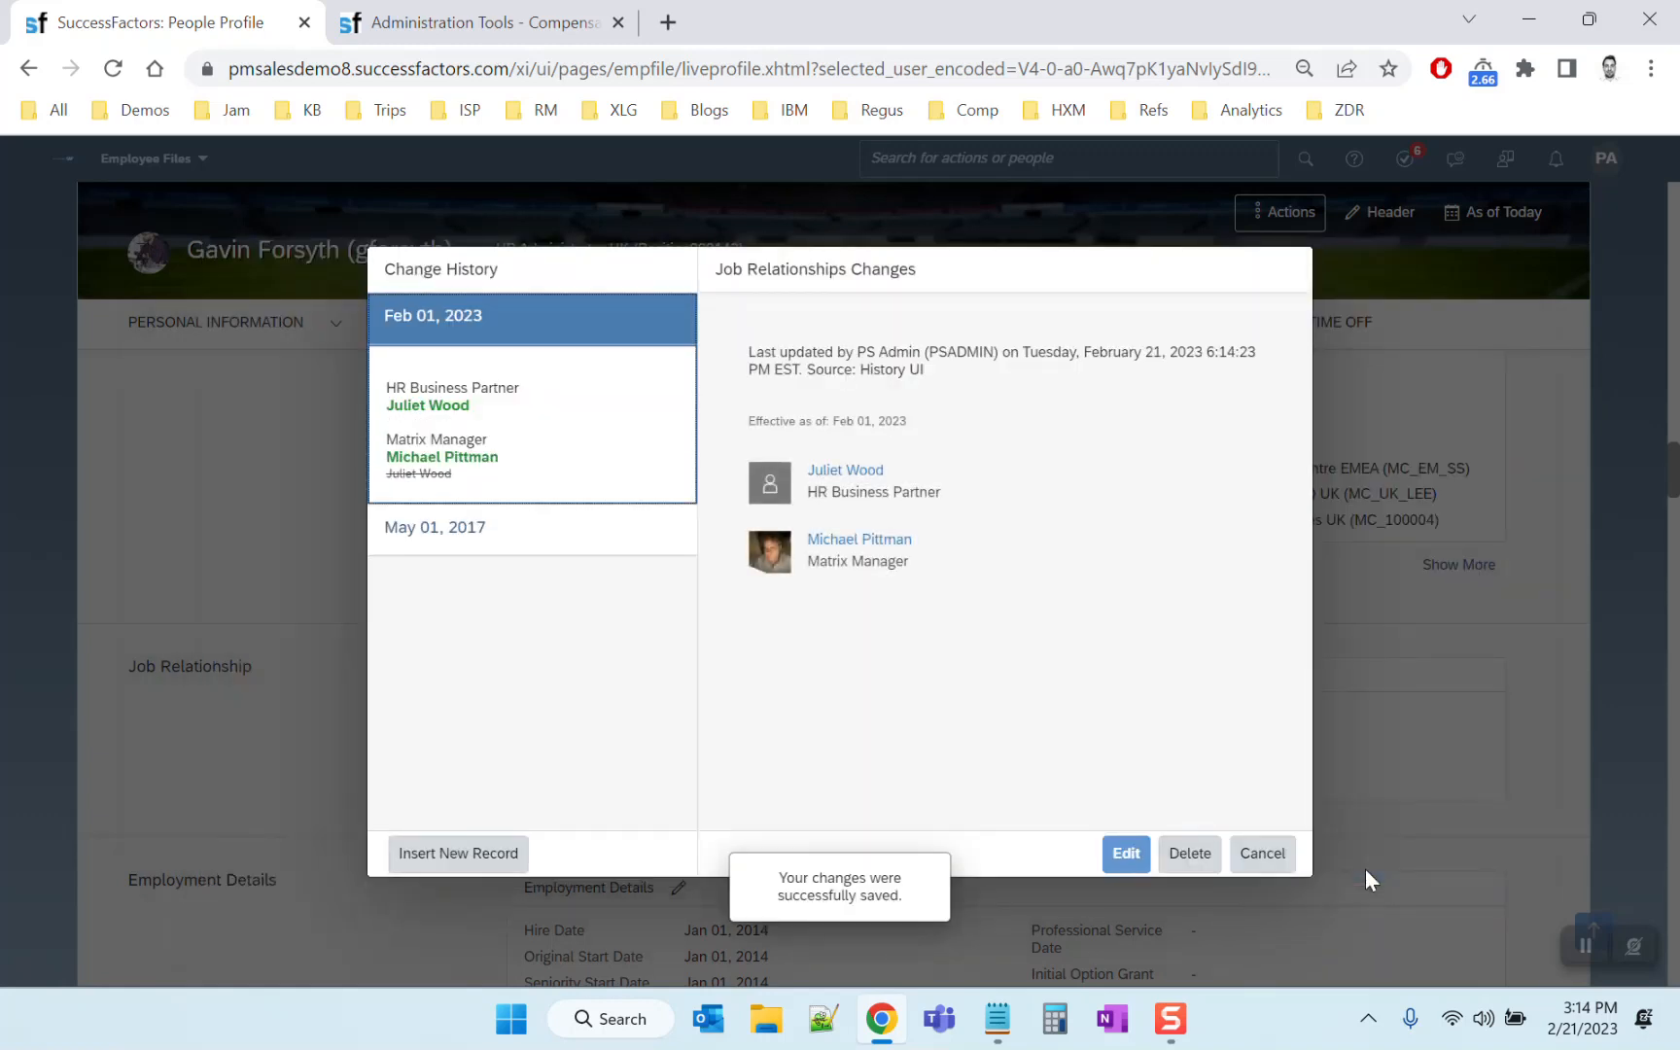
pyautogui.click(1262, 854)
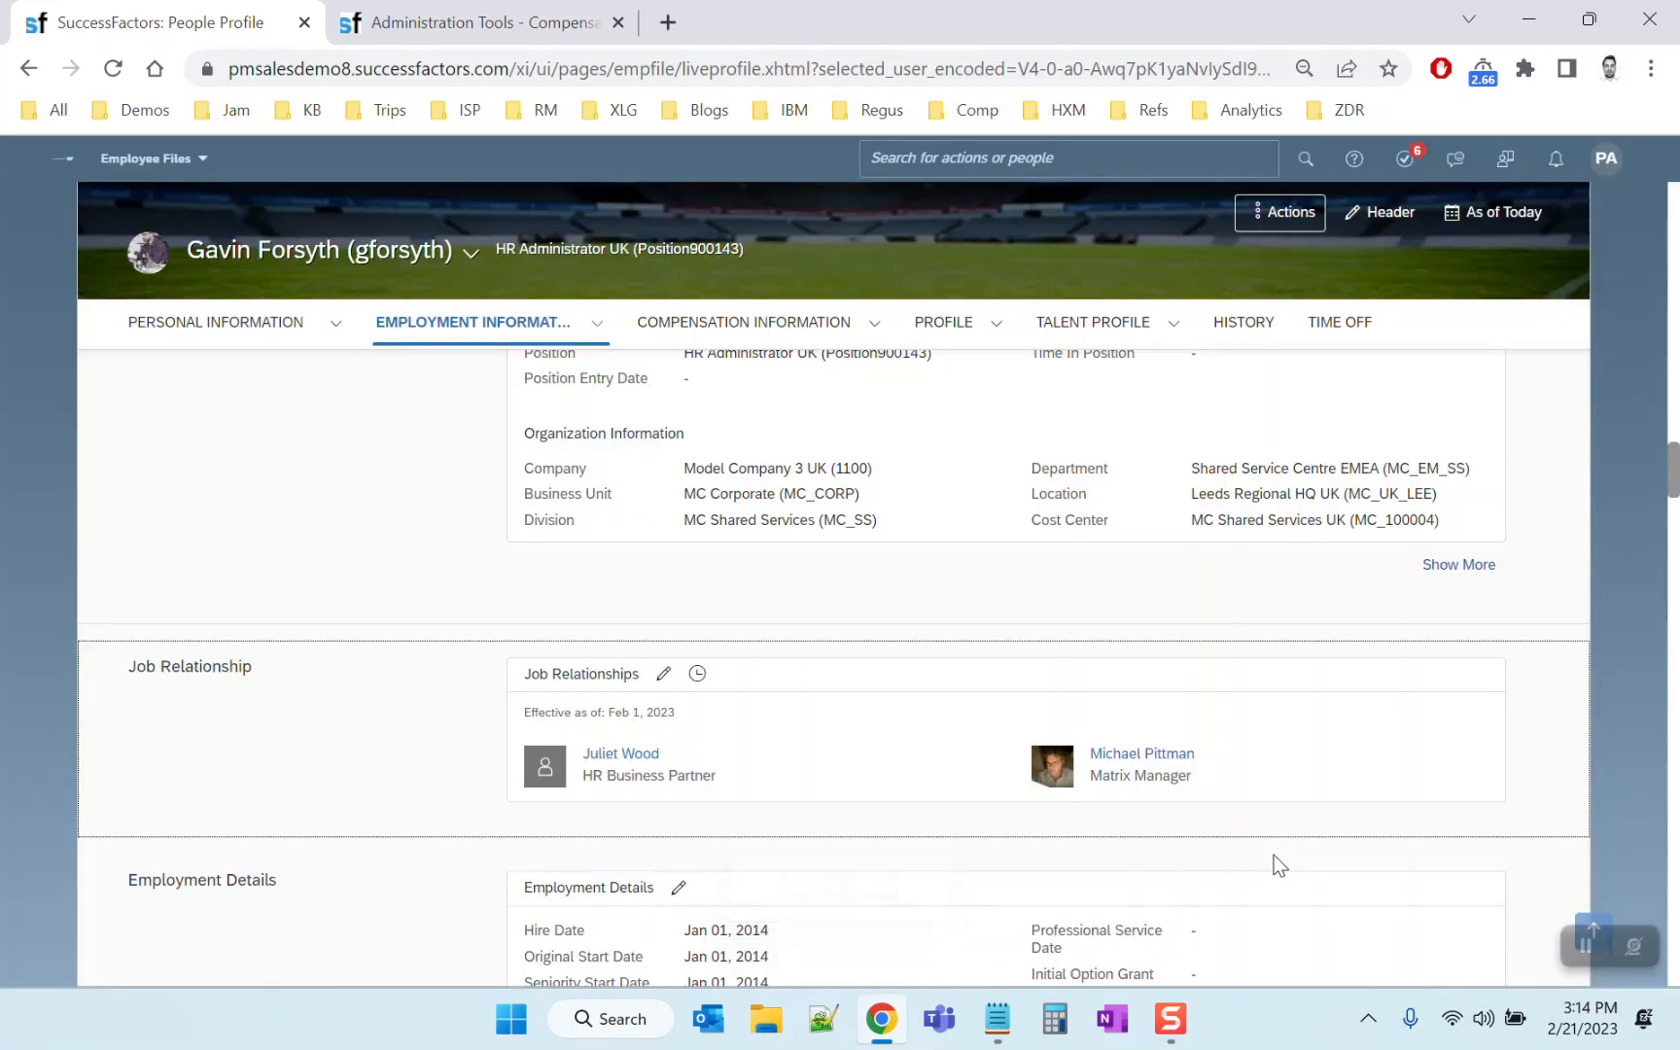
# Go to Manage Data and look up the existing Job Relationships Names records
pyautogui.click(1156, 158)
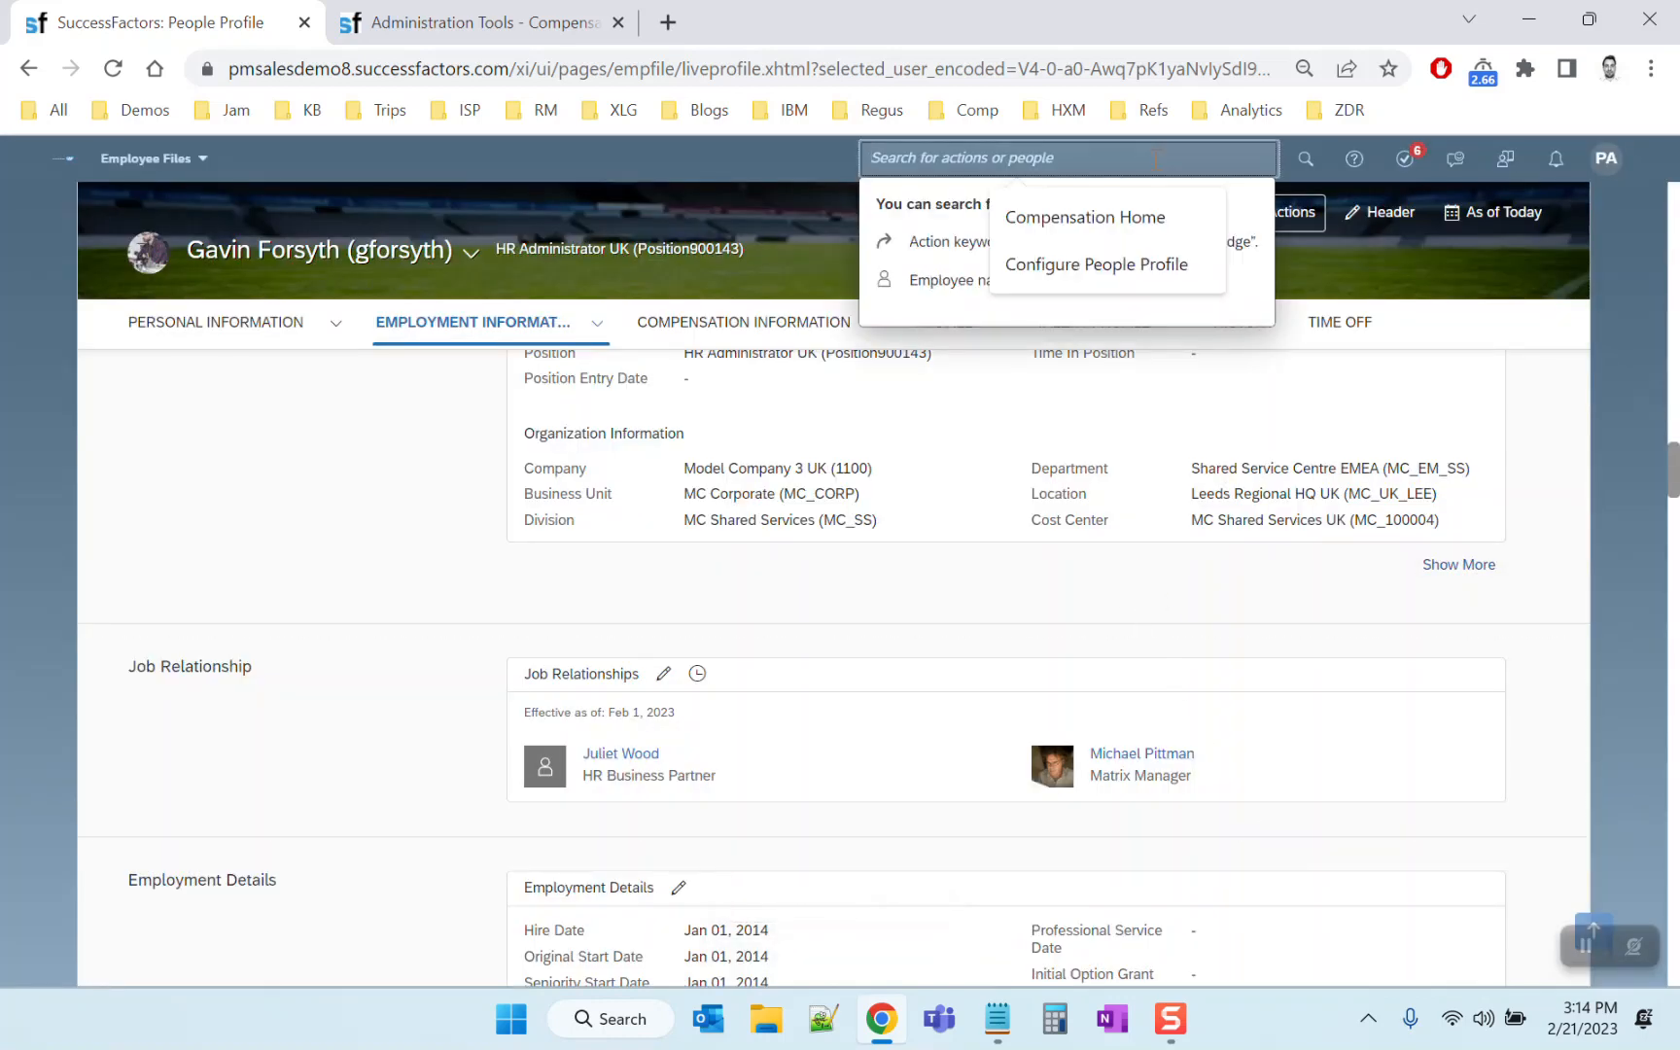
pyautogui.write('manage data')
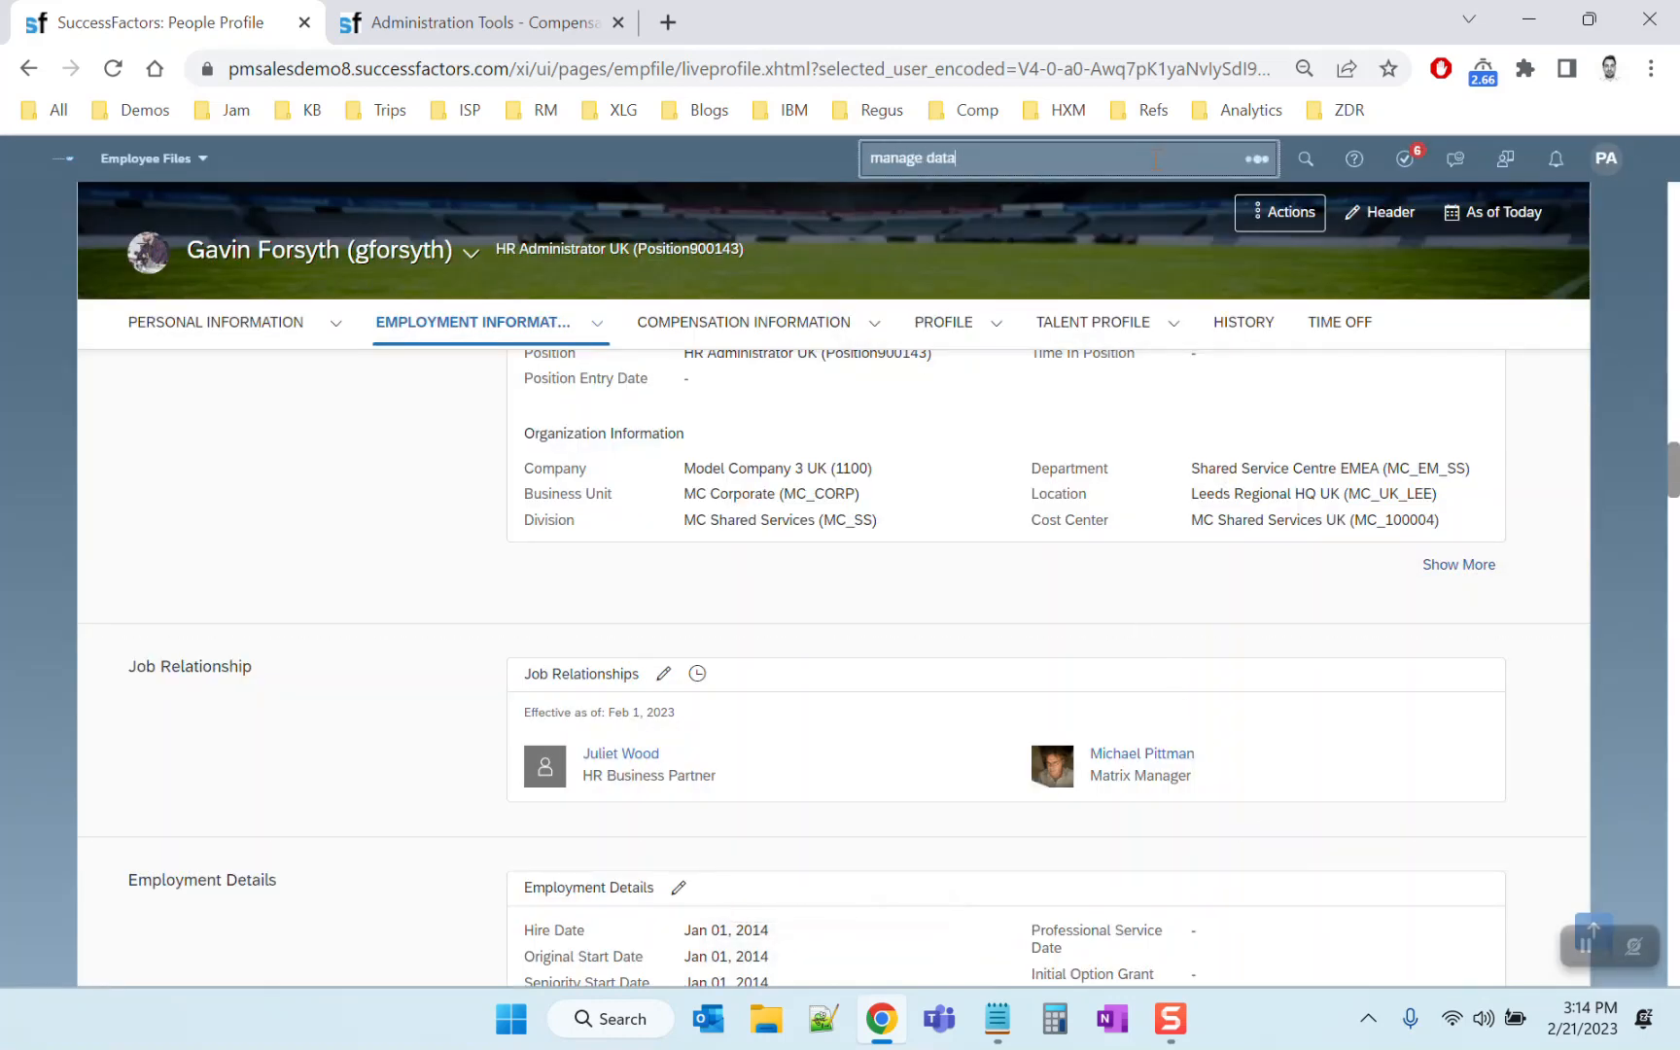
pyautogui.click(945, 238)
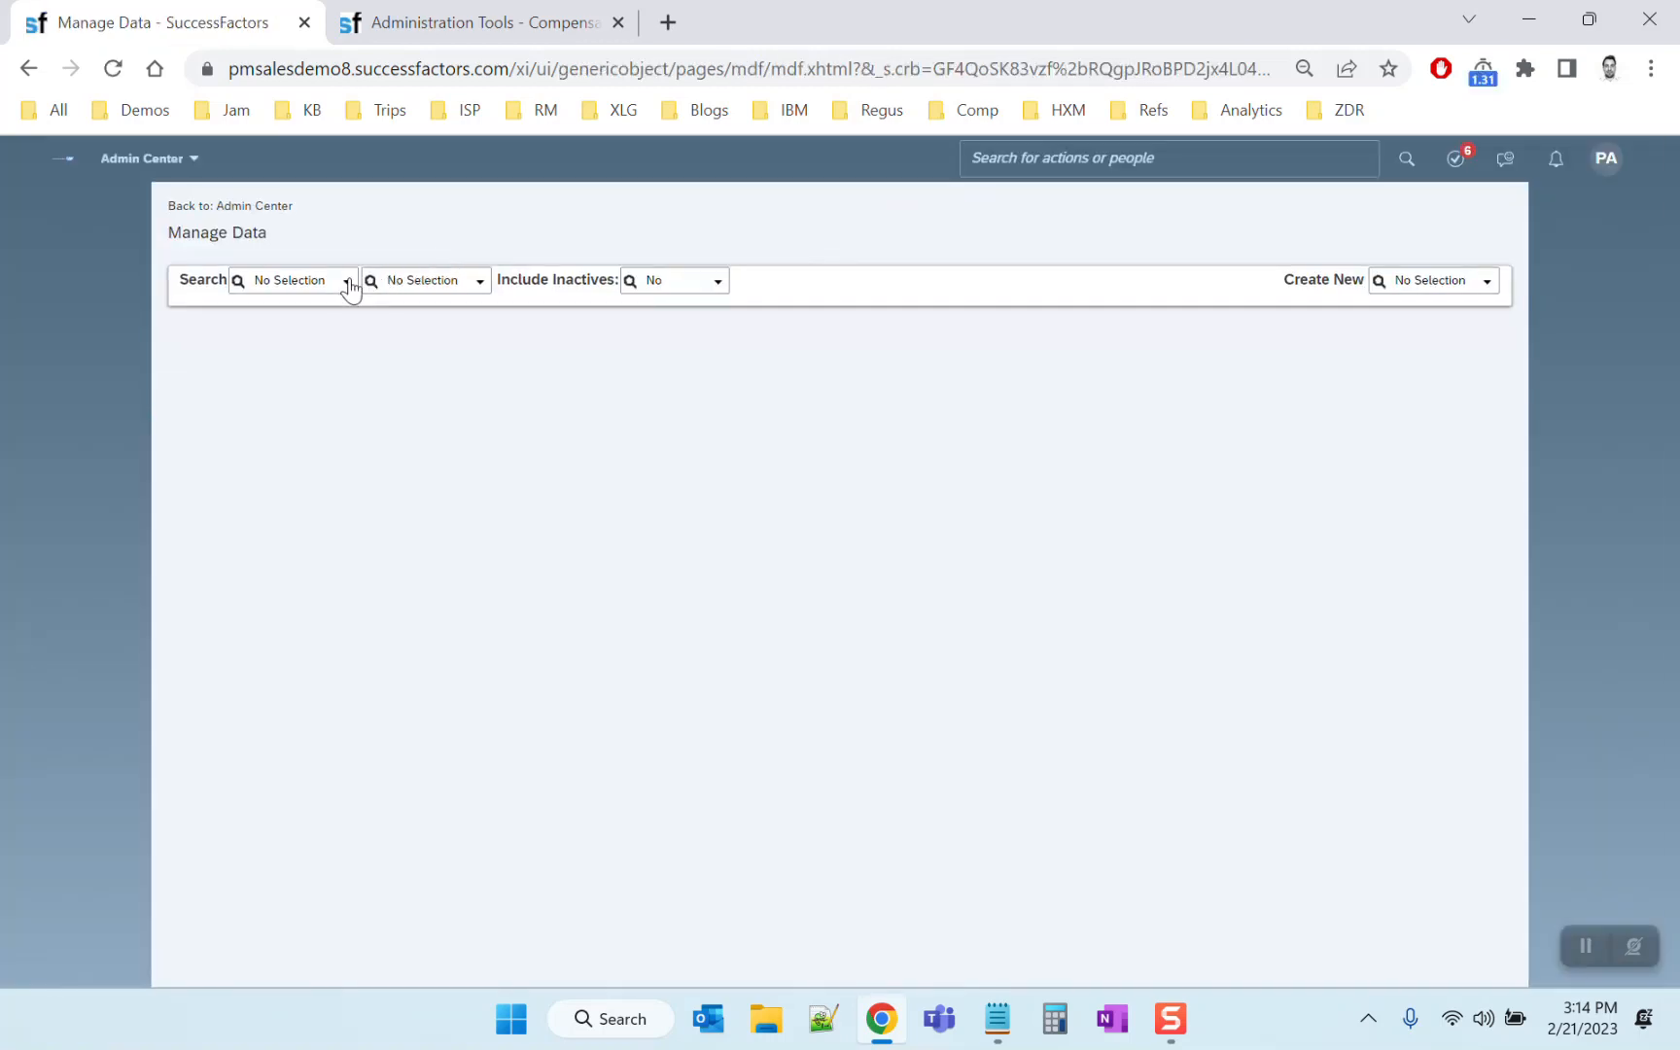
pyautogui.click(347, 282)
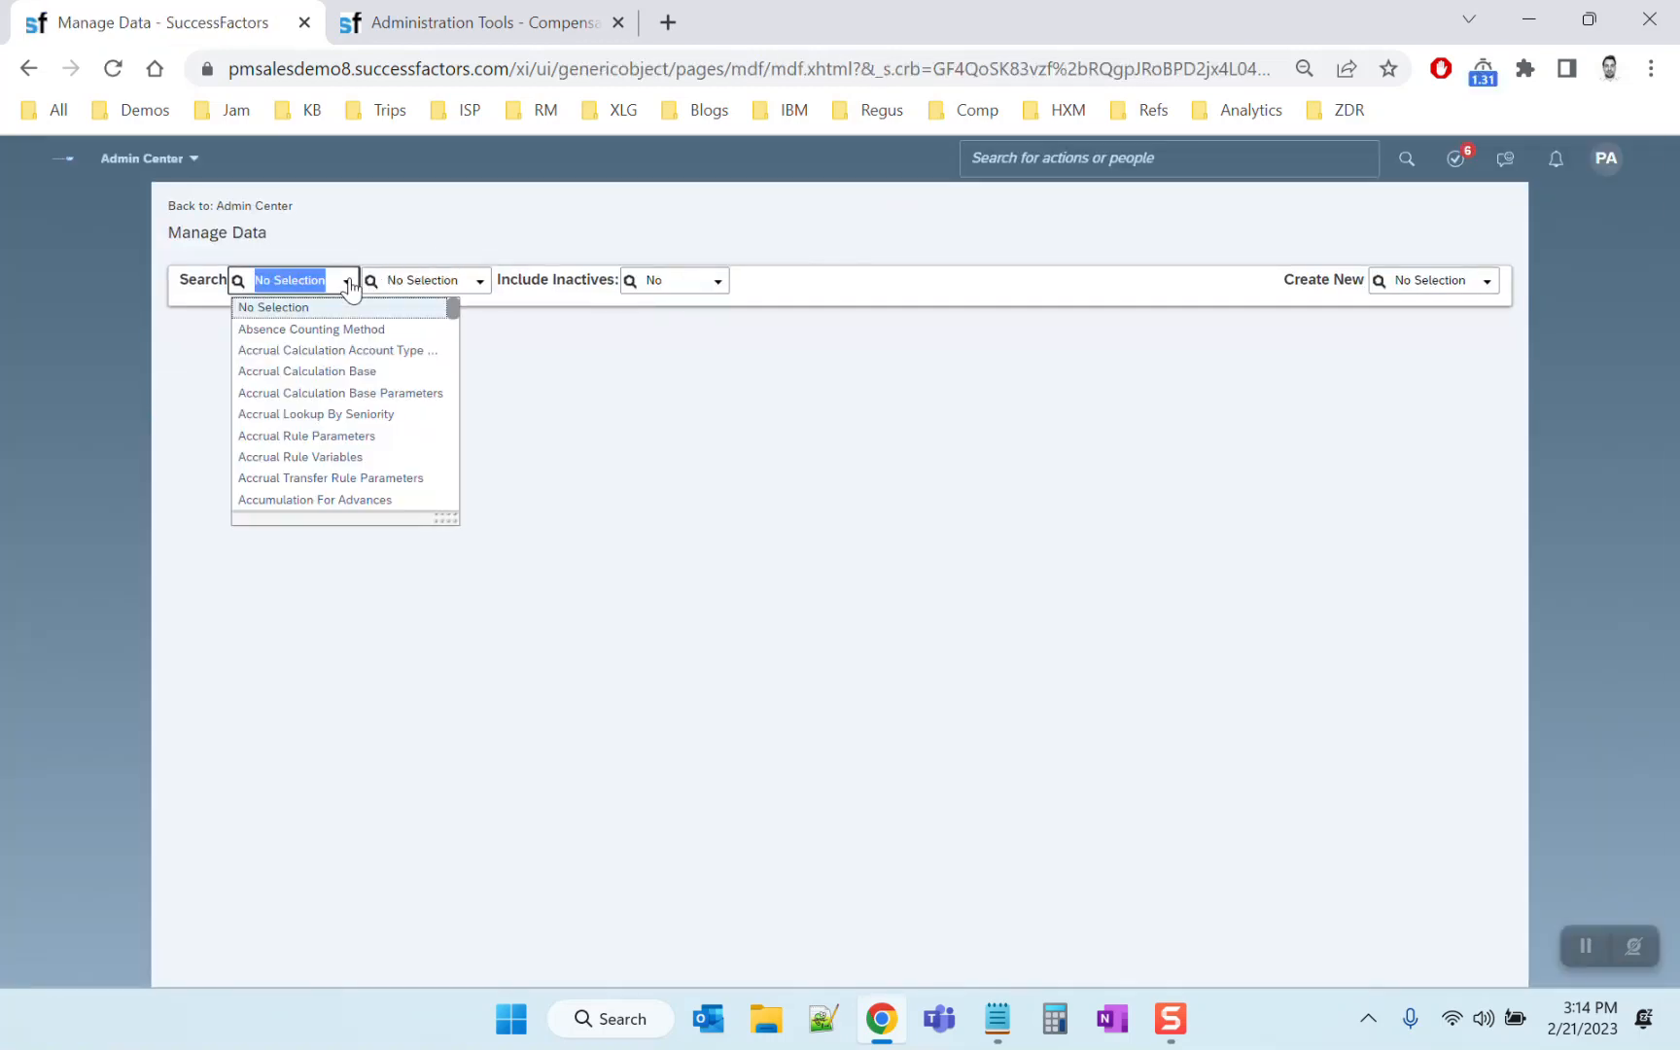
pyautogui.write('job relation')
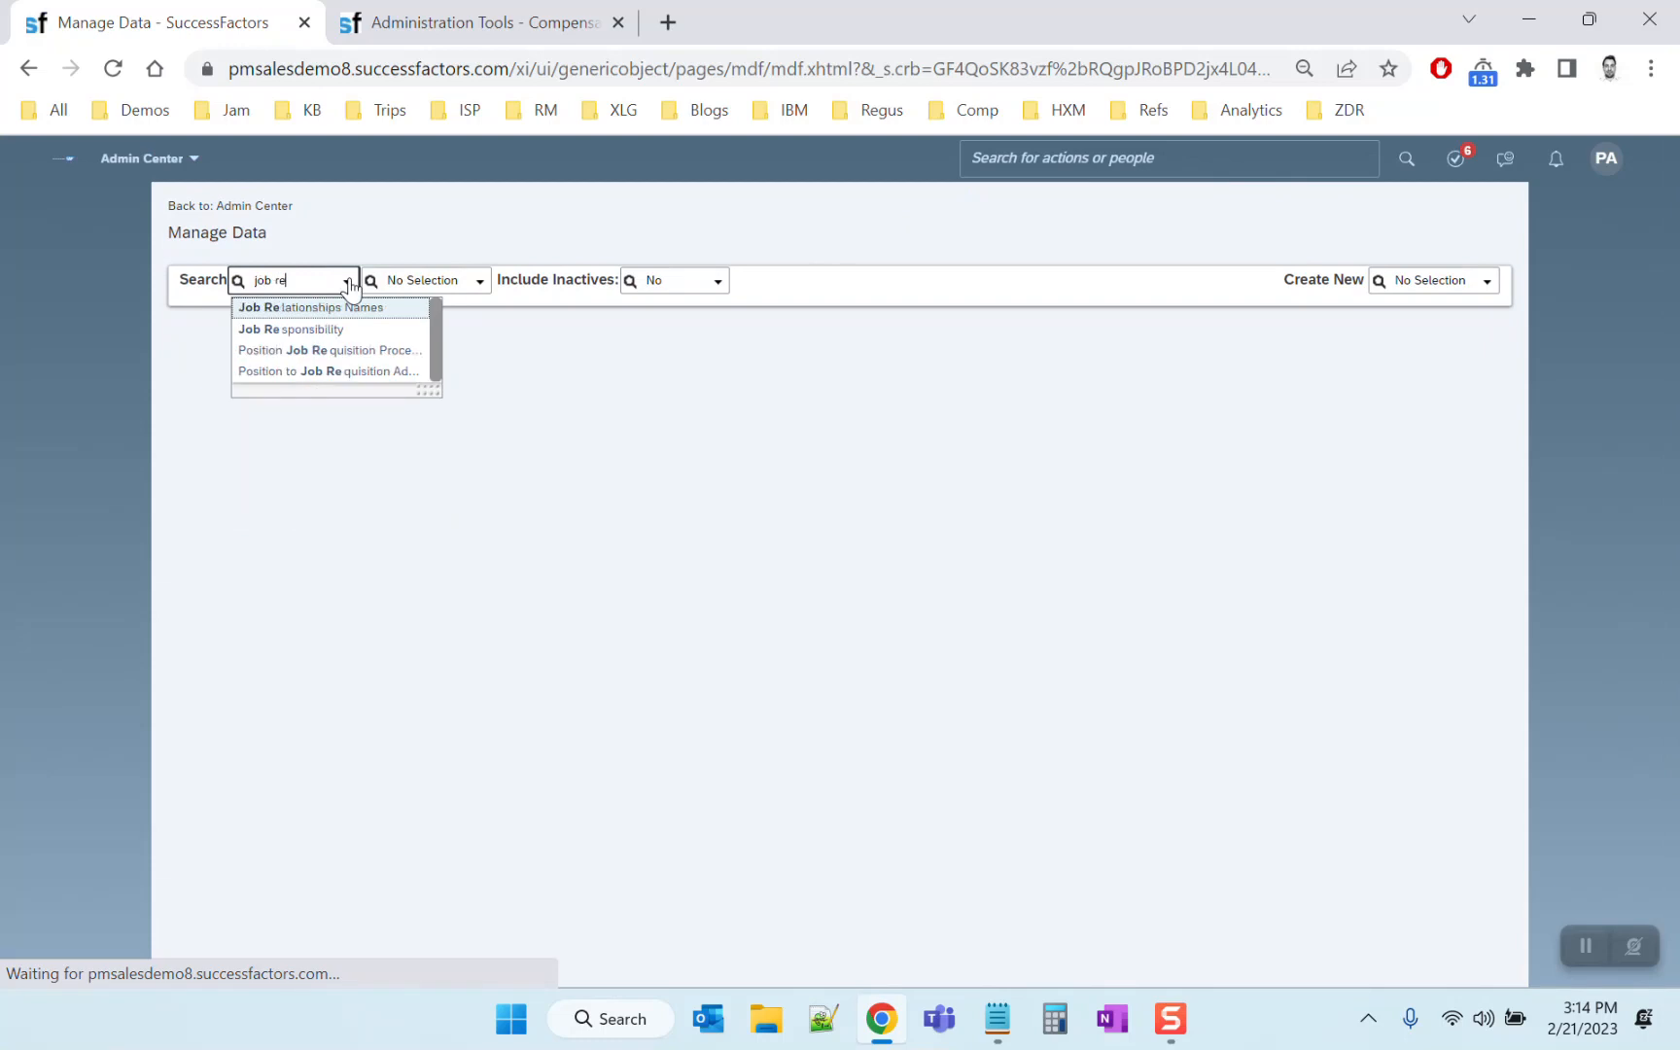
pyautogui.click(342, 307)
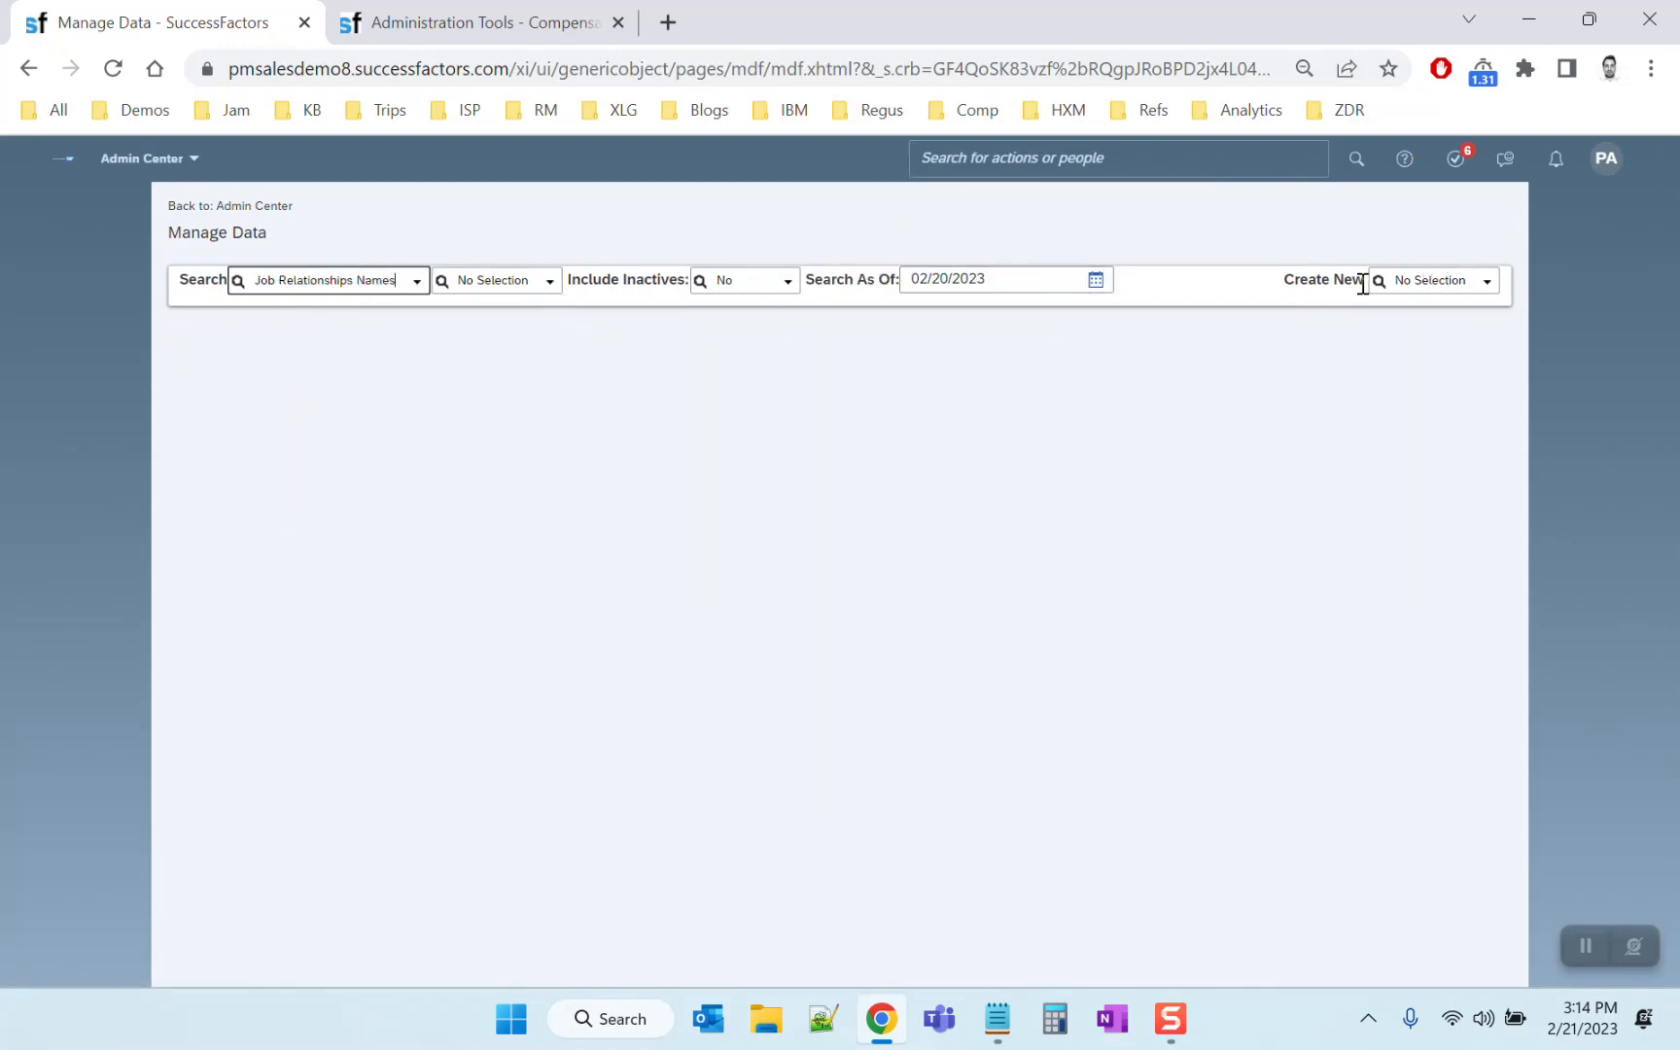
pyautogui.click(558, 291)
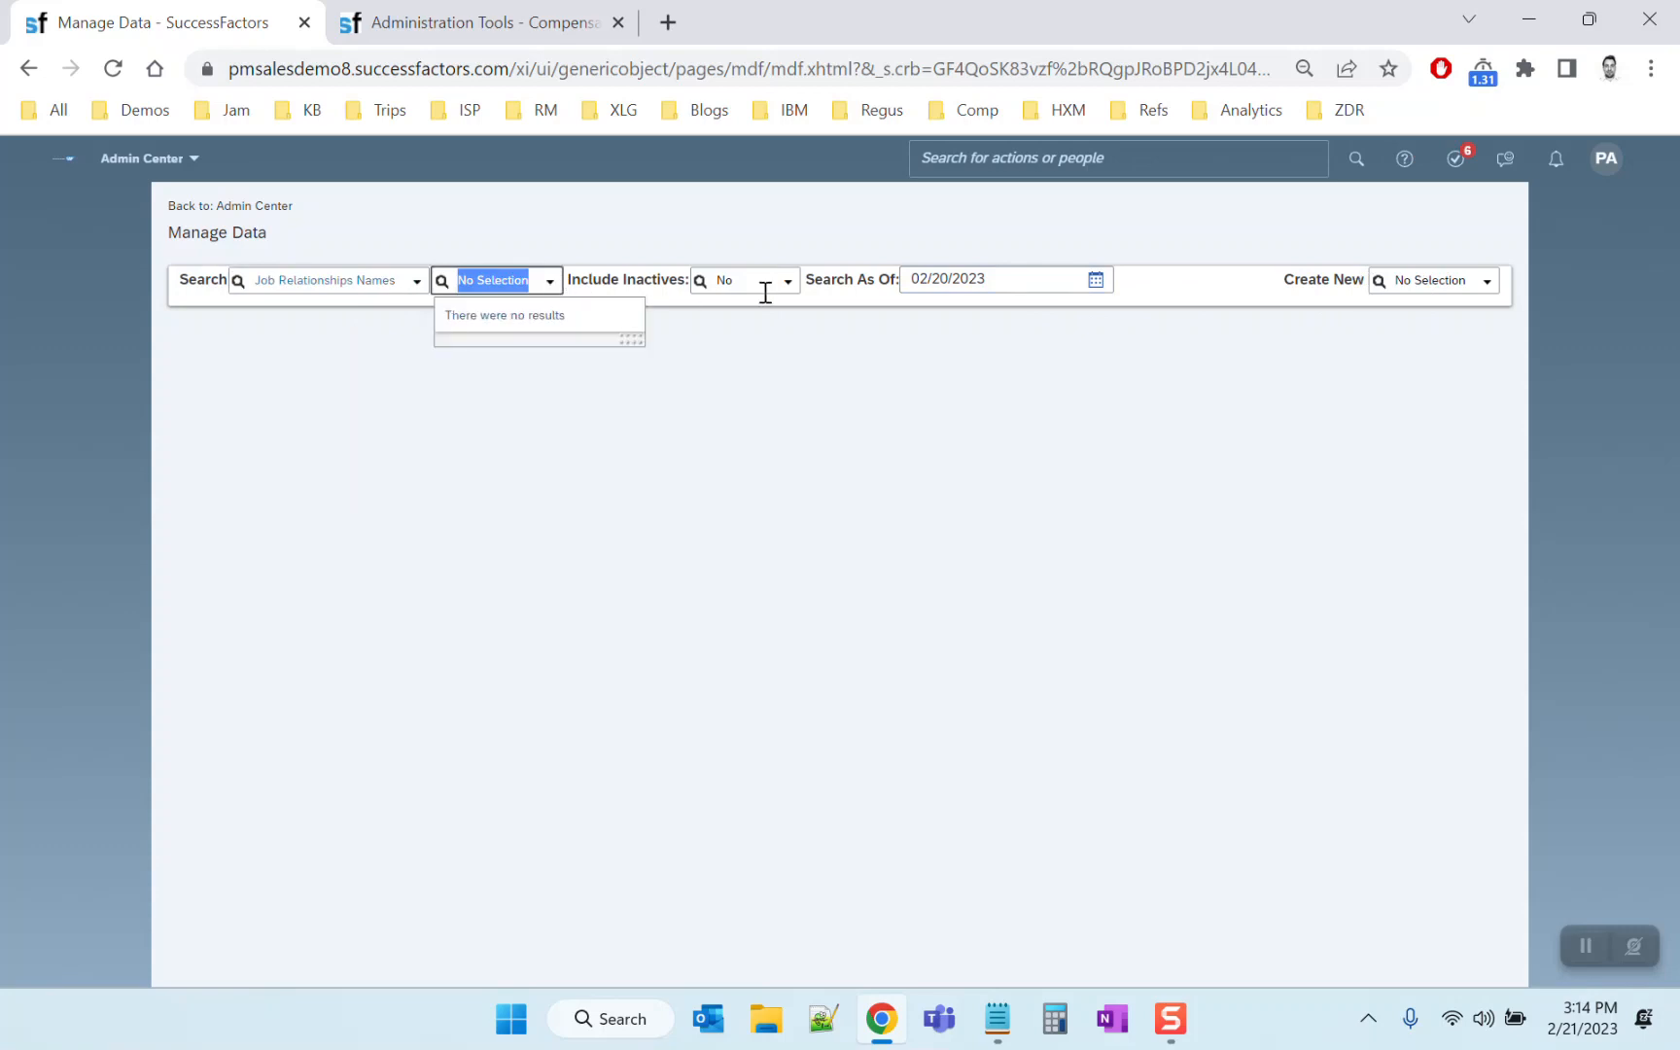
# Start a new Job Relationships Names record in Manage Data
pyautogui.click(1412, 282)
pyautogui.write('job rel')
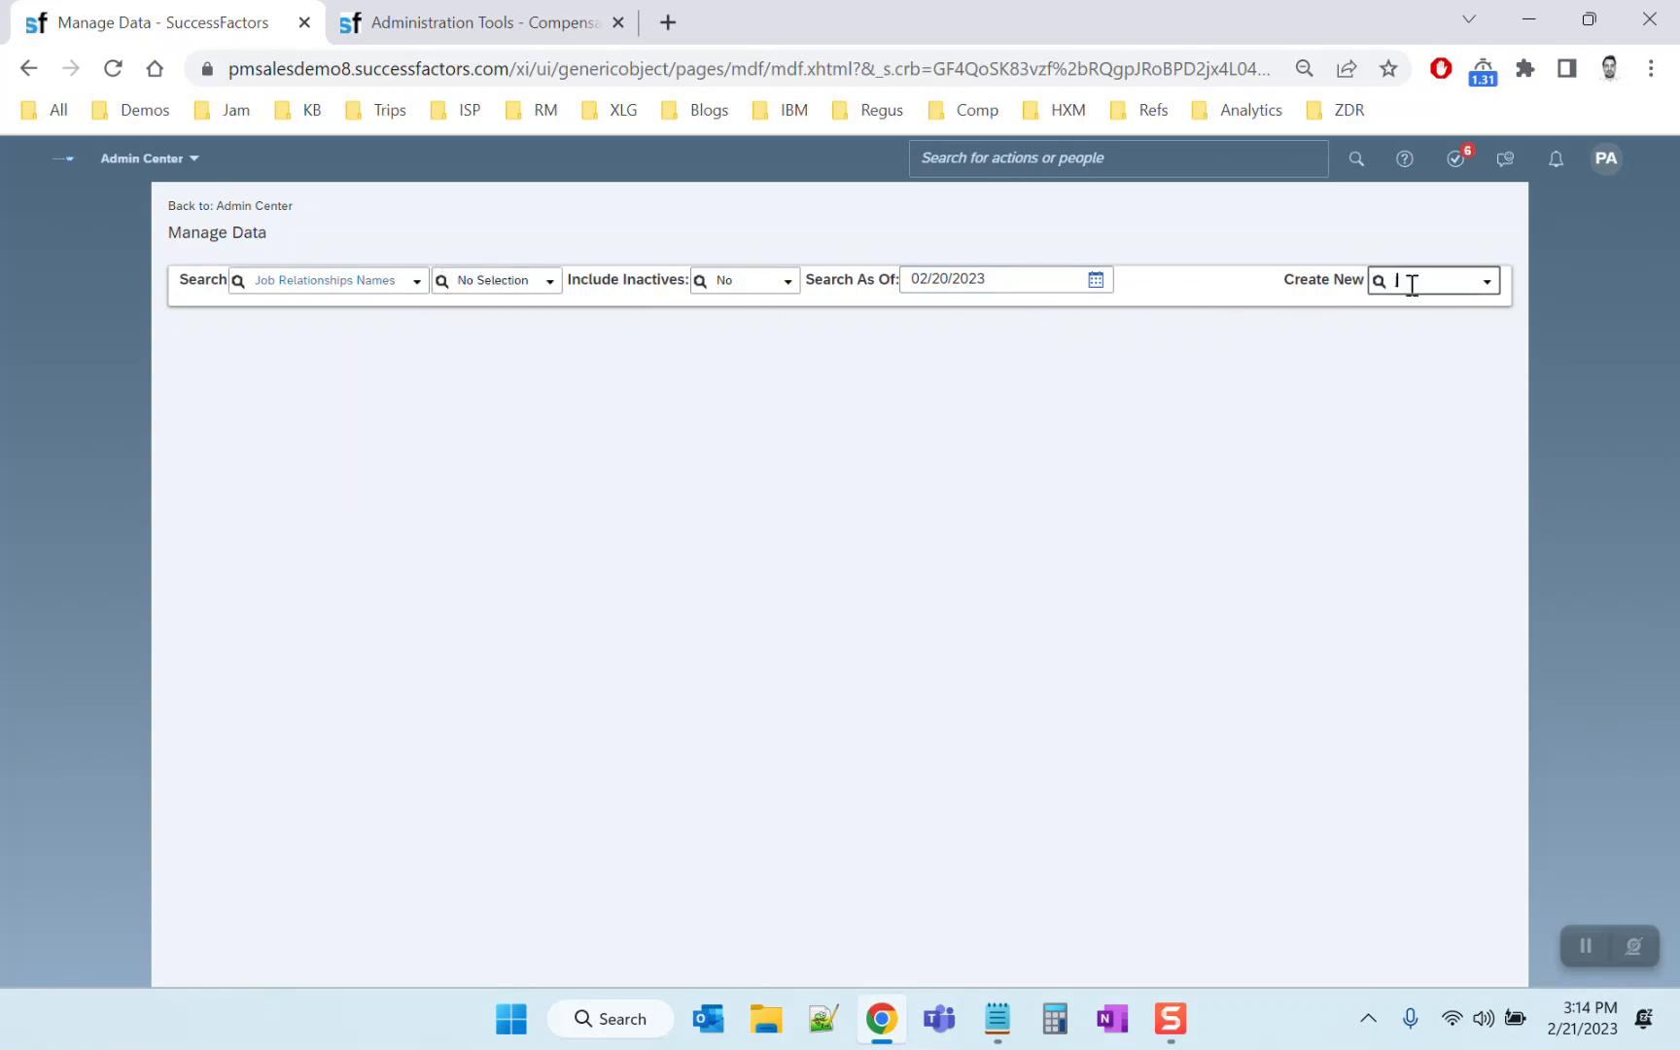
pyautogui.click(1429, 309)
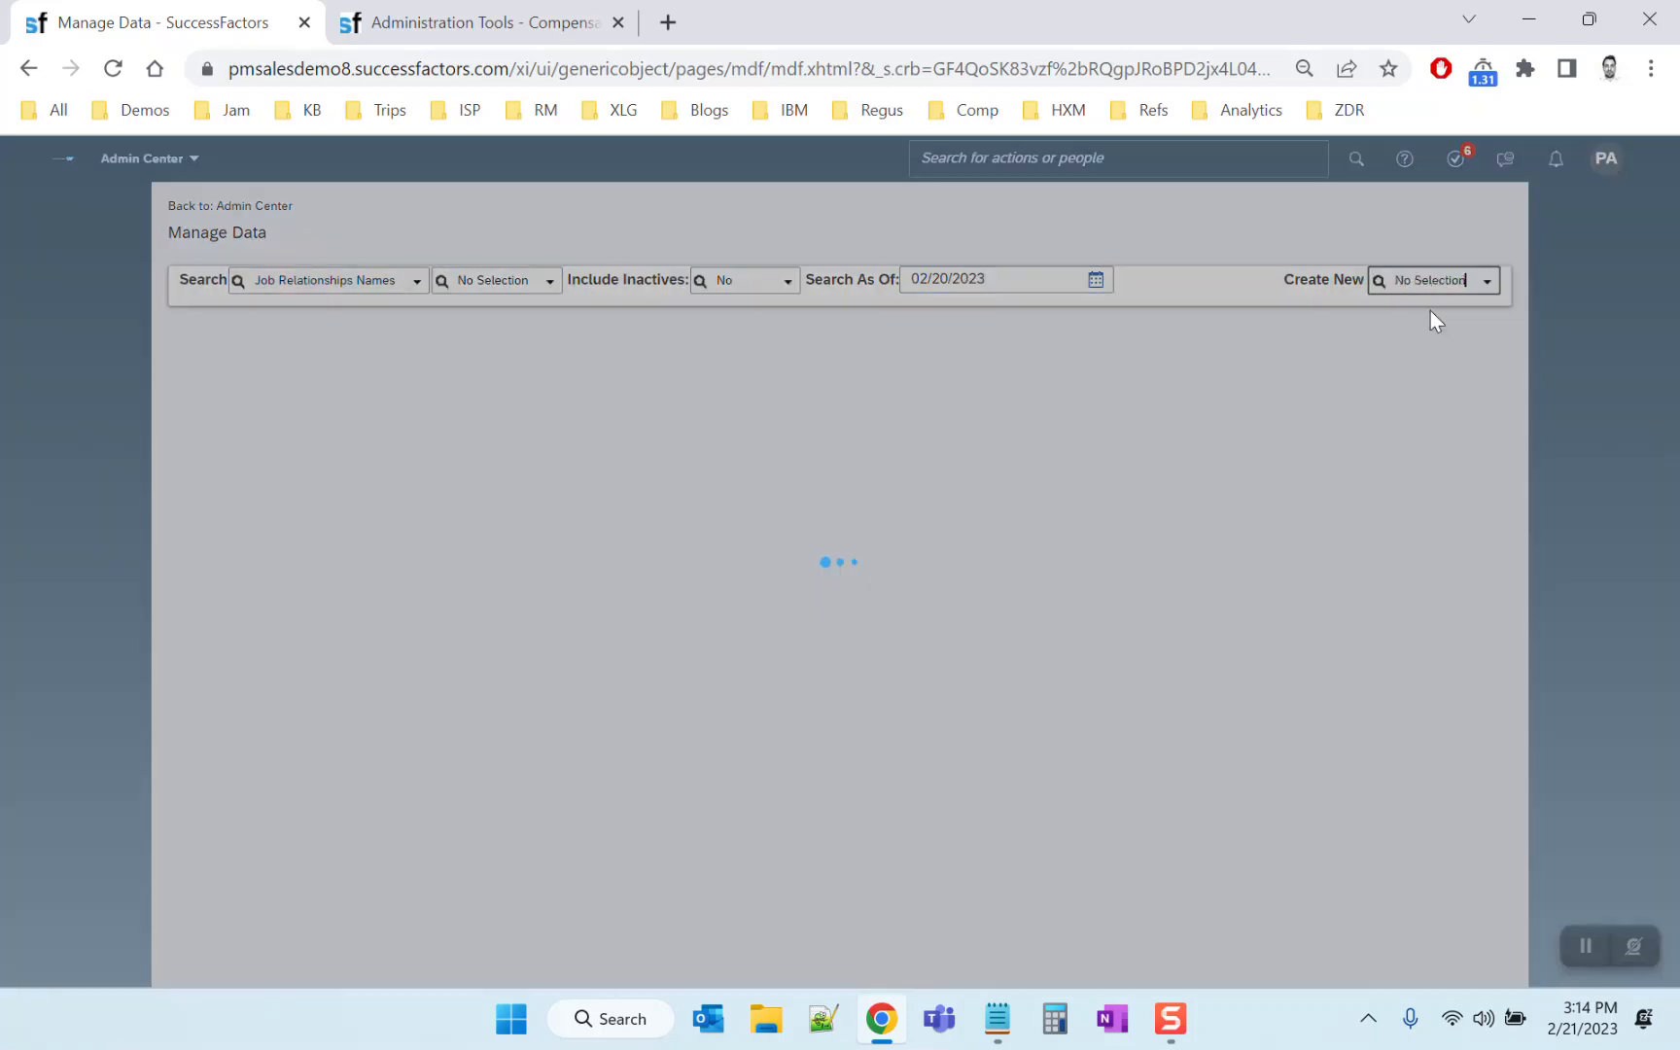
pyautogui.click(712, 386)
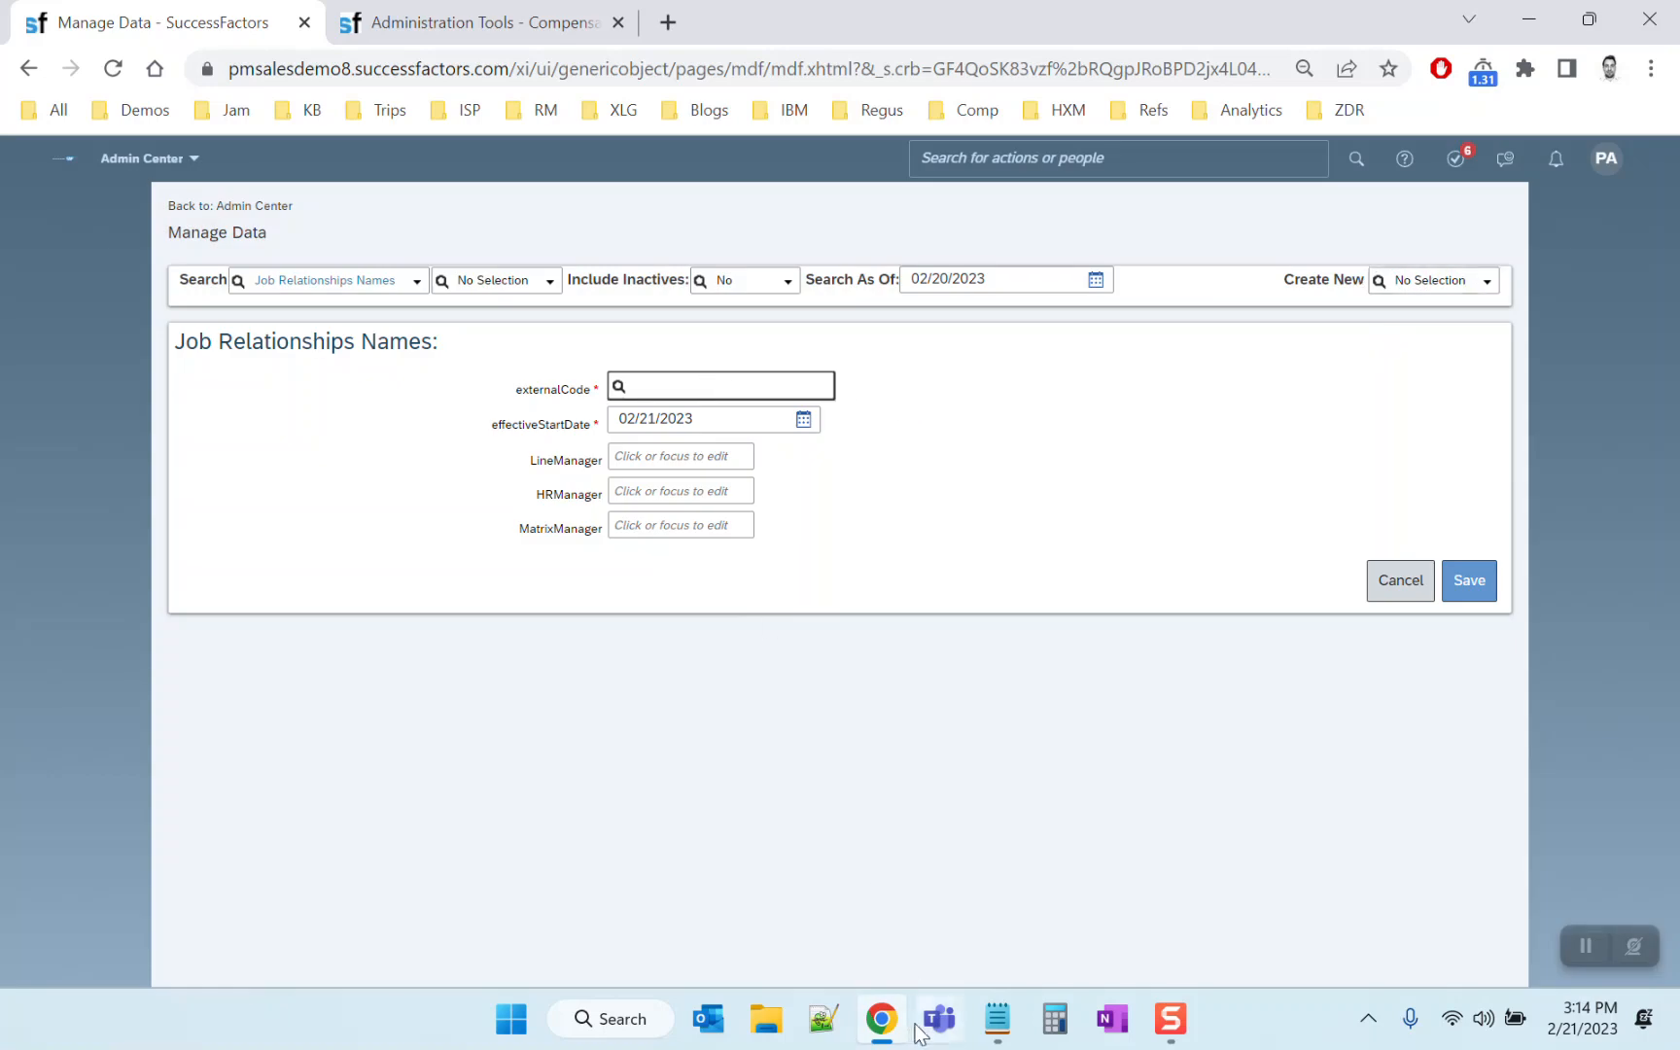
pyautogui.click(998, 1019)
pyautogui.rightClick(380, 253)
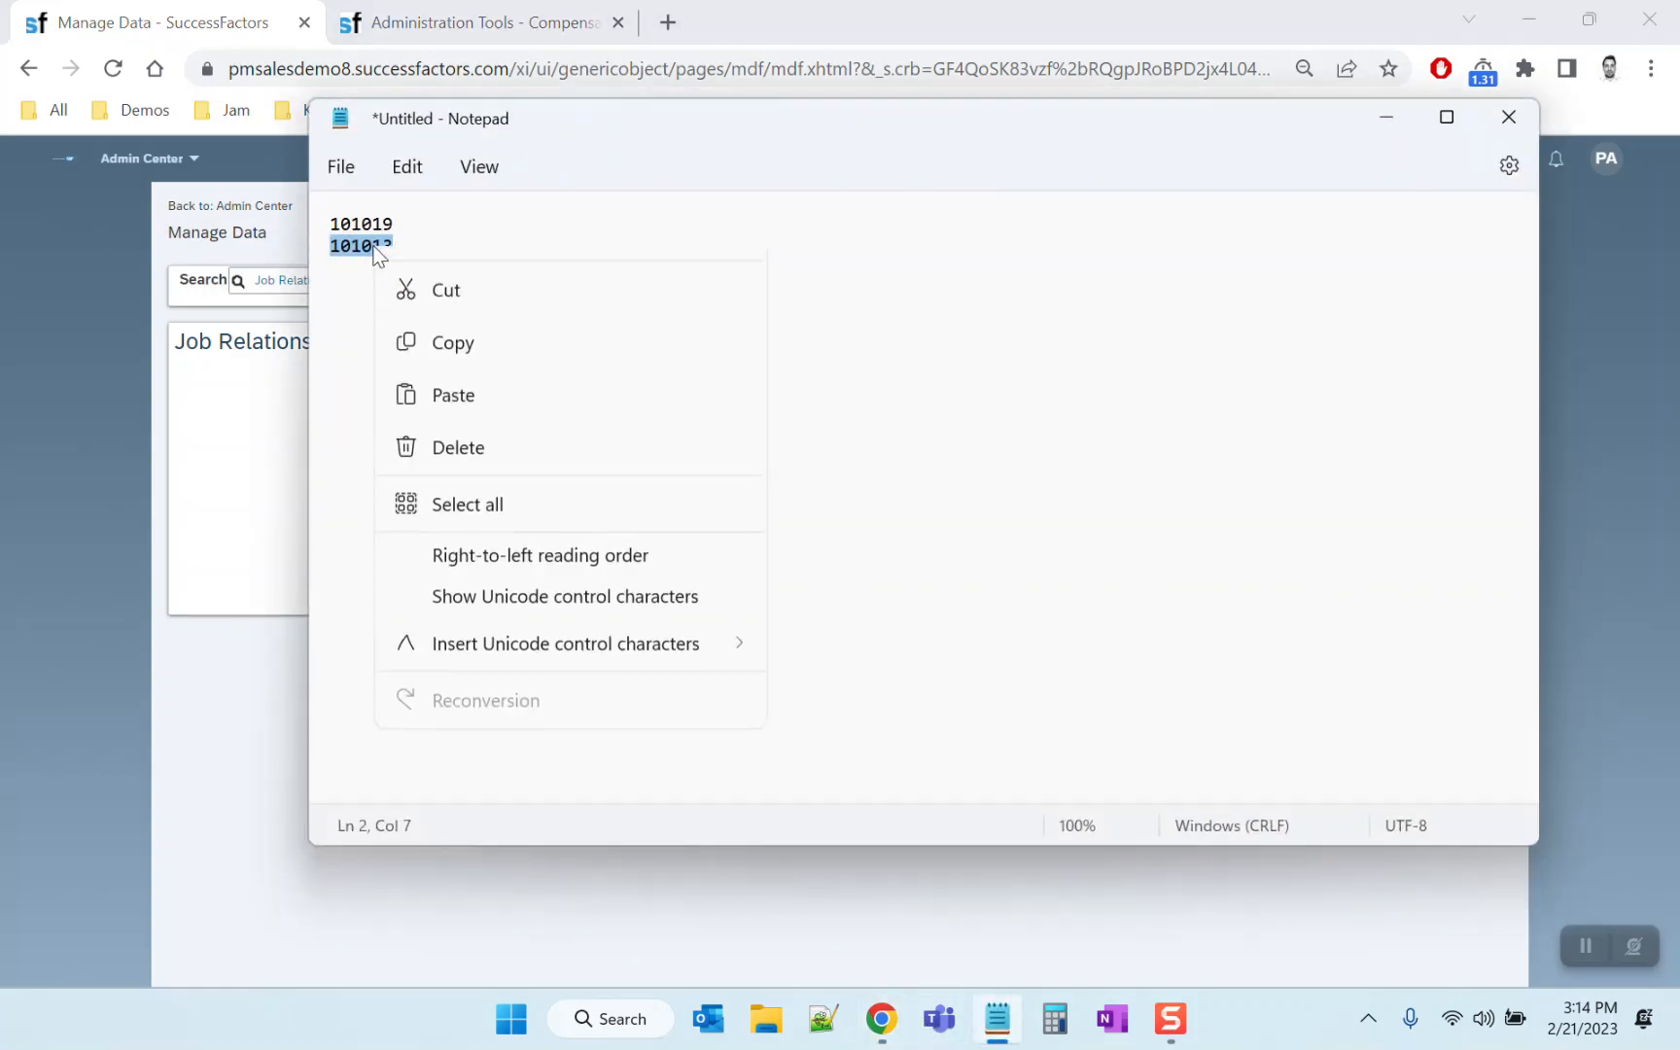
pyautogui.click(260, 469)
# Select the HR Administrator UK employee as the external code of the new Job Relationships Names record and save it
pyautogui.click(671, 384)
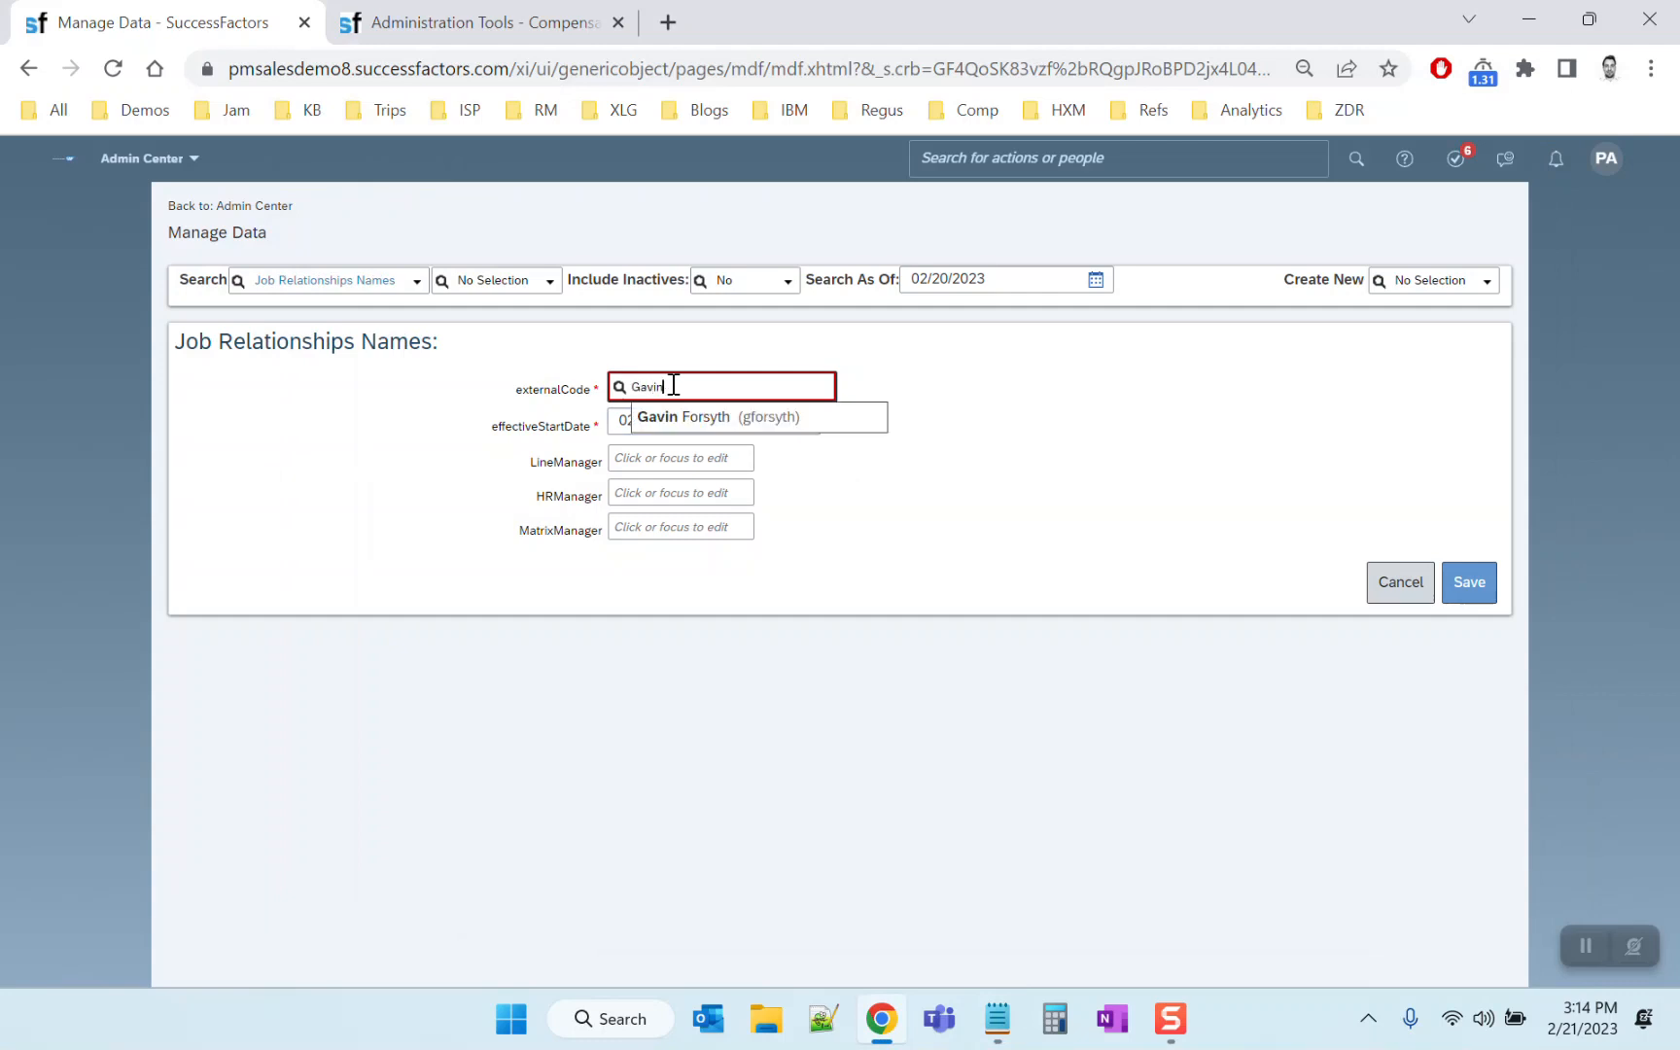
pyautogui.click(681, 416)
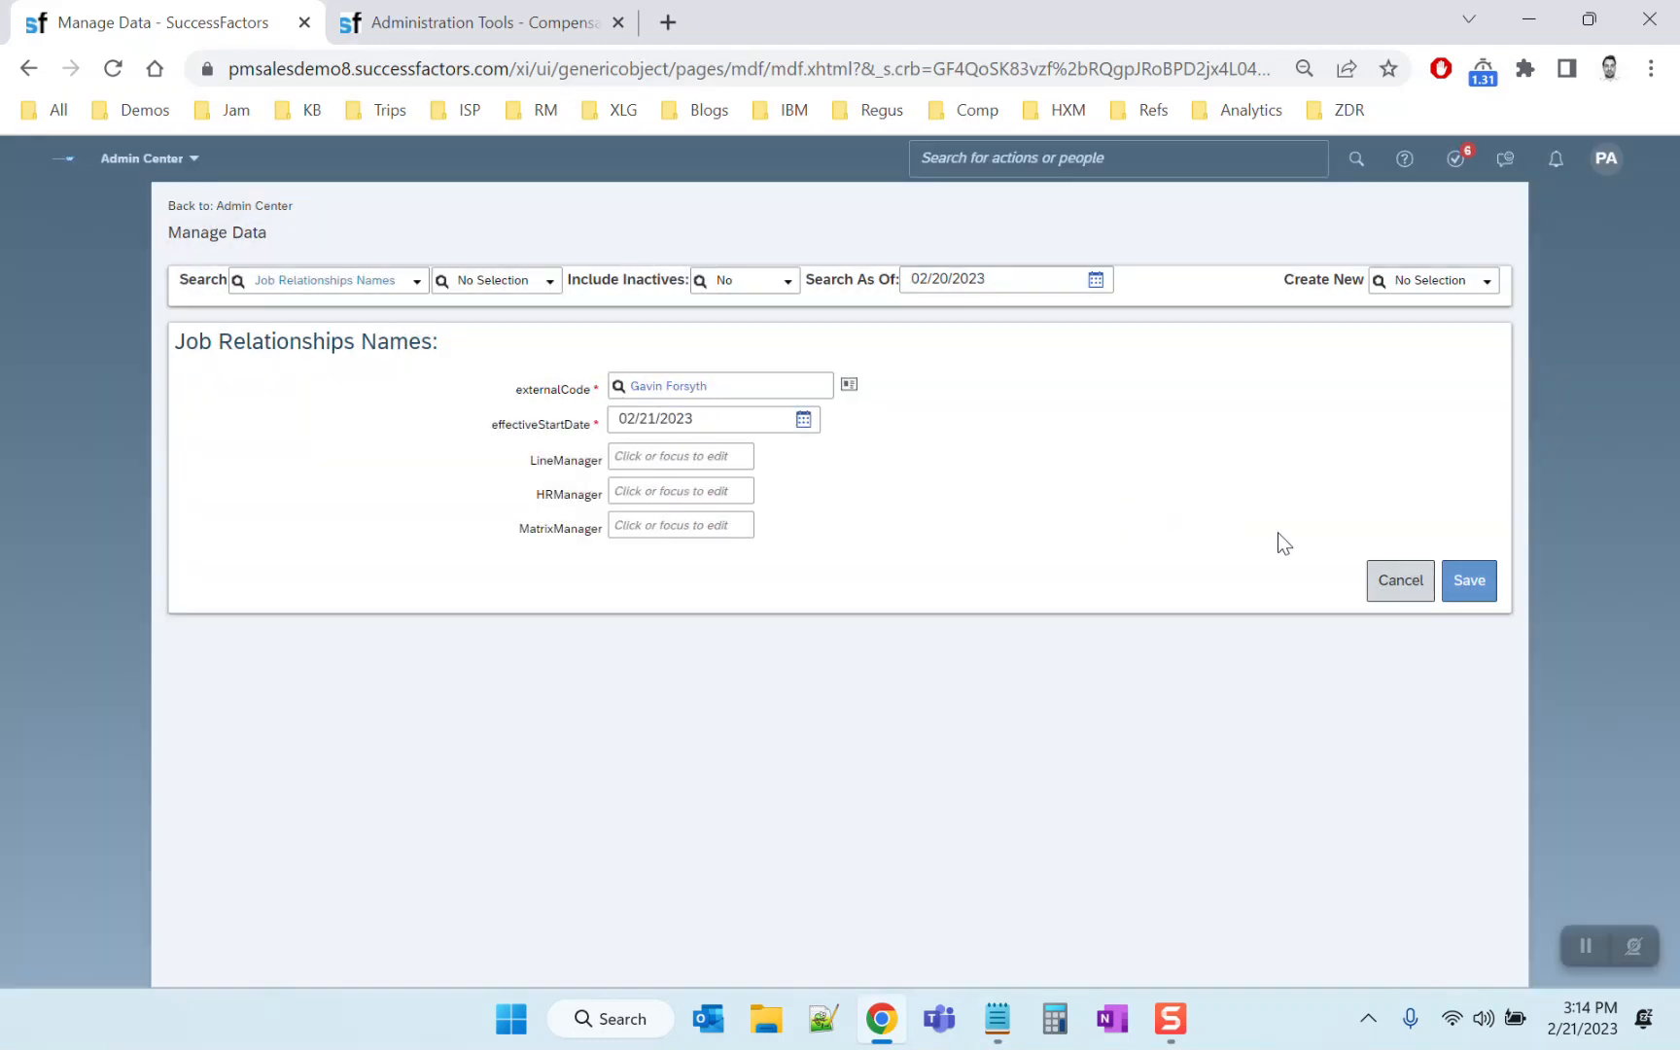
pyautogui.click(1469, 580)
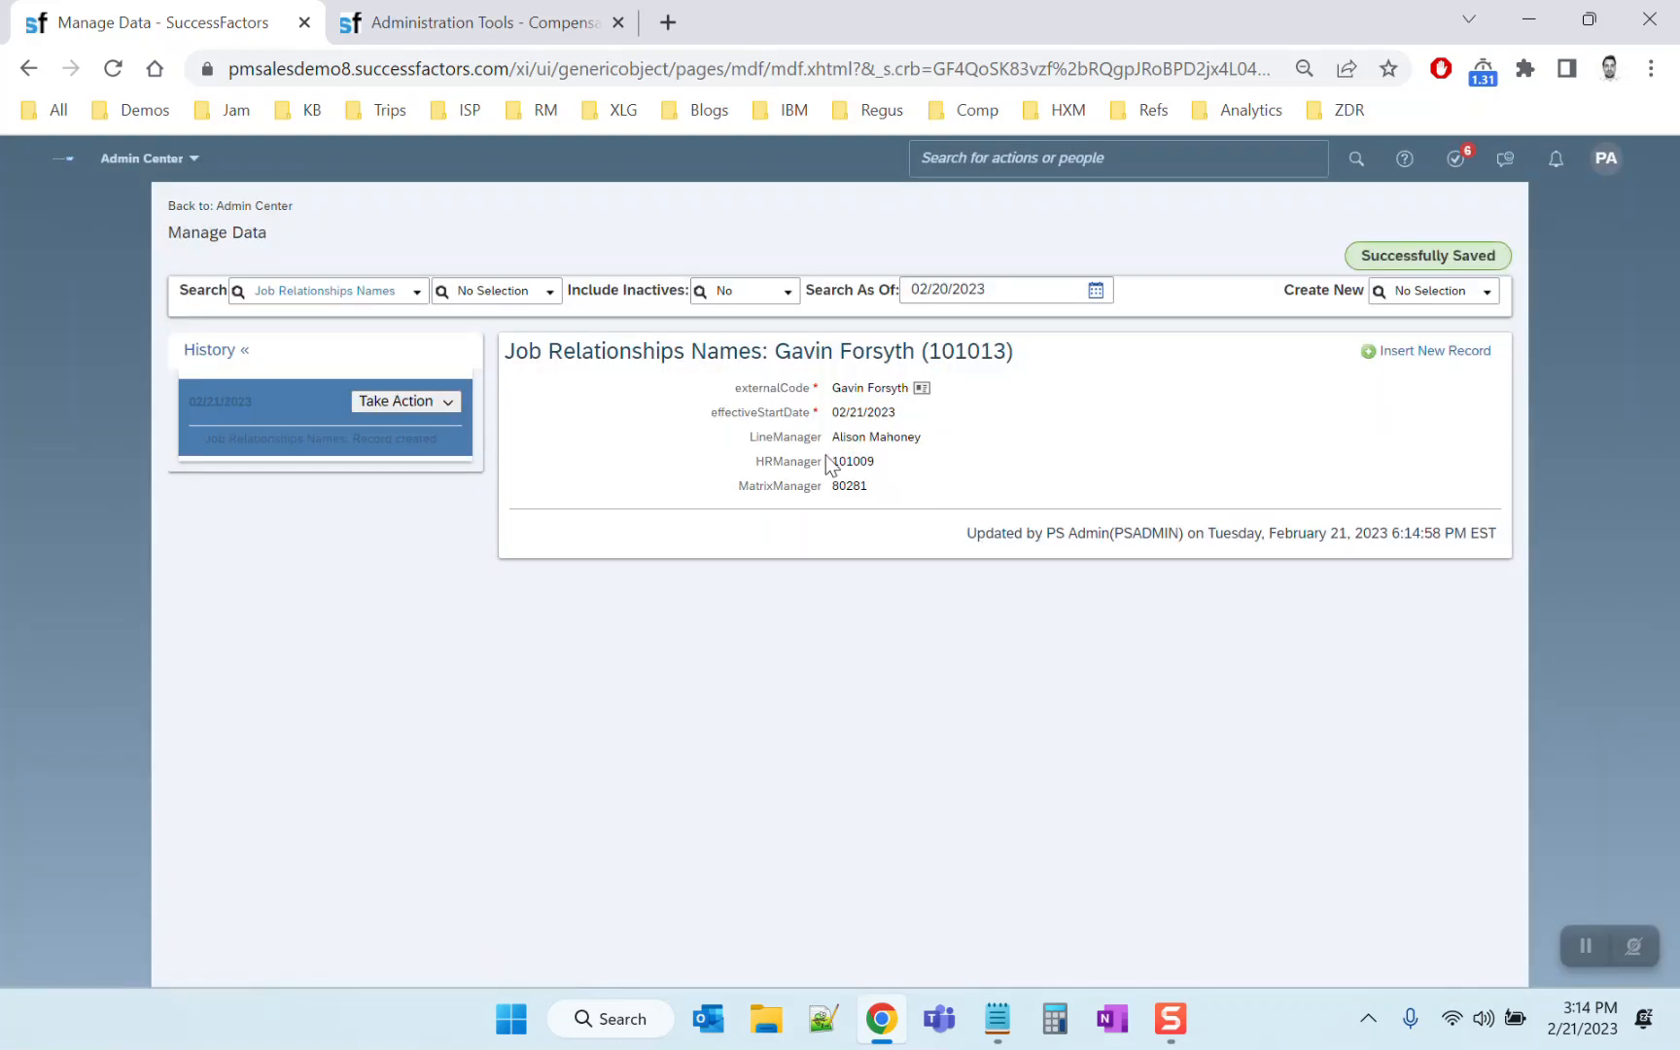
# Examine the HRManager and MatrixManager values filled in on the saved Job Relationships Names record
pyautogui.moveTo(833, 460)
pyautogui.mouseDown()
pyautogui.moveTo(863, 462)
pyautogui.moveTo(812, 487)
pyautogui.mouseUp()
pyautogui.click(878, 496)
pyautogui.doubleClick(873, 459)
pyautogui.doubleClick(848, 485)
pyautogui.doubleClick(844, 461)
pyautogui.click(839, 483)
pyautogui.doubleClick(846, 461)
pyautogui.doubleClick(844, 485)
pyautogui.doubleClick(853, 459)
# Go to Configure Business Rules, search for "SetJobR" and open the SetJobRelationshipsNames rule
pyautogui.click(1021, 156)
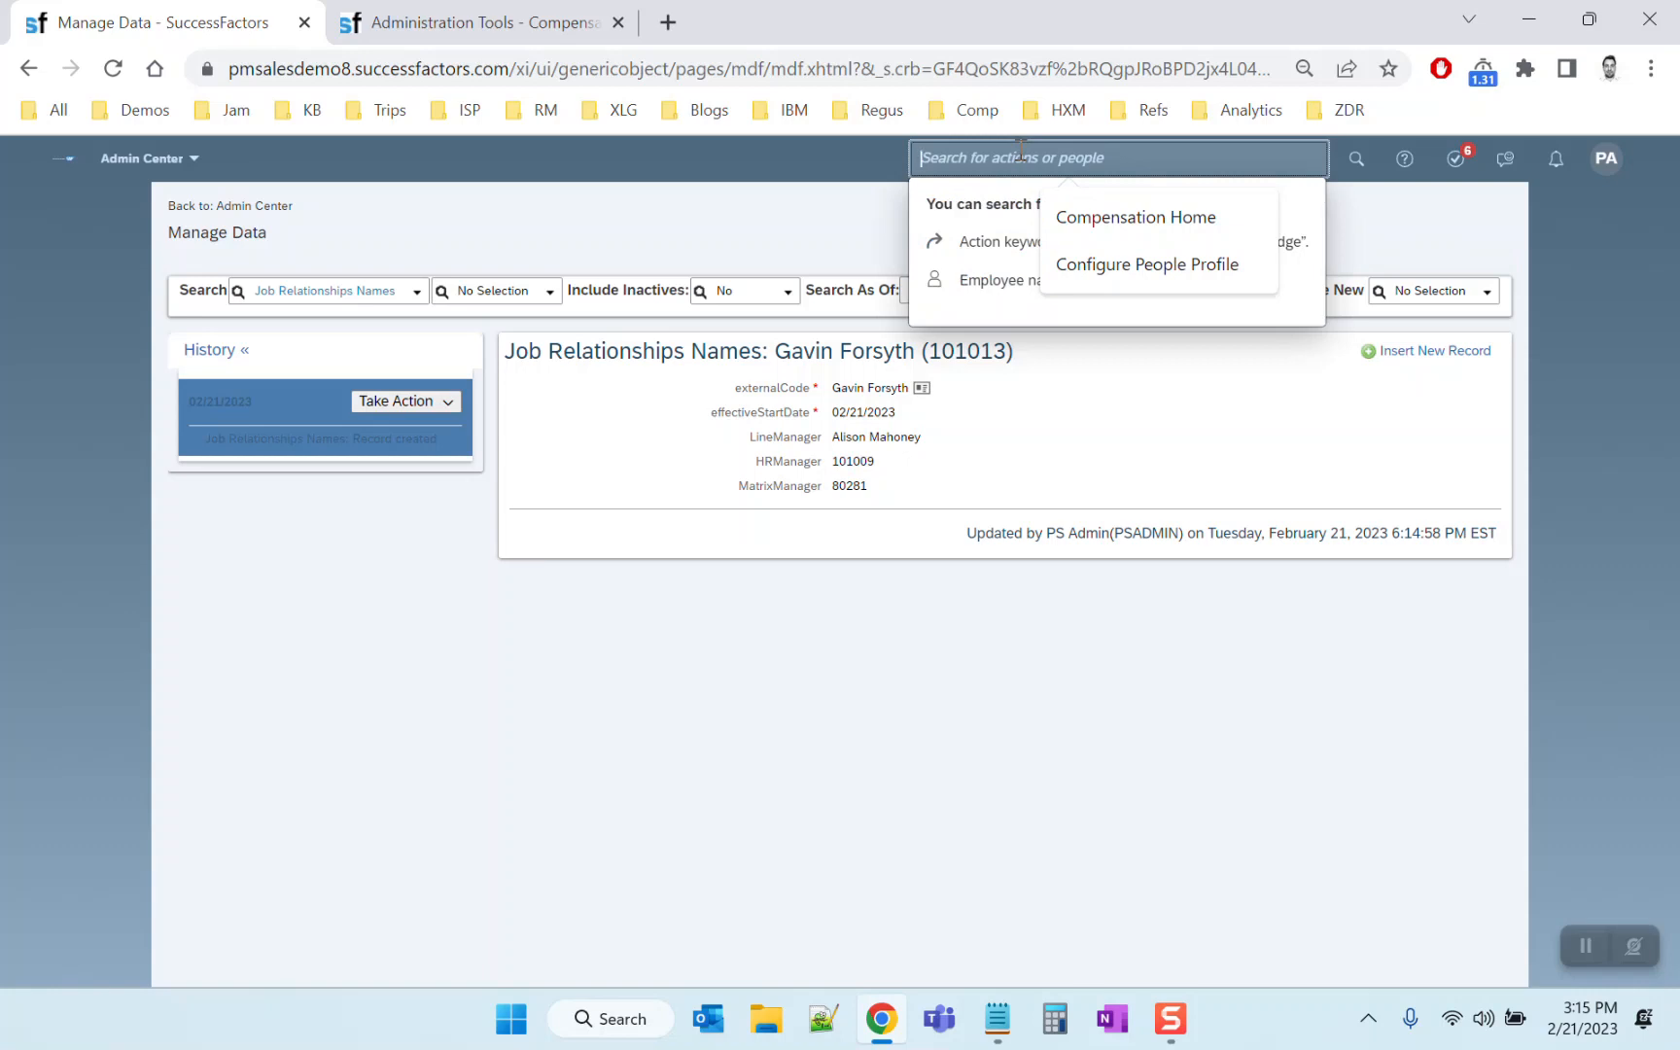
pyautogui.write('configure business rule')
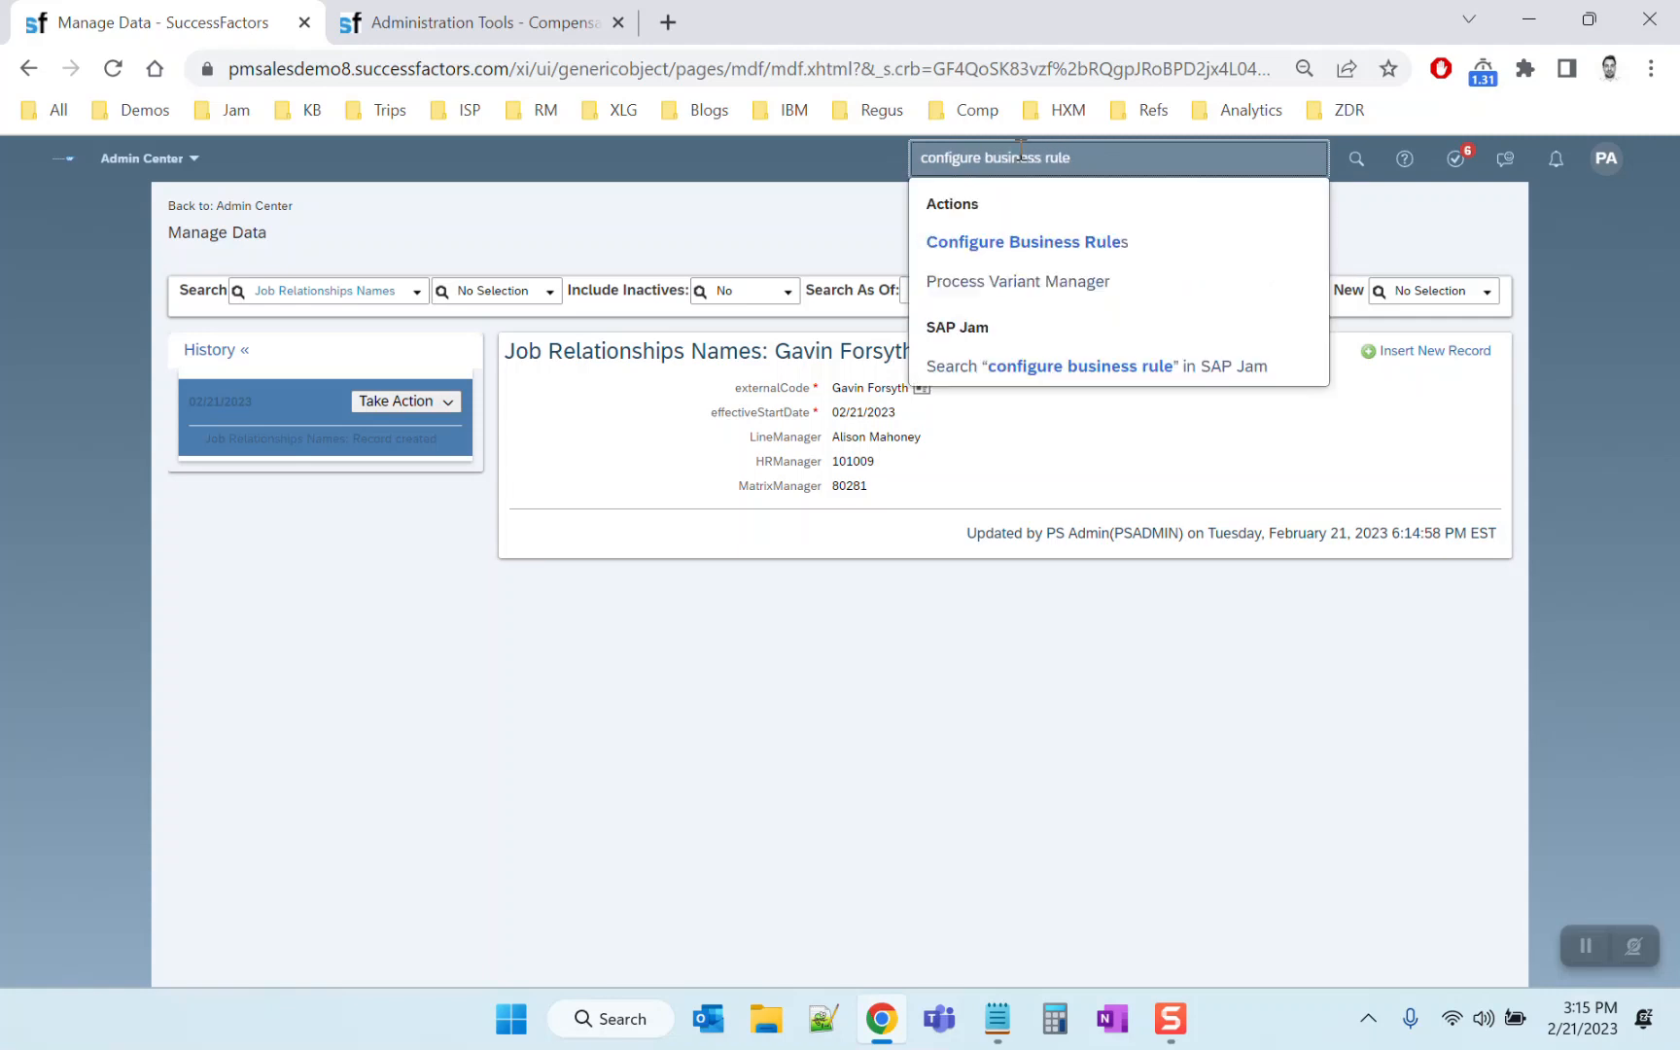
pyautogui.click(1027, 237)
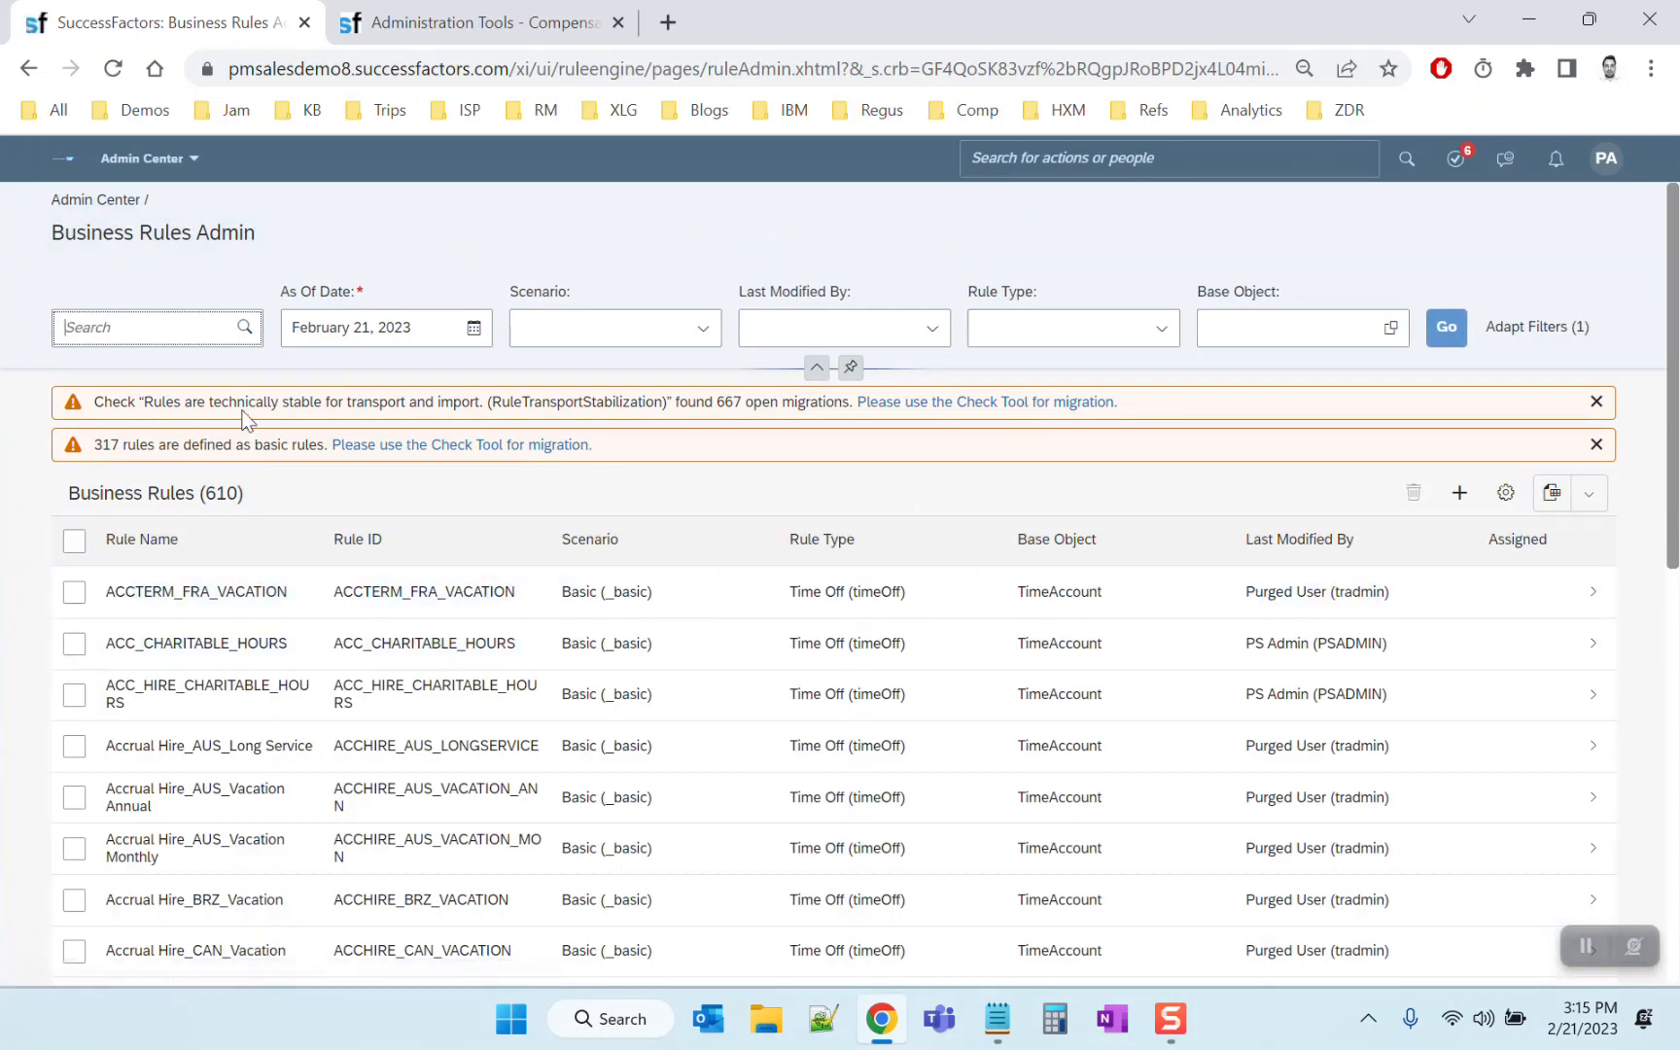
pyautogui.write('JobR')
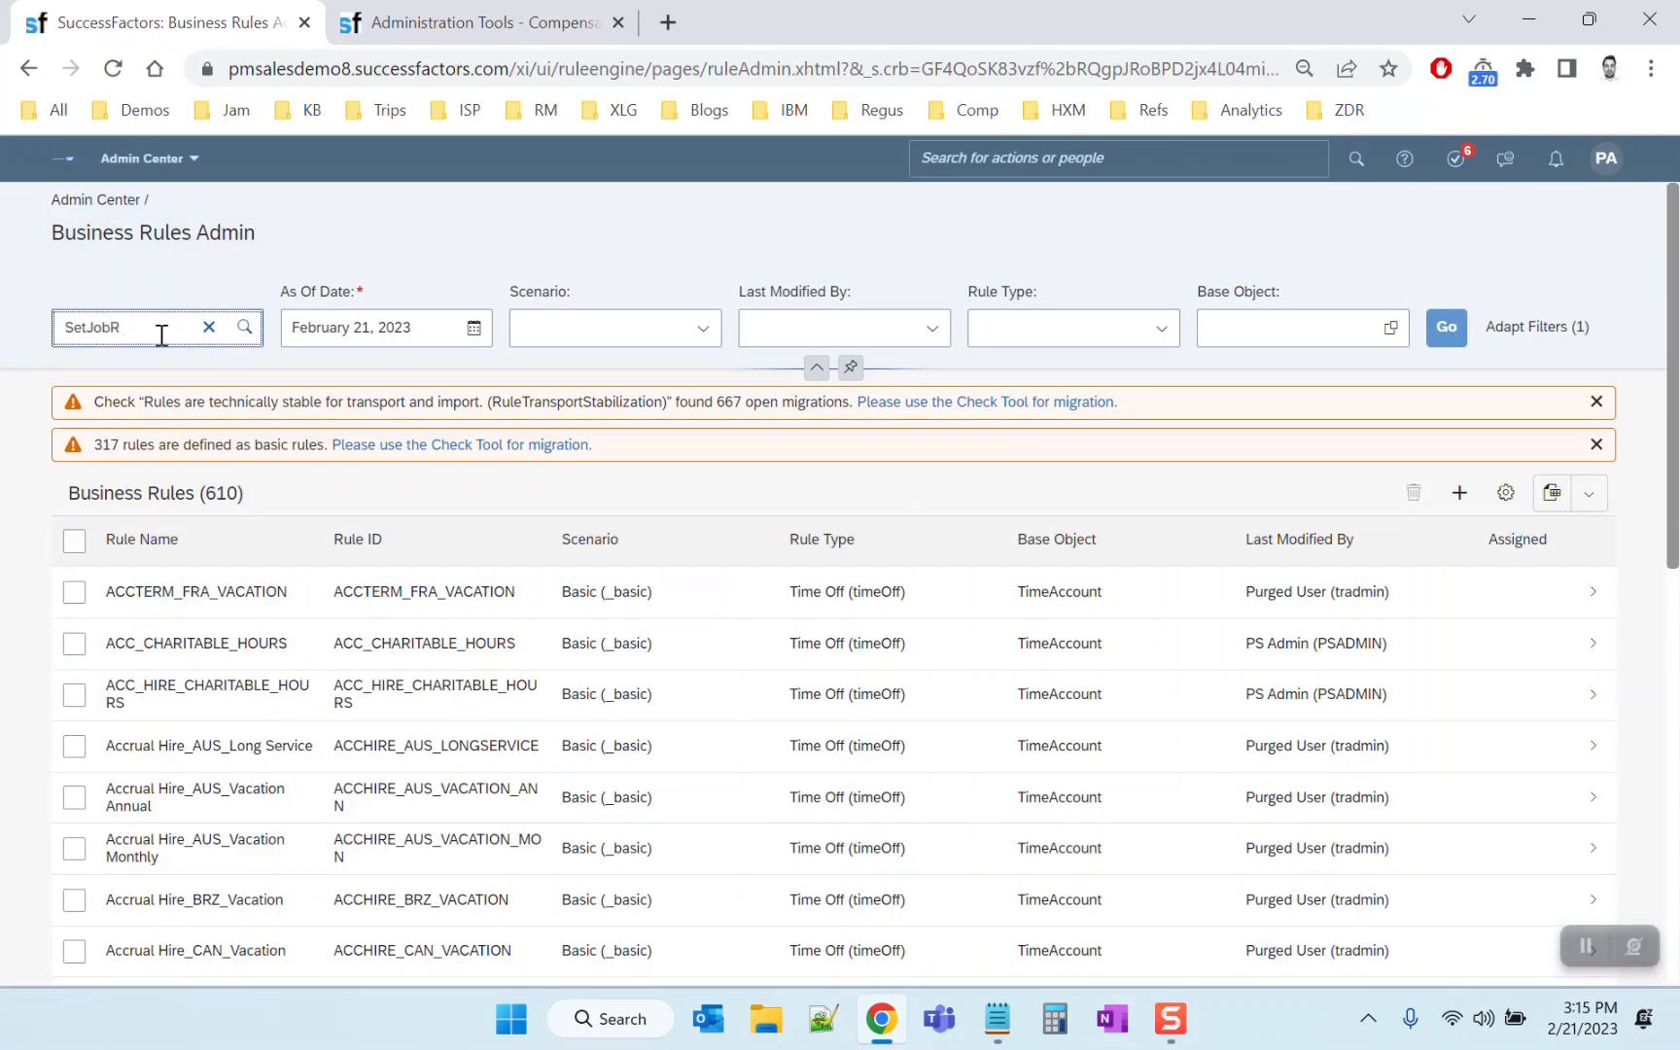
pyautogui.press('Return')
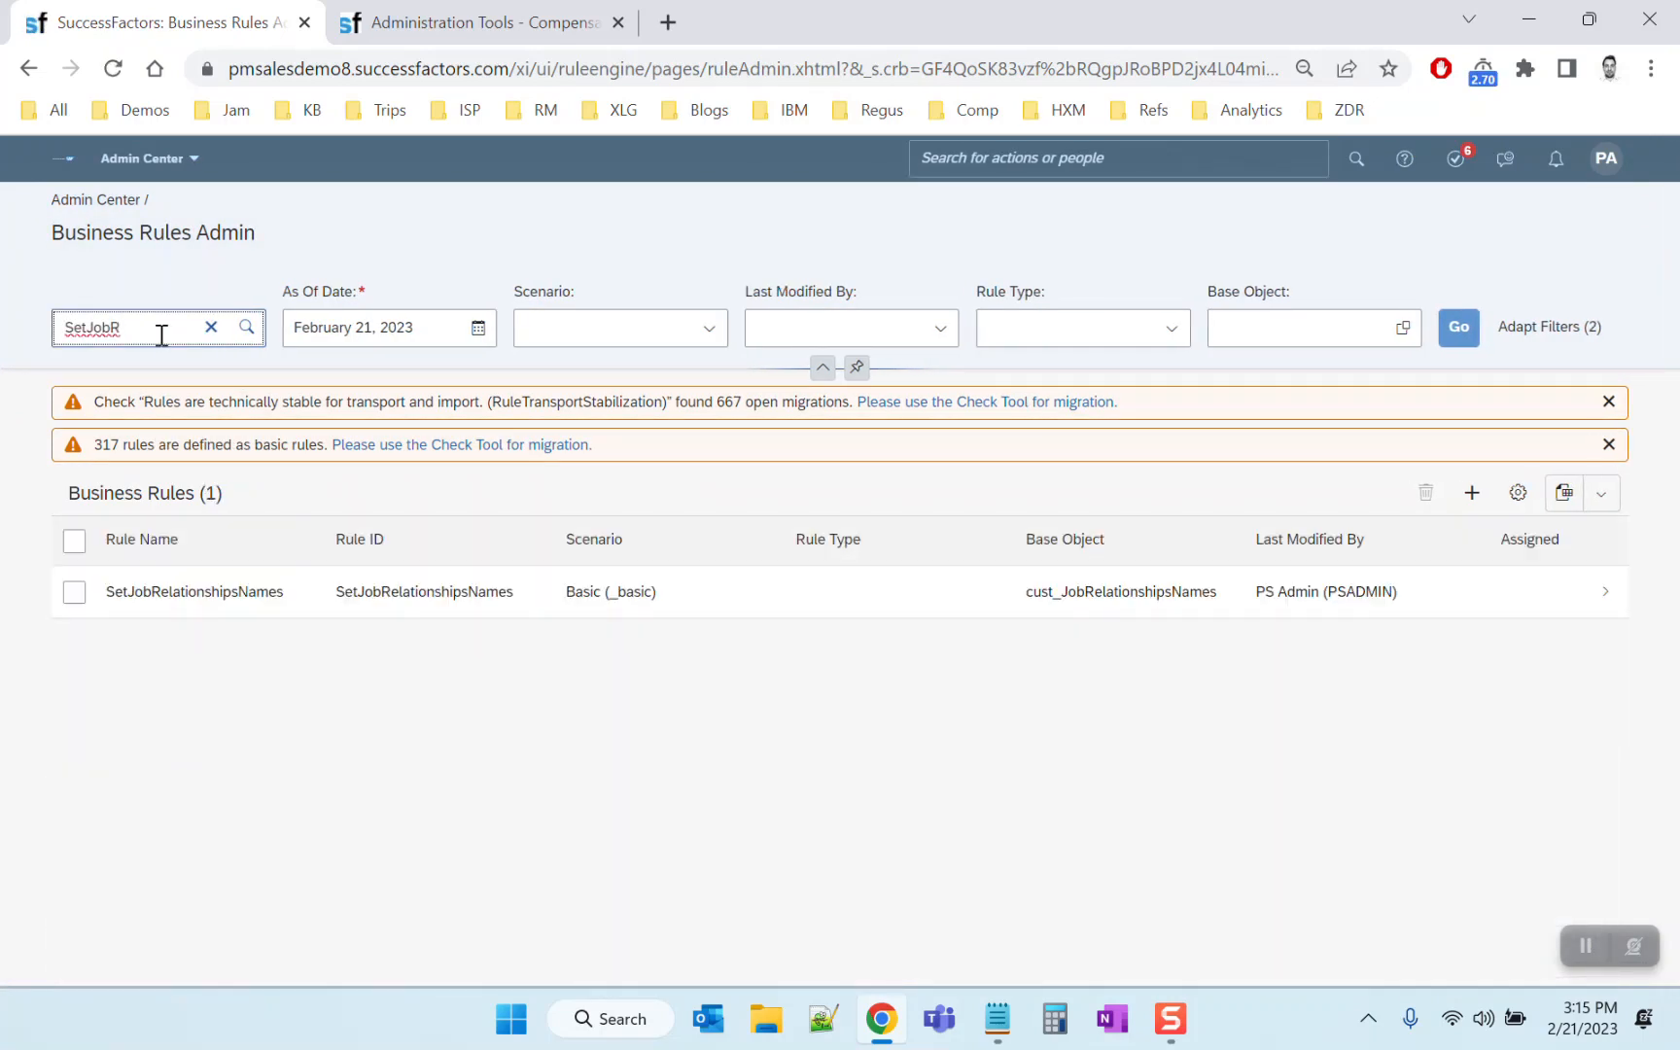
pyautogui.click(210, 616)
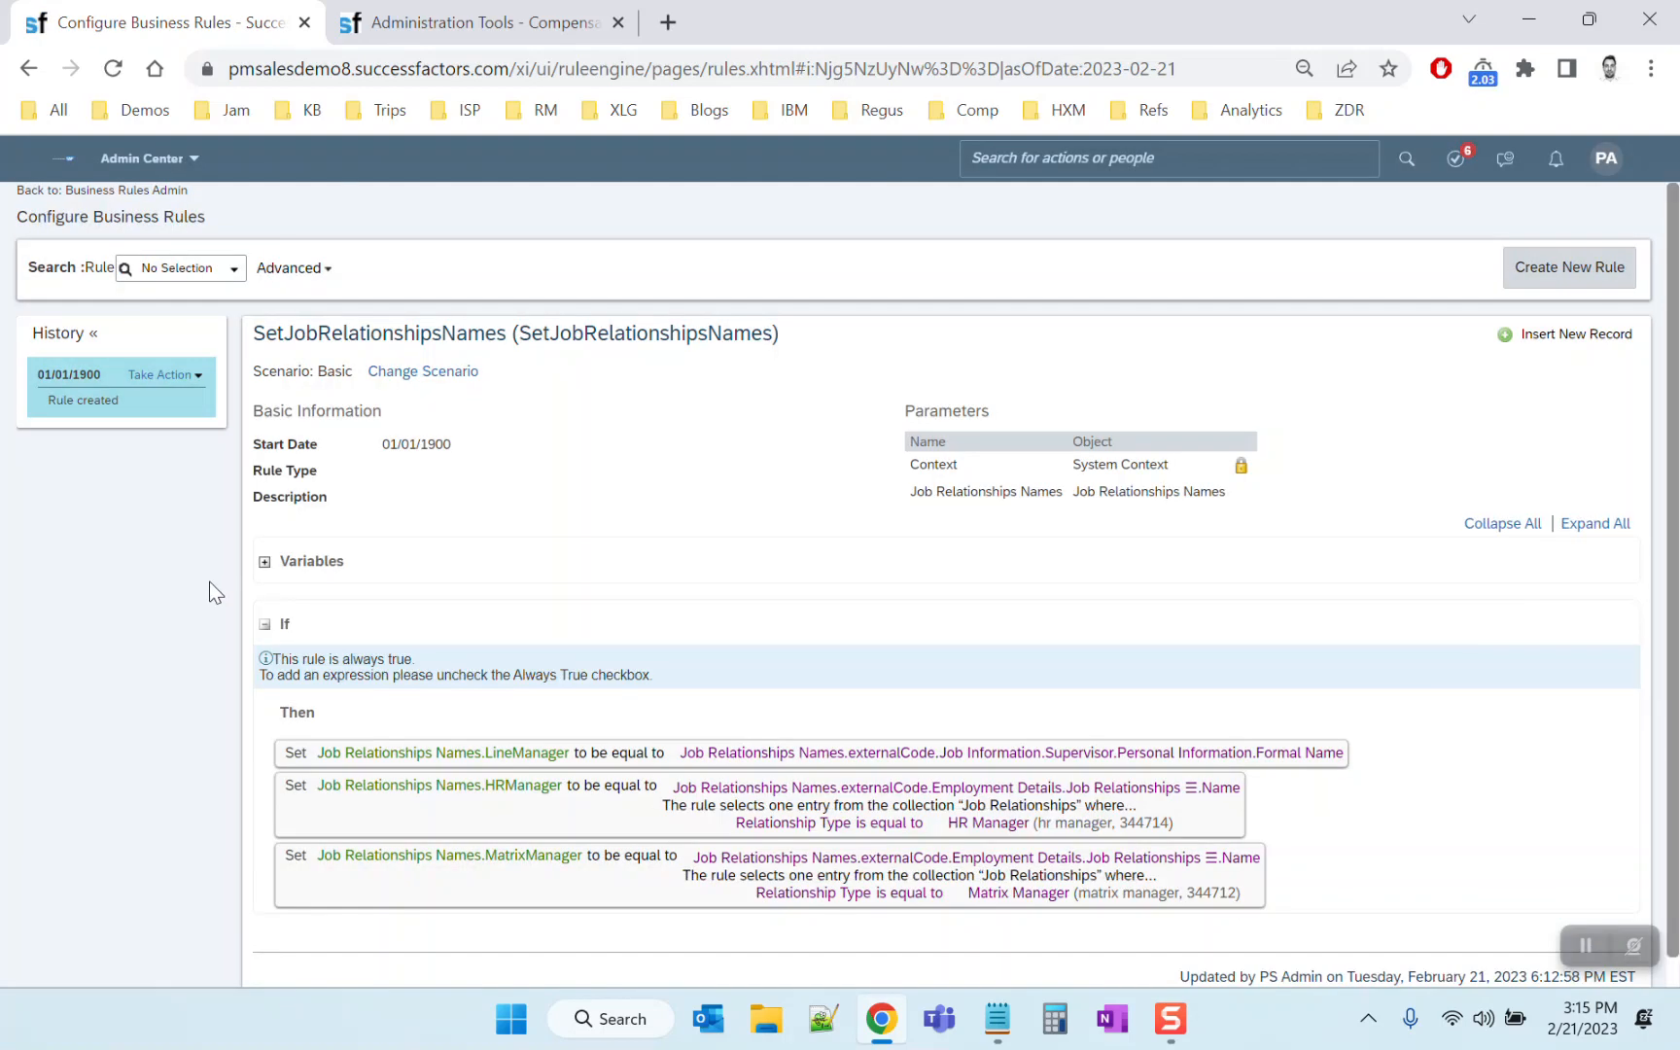
# Correct the rule's existing record so HRManager takes the externalCode > Employment Details > Job Relationships > Name > Personal Information > Formal Name value
pyautogui.click(185, 376)
pyautogui.click(194, 392)
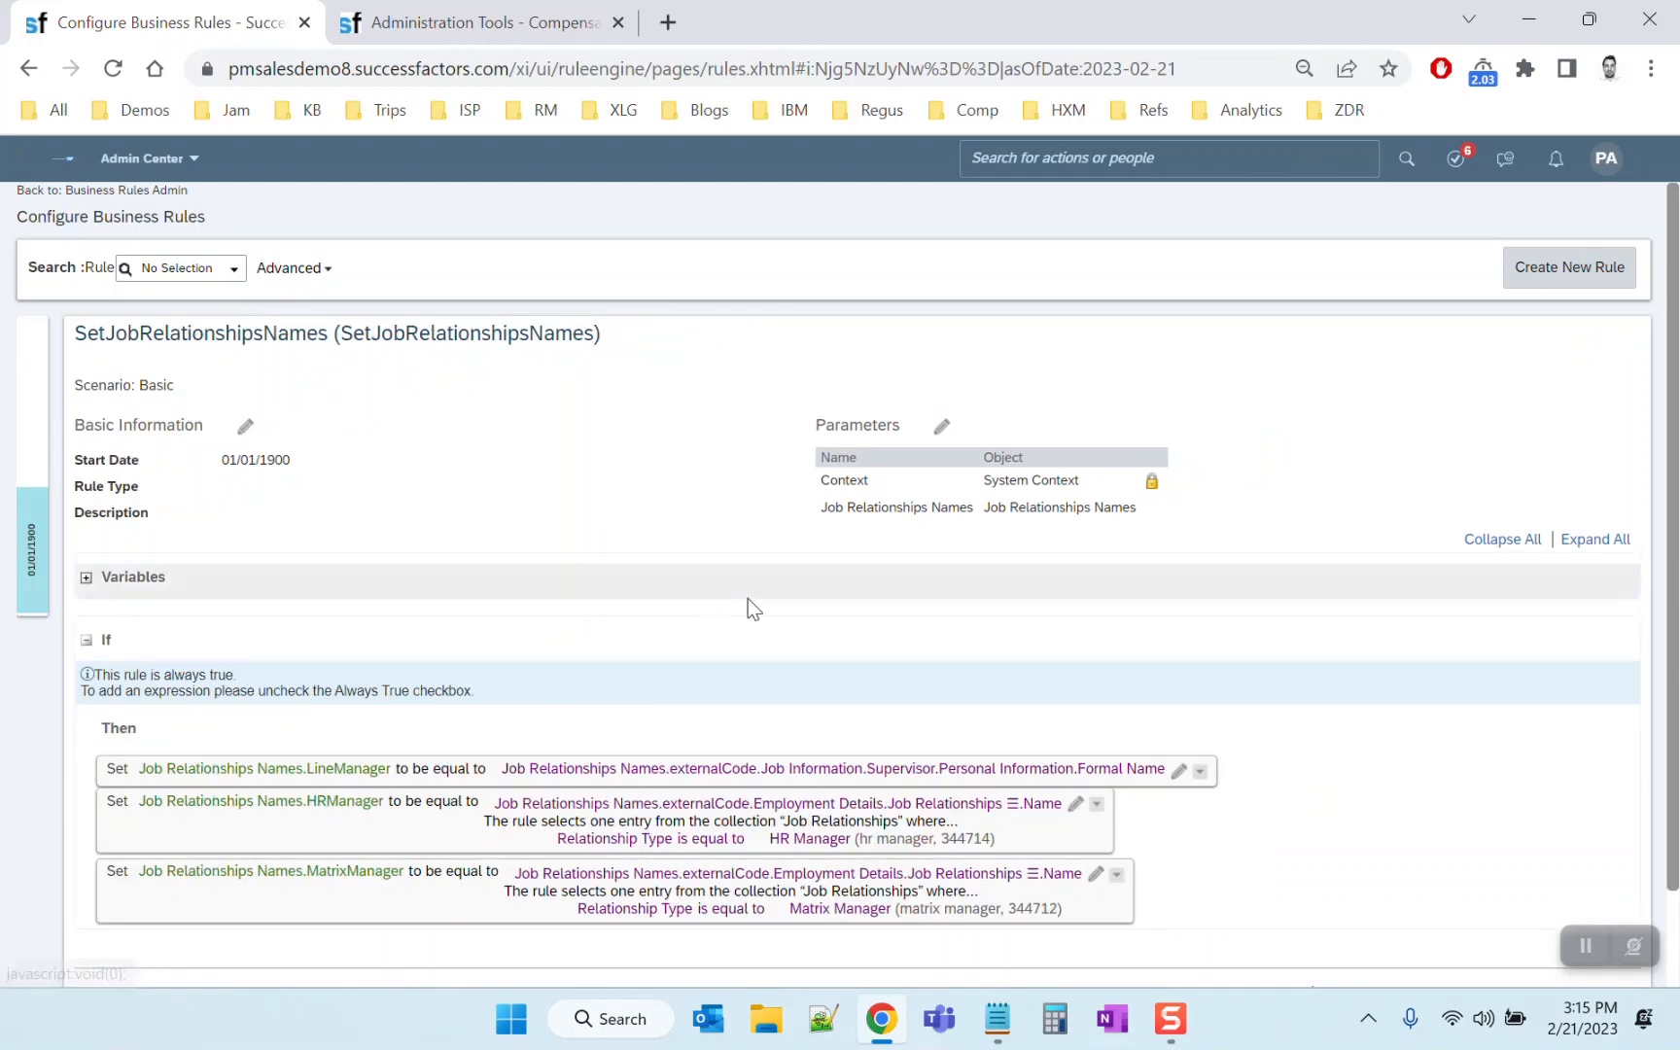
pyautogui.click(1076, 807)
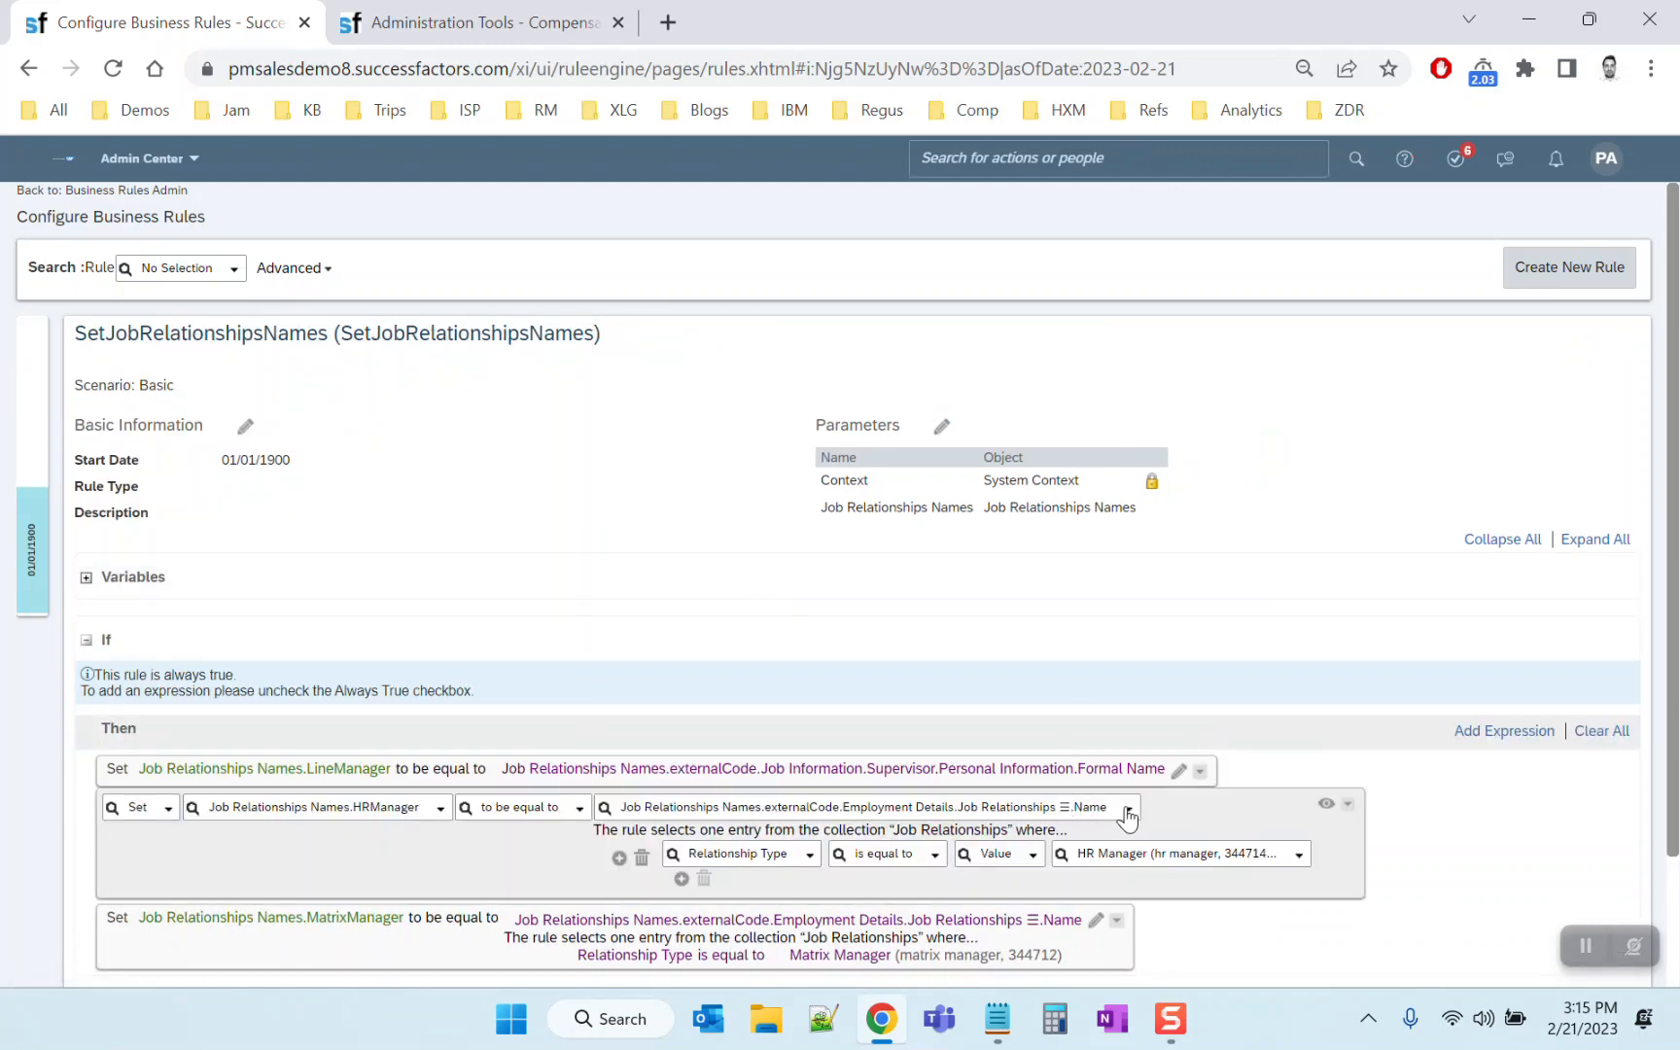
pyautogui.click(1128, 811)
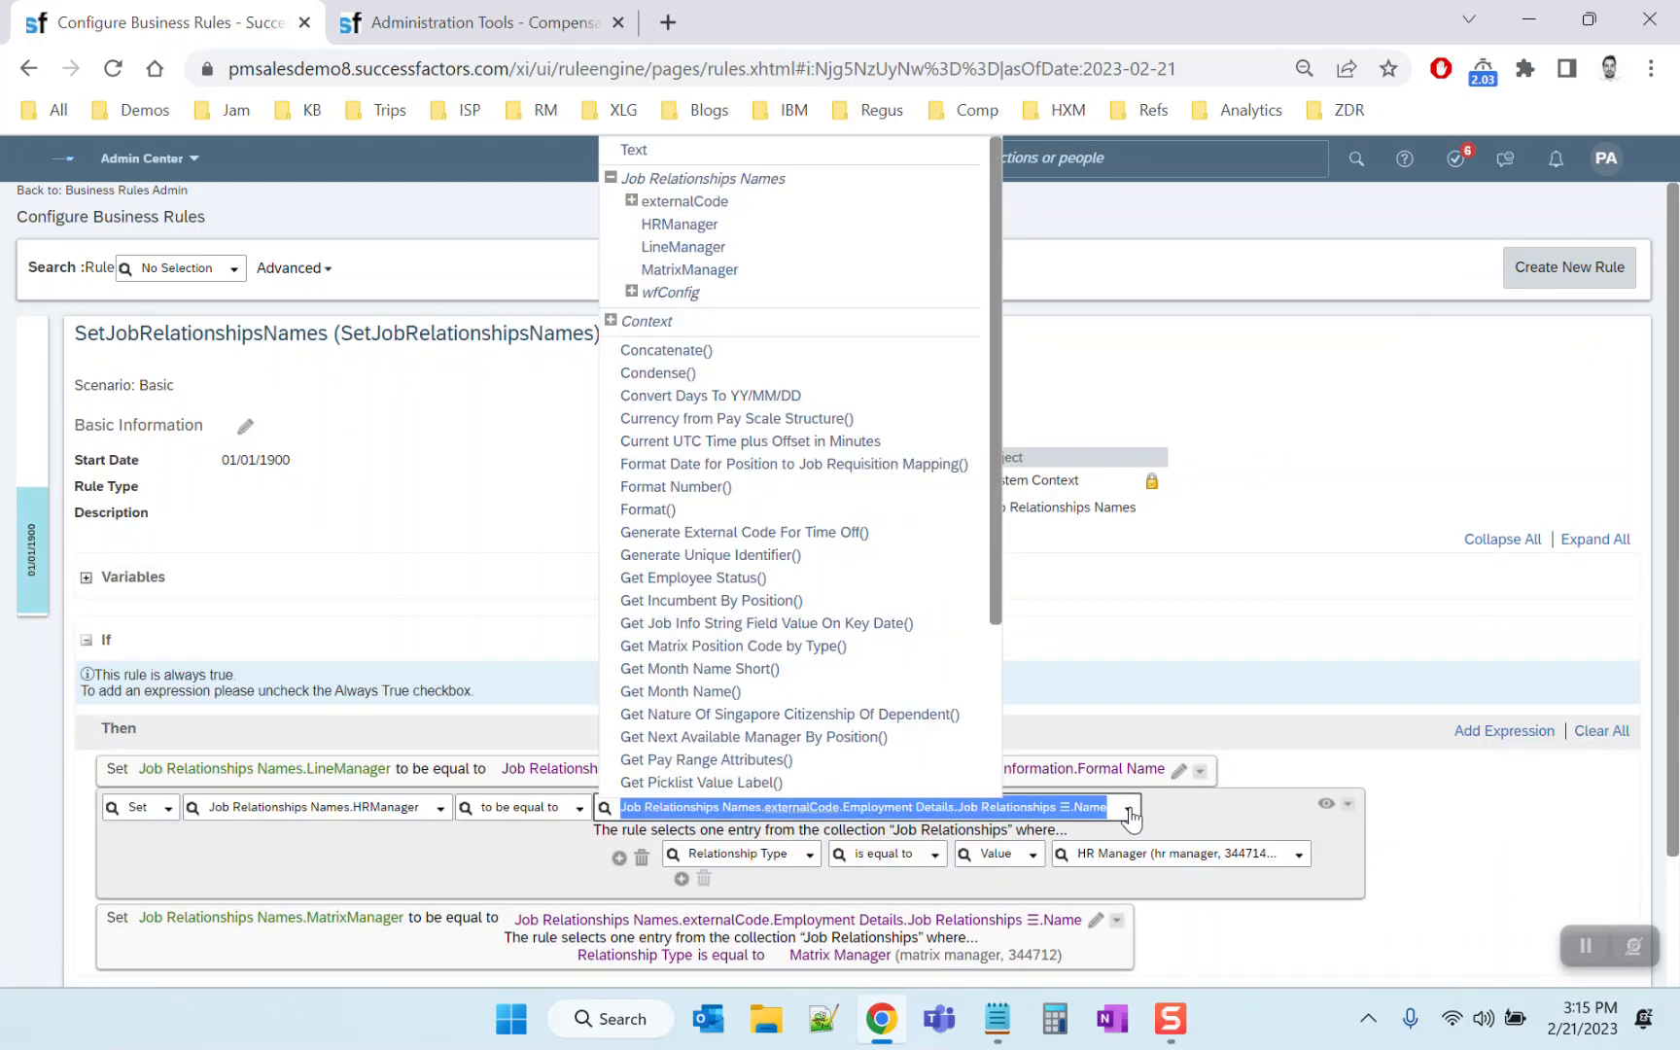
pyautogui.click(631, 200)
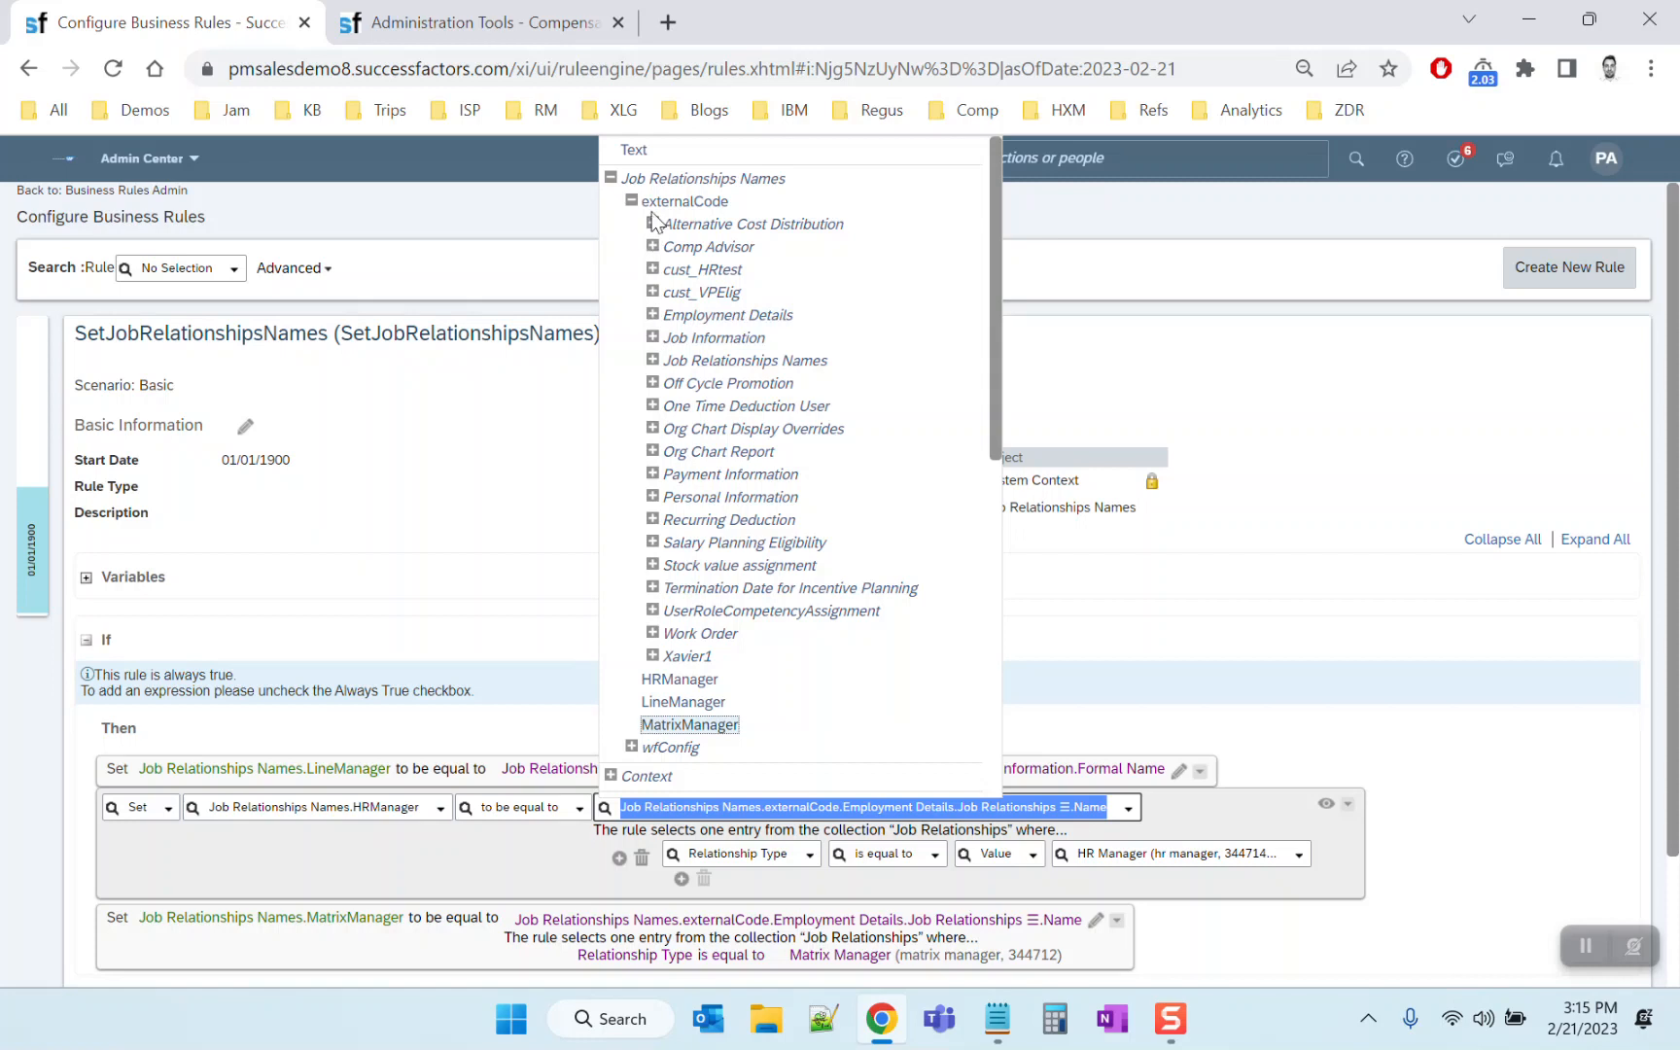
pyautogui.click(651, 315)
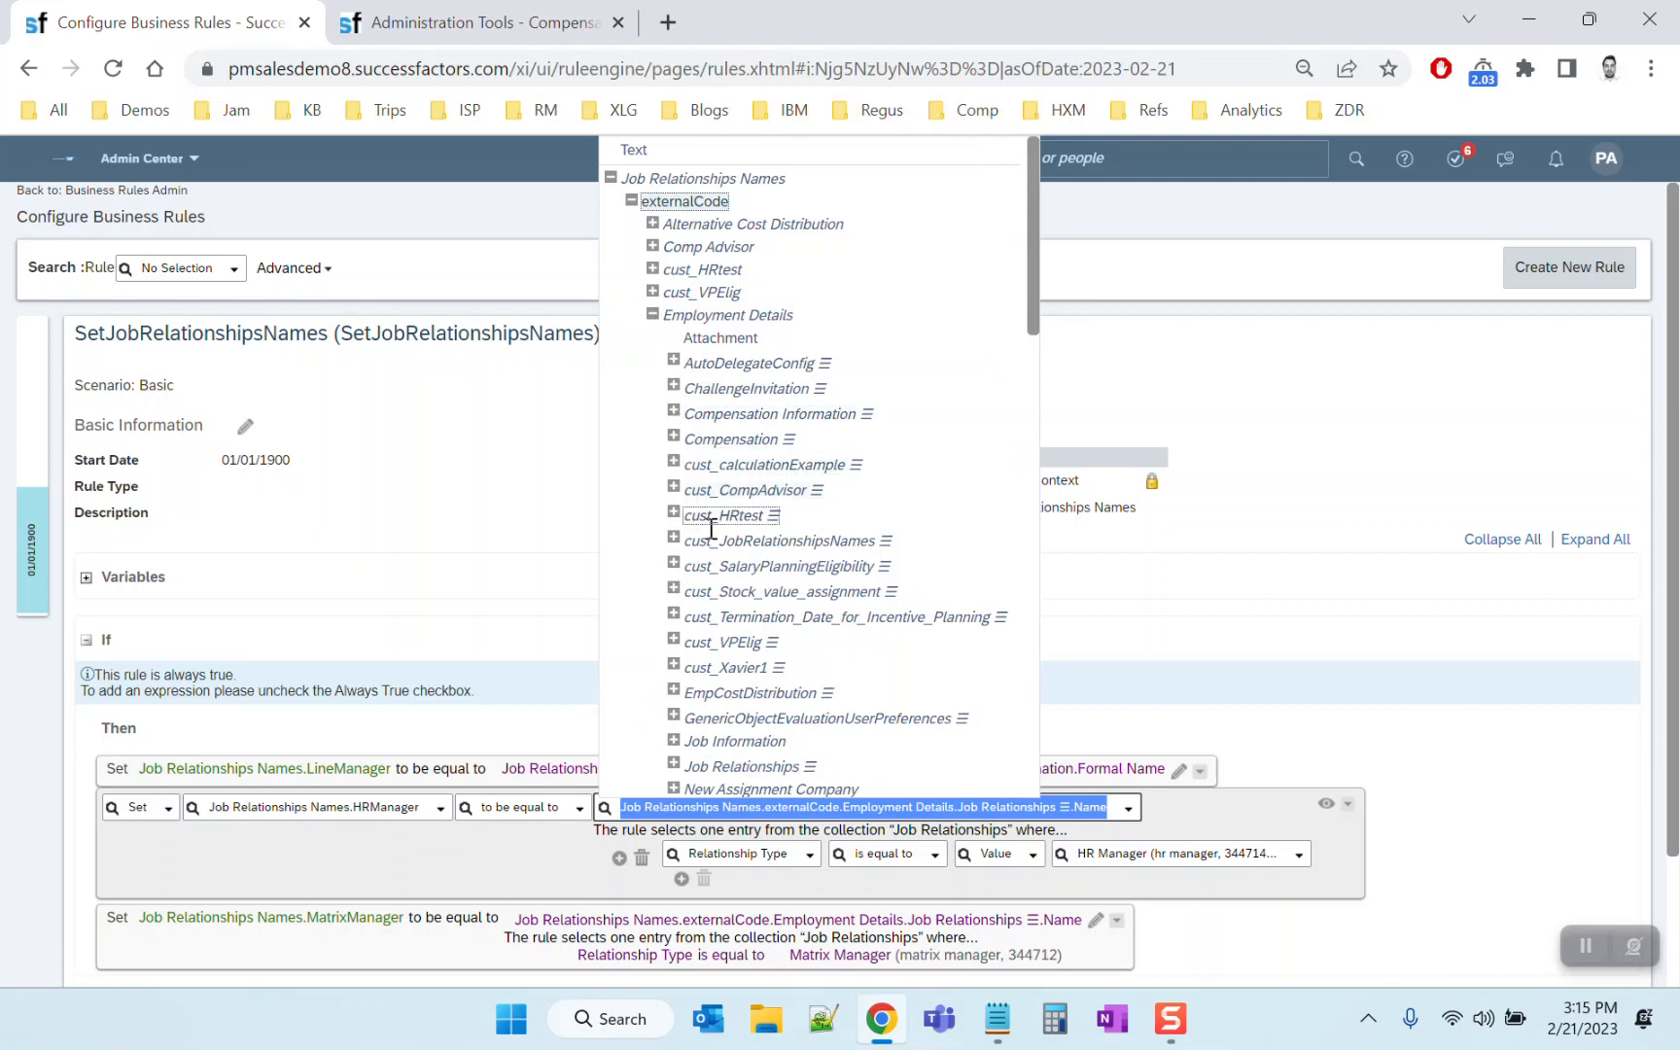
pyautogui.moveTo(1031, 323); pyautogui.dragTo(1033, 400)
pyautogui.click(673, 502)
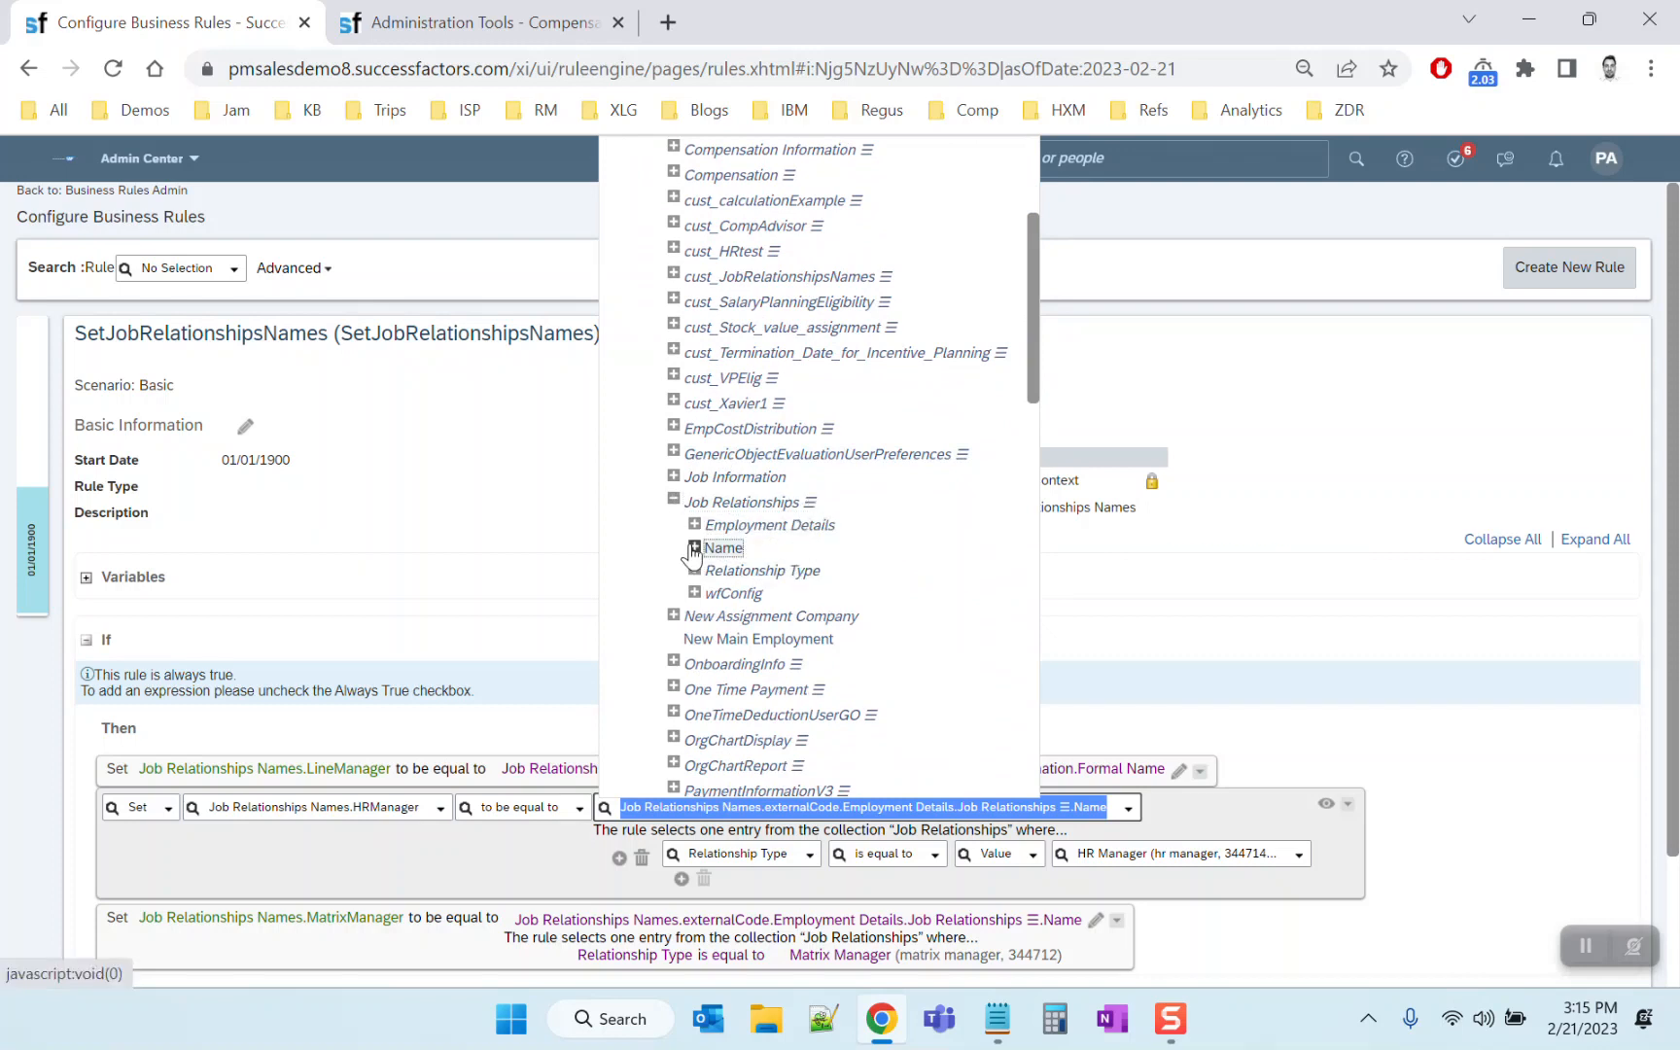
pyautogui.click(694, 548)
pyautogui.moveTo(1028, 301); pyautogui.dragTo(1033, 370)
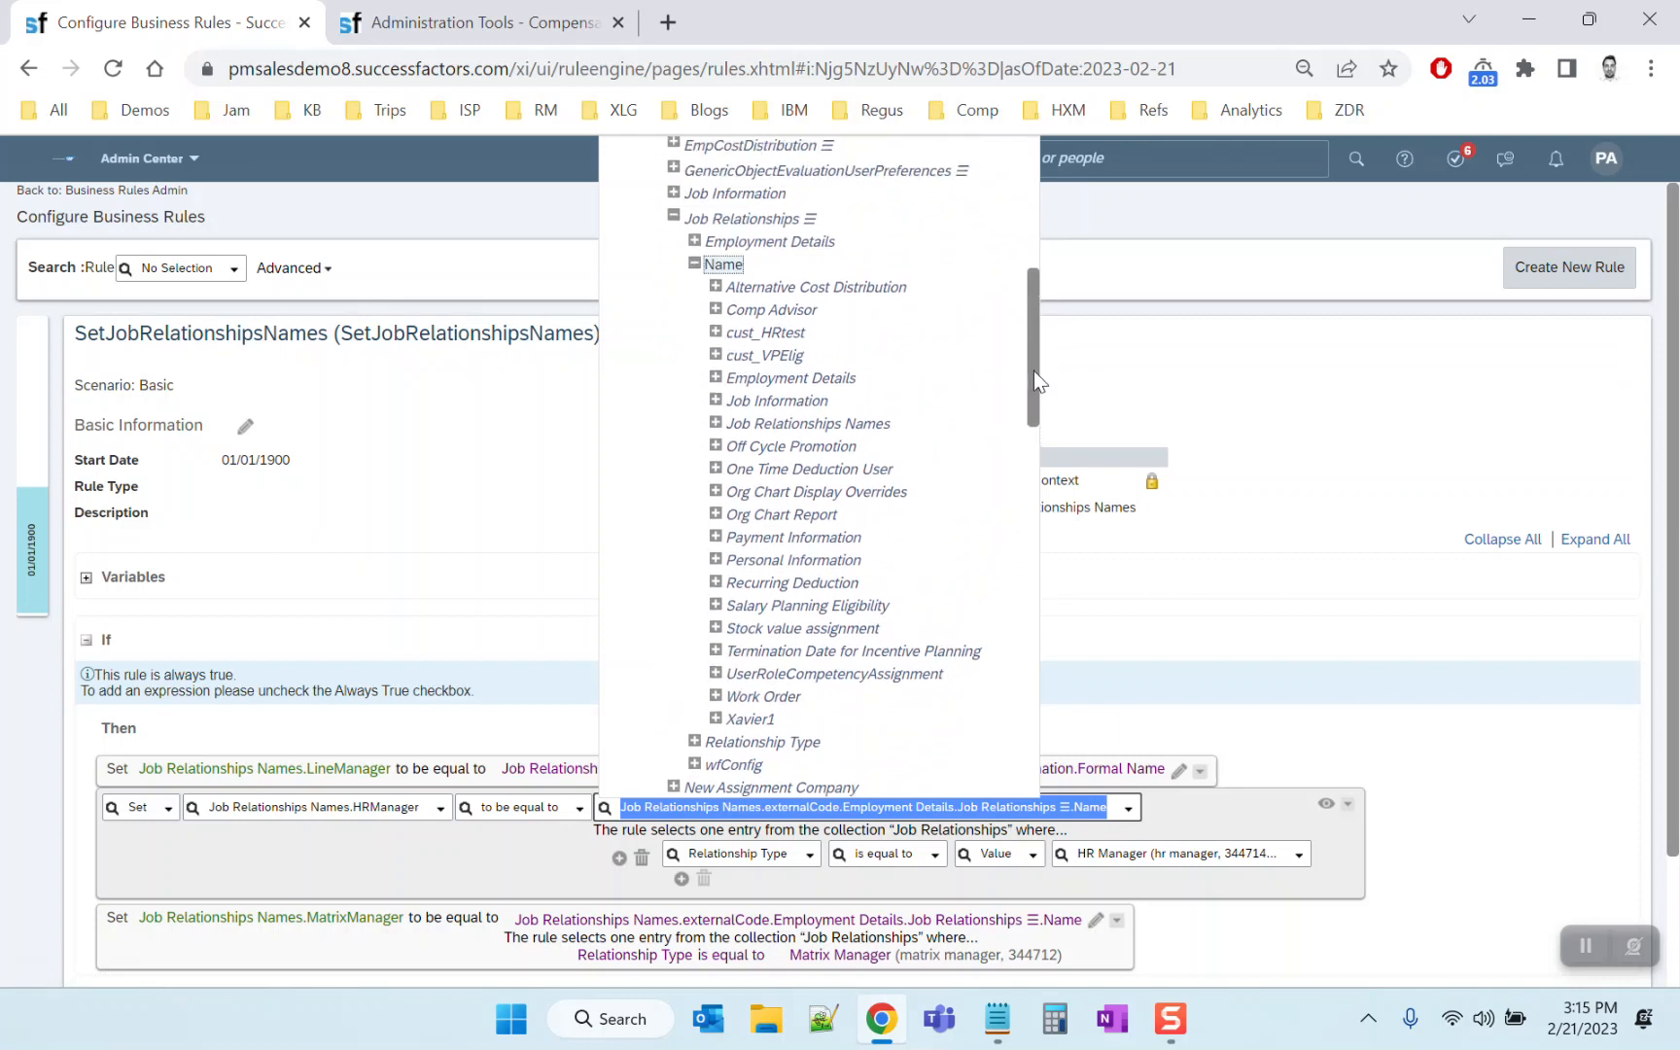
pyautogui.click(715, 561)
pyautogui.click(782, 628)
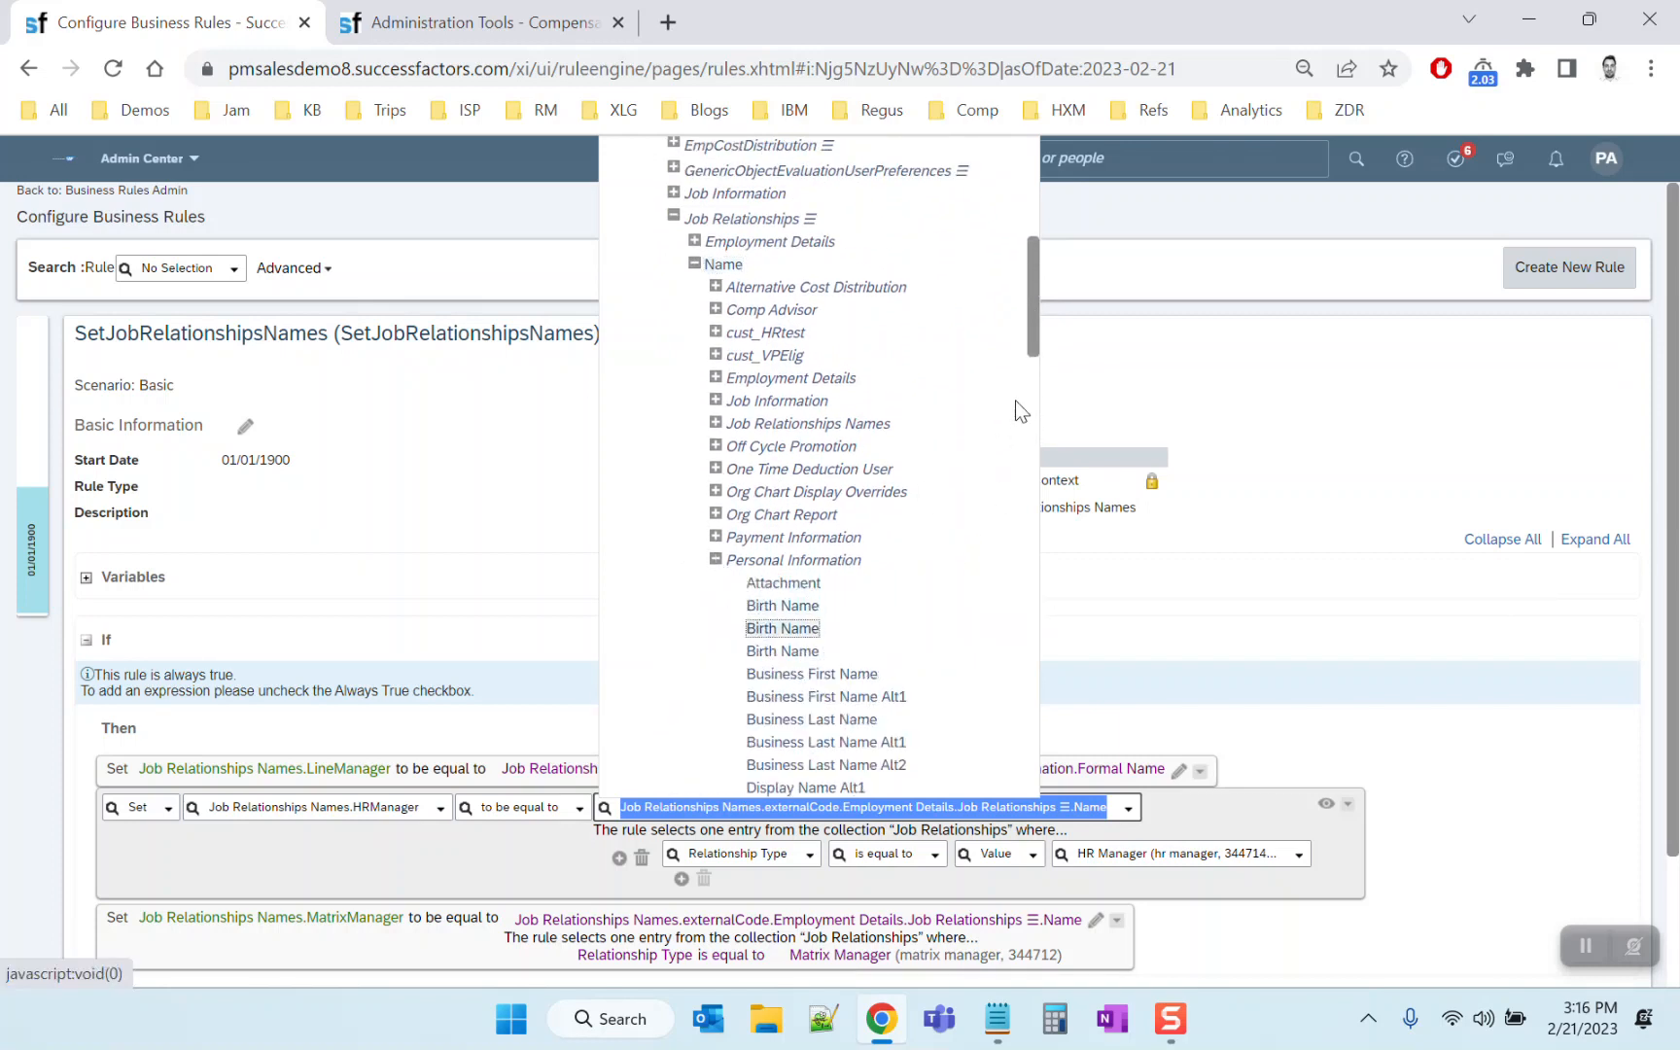
pyautogui.moveTo(1034, 356); pyautogui.dragTo(1036, 419)
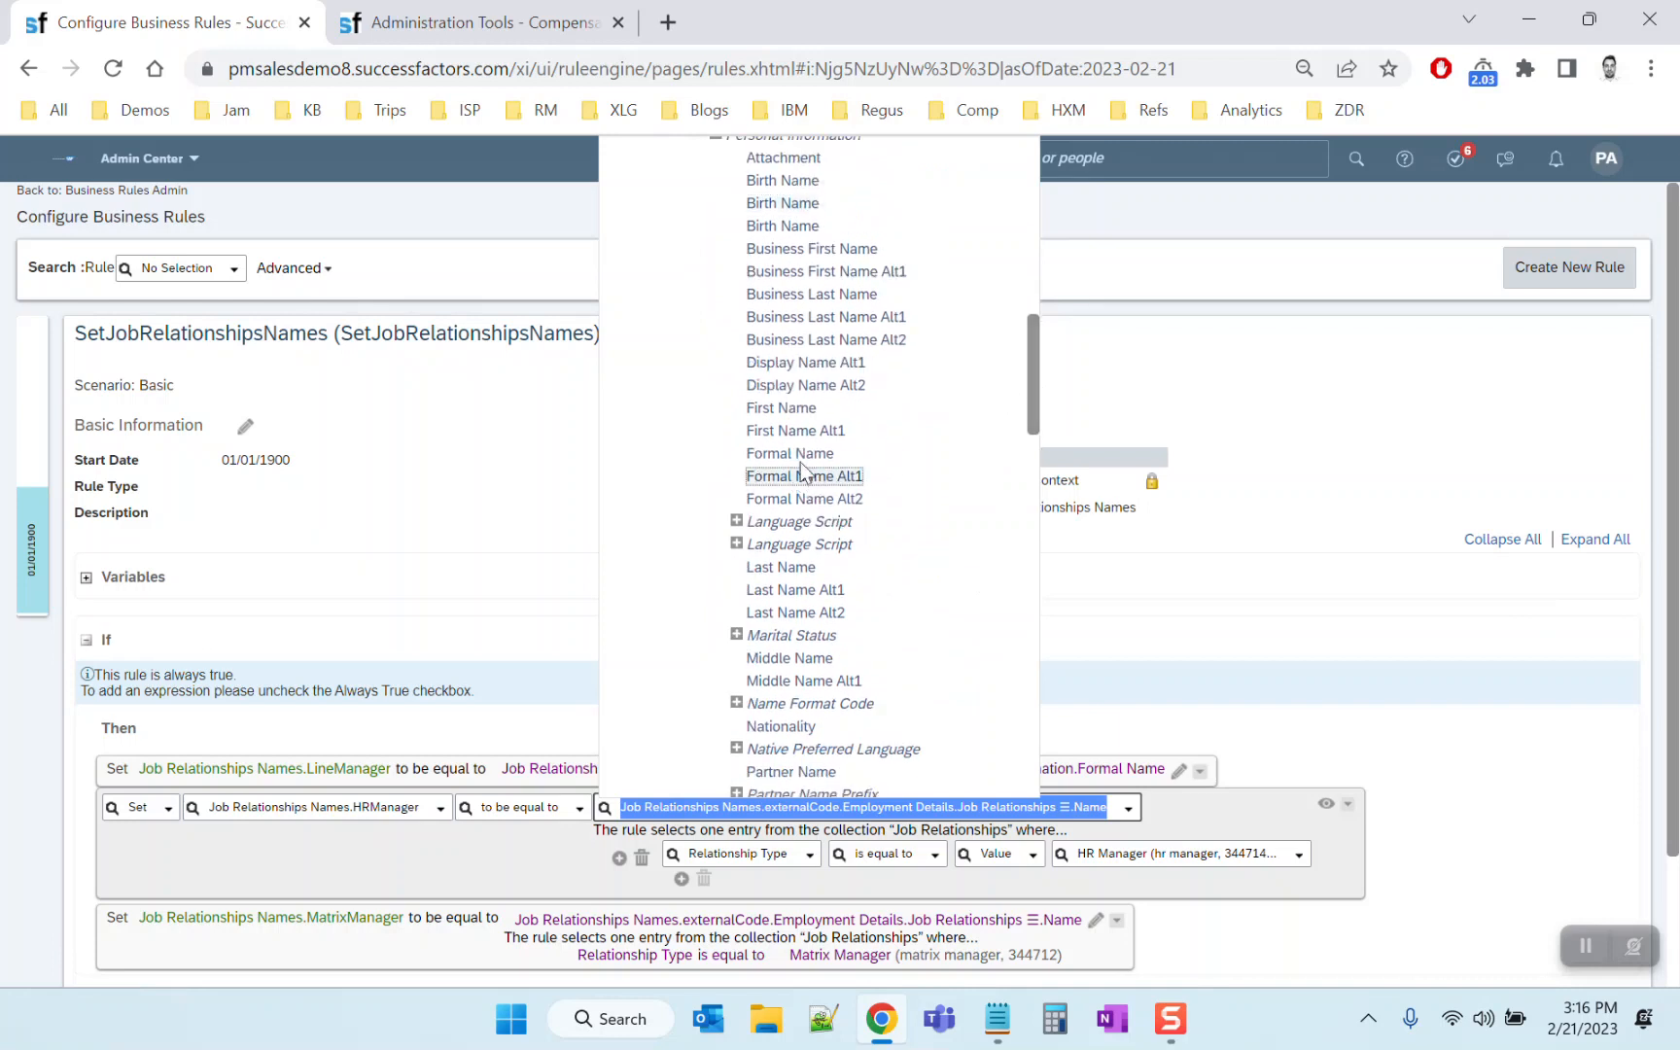
pyautogui.click(801, 463)
# Restrict the HRManager assignment to the entry whose Relationship Type is equal to the value HR Business Partner (hr manager)
pyautogui.click(832, 855)
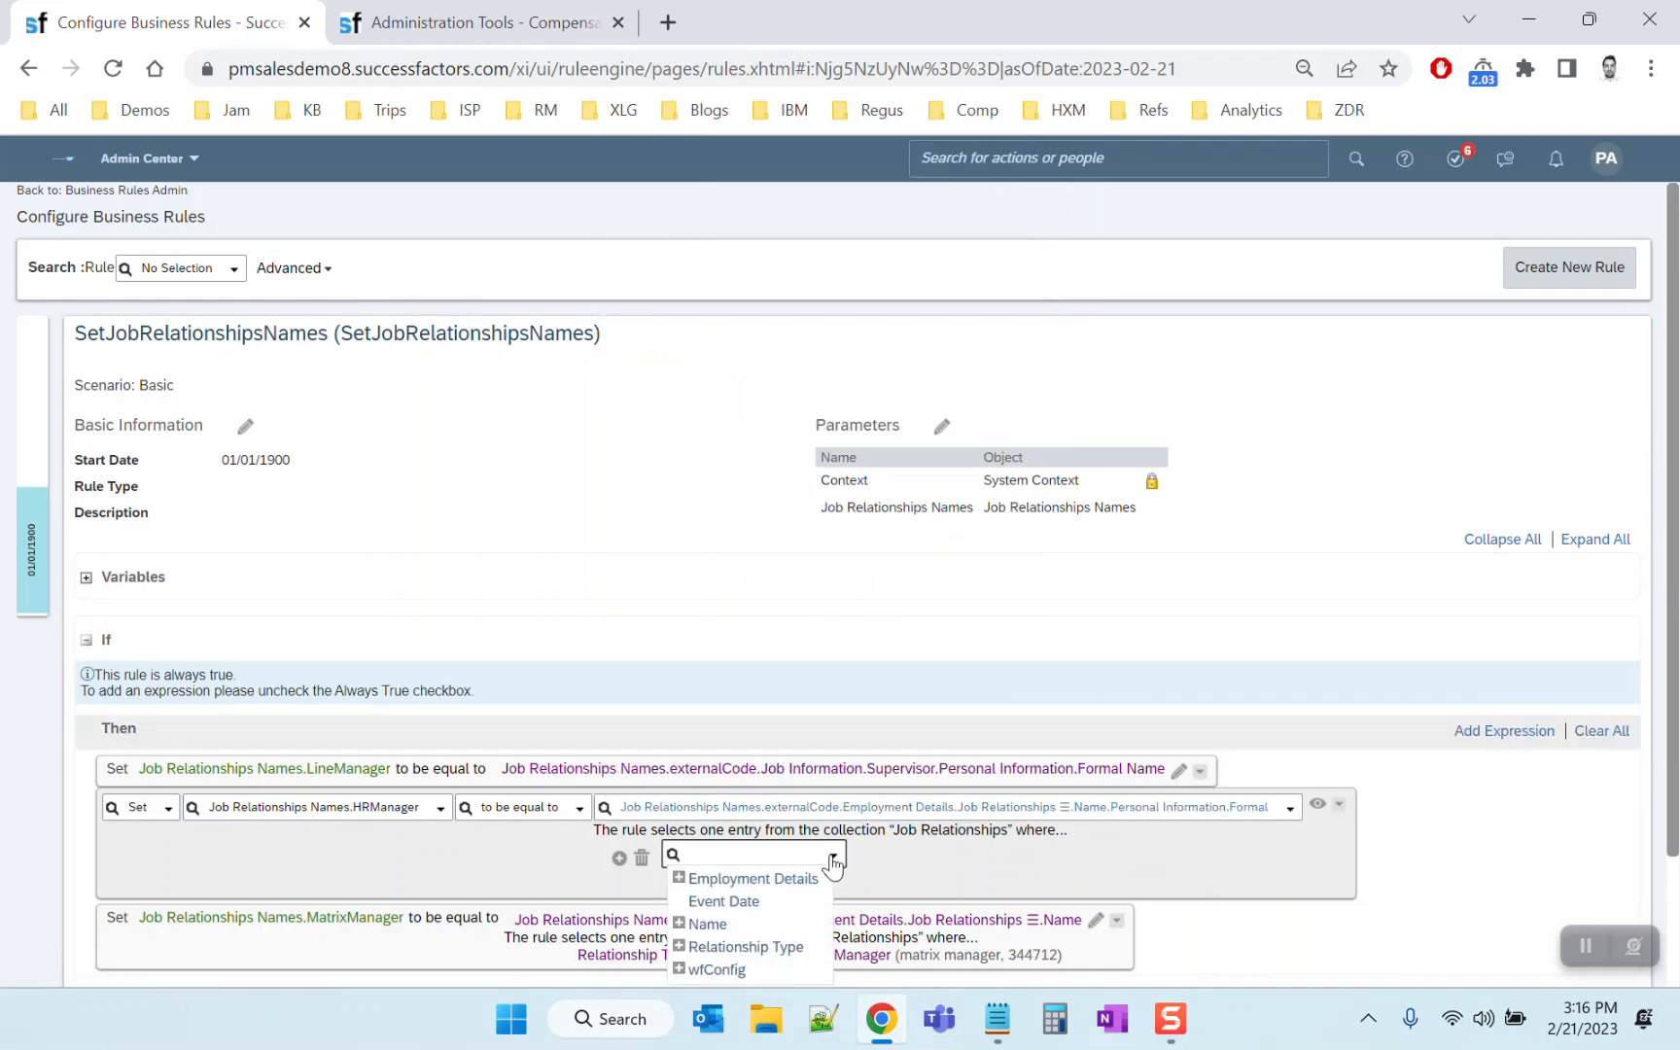
pyautogui.click(736, 951)
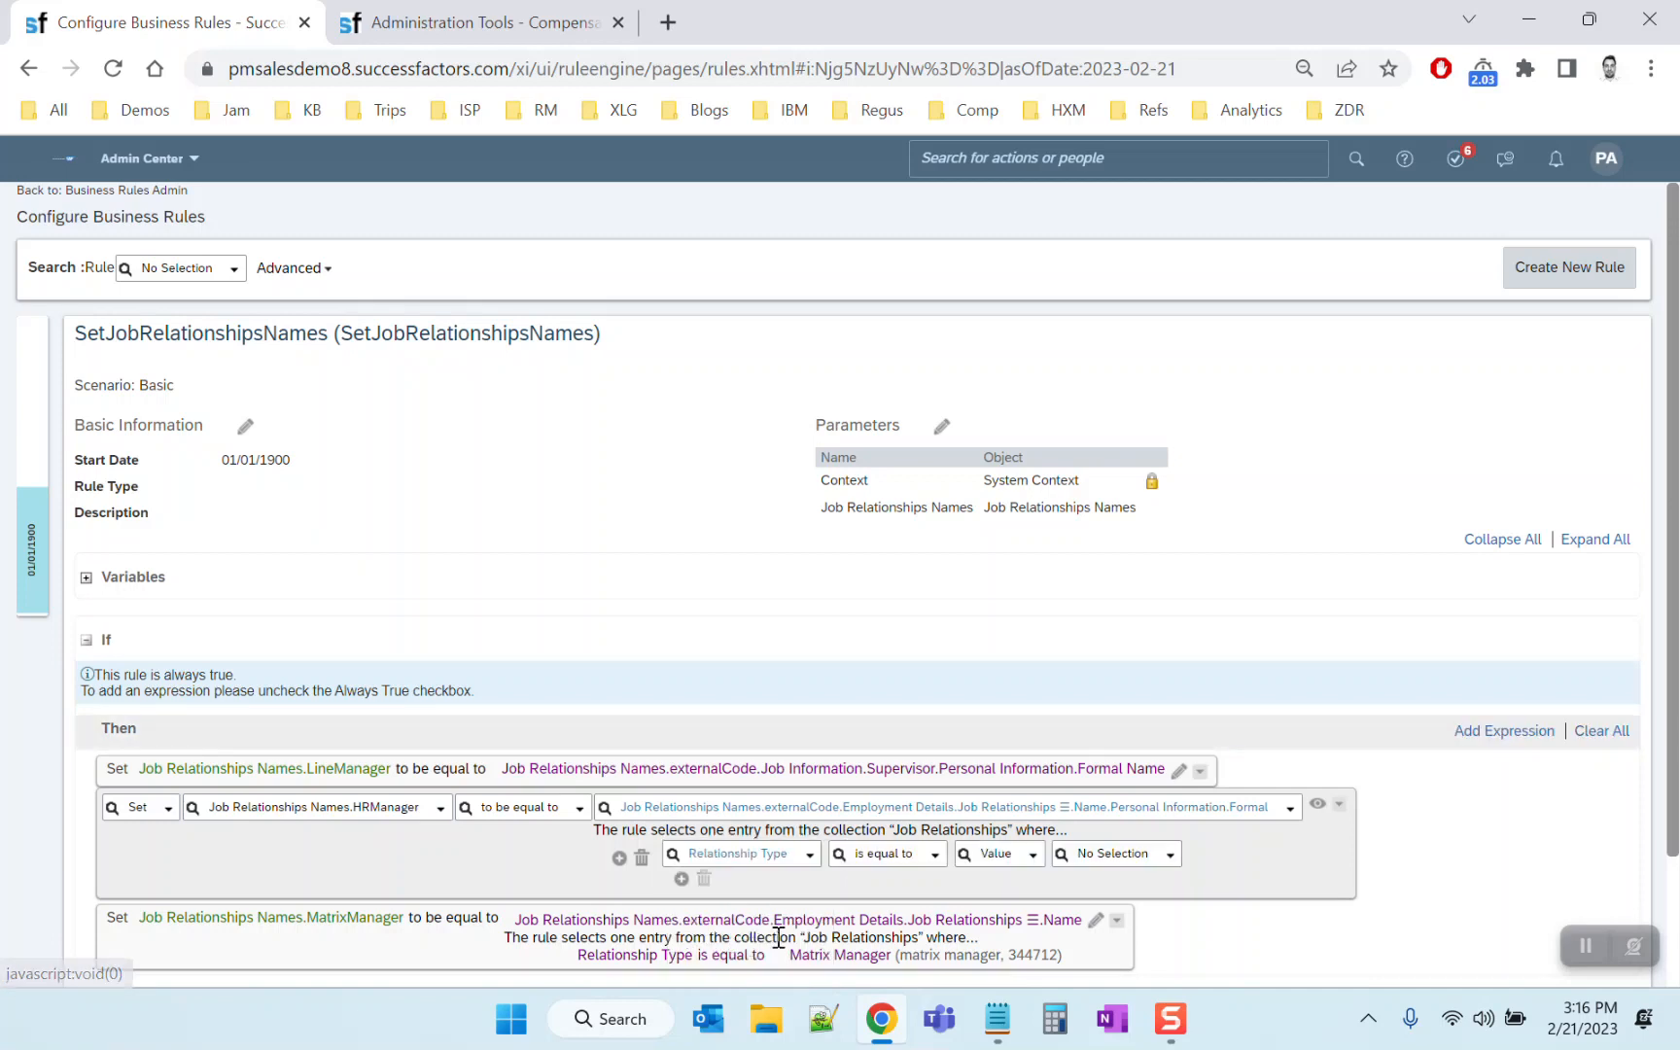
pyautogui.click(1171, 858)
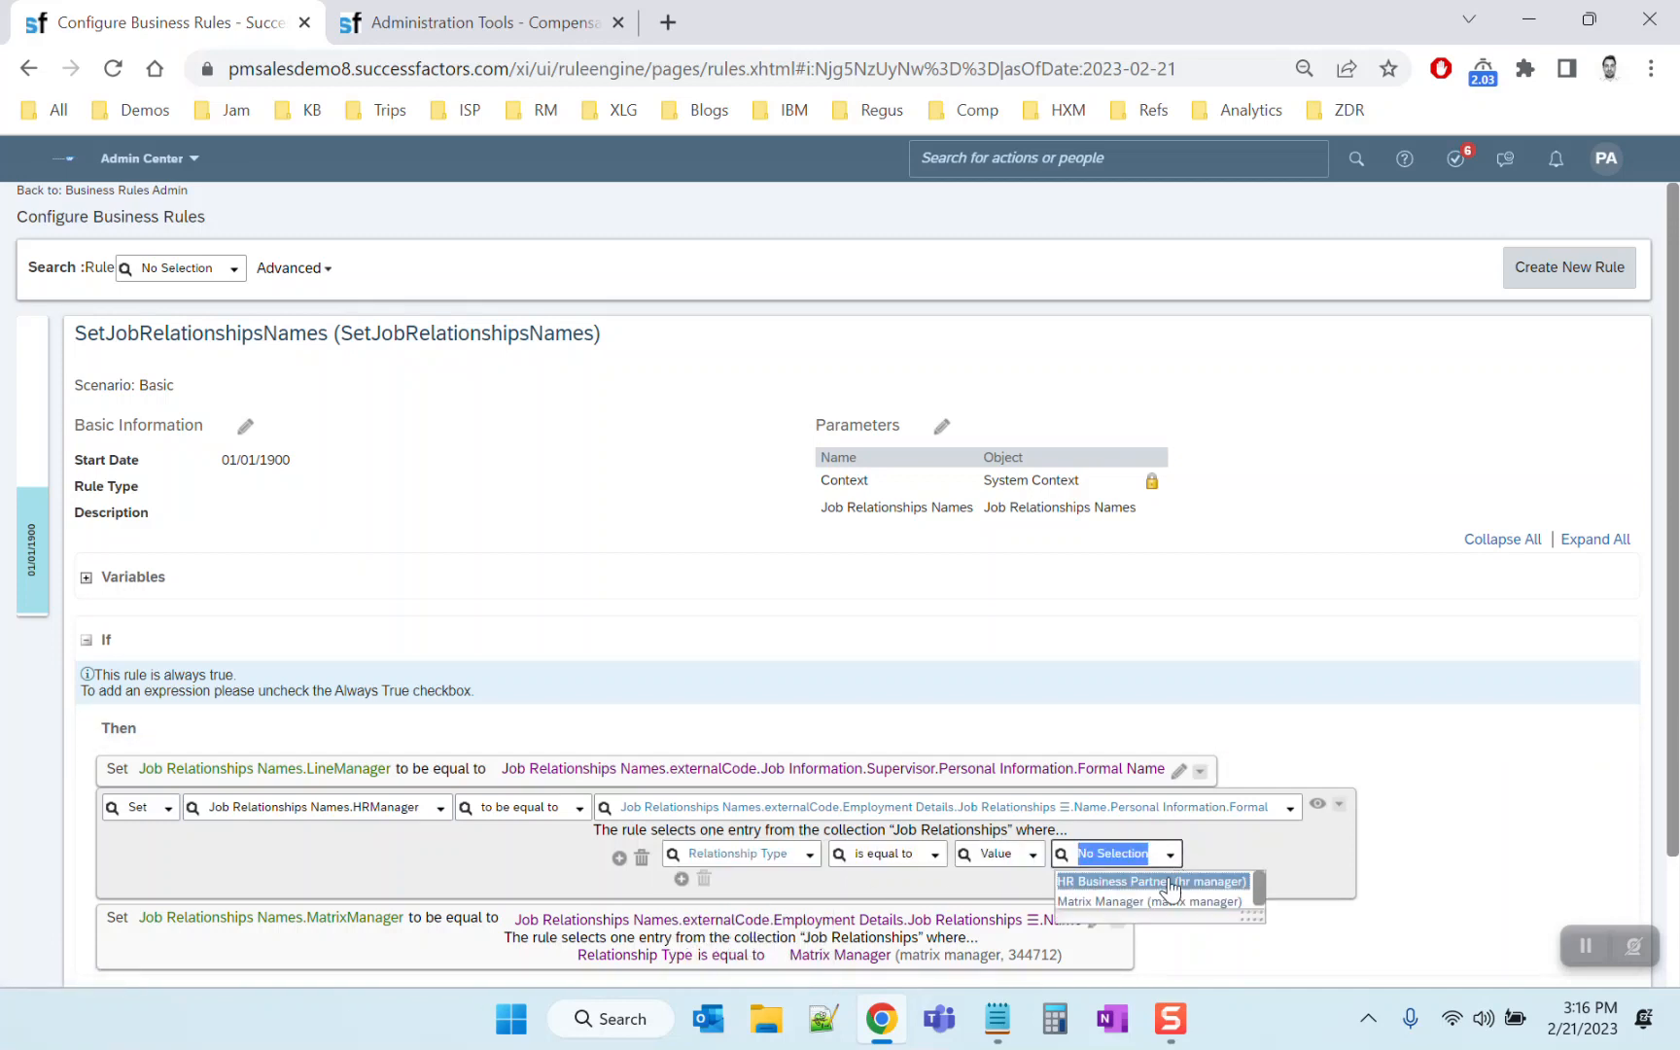
pyautogui.click(1172, 882)
# Set MatrixManager to the externalCode > Employment Details > Job Relationships > Name > Personal Information > Formal Name value
pyautogui.moveTo(1675, 739); pyautogui.dragTo(1669, 842)
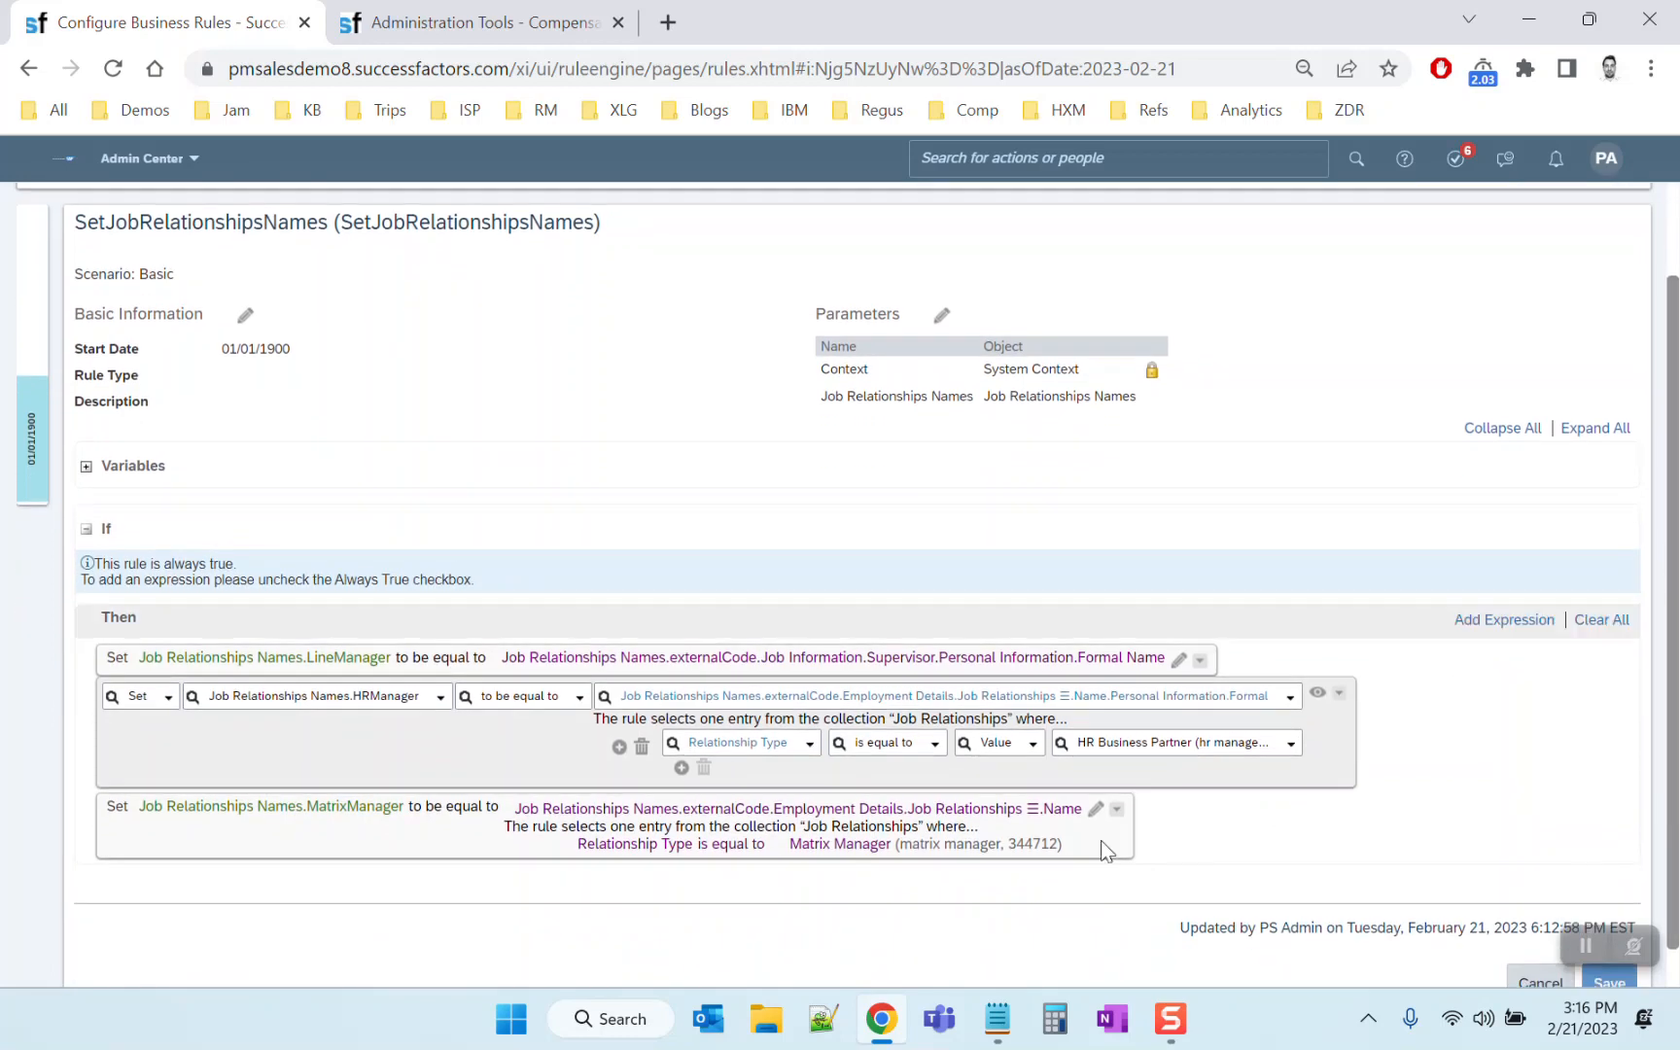
pyautogui.click(1102, 815)
pyautogui.click(1118, 813)
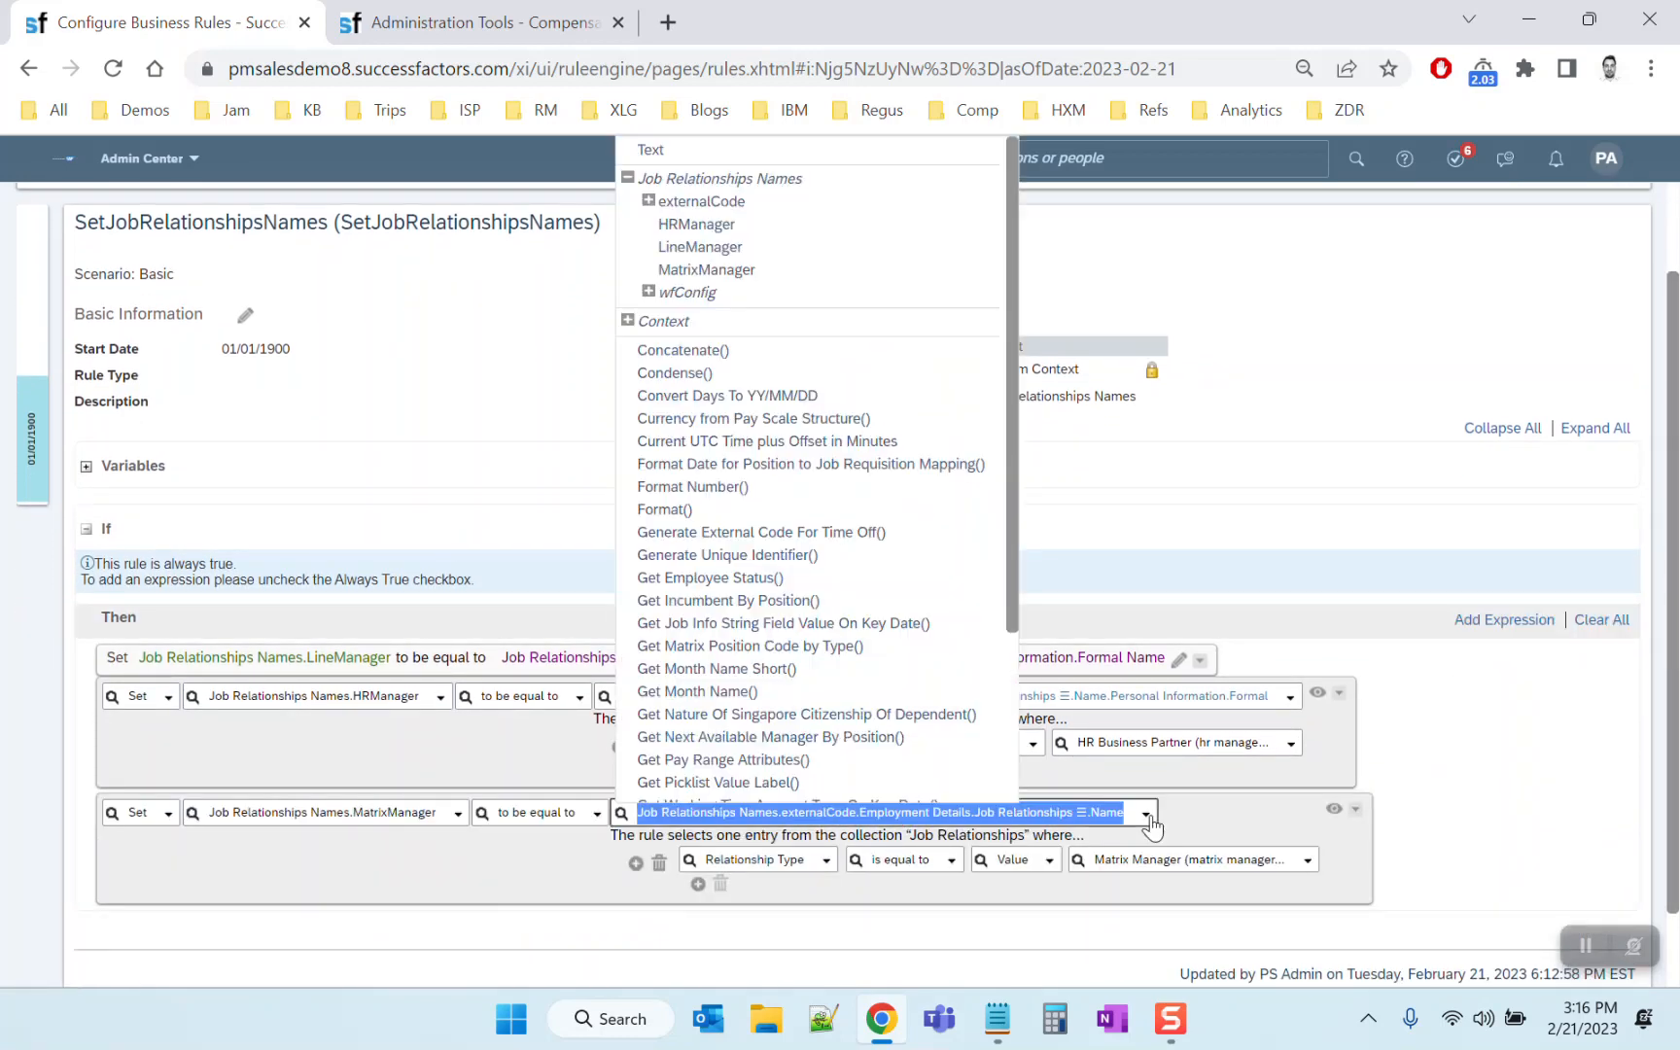
pyautogui.click(648, 200)
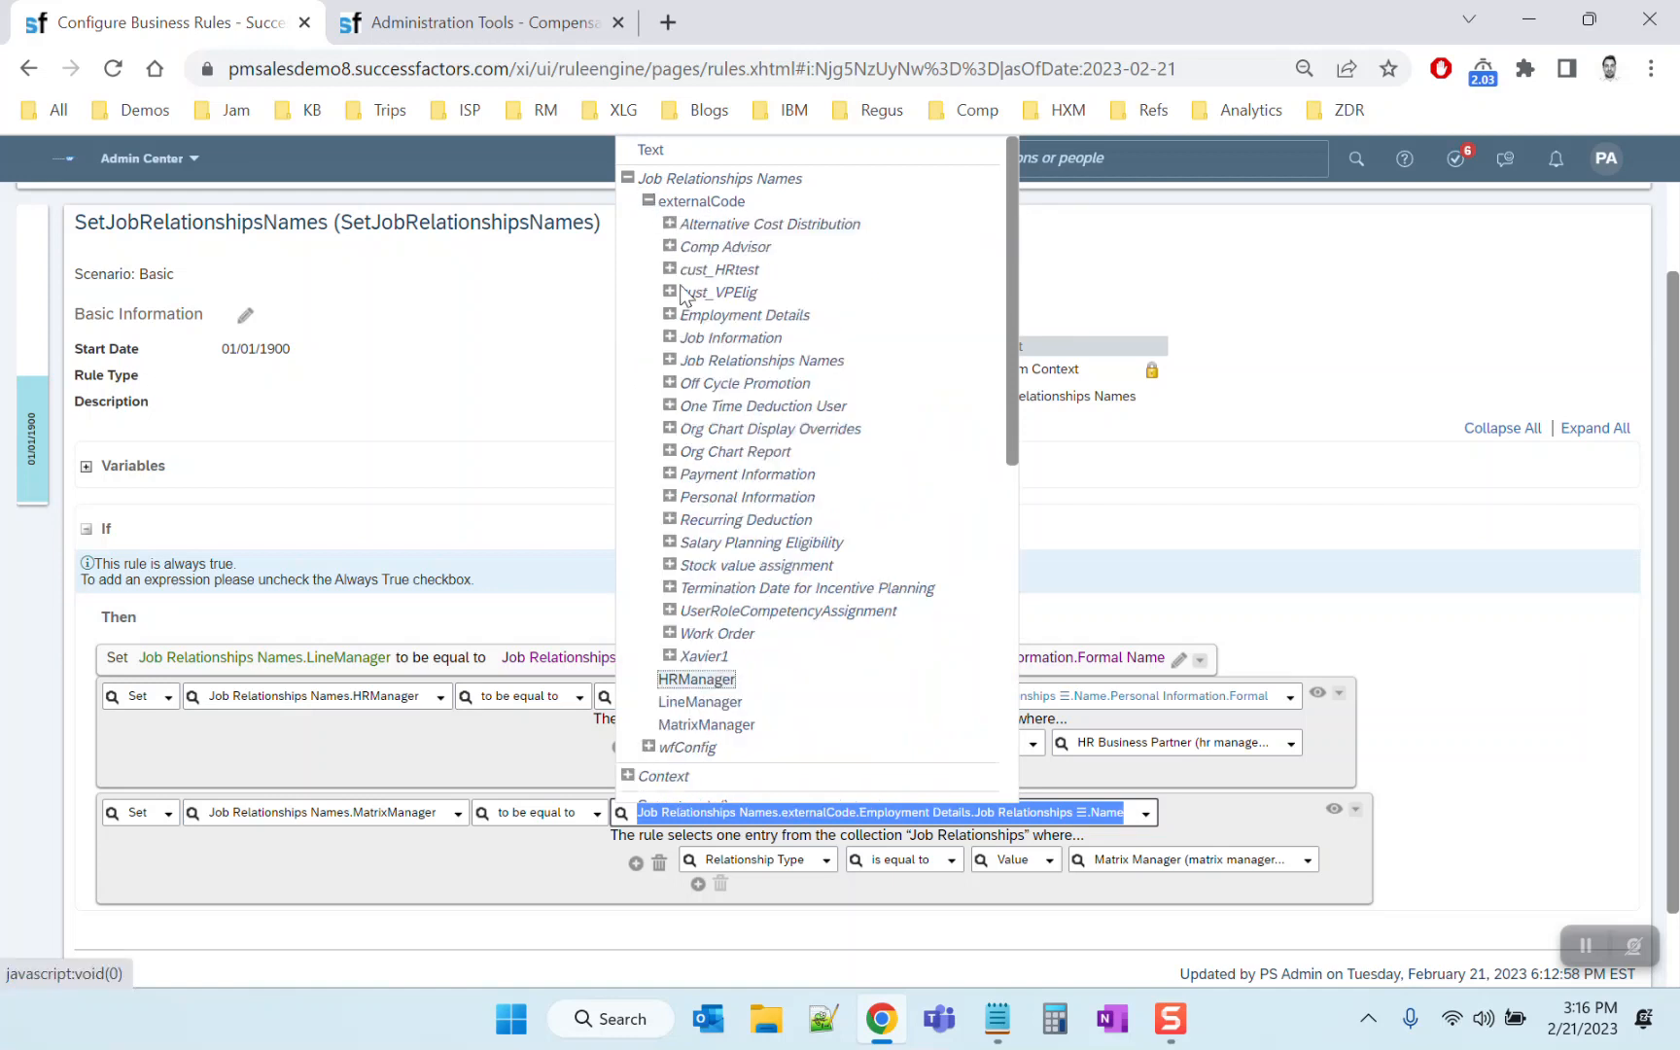
pyautogui.click(670, 314)
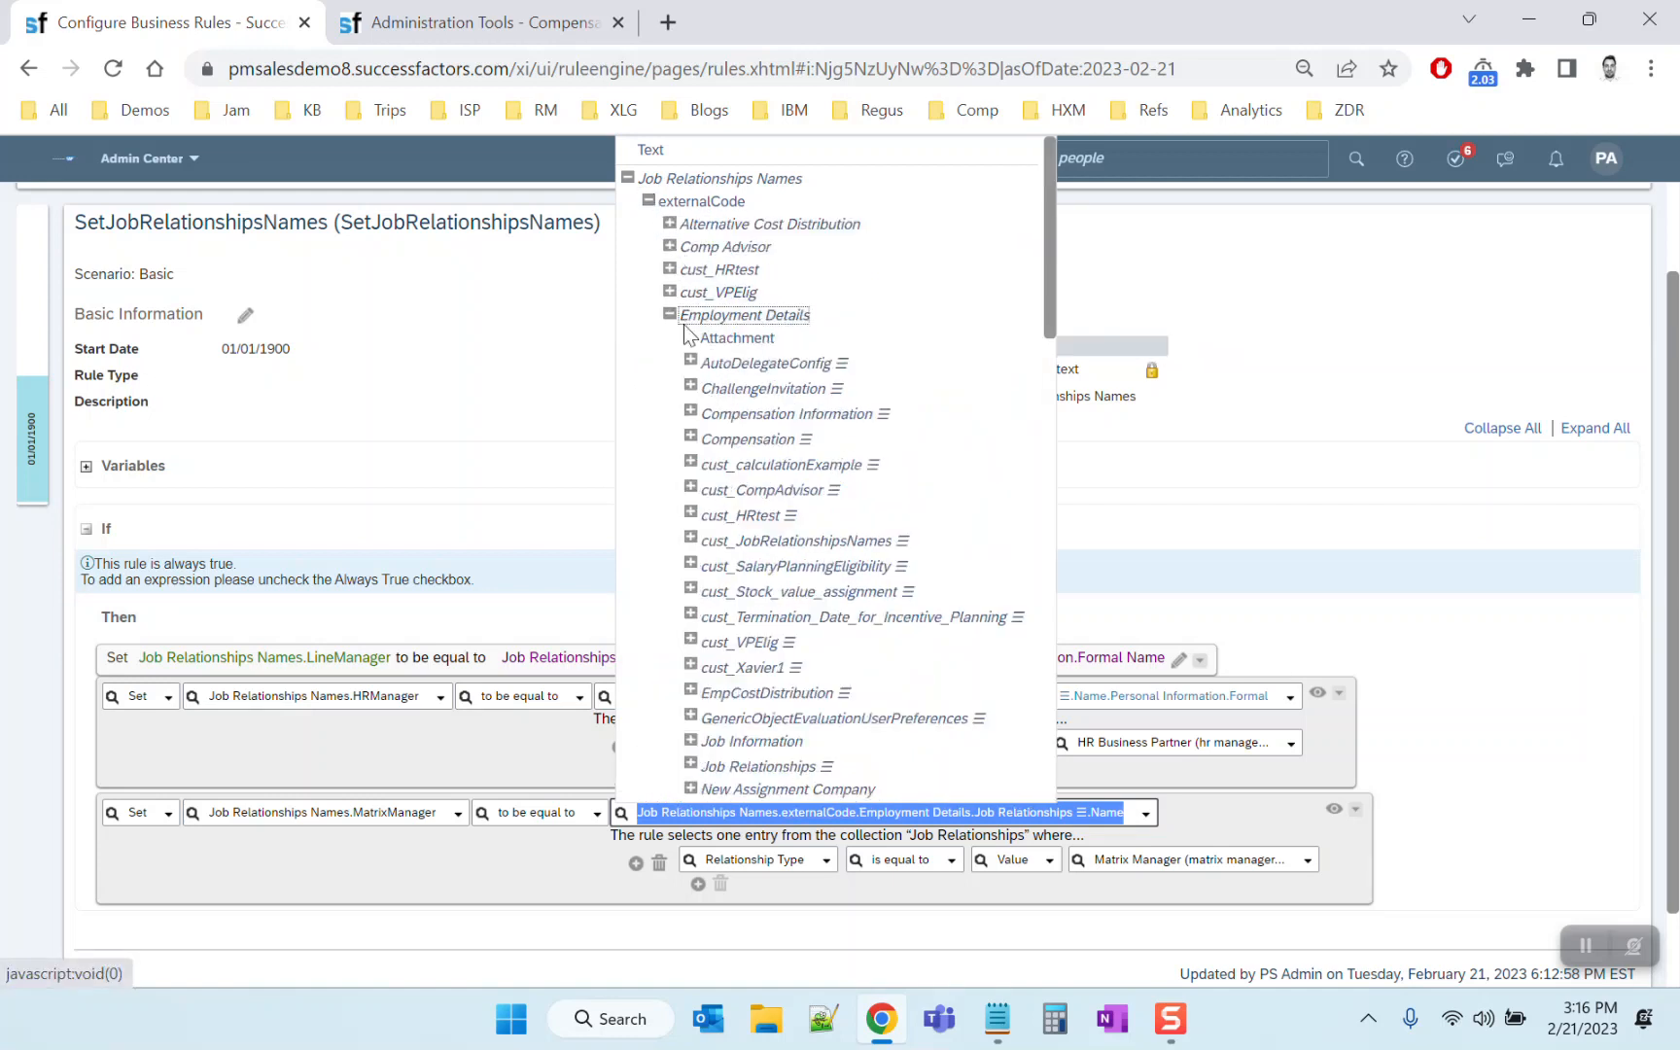
pyautogui.scroll(-3, 724, 458)
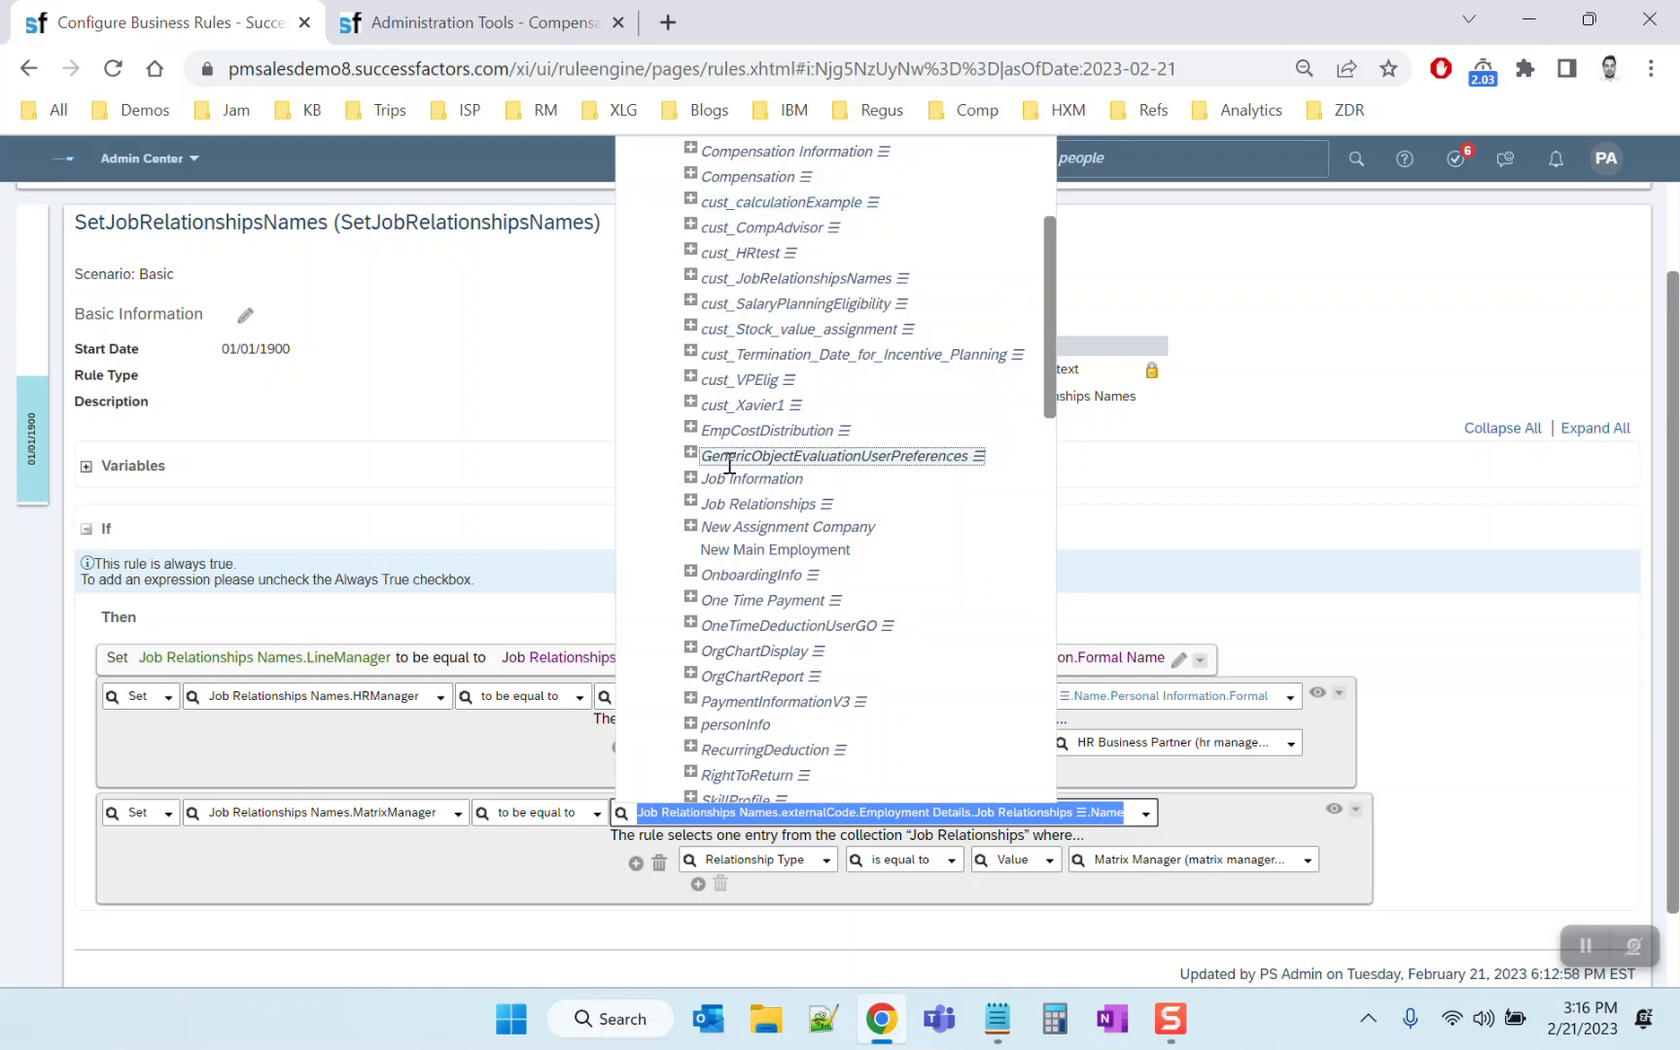
pyautogui.scroll(-6, 730, 457)
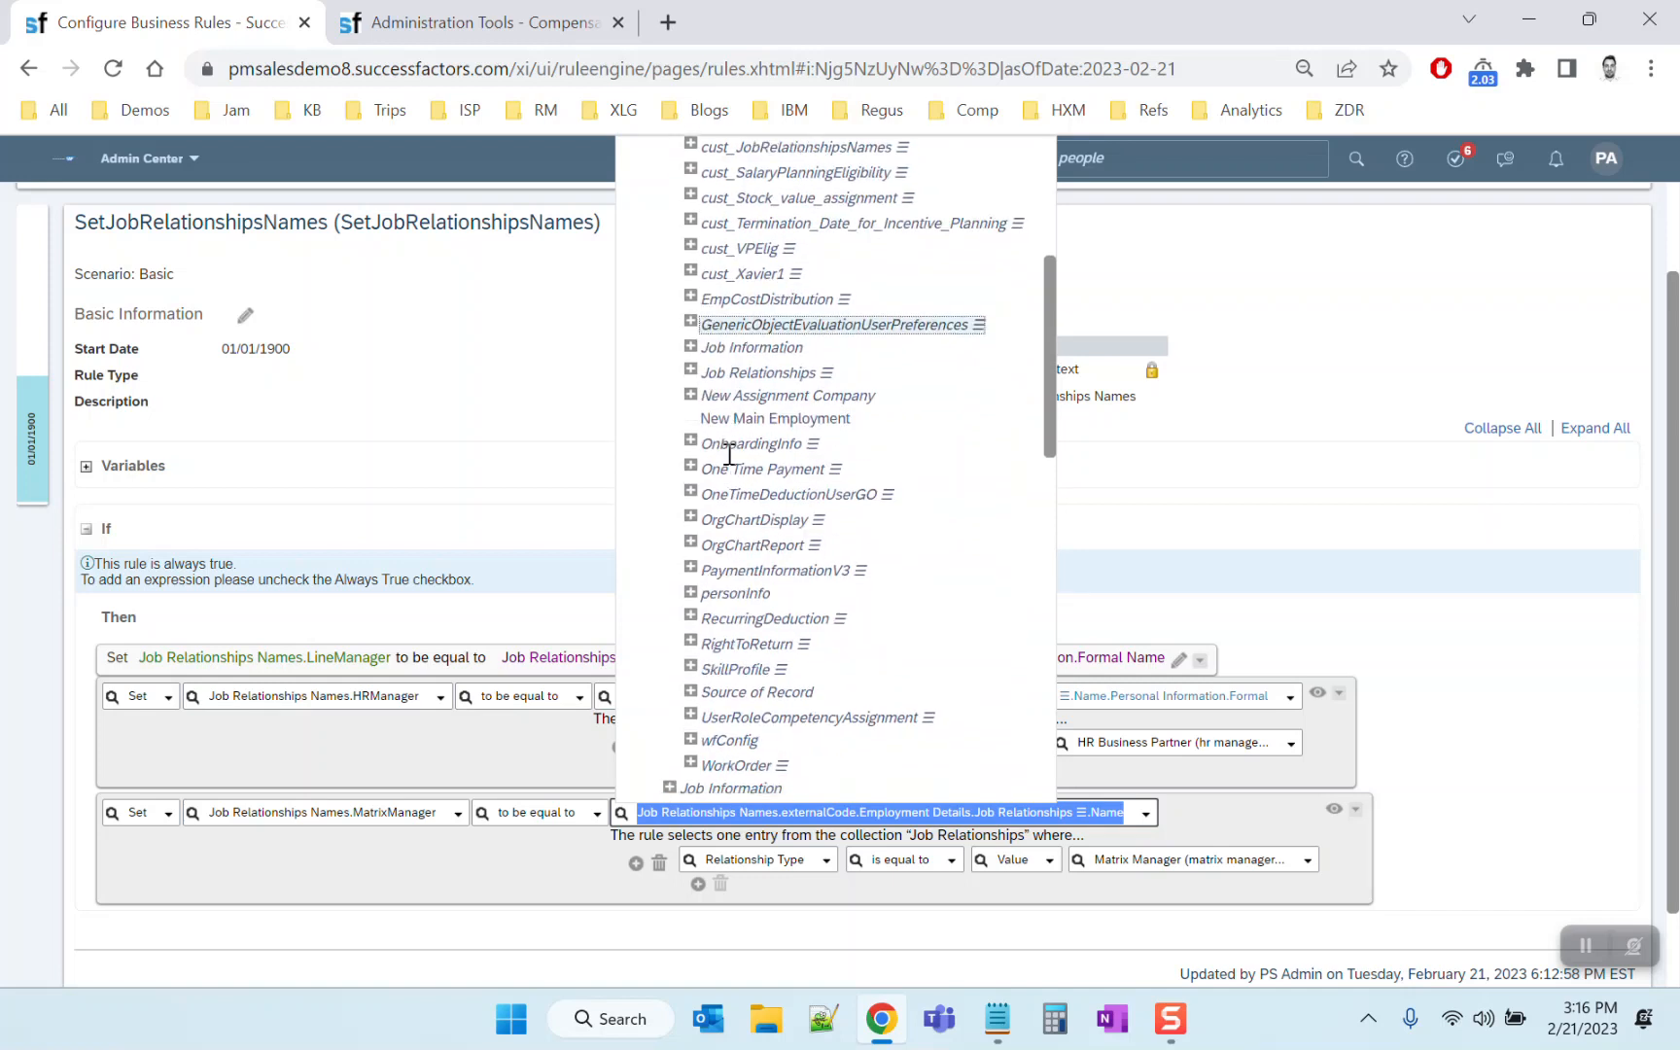
pyautogui.scroll(2, 729, 454)
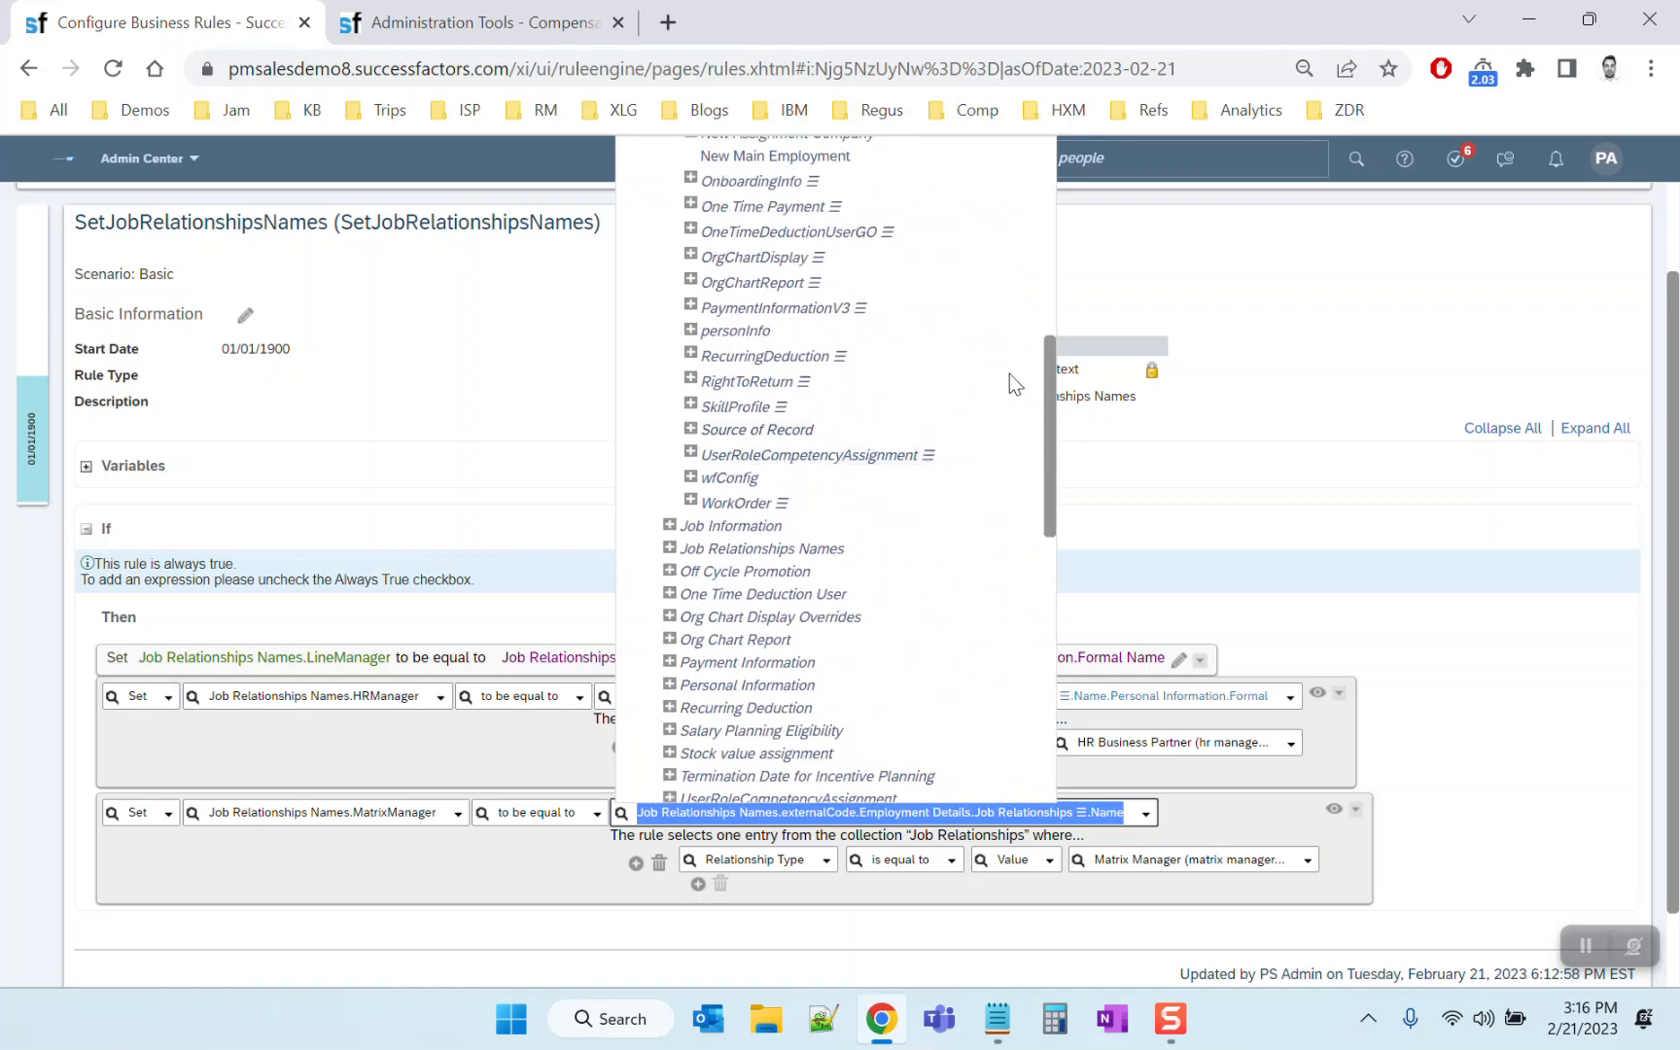
pyautogui.moveTo(1050, 361); pyautogui.dragTo(1070, 232)
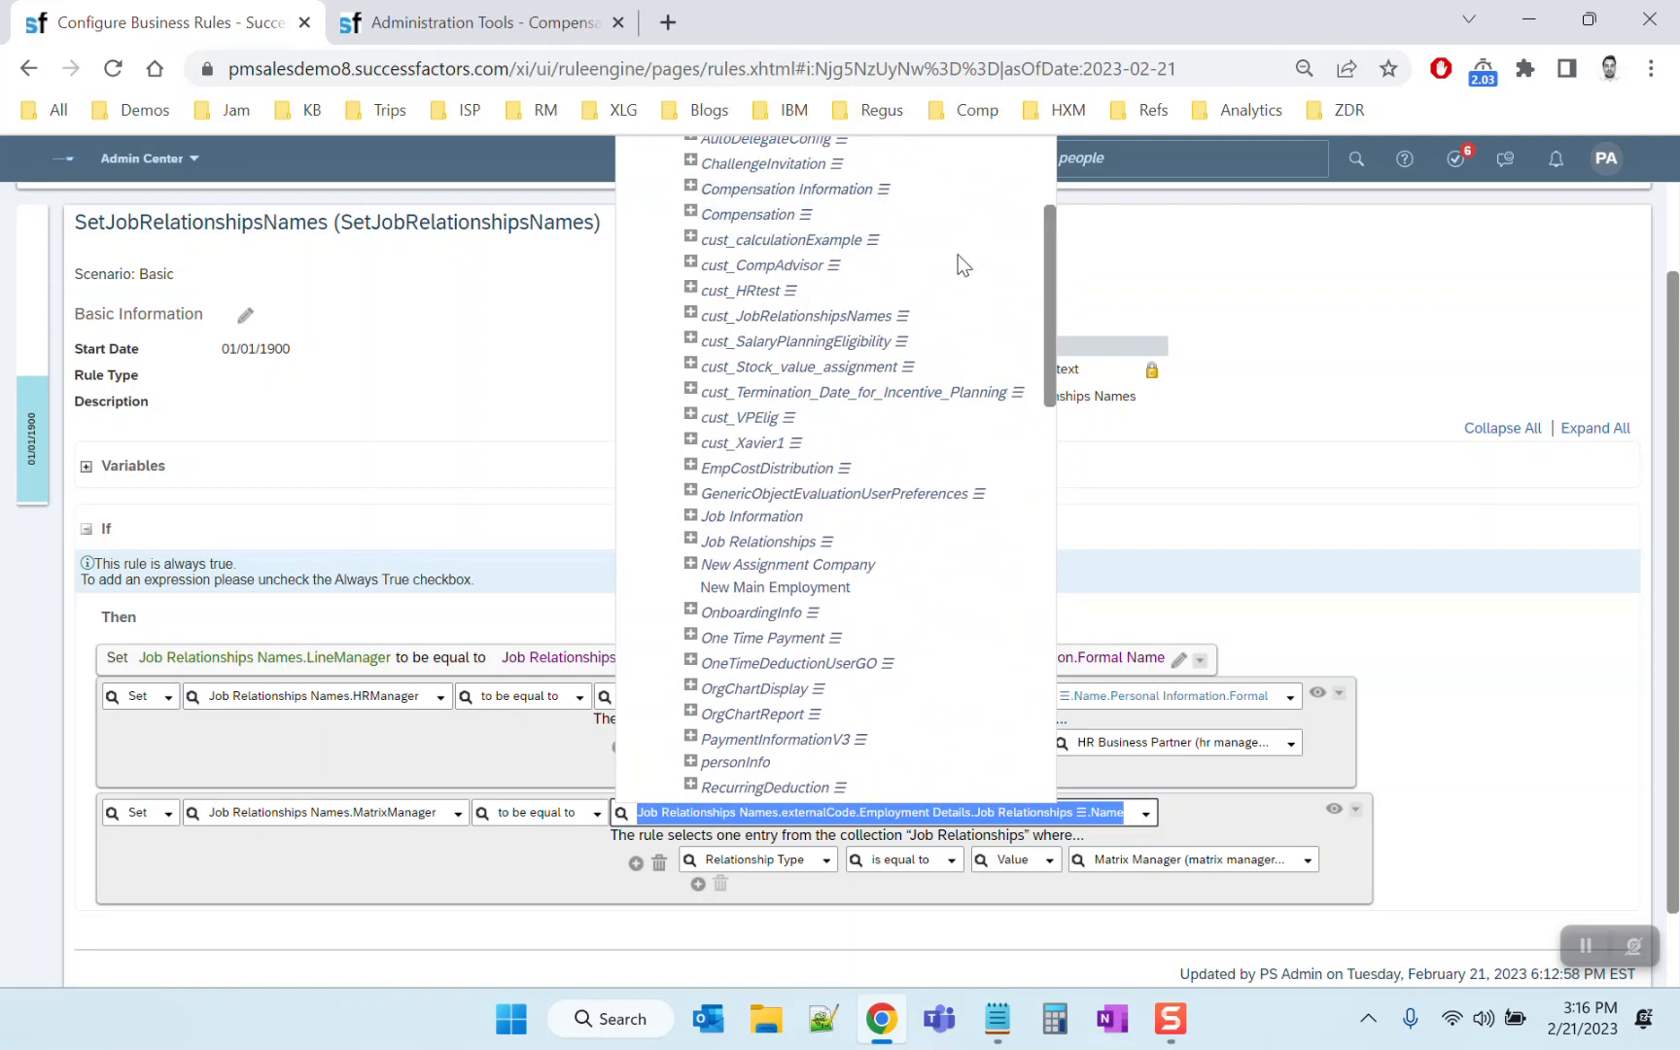
pyautogui.moveTo(1049, 239); pyautogui.dragTo(1049, 200)
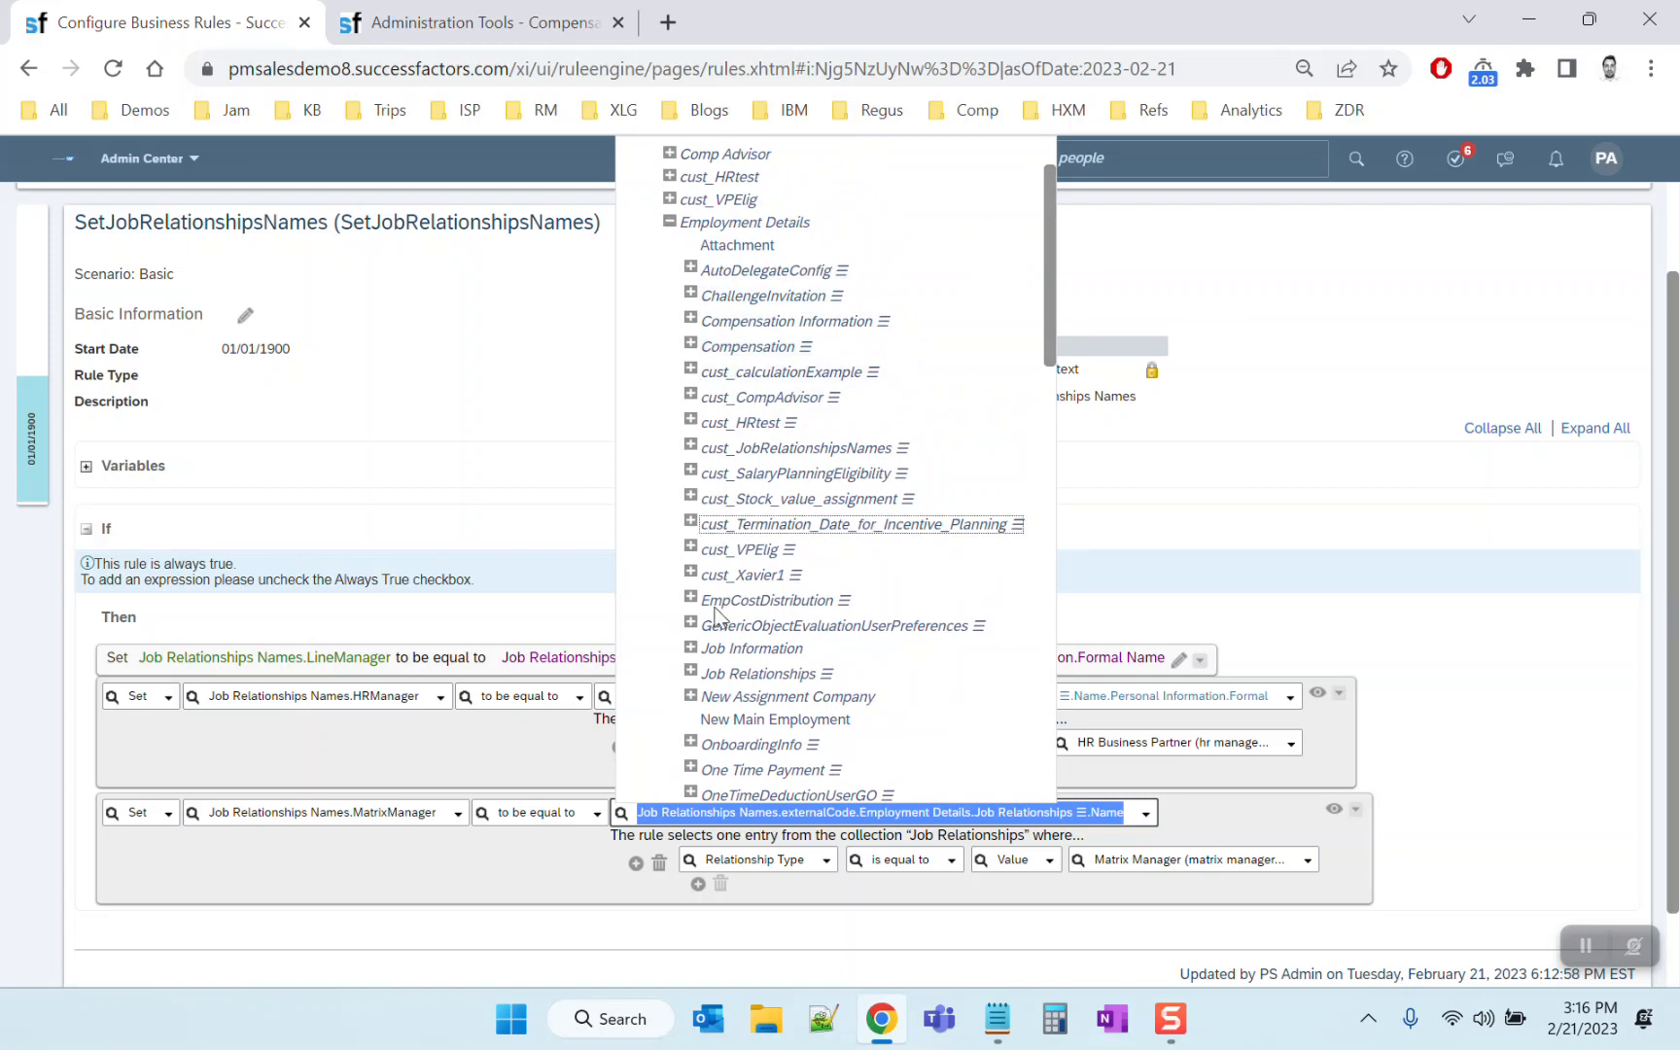
pyautogui.click(691, 671)
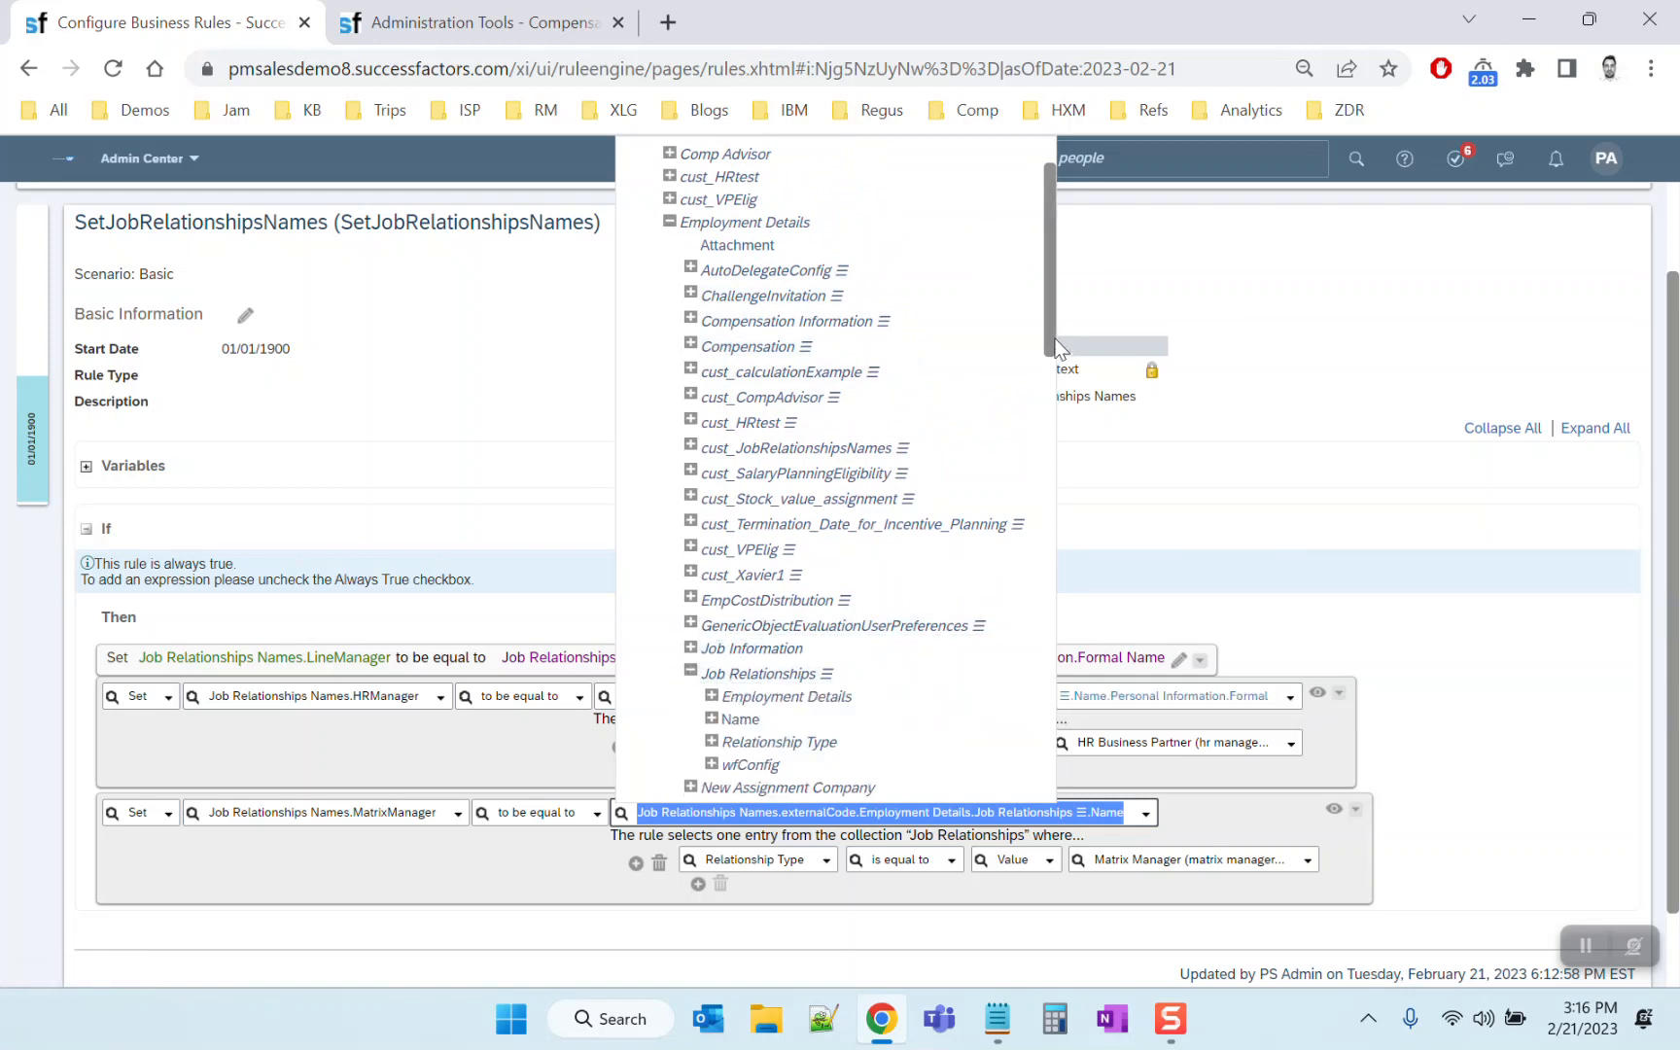
pyautogui.scroll(-3, 1051, 389)
pyautogui.click(739, 484)
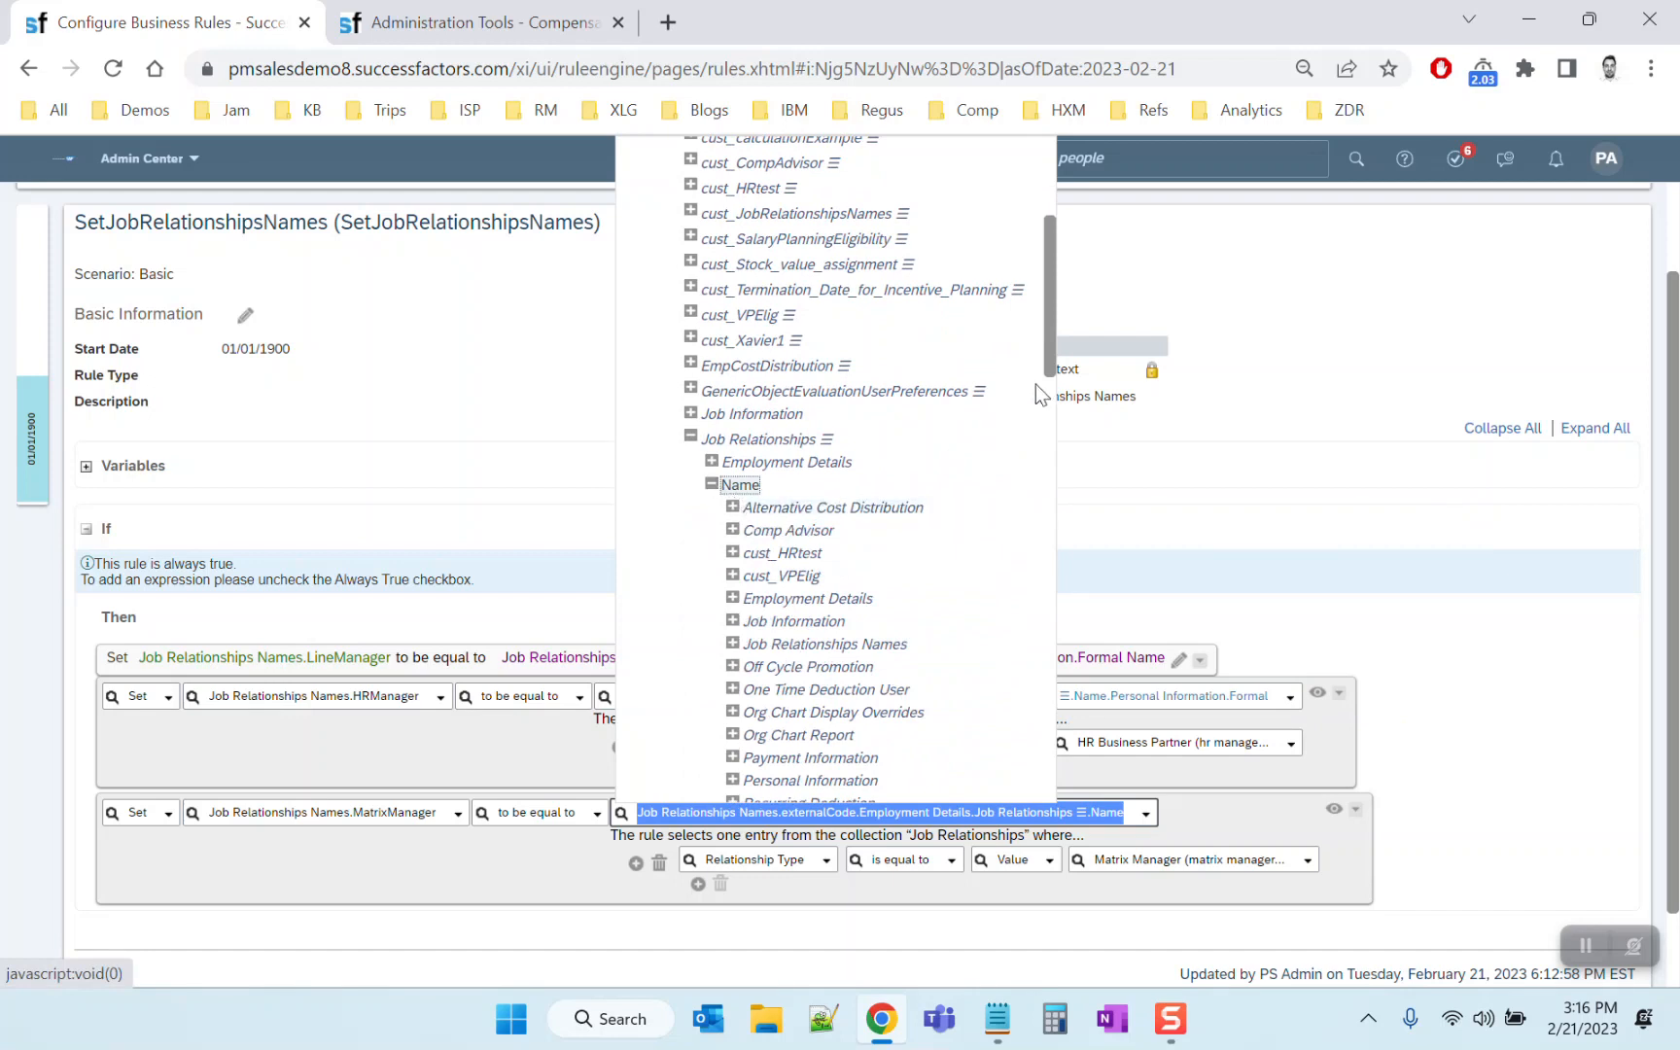
pyautogui.scroll(-5, 1051, 381)
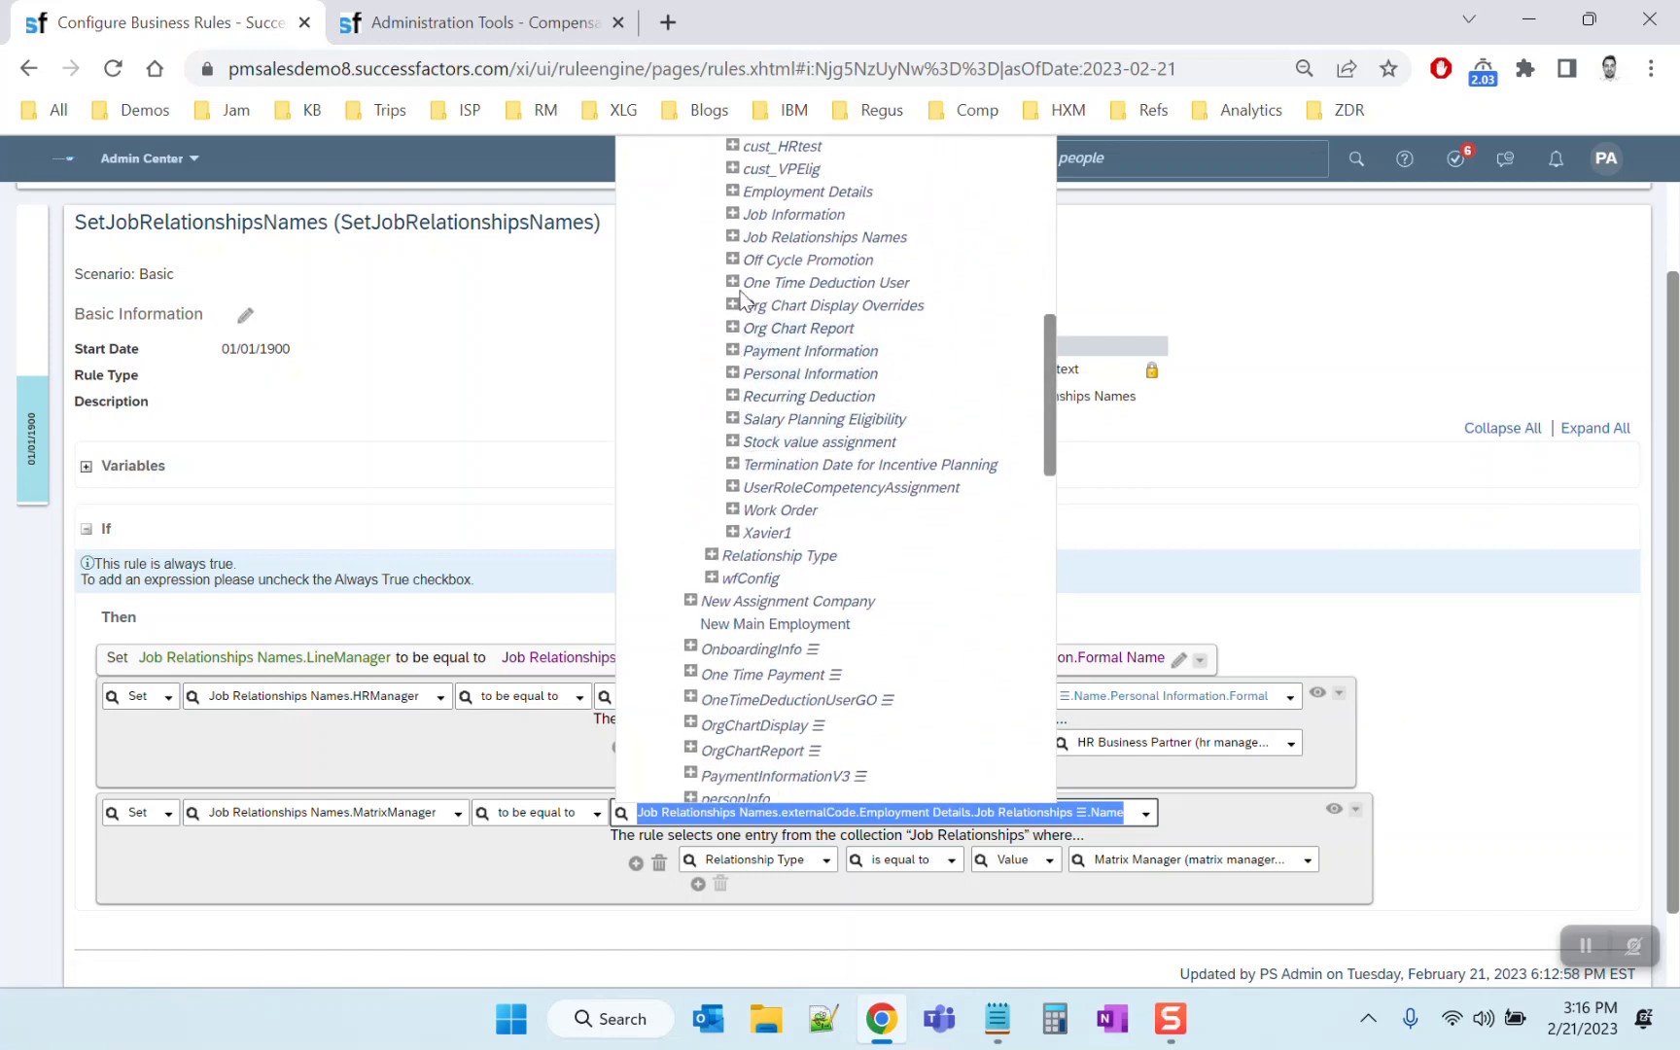
pyautogui.click(733, 374)
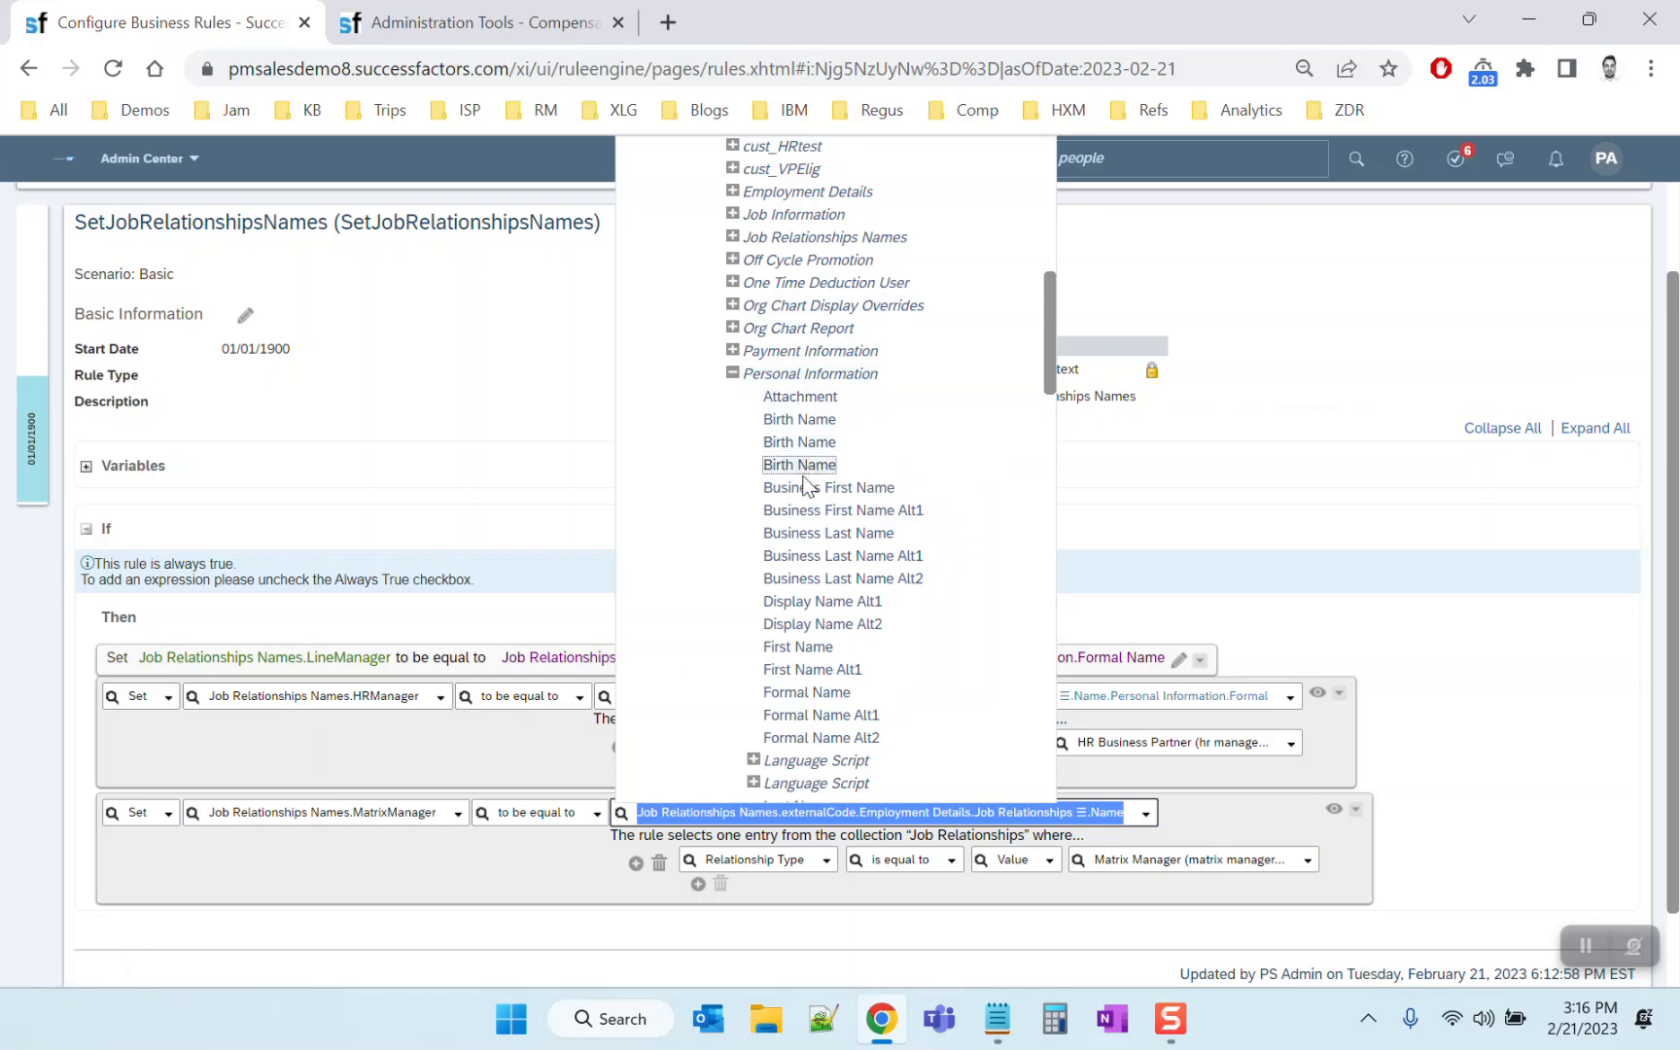
pyautogui.click(807, 692)
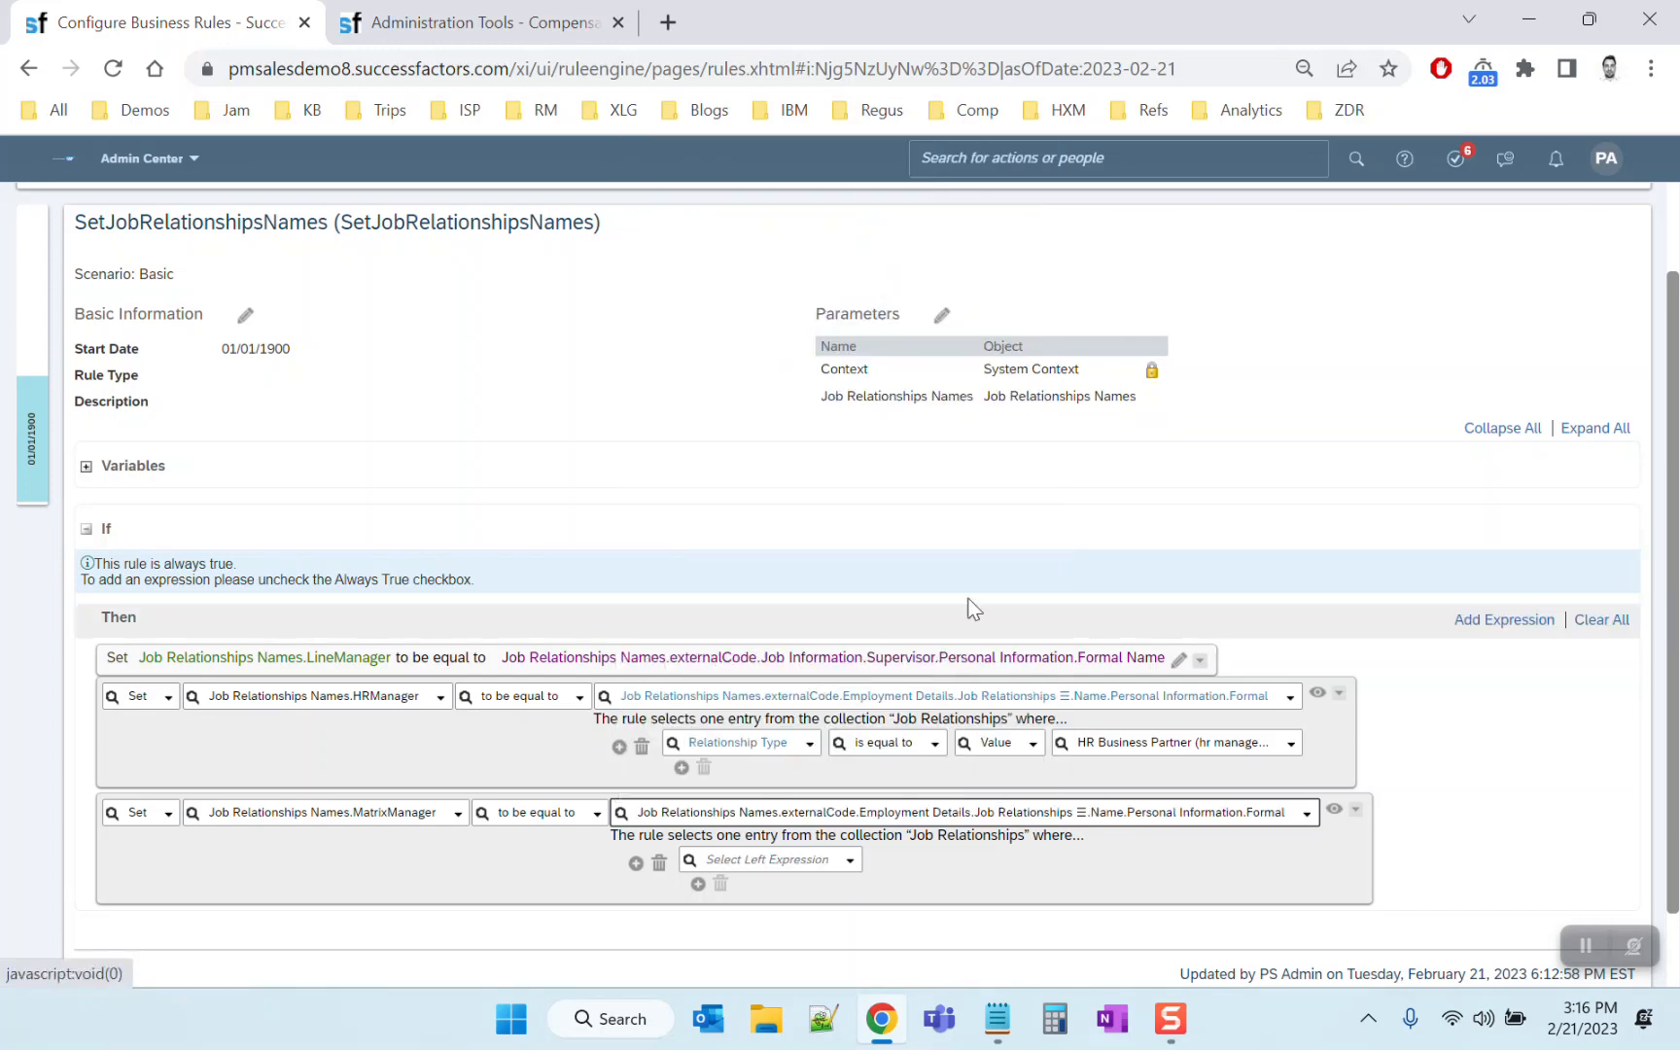
# Restrict the MatrixManager assignment to the entry whose Relationship Type is equal to the value Matrix Manager (matrix manager)
pyautogui.click(850, 859)
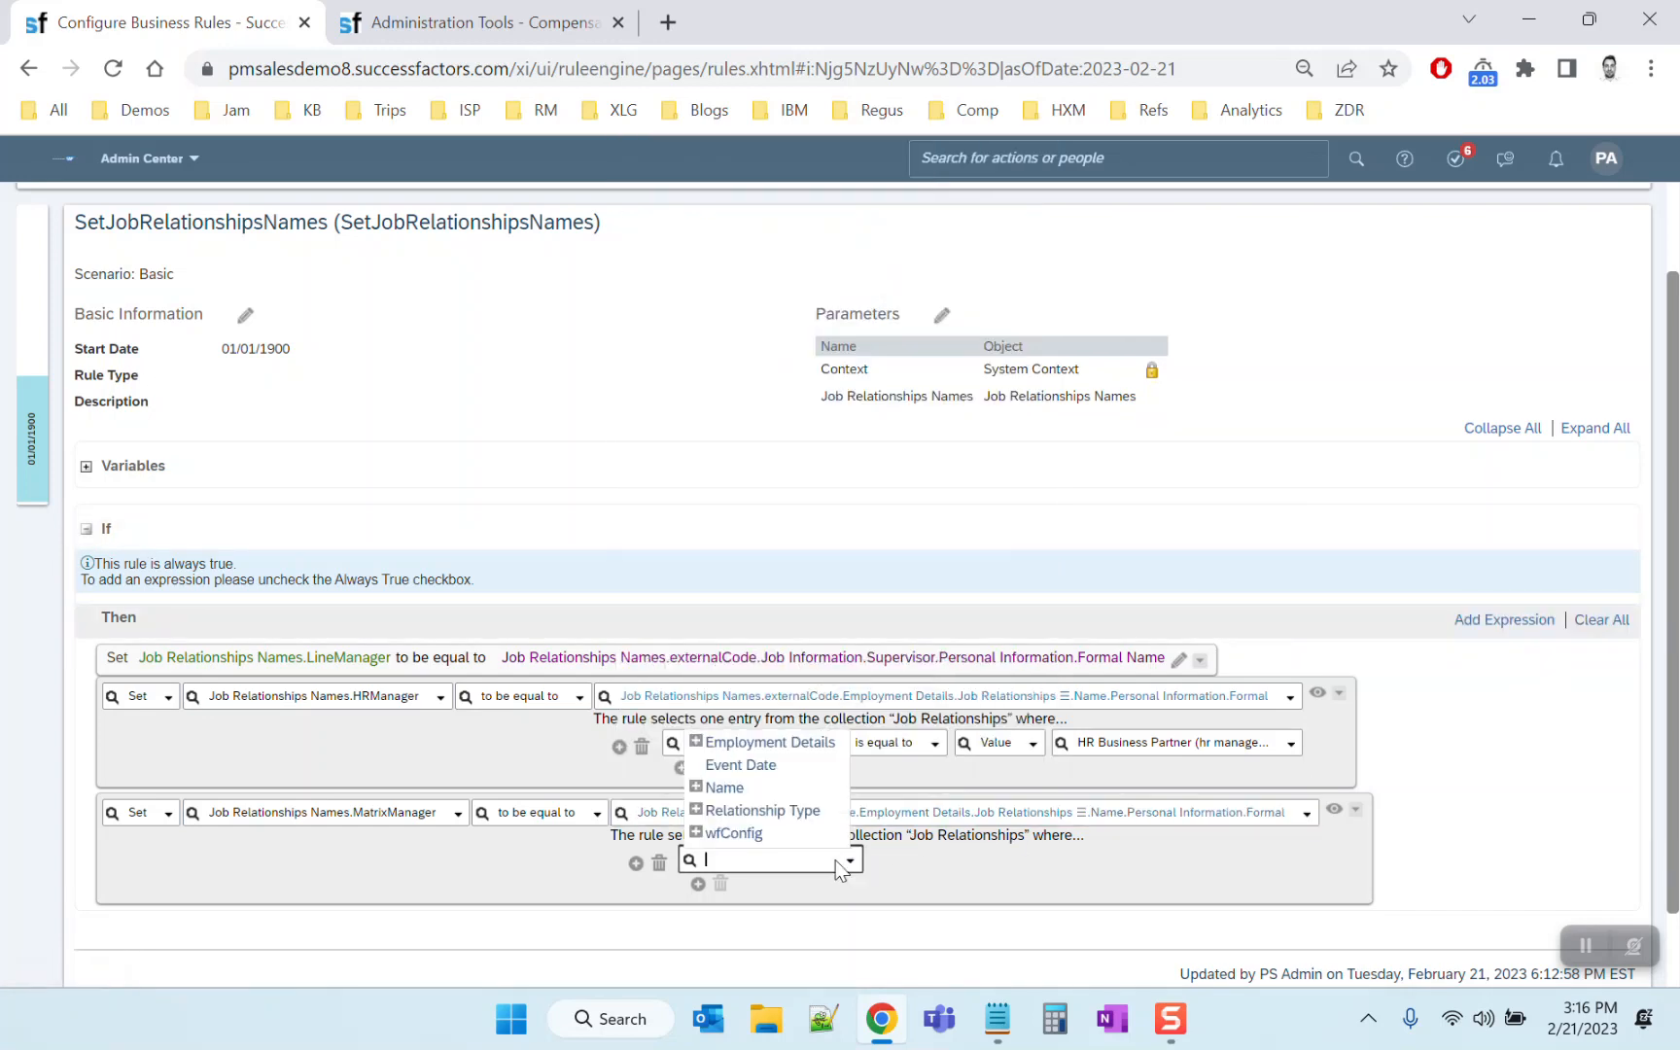
pyautogui.click(765, 810)
pyautogui.click(1189, 862)
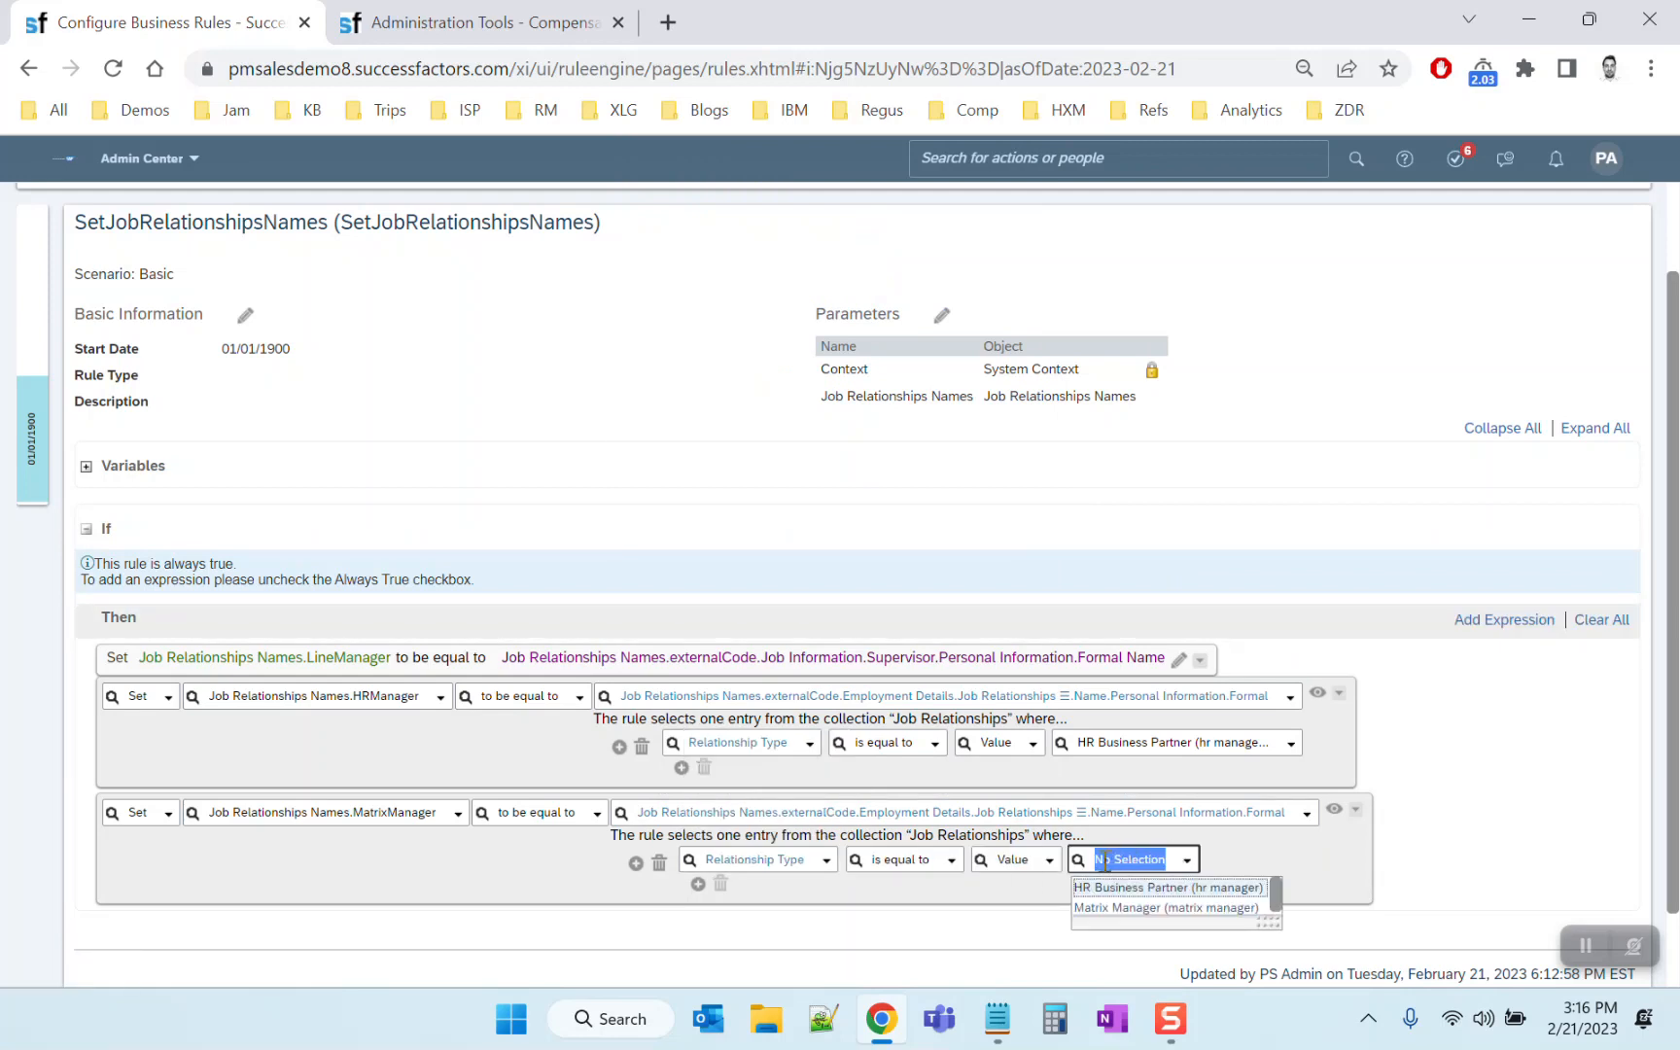
pyautogui.click(1119, 906)
# Save the corrected SetJobRelationshipsNames rule
pyautogui.scroll(-1, 1498, 807)
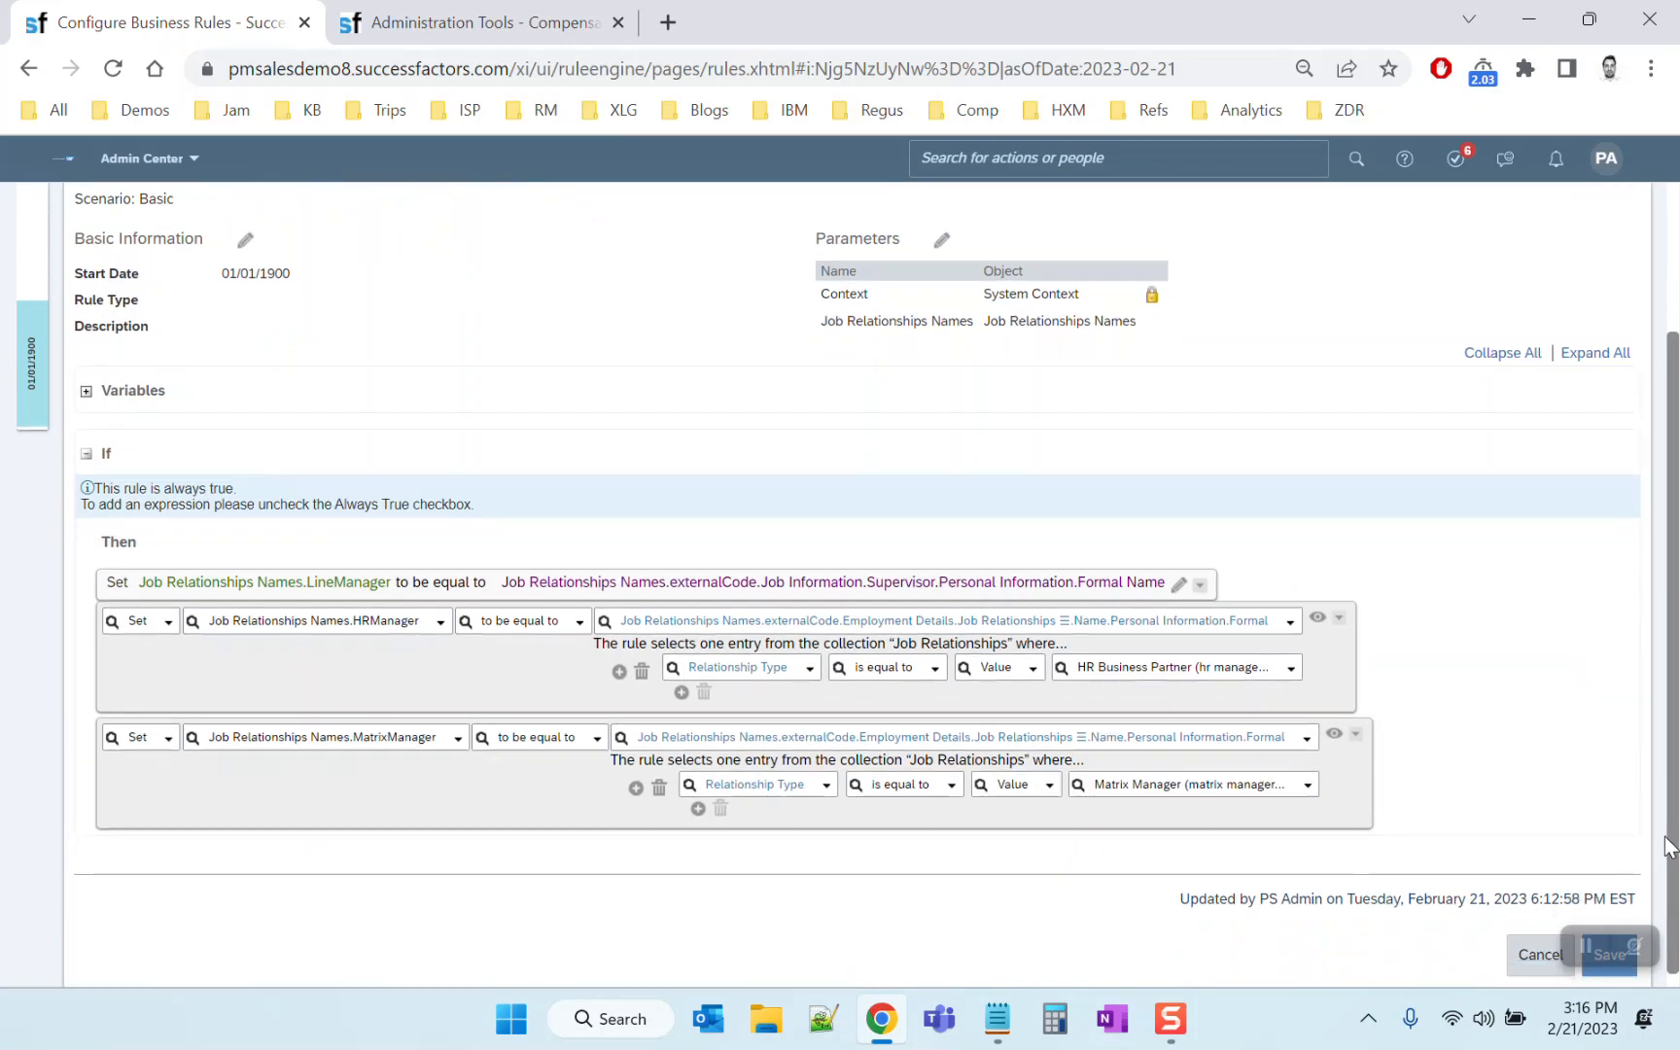
pyautogui.click(1595, 920)
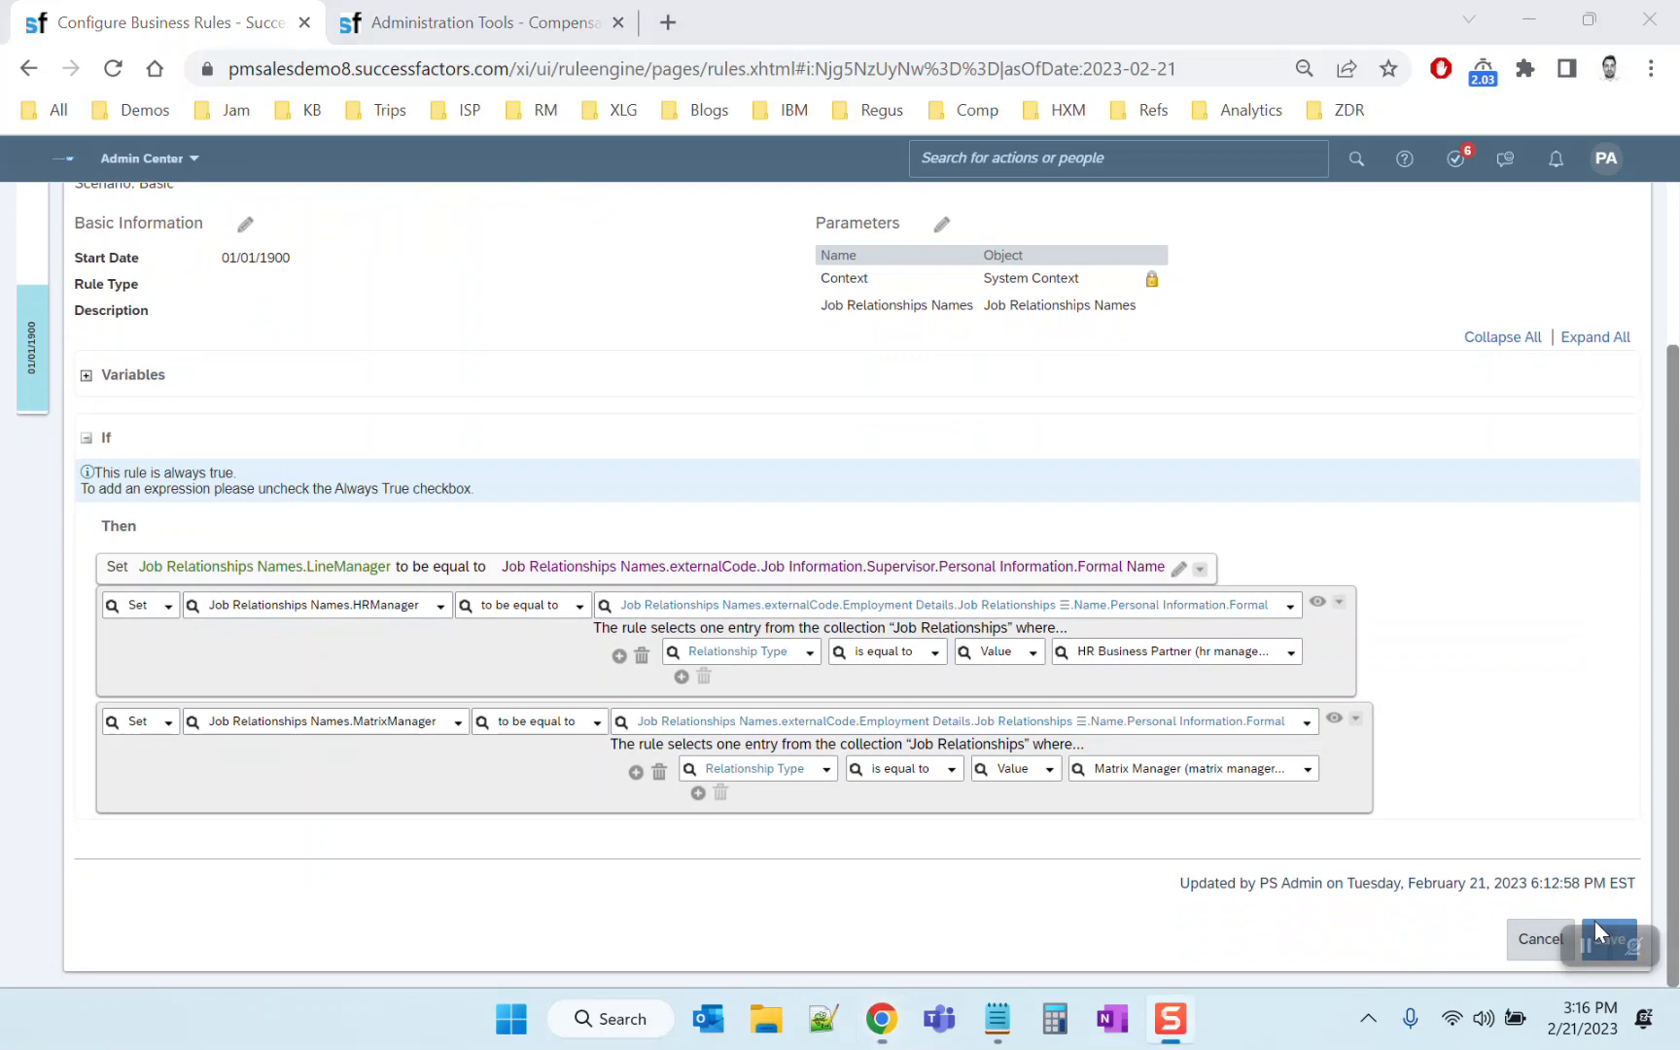
pyautogui.click(1594, 924)
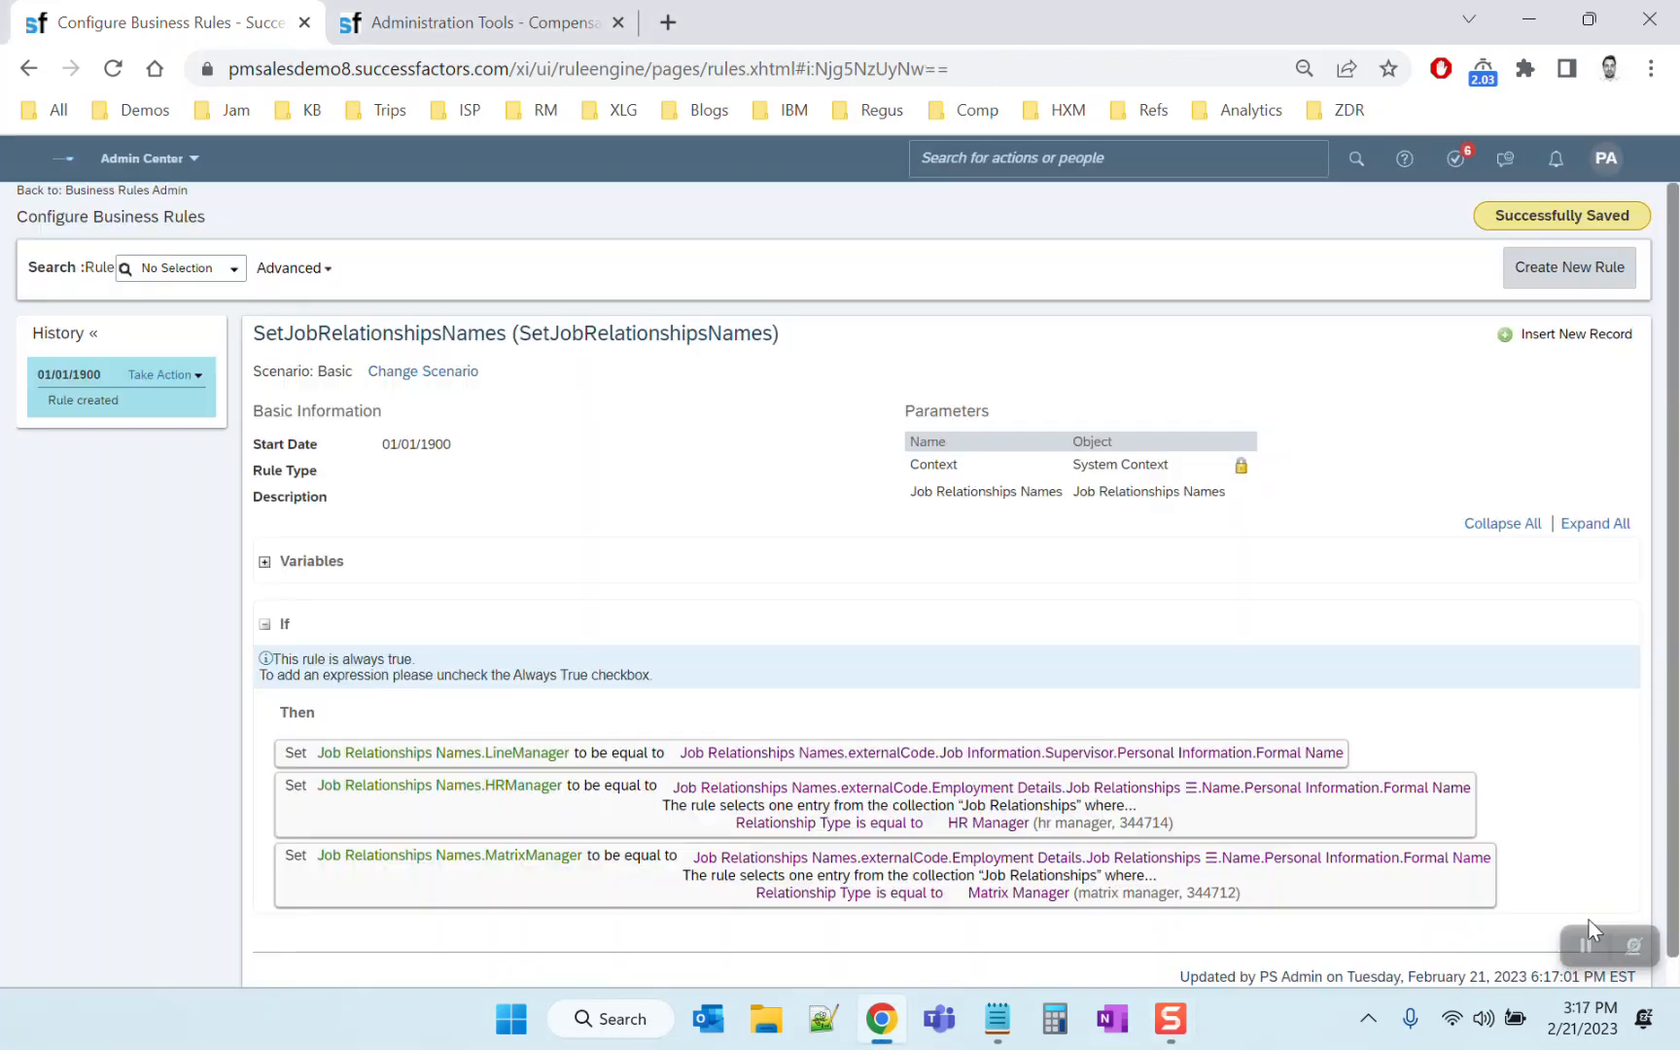
# Search for "manage data", close the Compensation Administration Tools browser tab and open the Manage Data page
pyautogui.click(1032, 157)
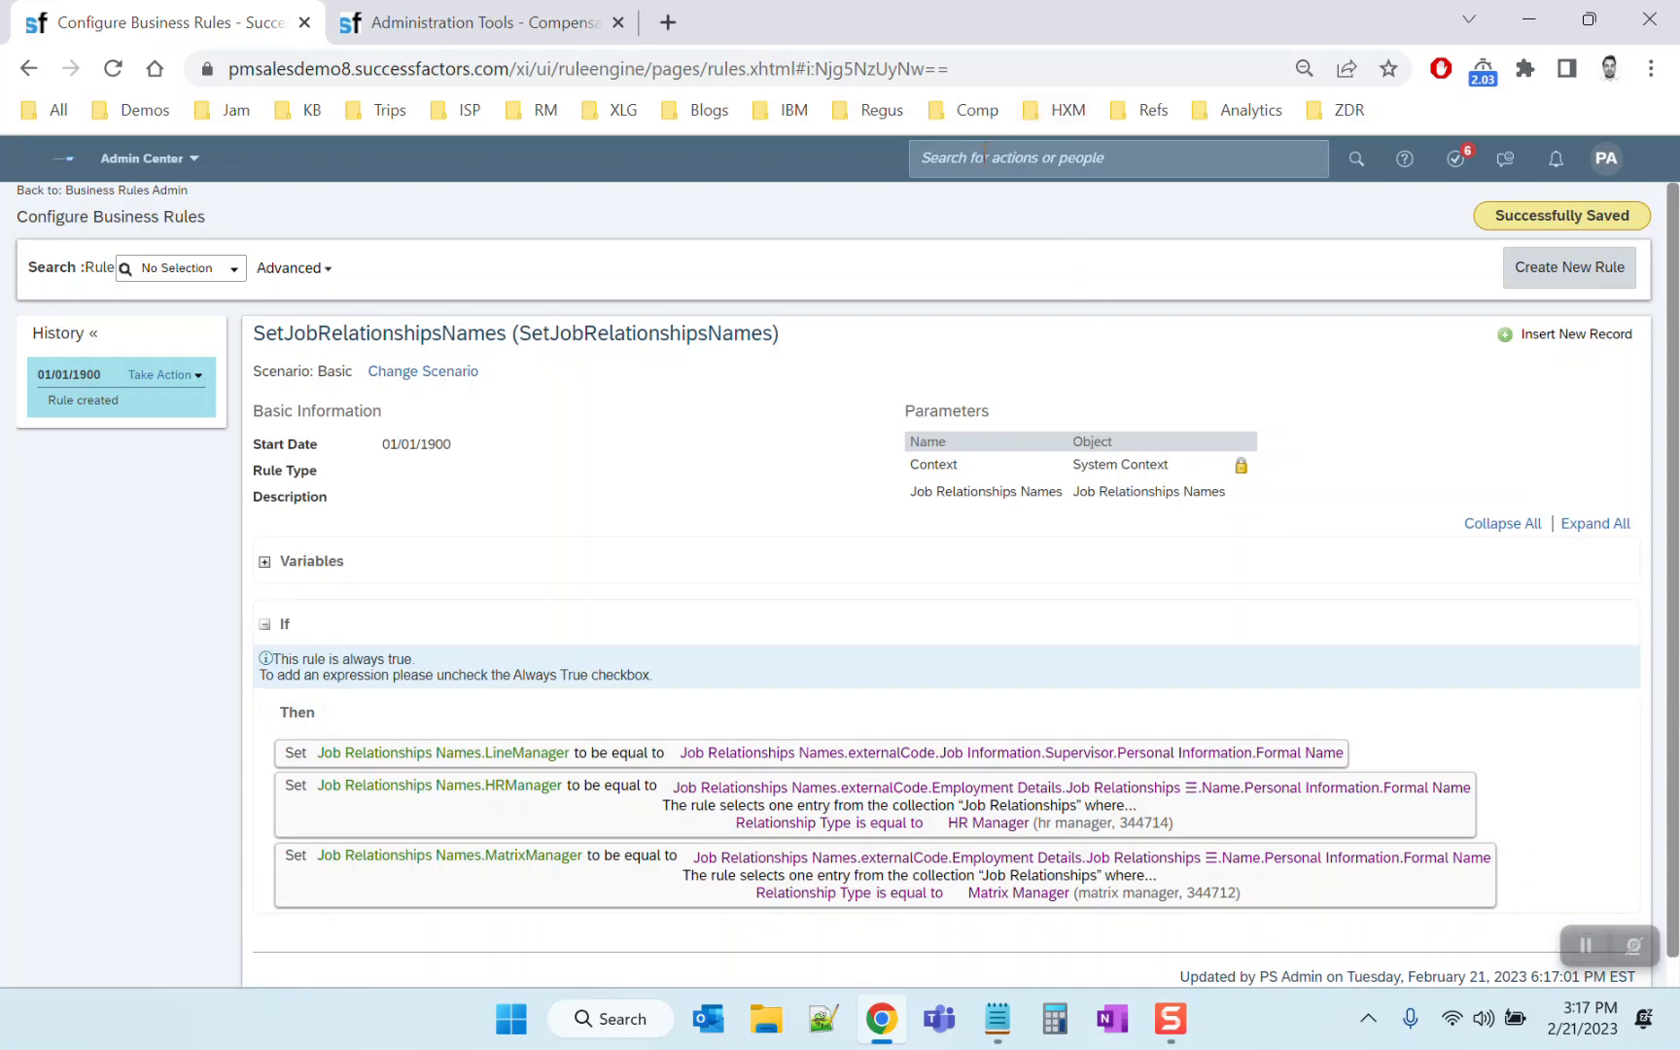
pyautogui.write('manage')
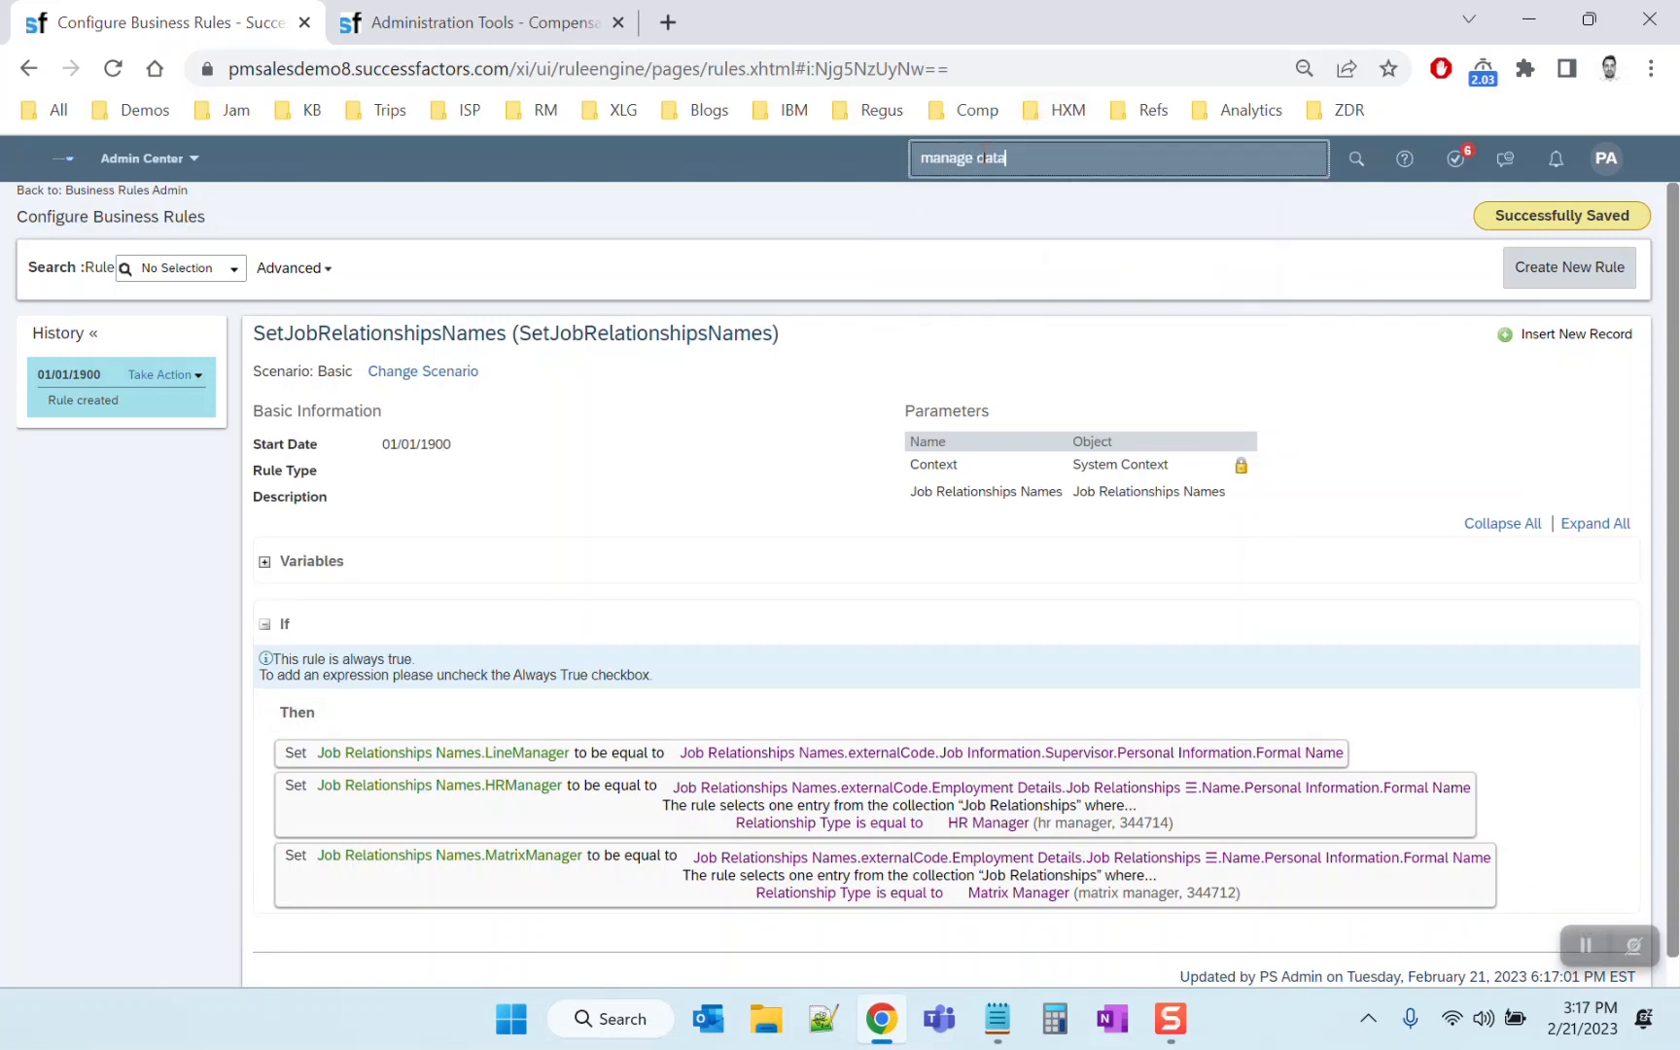
pyautogui.write(' data')
pyautogui.click(619, 21)
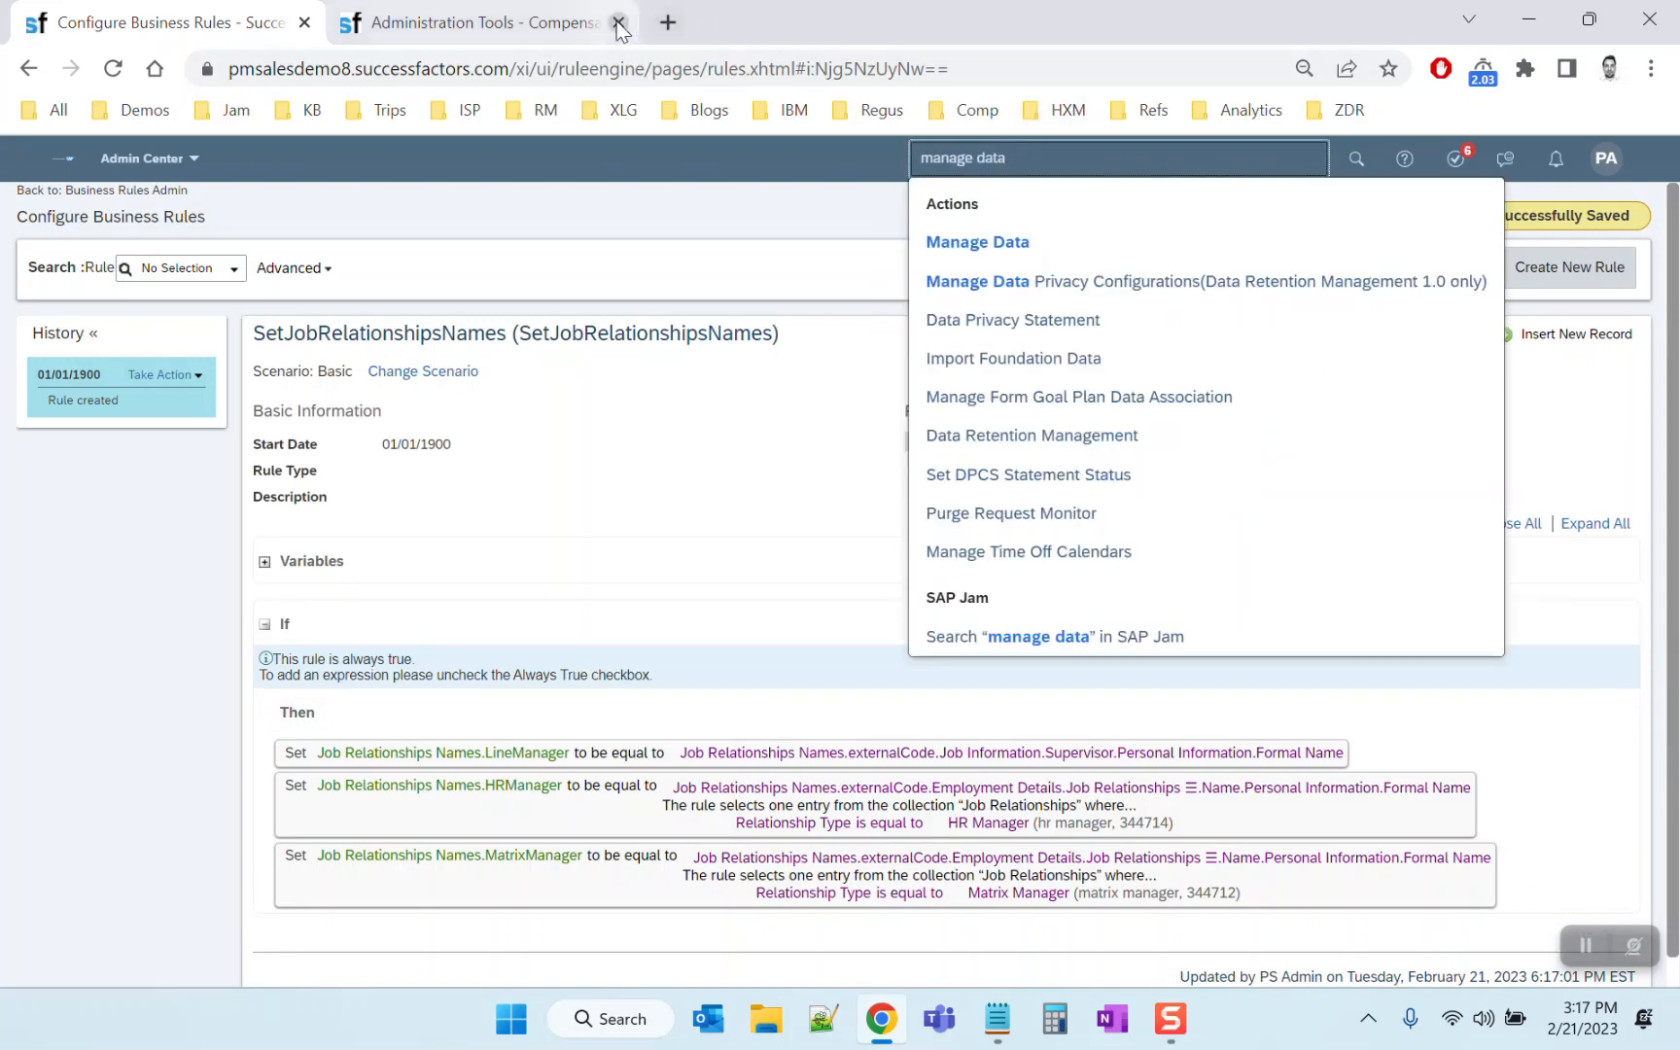
pyautogui.click(993, 258)
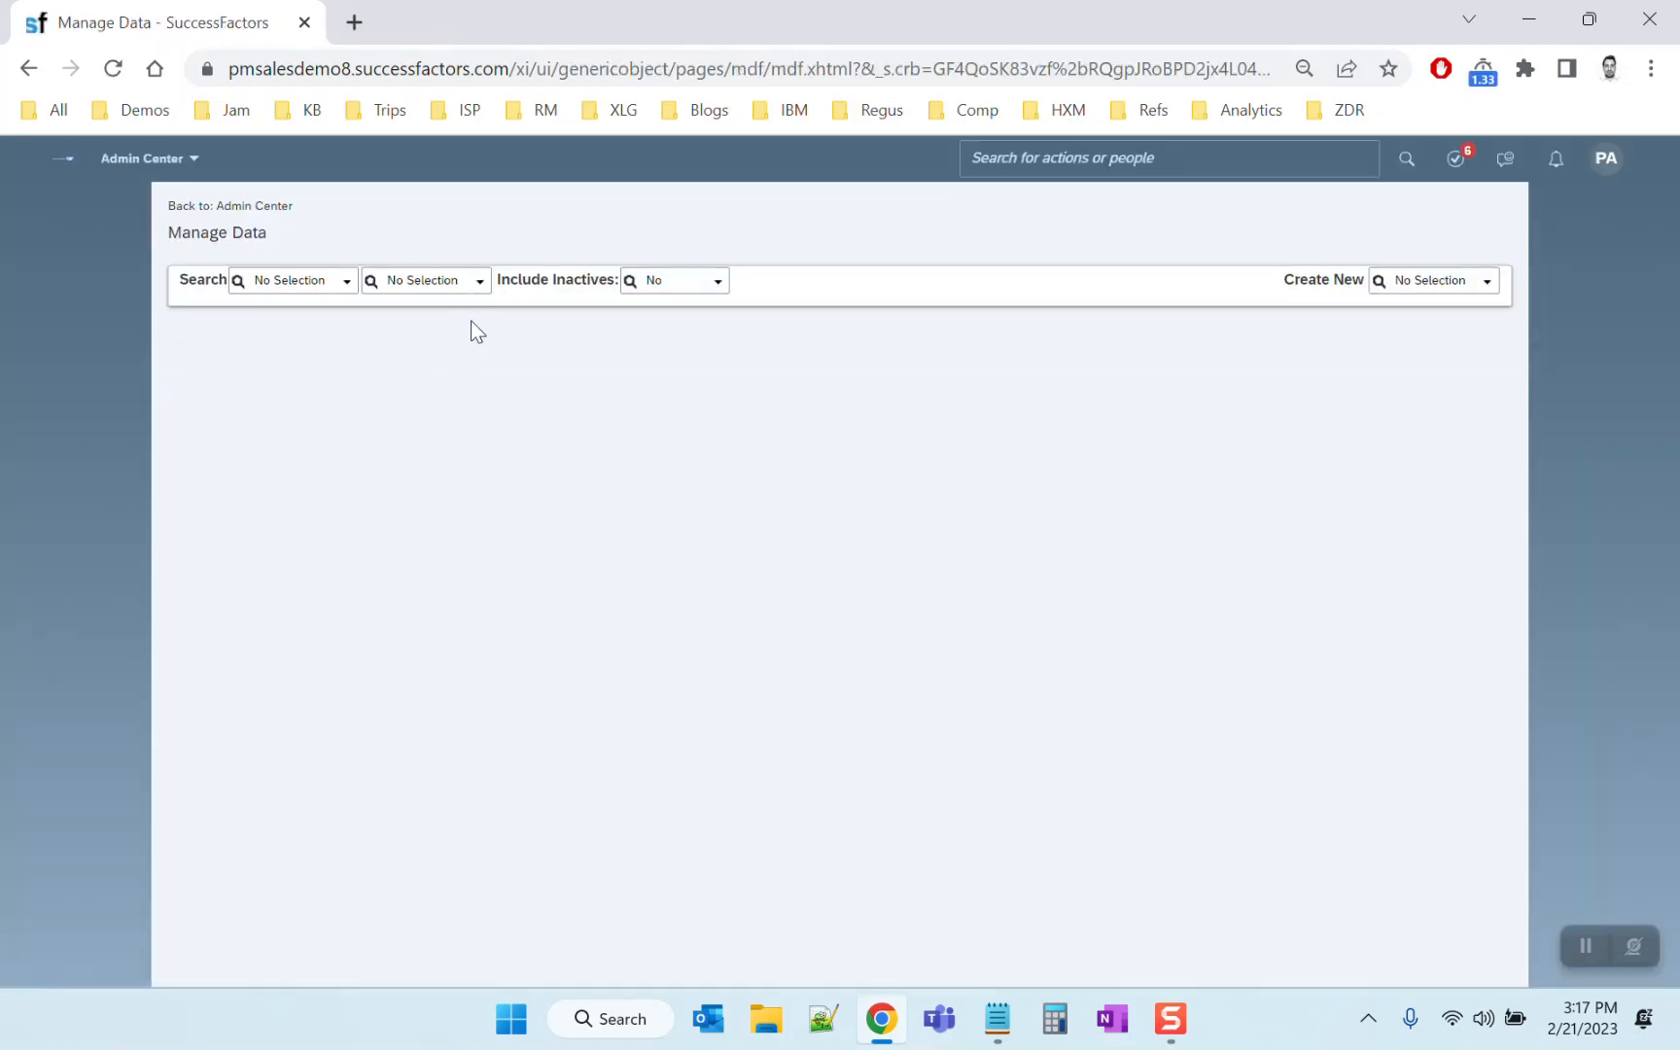
pyautogui.click(346, 282)
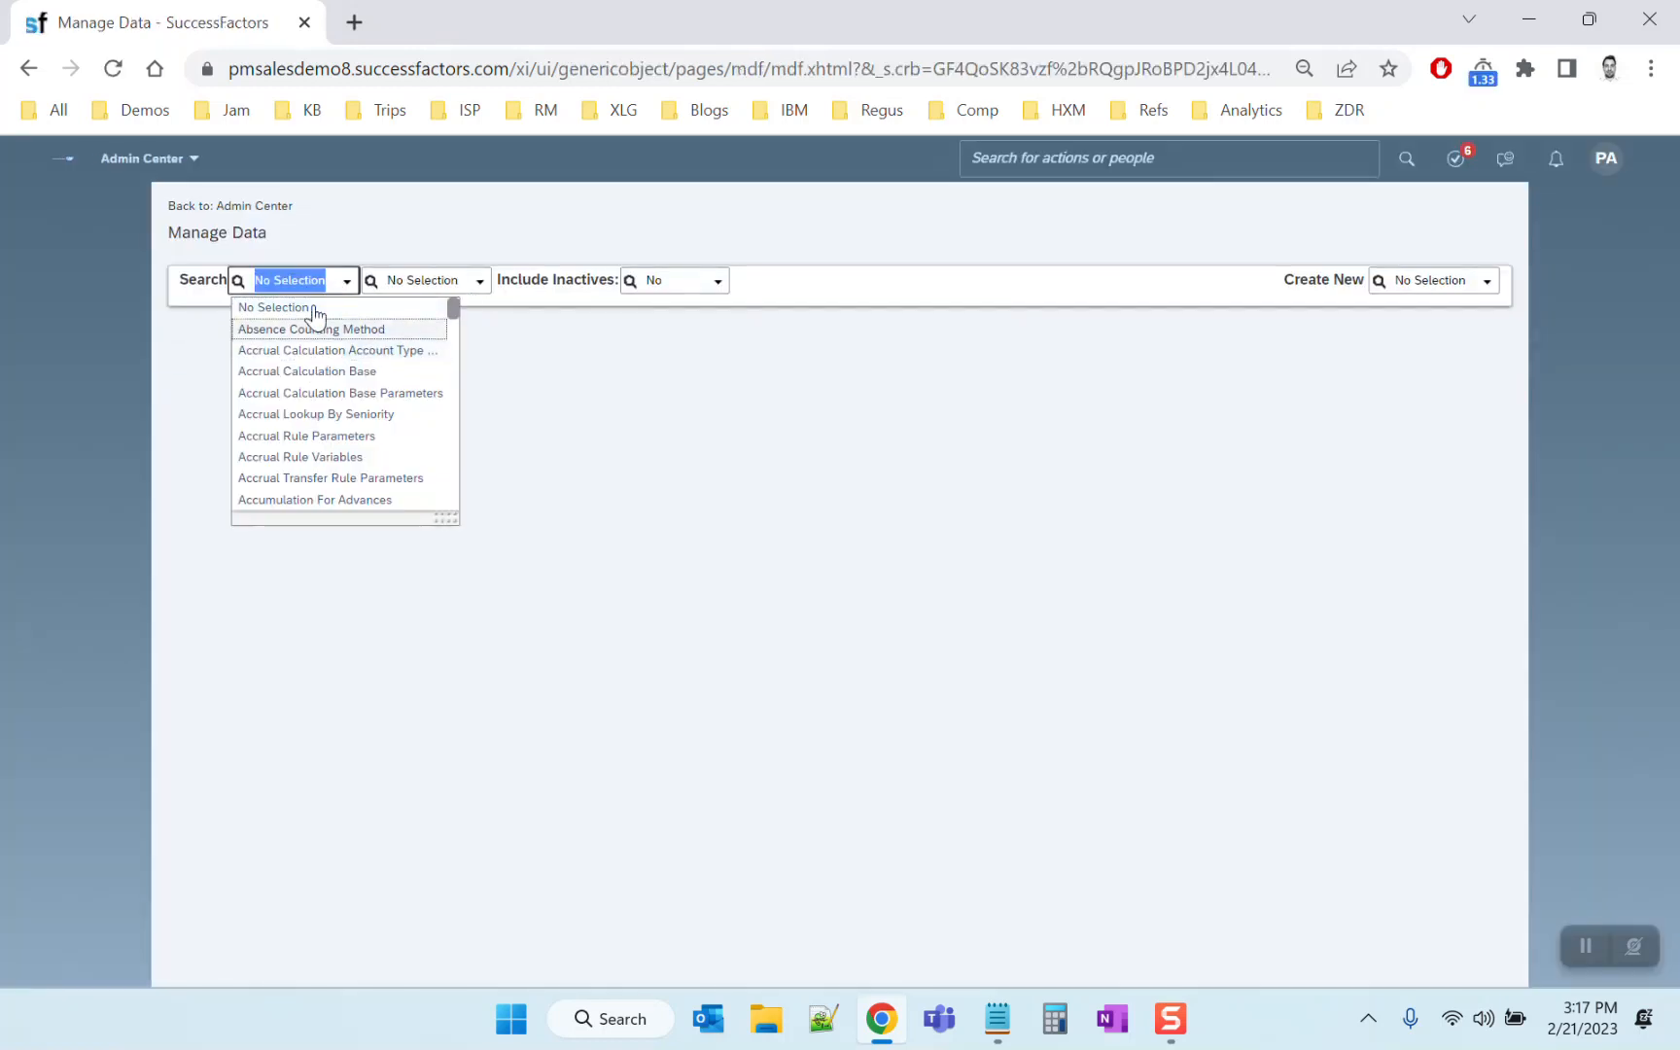
pyautogui.write('Jobre')
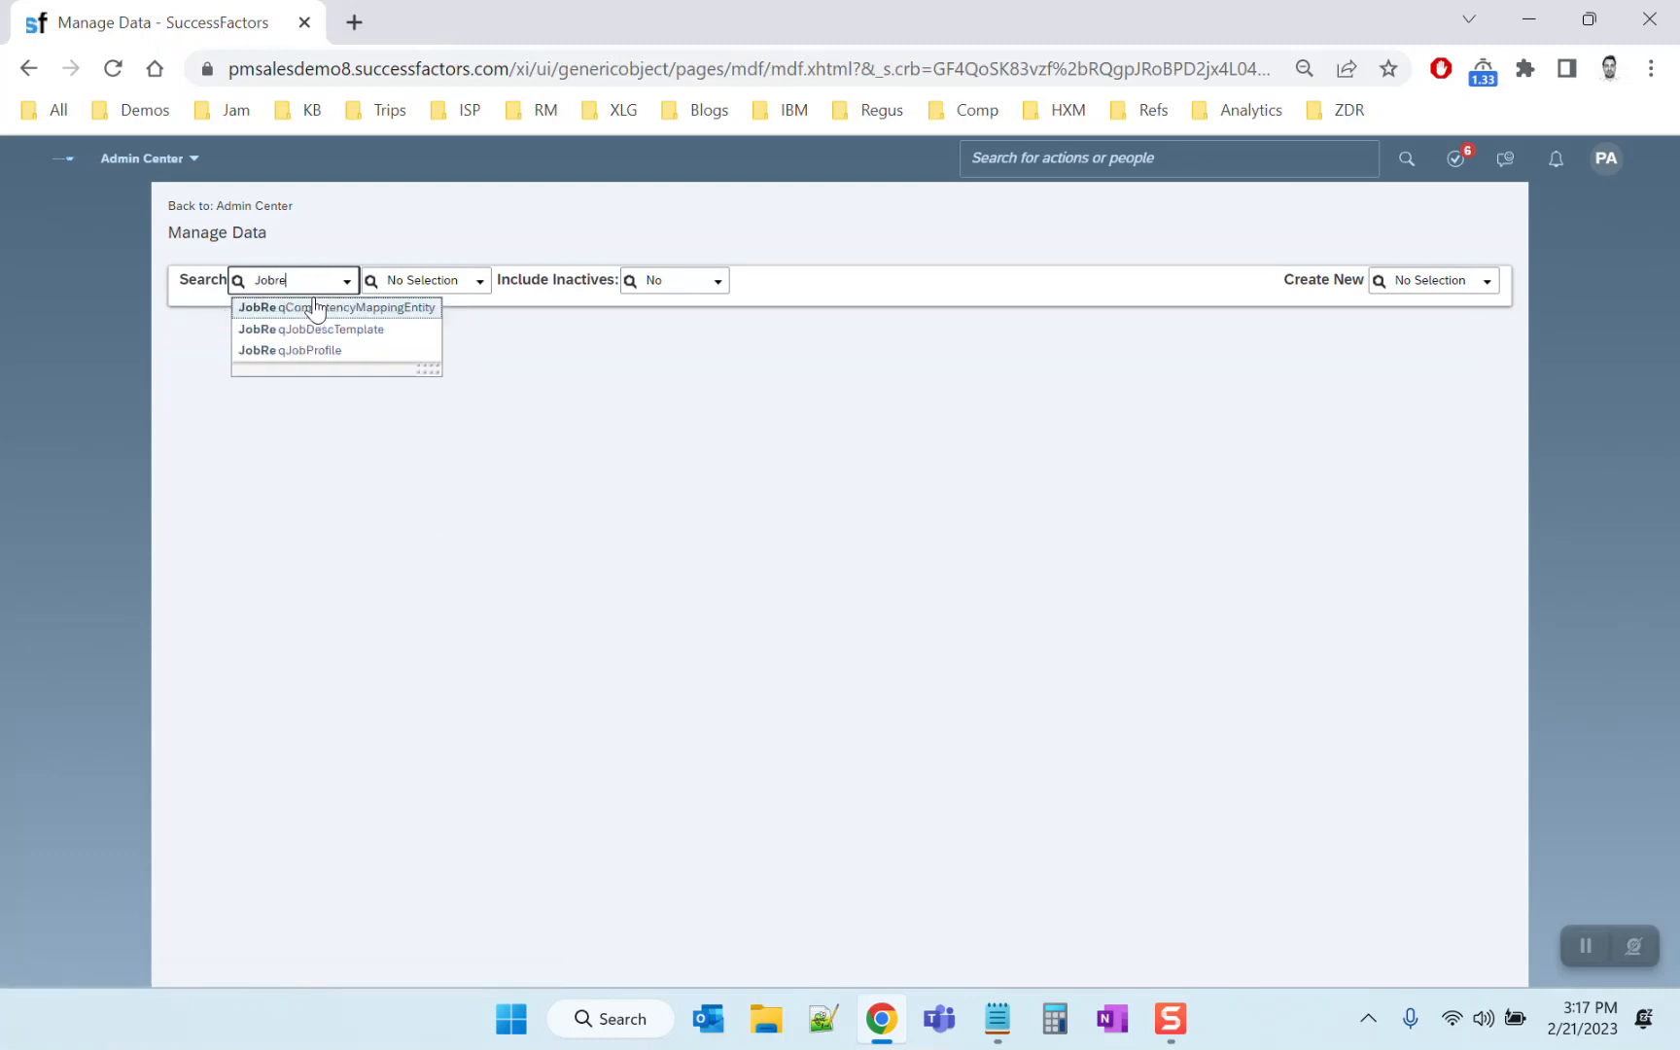
pyautogui.write('l')
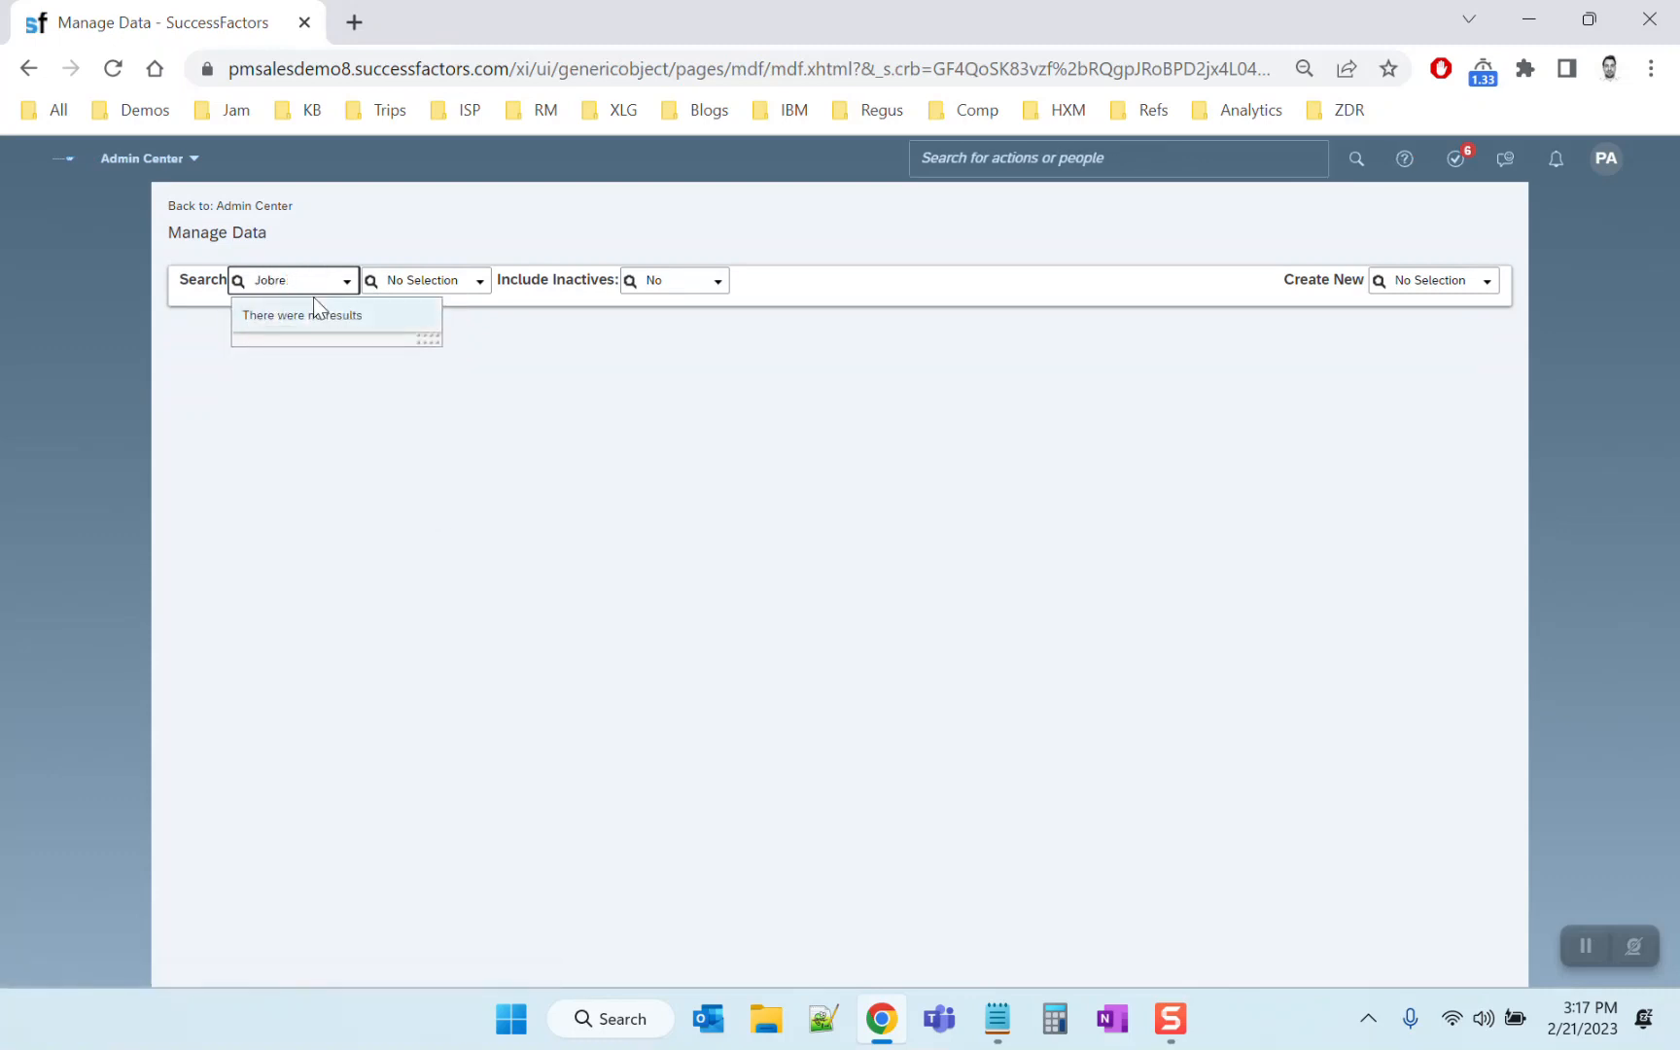
pyautogui.press('BackSpace')
pyautogui.press('BackSpace')
pyautogui.press('BackSpace')
pyautogui.press('BackSpace')
pyautogui.press('BackSpace')
pyautogui.press('BackSpace')
pyautogui.click(352, 236)
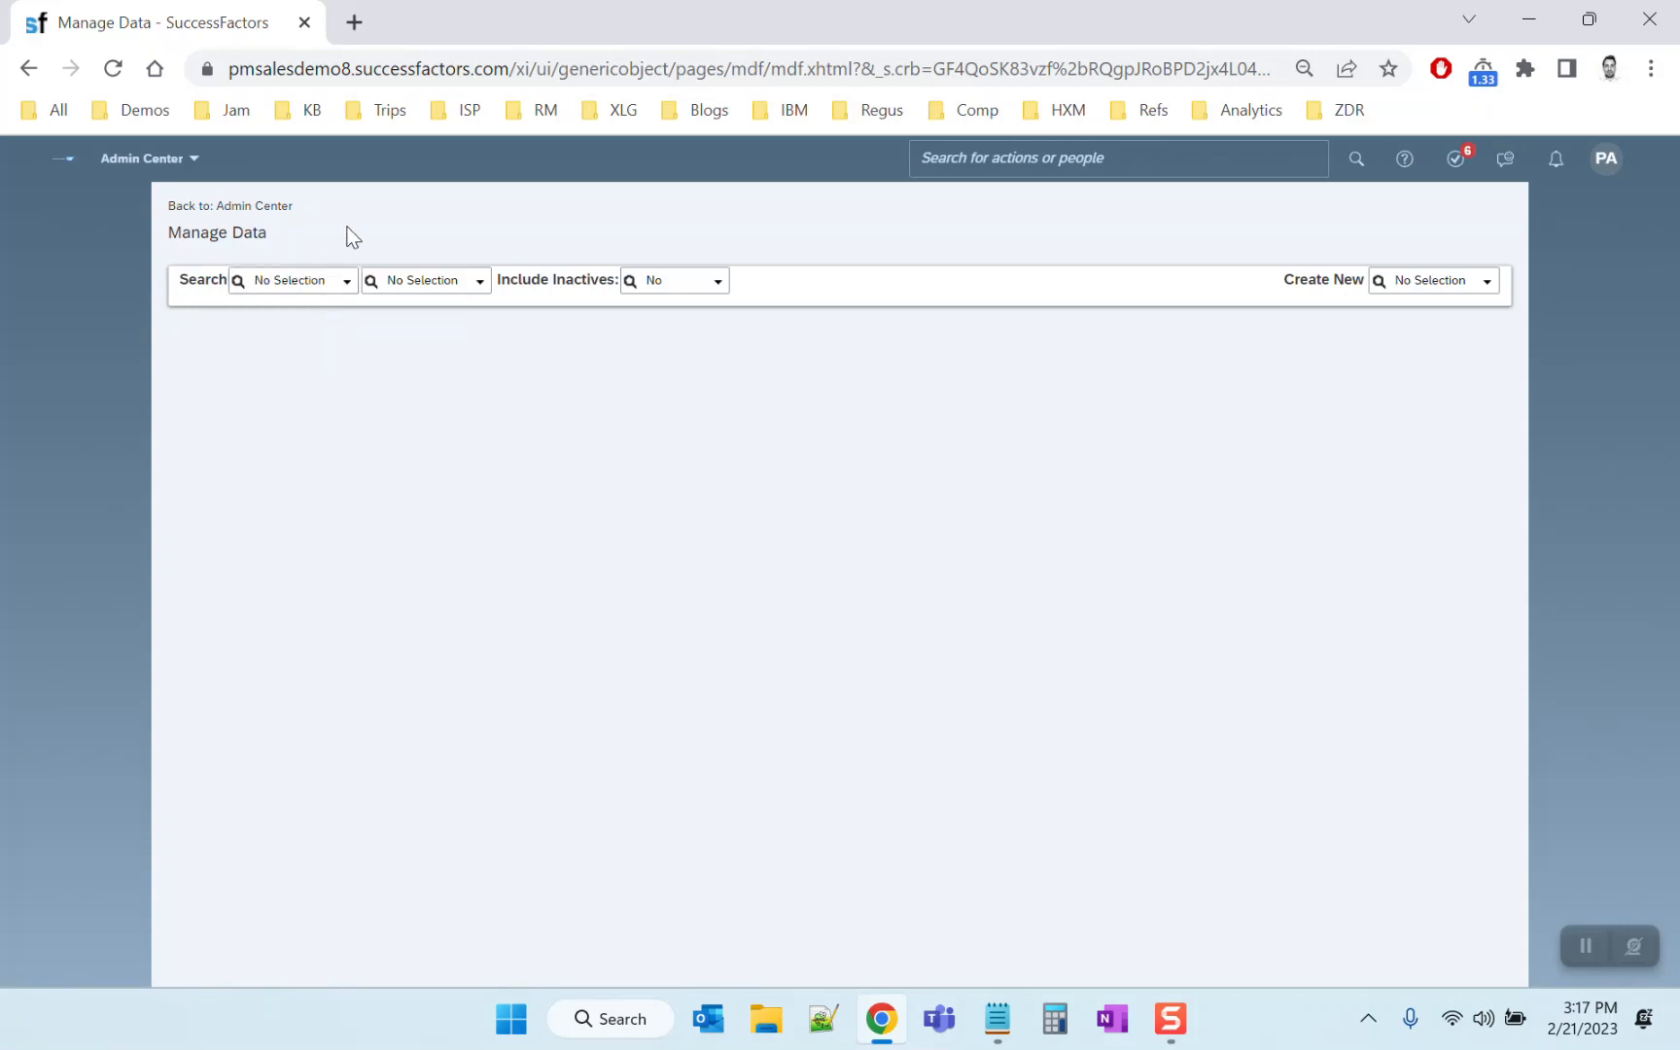
# Search for the Job Relationships Names object and open the employee's record
pyautogui.click(346, 282)
pyautogui.write('Job Rel')
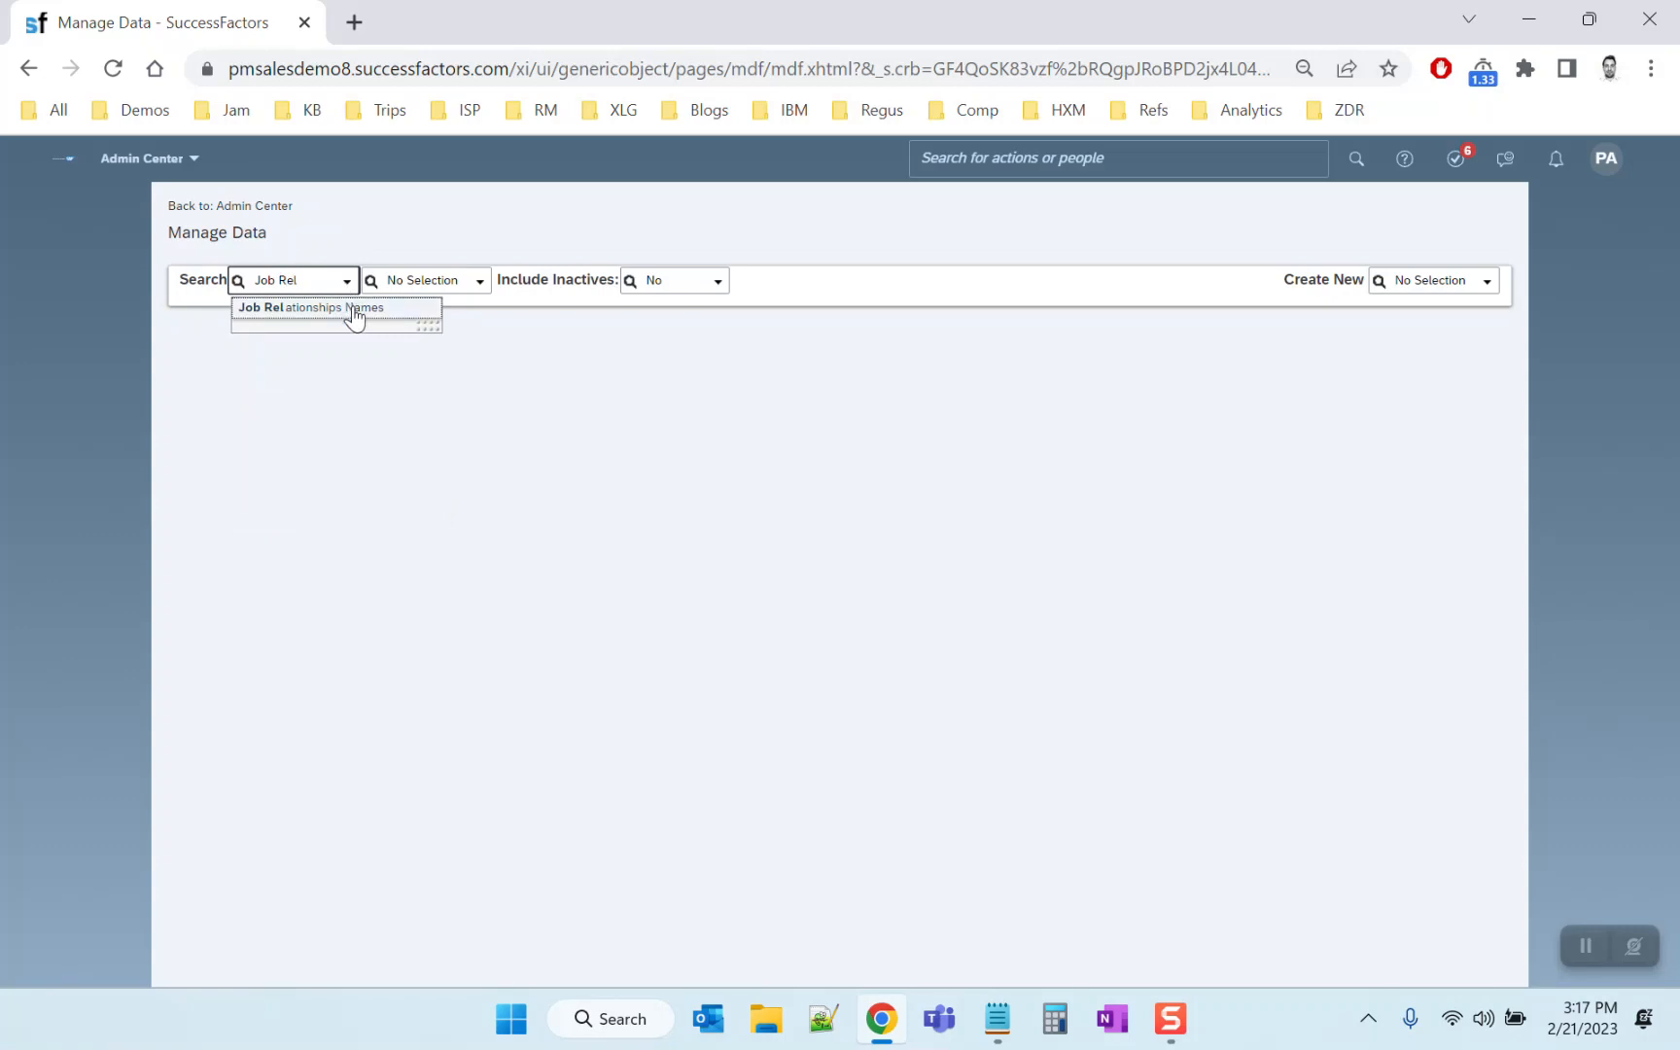
pyautogui.click(355, 309)
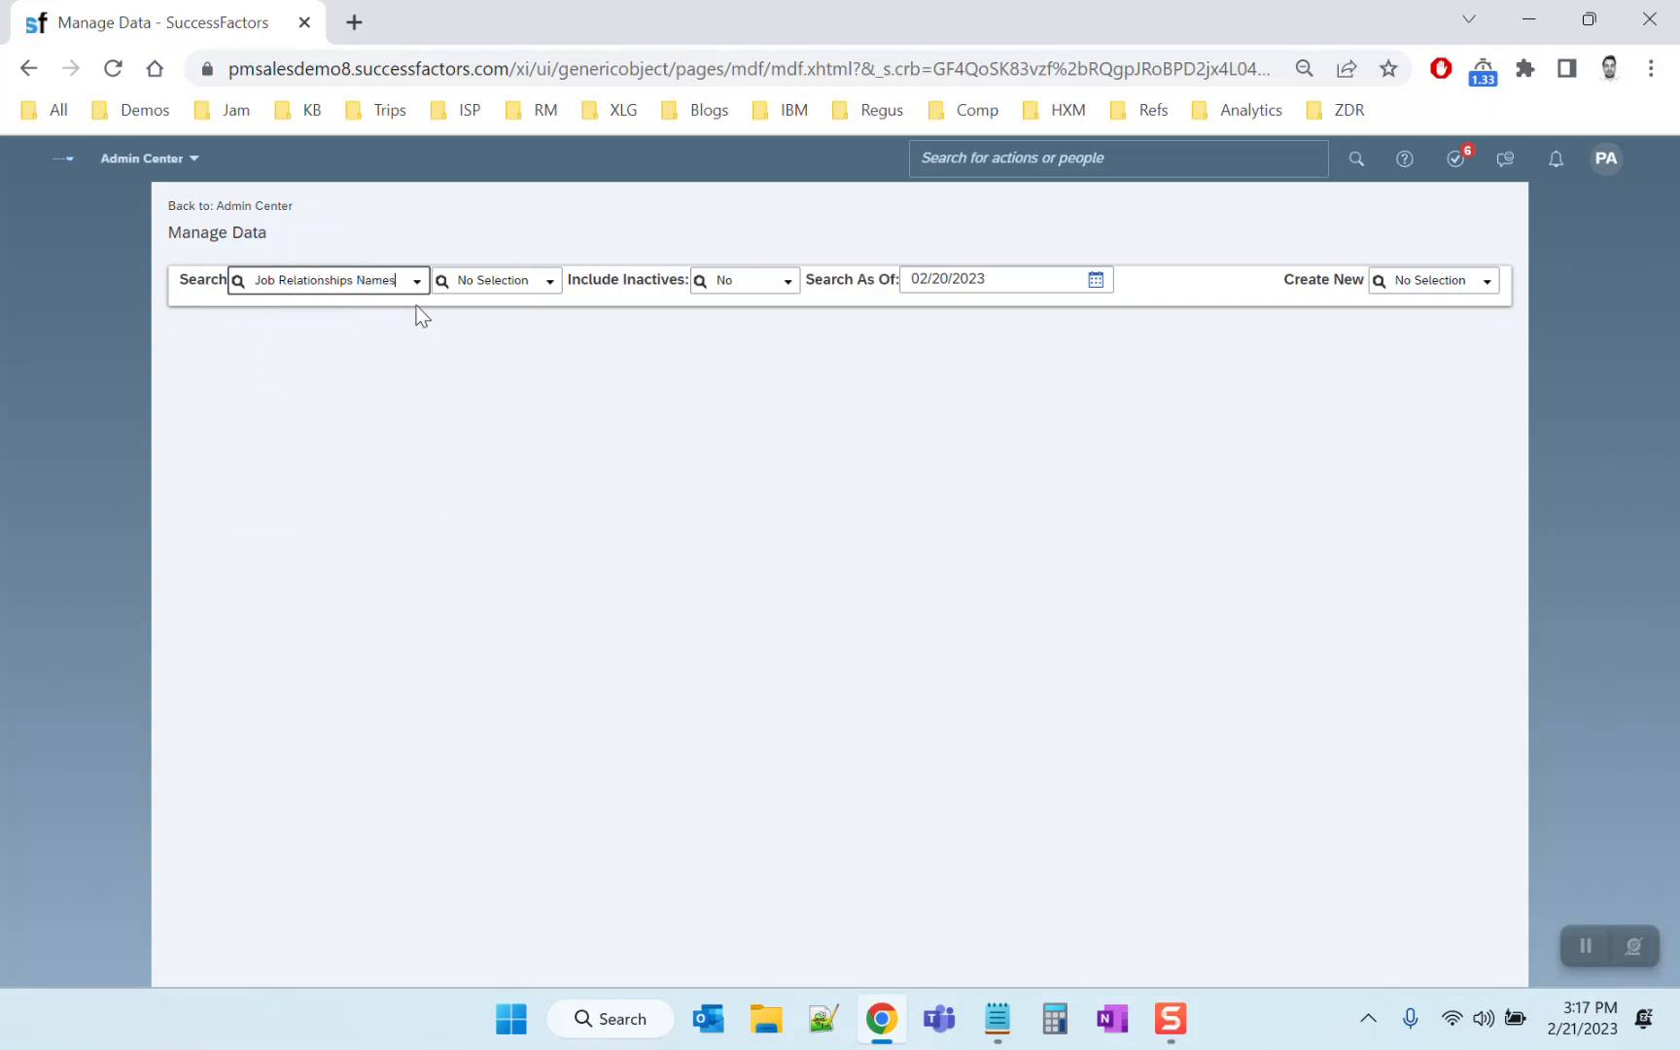
pyautogui.click(551, 282)
pyautogui.click(489, 323)
# Open the 02/21/2023 Job Relationships Names record for correction and save it again with its values as they are
pyautogui.click(421, 390)
pyautogui.click(418, 420)
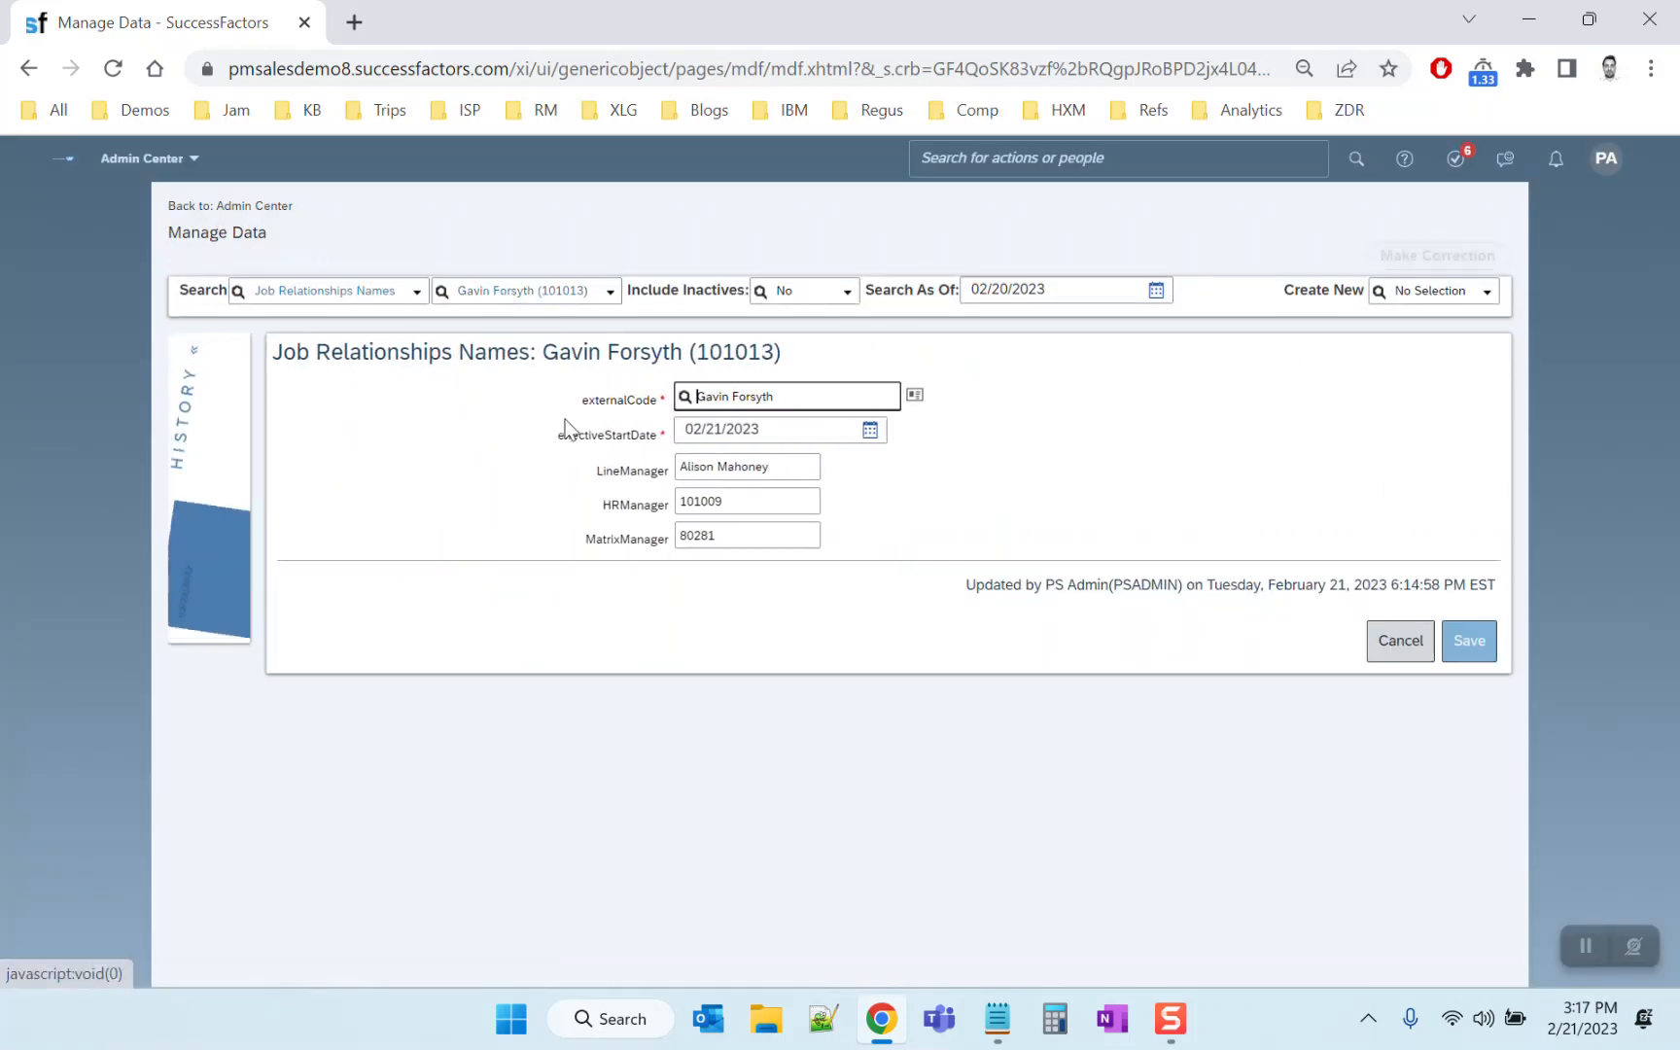
pyautogui.click(765, 466)
pyautogui.click(1469, 644)
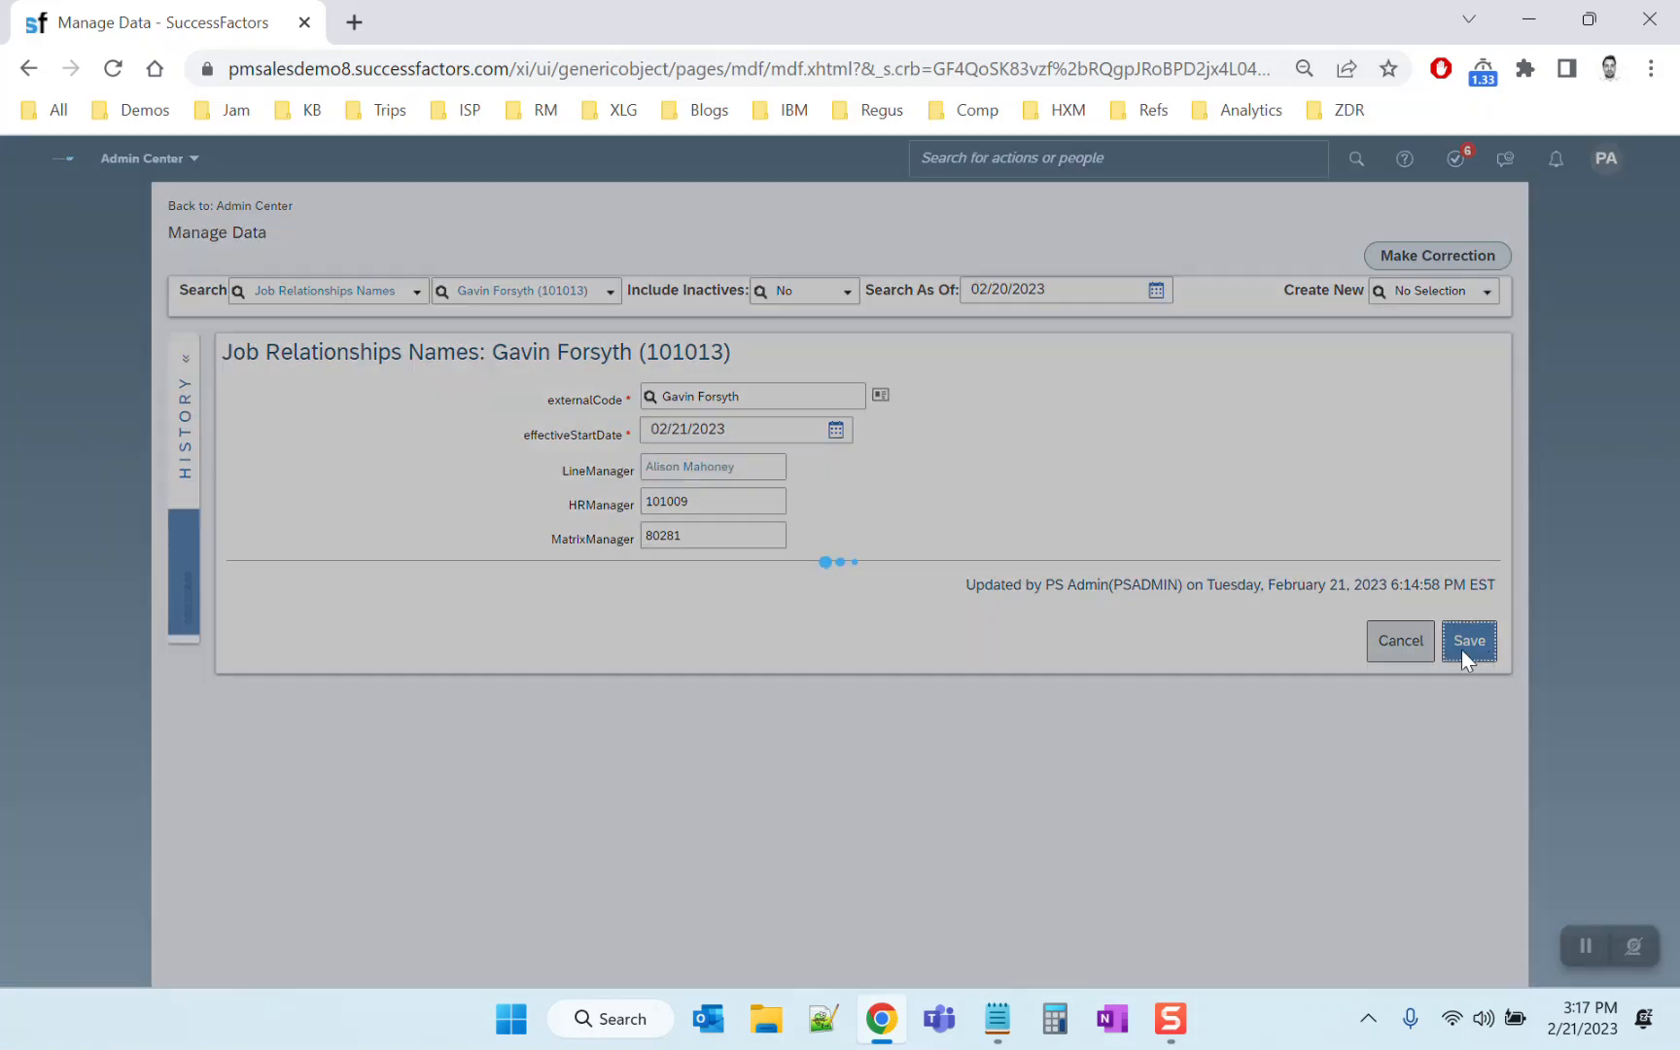
# Check the HRManager and MatrixManager values on the saved Job Relationships Names record
pyautogui.tripleClick(859, 465)
pyautogui.tripleClick(893, 484)
pyautogui.doubleClick(857, 467)
pyautogui.click(887, 488)
pyautogui.tripleClick(891, 486)
pyautogui.click(1056, 487)
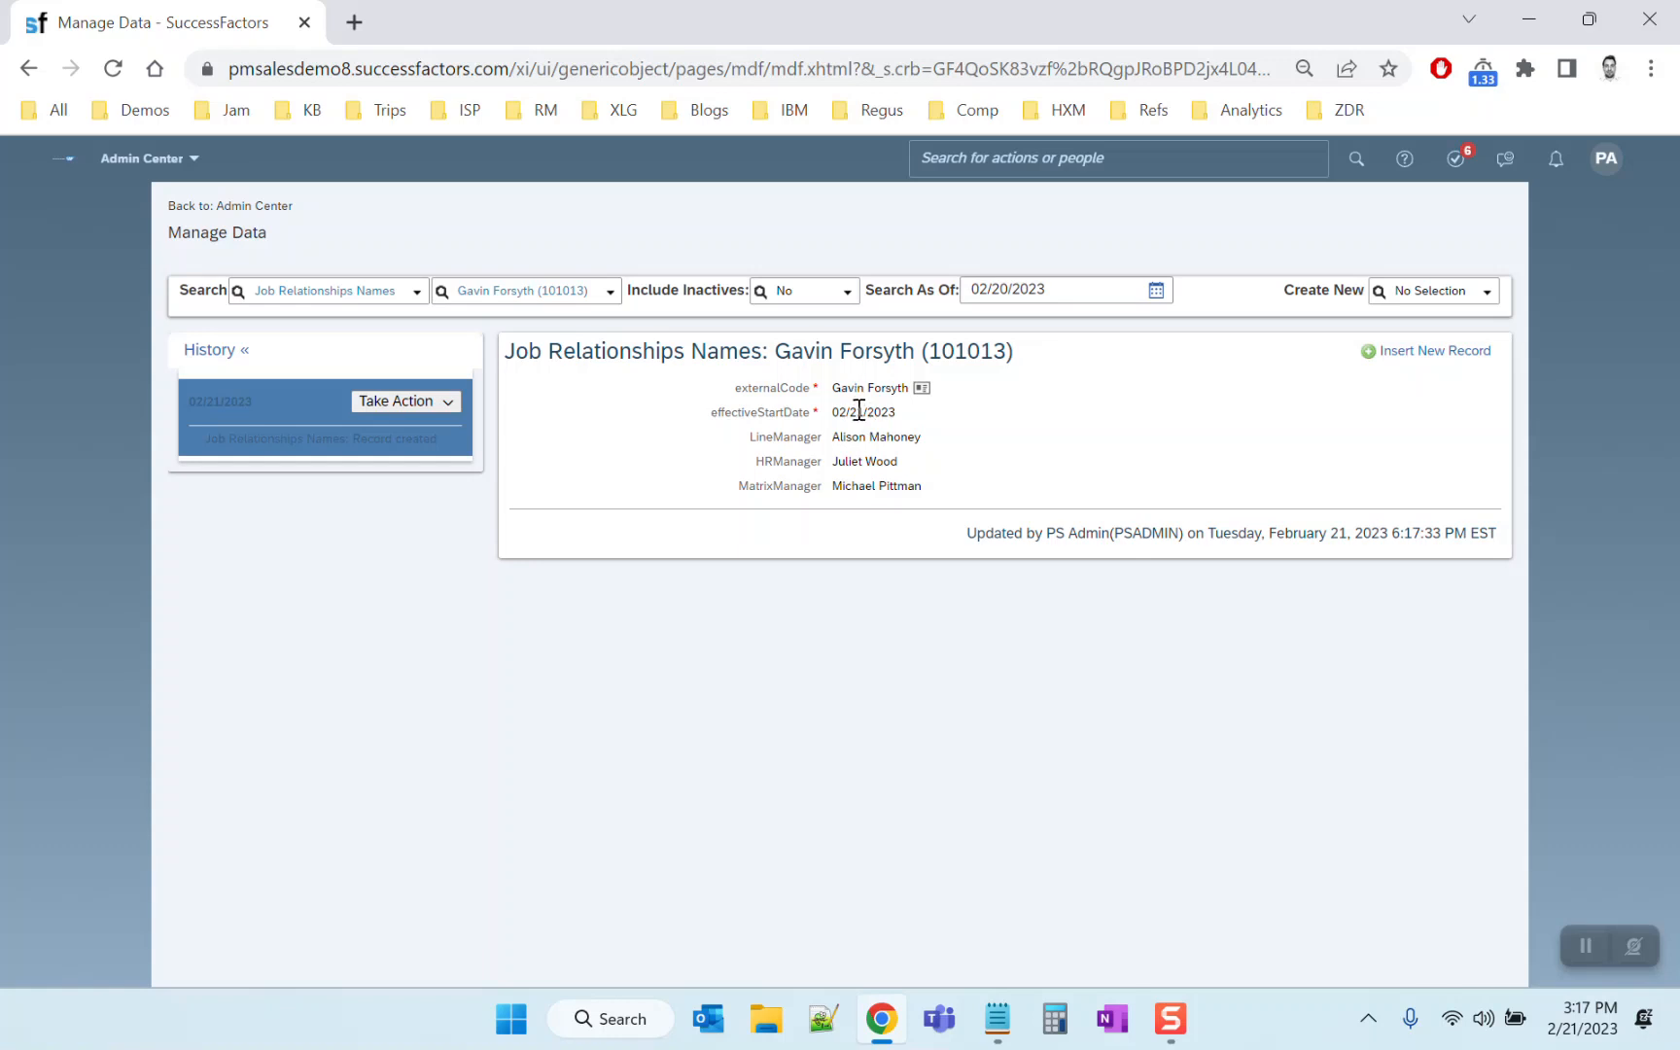
# Find the same employee through the people search and open the change history of the profile's Job Relationships
pyautogui.click(938, 173)
pyautogui.write('gavin')
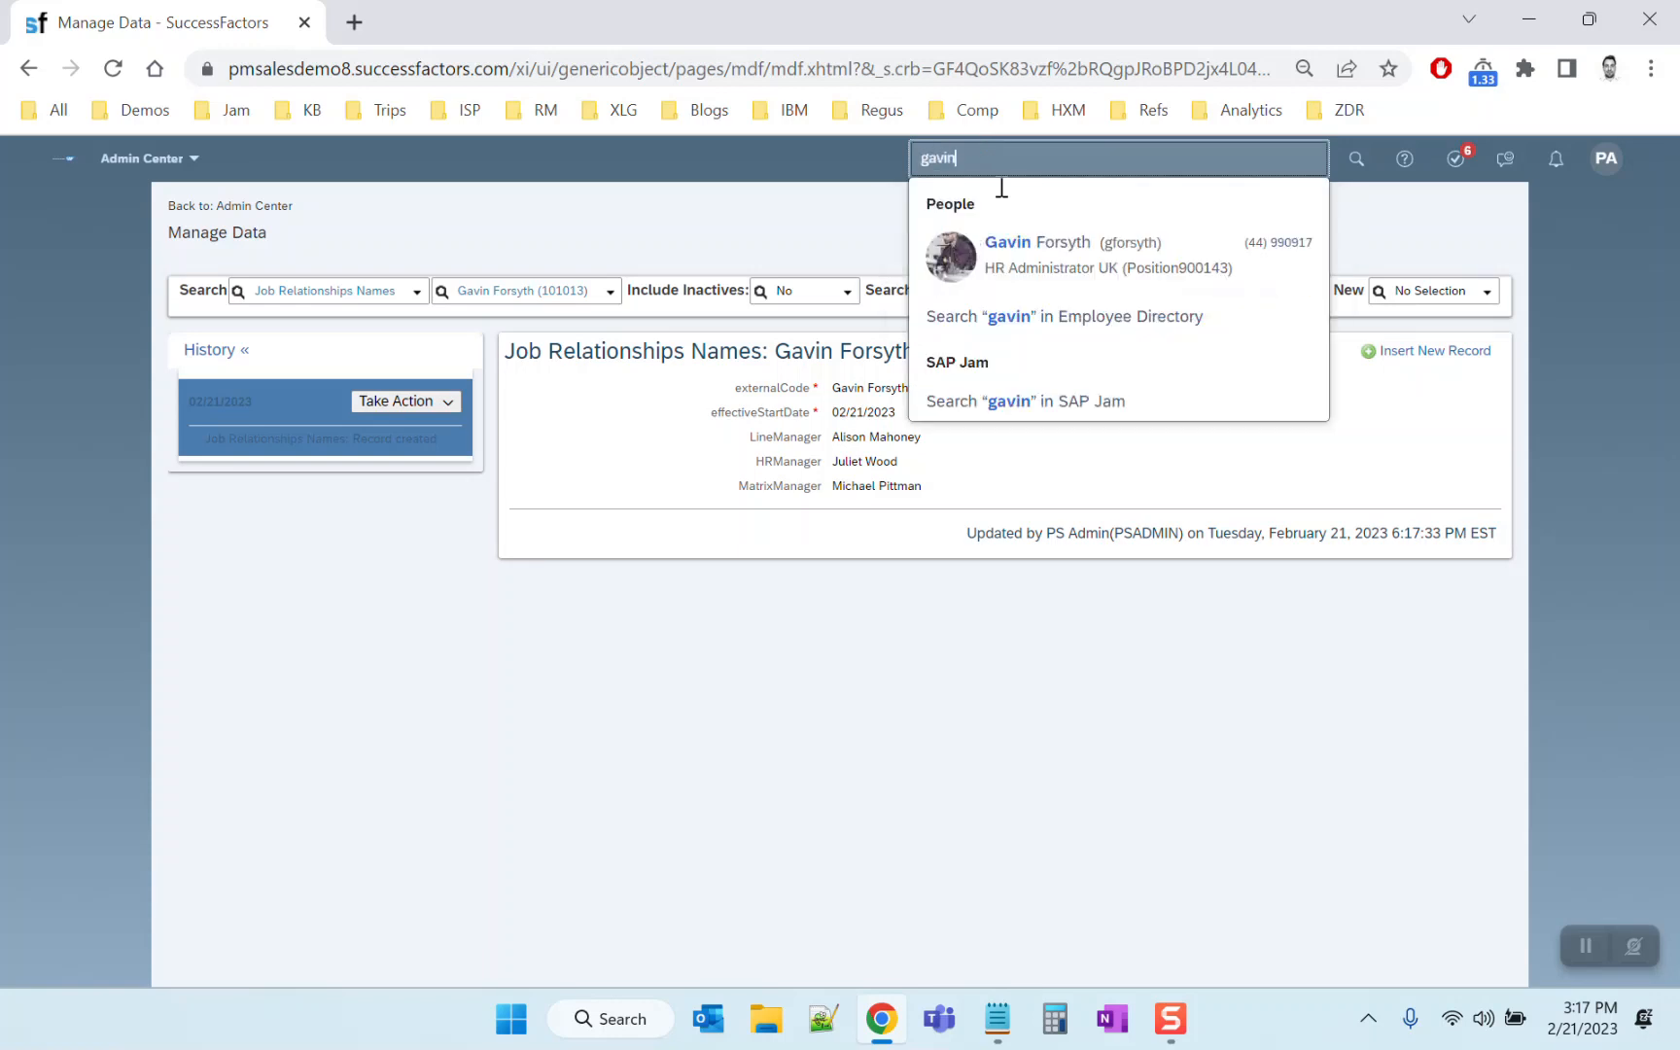
pyautogui.click(1040, 233)
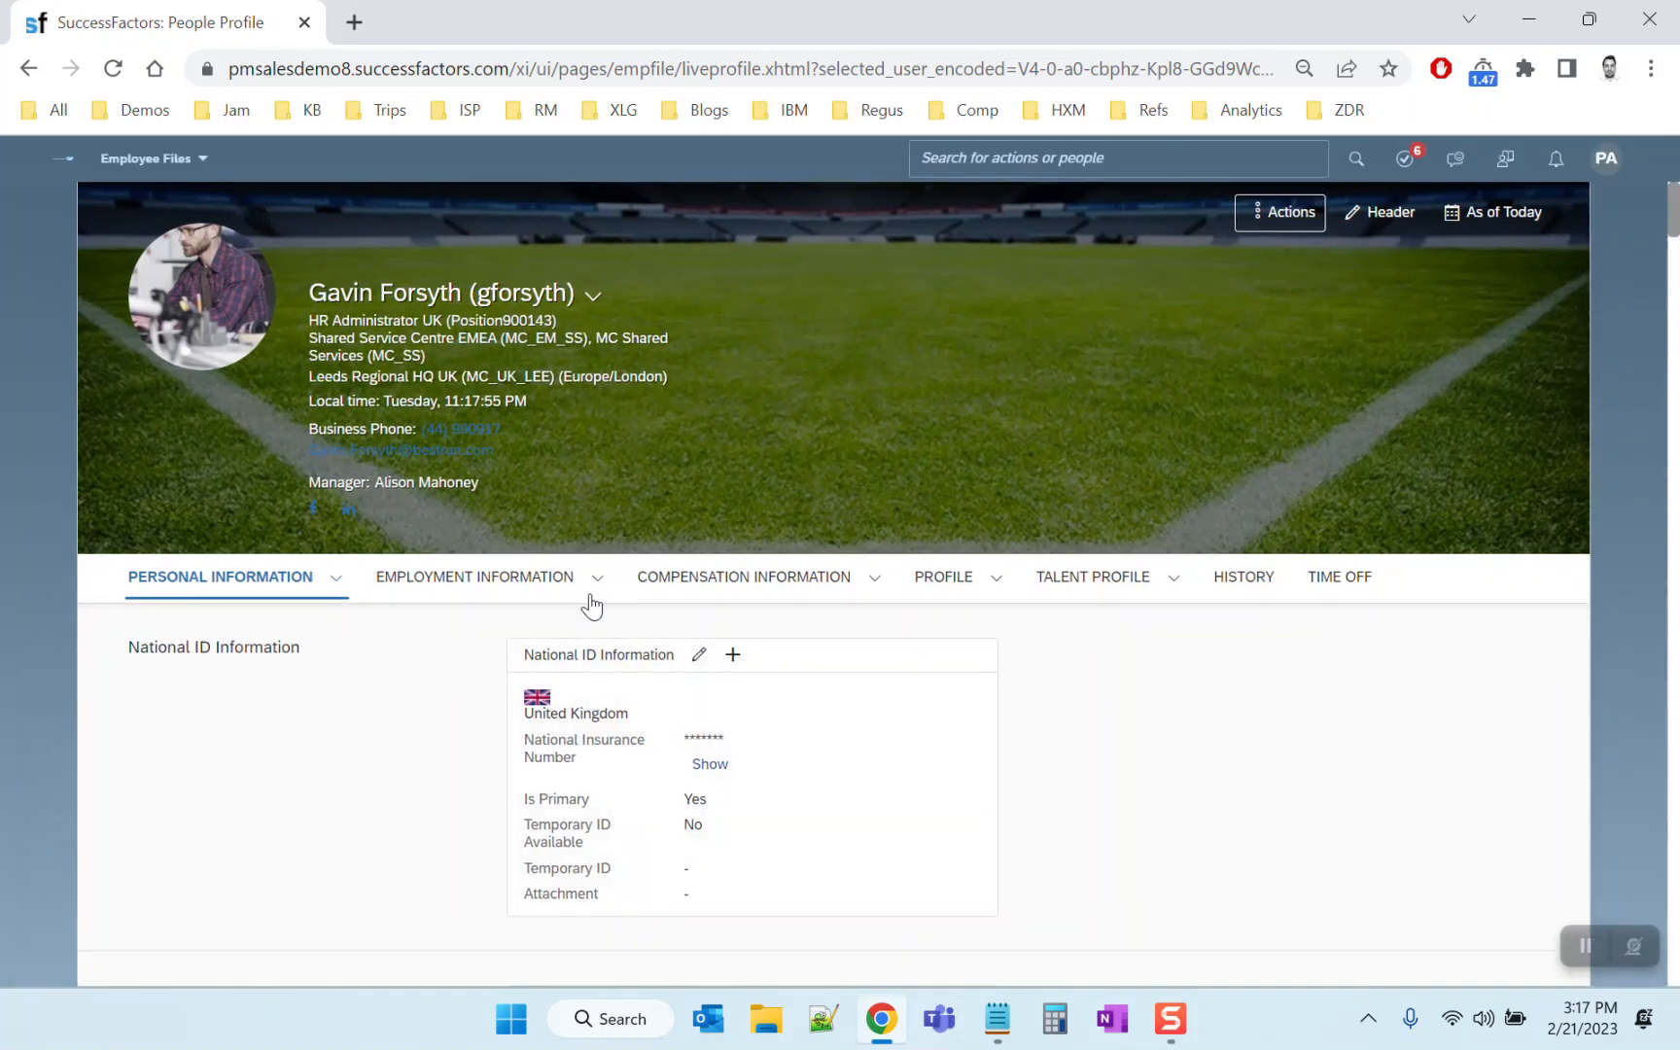
pyautogui.click(595, 579)
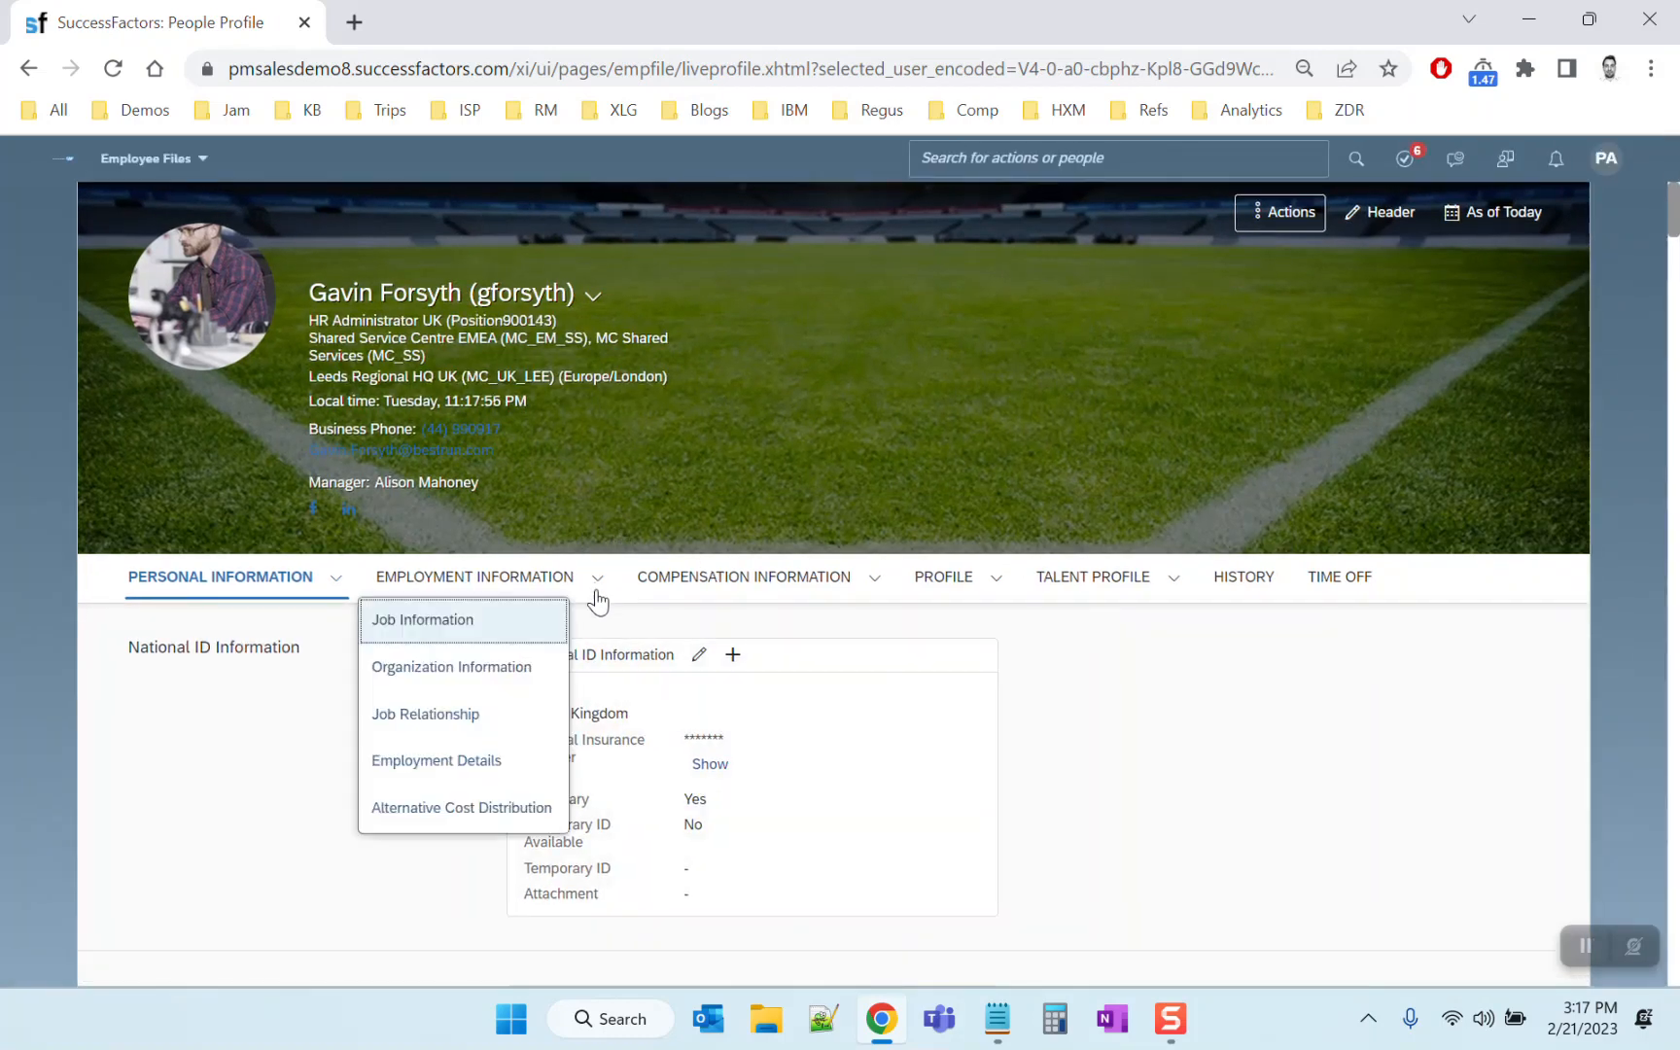
pyautogui.click(442, 711)
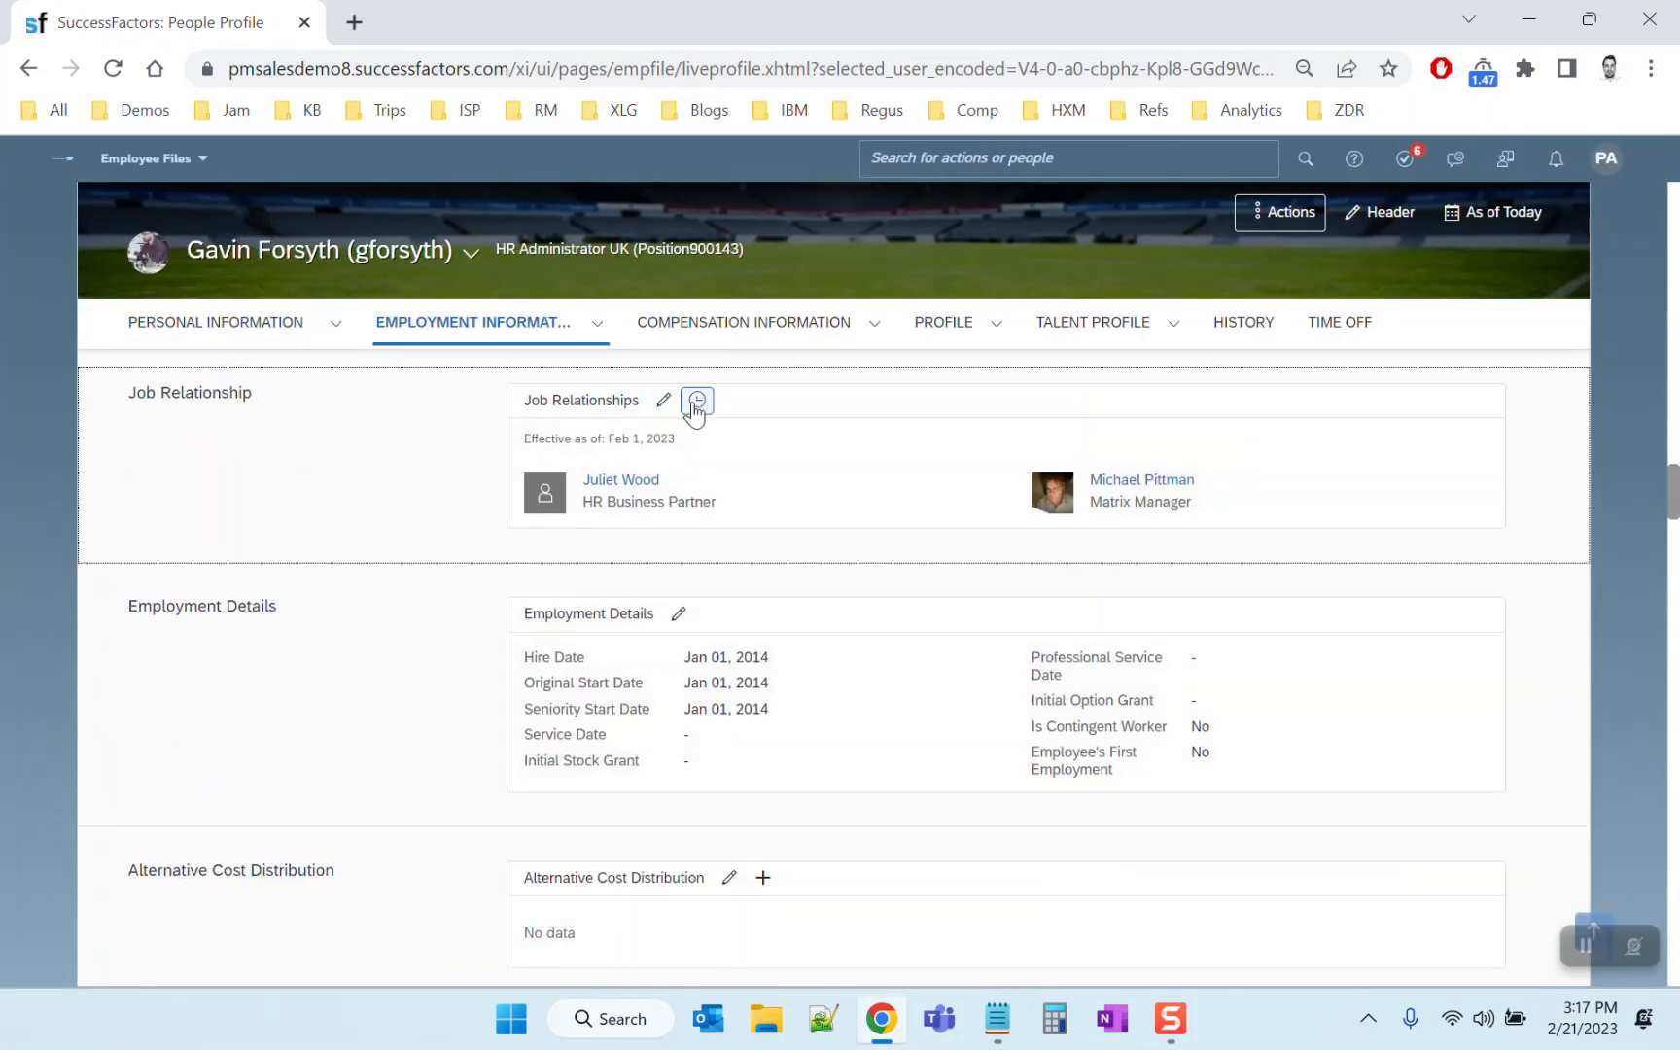
pyautogui.click(696, 400)
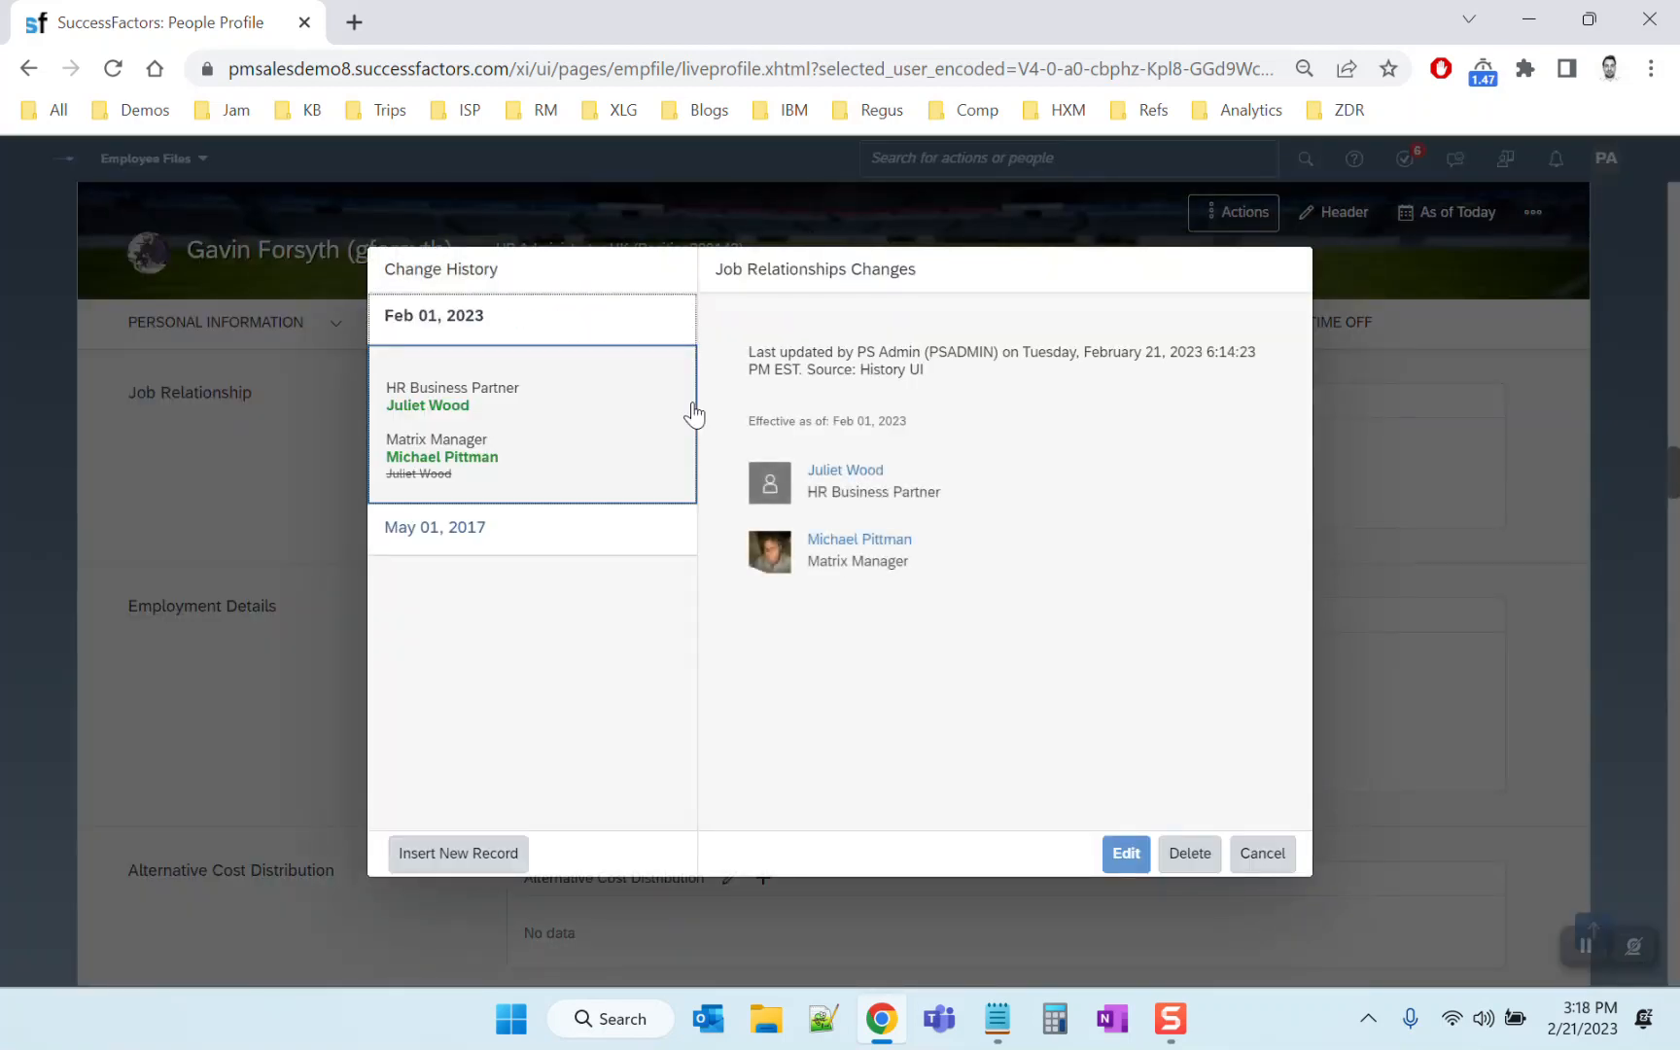
pyautogui.click(472, 856)
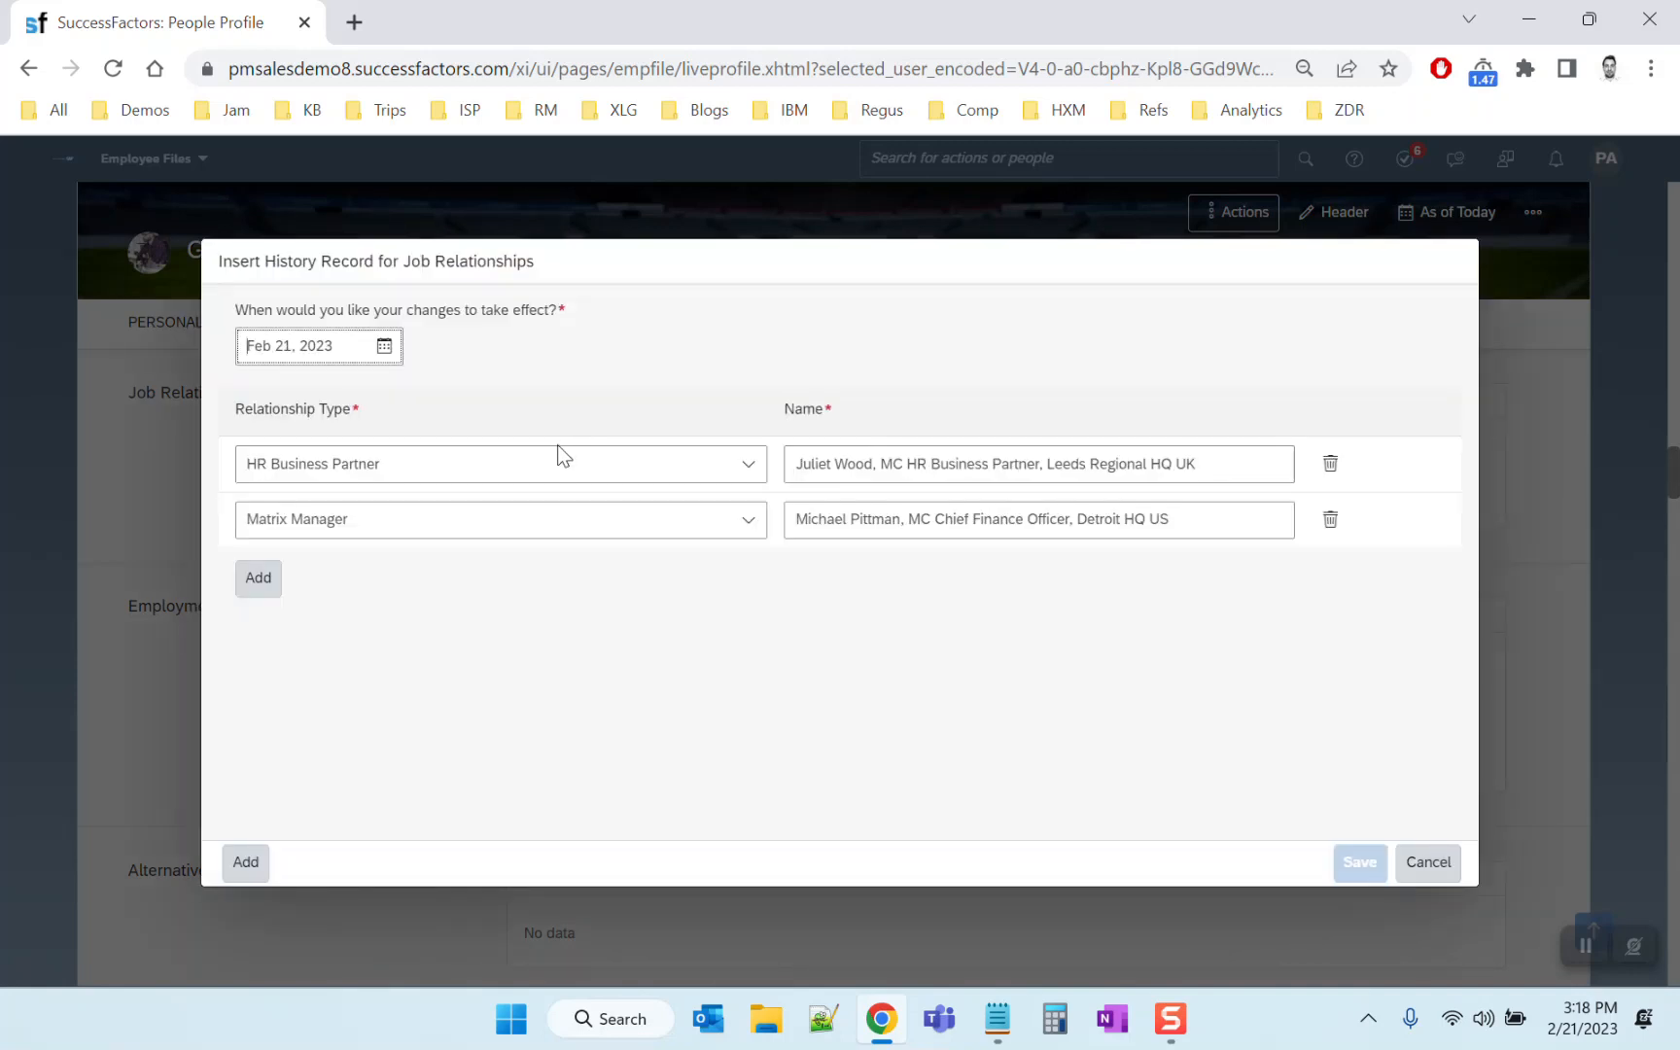
pyautogui.click(385, 347)
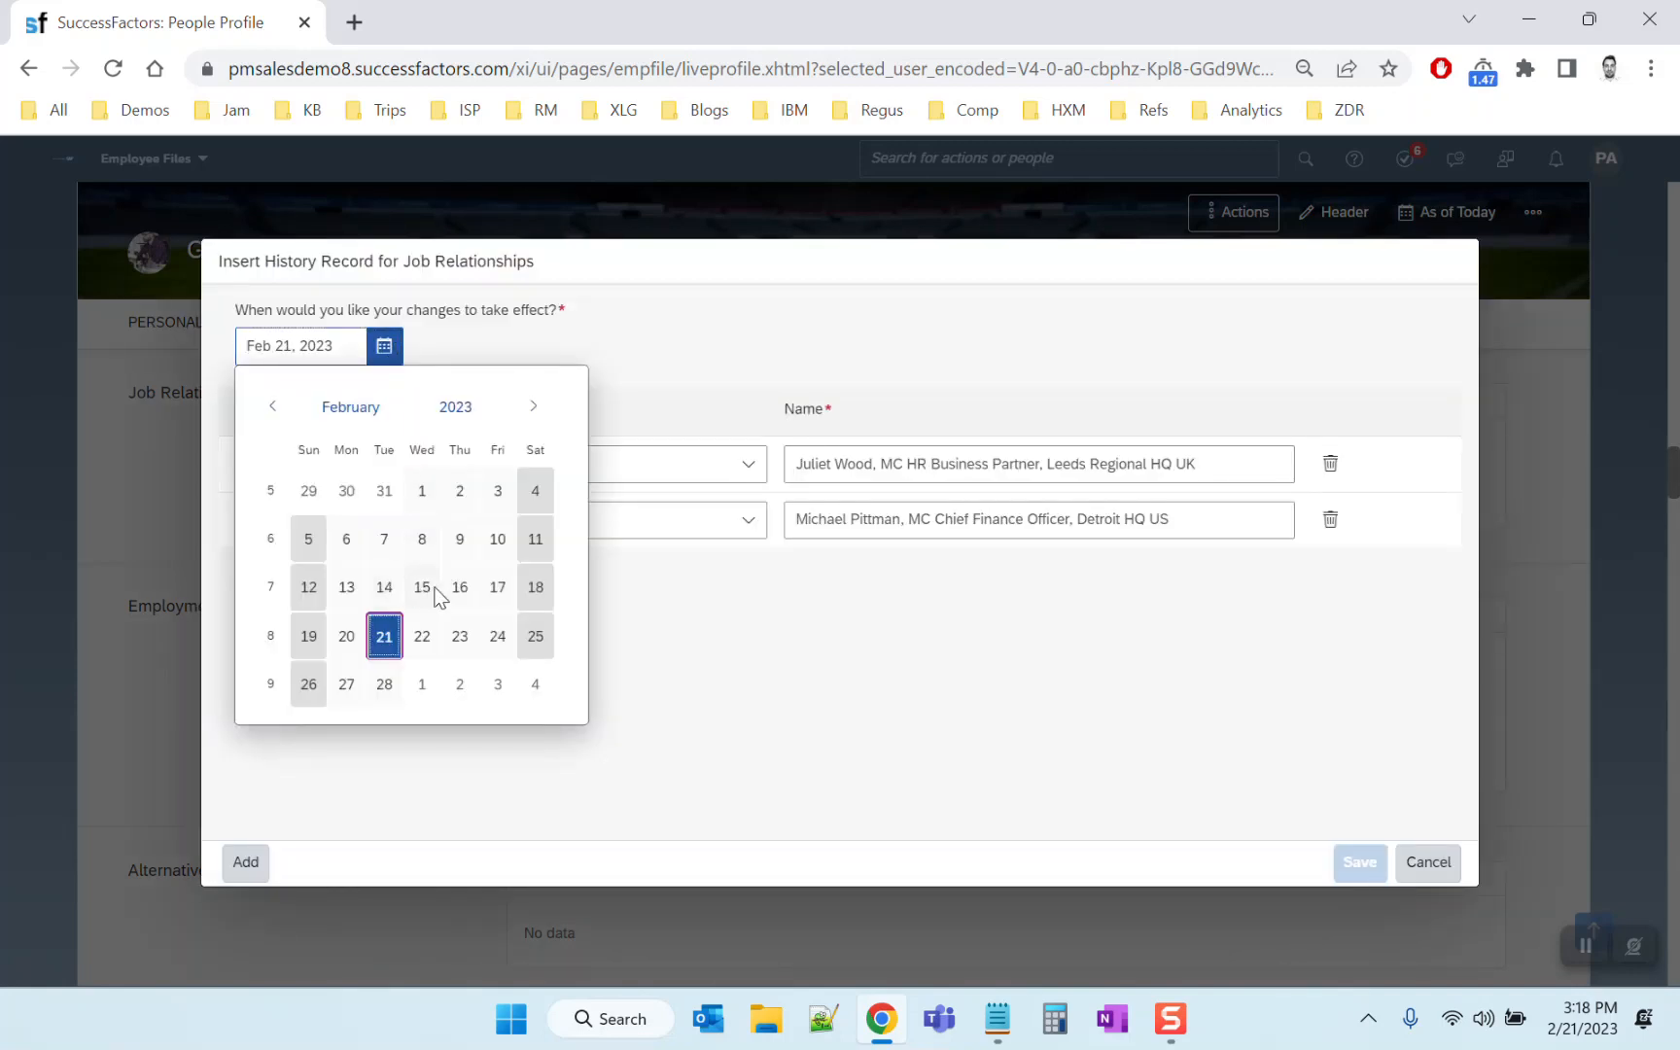
pyautogui.click(1428, 862)
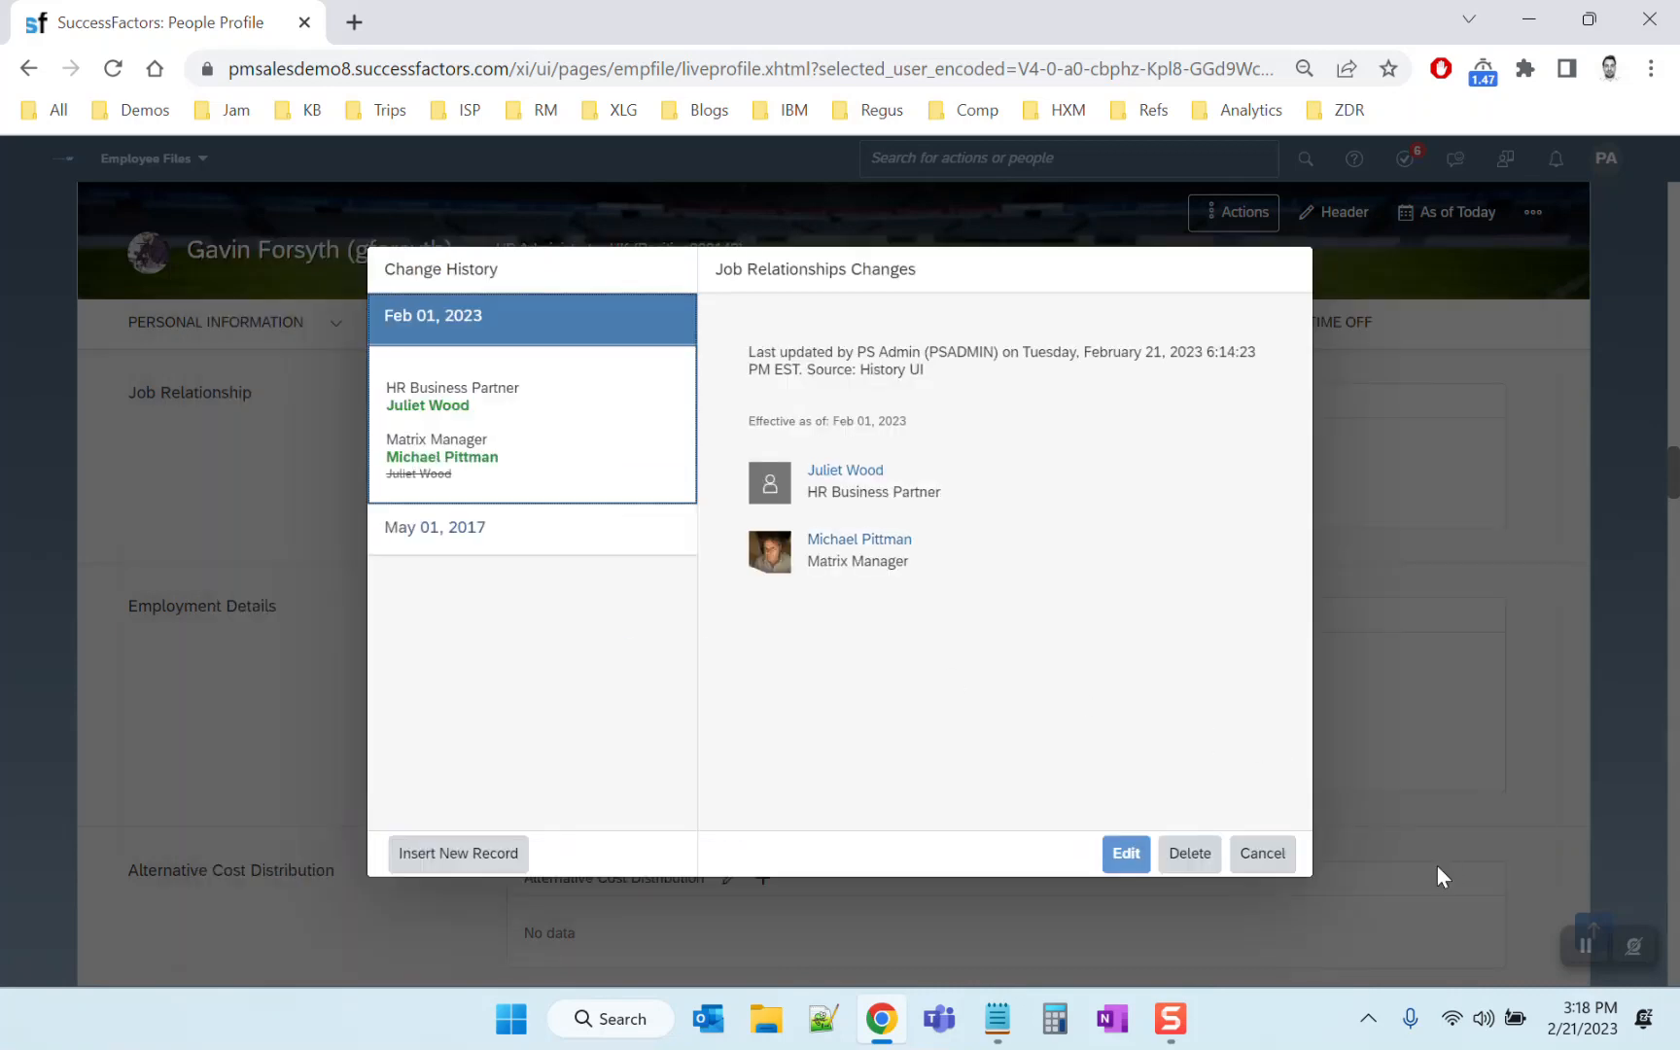
# Insert a new Job Relationships history record that takes effect on Feb 04, 2023
pyautogui.click(450, 853)
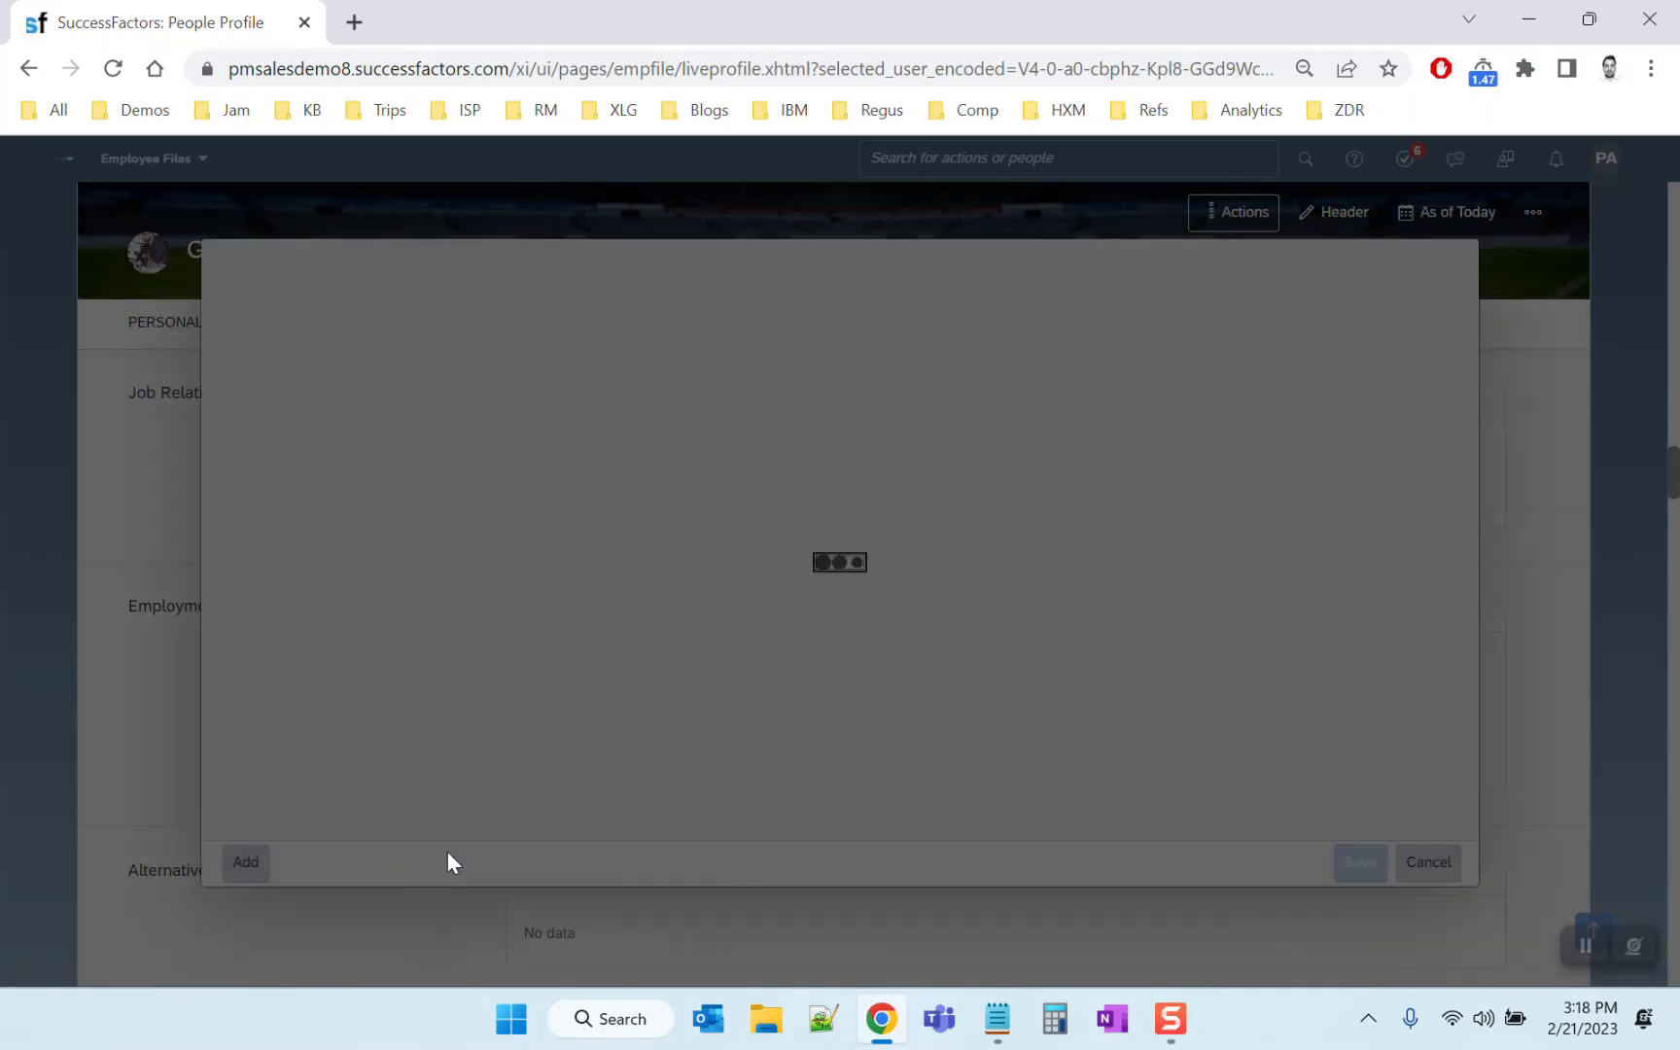
pyautogui.click(385, 346)
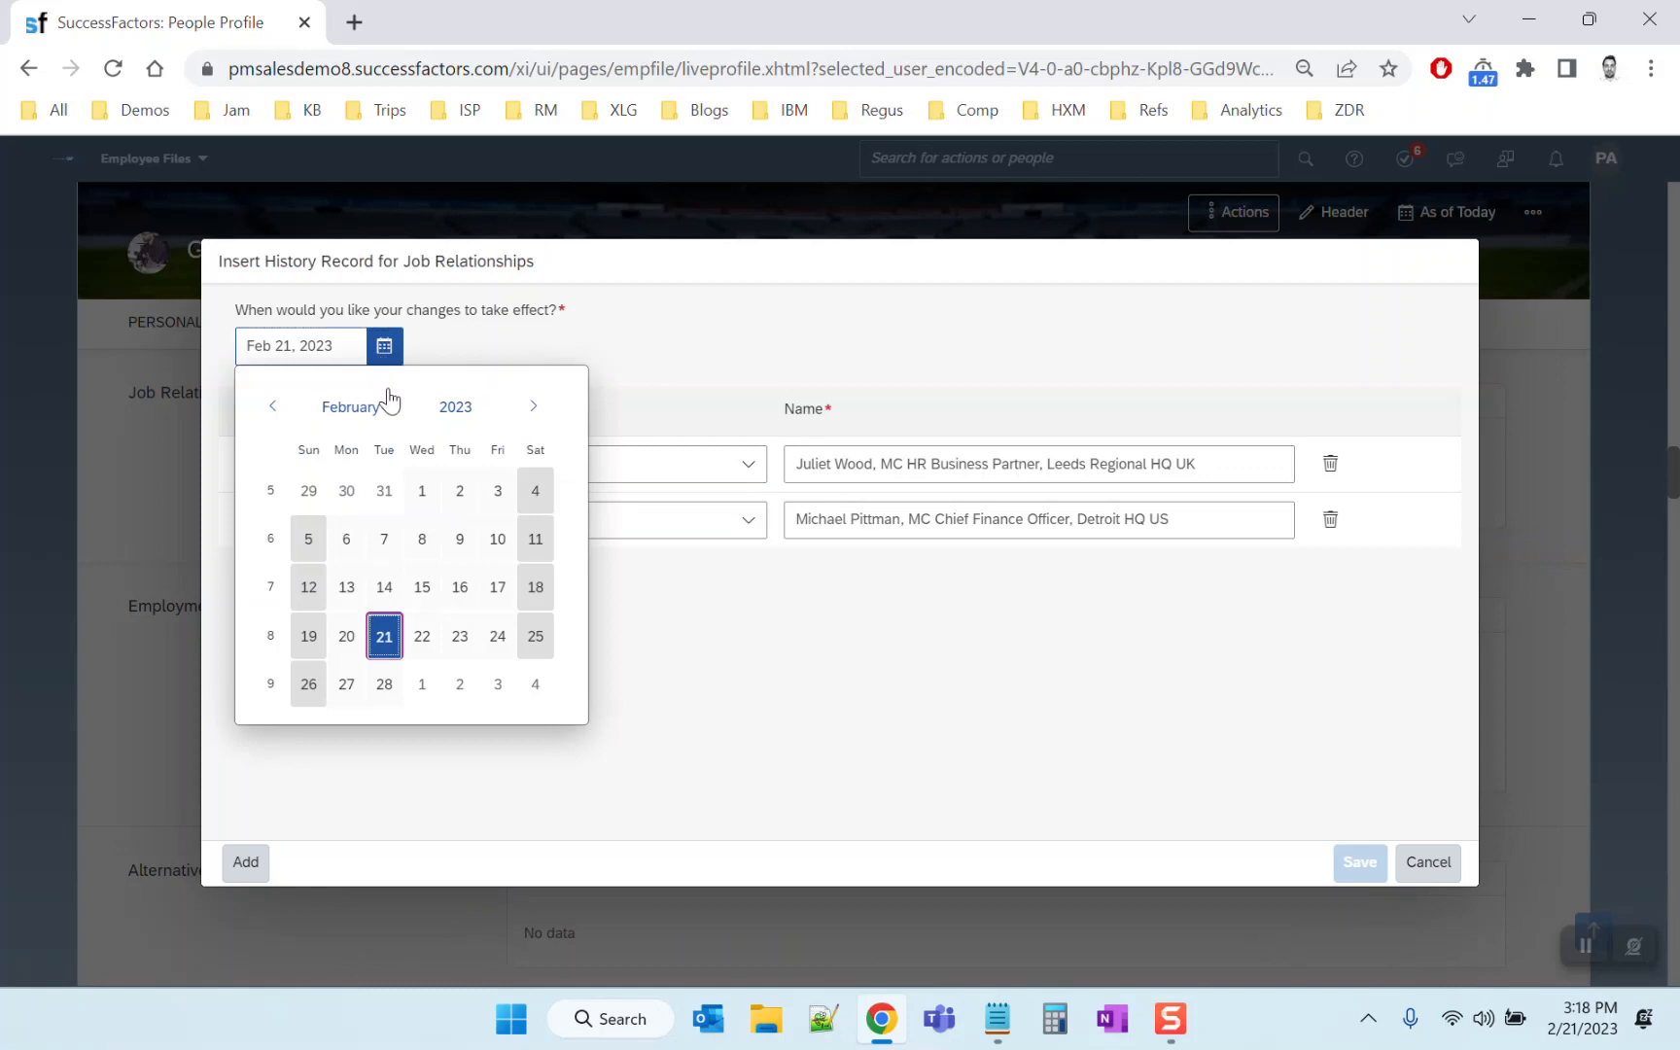
pyautogui.click(537, 494)
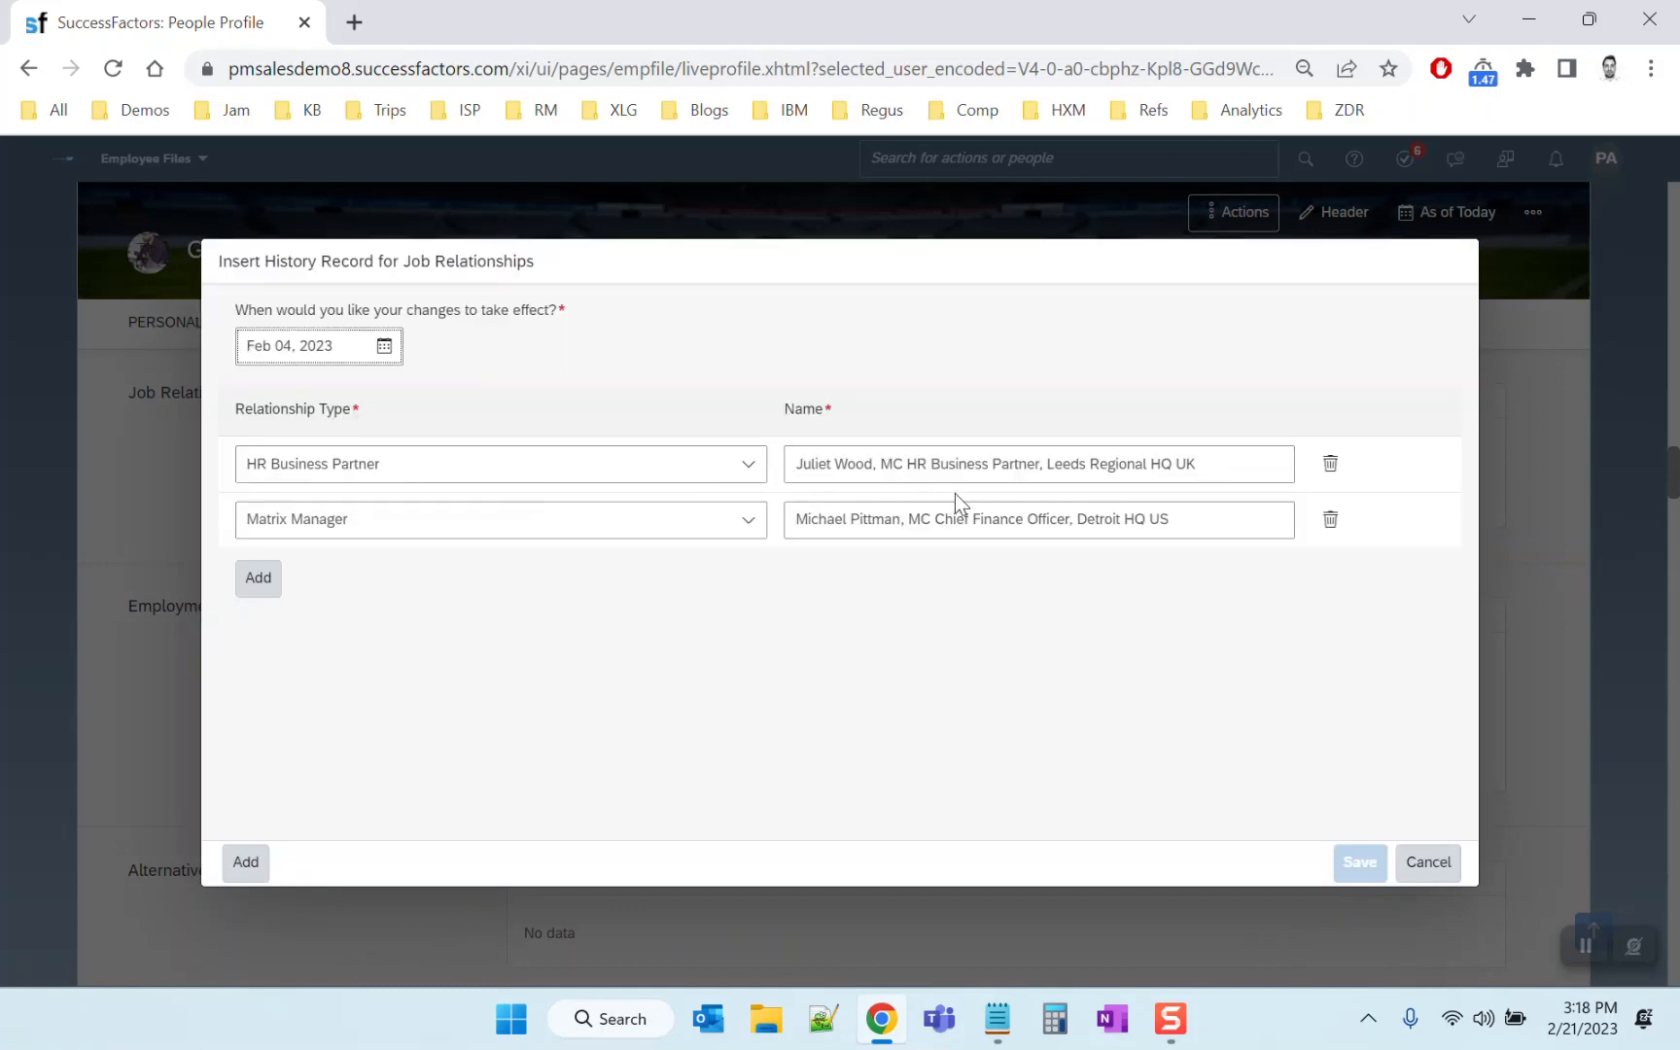
# Set the Matrix Manager in the new record to the Chief Executive Officer at Detroit HQ US
pyautogui.tripleClick(999, 520)
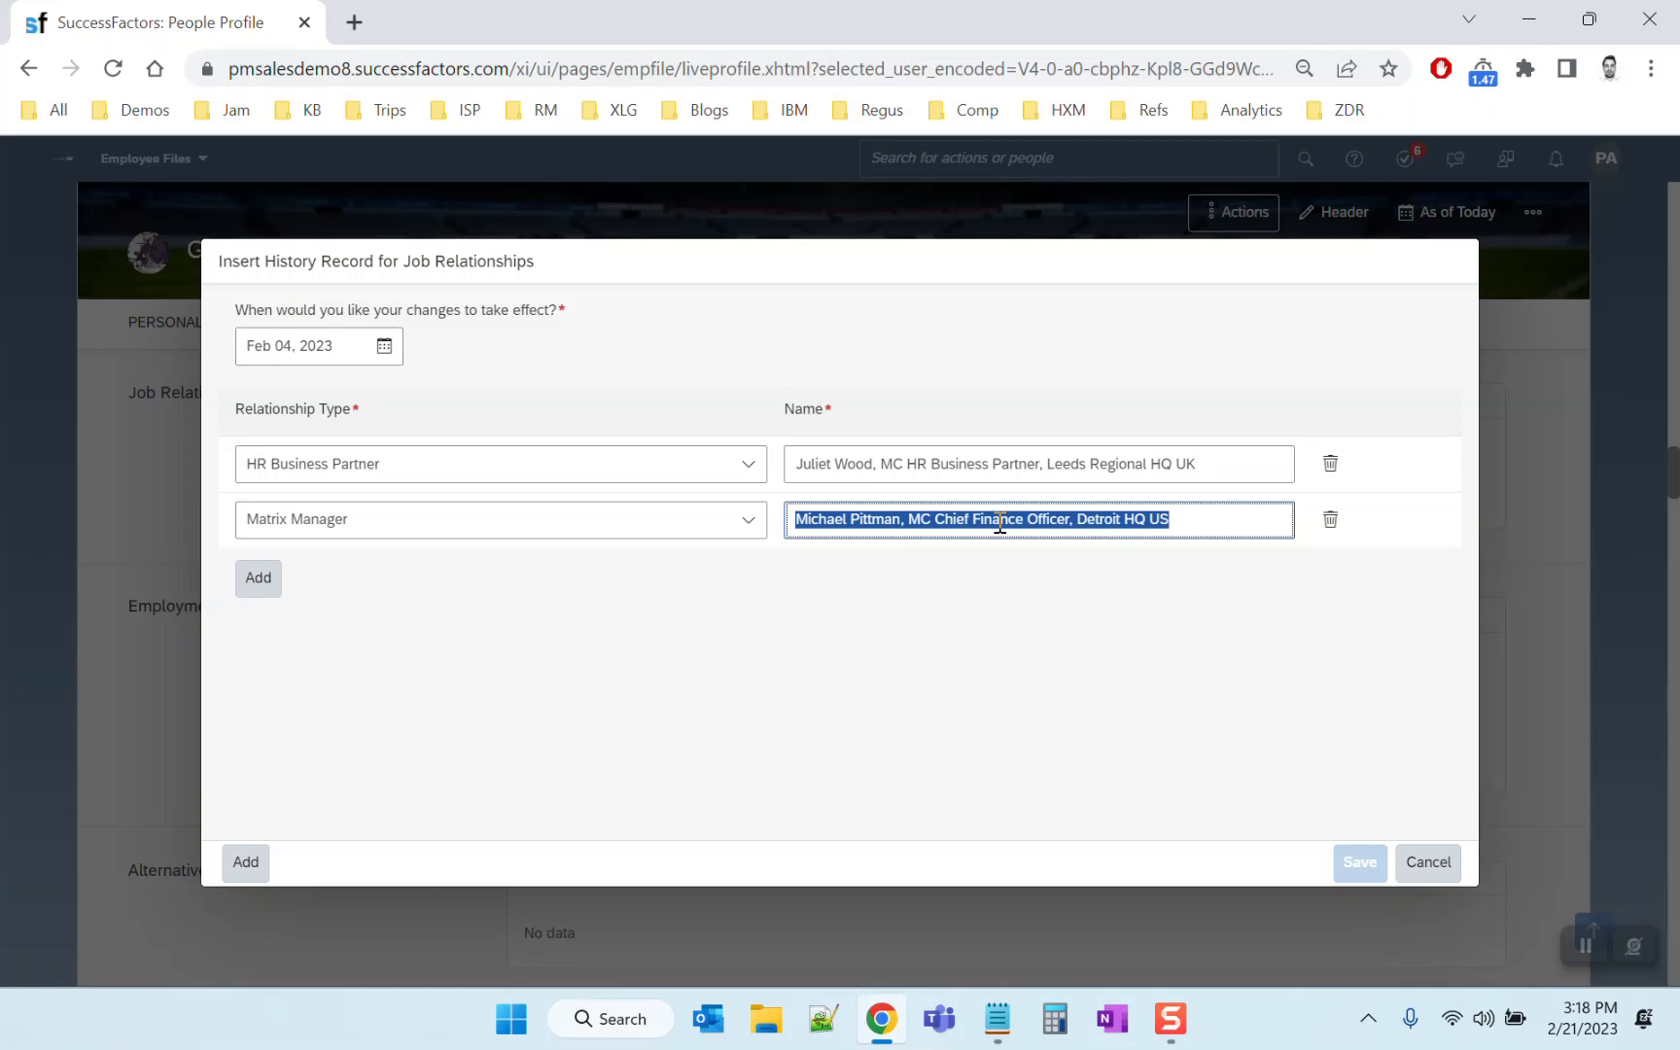
pyautogui.write('Mohan')
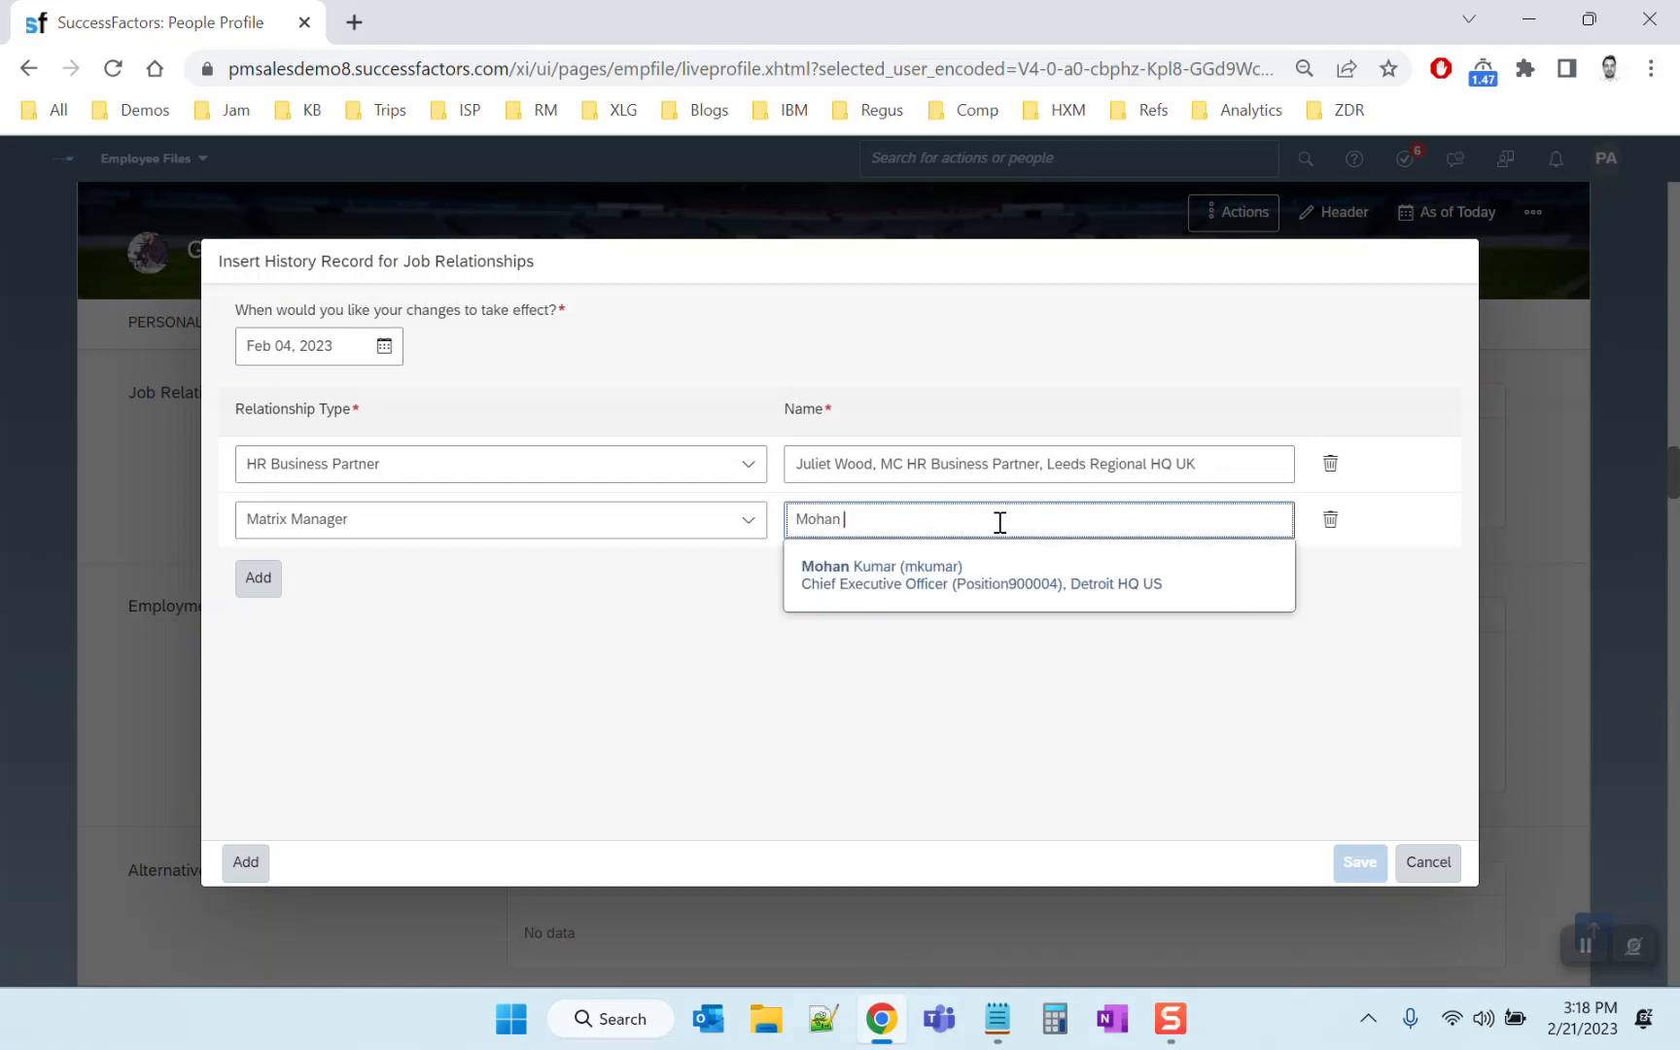
pyautogui.click(972, 563)
# Set the HR Business Partner to the Automotive Sales Office Manager US, save the new record and close the change history
pyautogui.tripleClick(984, 466)
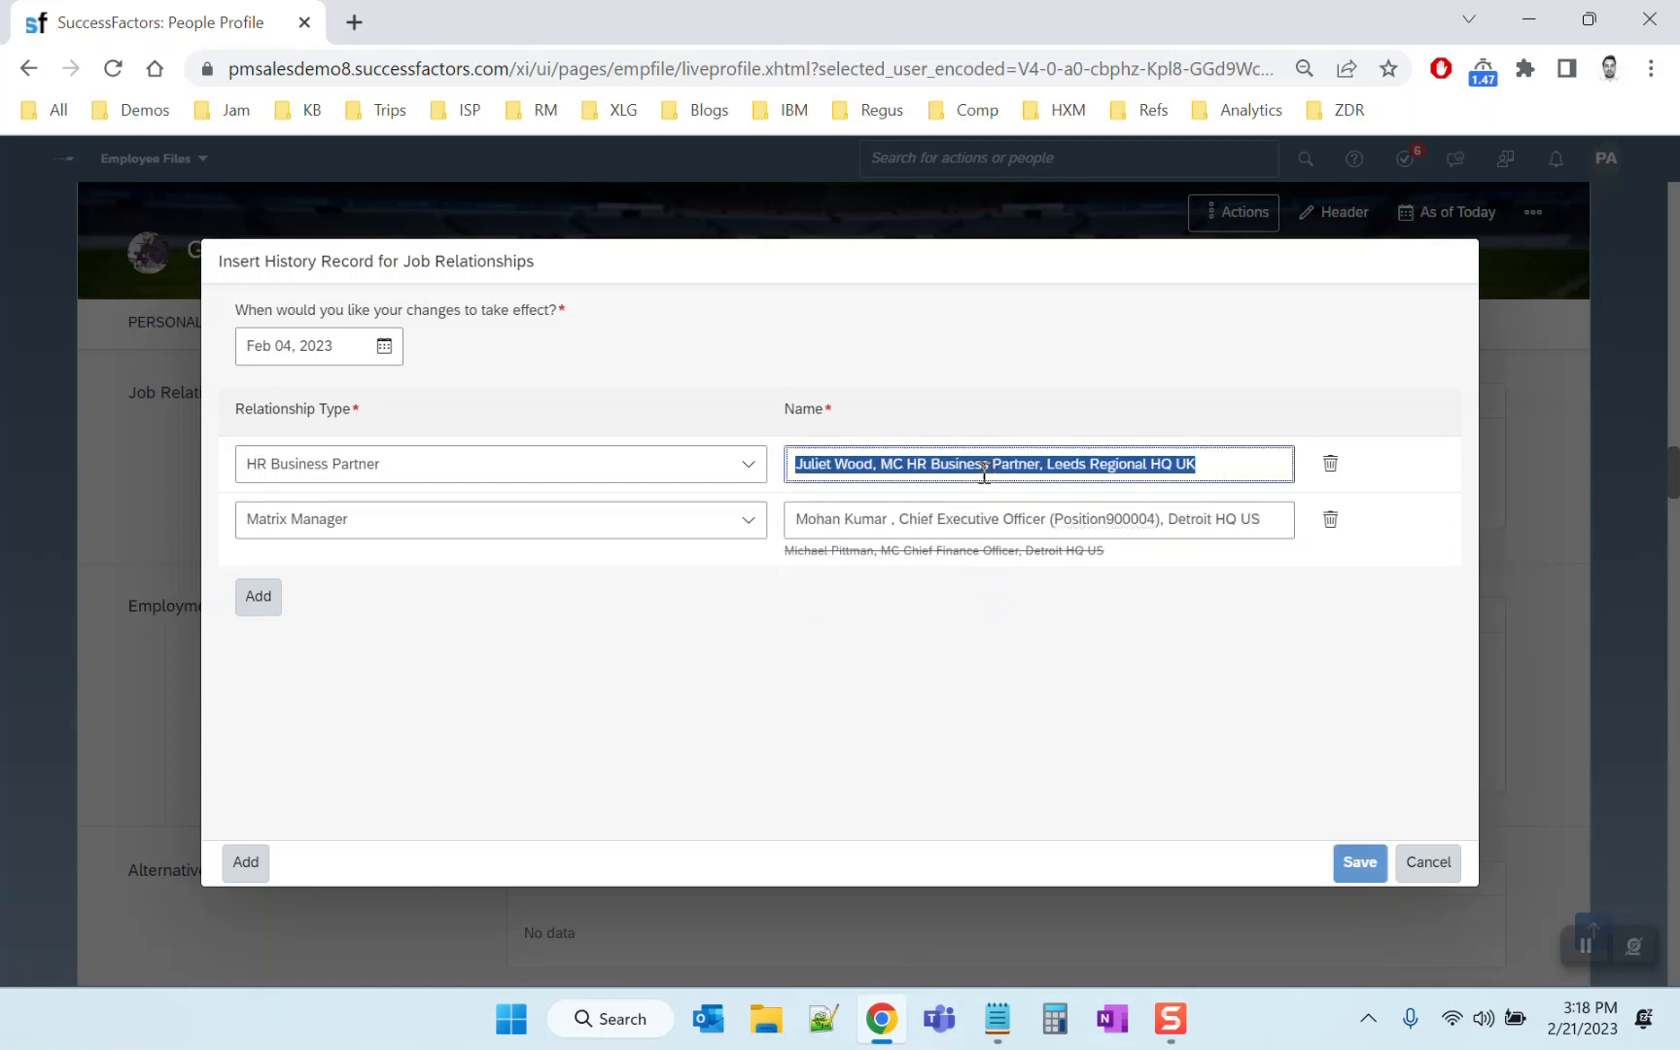
pyautogui.press('BackSpace')
pyautogui.write('Shane')
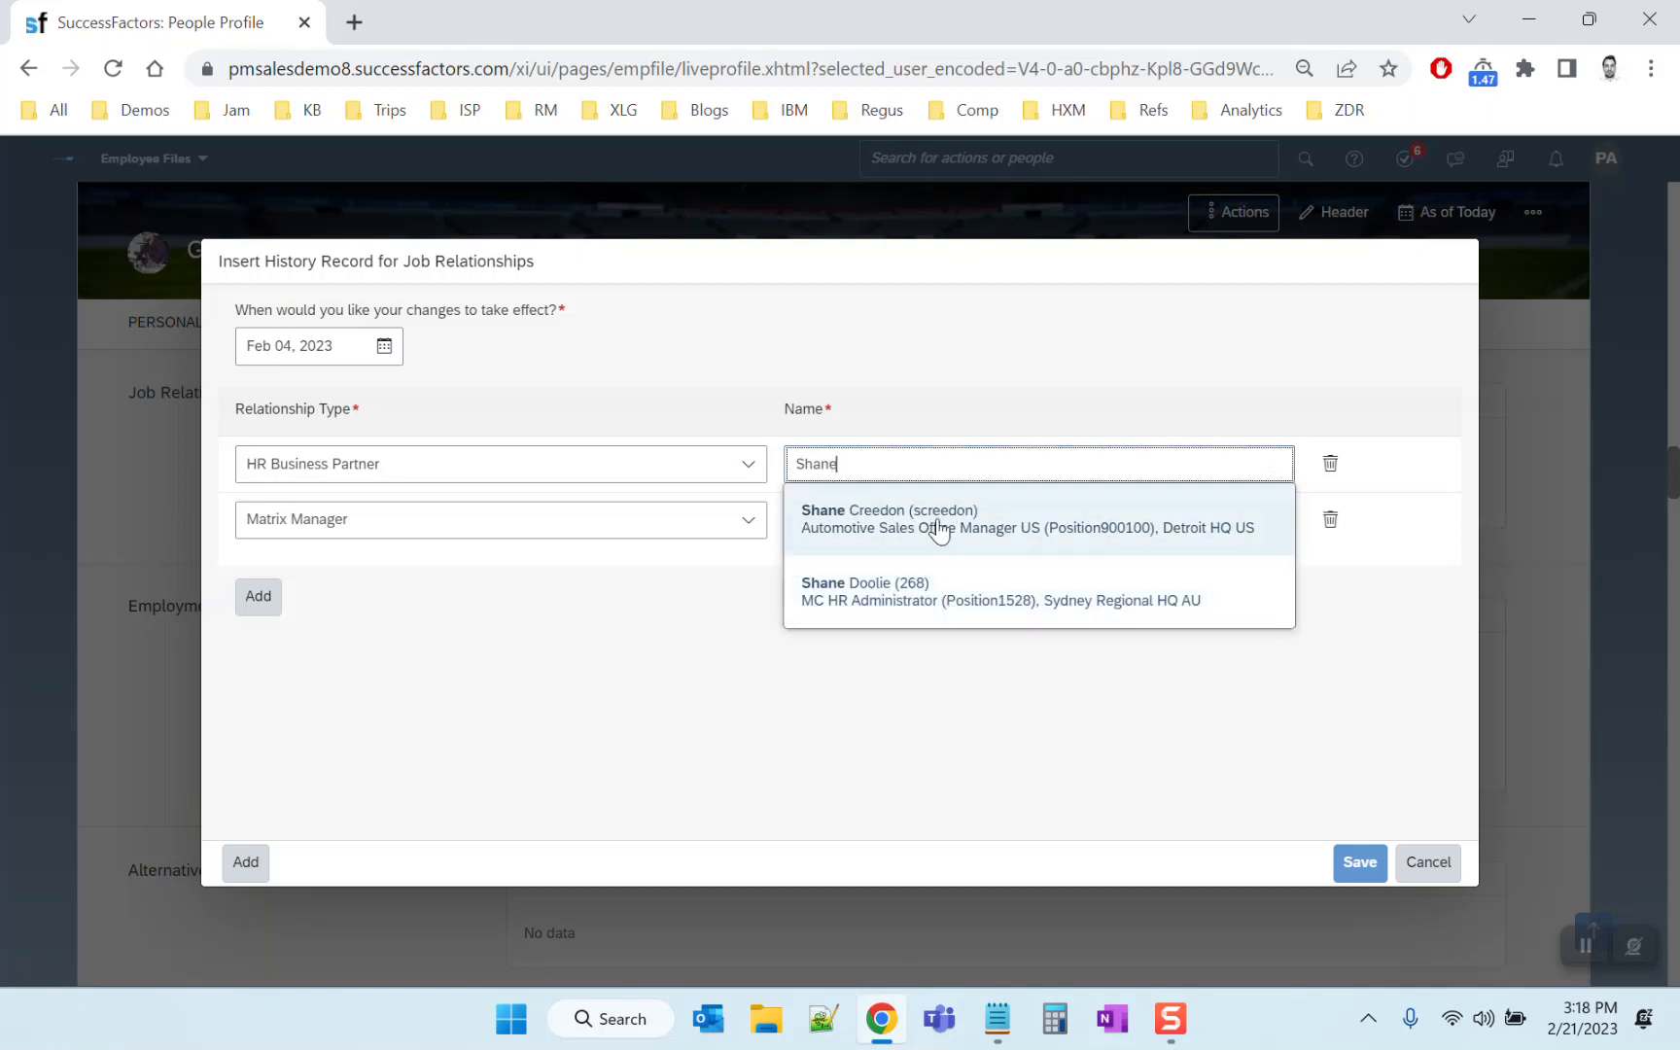
pyautogui.click(937, 525)
pyautogui.click(1366, 864)
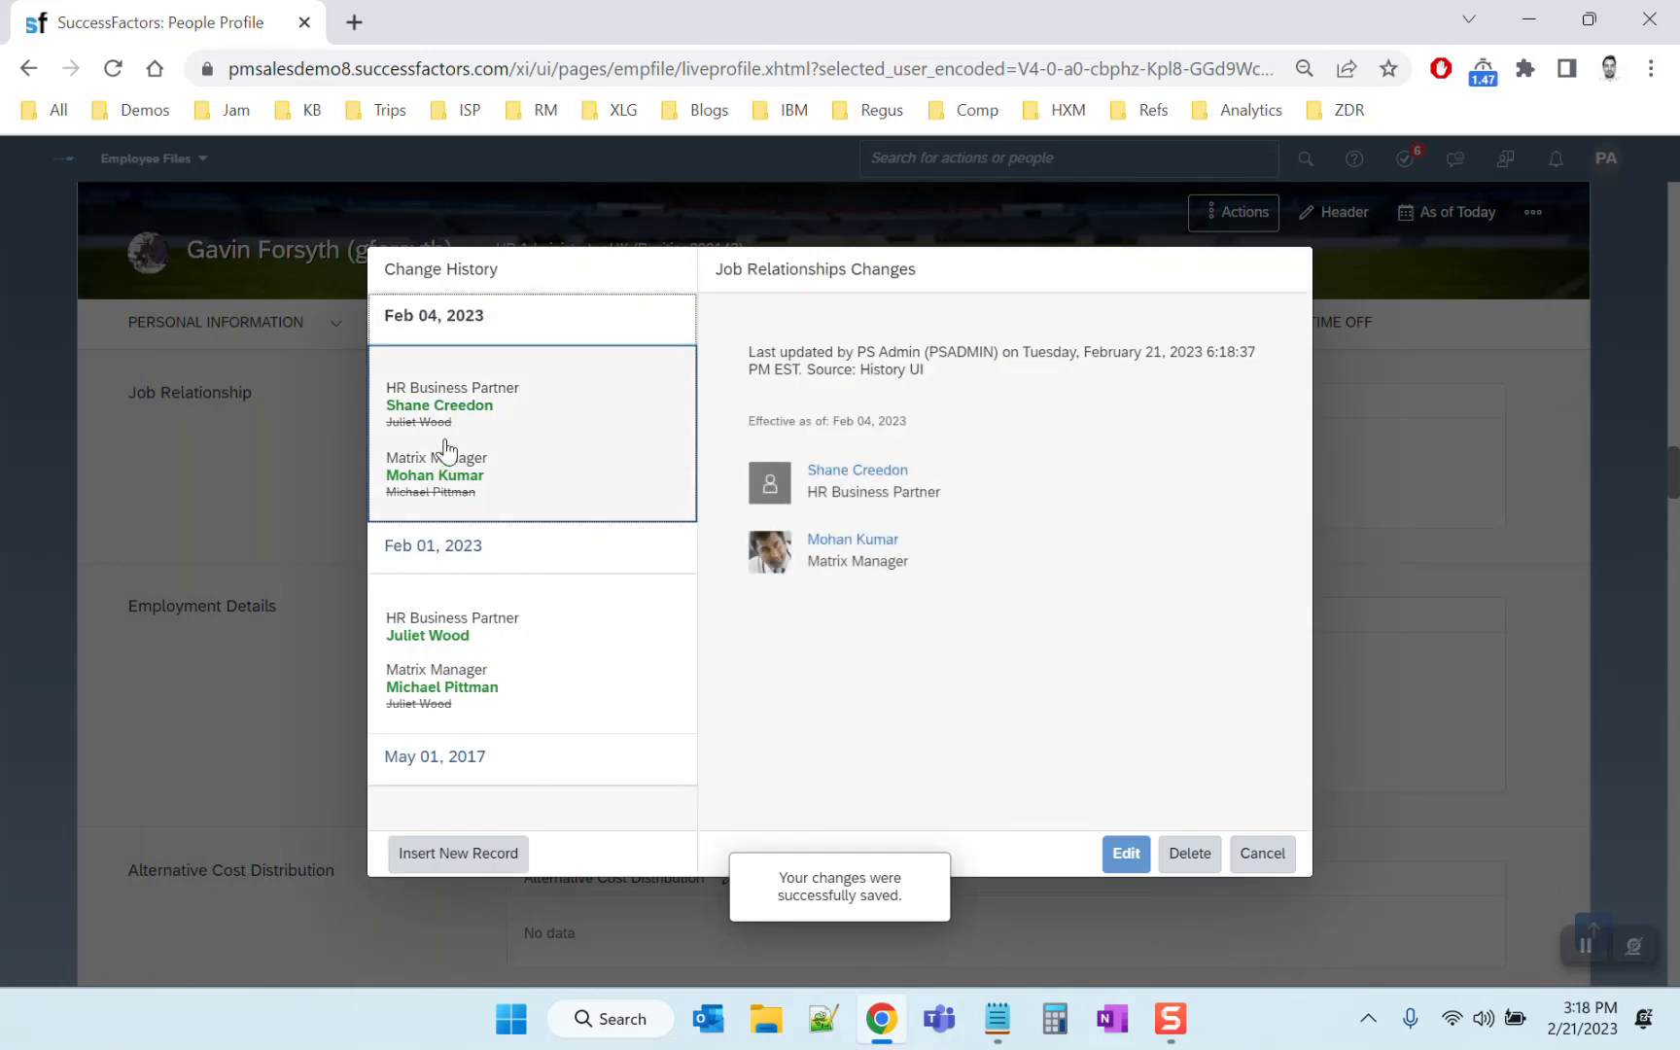
pyautogui.click(1280, 868)
# Search for "manage data" and open the Manage Data page
pyautogui.click(1060, 157)
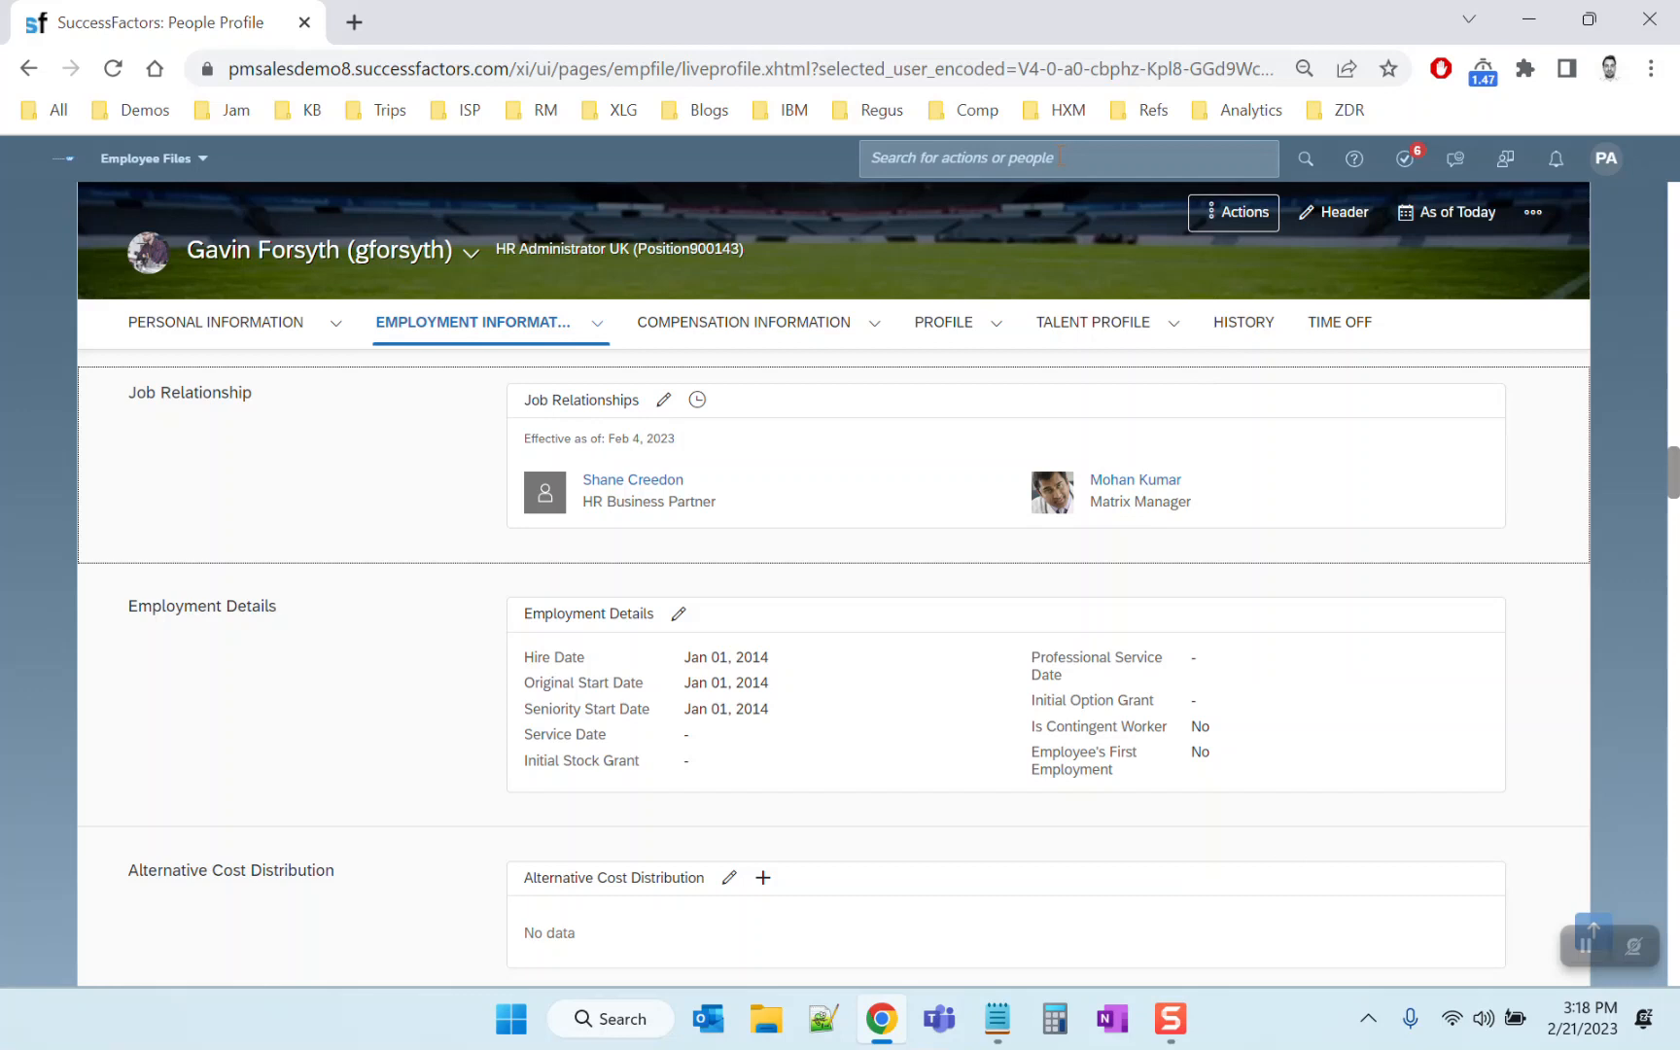
pyautogui.write('manage data')
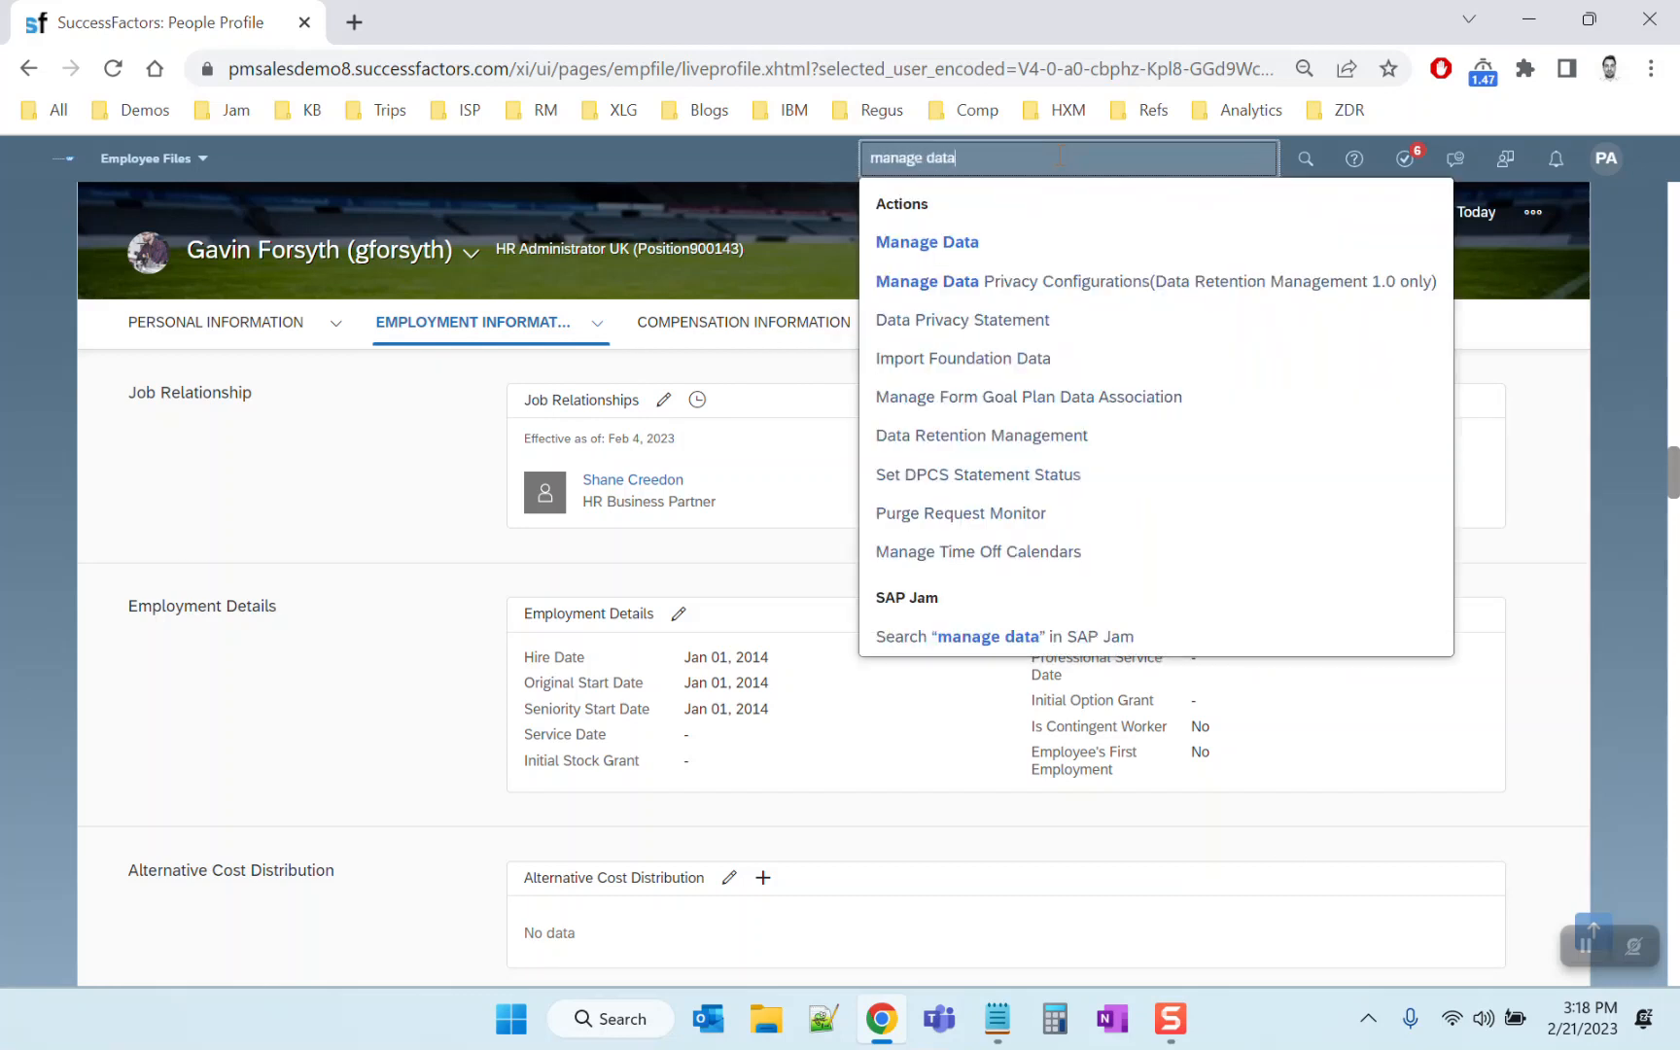
pyautogui.click(953, 240)
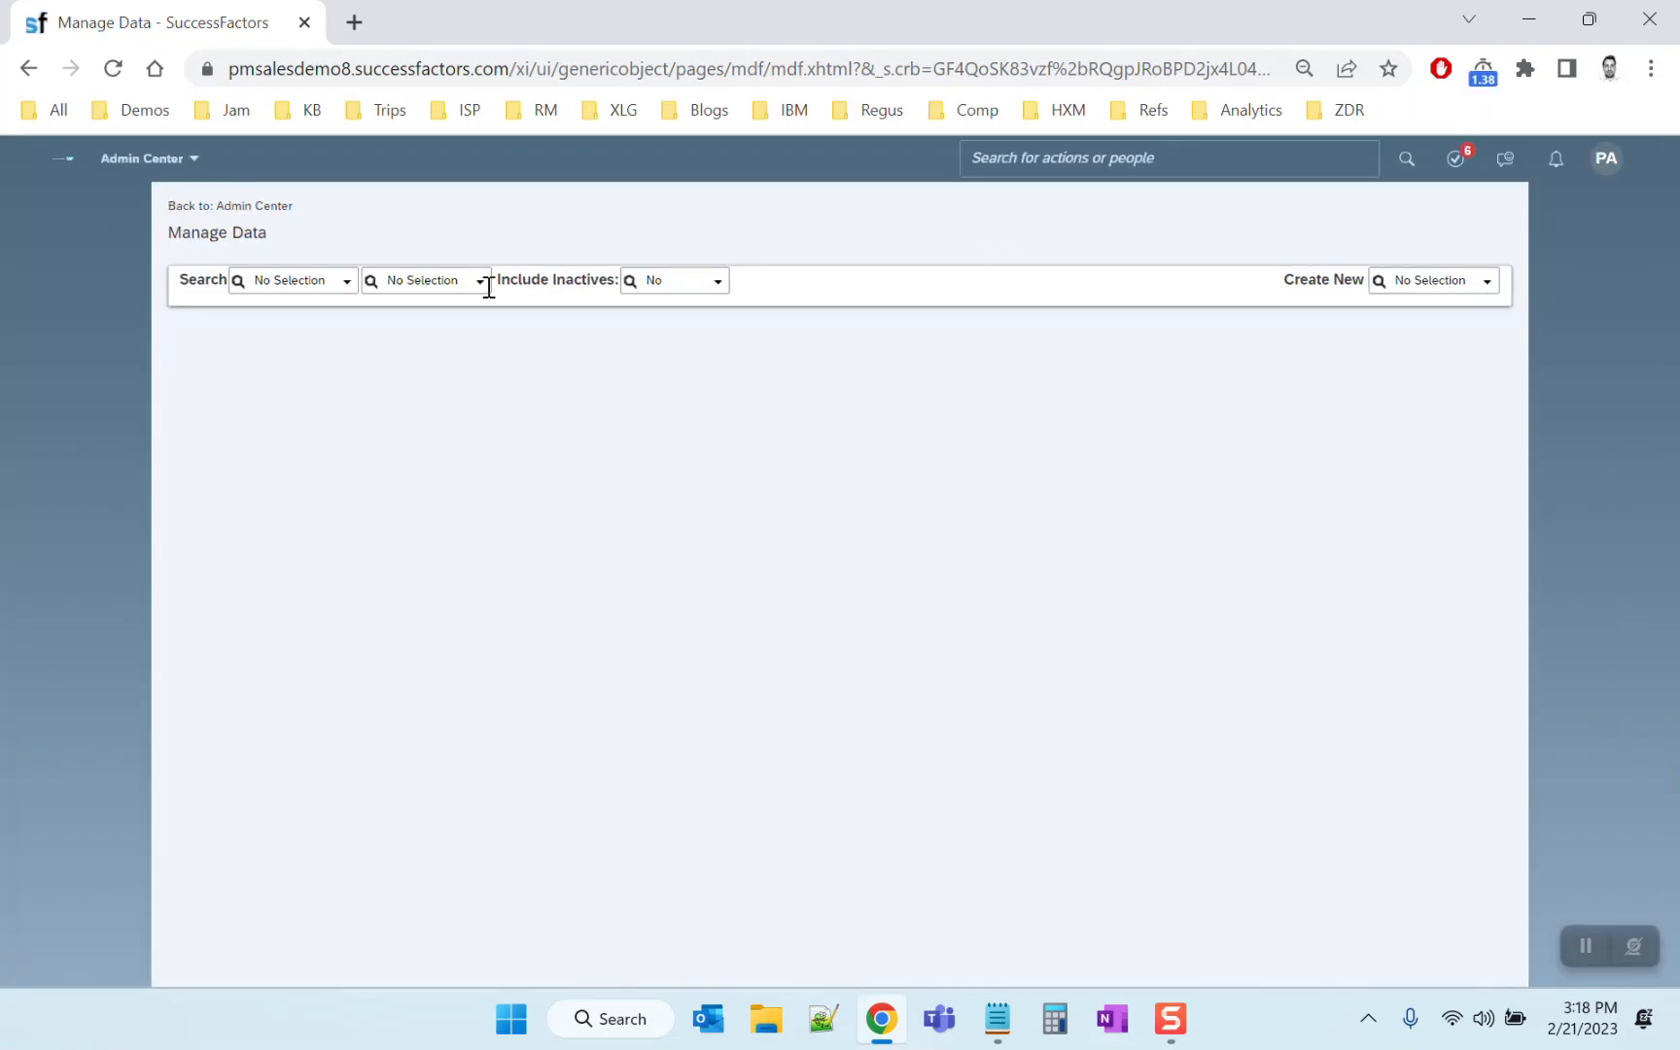
# Select the Job Relationships Names object and reopen the employee's record after the job relationship change
pyautogui.click(341, 281)
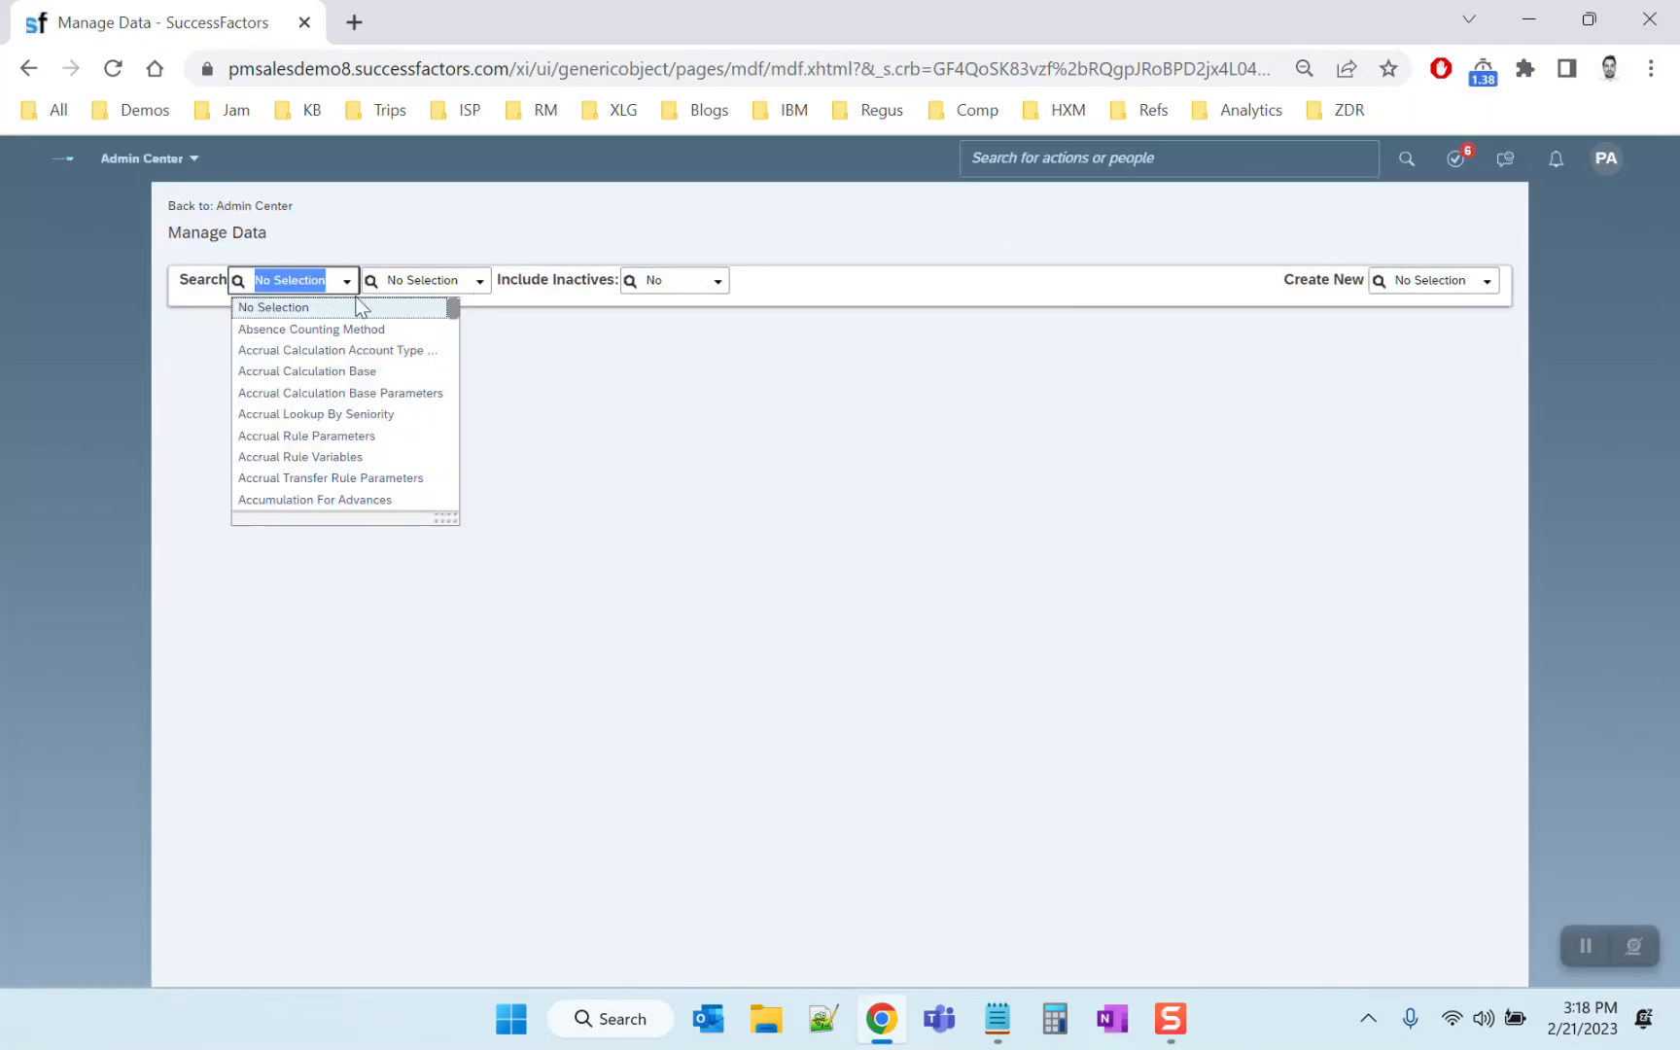
pyautogui.write('Job Rel')
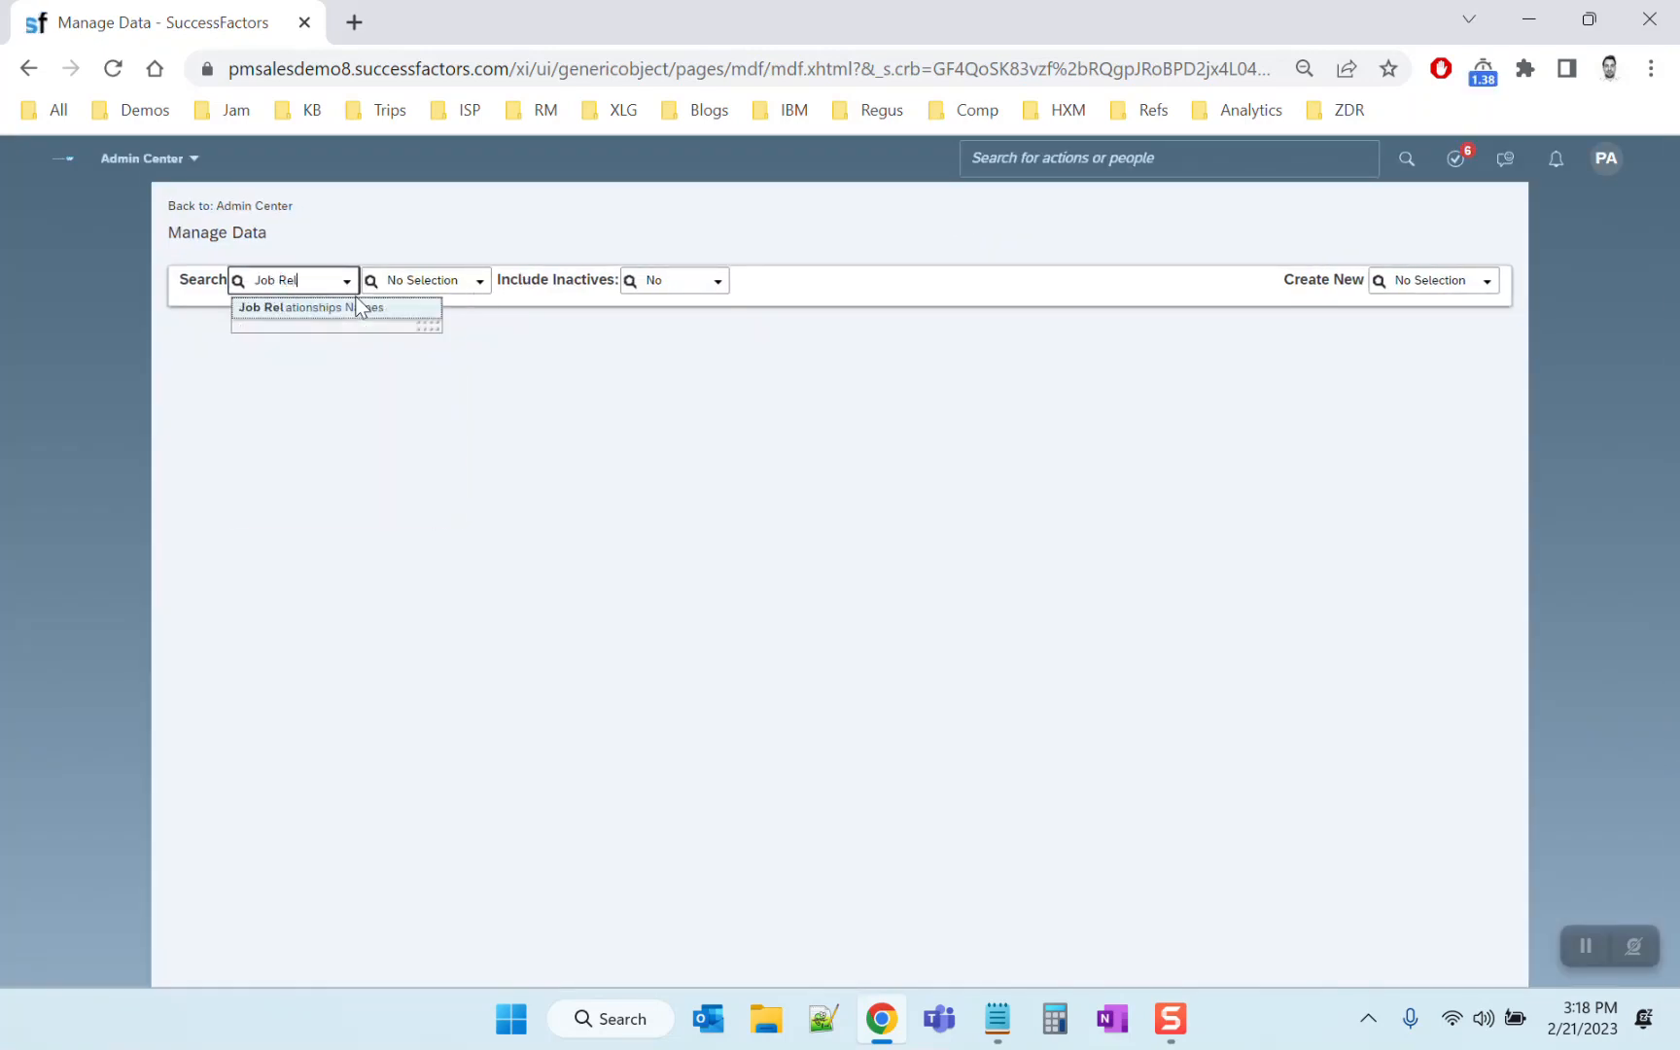
pyautogui.click(359, 307)
pyautogui.click(547, 282)
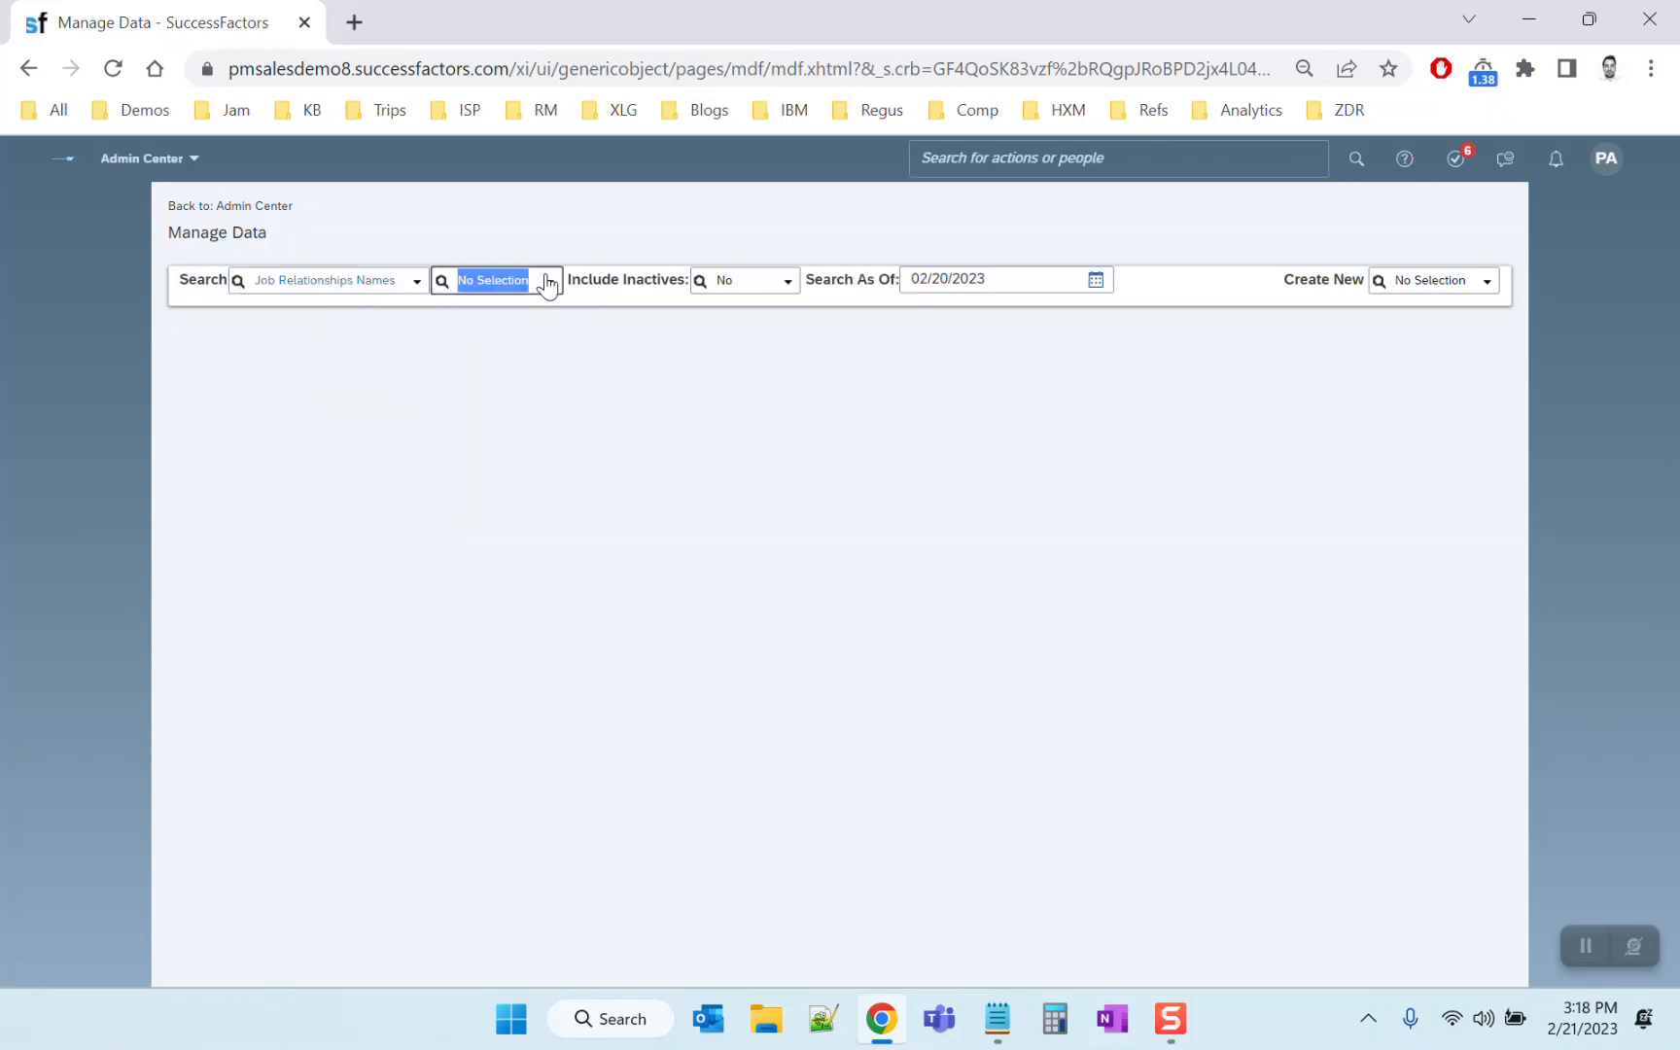
pyautogui.click(533, 309)
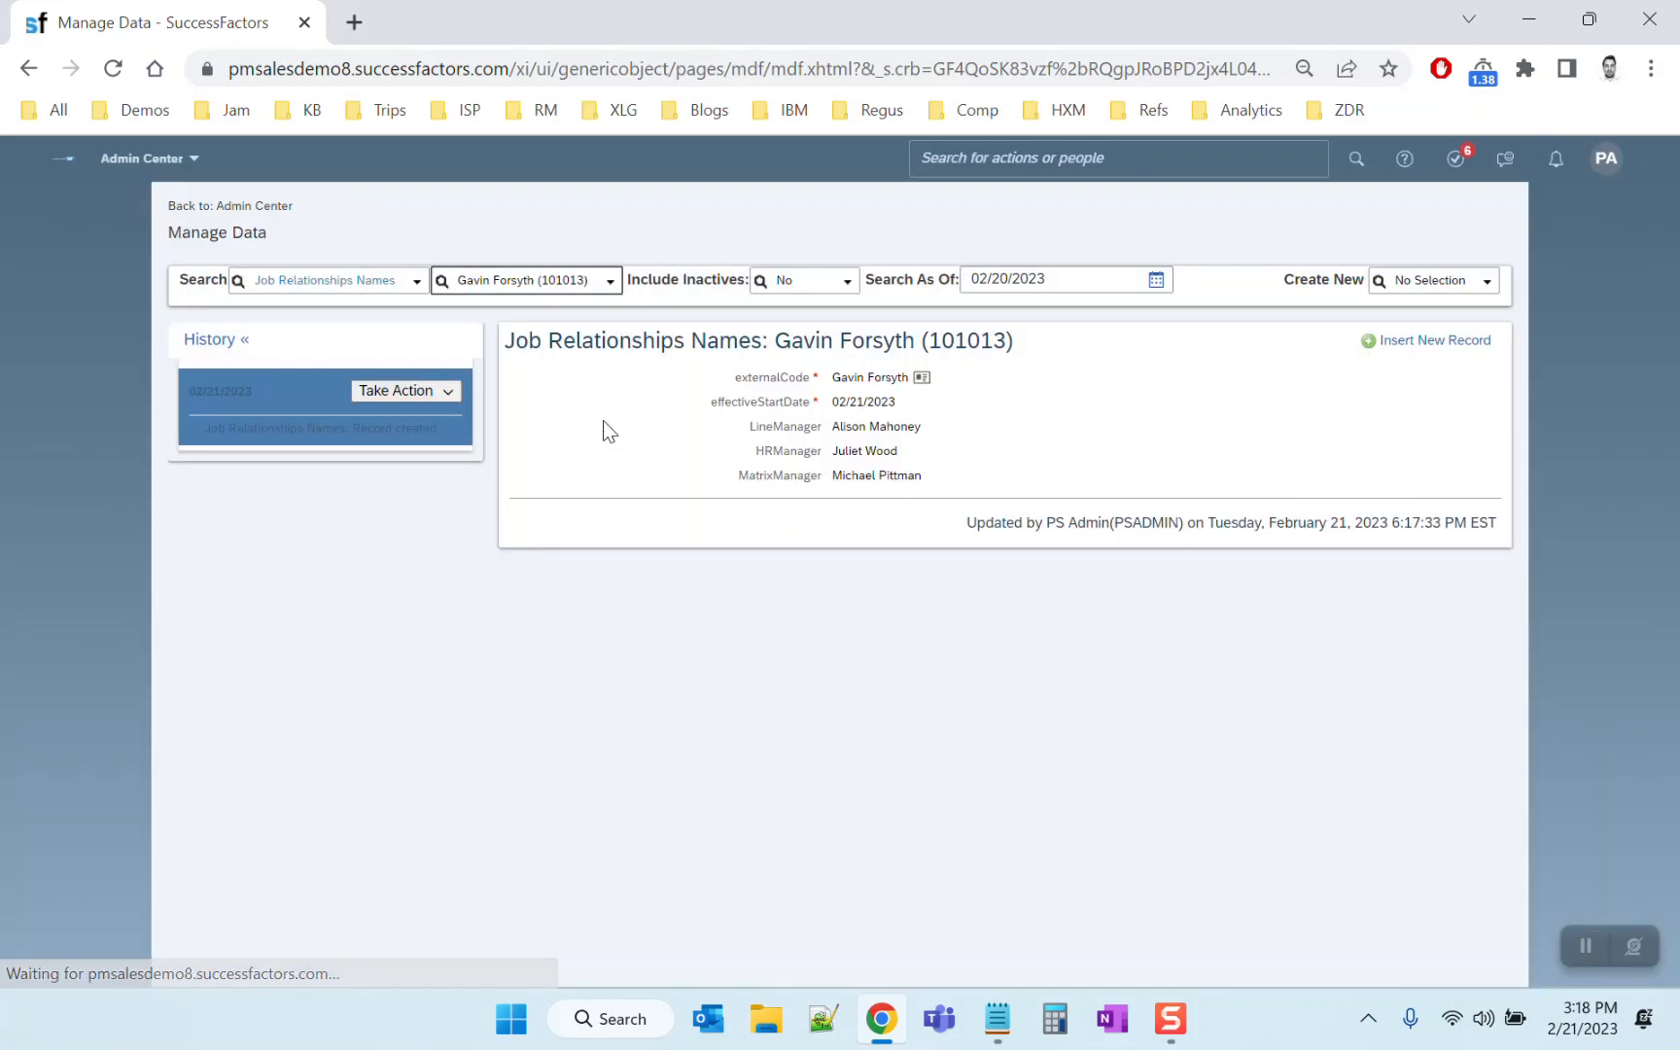
# Insert a Job Relationships Names record for the employee effective 02/04/2023 and save it with the manager fields left empty
pyautogui.click(446, 392)
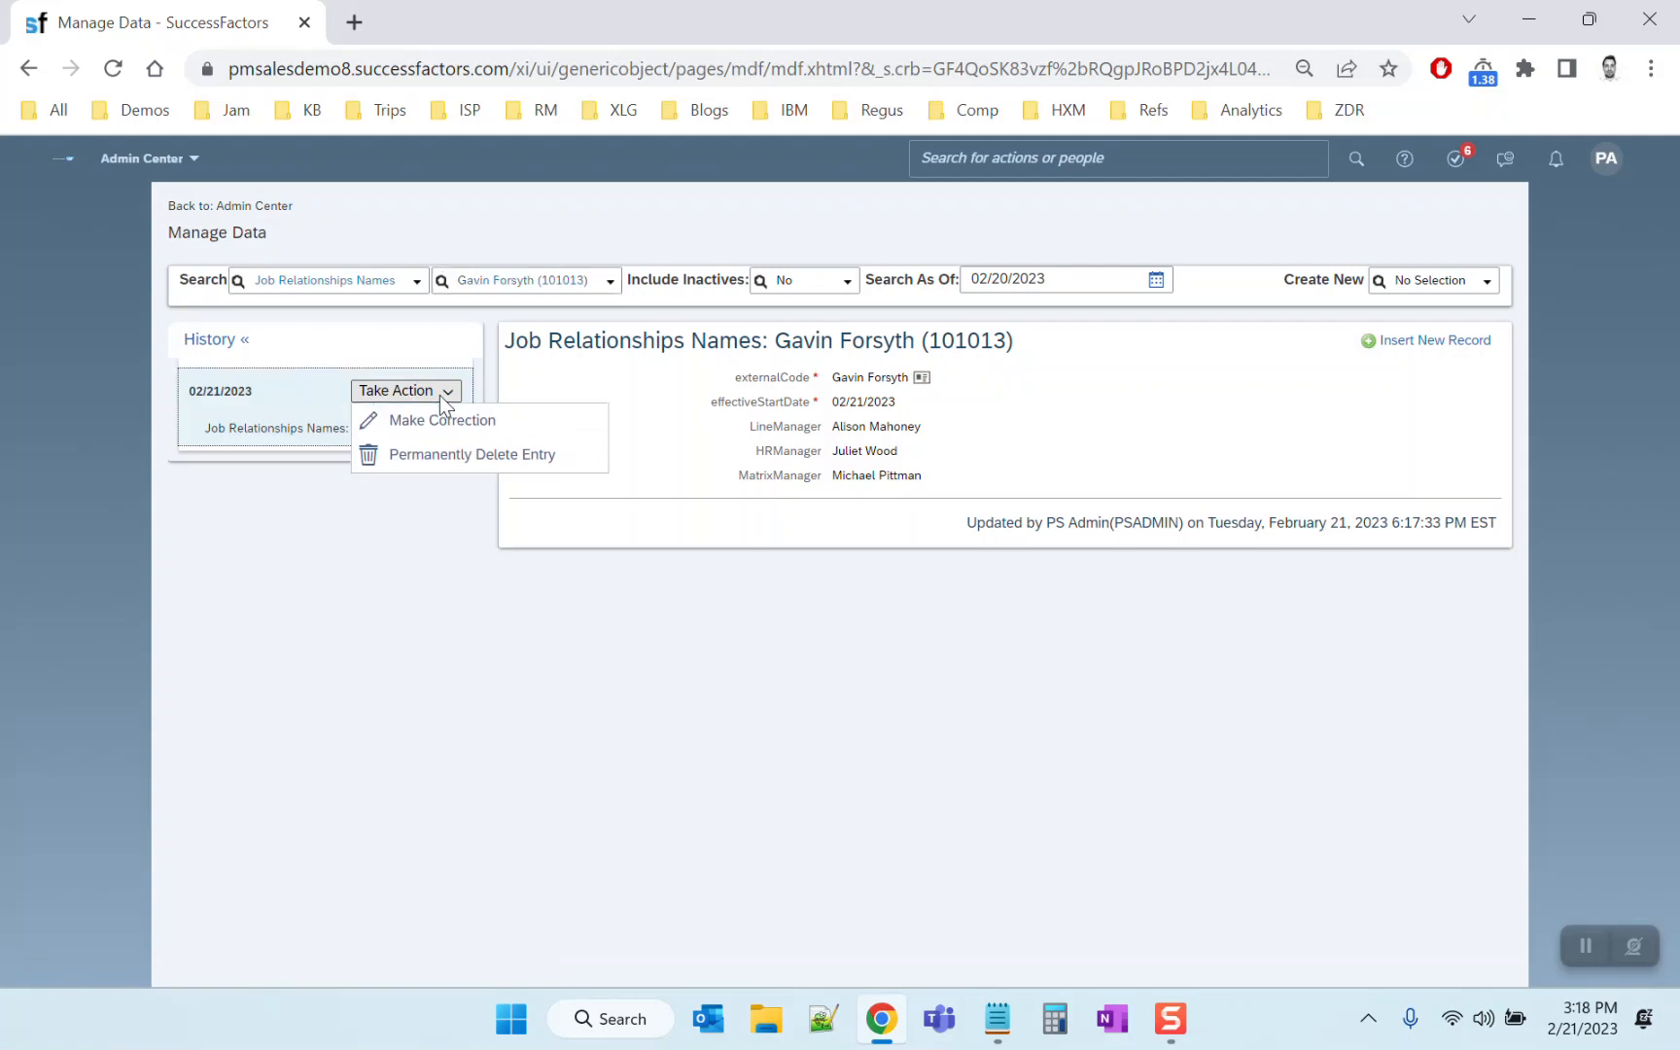
pyautogui.click(1435, 342)
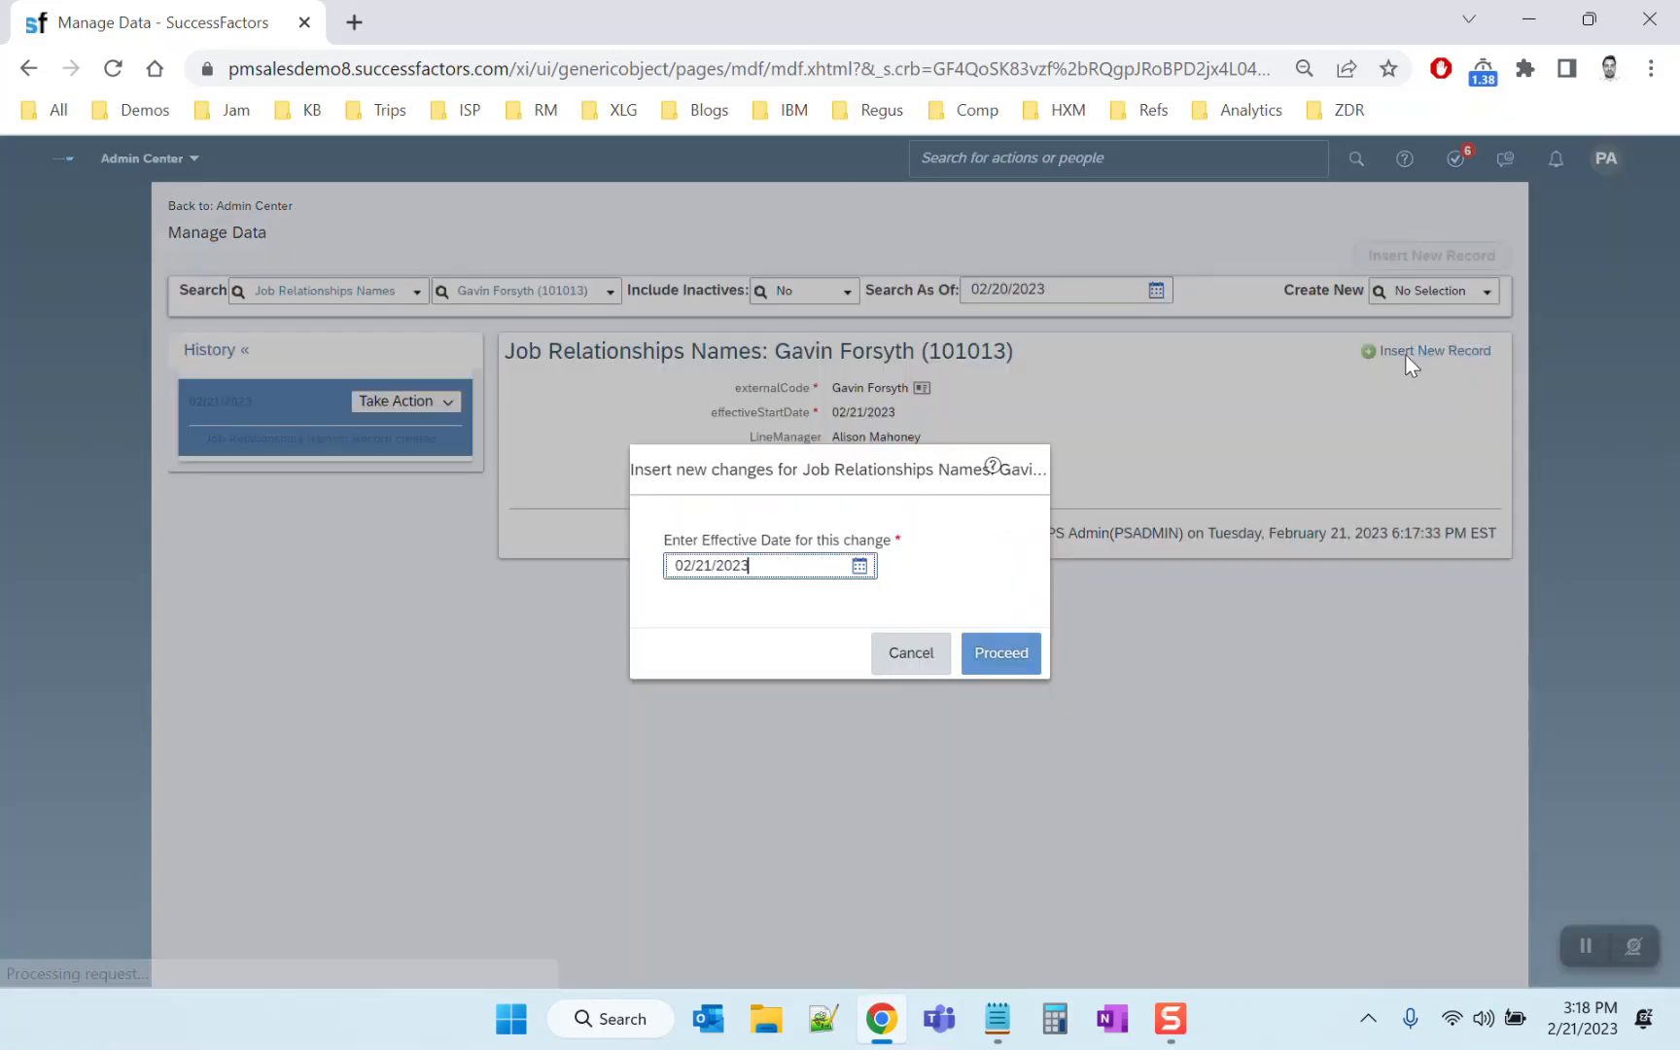
pyautogui.click(859, 567)
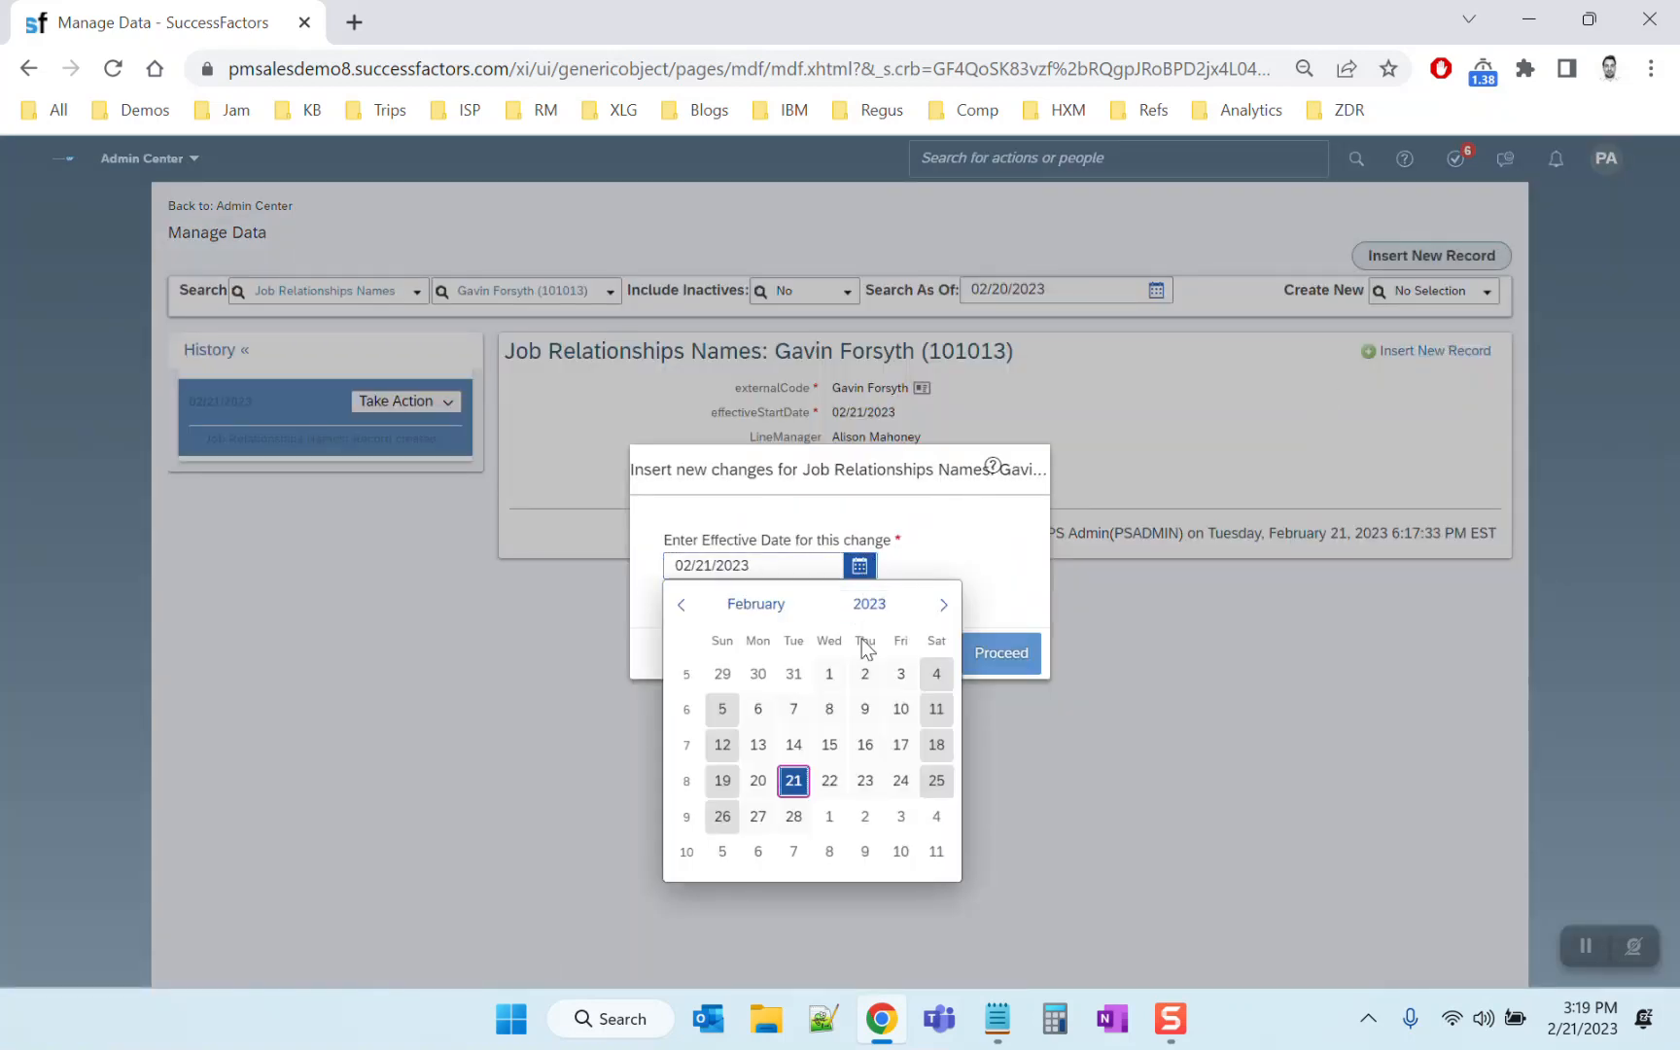
pyautogui.click(935, 675)
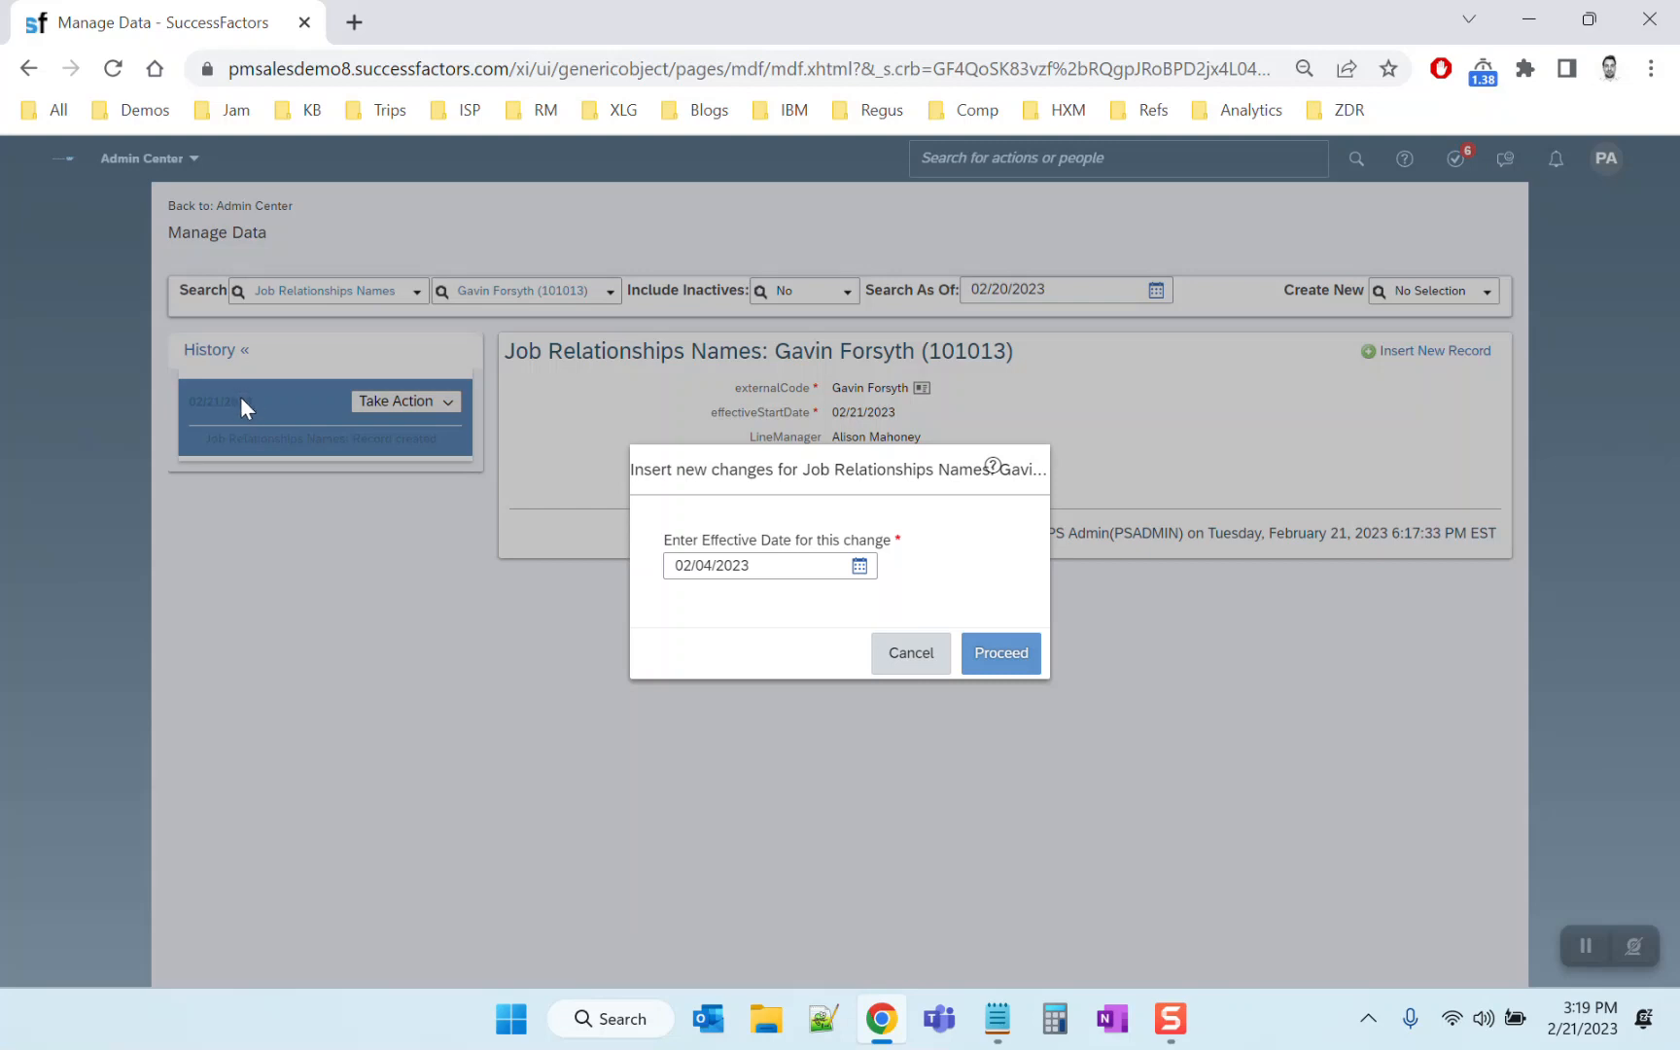
pyautogui.moveTo(663, 541); pyautogui.dragTo(938, 543)
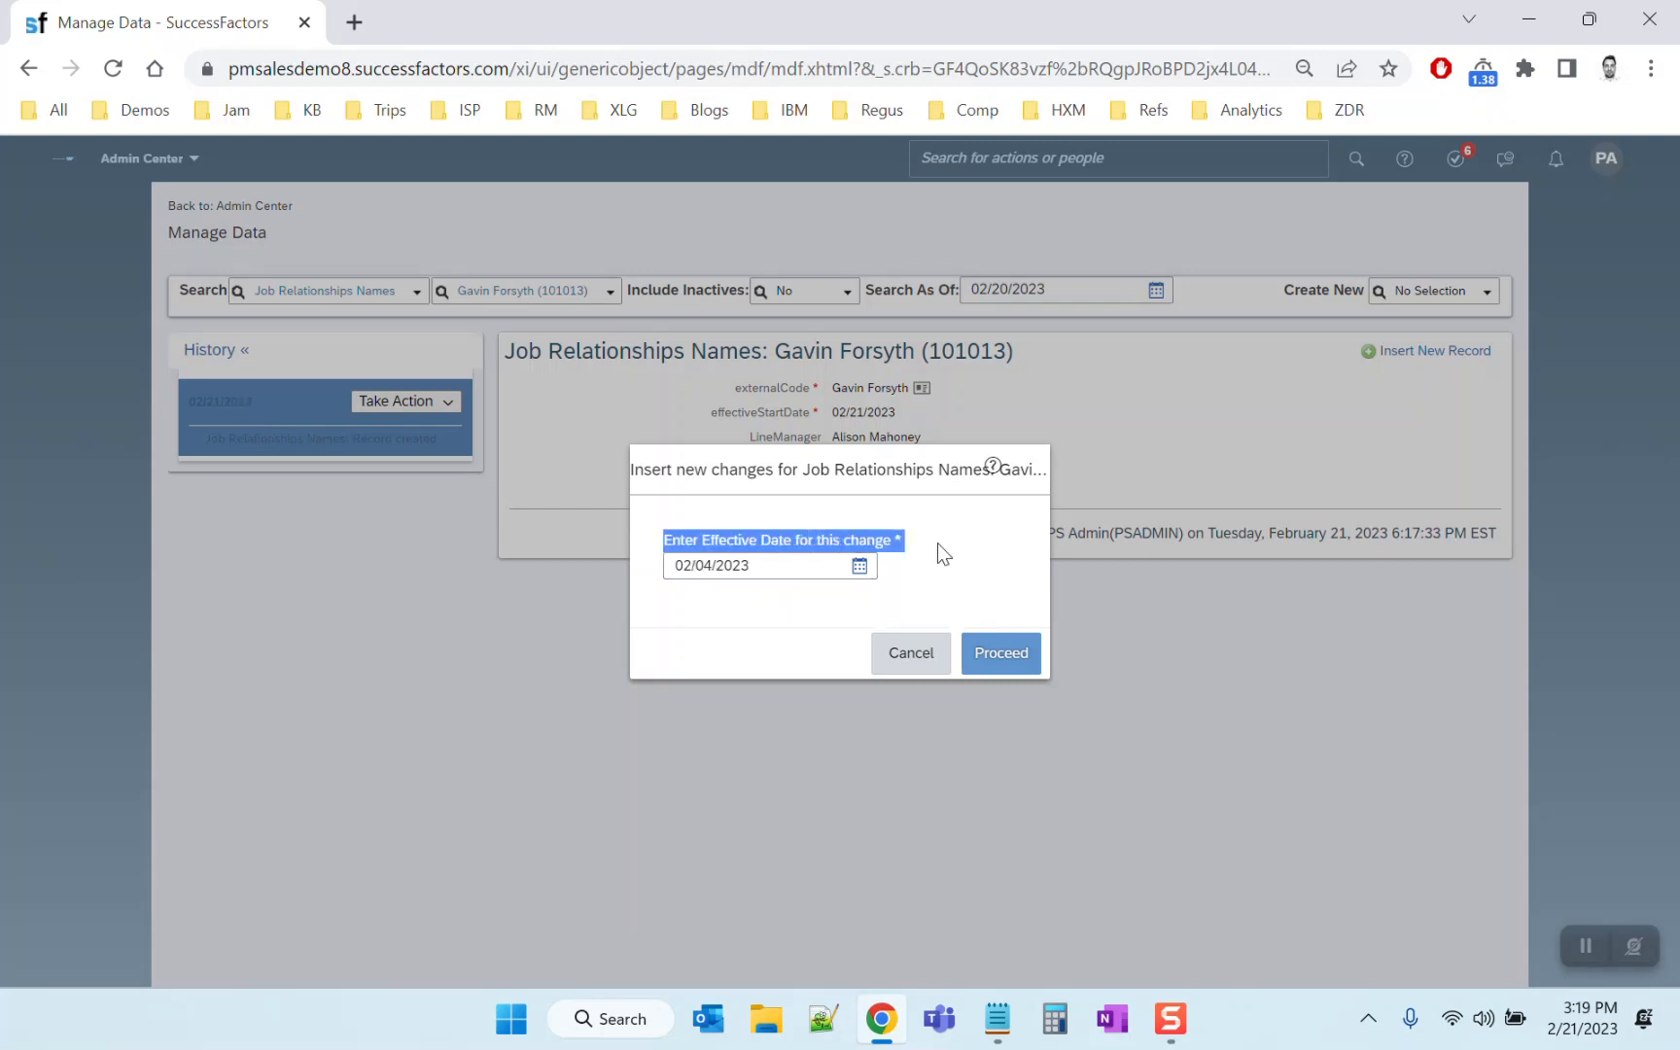
pyautogui.click(1018, 657)
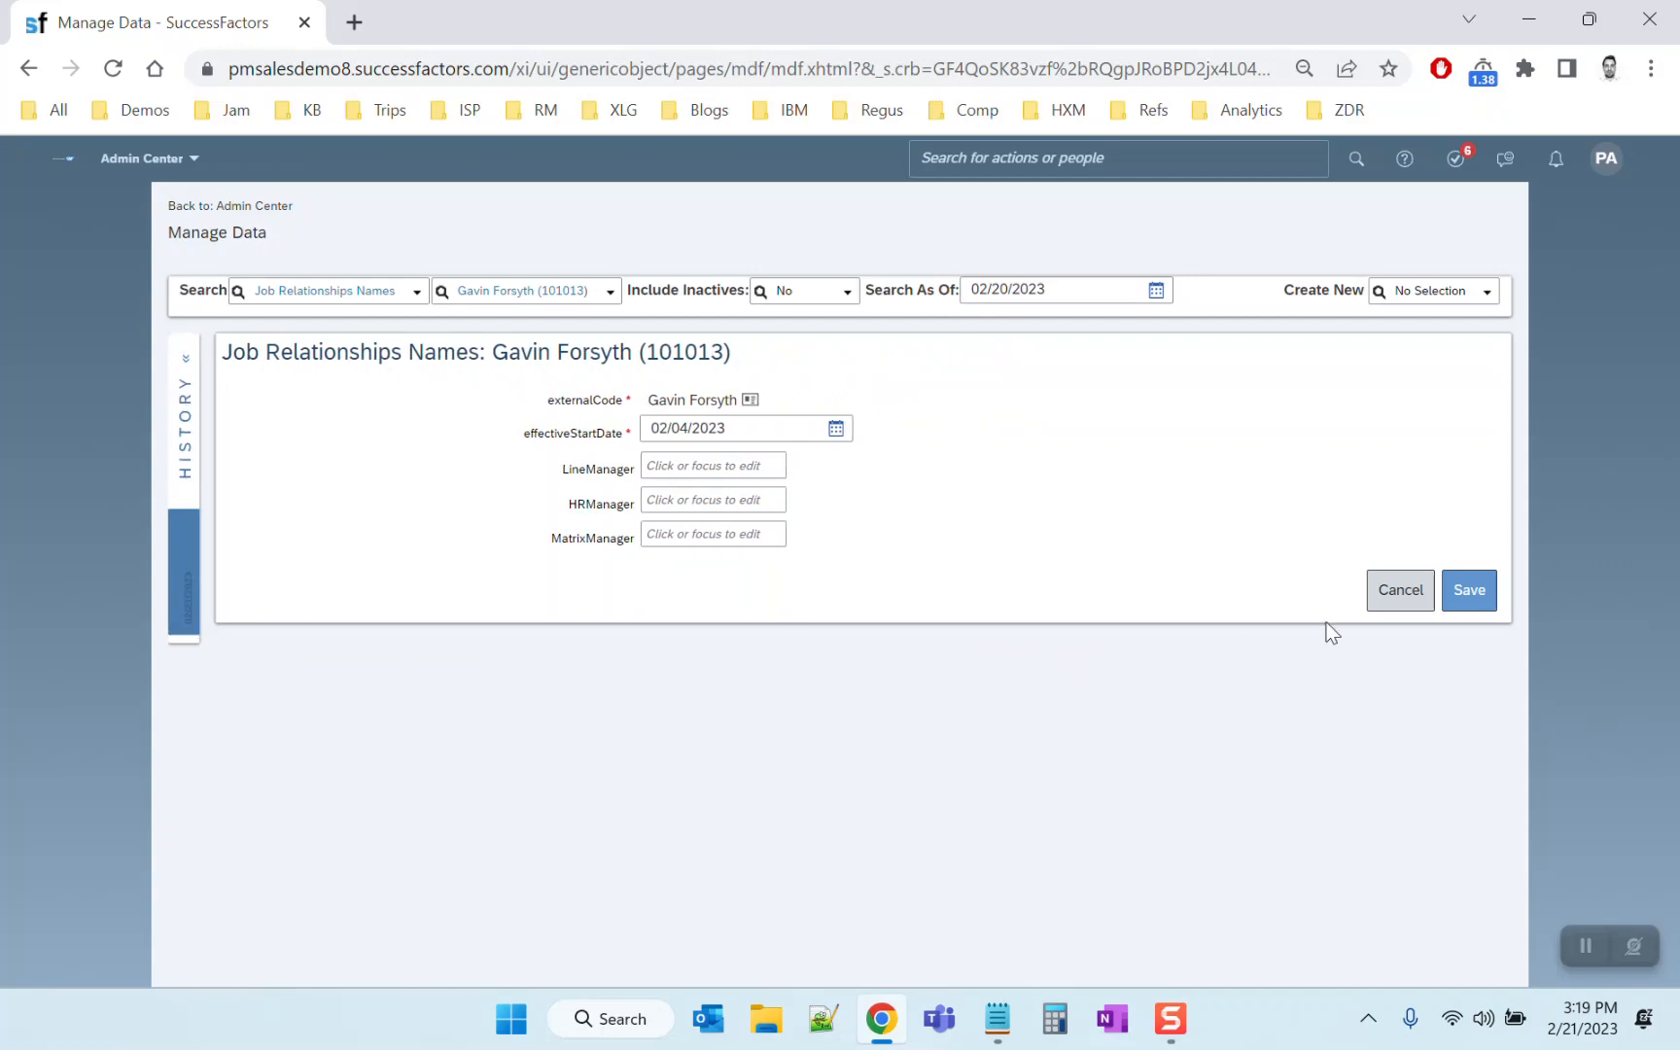
pyautogui.click(1464, 593)
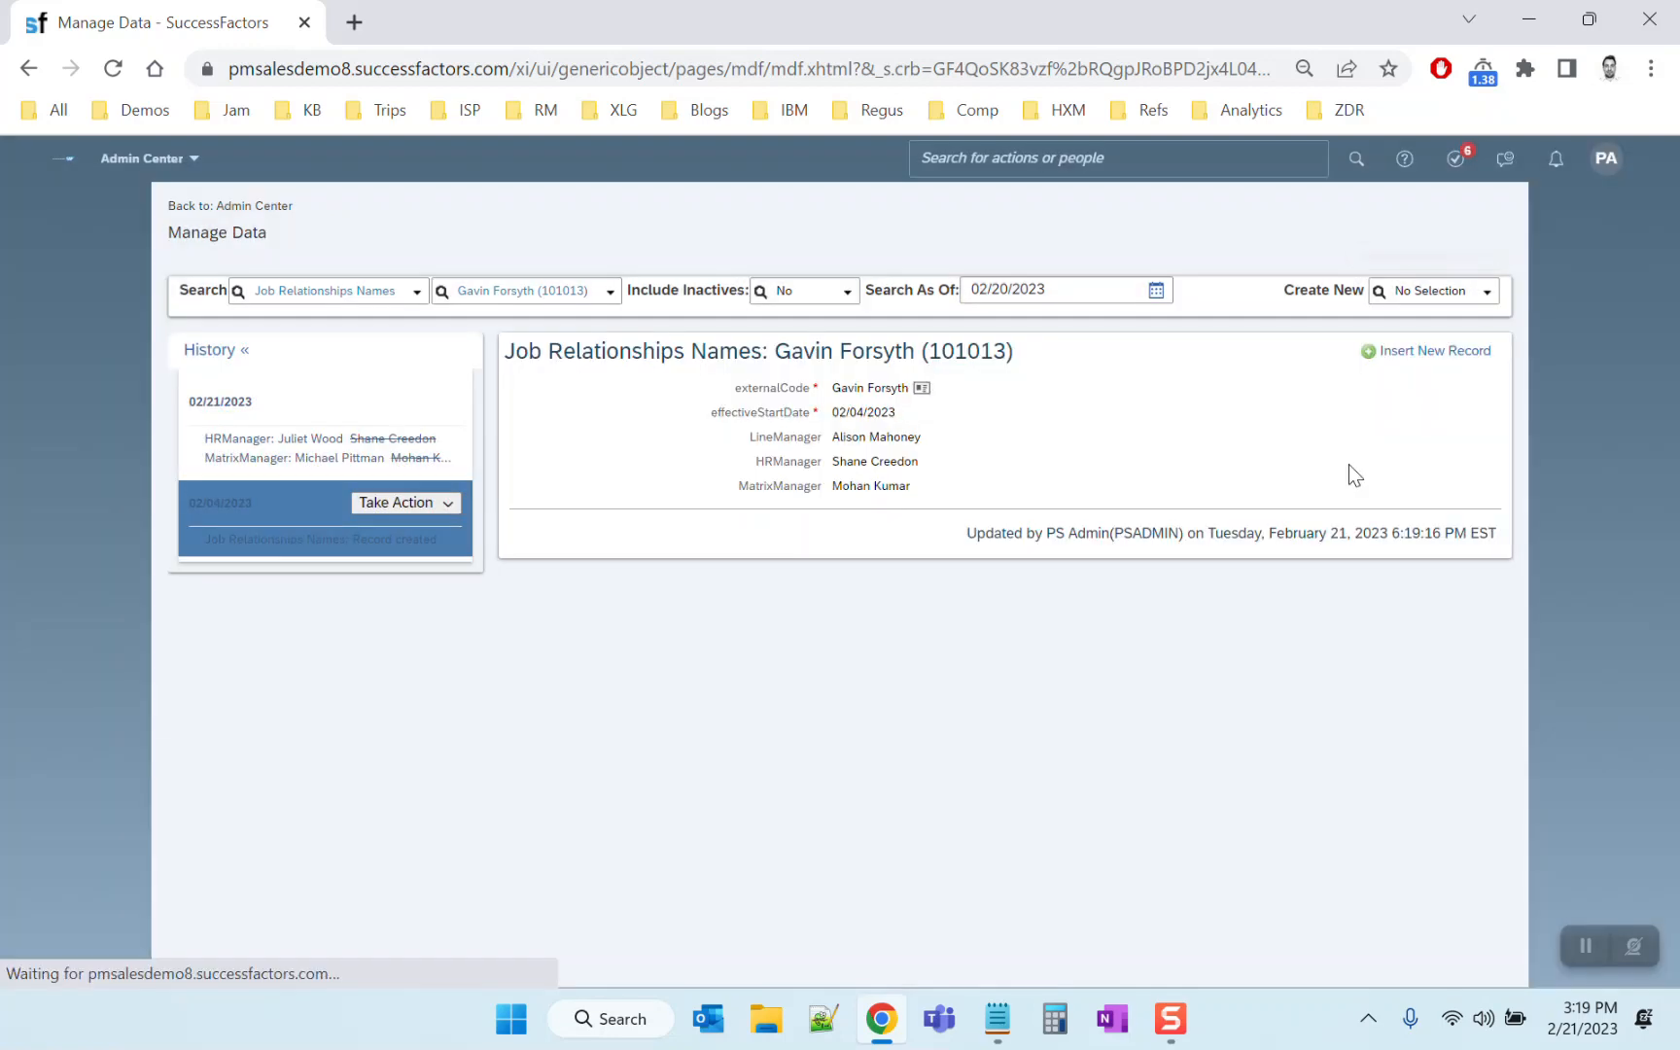
# Compare the HR and matrix manager names in the 02/04/2023 record with the 02/21/2023 history entry
pyautogui.moveTo(834, 461); pyautogui.dragTo(945, 473)
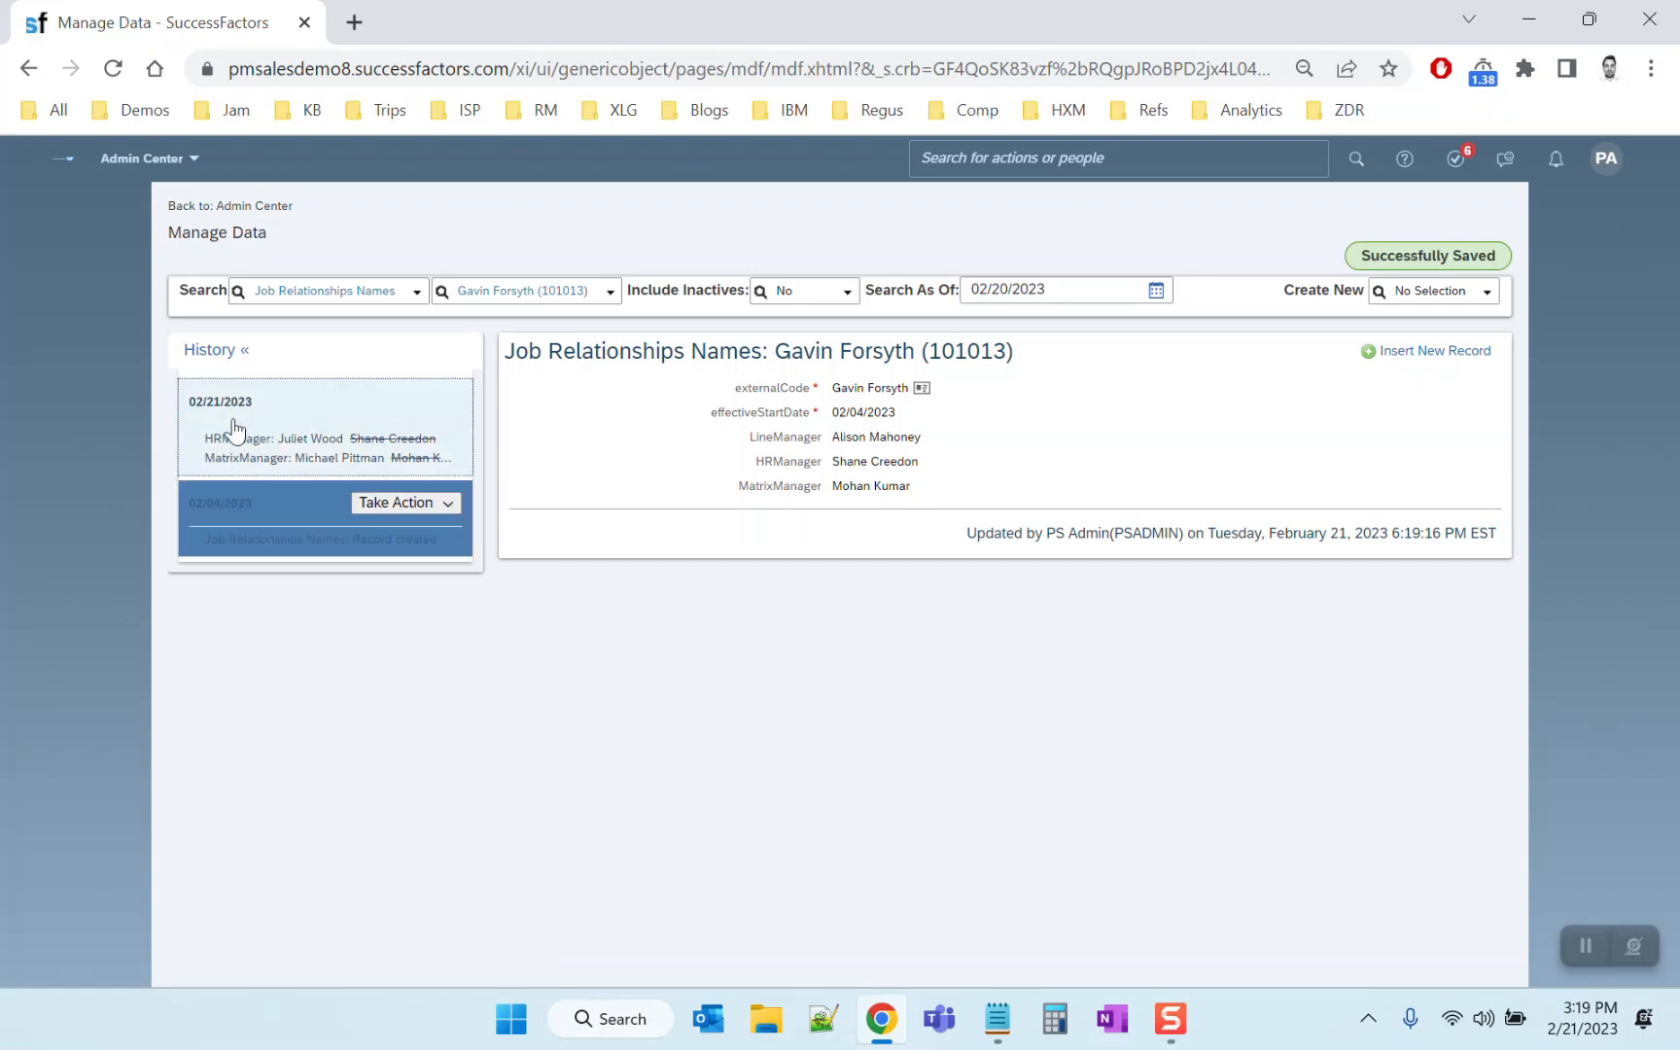
pyautogui.click(253, 529)
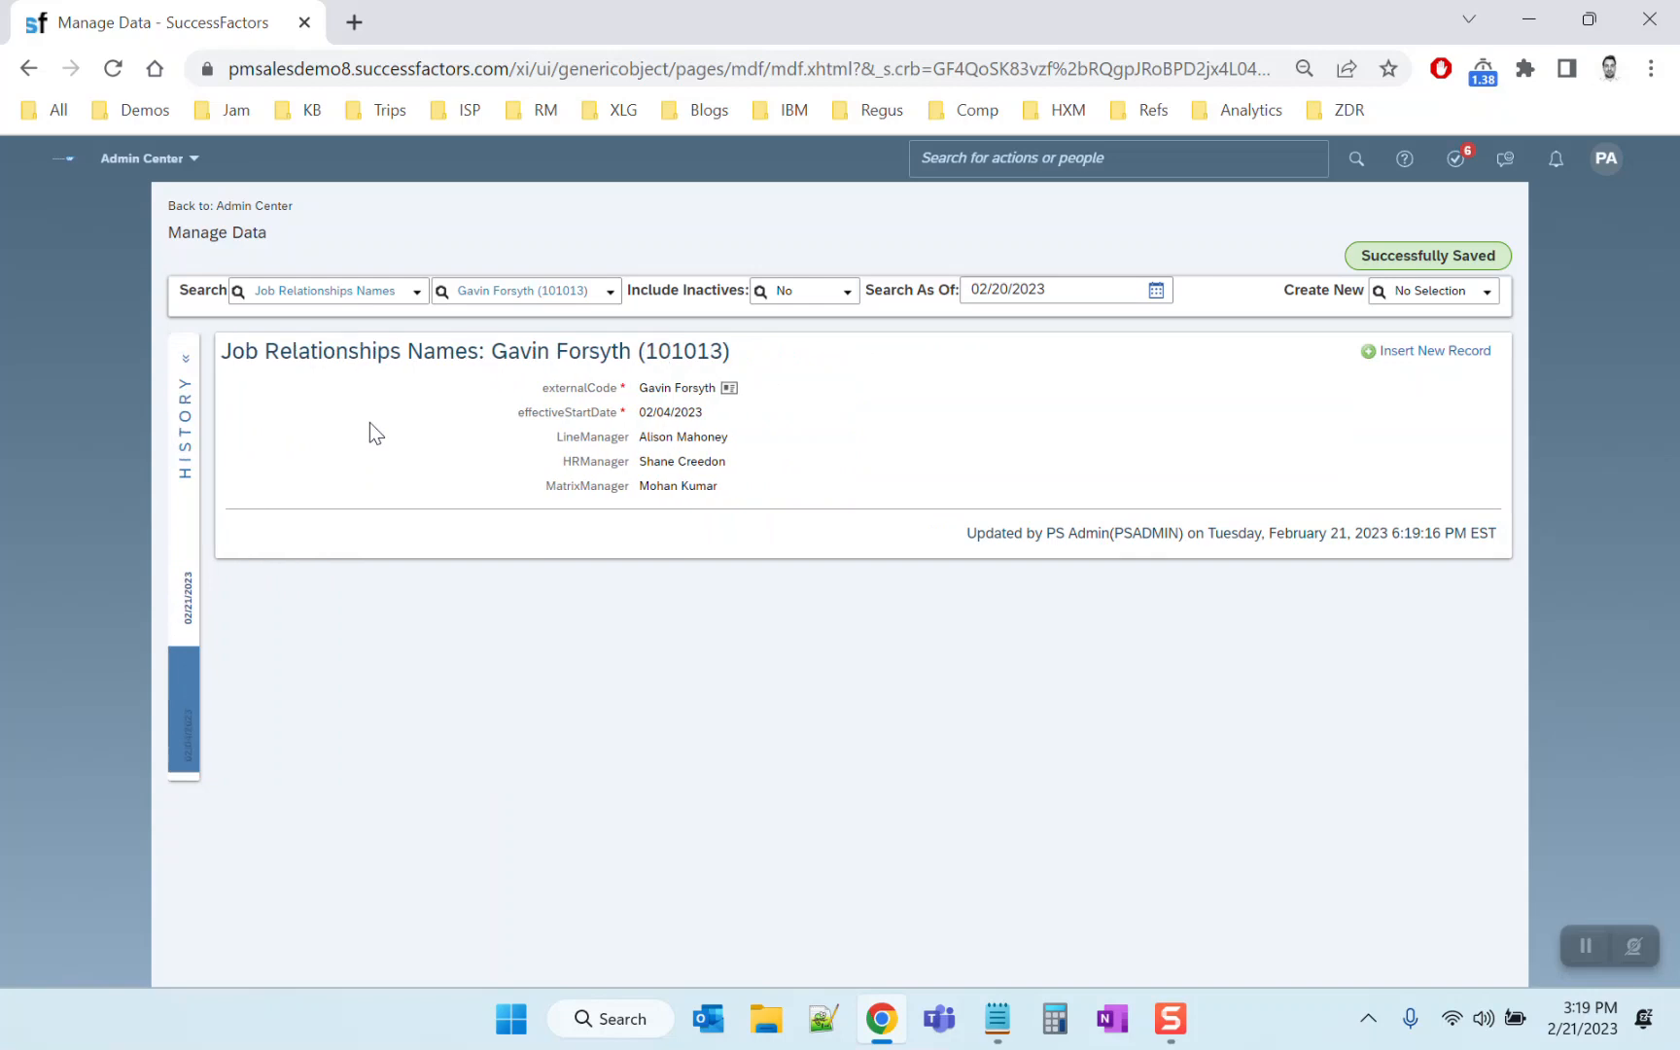
pyautogui.moveTo(185, 455)
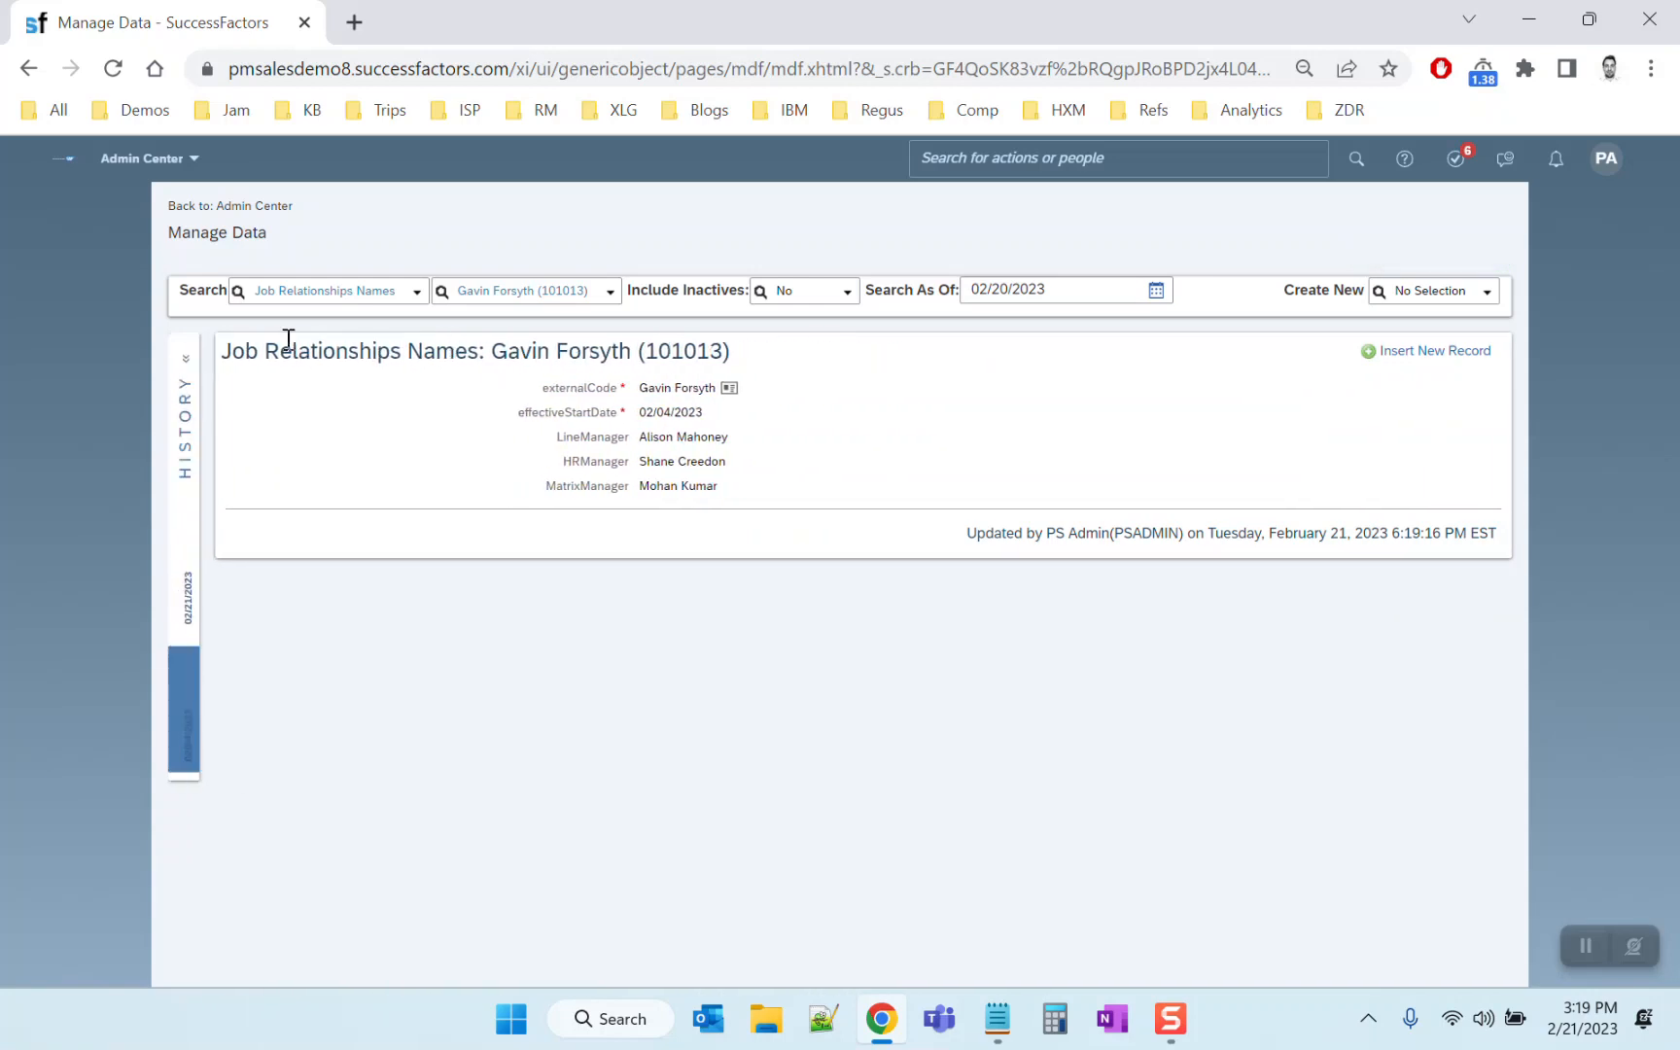
pyautogui.click(185, 399)
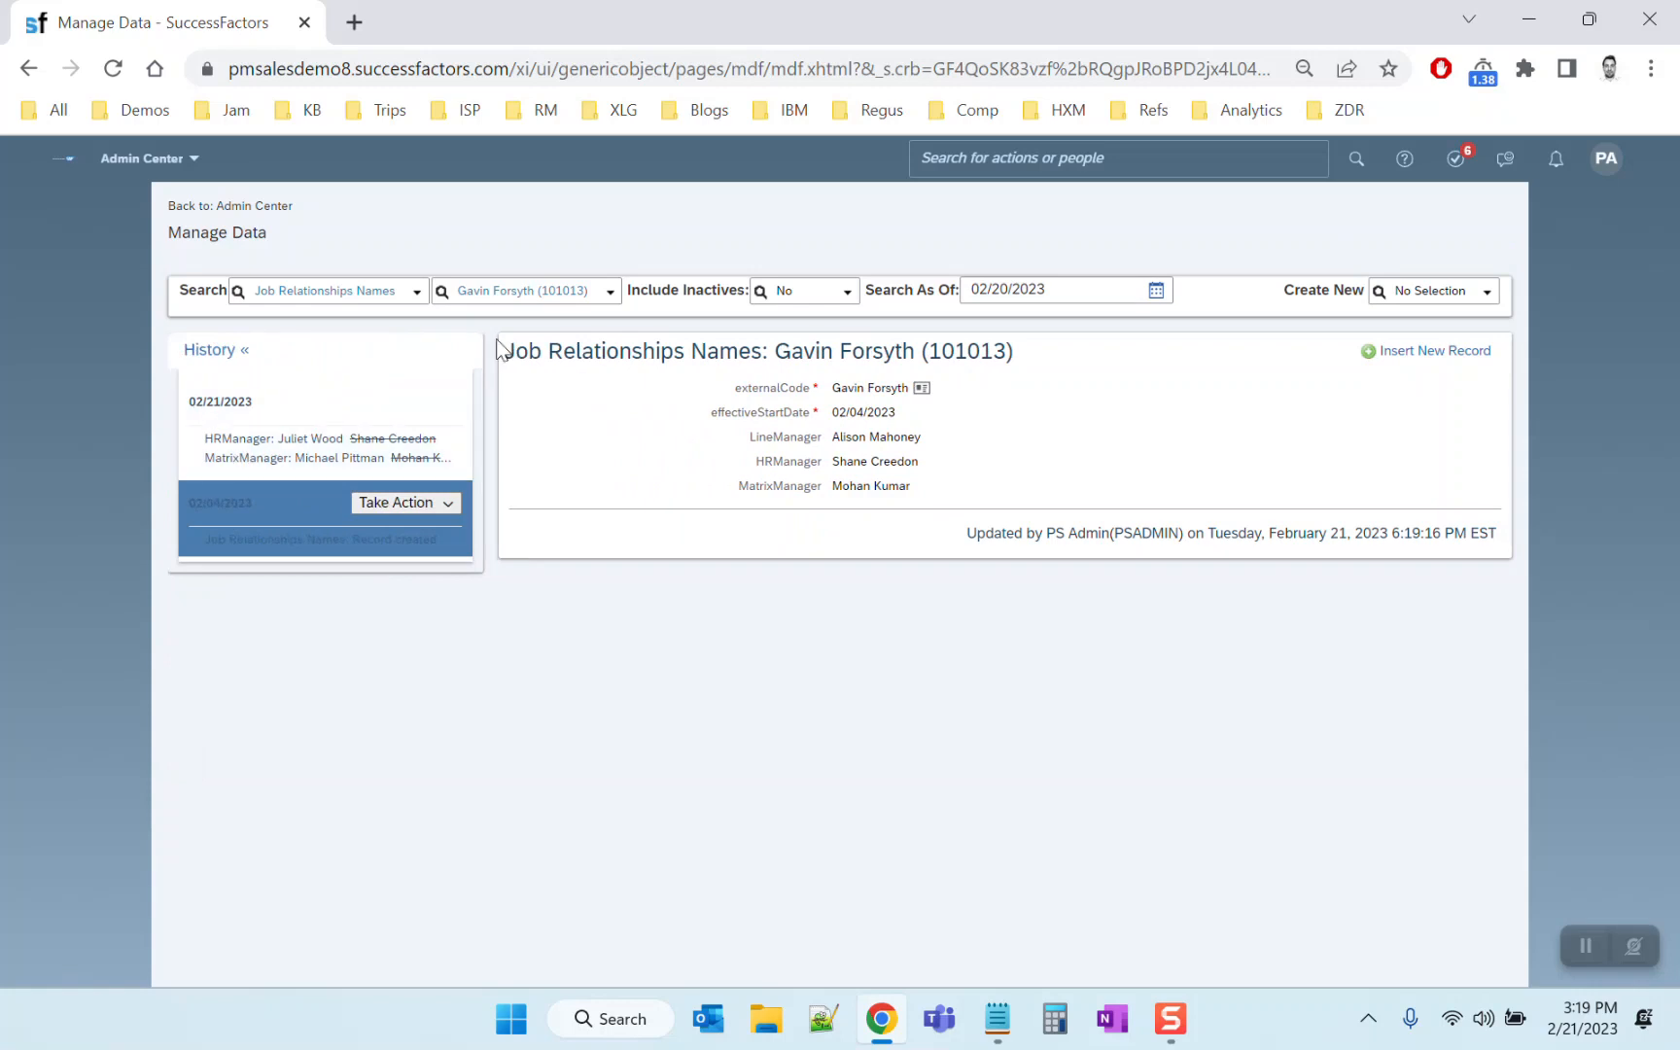
# Search for "integration center" and open the list of own integrations there
pyautogui.click(998, 158)
pyautogui.write('integration center')
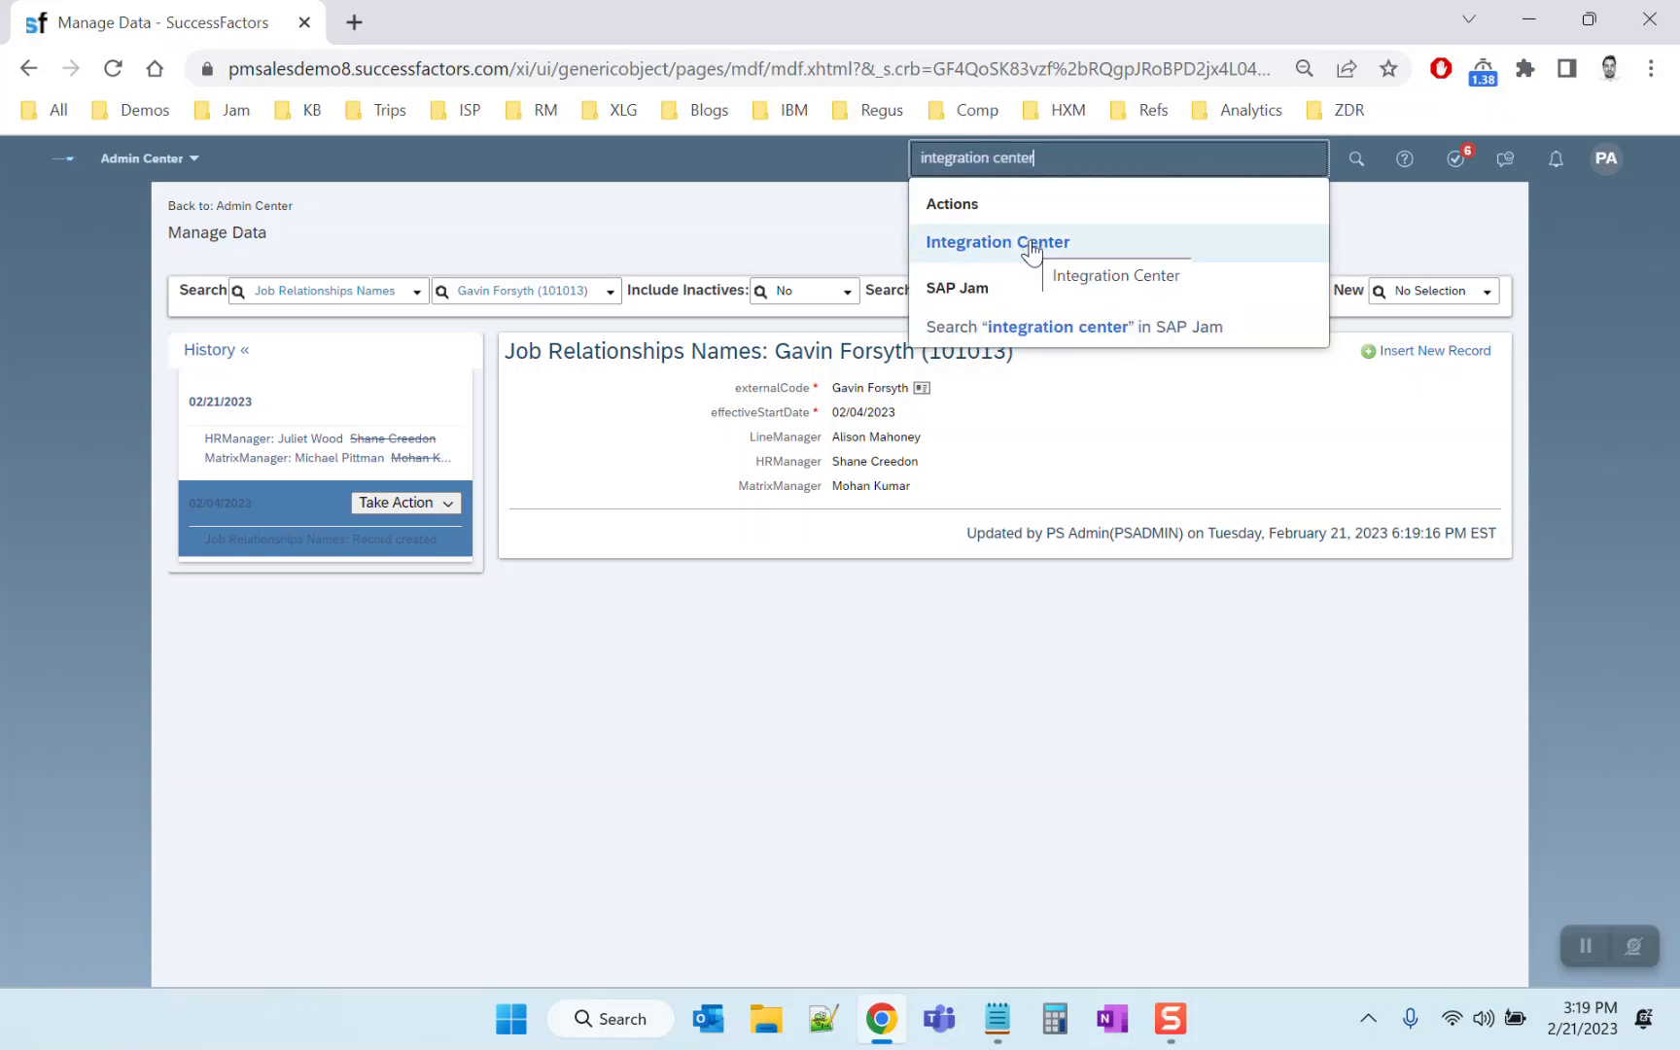
pyautogui.click(1031, 249)
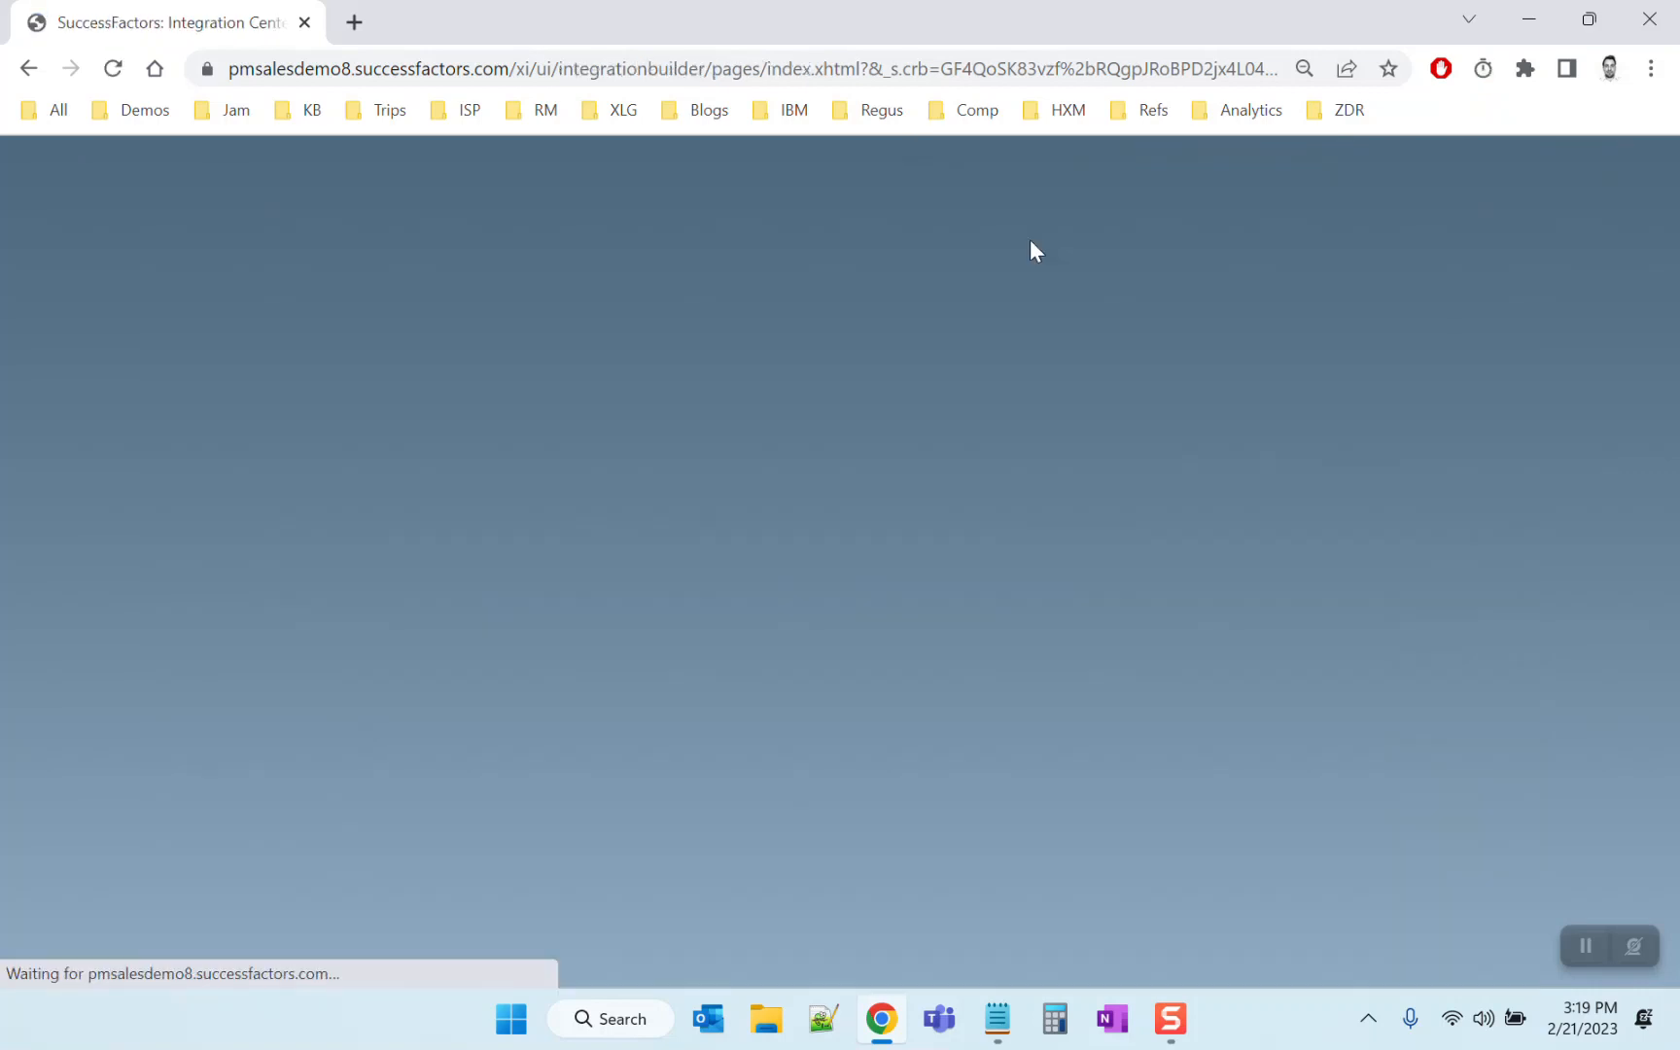
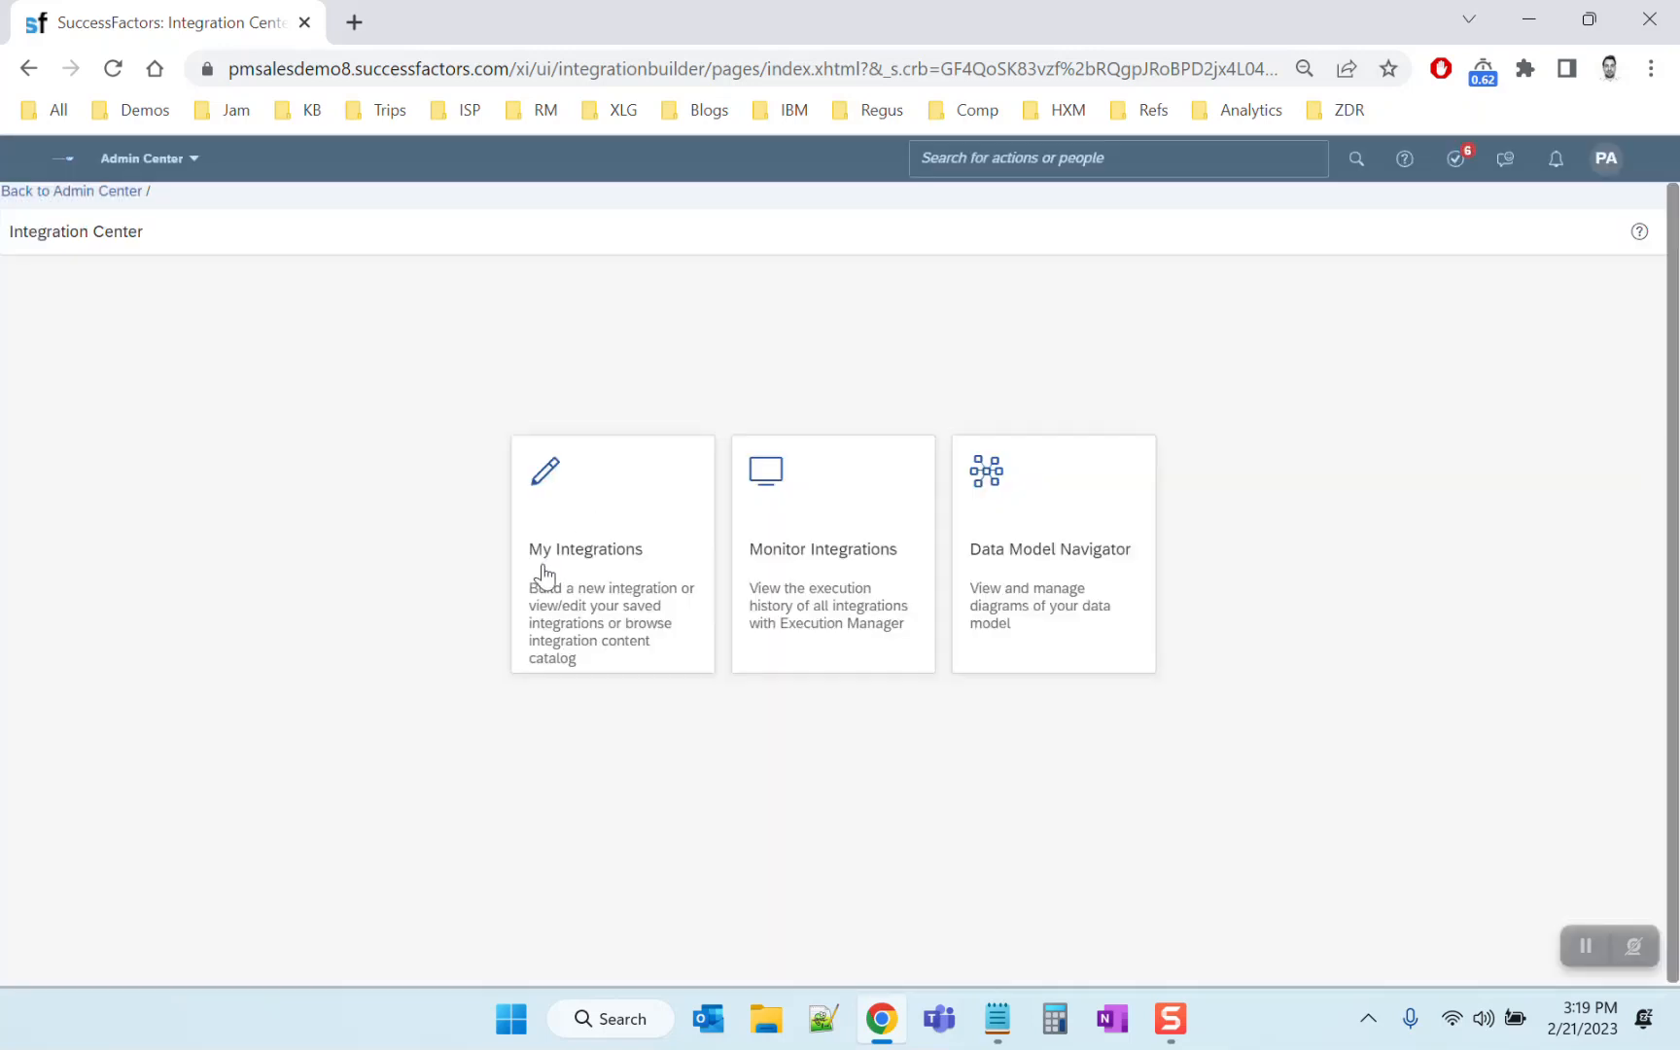
pyautogui.click(545, 576)
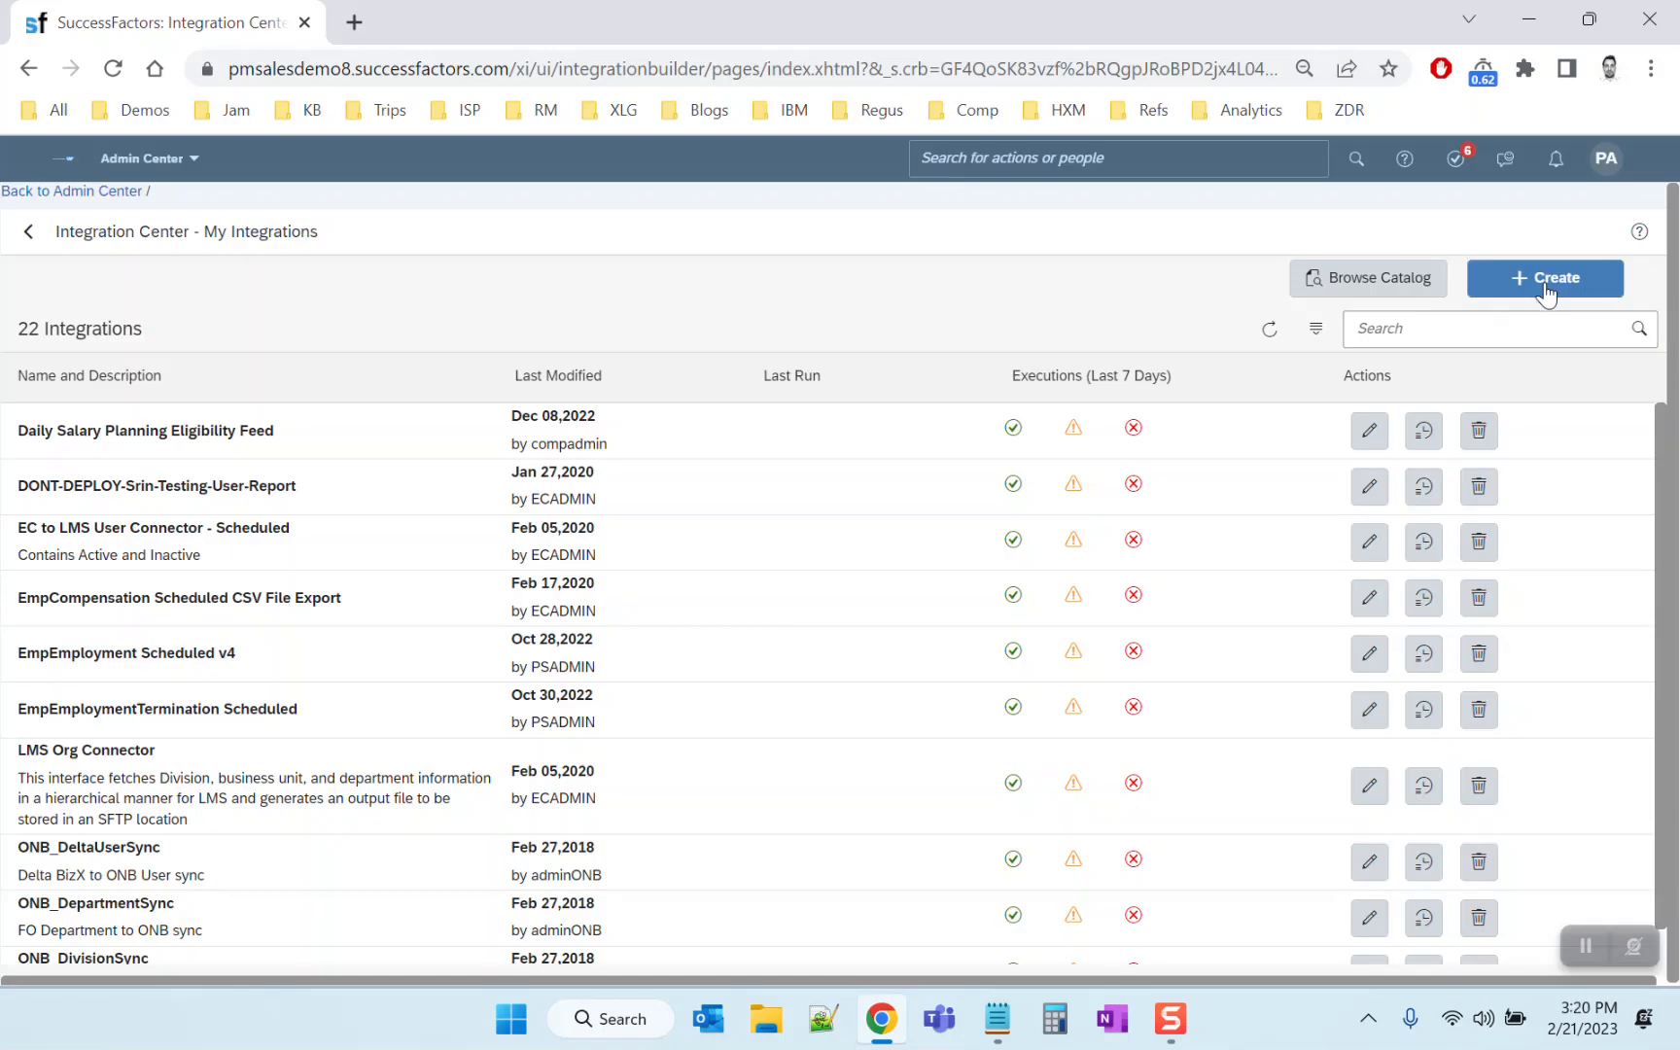
# Create a new integration with a Scheduled trigger, SuccessFactors as source and destination, and OData v2 format
pyautogui.click(1546, 285)
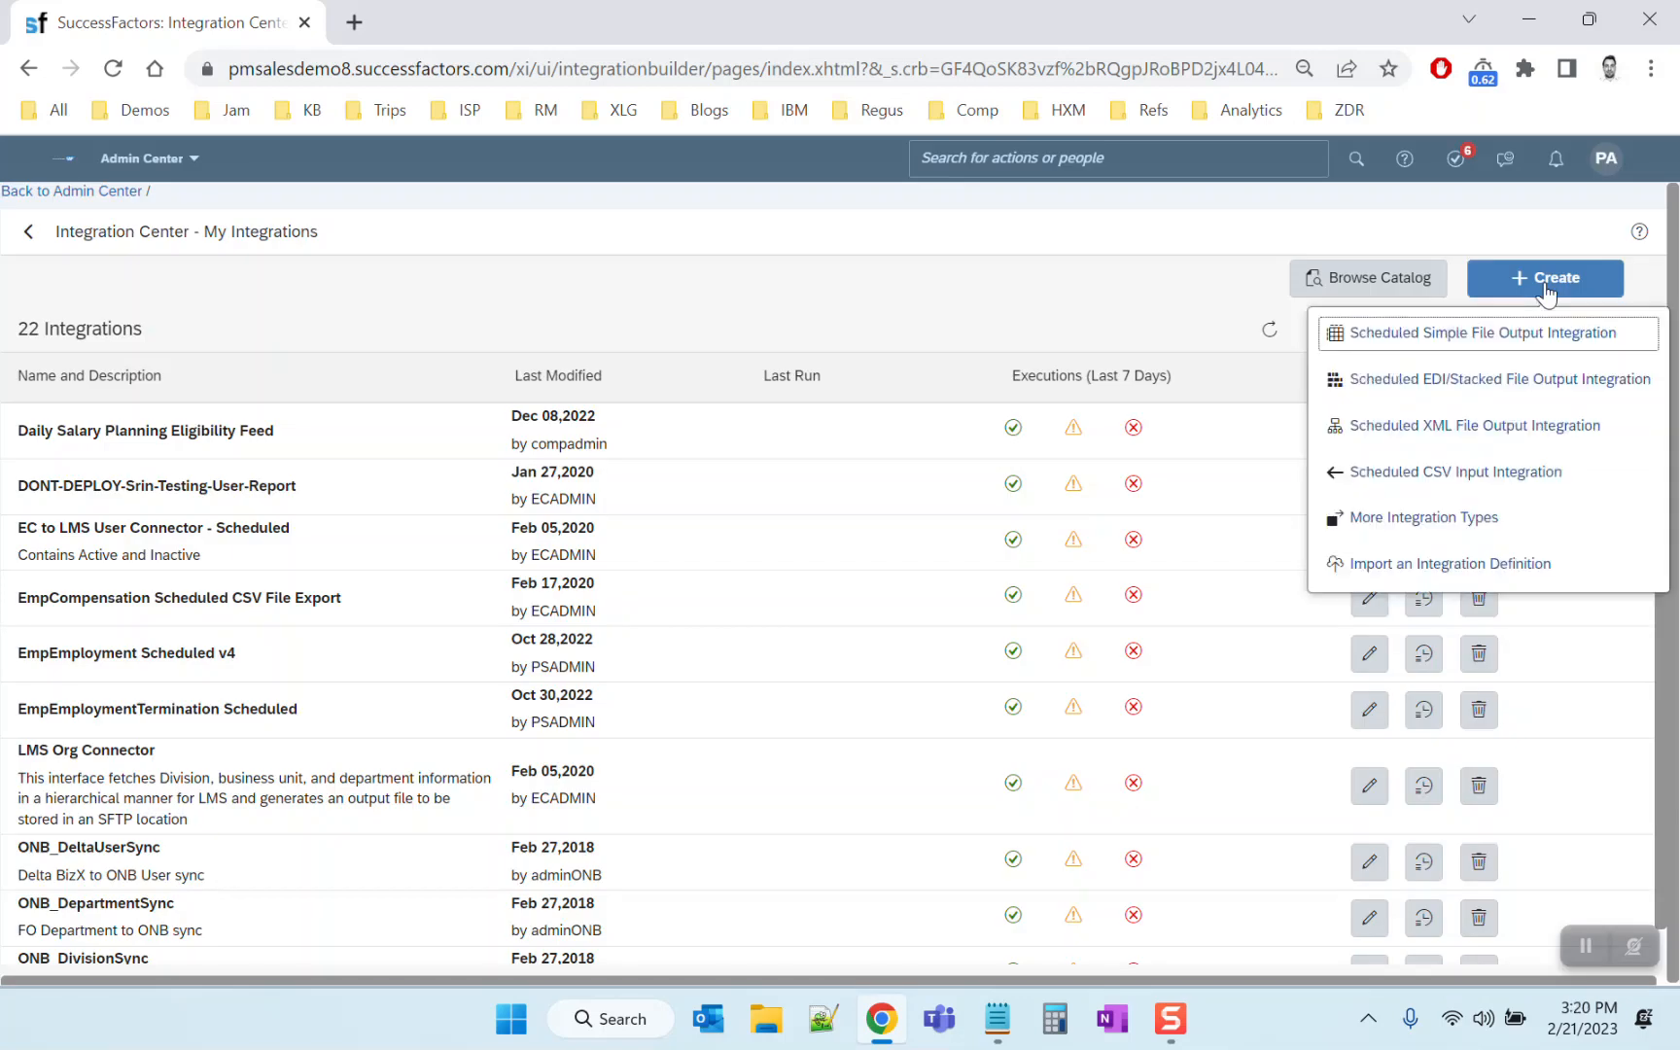
pyautogui.click(1424, 517)
pyautogui.click(866, 424)
pyautogui.click(508, 639)
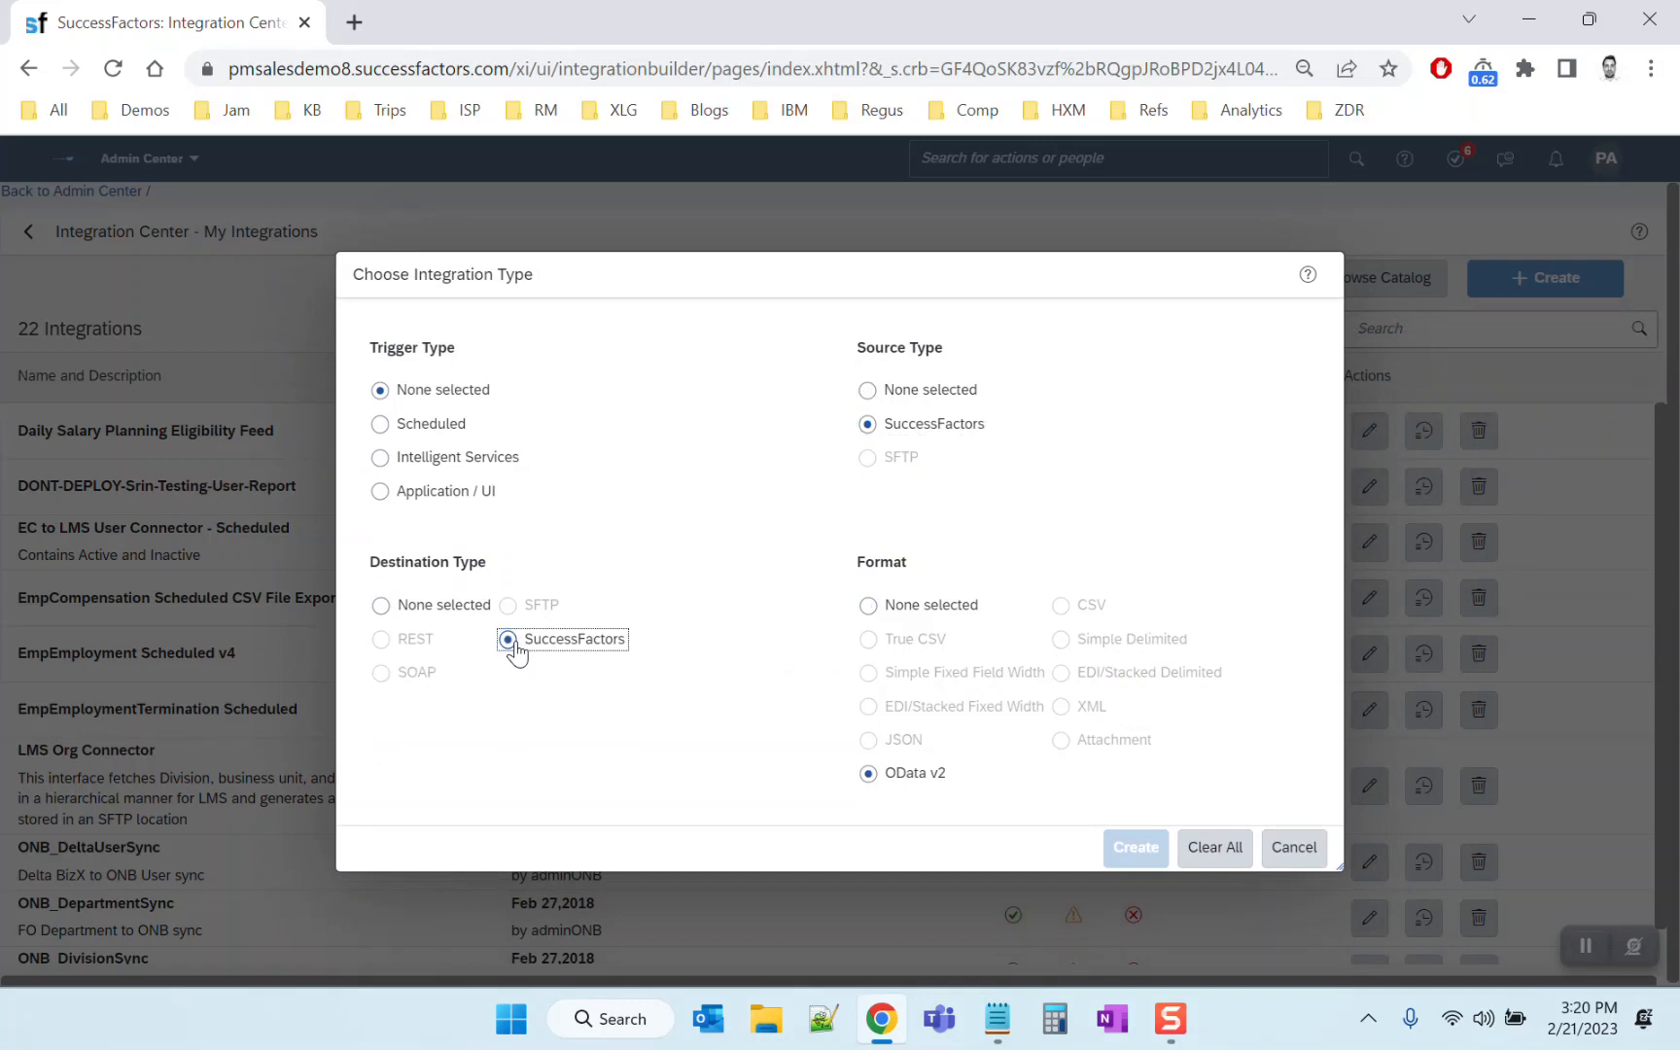
pyautogui.click(381, 424)
pyautogui.click(1131, 846)
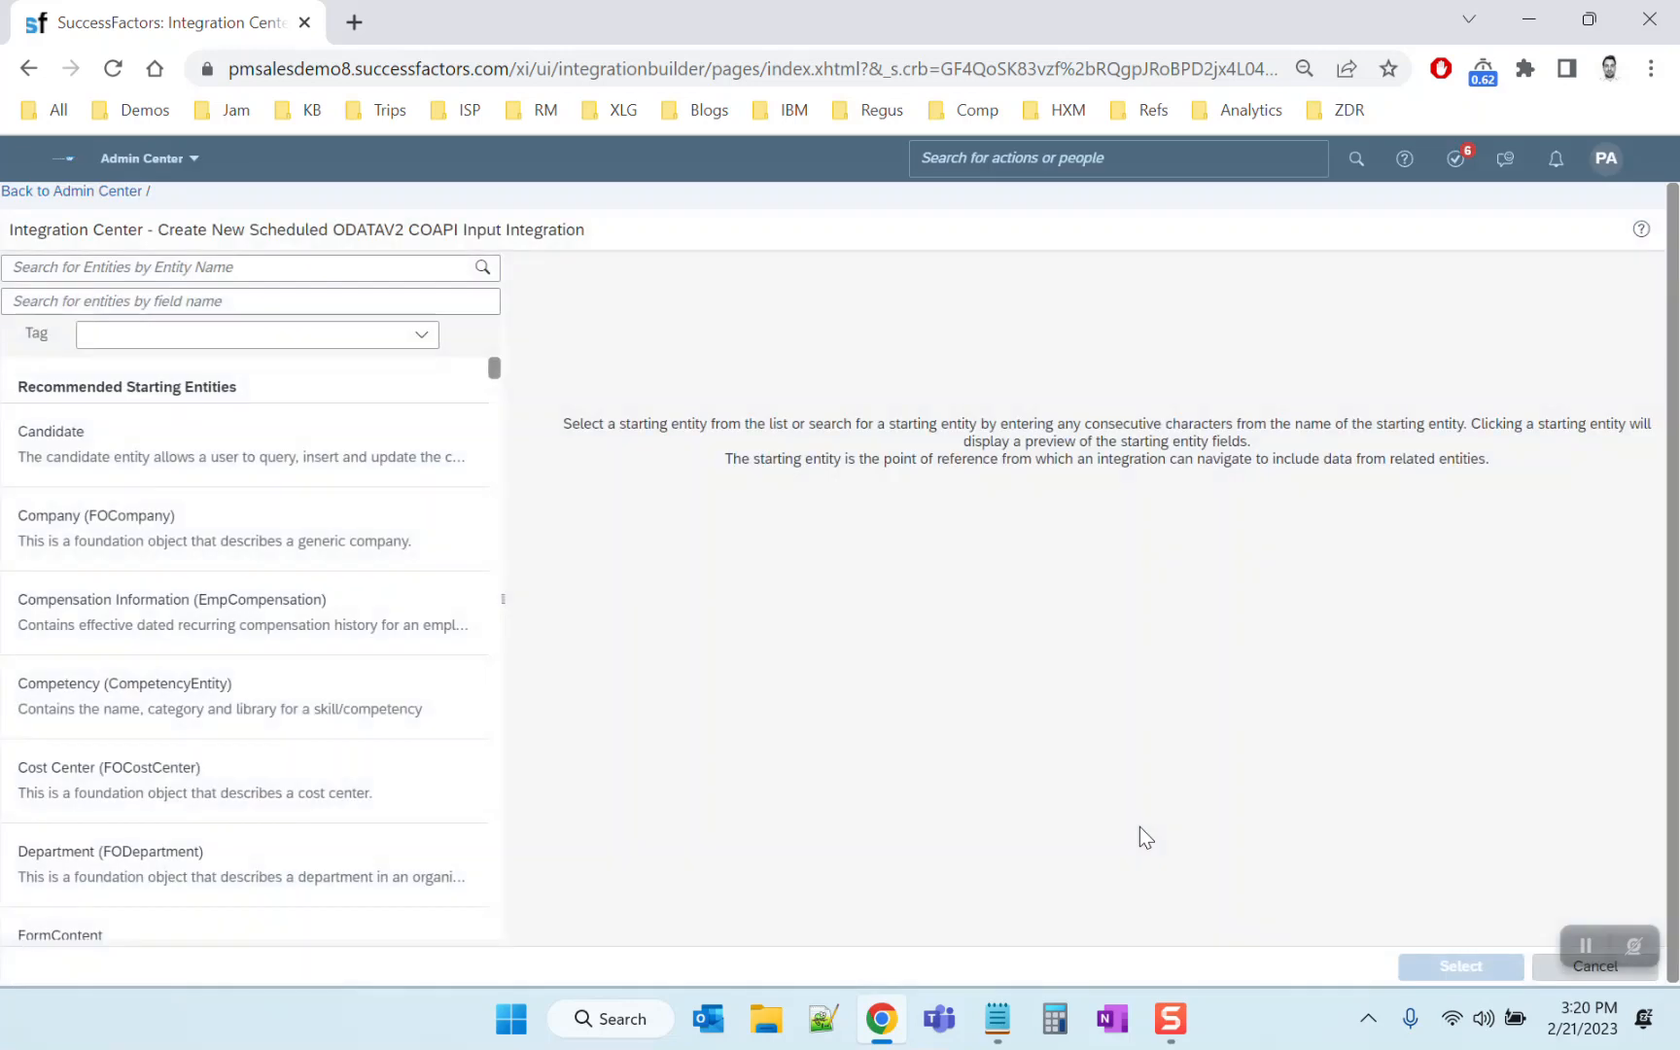
# Search the entities for "Job Info" and choose Job Information (EmpJob) as the starting entity
pyautogui.click(180, 273)
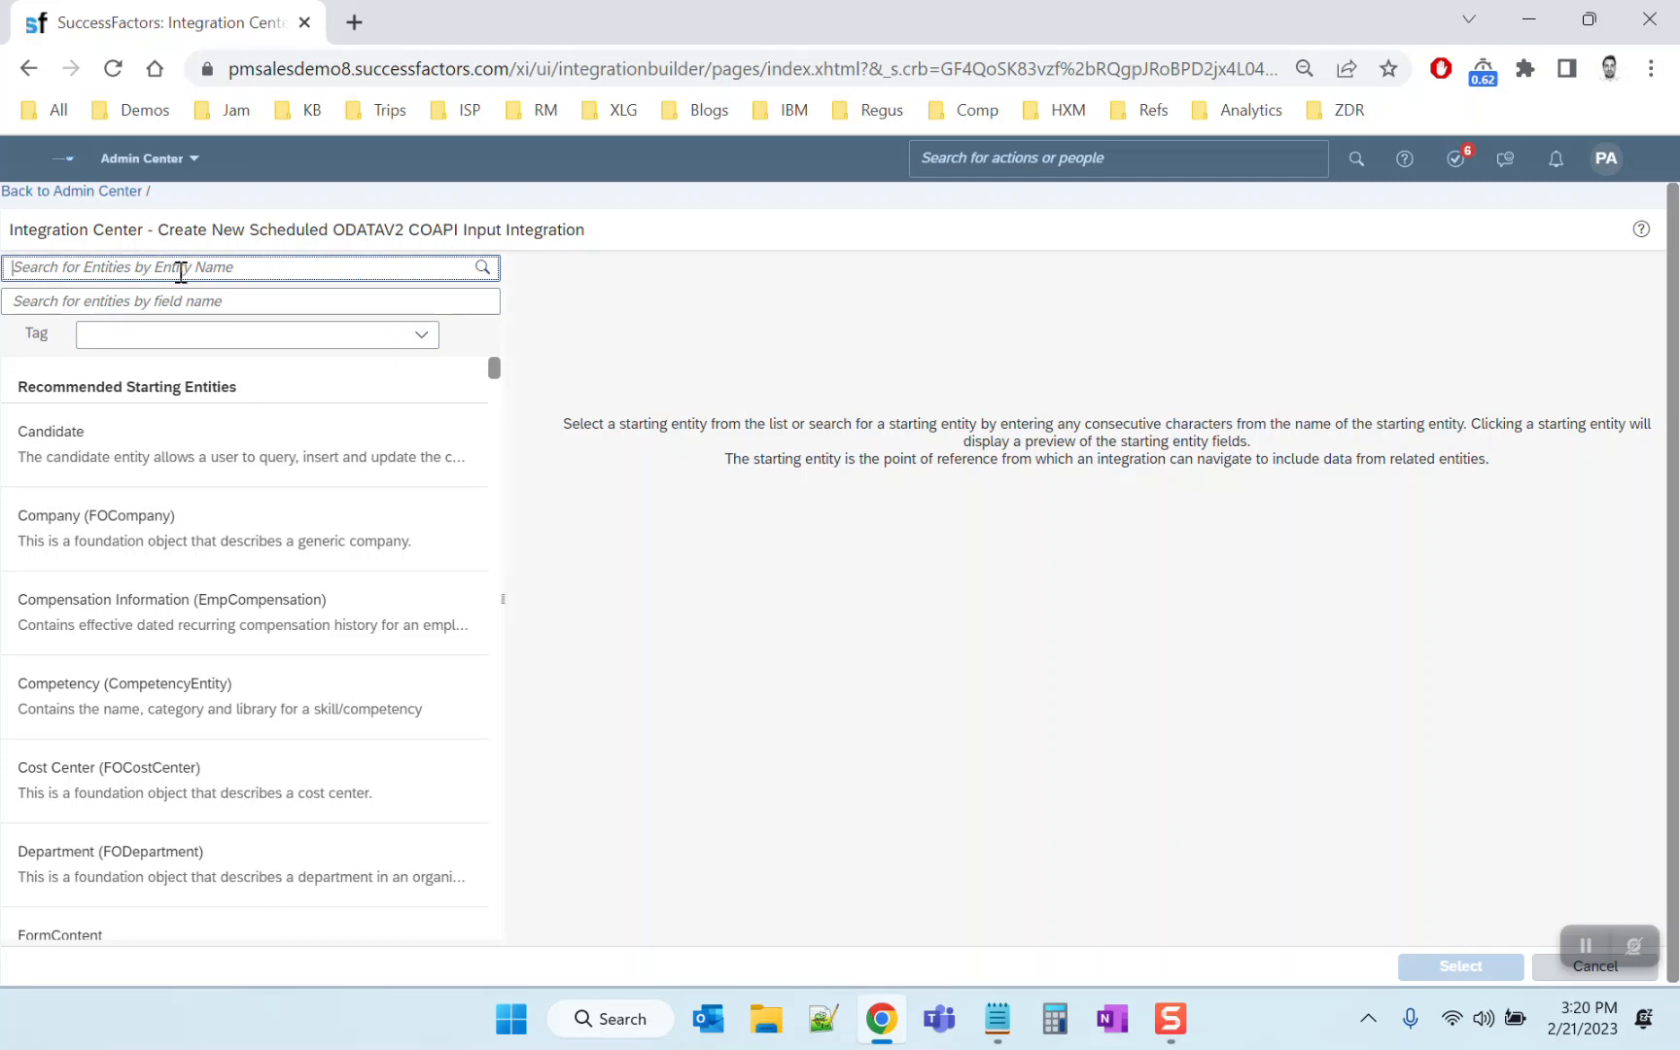
pyautogui.write('Job Info')
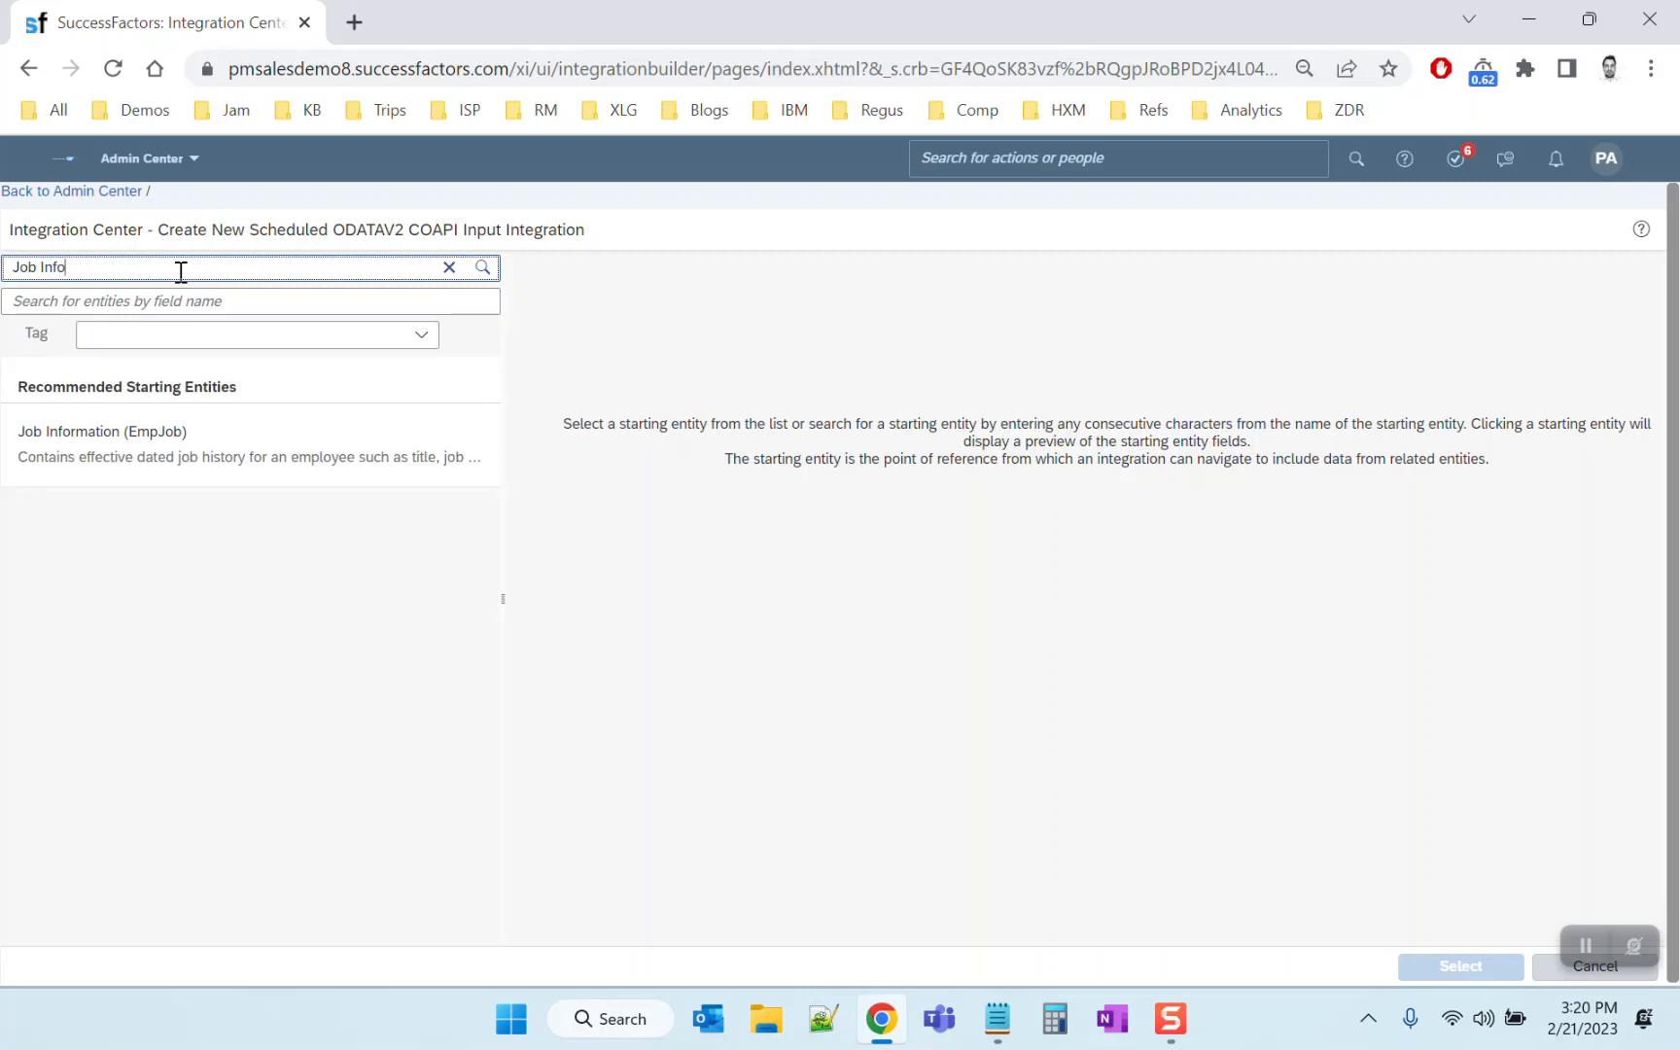
pyautogui.click(281, 466)
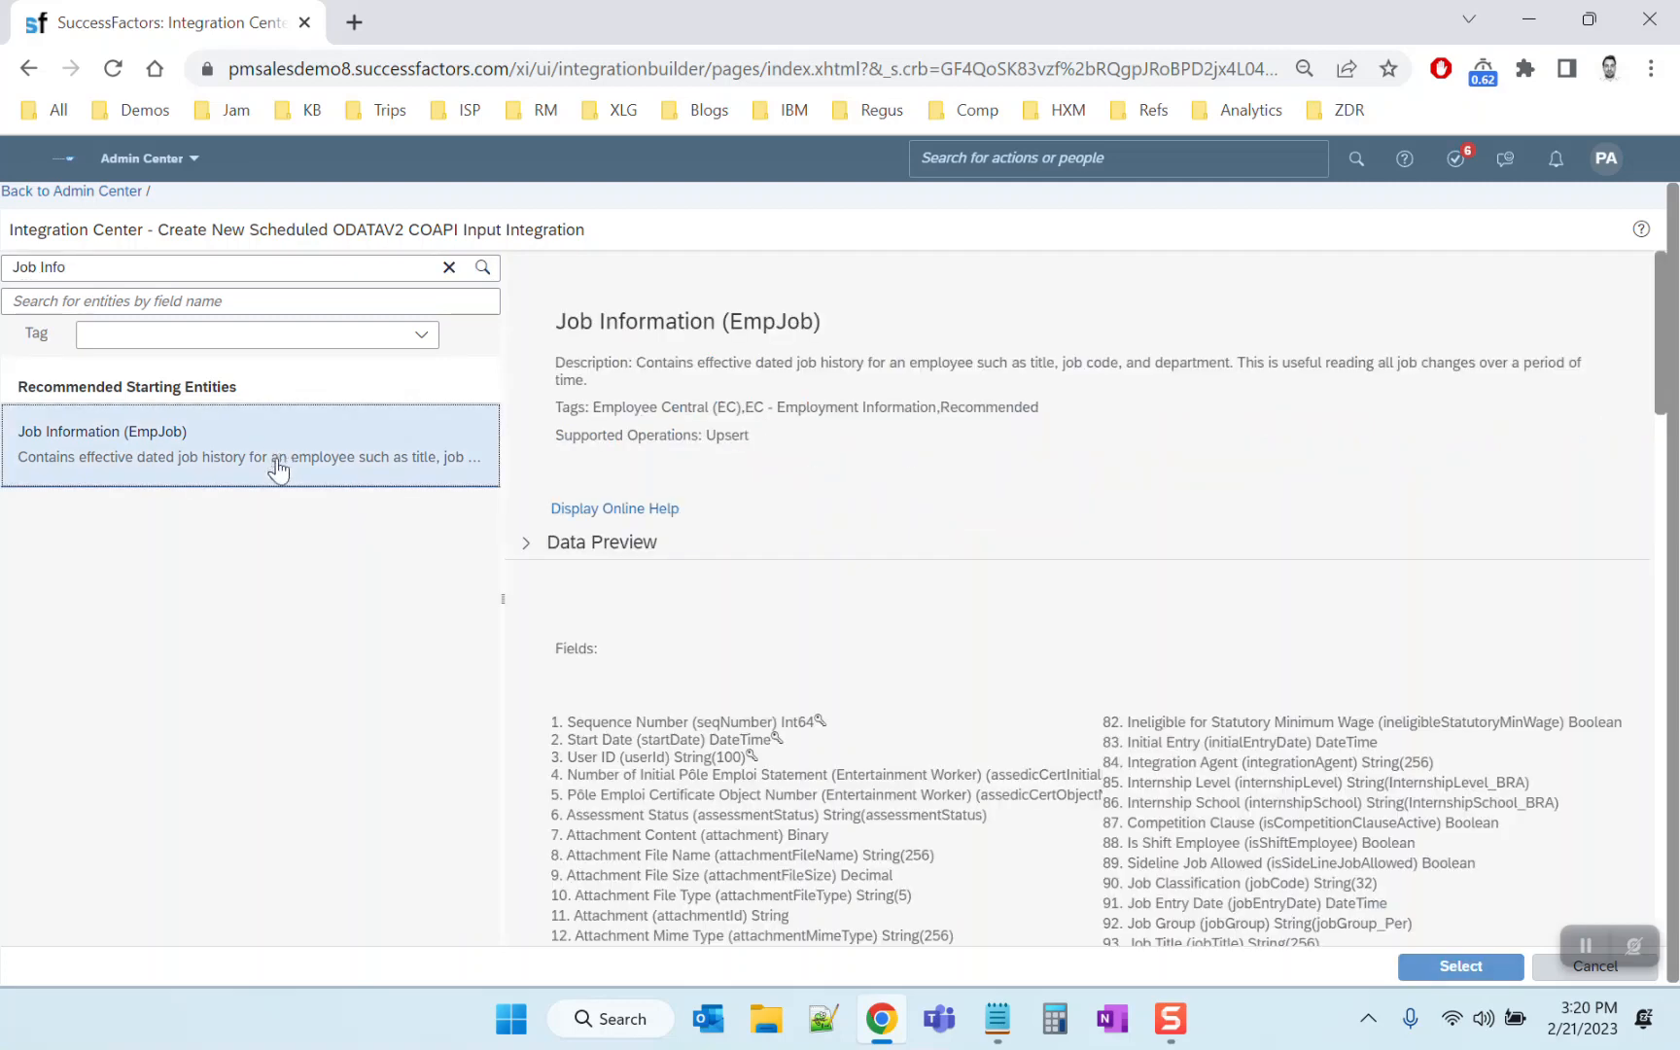
pyautogui.click(1457, 976)
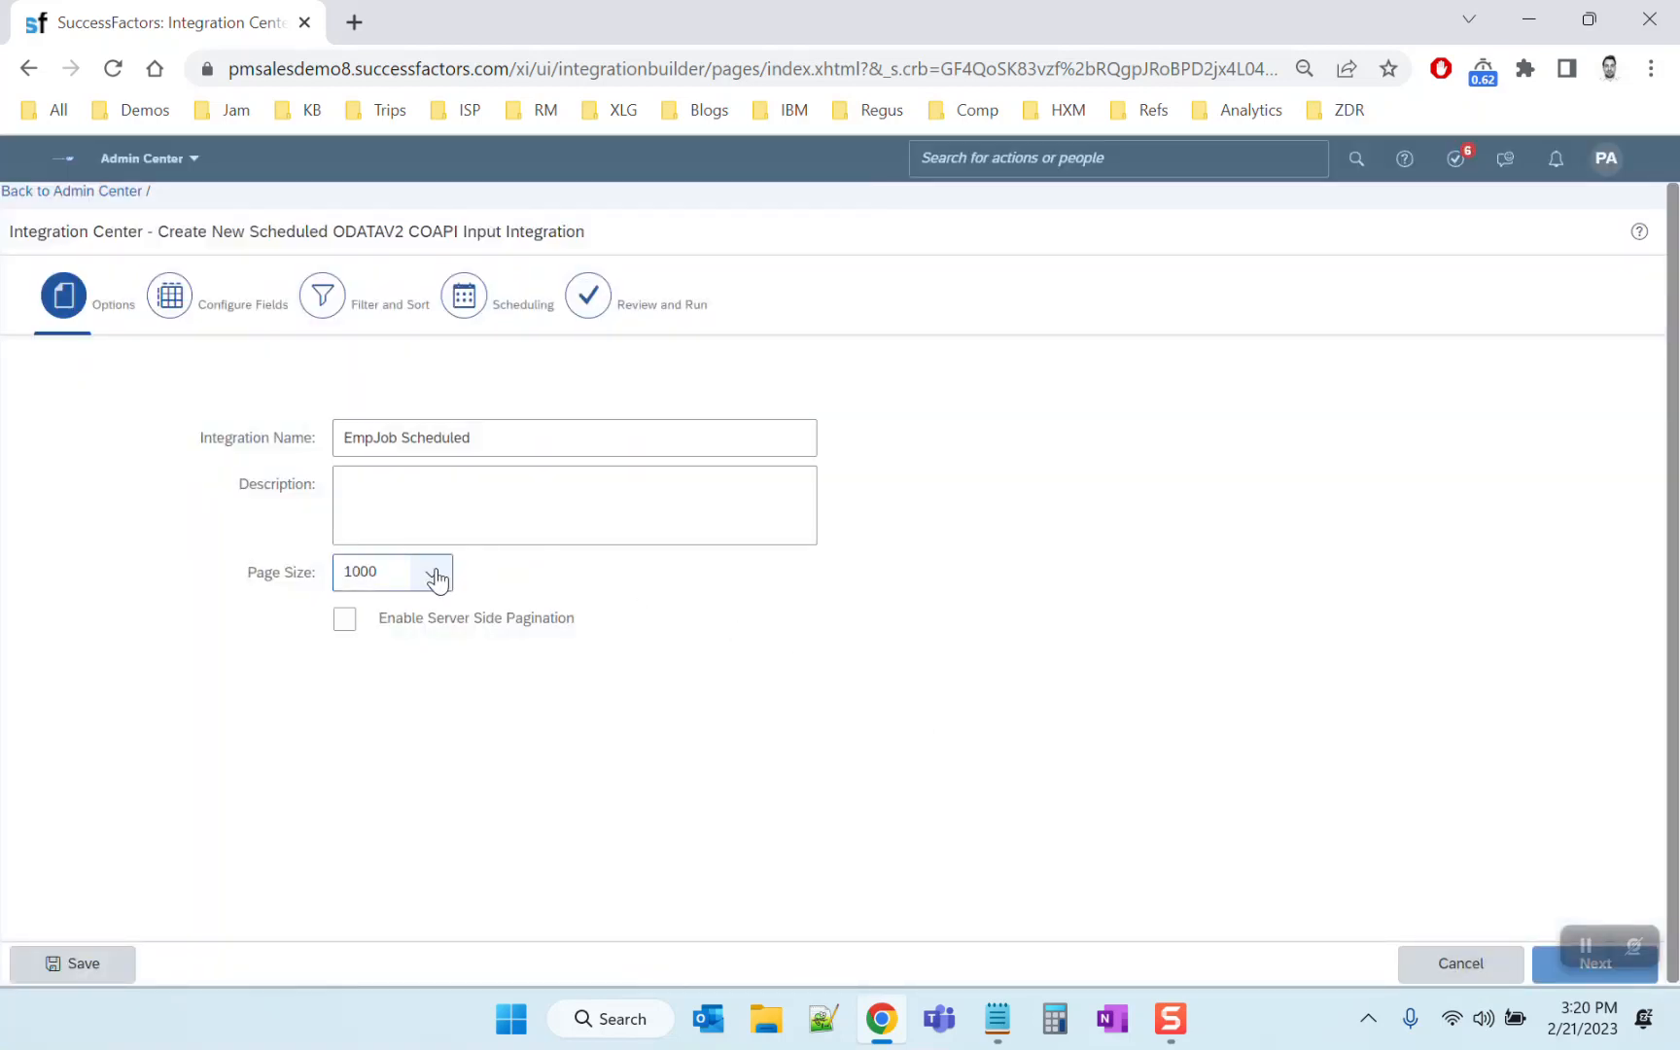
# Name the integration "Job relationship names (daily)" and continue to the field configuration
pyautogui.tripleClick(492, 441)
pyautogui.write('Jo')
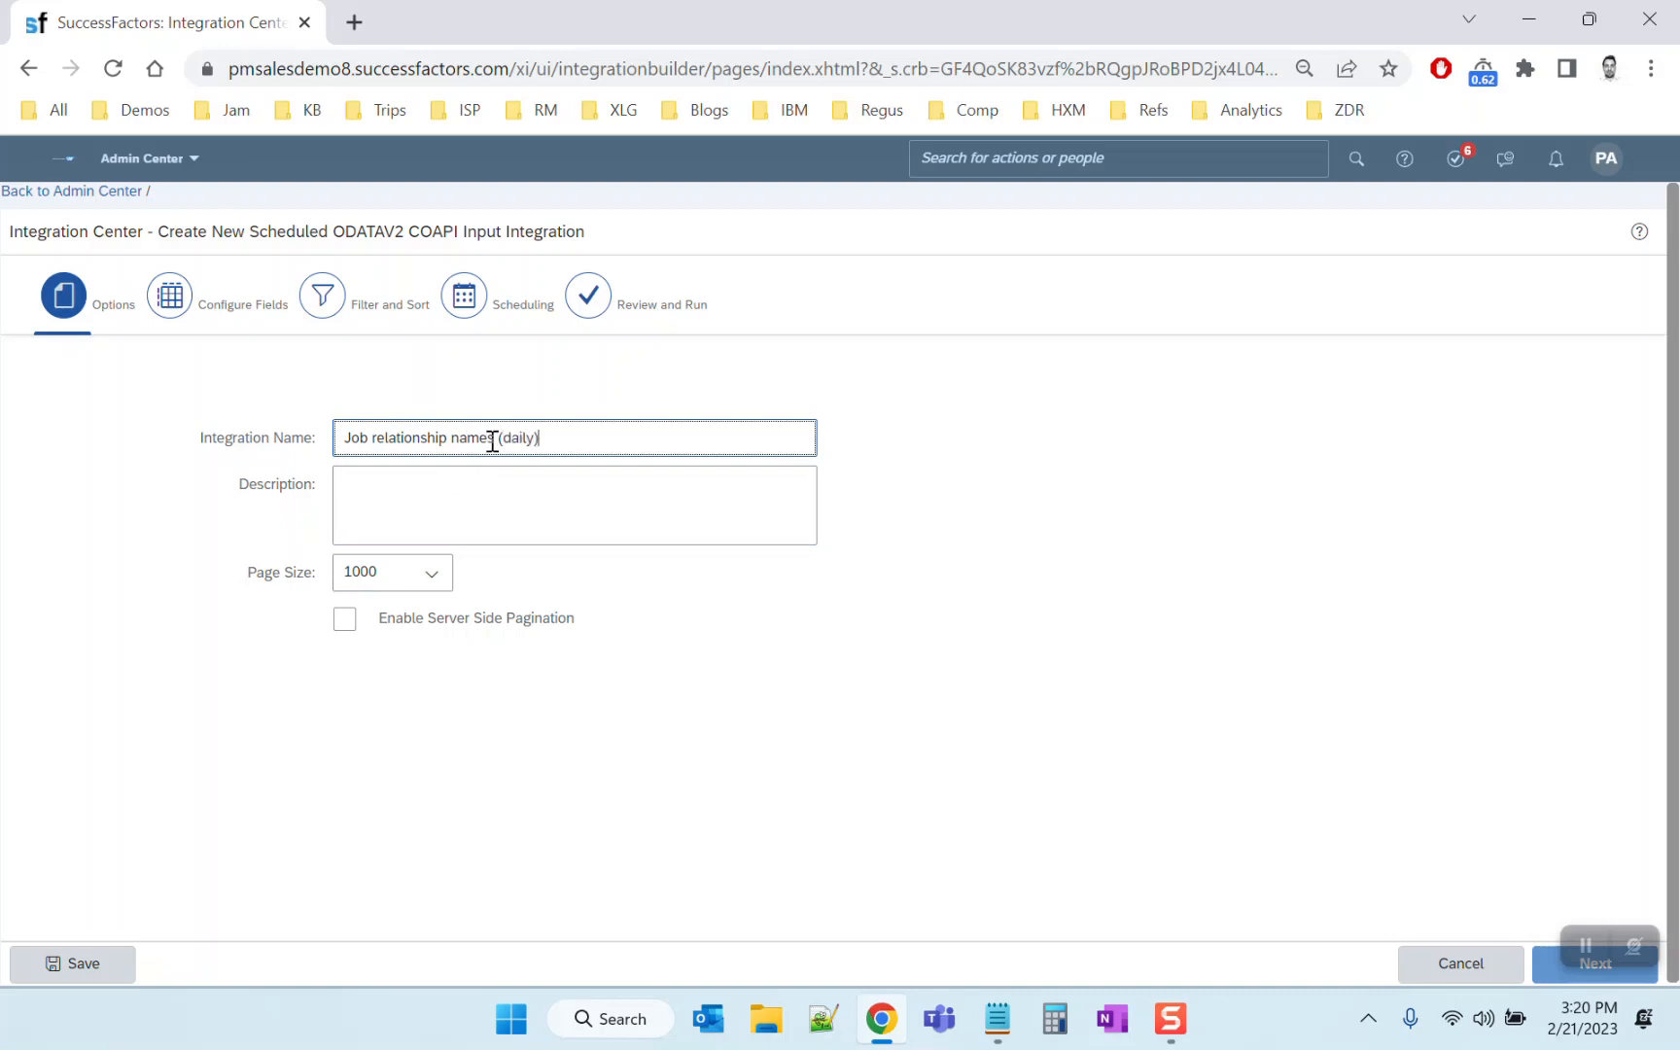
pyautogui.click(956, 511)
pyautogui.click(1542, 963)
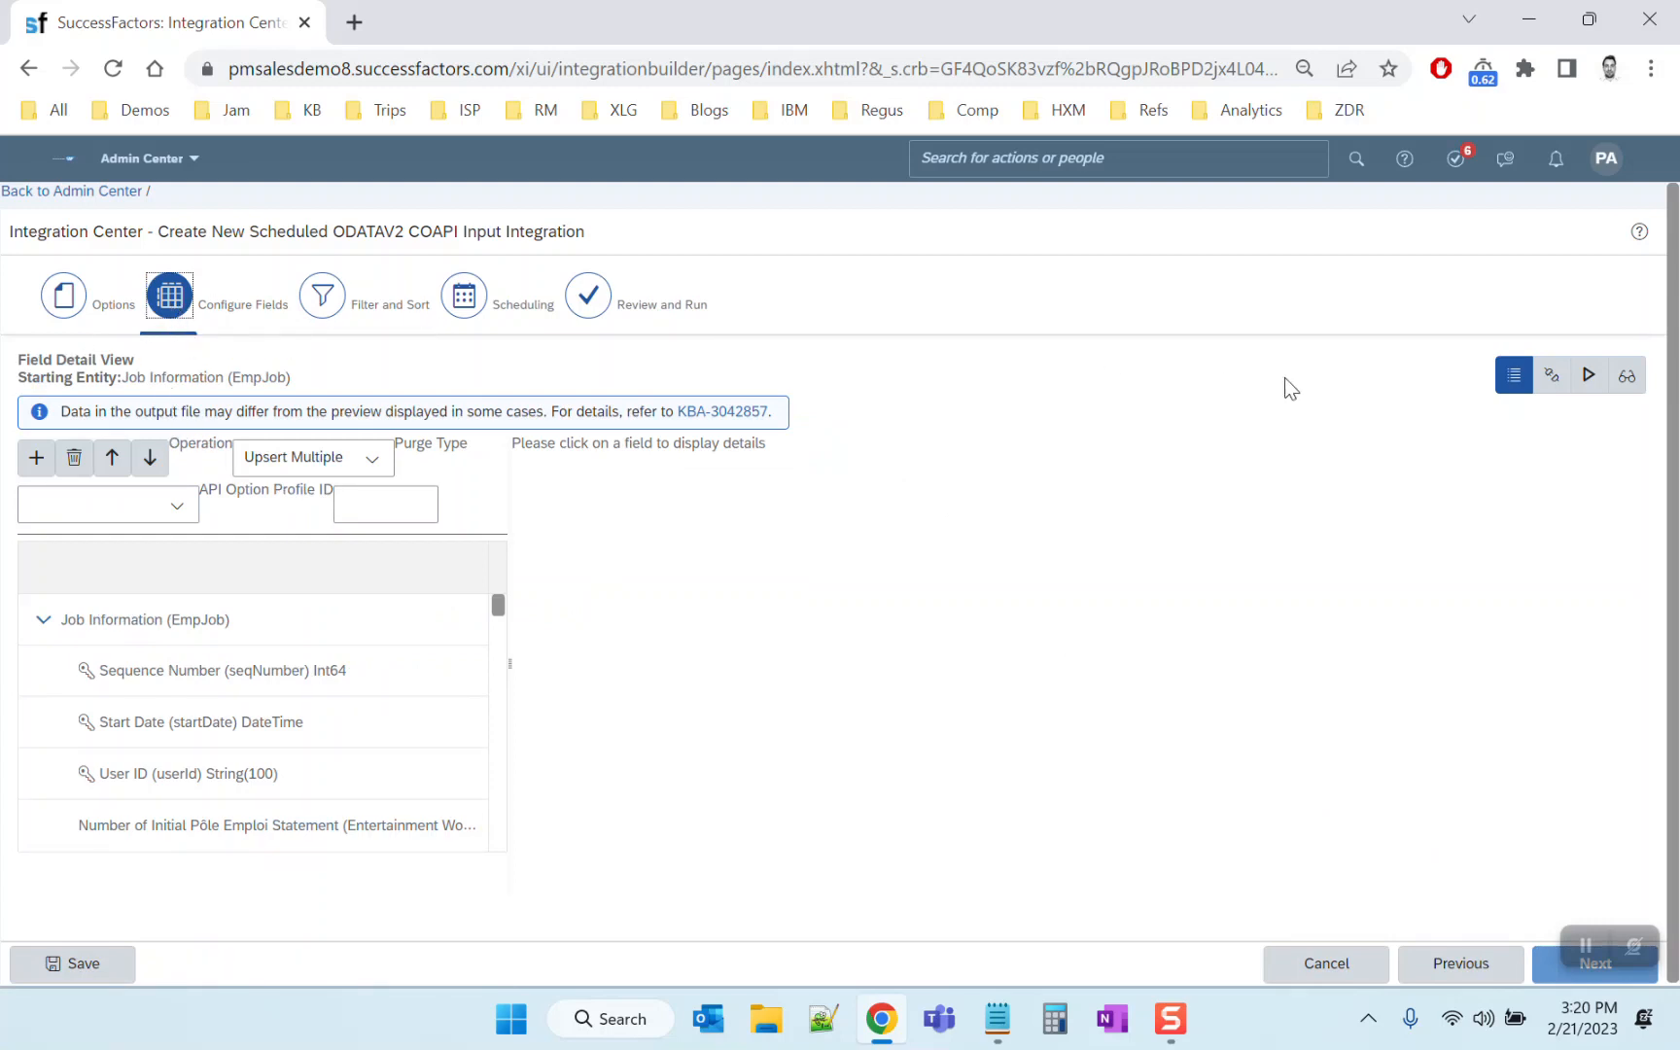
# In the field mapping view, add Job Relationships Names (cust_JobRelationshipsNames) as the destination entity
pyautogui.click(1551, 379)
pyautogui.click(665, 651)
pyautogui.click(617, 492)
pyautogui.click(579, 496)
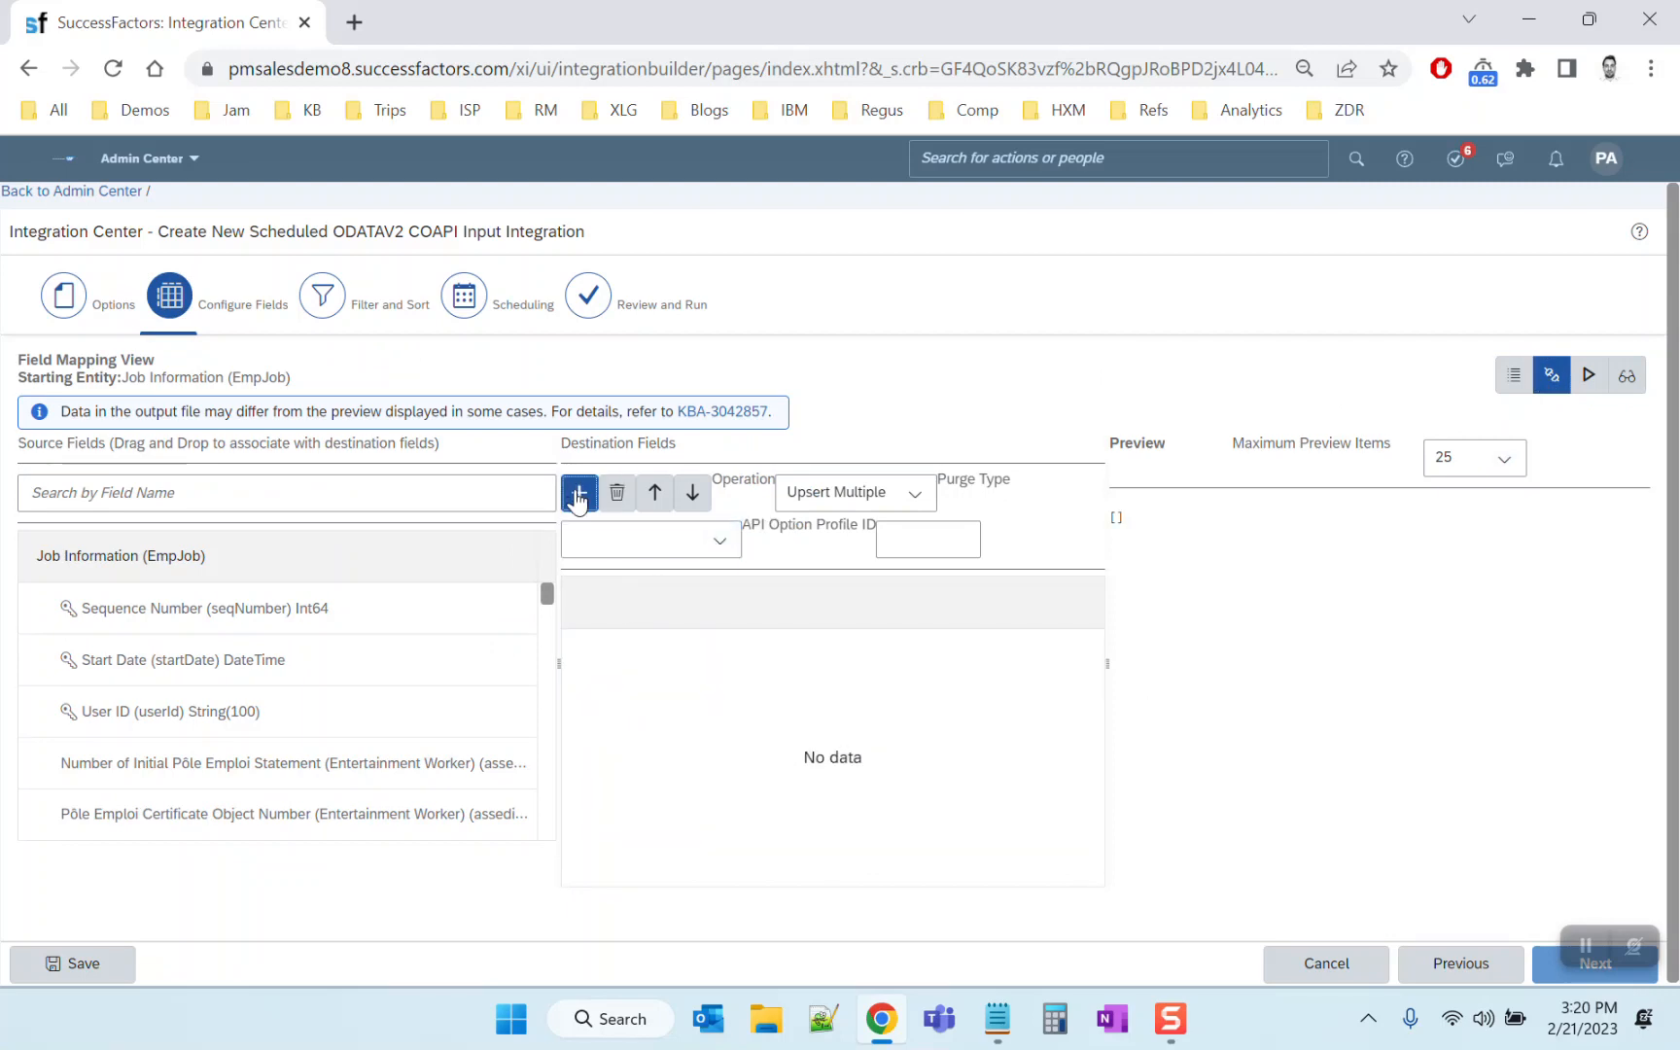
pyautogui.click(662, 329)
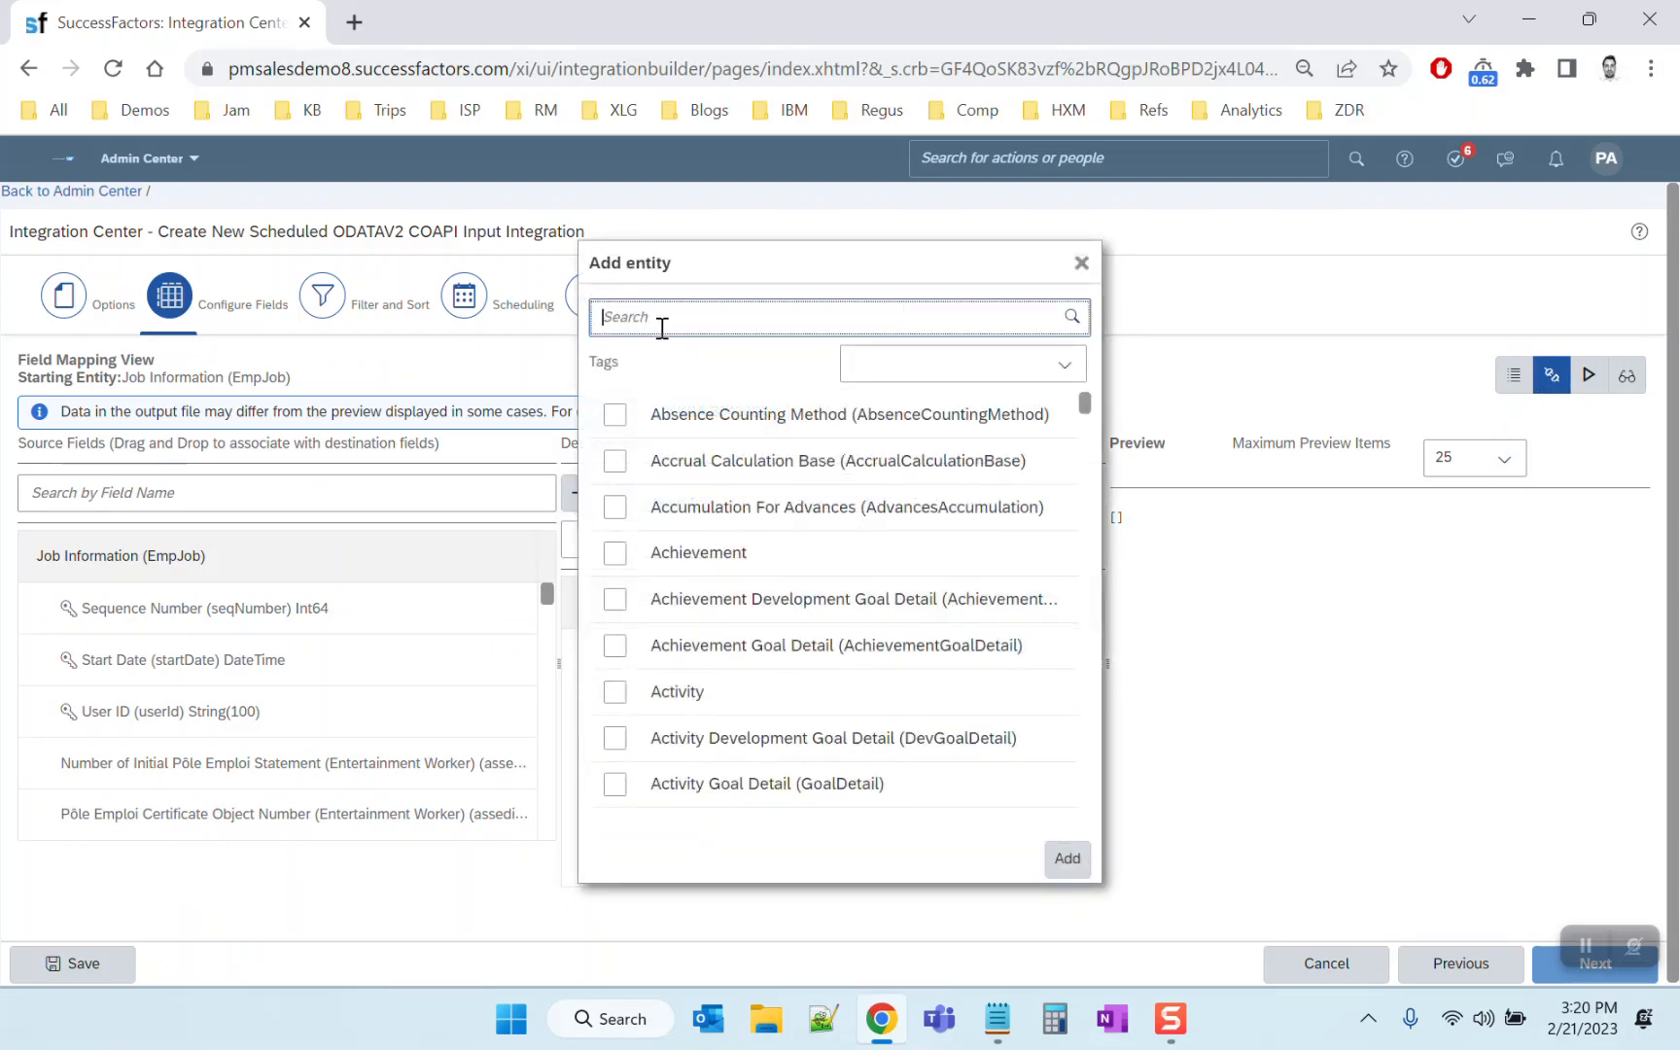
pyautogui.write('Job Relation')
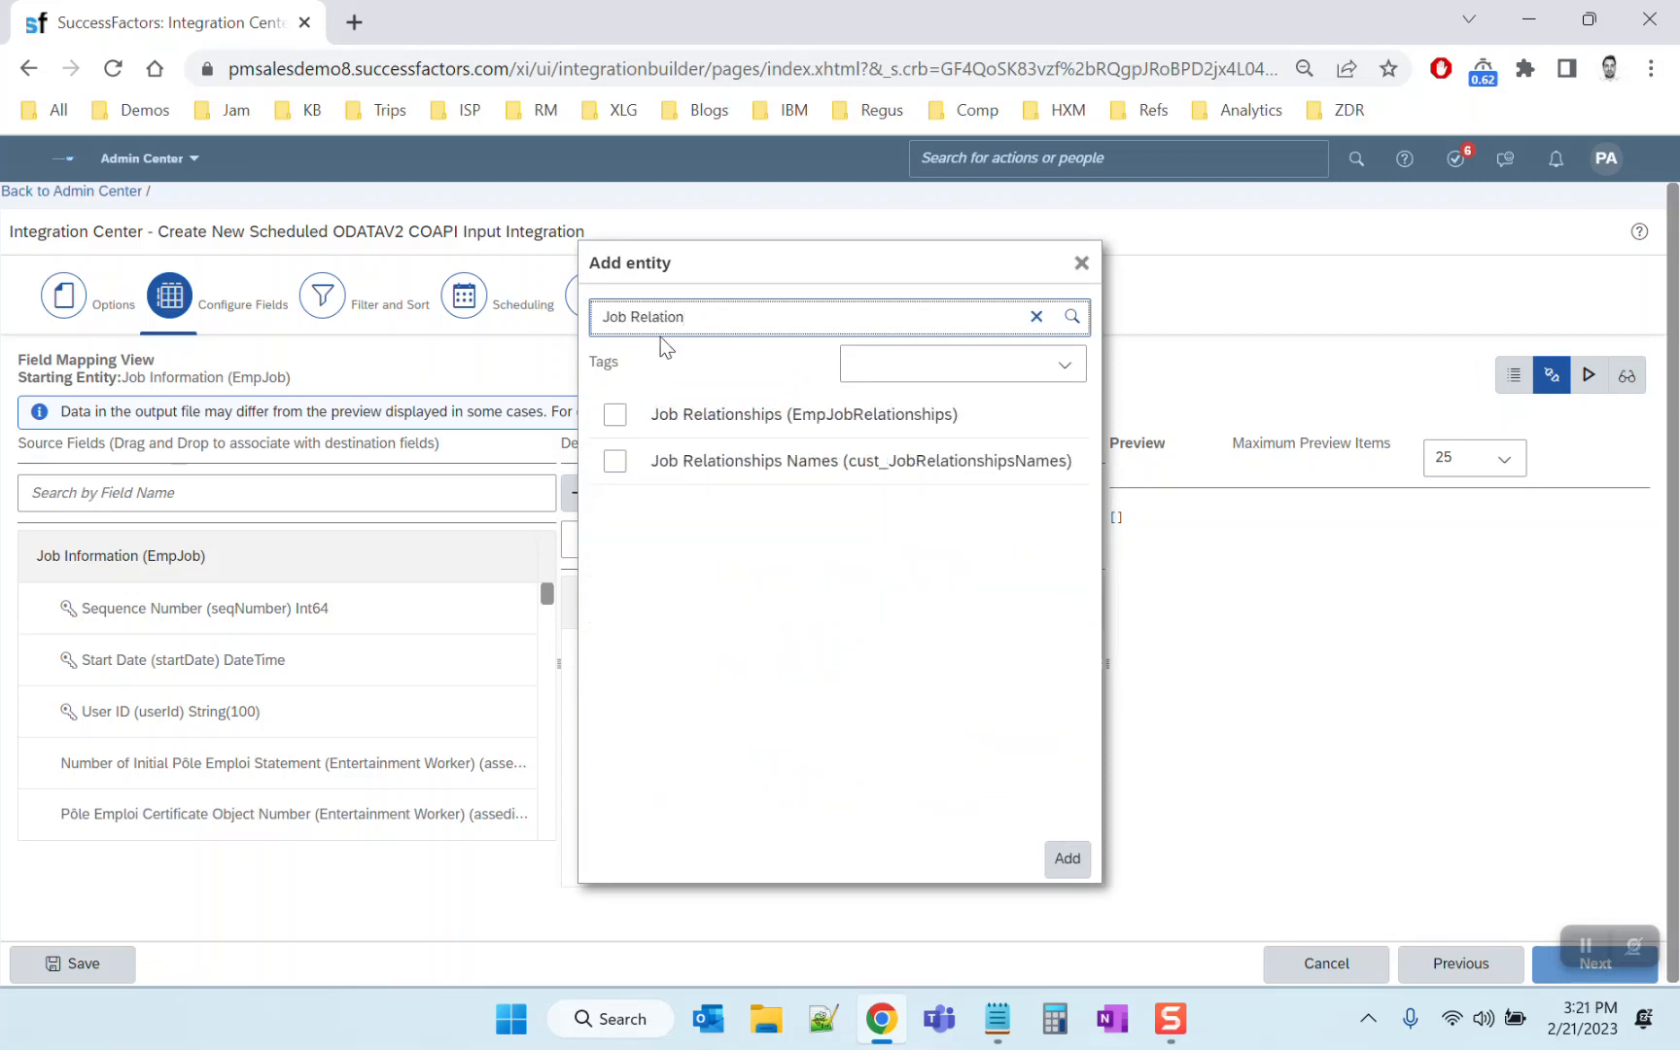
pyautogui.click(616, 465)
pyautogui.click(1087, 861)
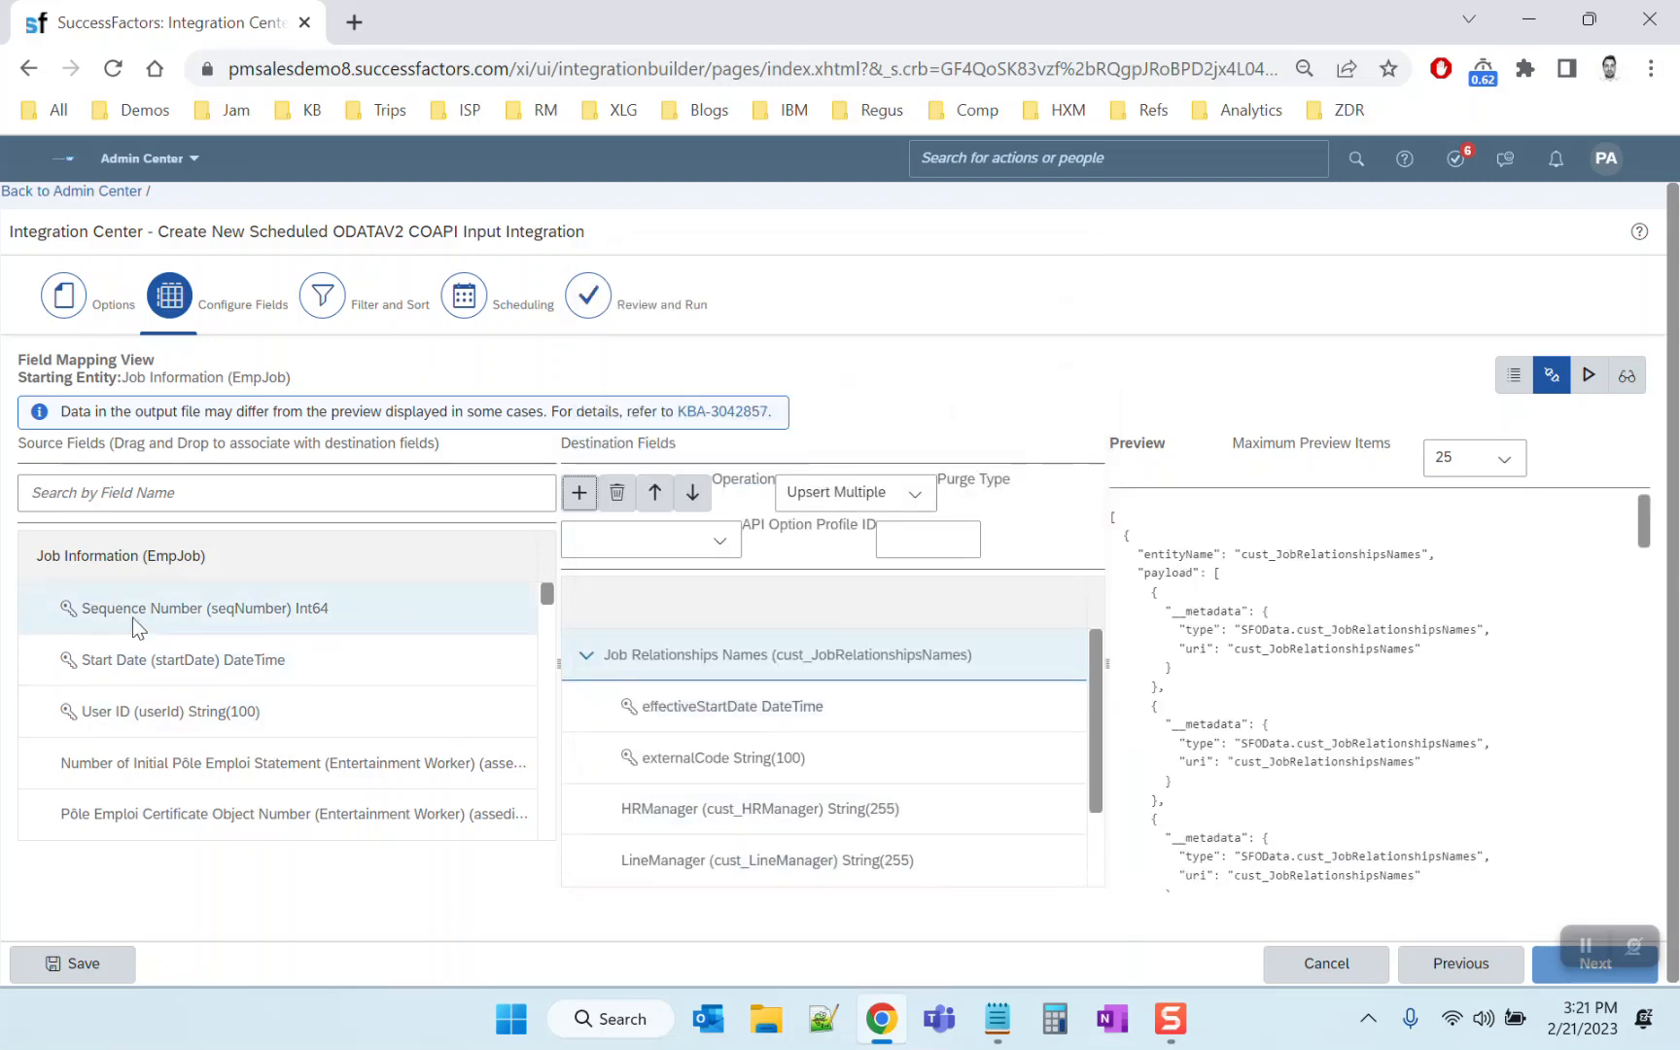
# Map Start Date to effectiveStartDate and User ID to externalCode, and open the integration's advanced filters
pyautogui.moveTo(65, 659); pyautogui.dragTo(609, 714)
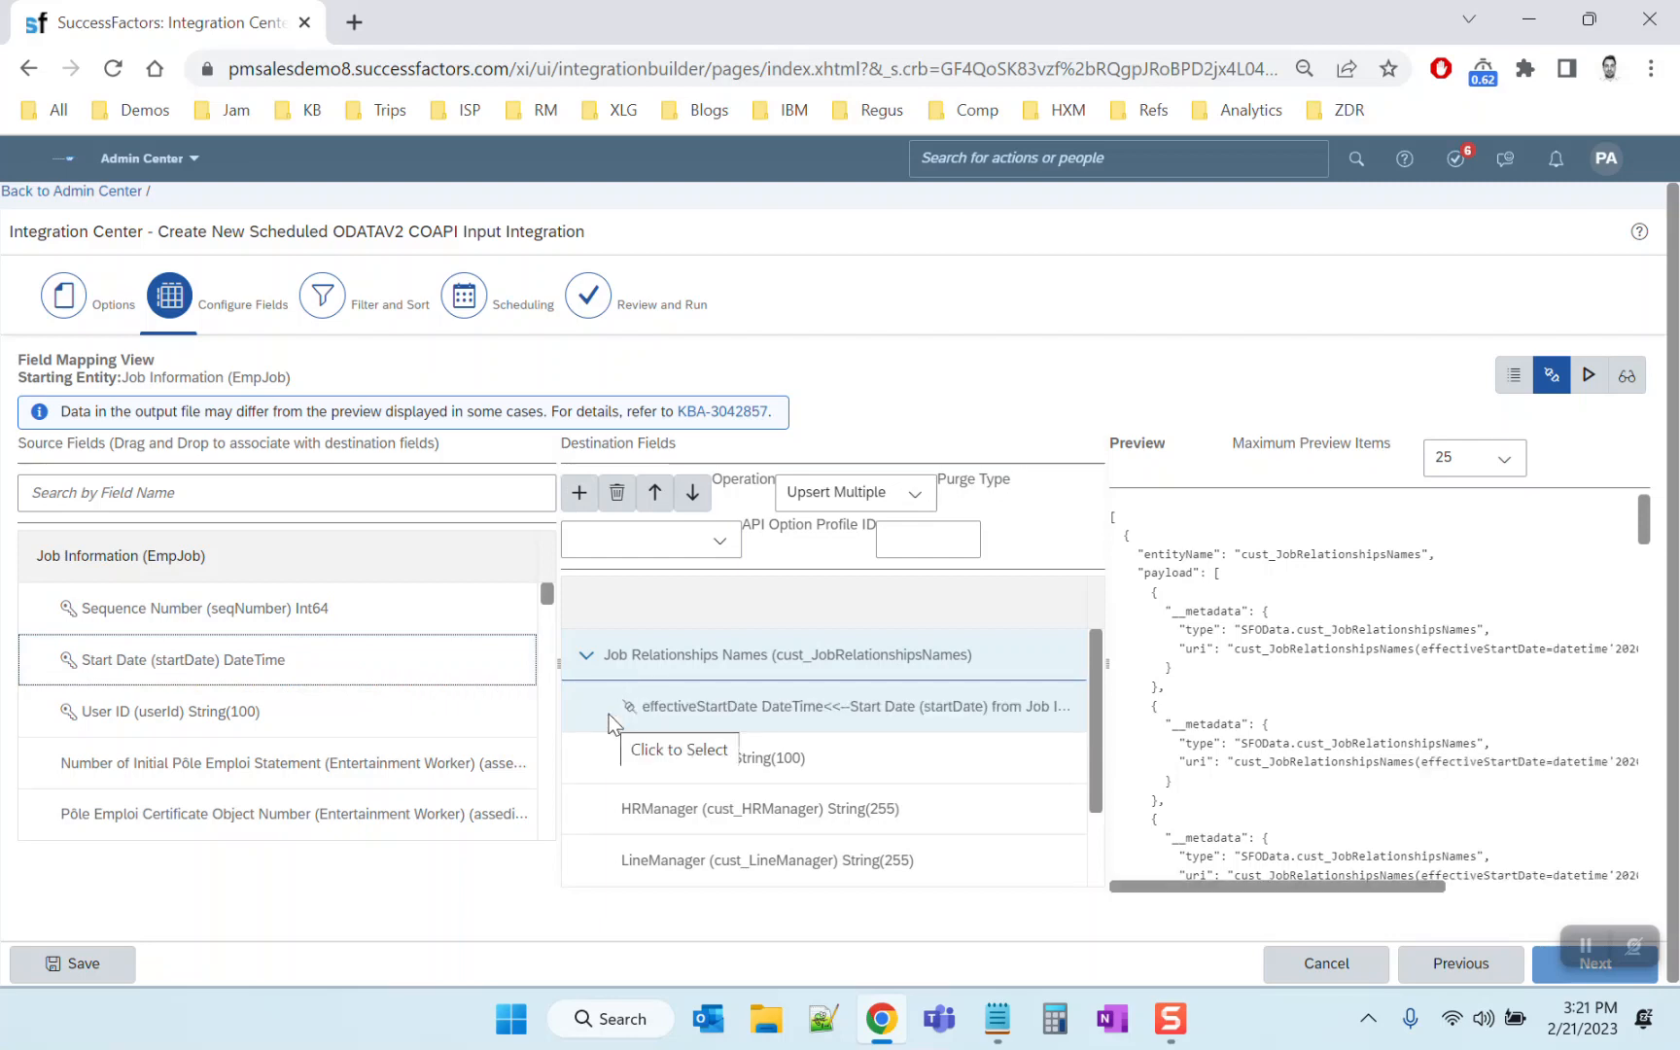
pyautogui.moveTo(78, 714); pyautogui.dragTo(754, 751)
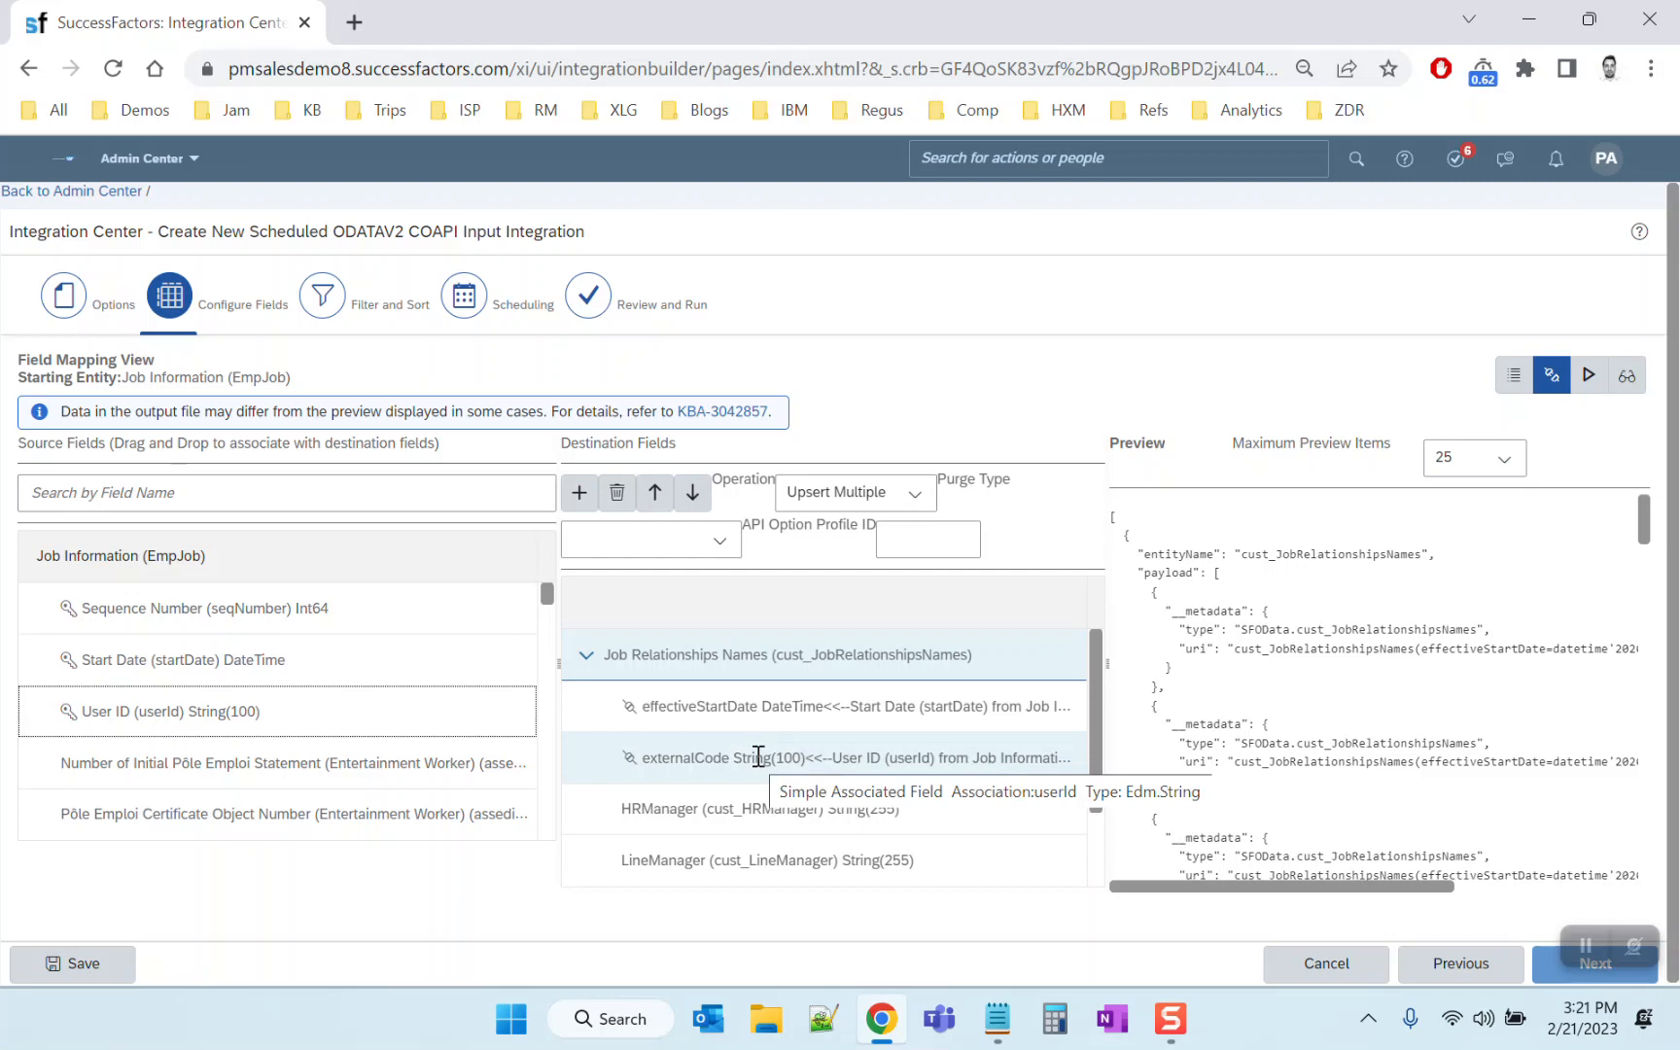
pyautogui.click(1549, 974)
pyautogui.click(41, 379)
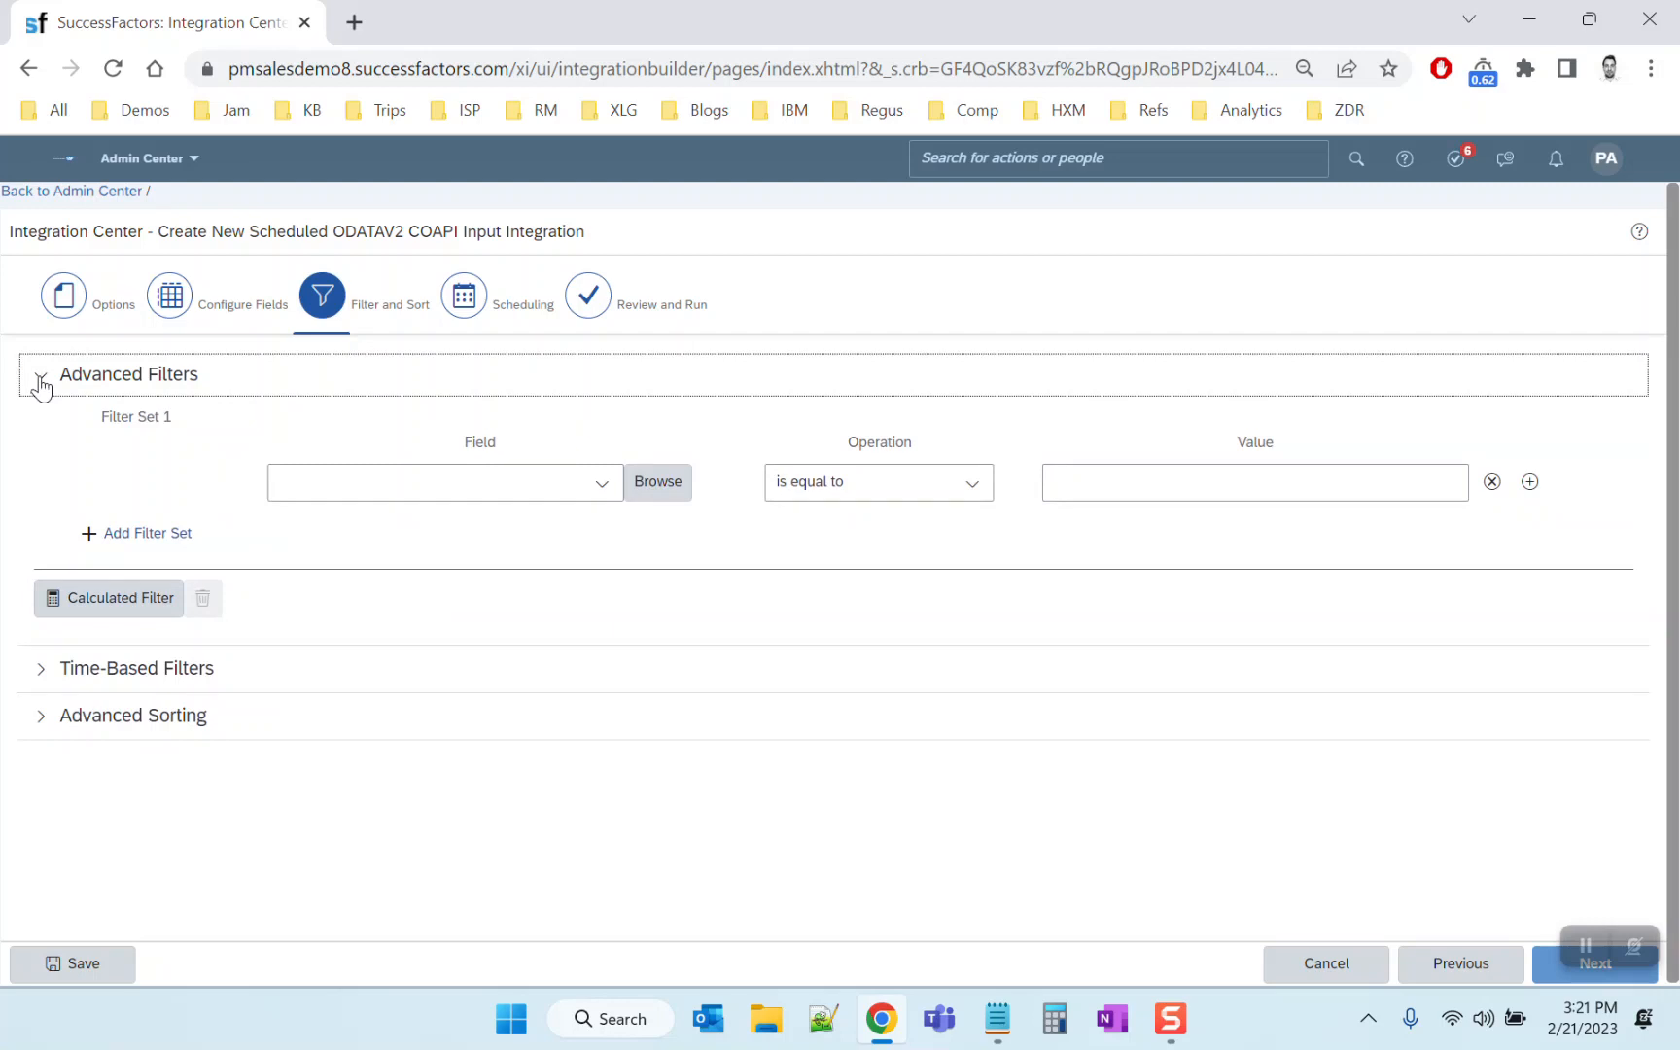
# Schedule the integration to occur daily, starting Feb 21 2023 at 02:00 AM, leaving the end date and notification e-mail empty
pyautogui.click(465, 302)
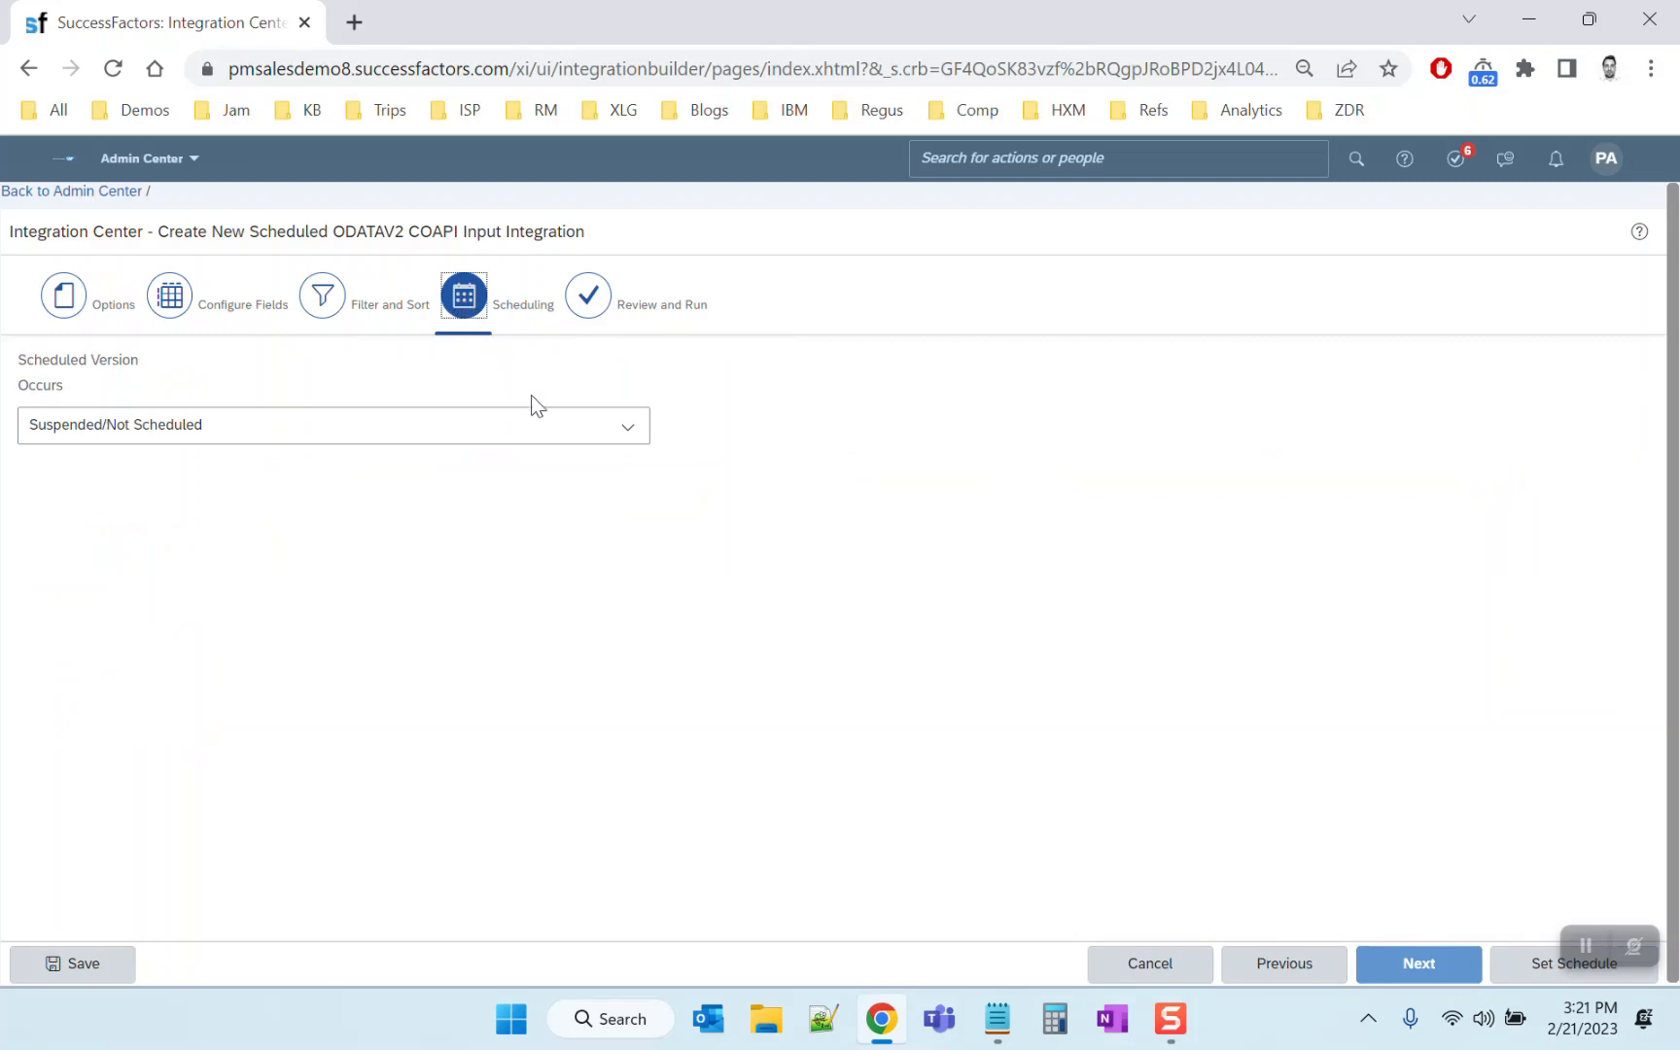
pyautogui.click(627, 428)
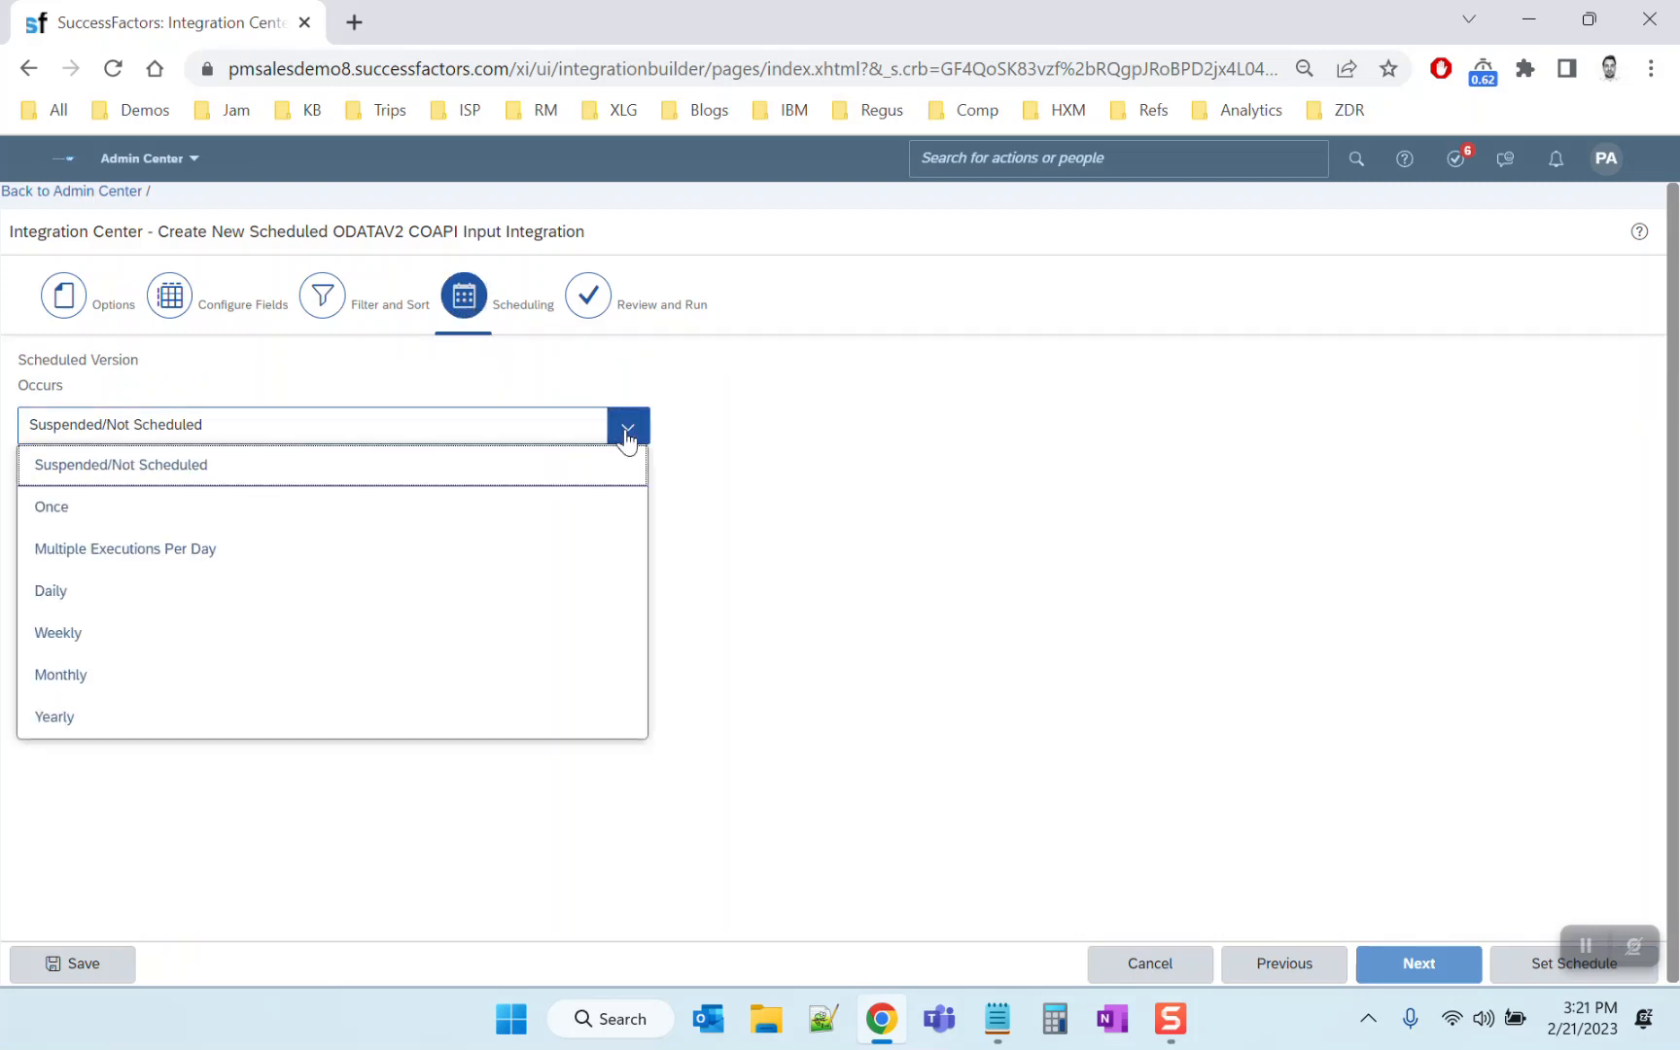
pyautogui.click(60, 591)
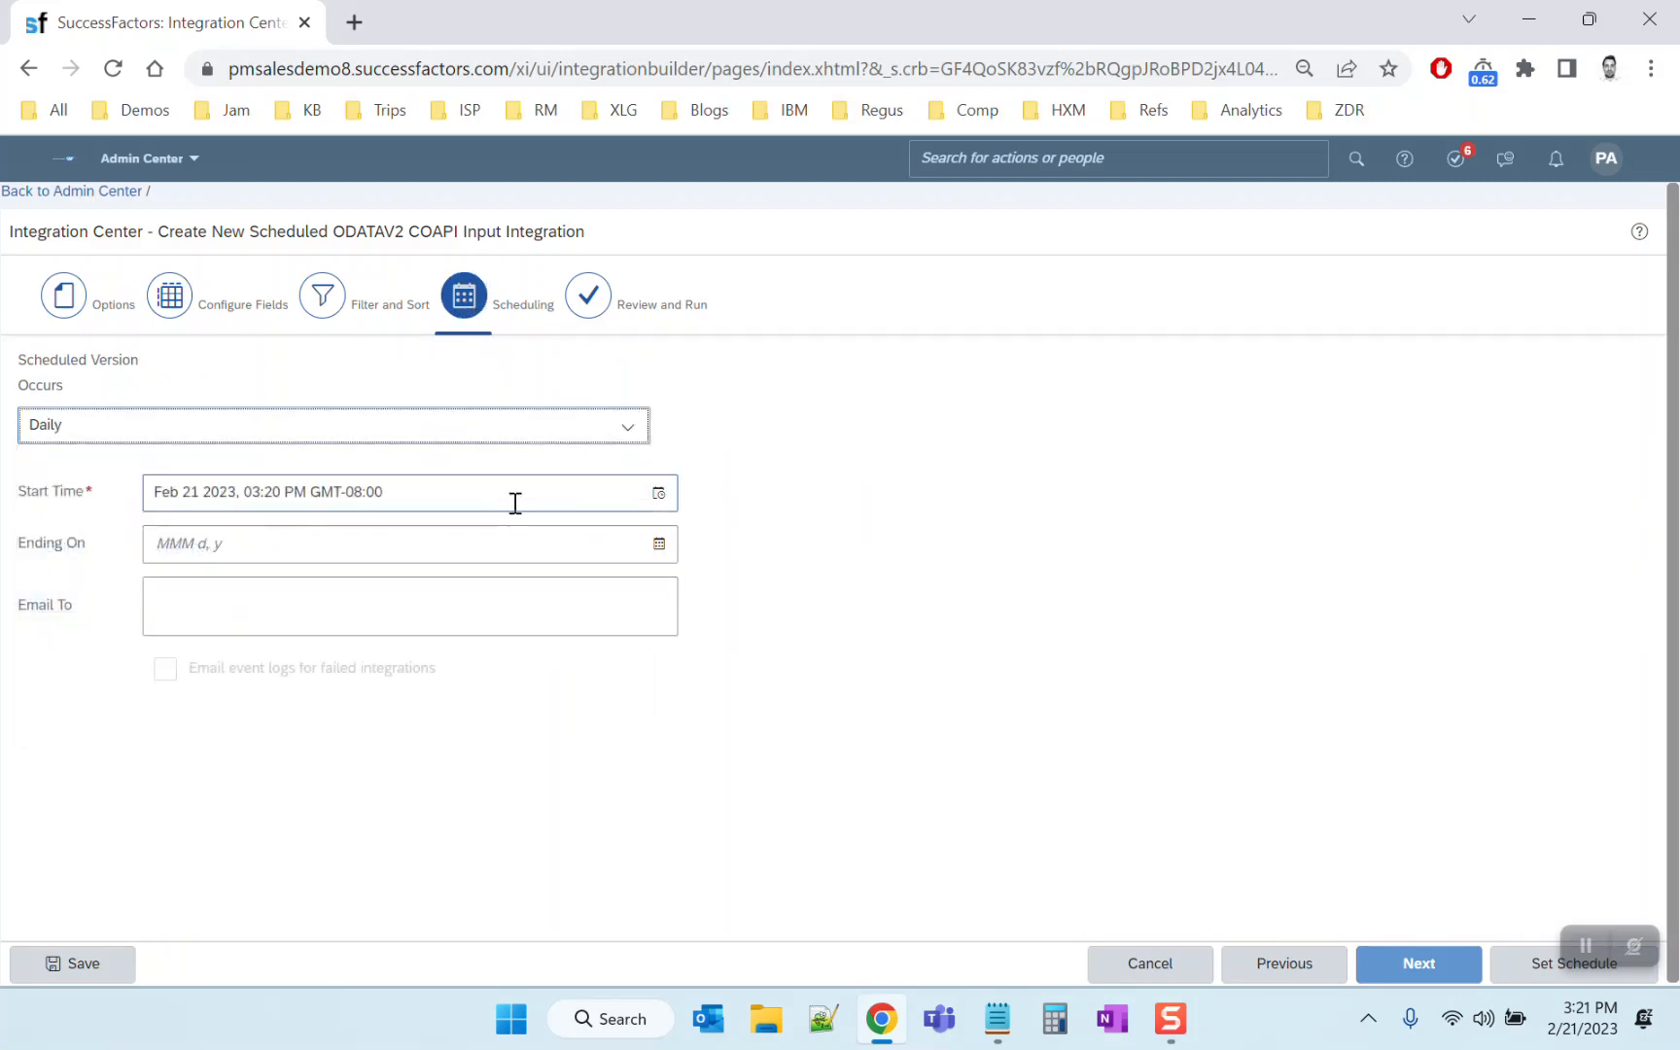
pyautogui.click(658, 494)
pyautogui.click(300, 781)
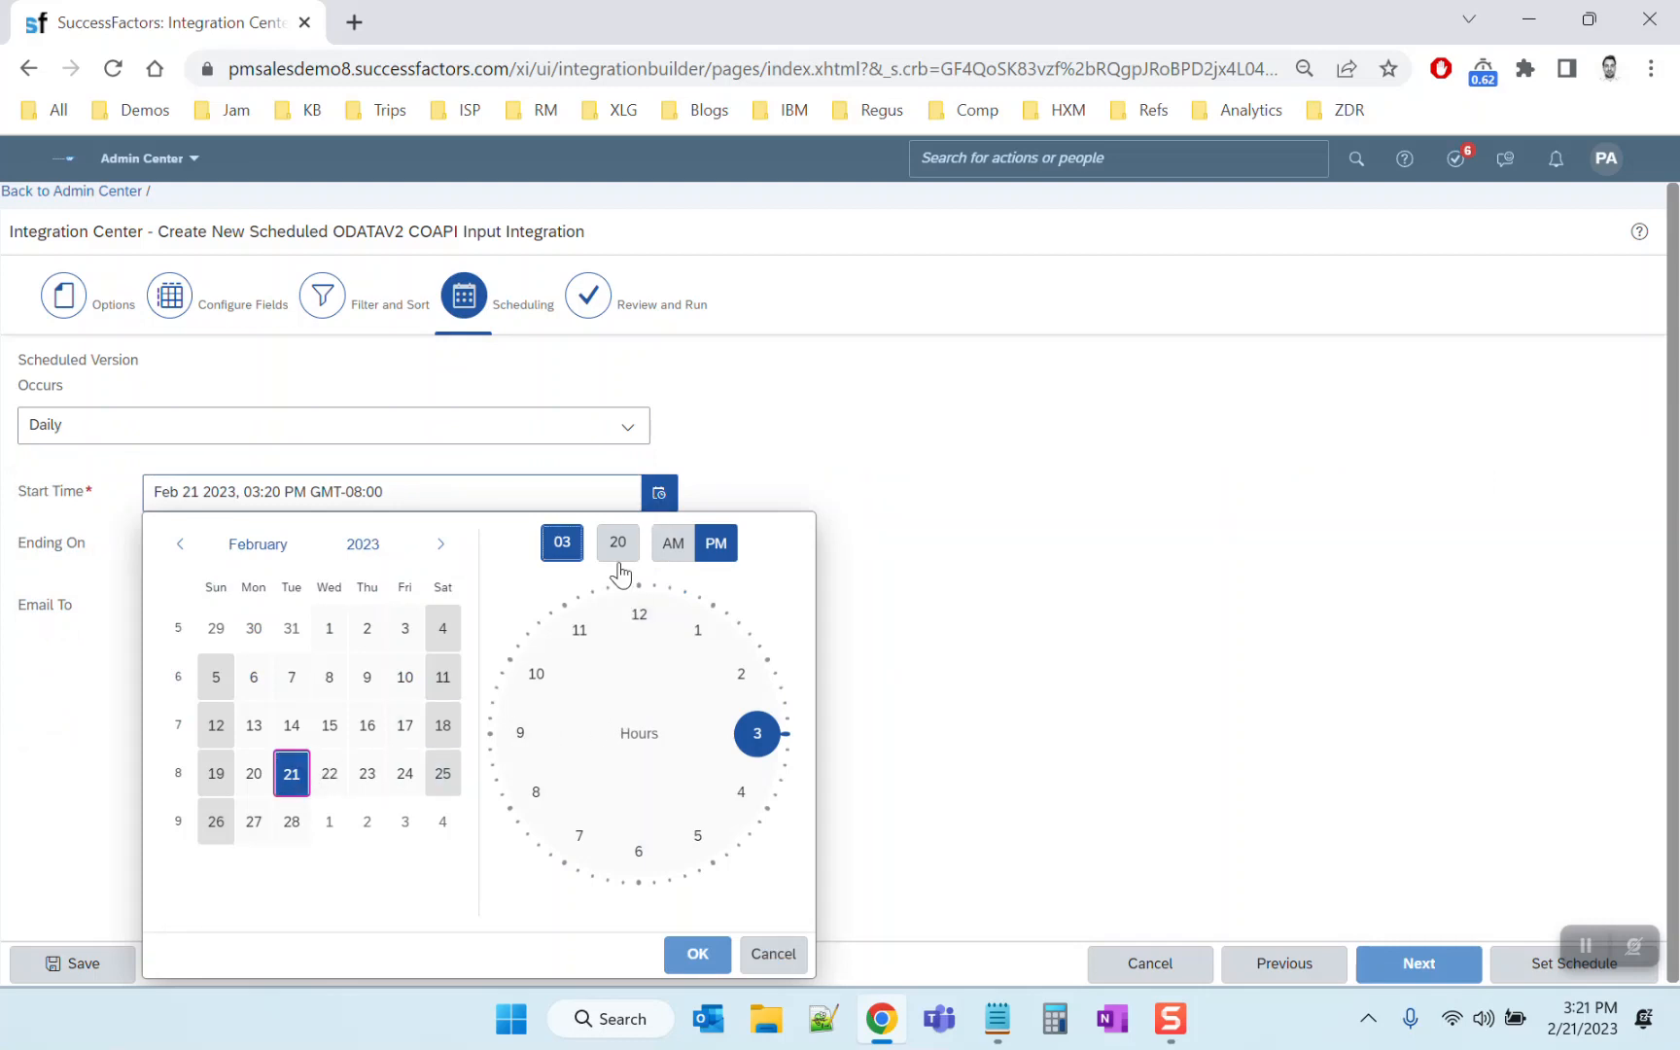
pyautogui.click(674, 556)
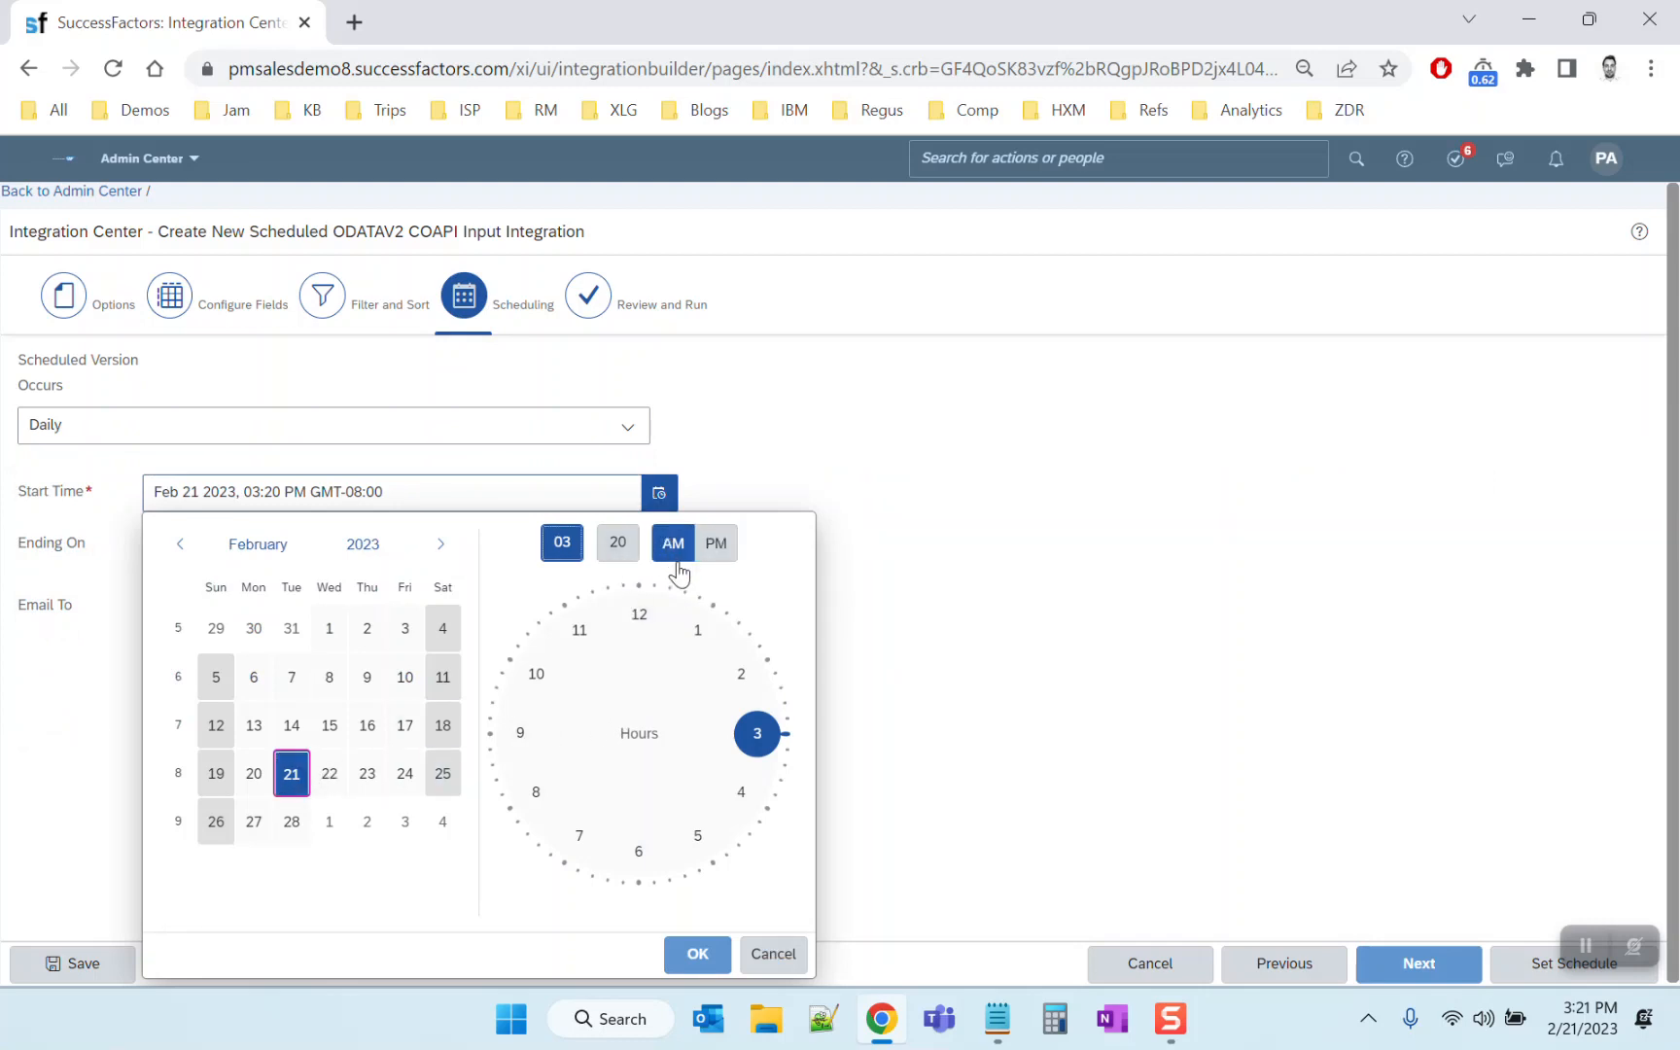
pyautogui.click(744, 669)
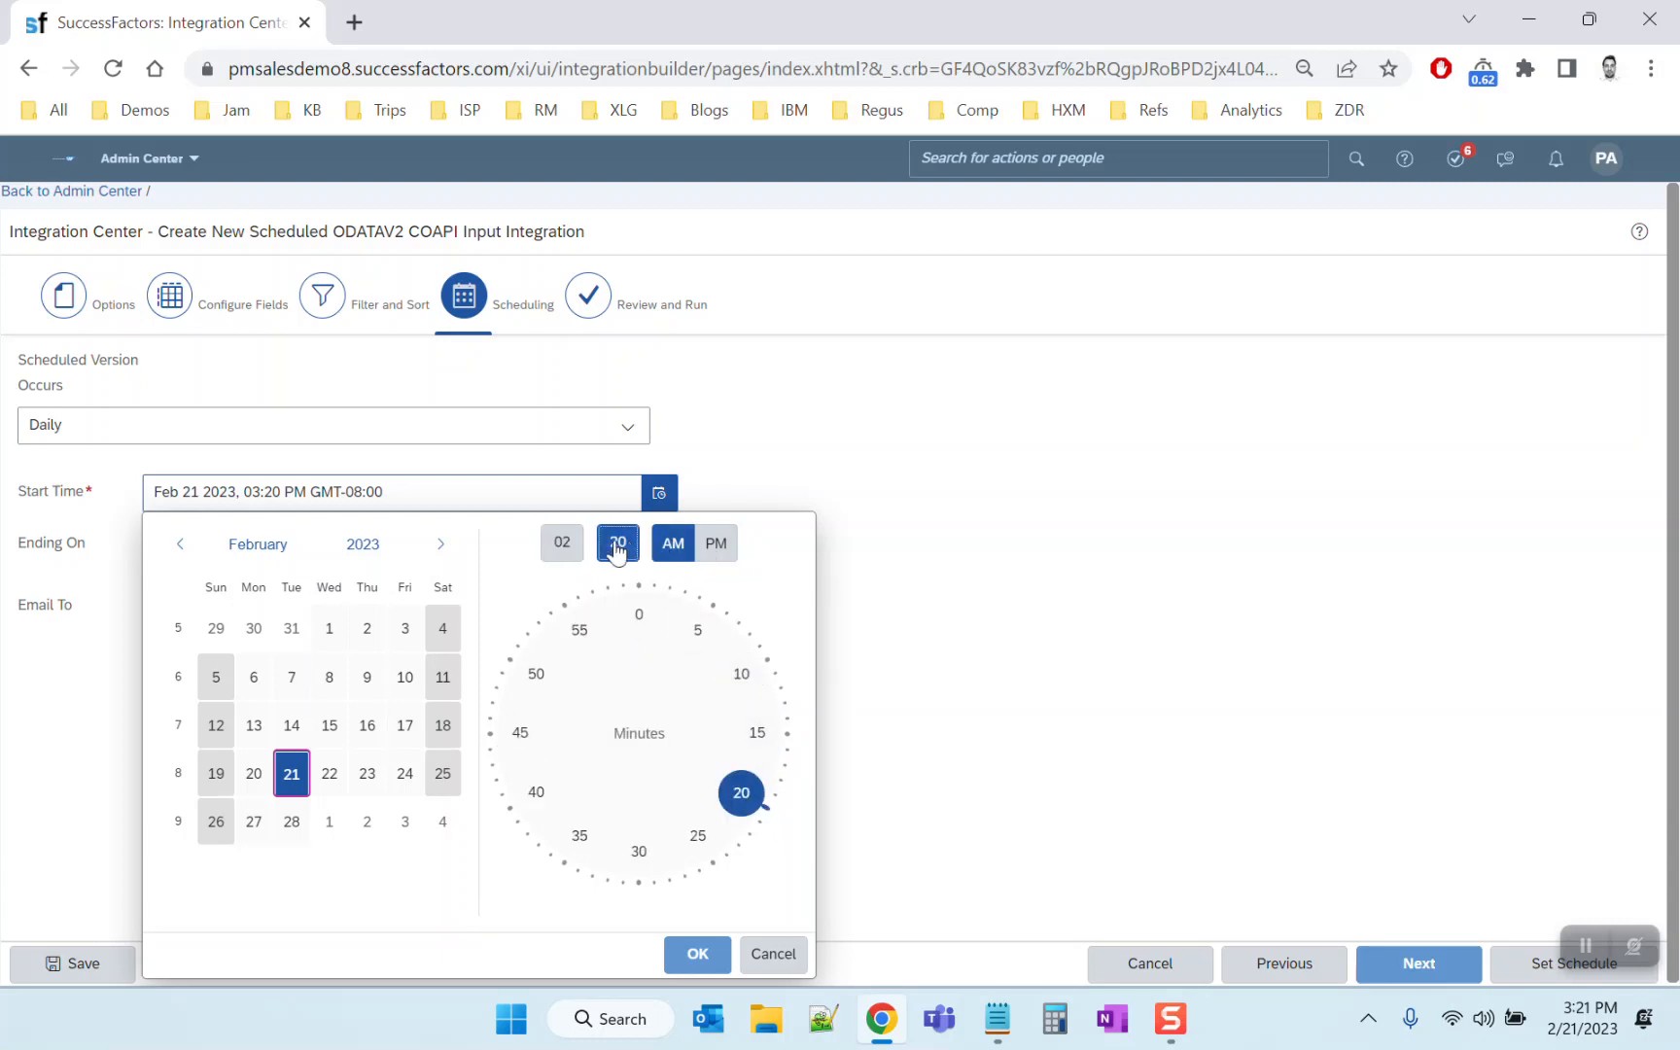
pyautogui.click(638, 620)
pyautogui.click(678, 962)
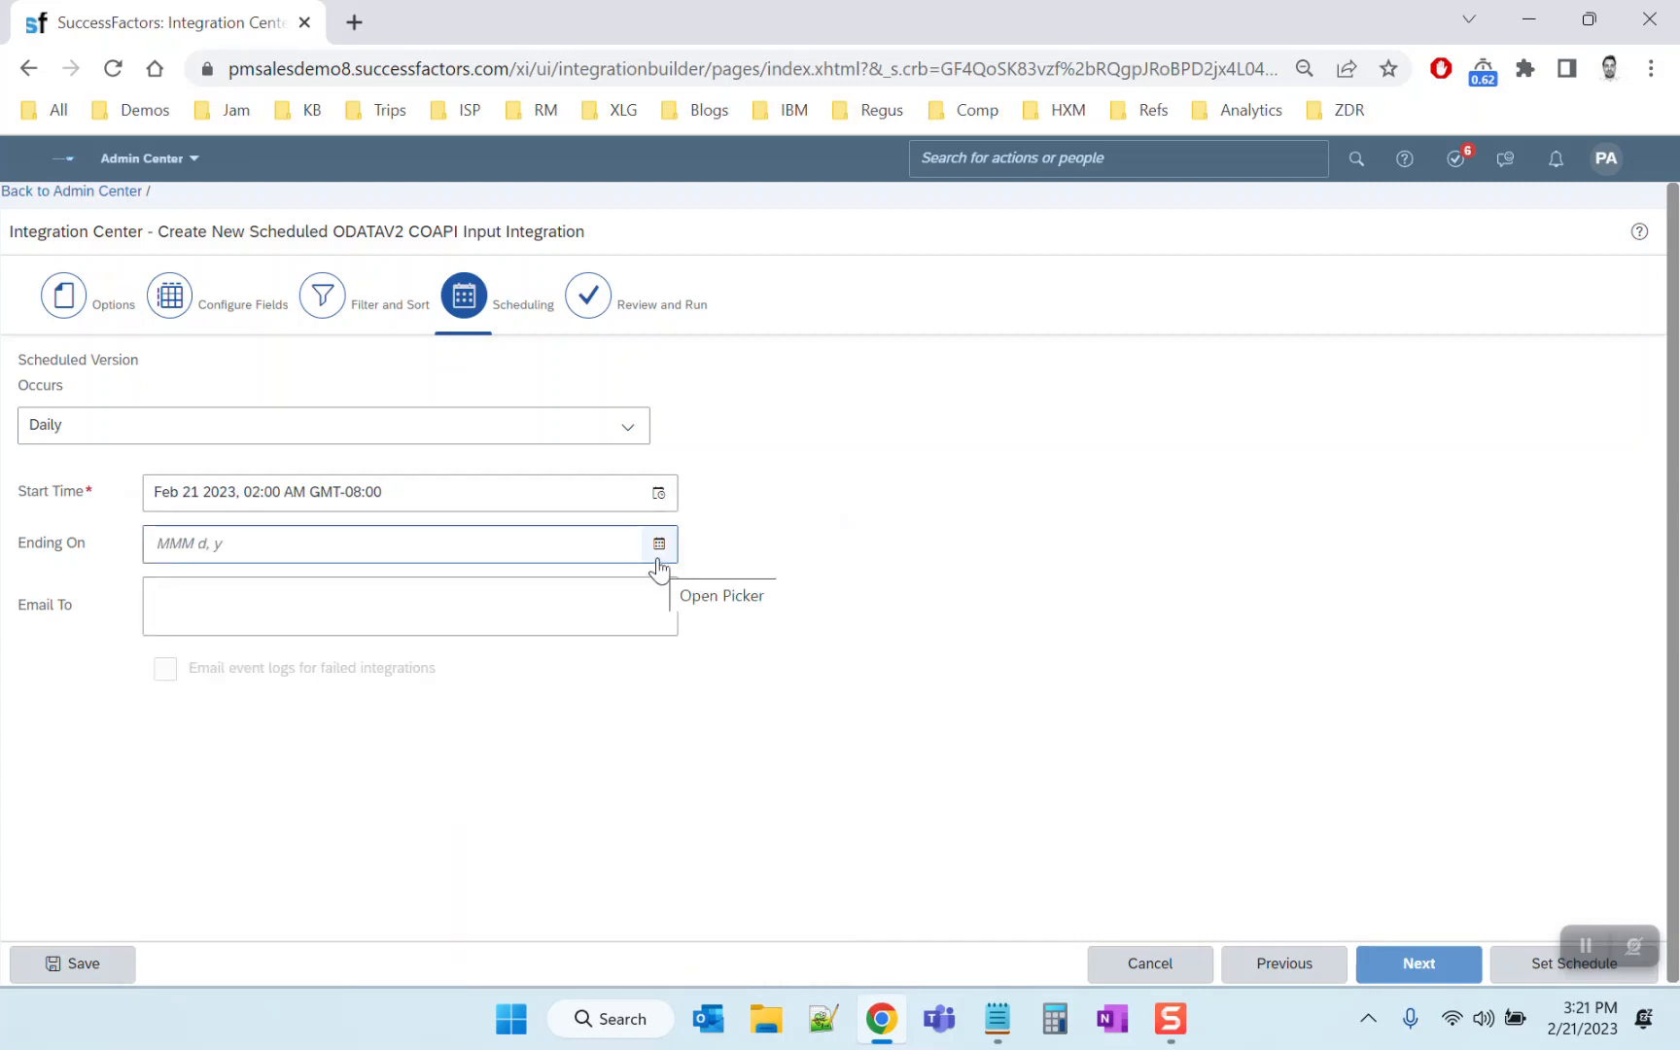
pyautogui.click(248, 613)
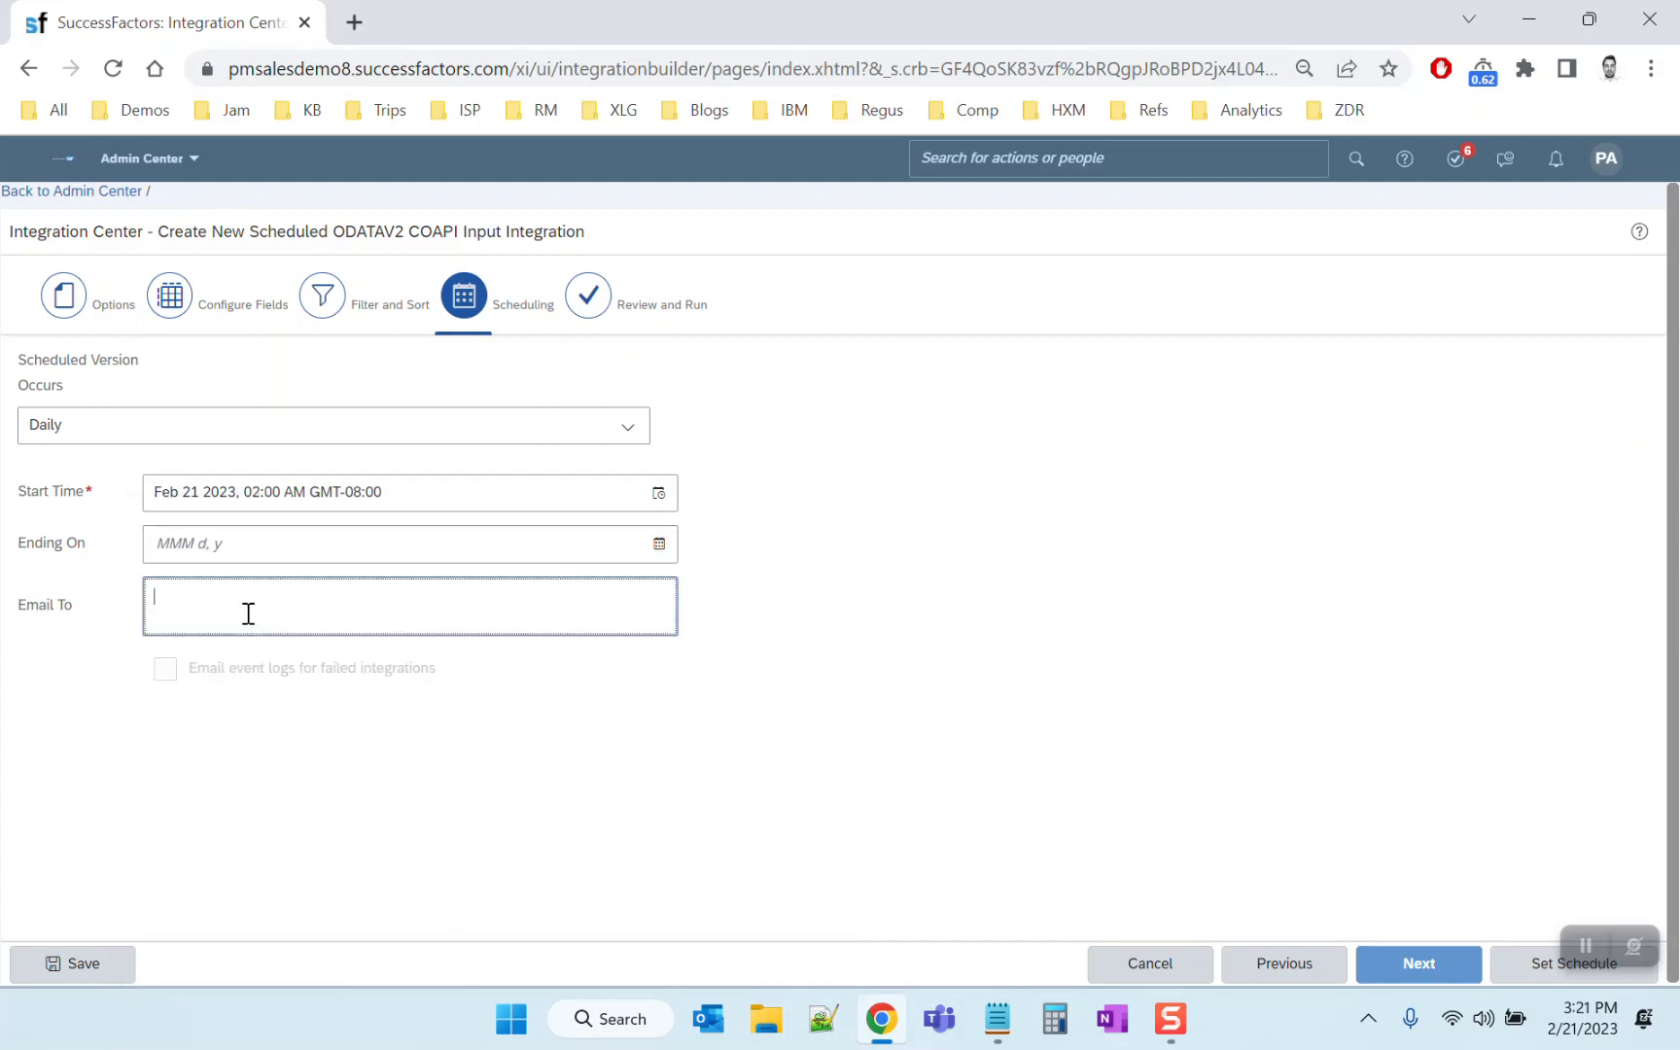
# Continue to the review stage, save the integration as "Job relationship names (daily)" and run it immediately
pyautogui.click(1424, 972)
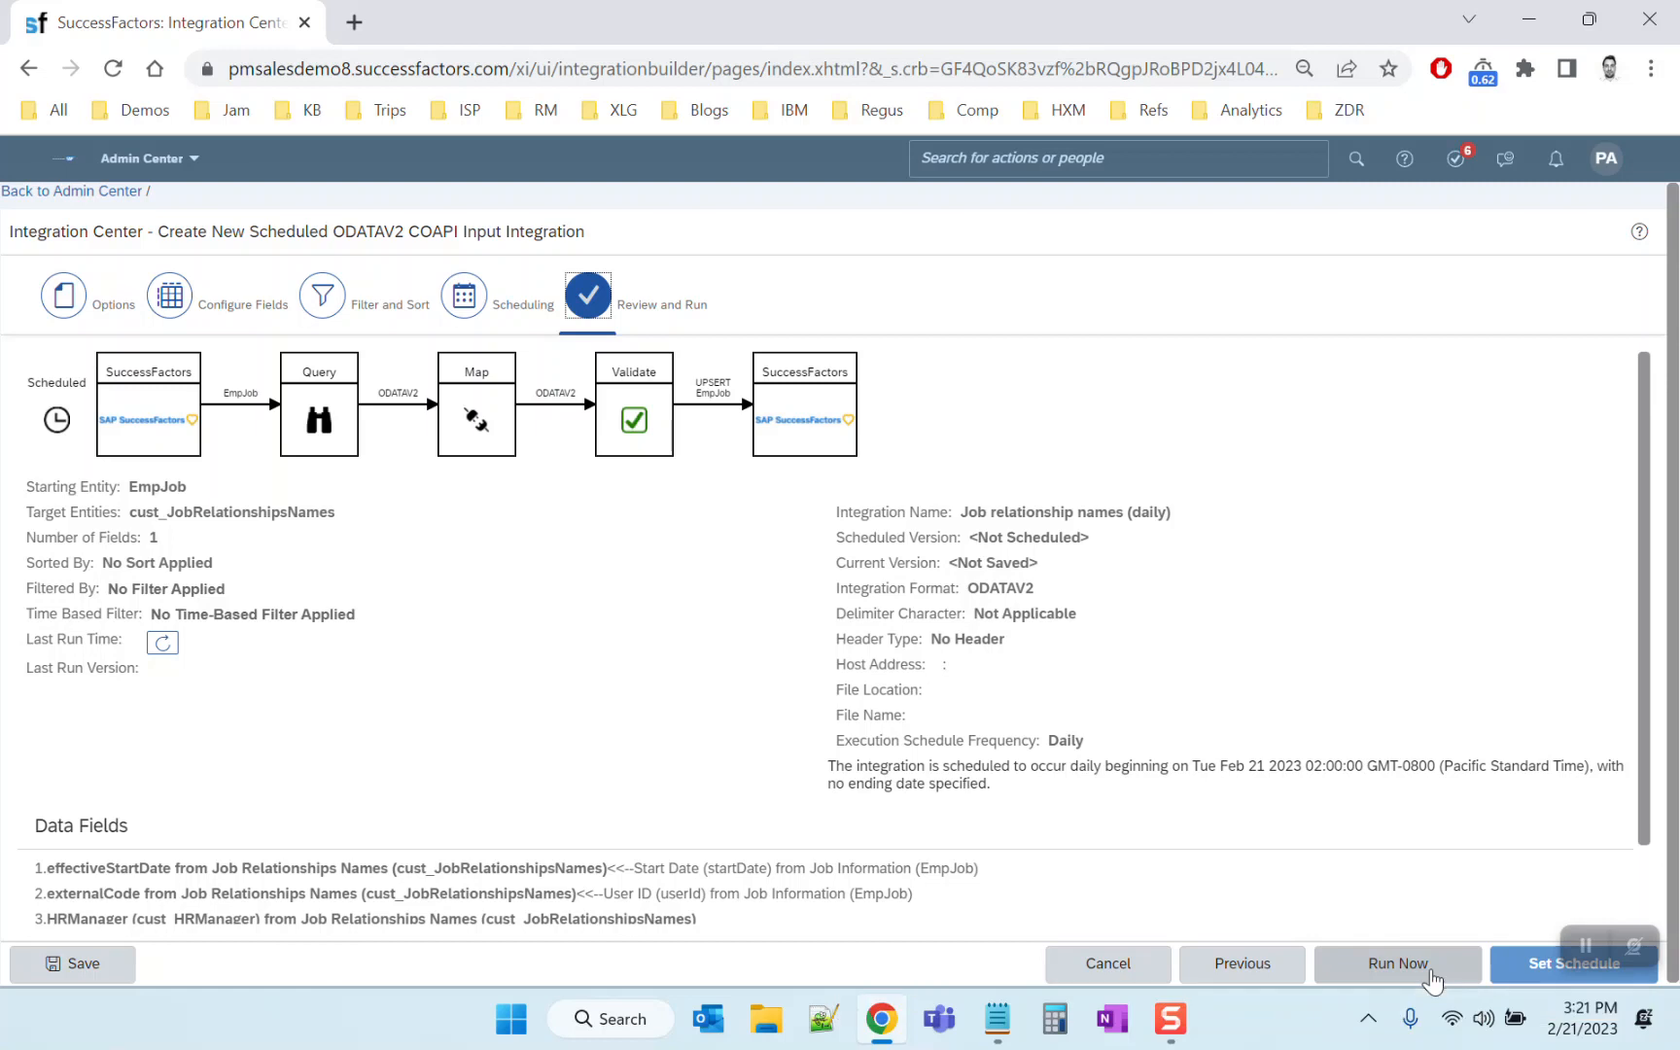
pyautogui.click(1429, 975)
pyautogui.click(916, 607)
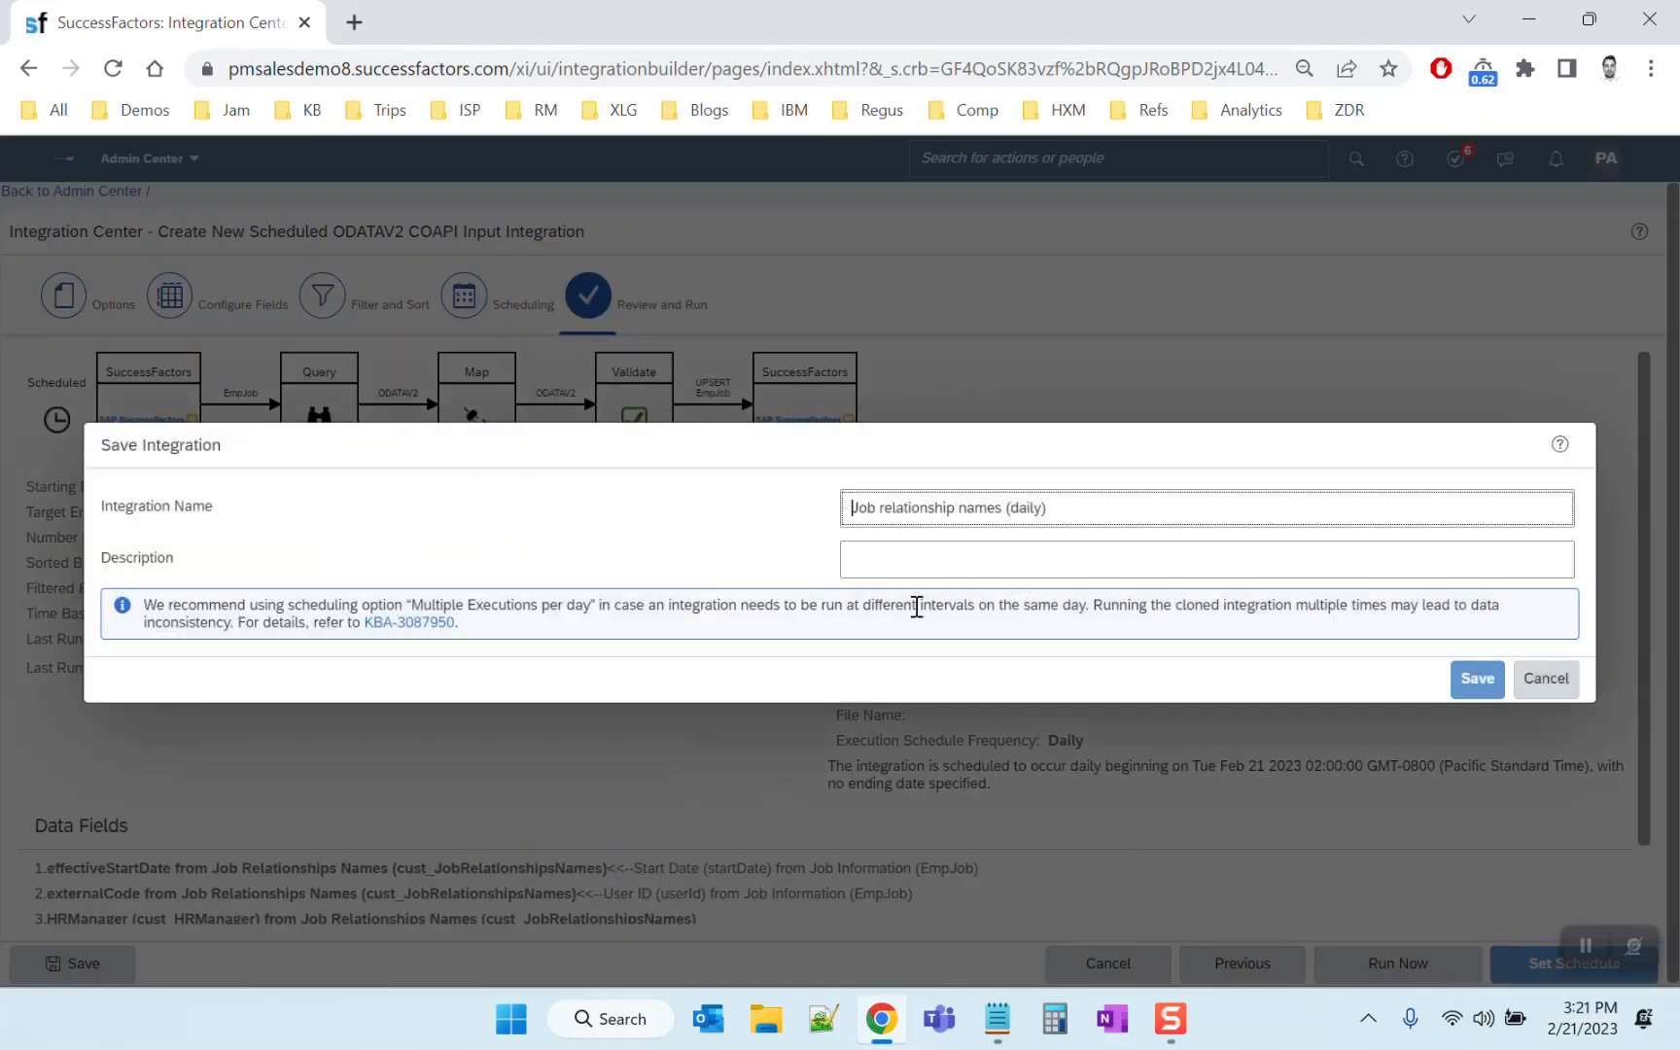
pyautogui.click(1478, 686)
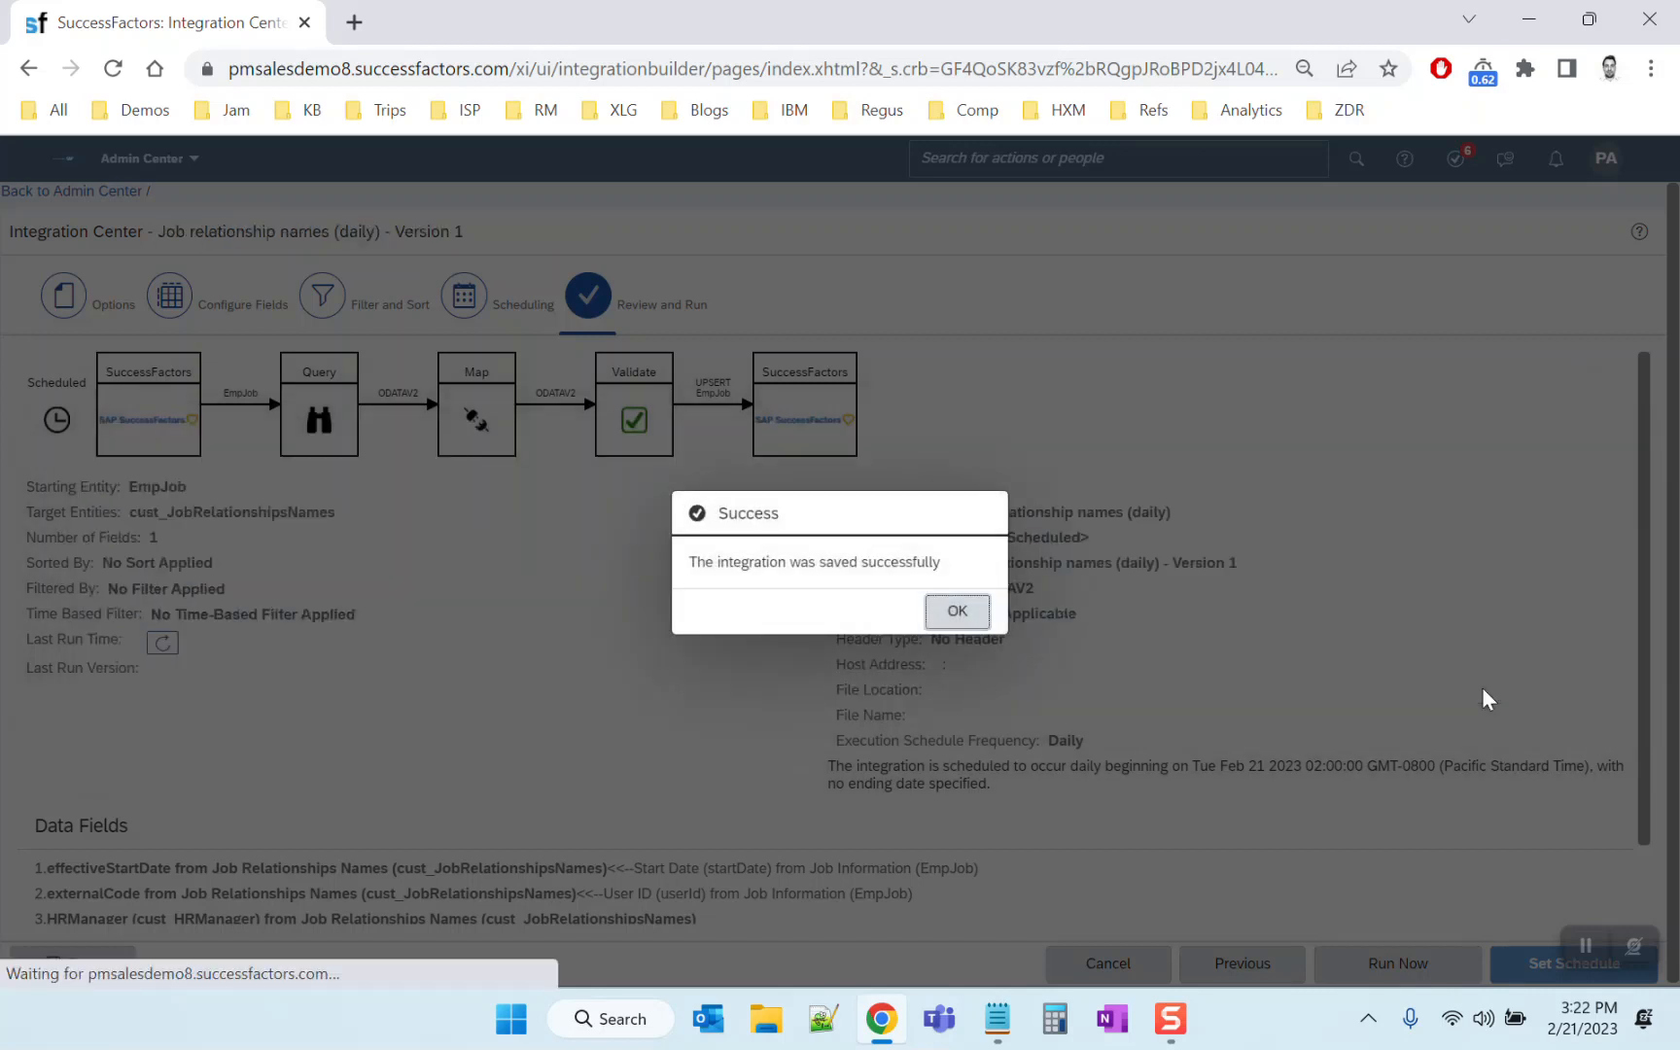
pyautogui.click(958, 613)
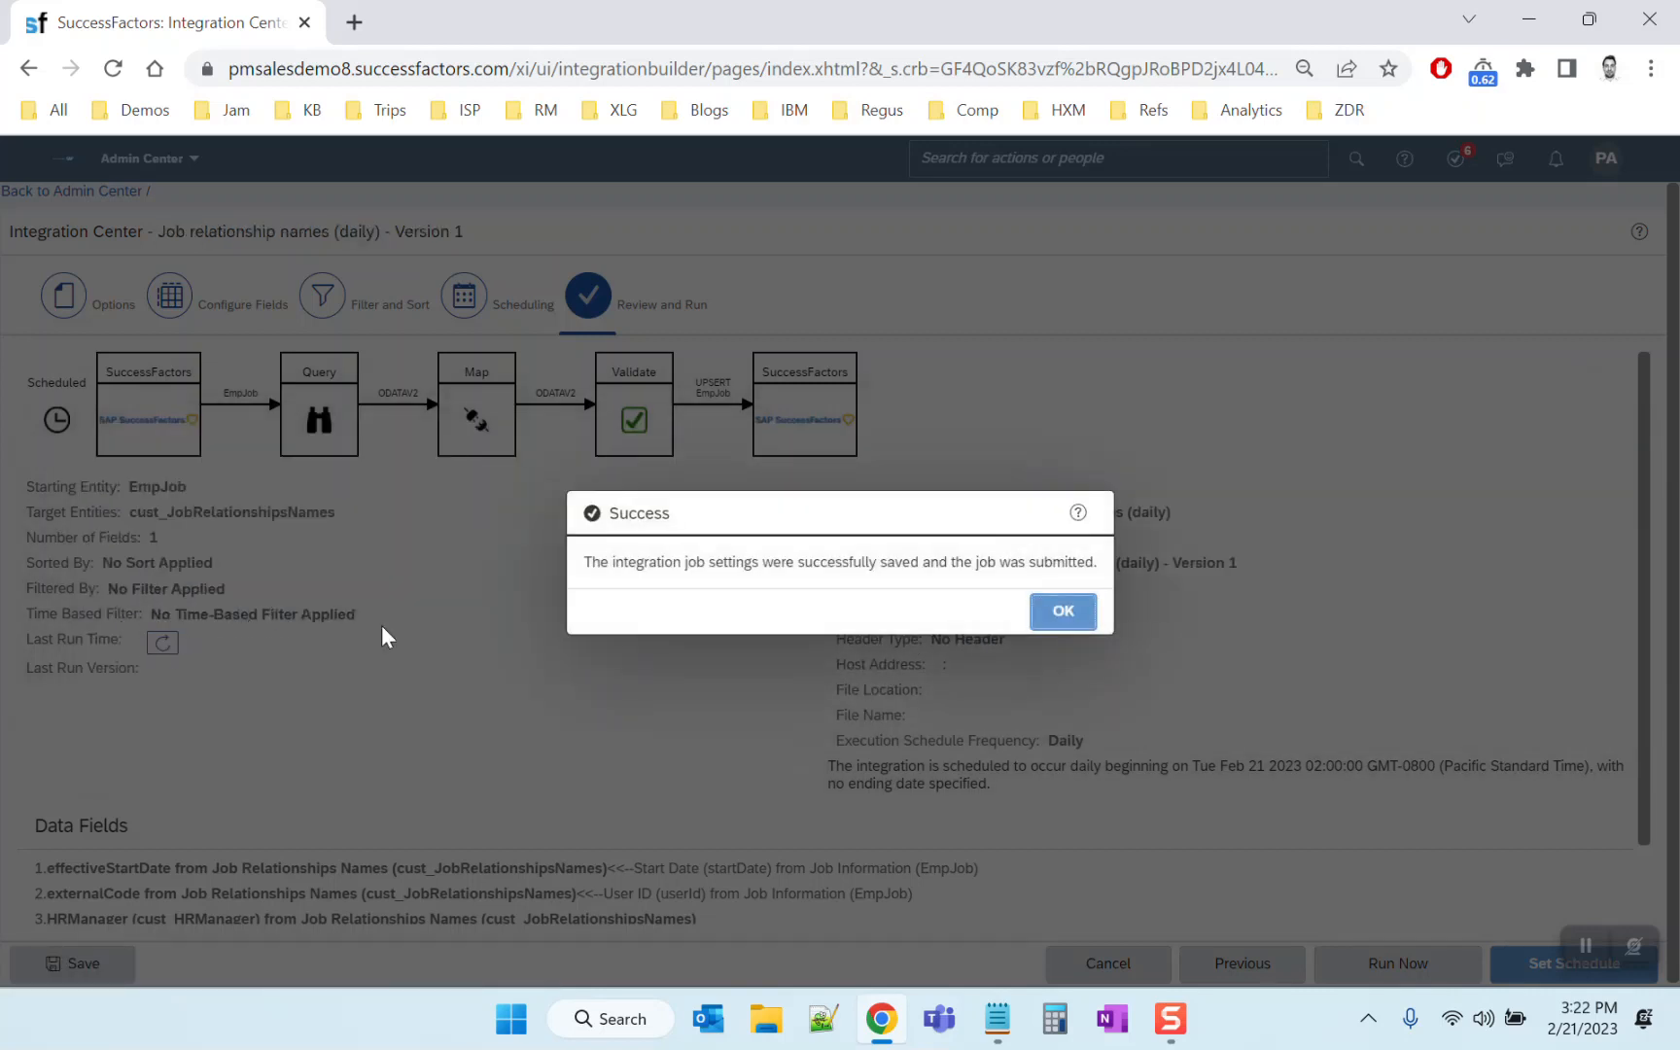
pyautogui.click(1060, 607)
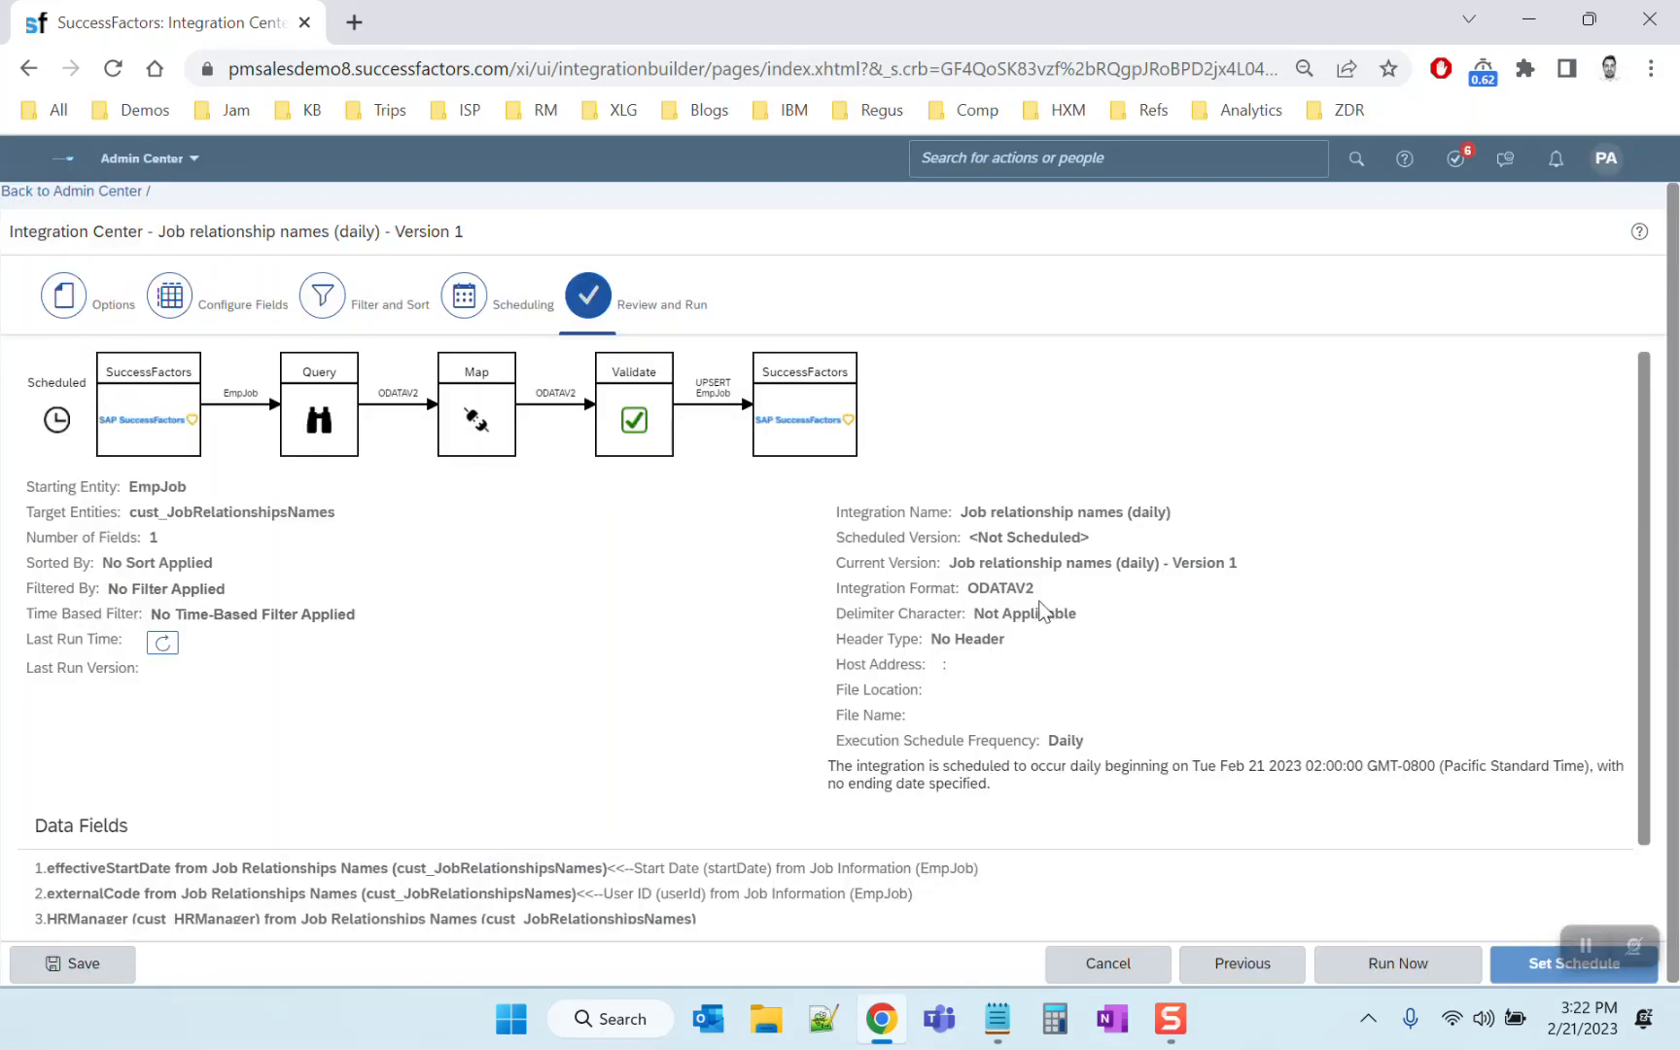
# Refresh the last execution details repeatedly and check the run status of the integration job
pyautogui.click(162, 646)
pyautogui.tripleClick(28, 640)
pyautogui.click(160, 644)
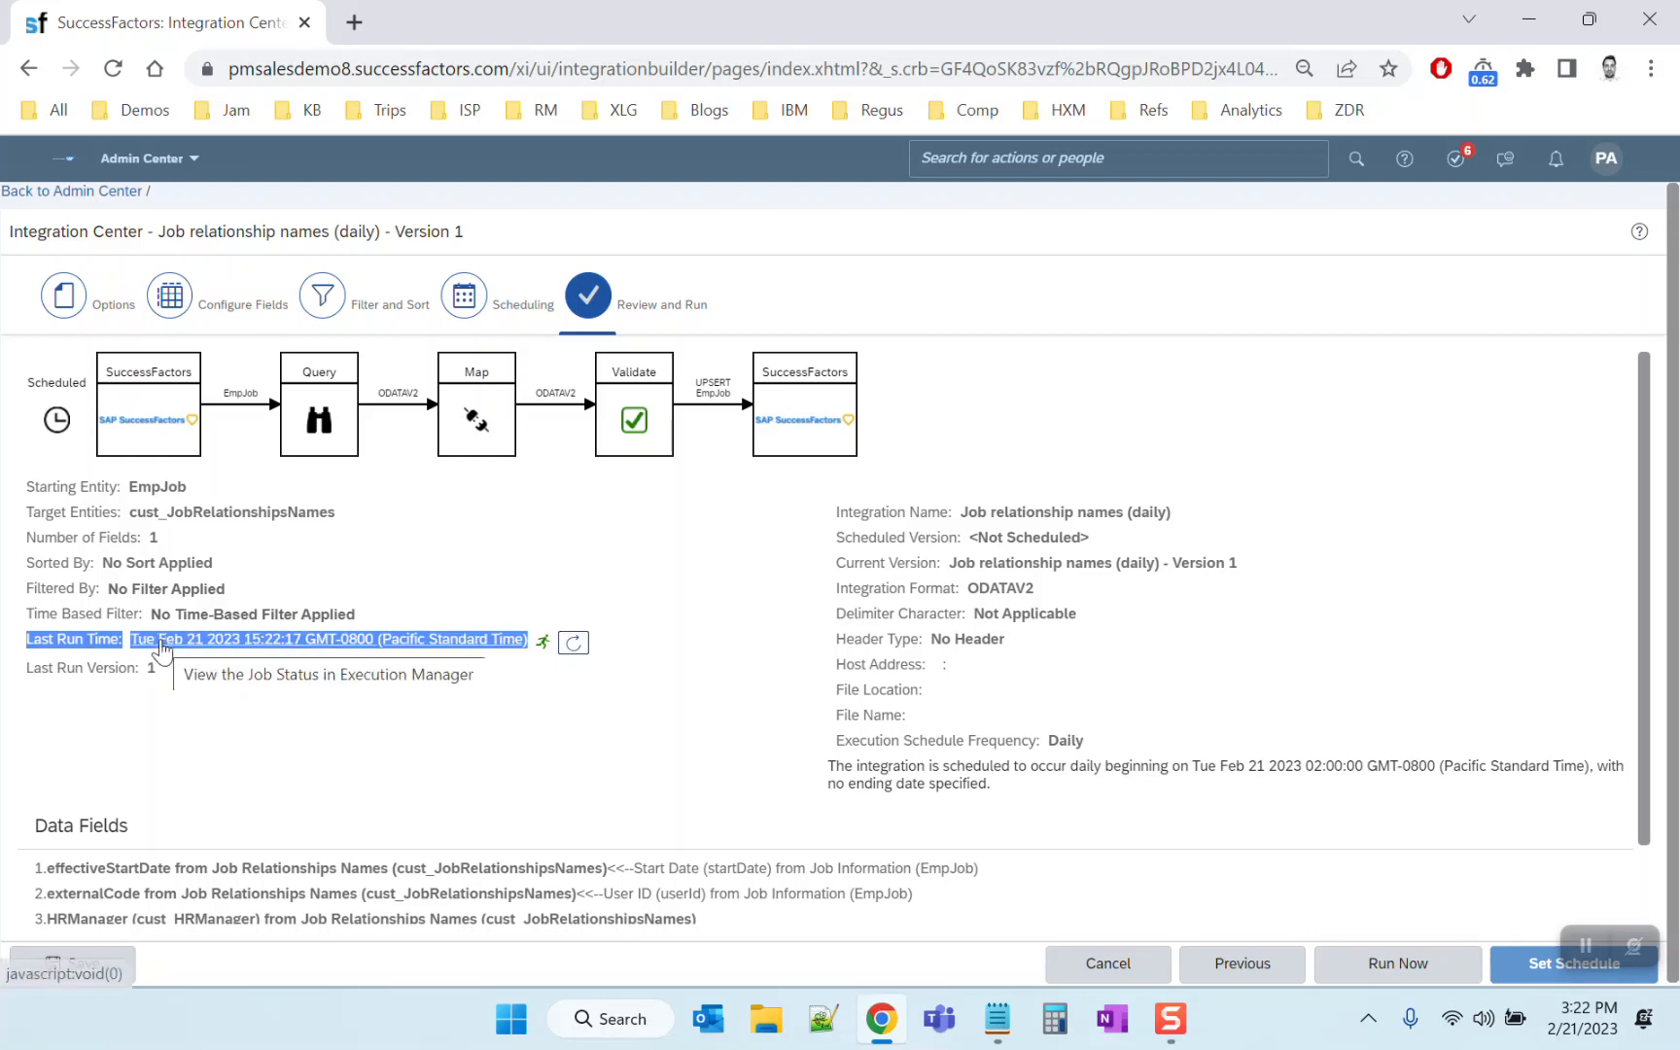
pyautogui.click(550, 720)
pyautogui.moveTo(545, 643)
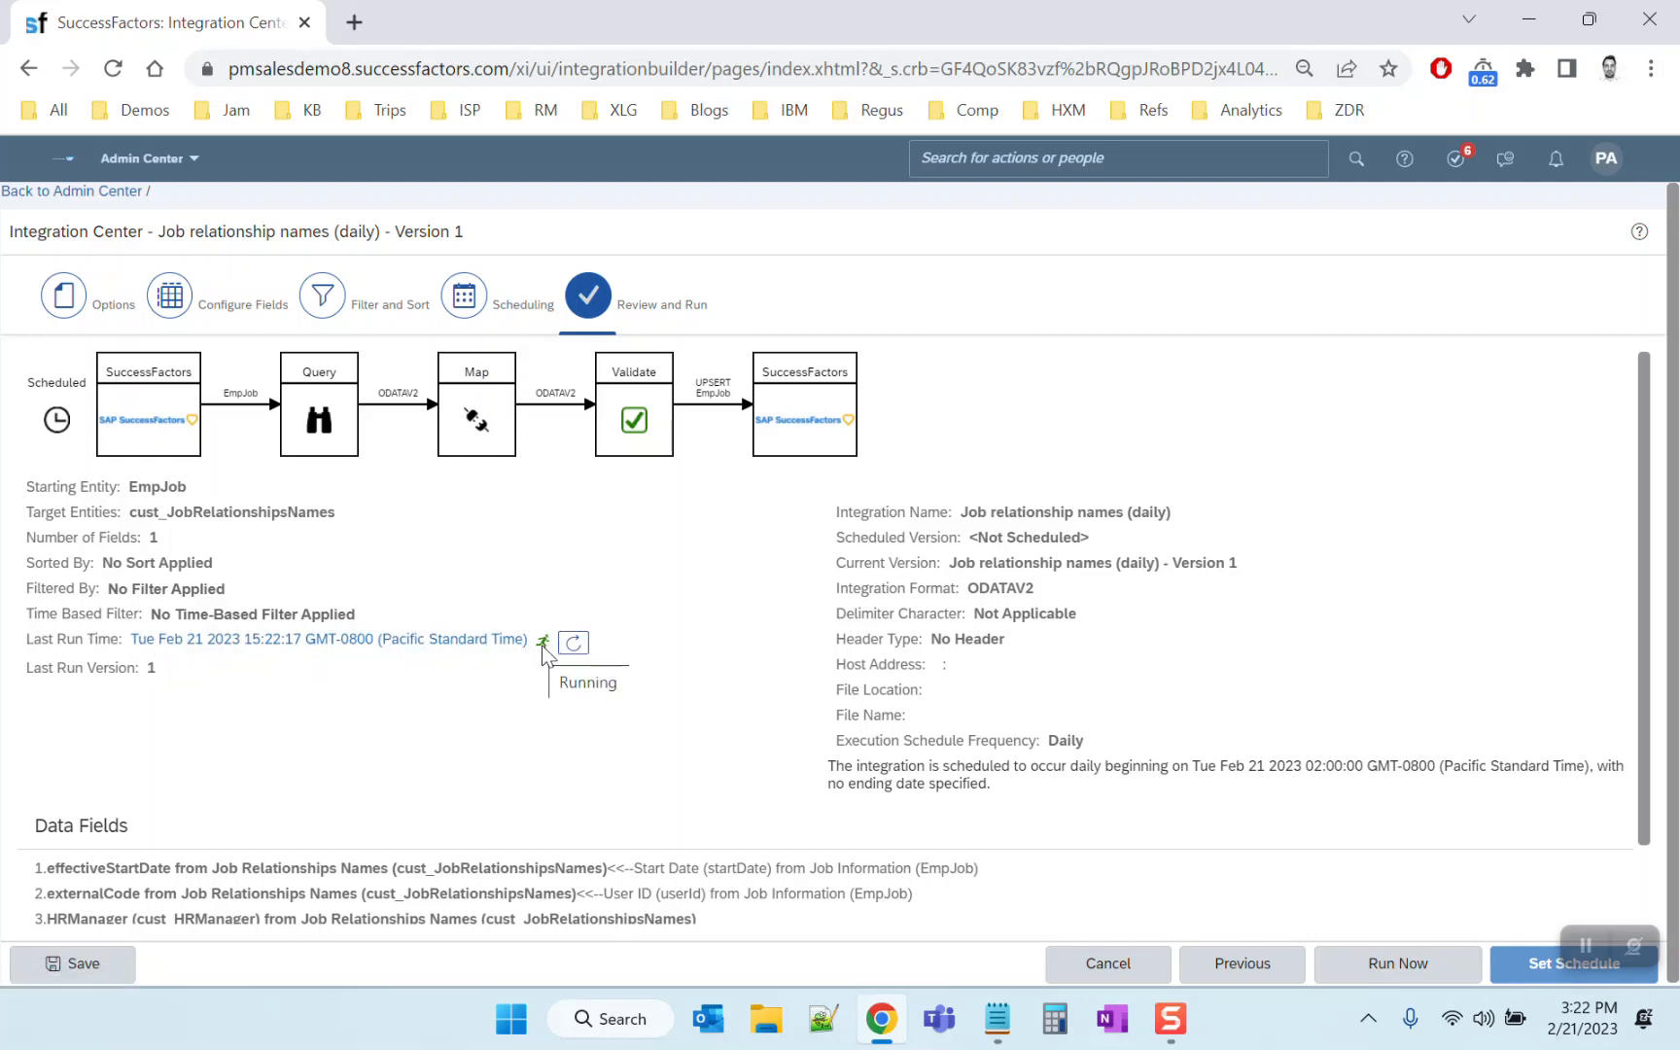
pyautogui.click(574, 644)
pyautogui.click(574, 646)
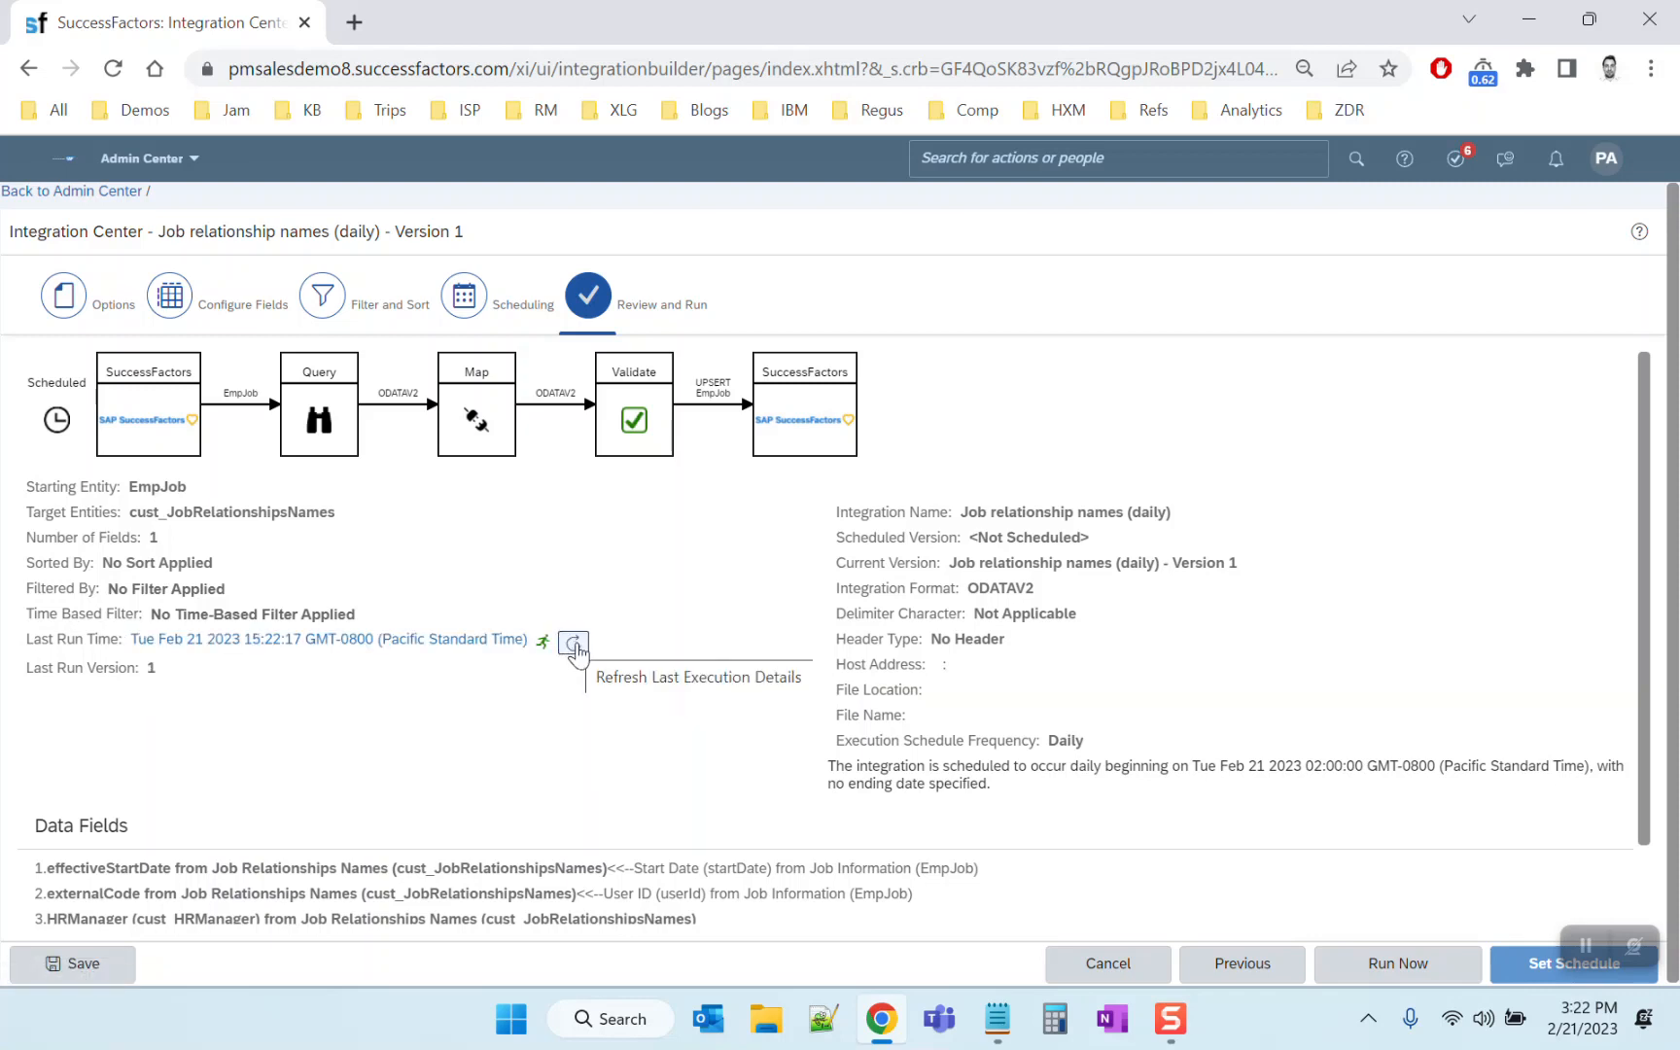
pyautogui.click(575, 645)
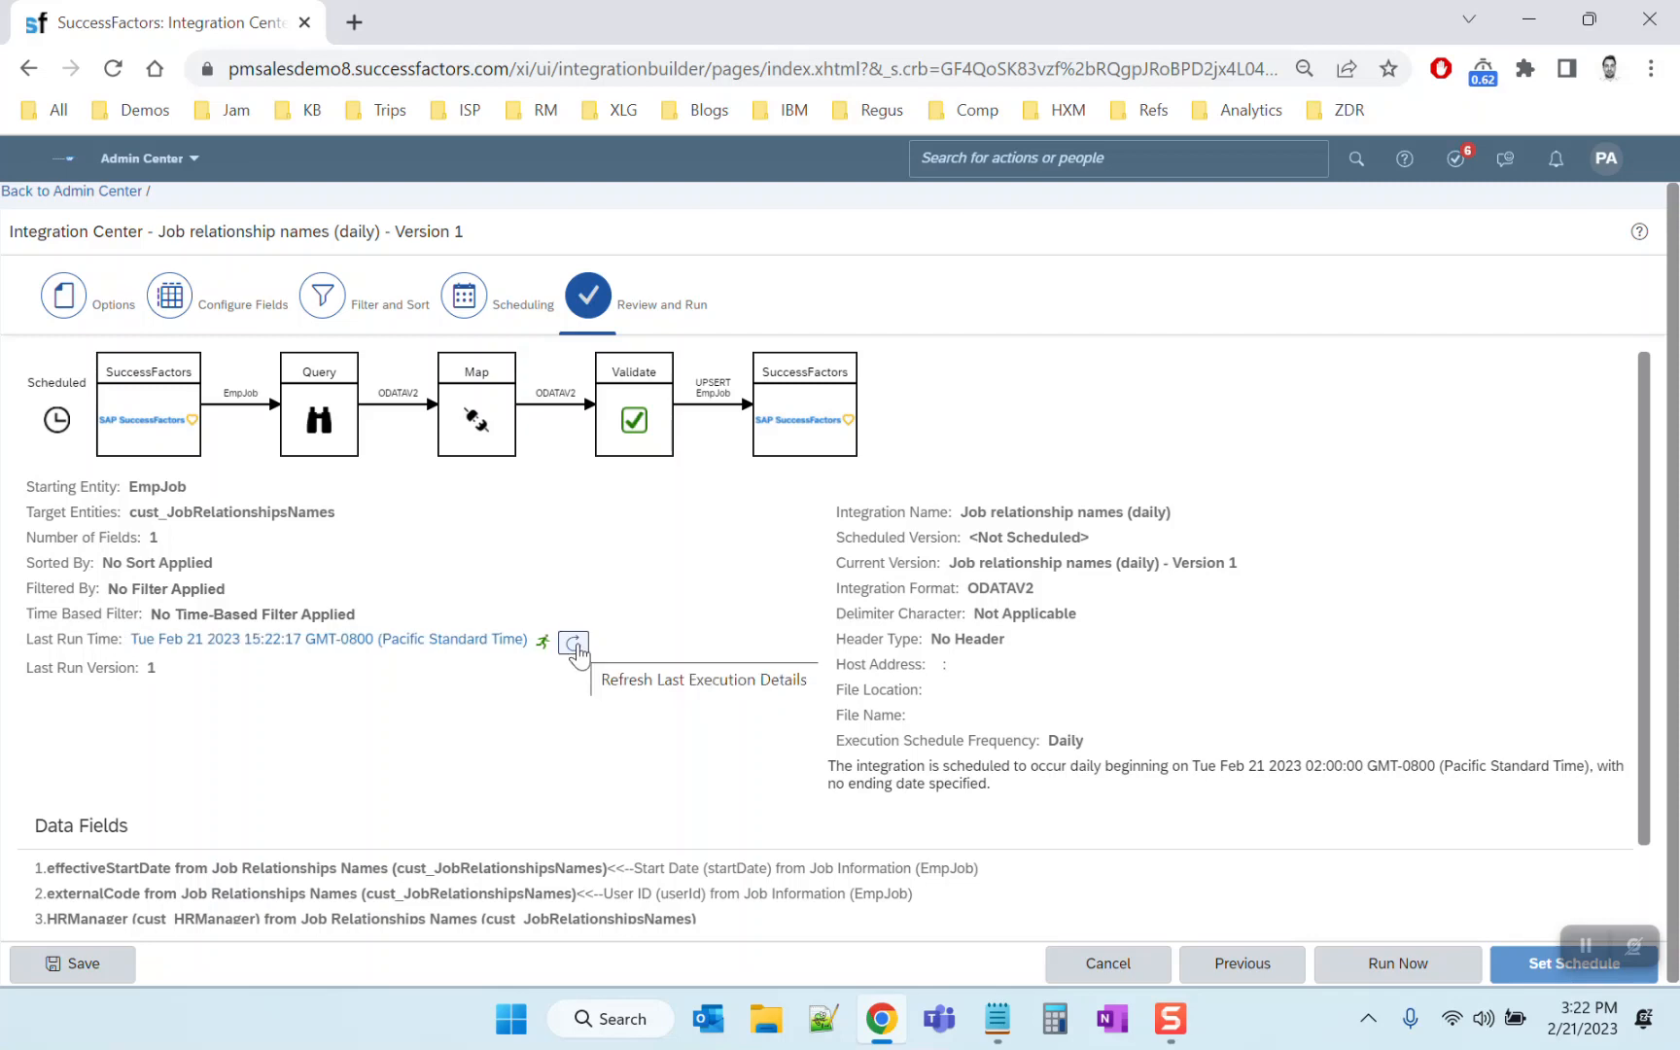
pyautogui.click(576, 646)
pyautogui.moveTo(544, 649)
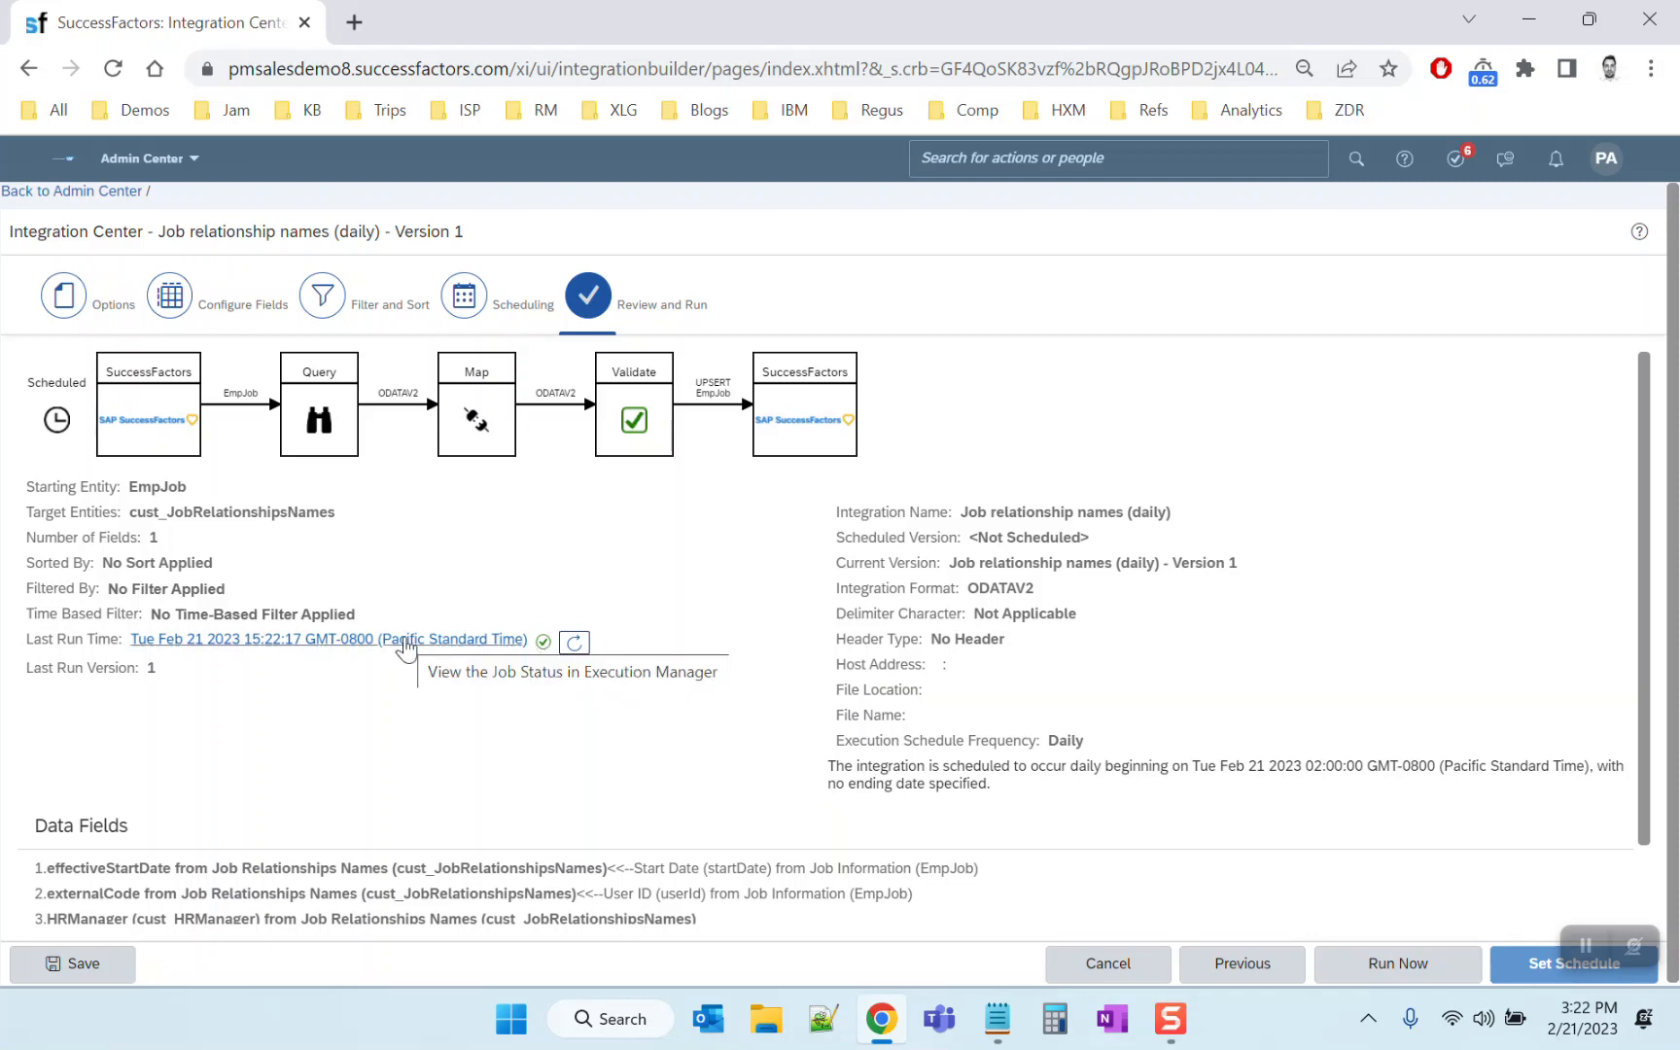
# Go to Manage Data and choose Job Relationships Names as the object type to search
pyautogui.click(1009, 158)
pyautogui.write('manage data')
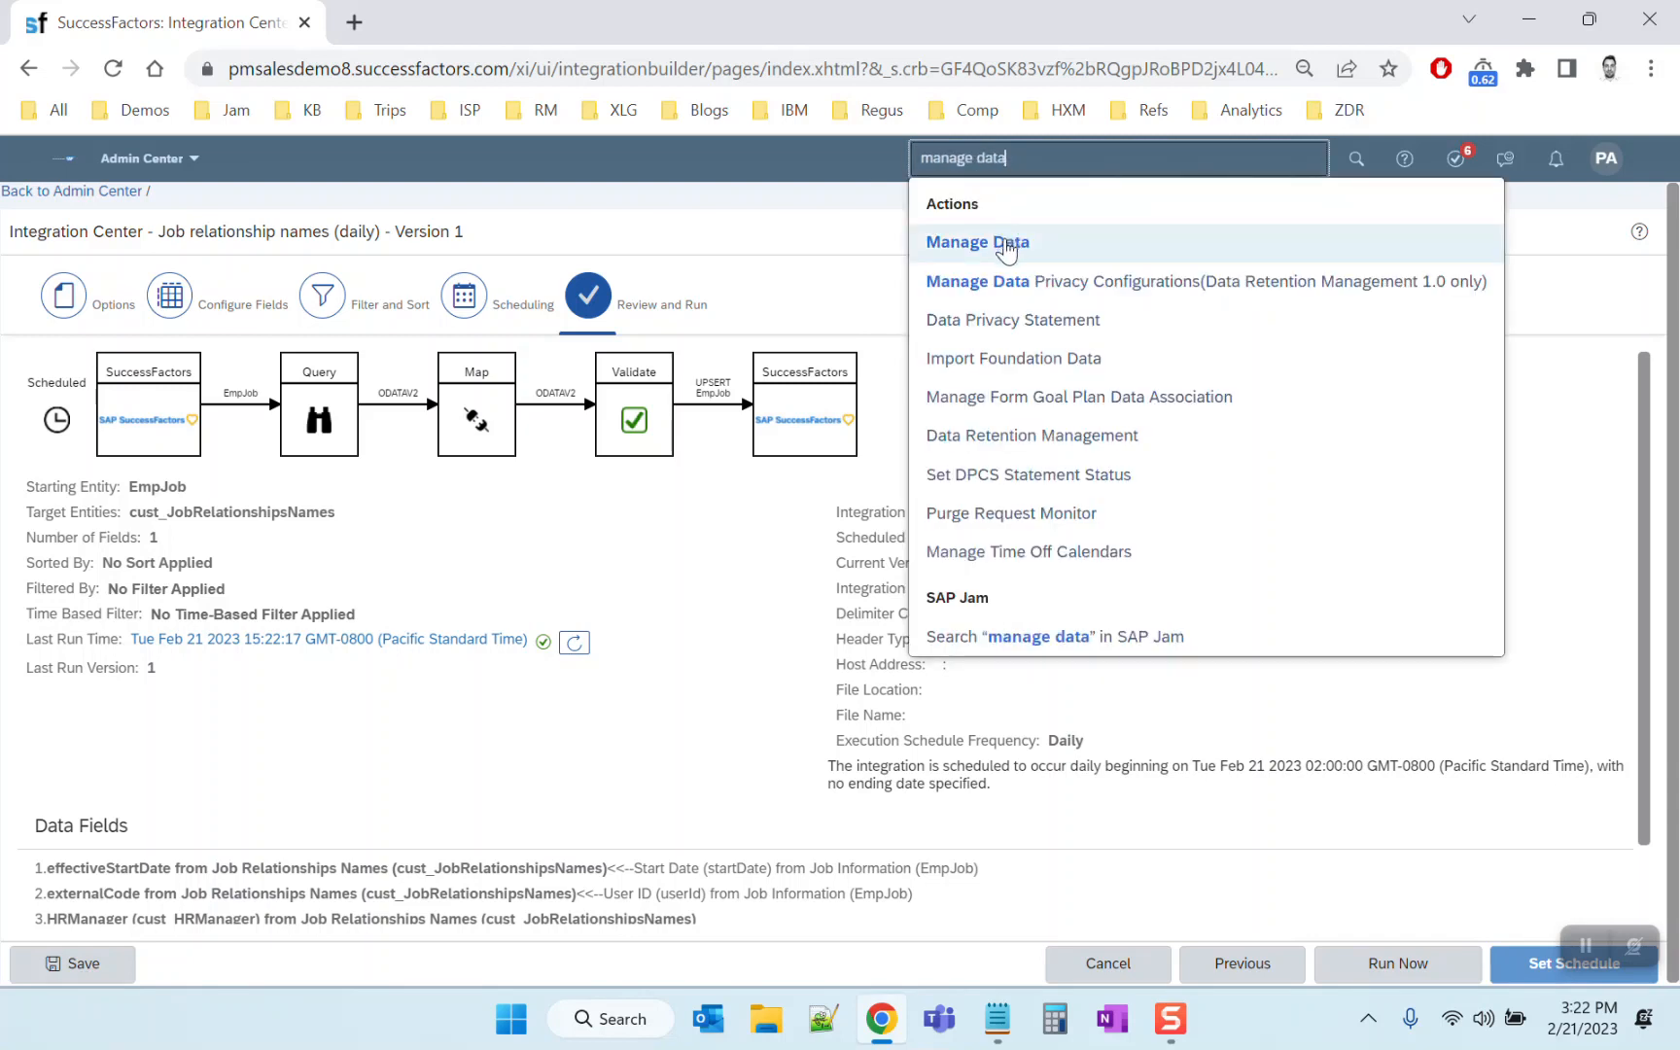
pyautogui.click(1009, 237)
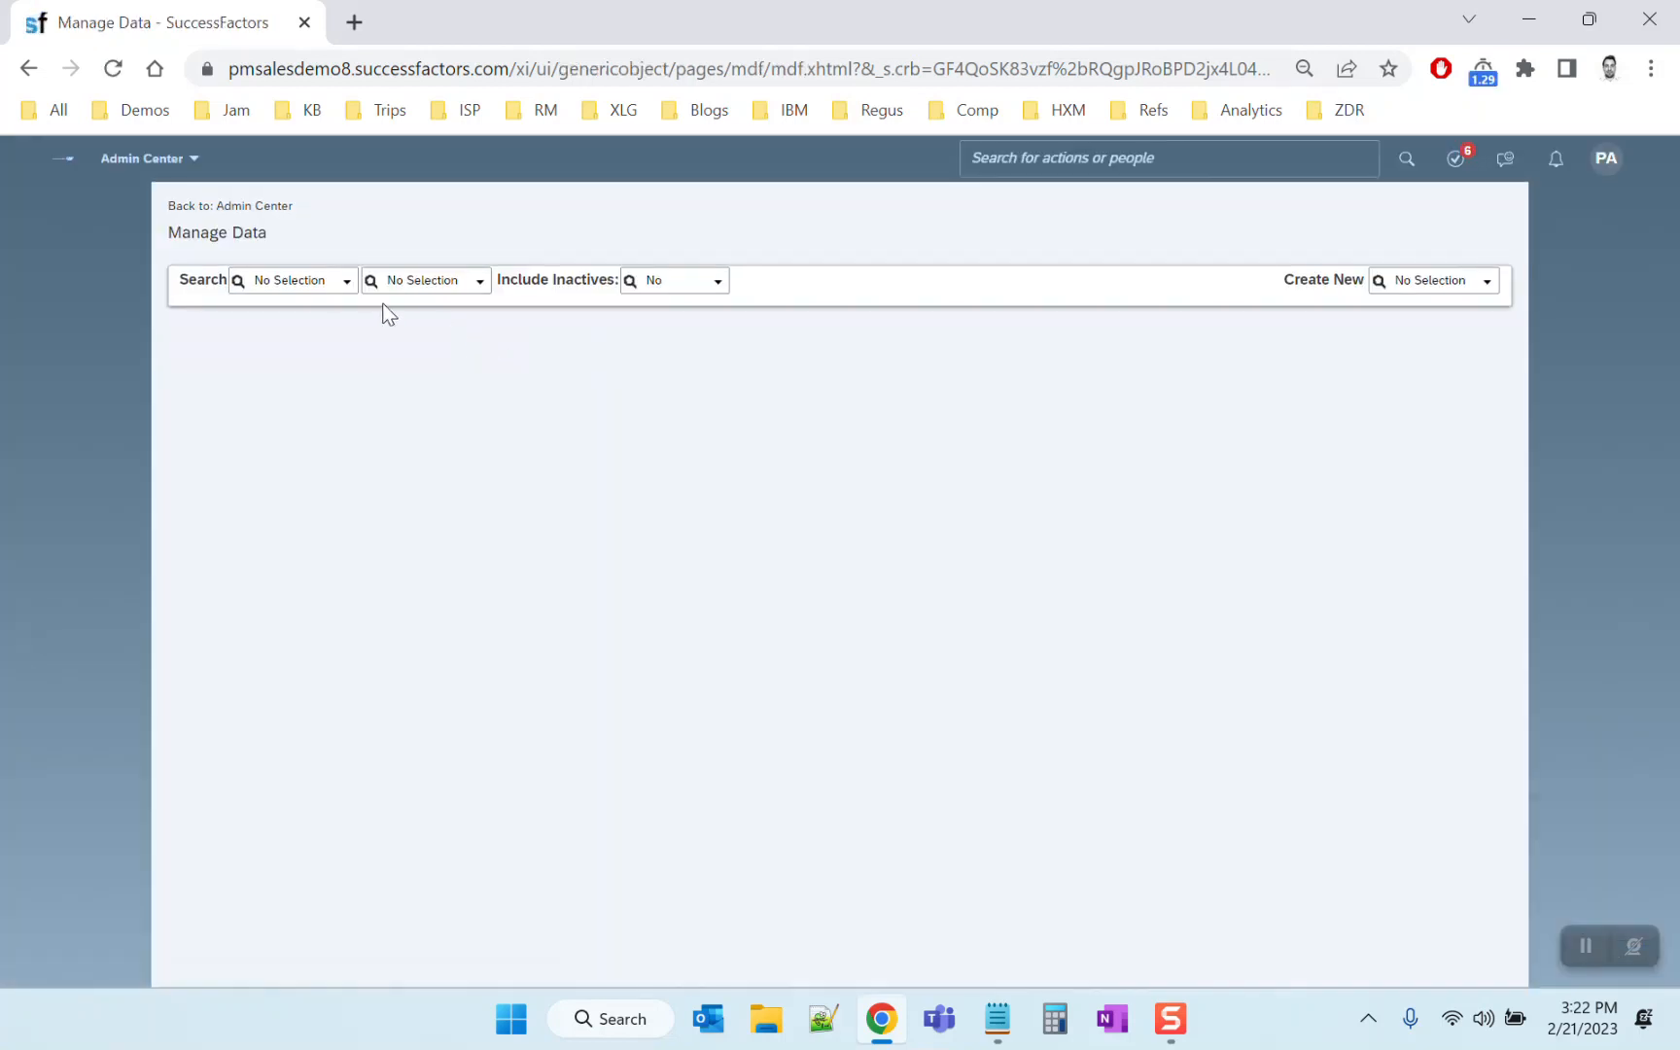
pyautogui.click(347, 280)
pyautogui.write('job relation')
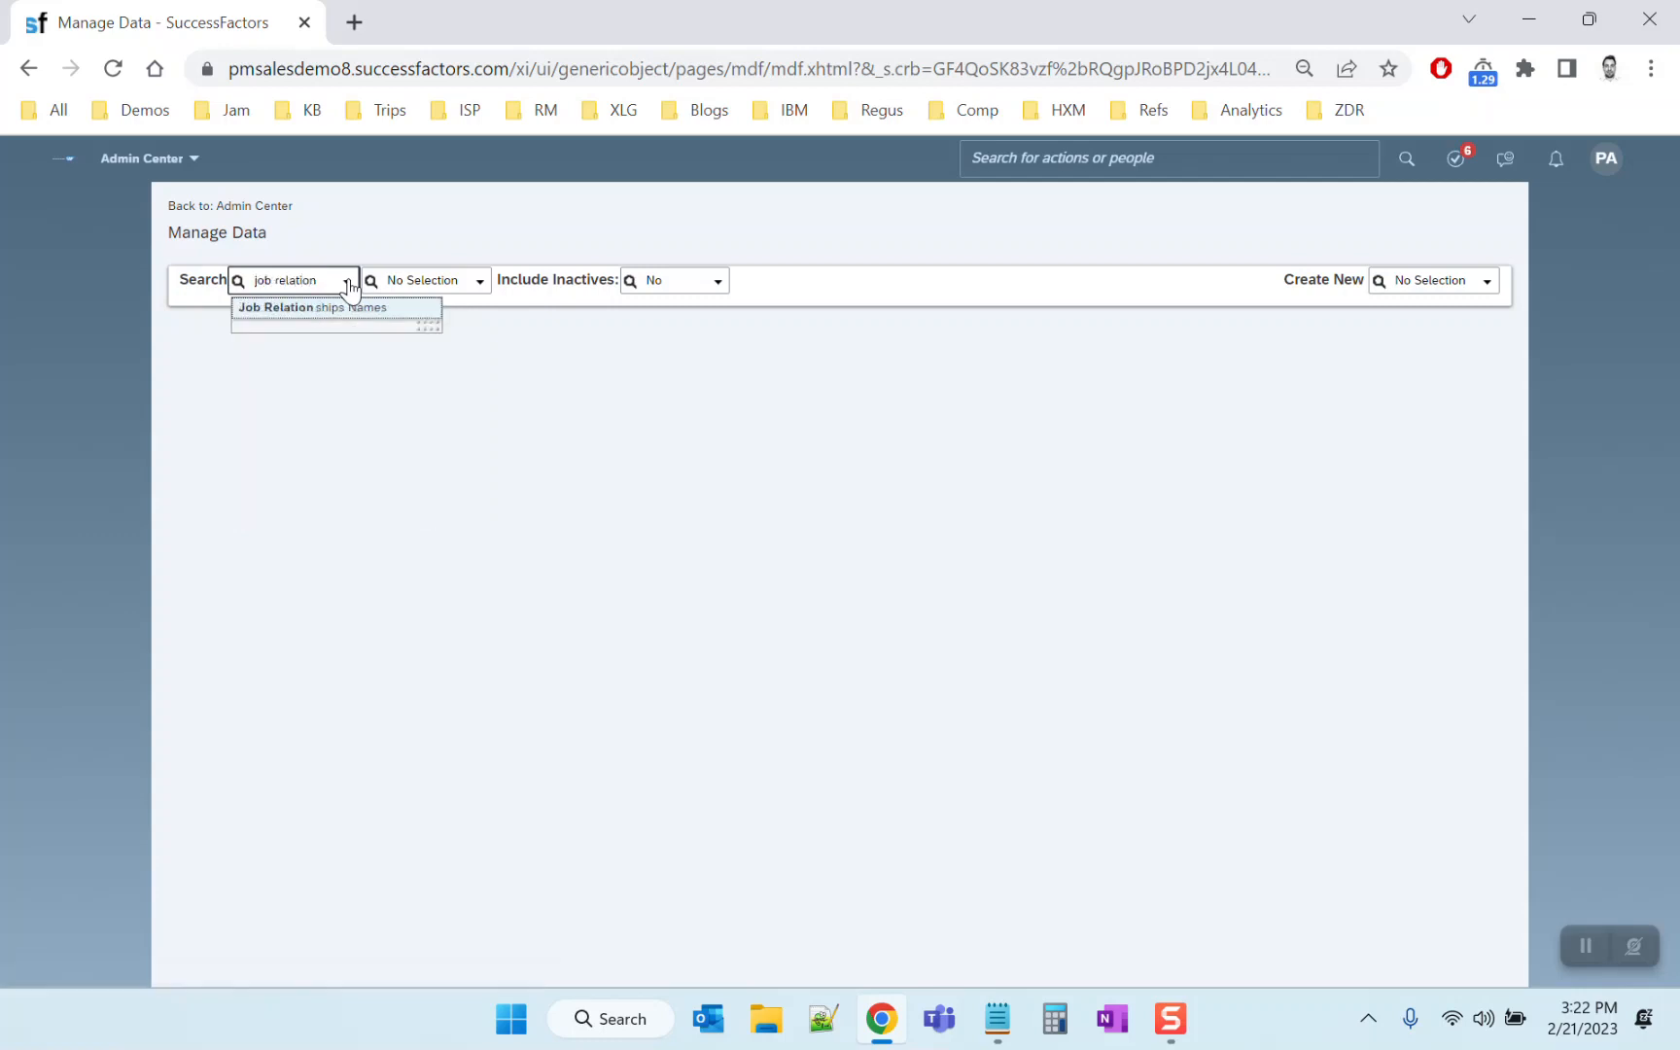
pyautogui.click(393, 306)
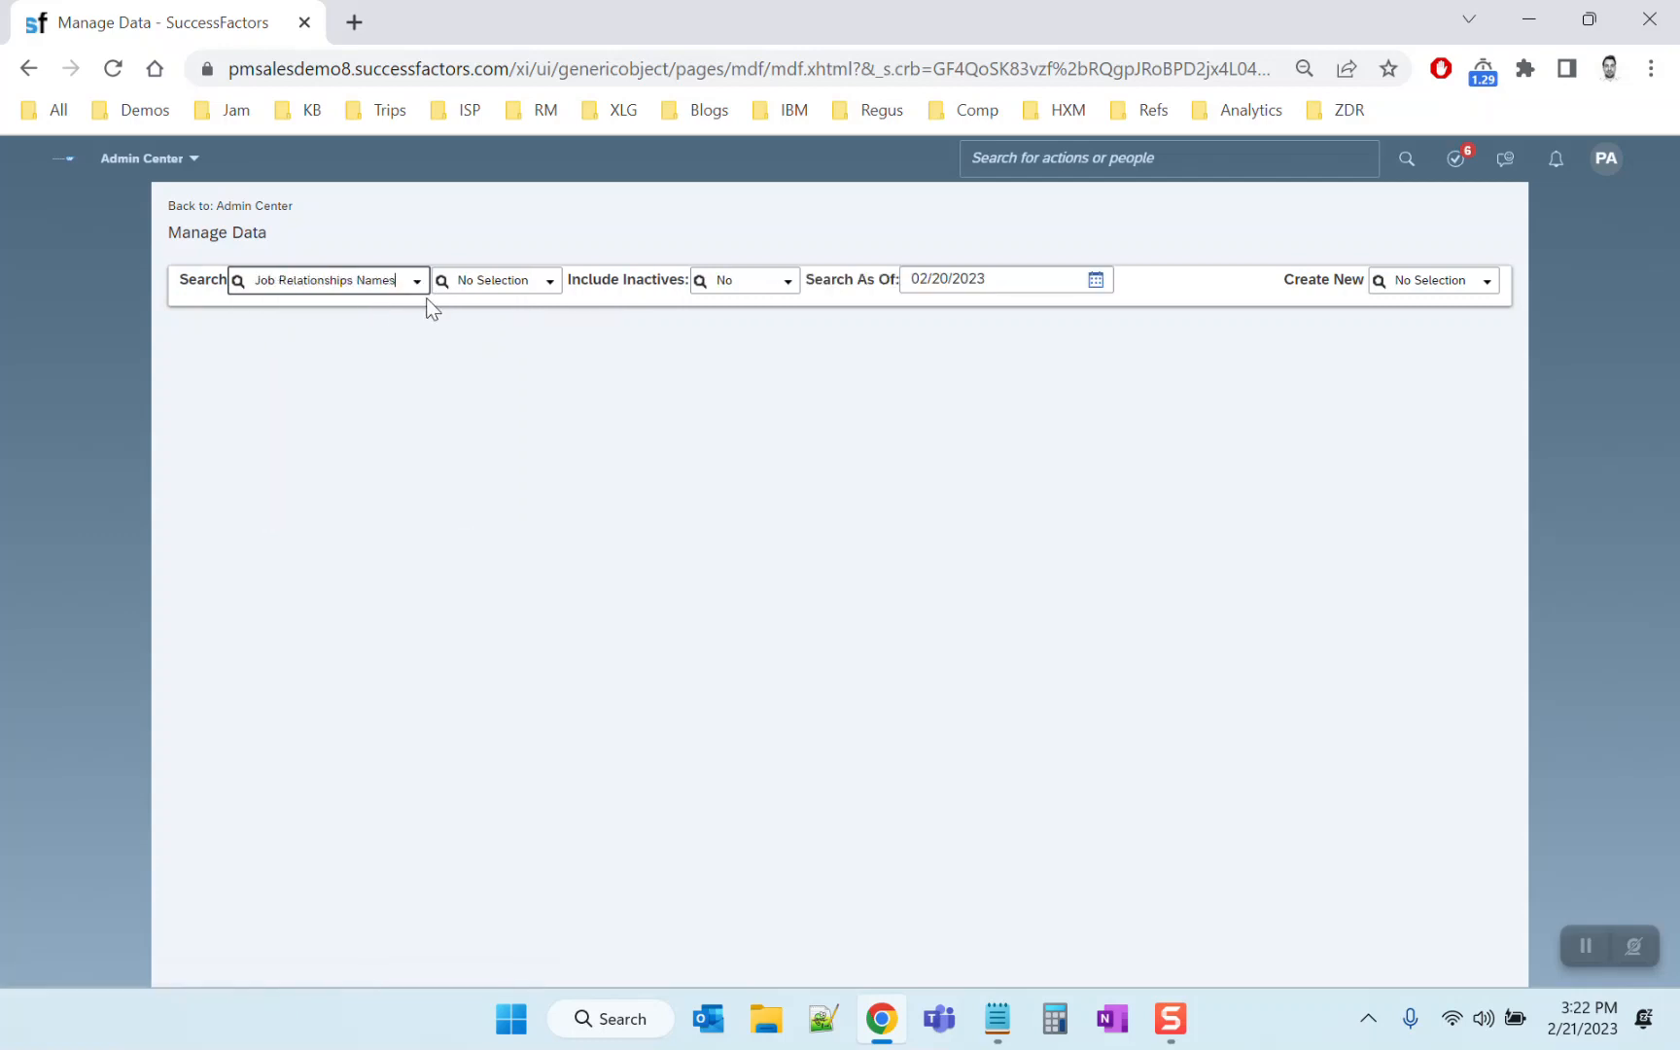
# Open the Job Relationships Names record of one listed employee, followed by the record of the employee with ID ending in 96
pyautogui.click(551, 284)
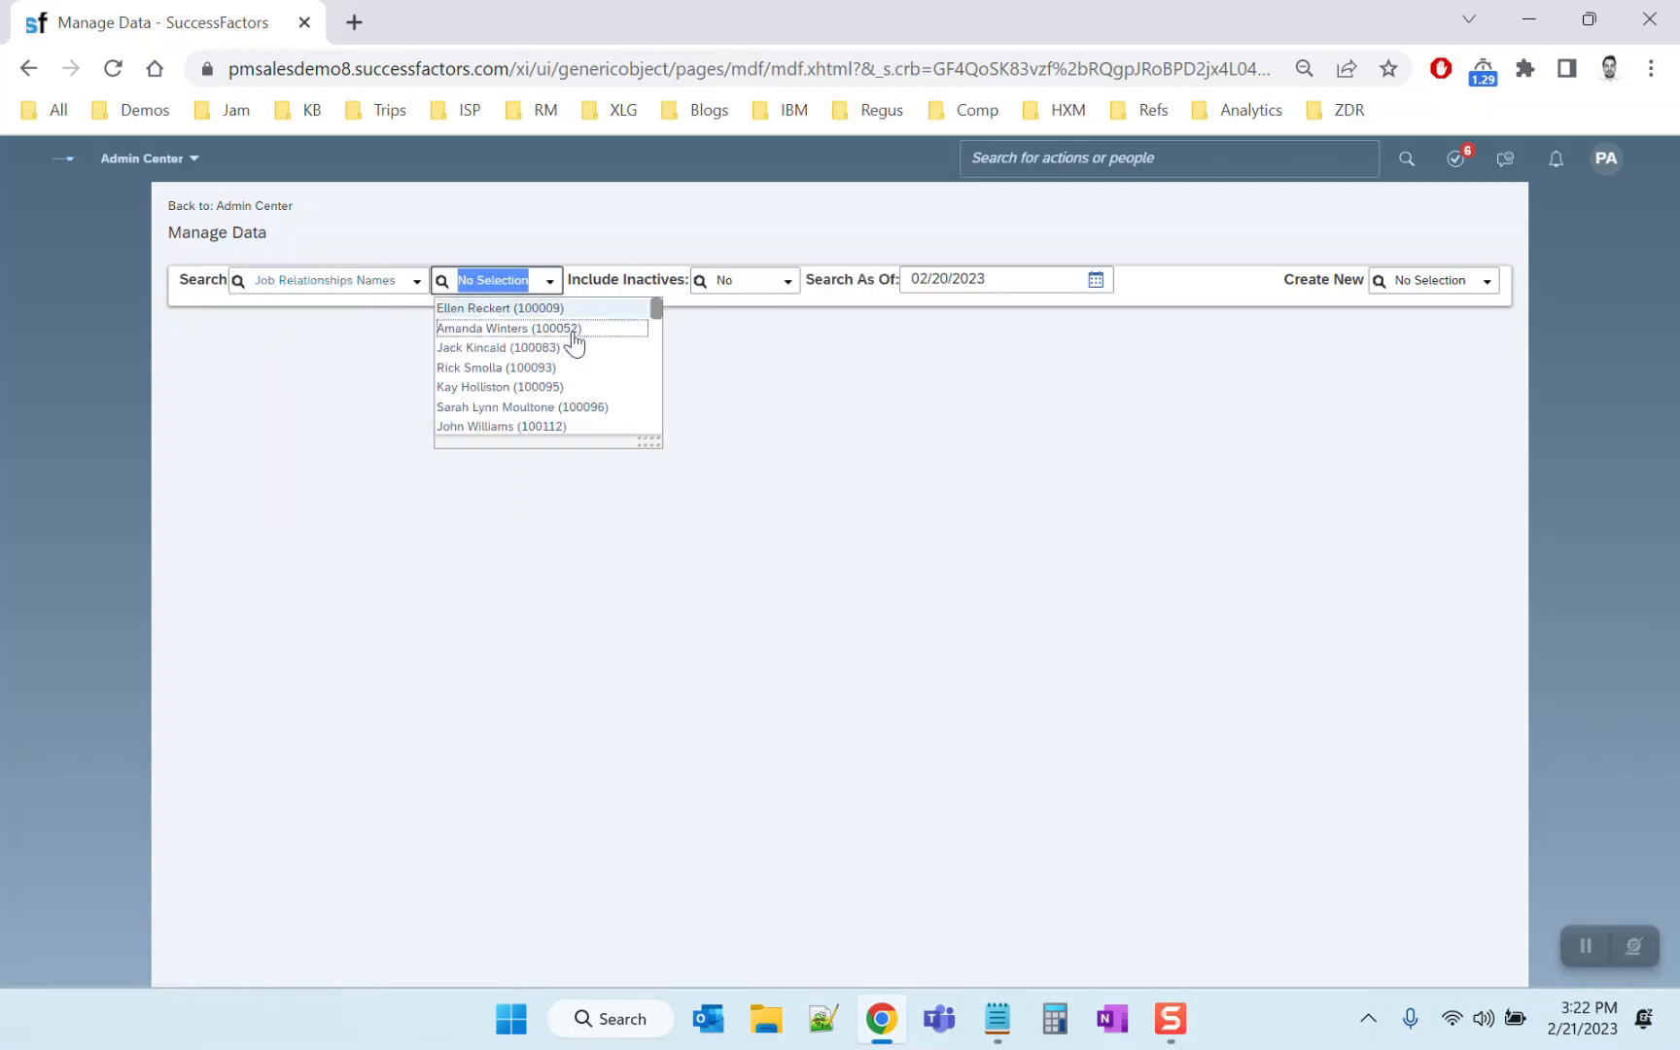
pyautogui.click(573, 367)
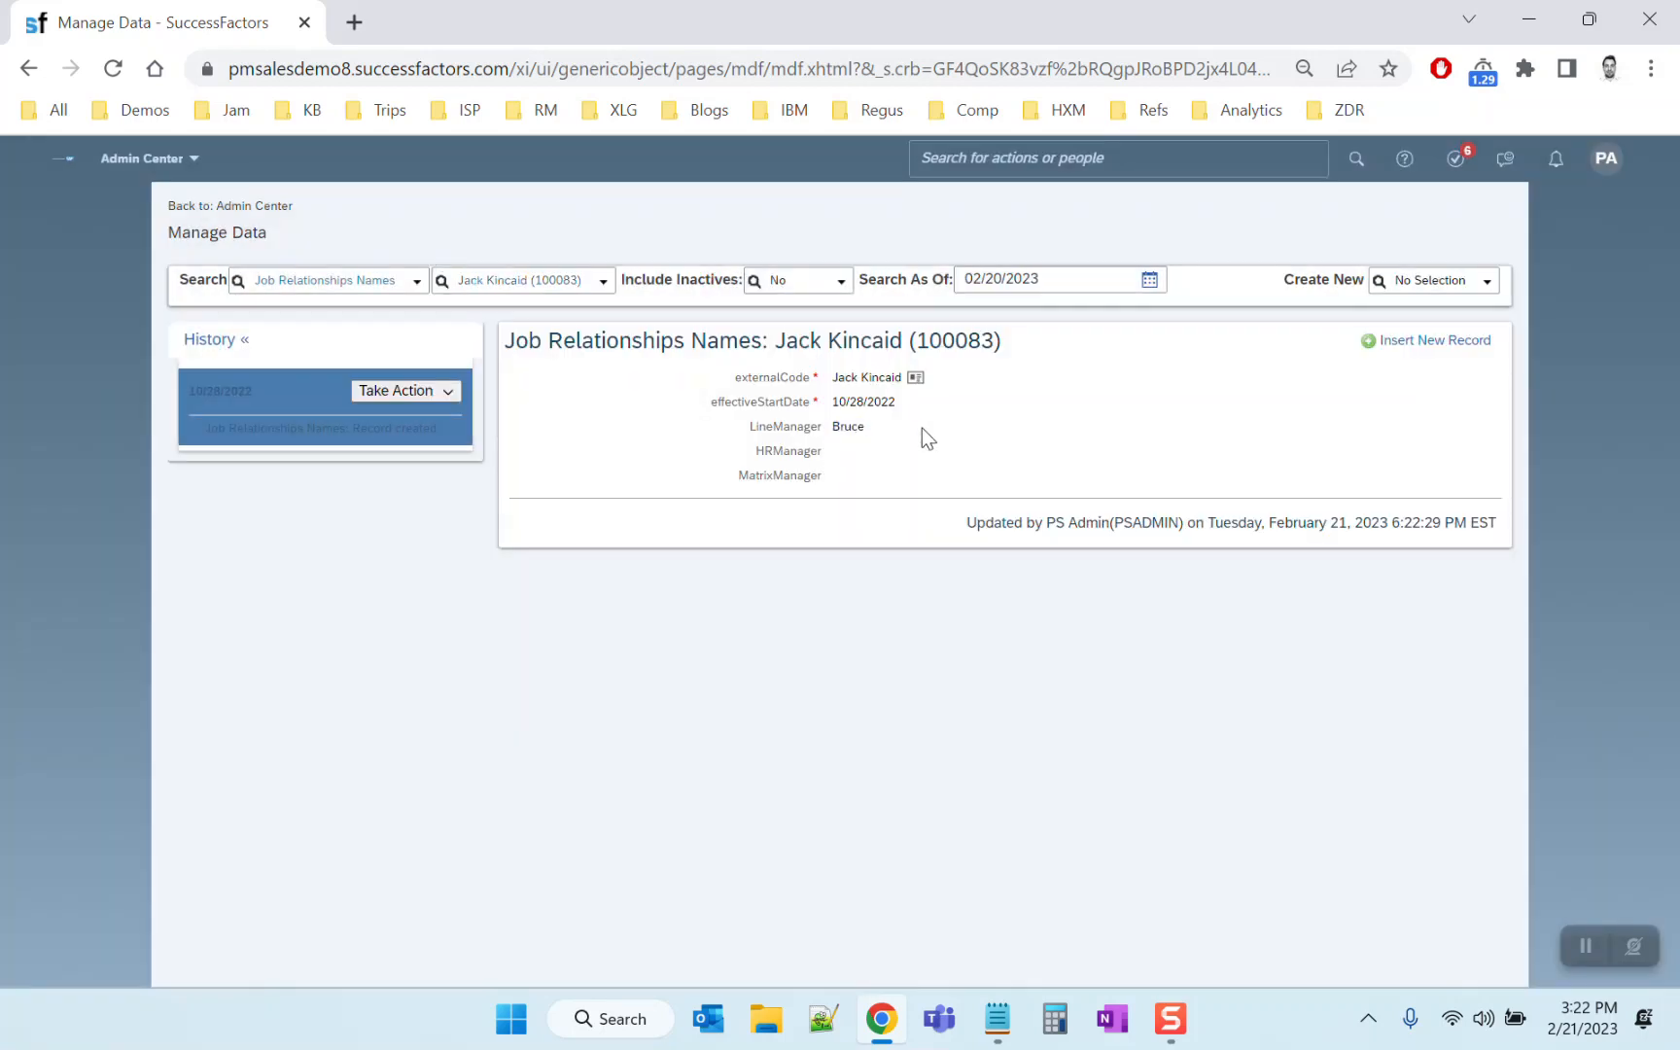
pyautogui.click(602, 285)
pyautogui.click(583, 405)
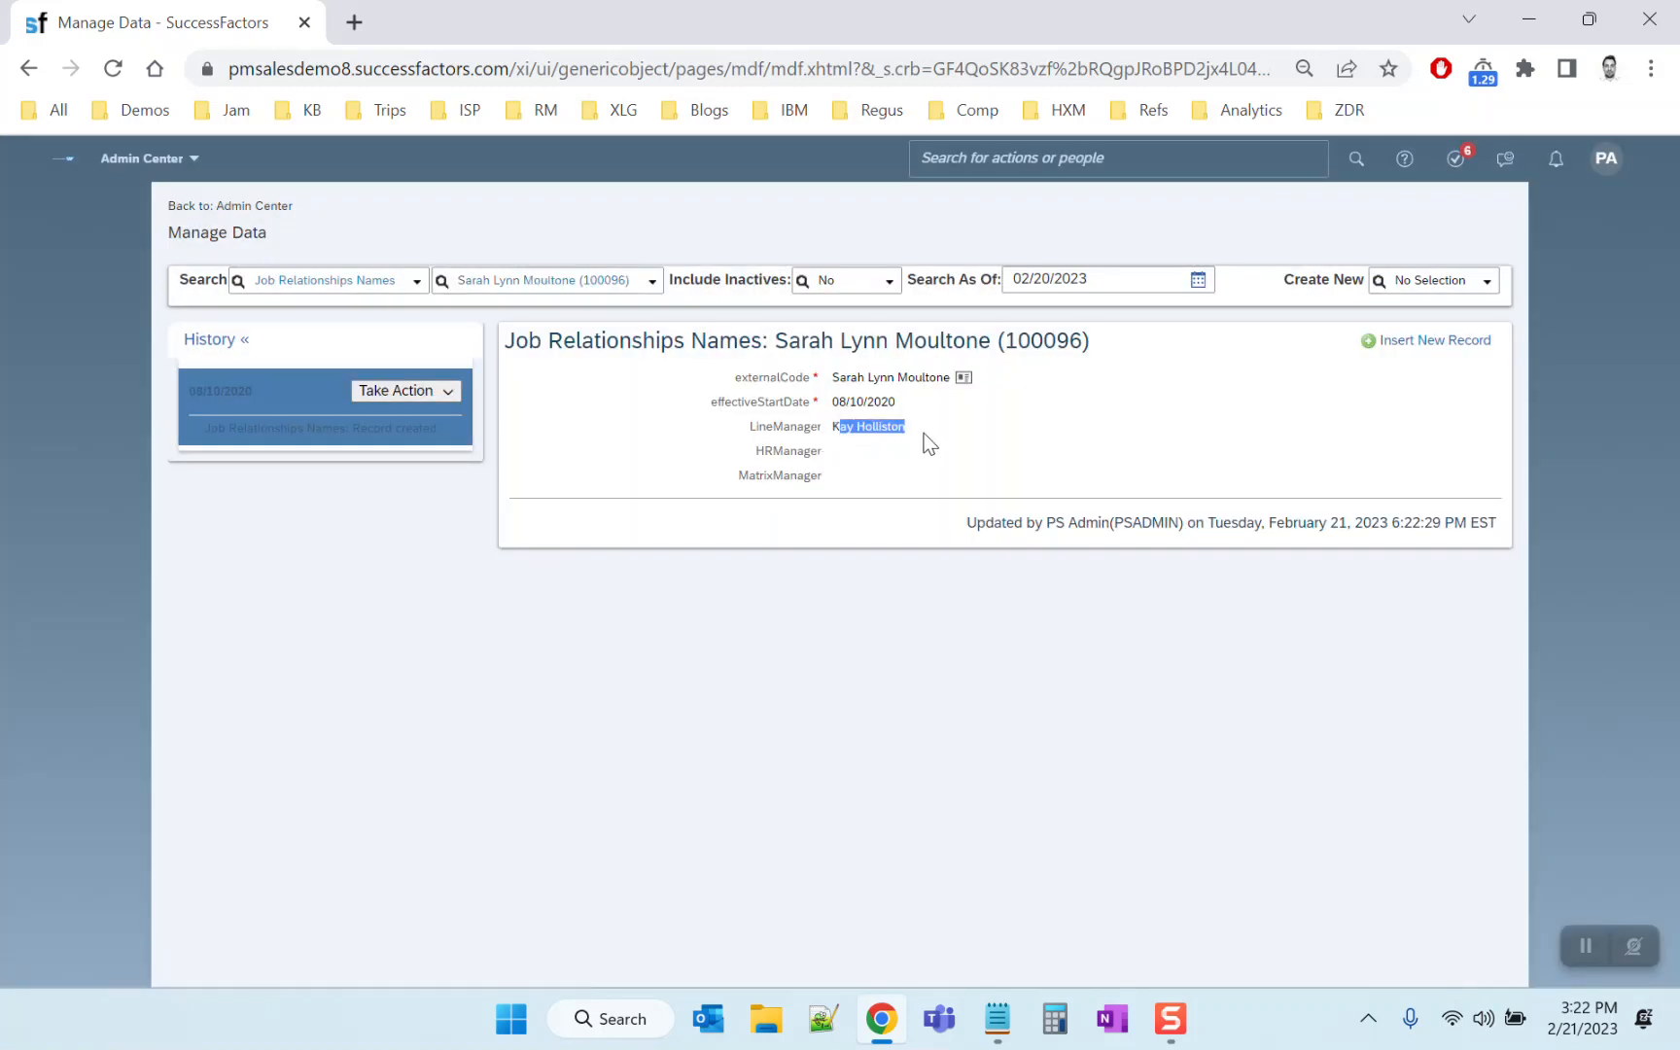
# Examine the LineManager, HRManager and MatrixManager fields in the employee's record
pyautogui.moveTo(784, 451); pyautogui.dragTo(875, 446)
pyautogui.click(822, 453)
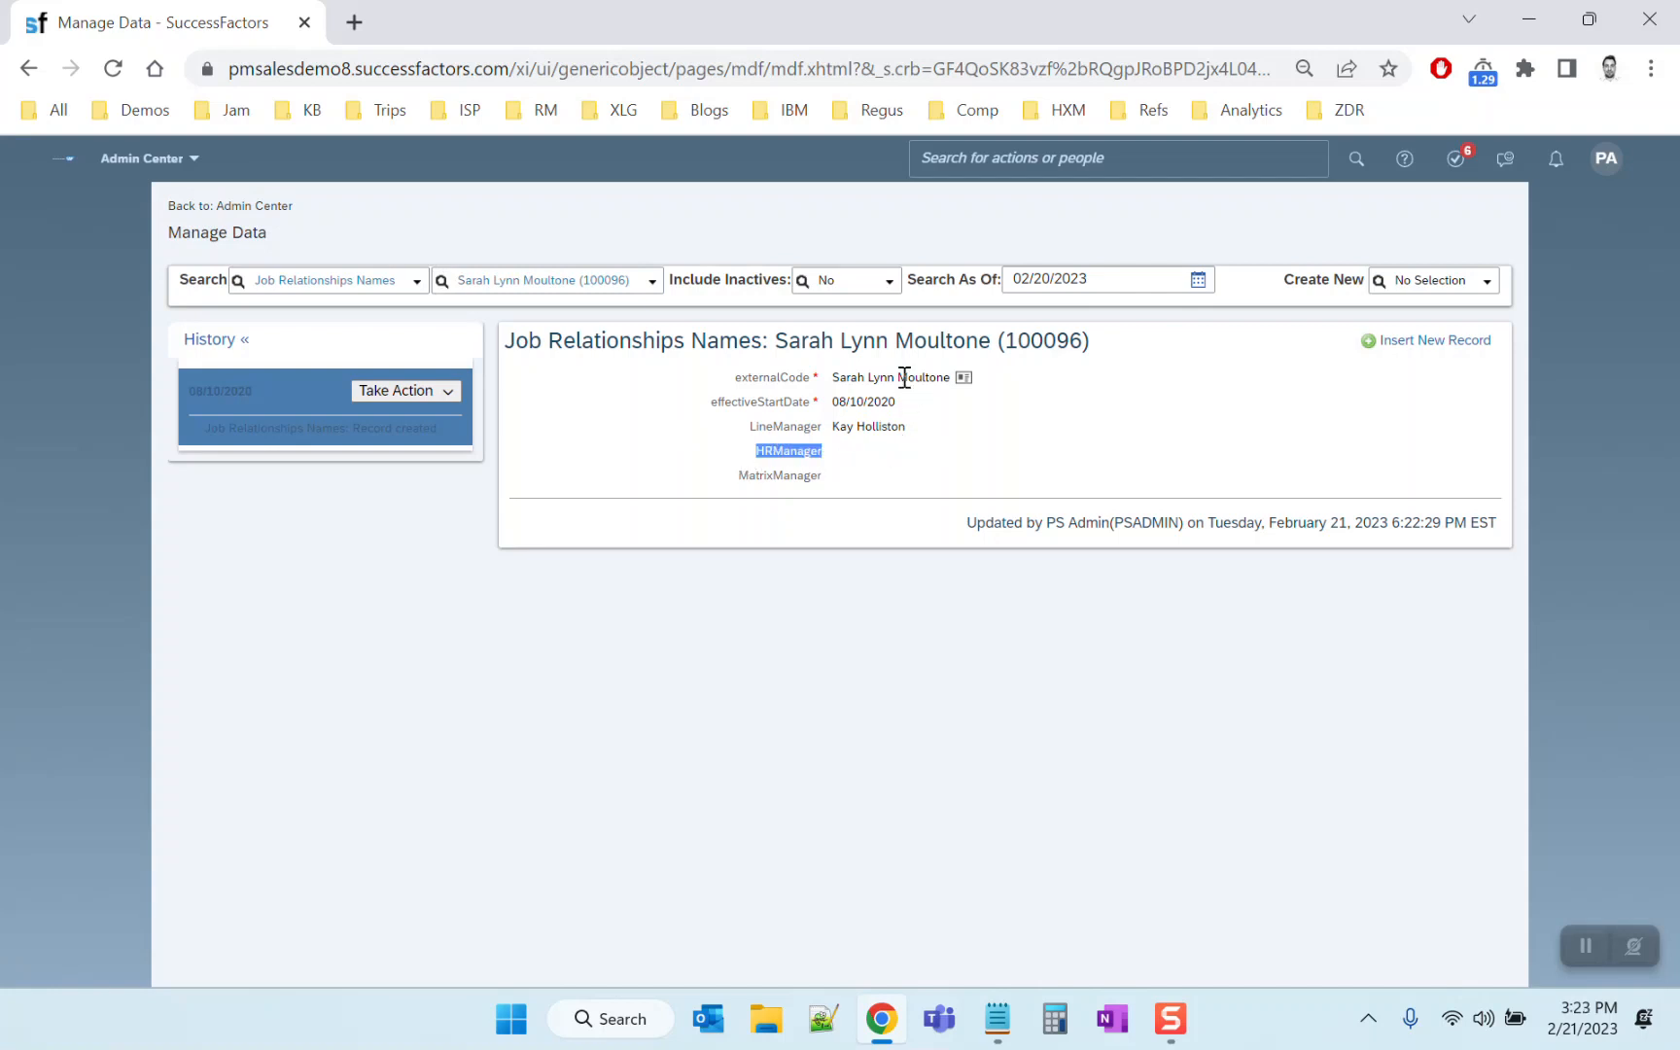
pyautogui.click(834, 433)
pyautogui.moveTo(837, 425); pyautogui.dragTo(911, 432)
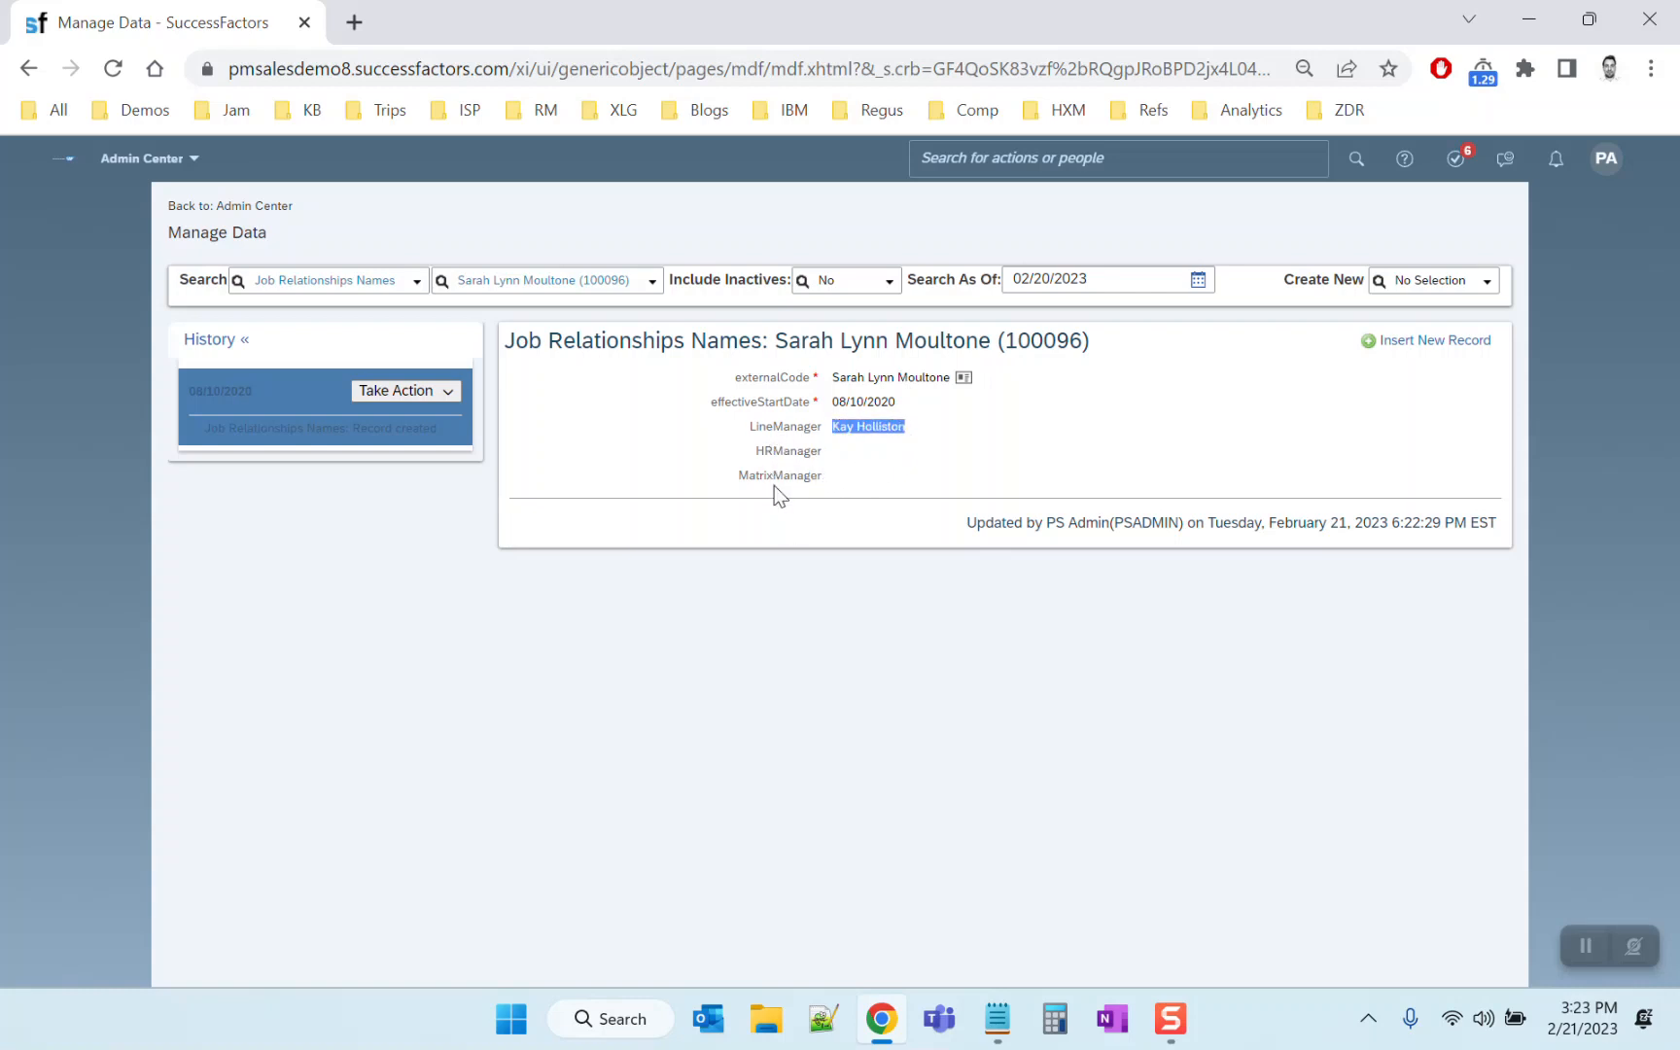
pyautogui.doubleClick(787, 427)
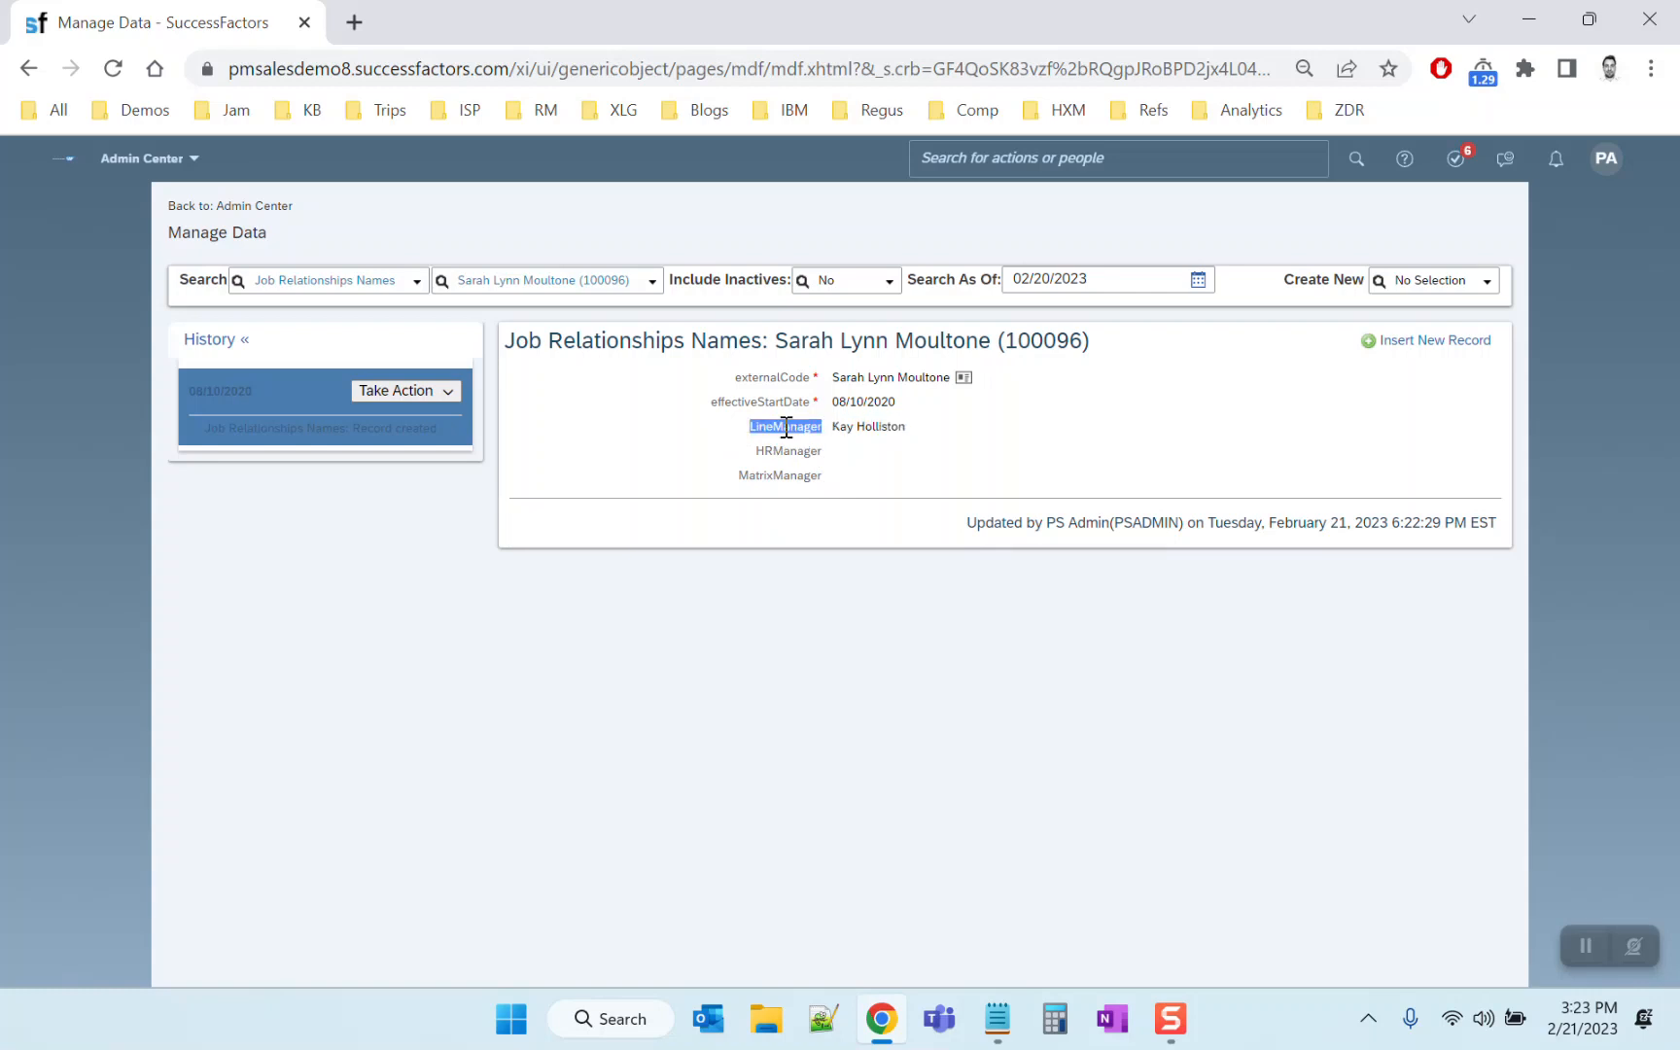
pyautogui.doubleClick(777, 451)
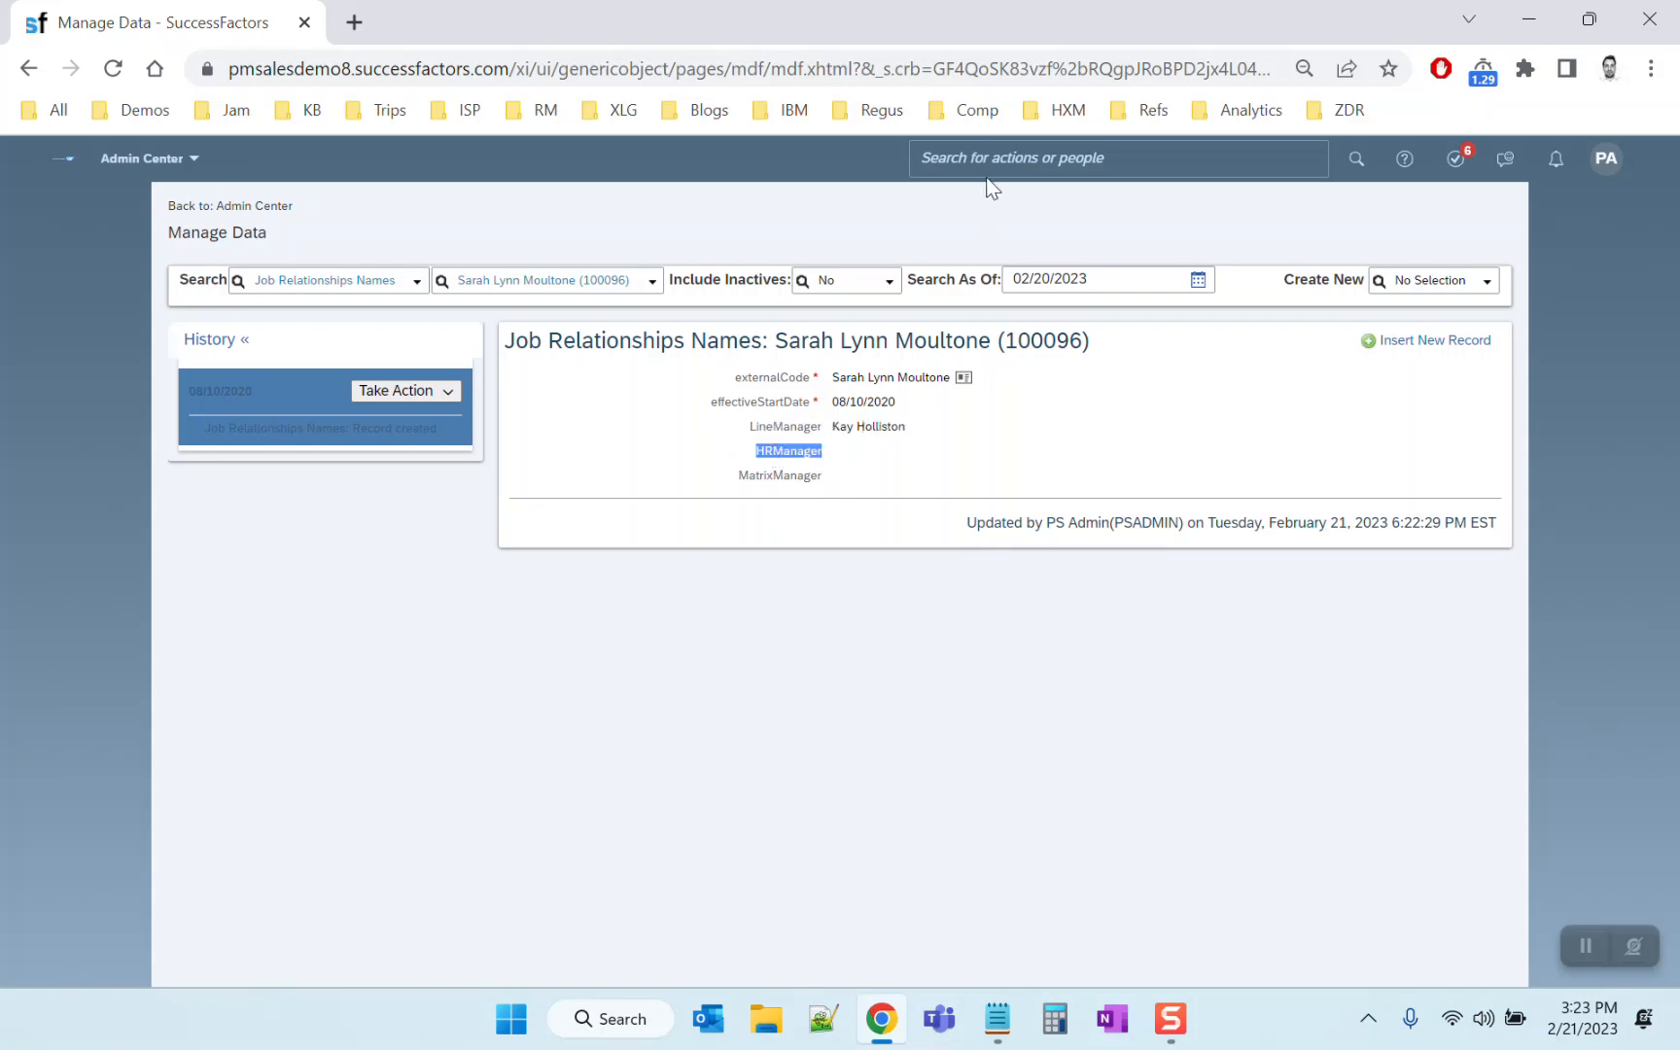
# Copy the employee's ID from the record heading, search for it and open the matching employee's profile
pyautogui.moveTo(1013, 339); pyautogui.dragTo(1083, 342)
pyautogui.hotkey('ctrl', 'c')
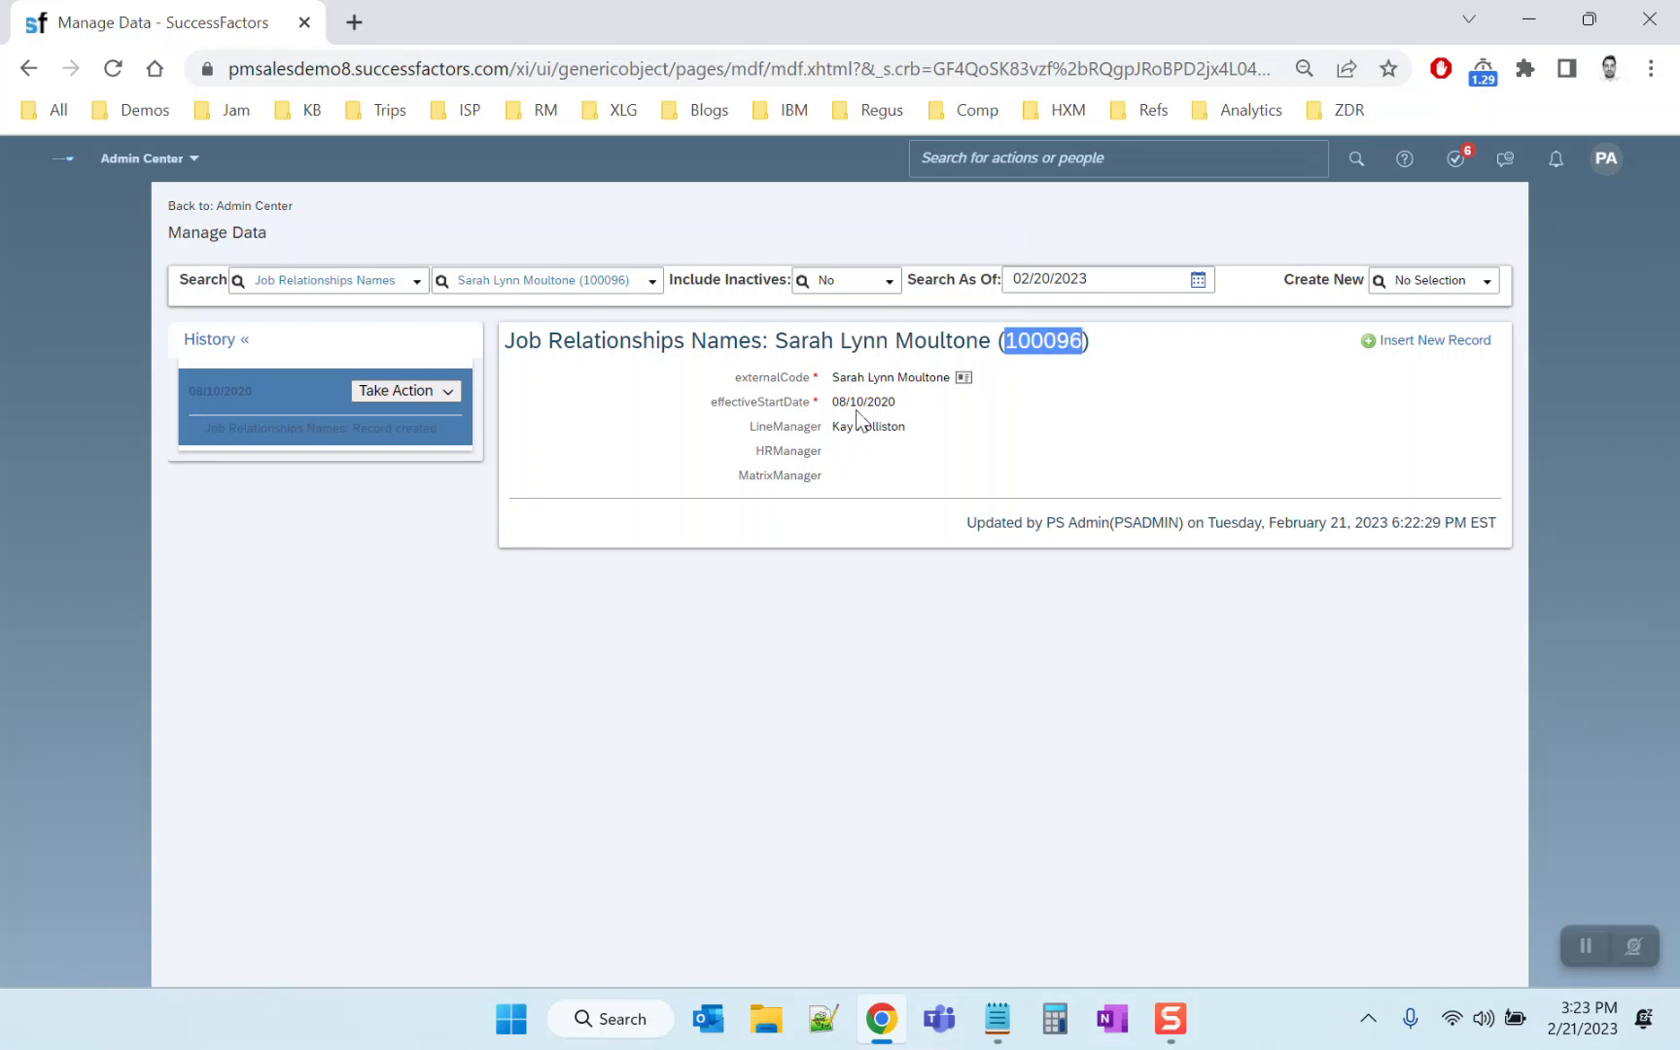
pyautogui.click(969, 173)
pyautogui.hotkey('ctrl', 'v')
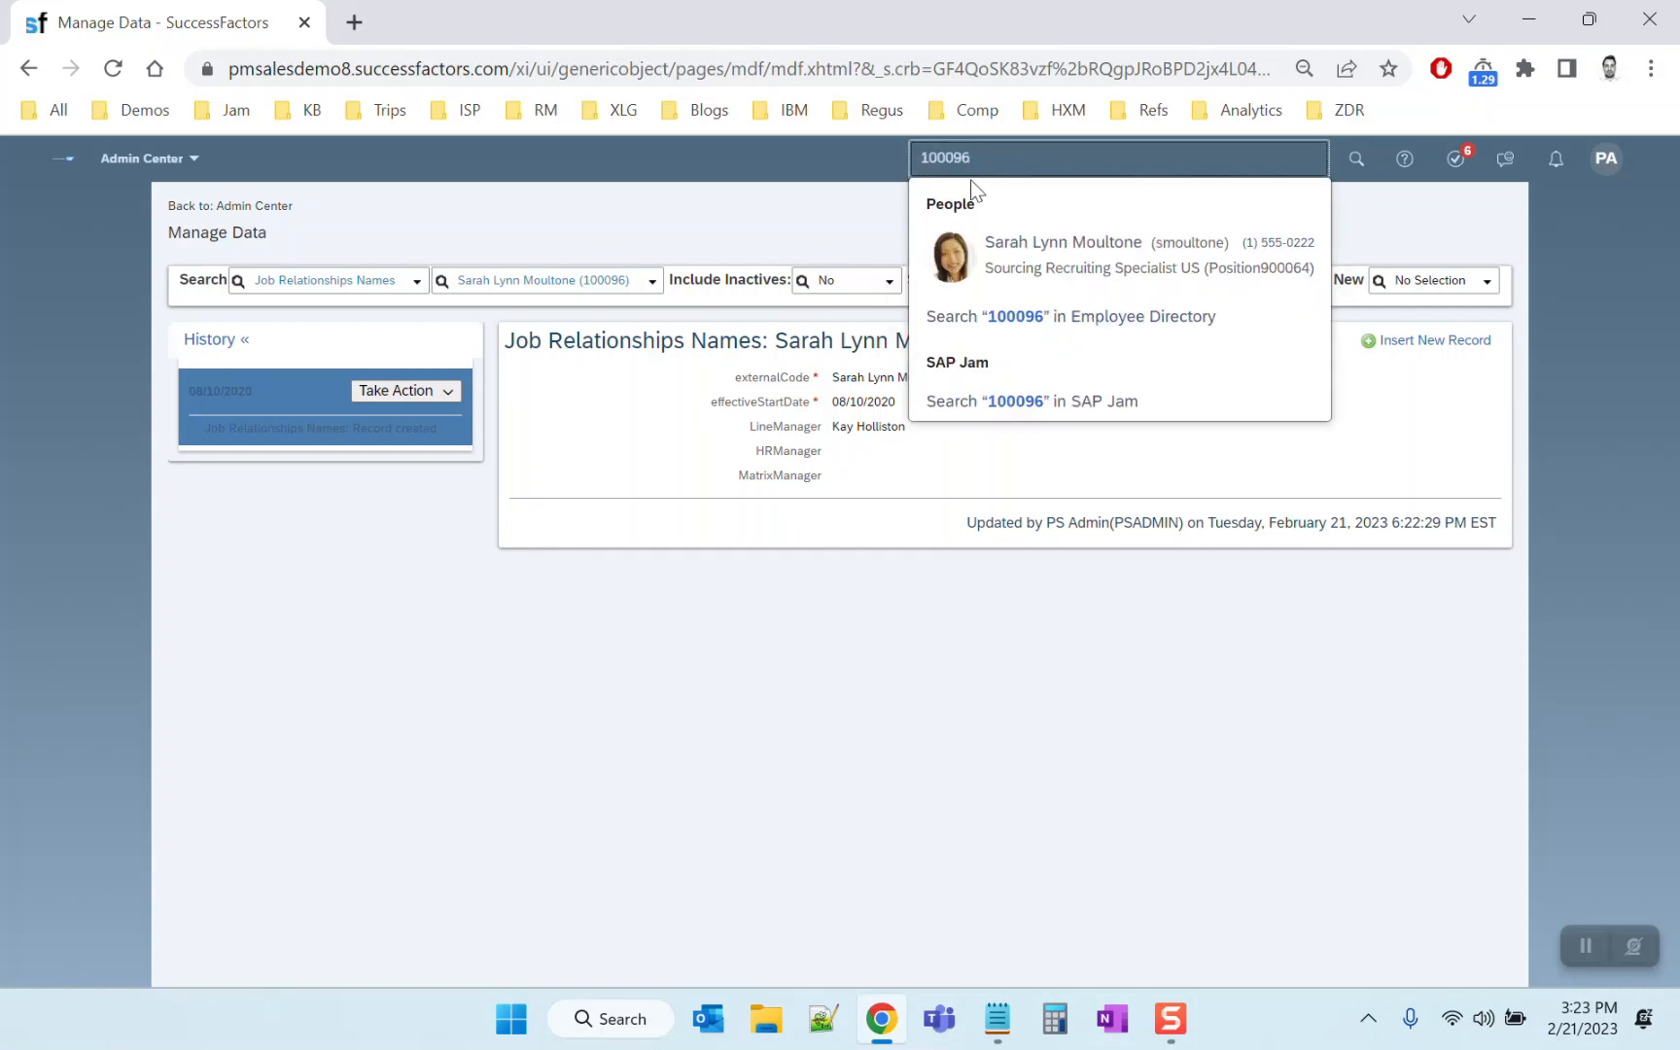
pyautogui.click(982, 258)
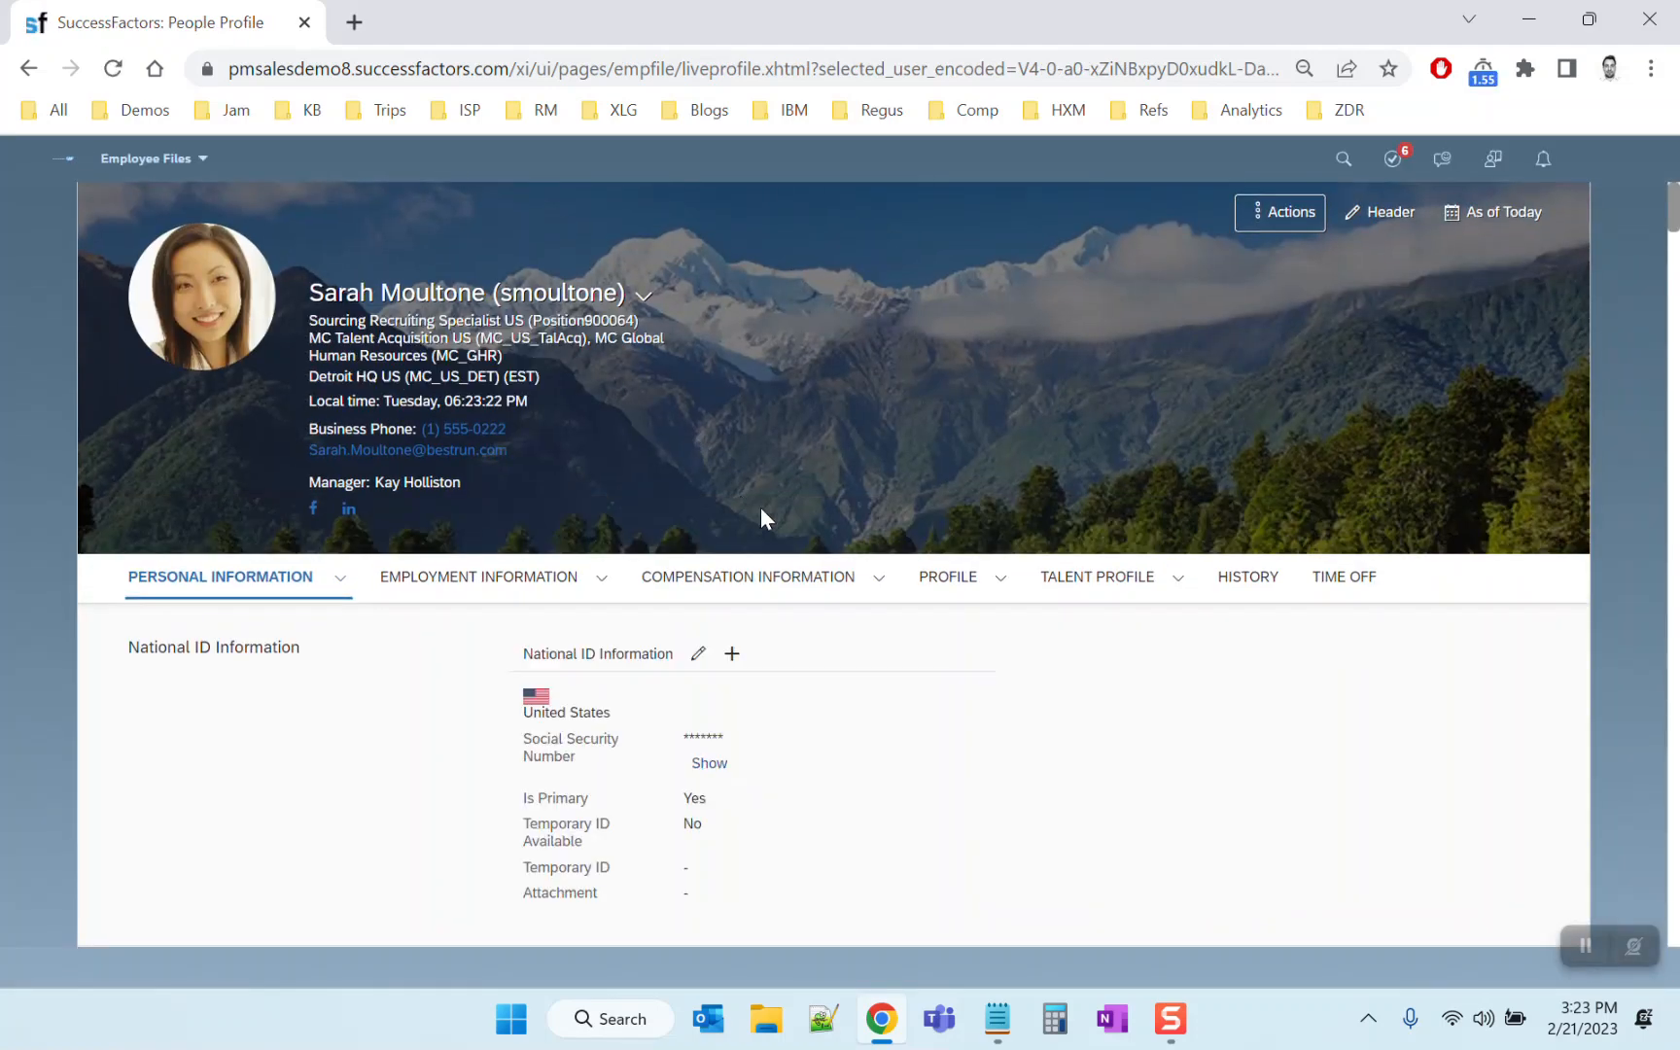
# Open the May 01, 2017 history record of the employee's Job Relationships for editing
pyautogui.click(600, 584)
pyautogui.click(475, 720)
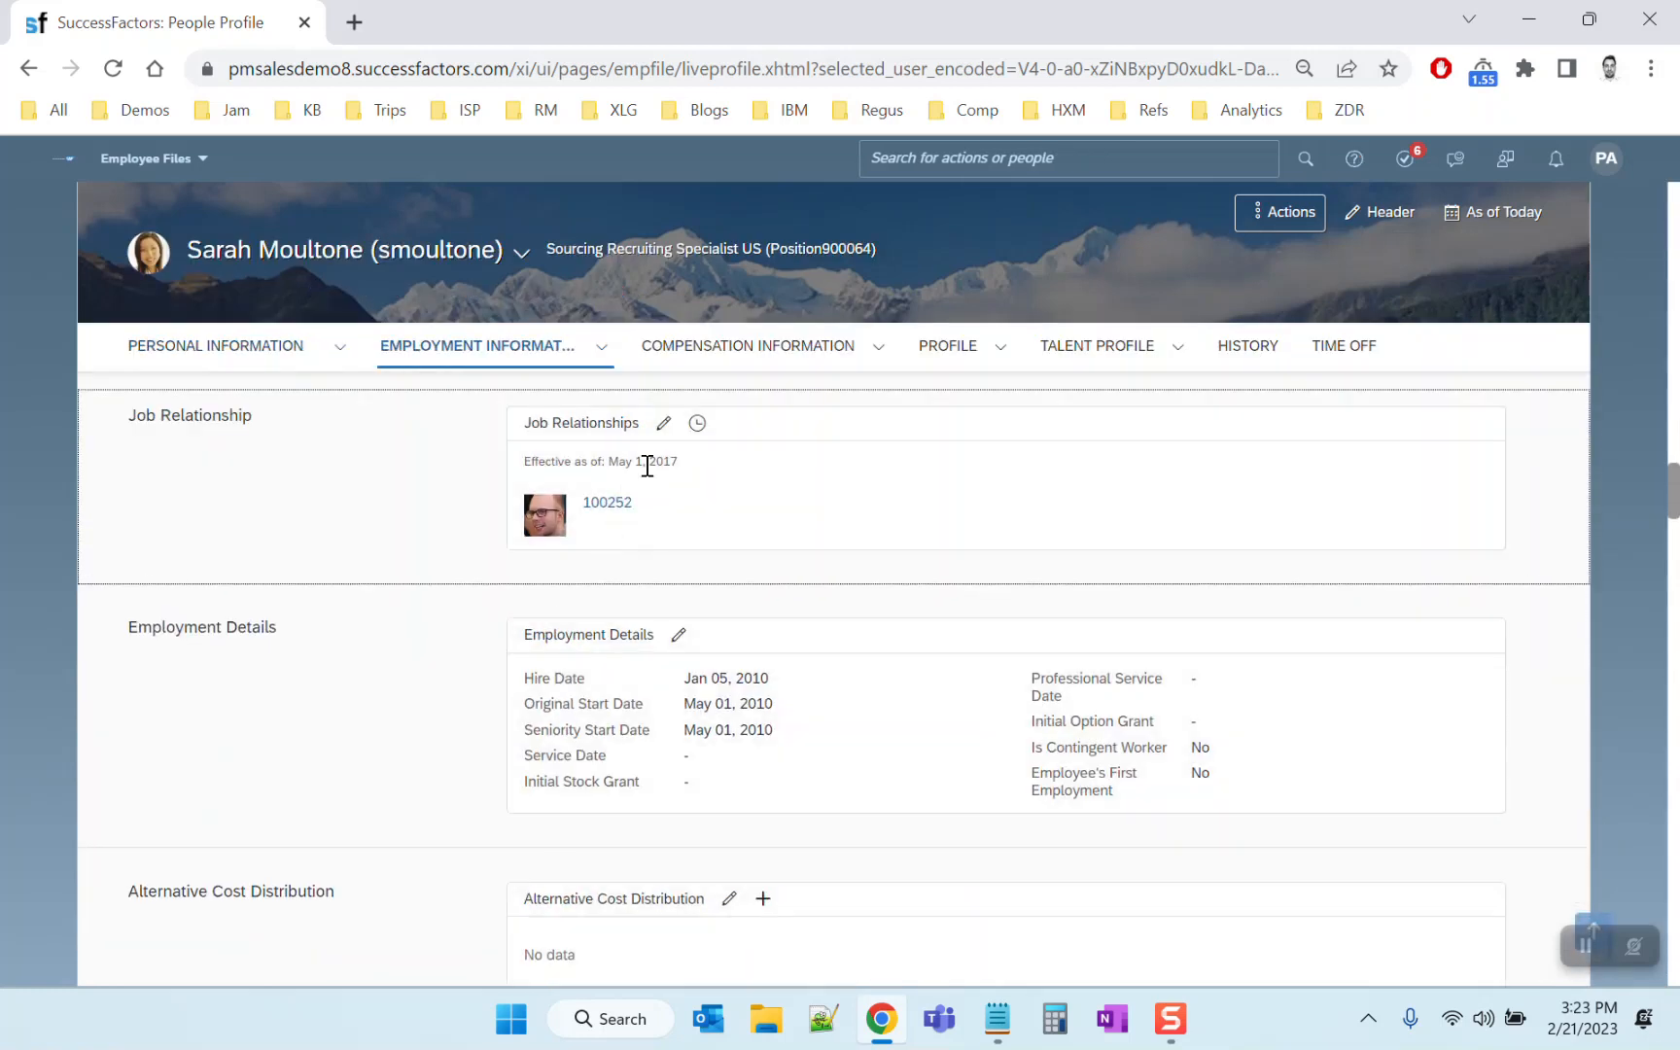
pyautogui.click(698, 423)
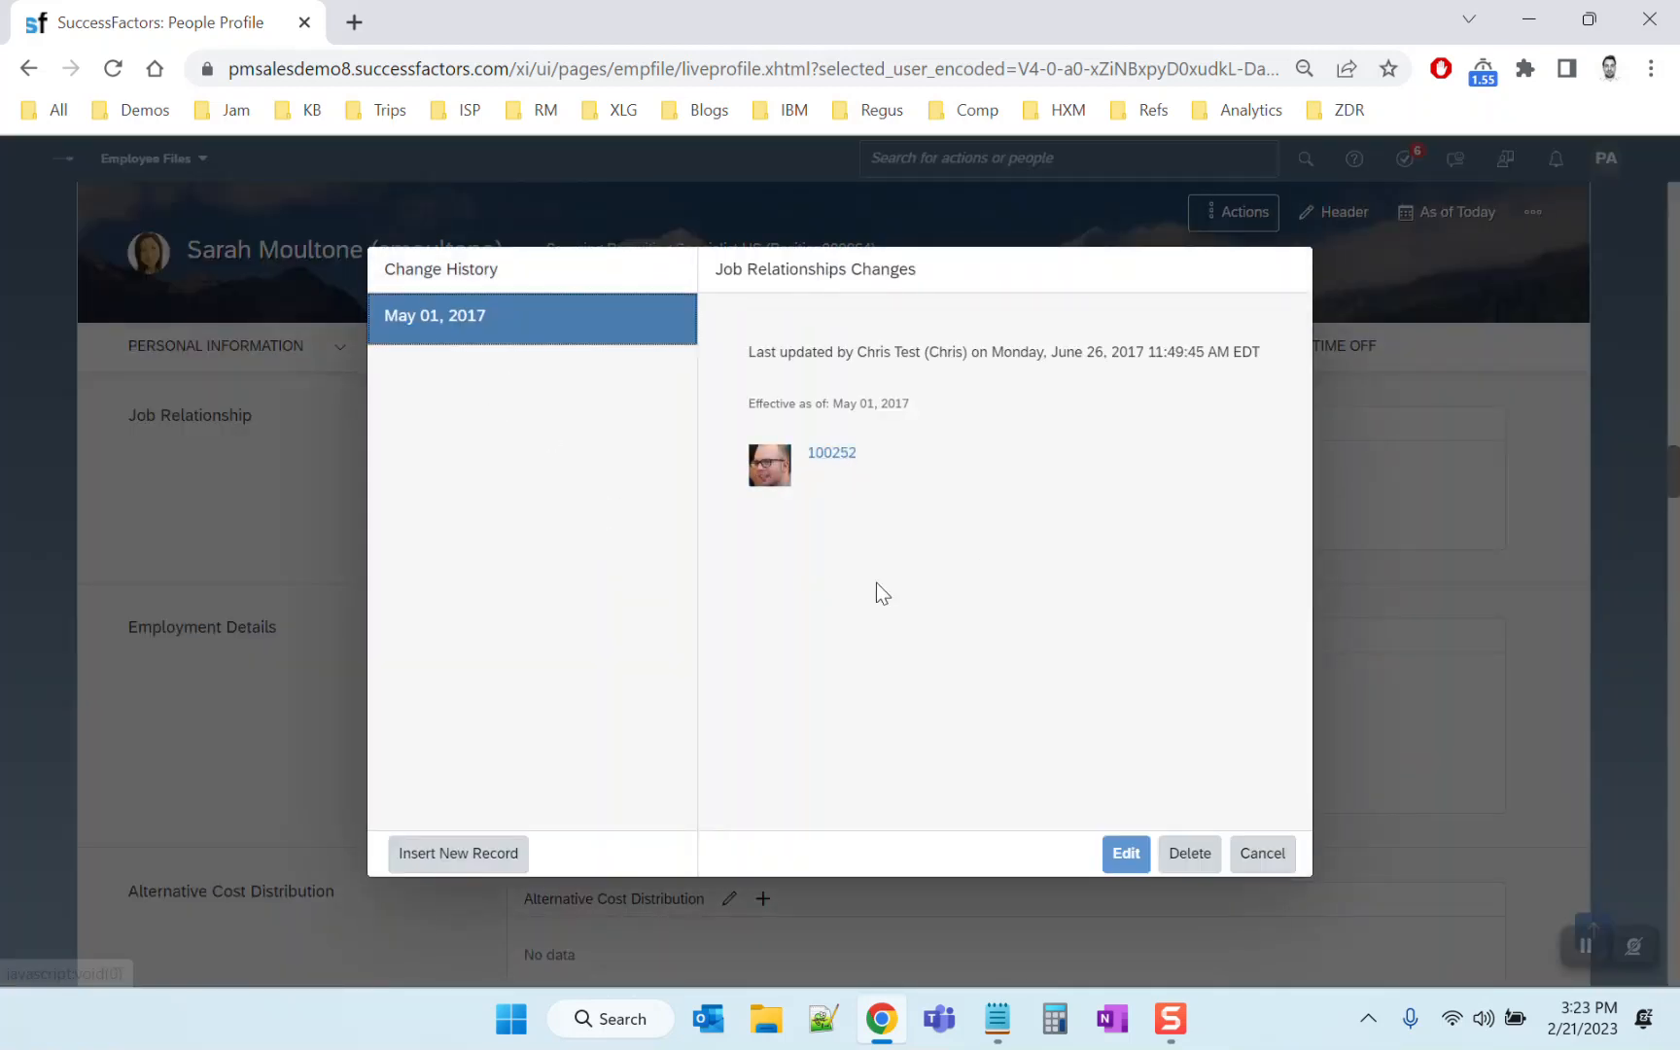
pyautogui.click(1124, 853)
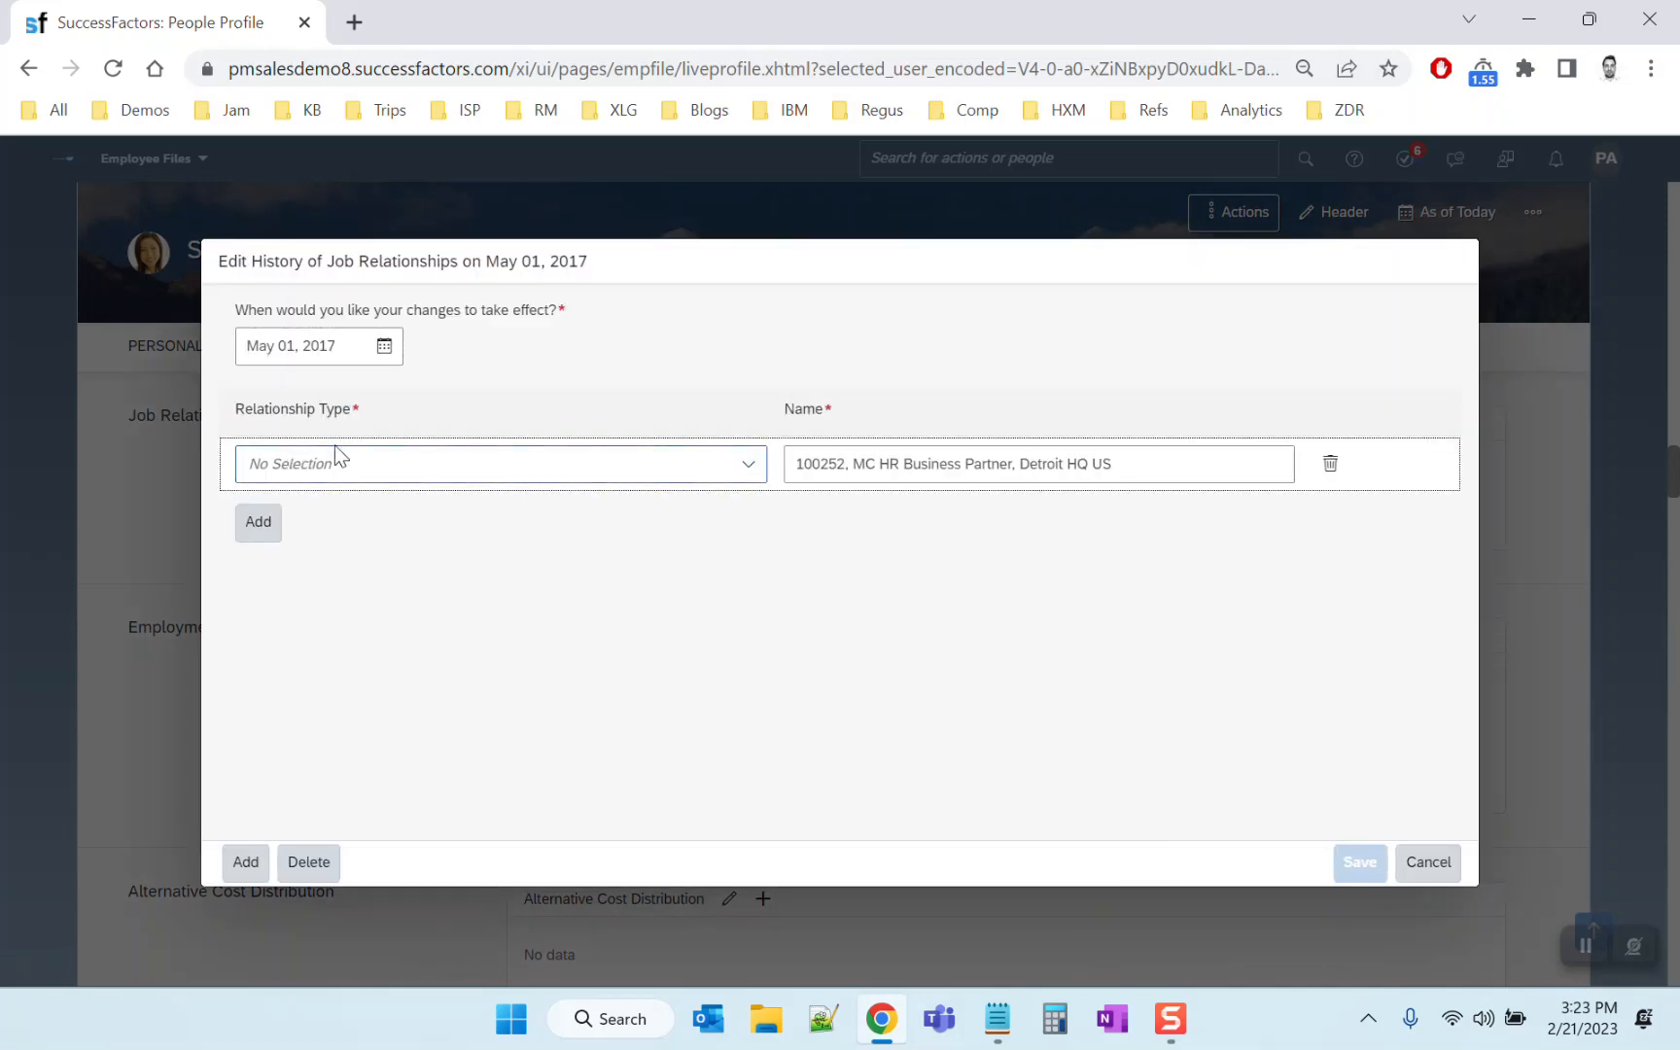
# Set the existing relationship's type to HR Business Partner and assign the Chief Finance Officer as its person
pyautogui.click(752, 474)
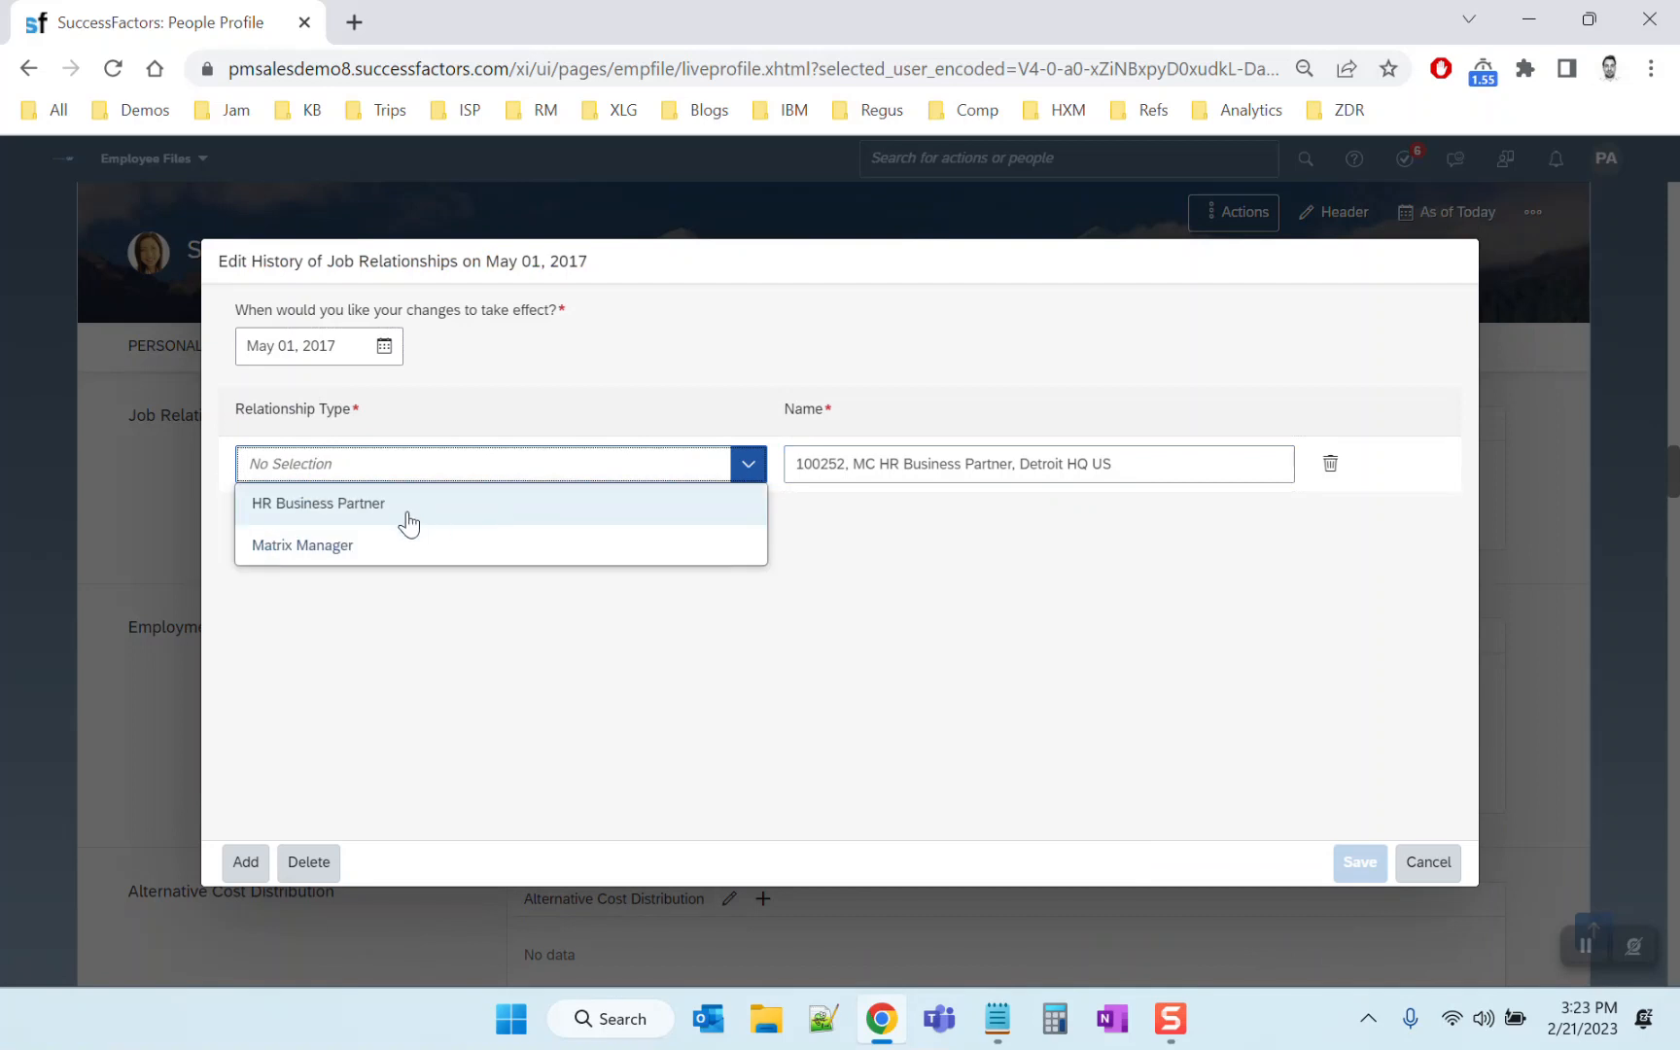
pyautogui.click(401, 506)
pyautogui.doubleClick(1075, 464)
pyautogui.tripleClick(1074, 467)
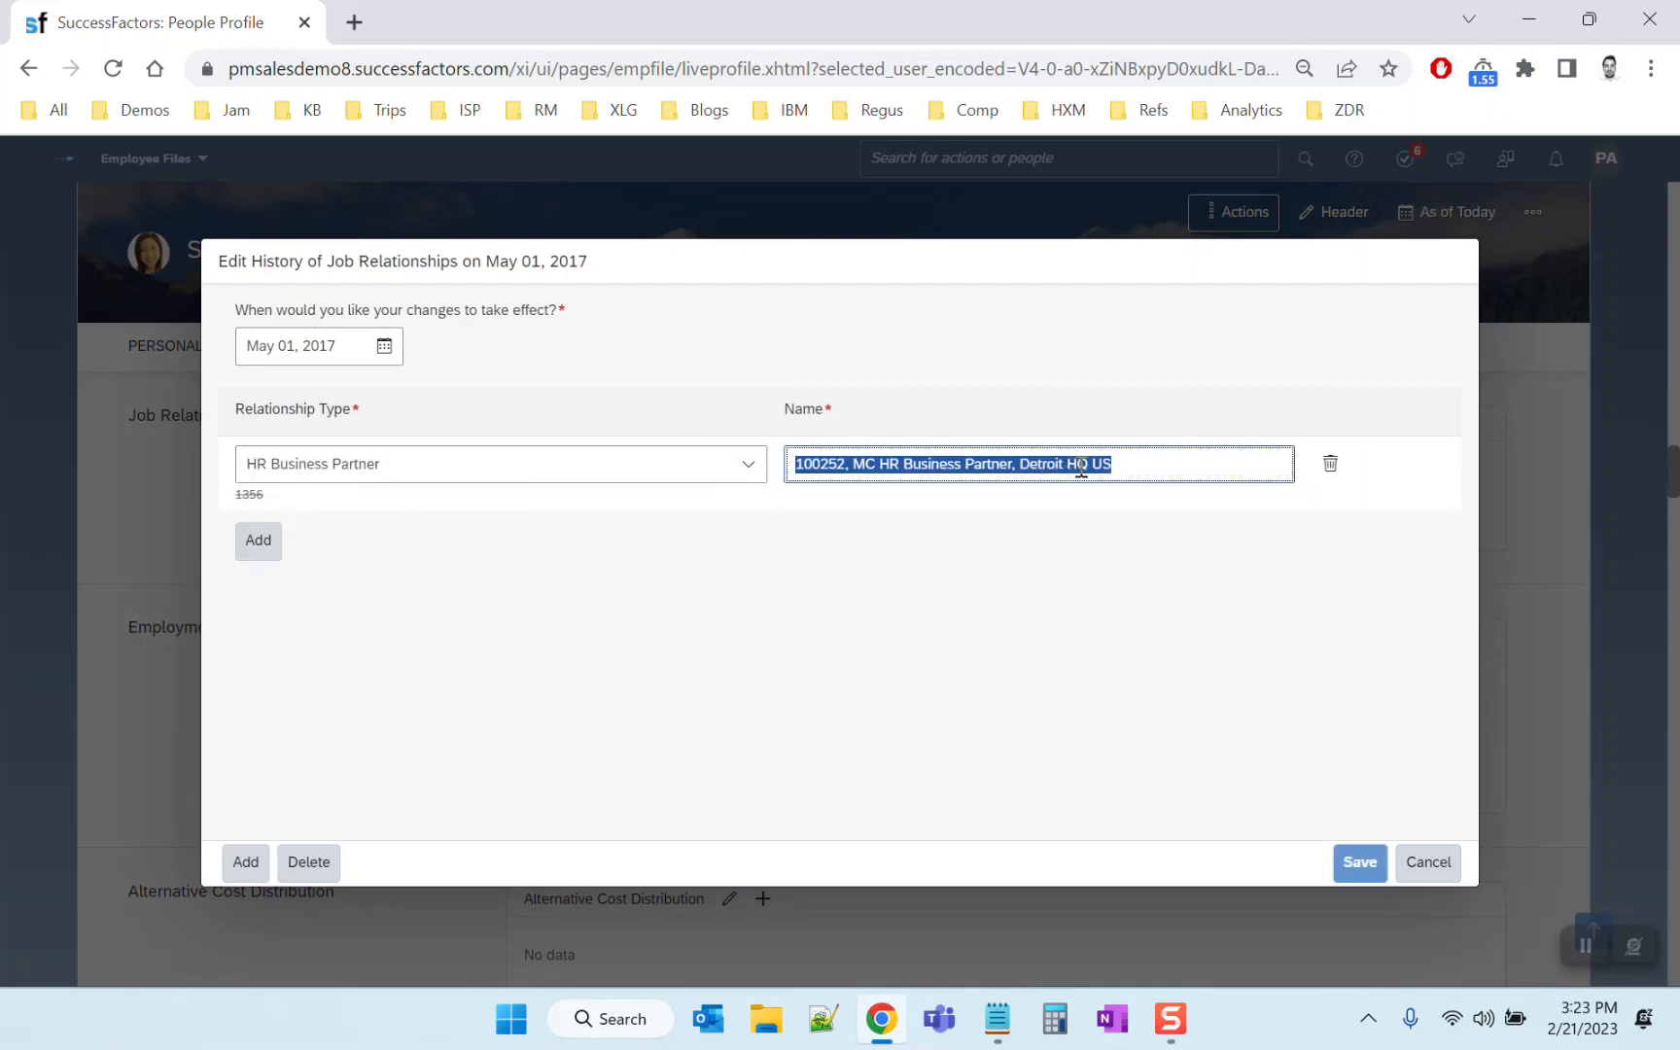
pyautogui.write('pittman')
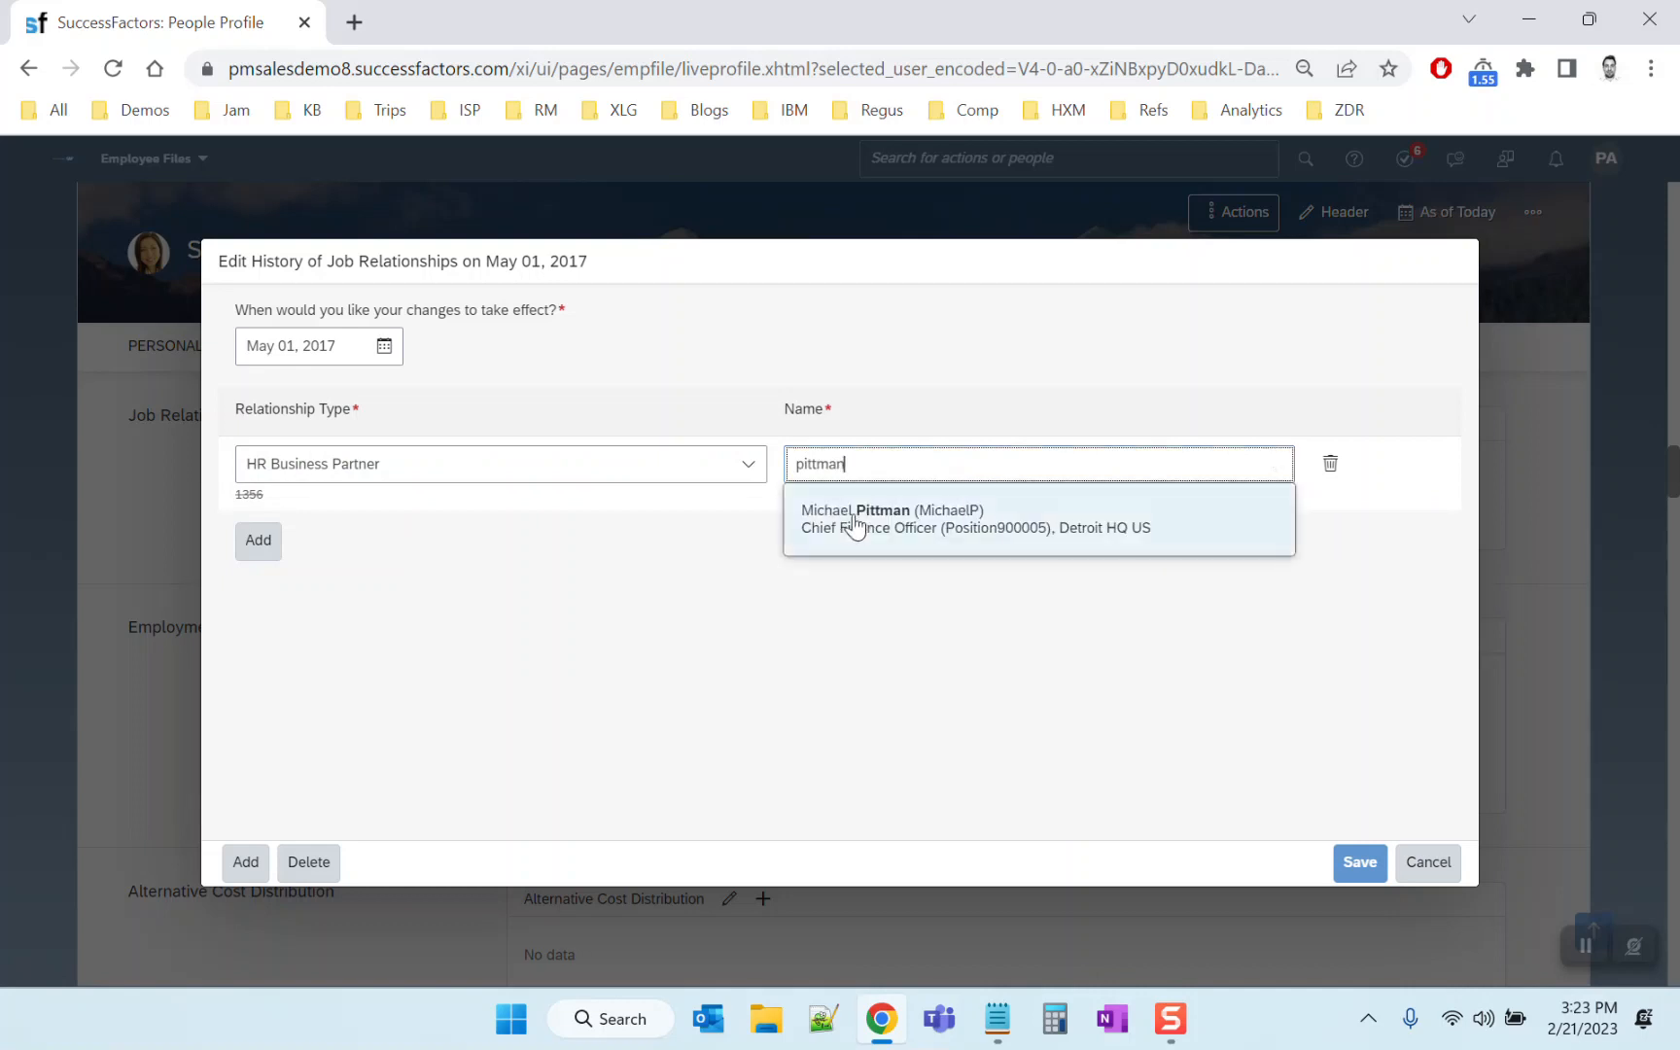
pyautogui.click(851, 523)
# Add a Matrix Manager relationship with the manager's name, save the record and close the change history
pyautogui.click(250, 541)
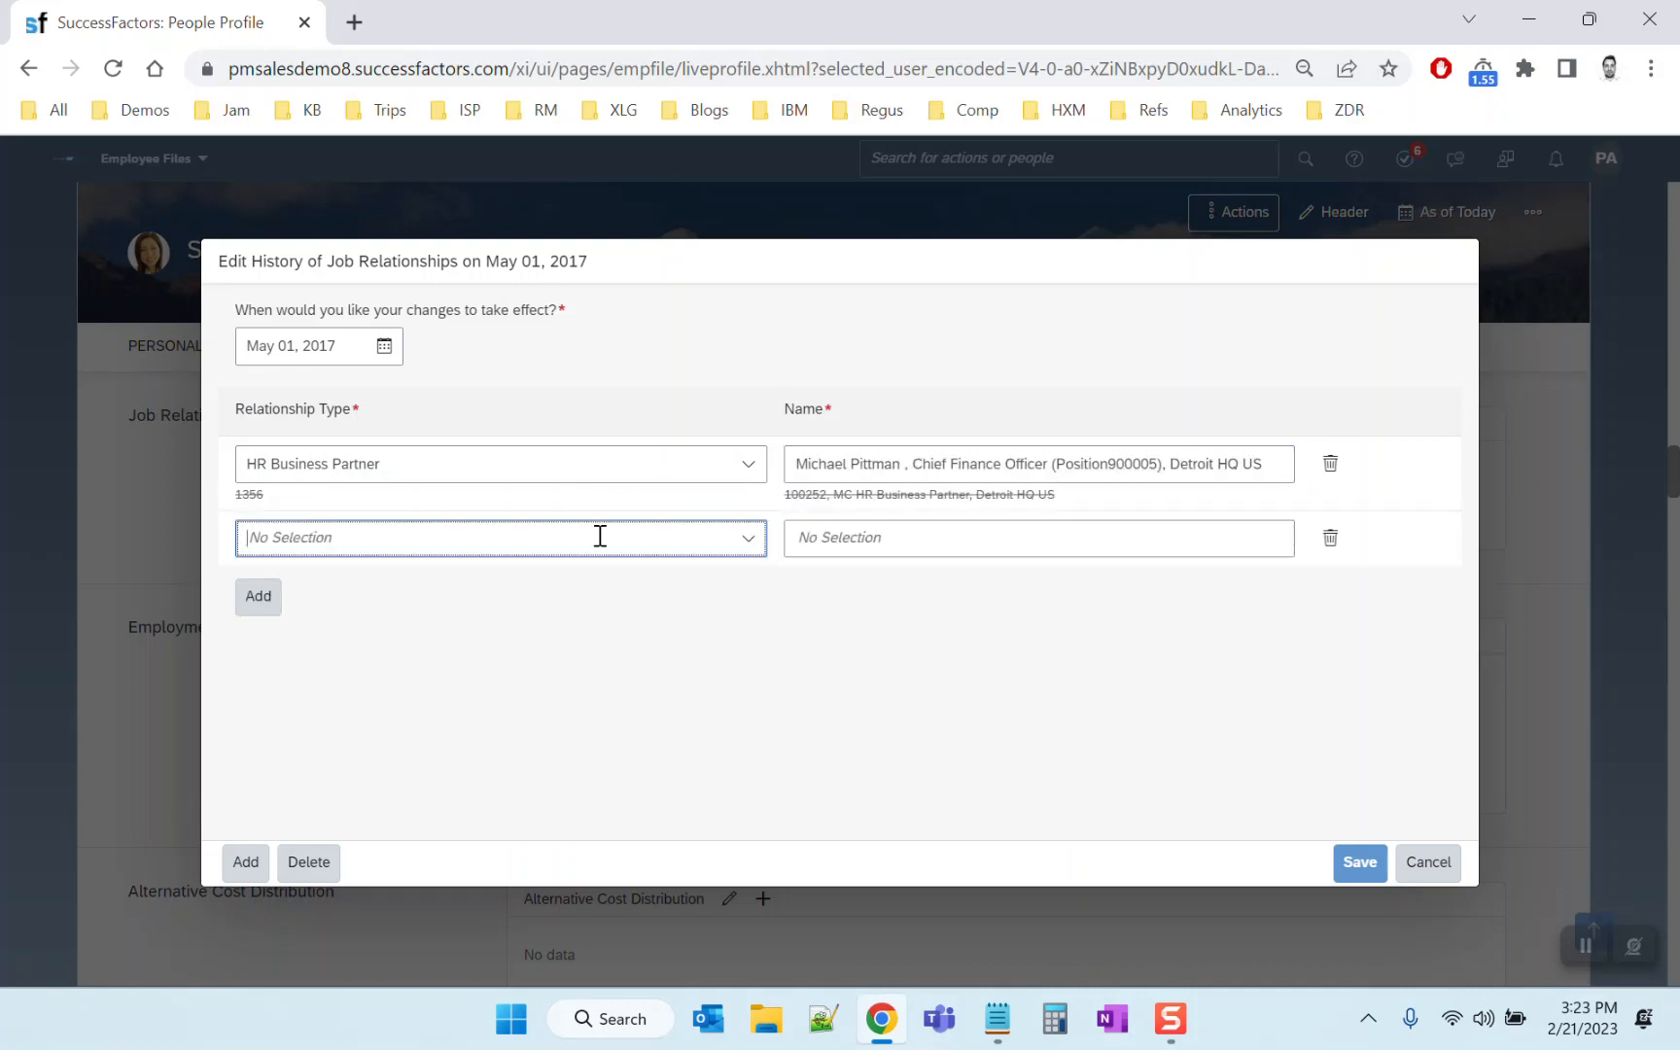
pyautogui.click(747, 537)
pyautogui.click(486, 616)
pyautogui.click(987, 533)
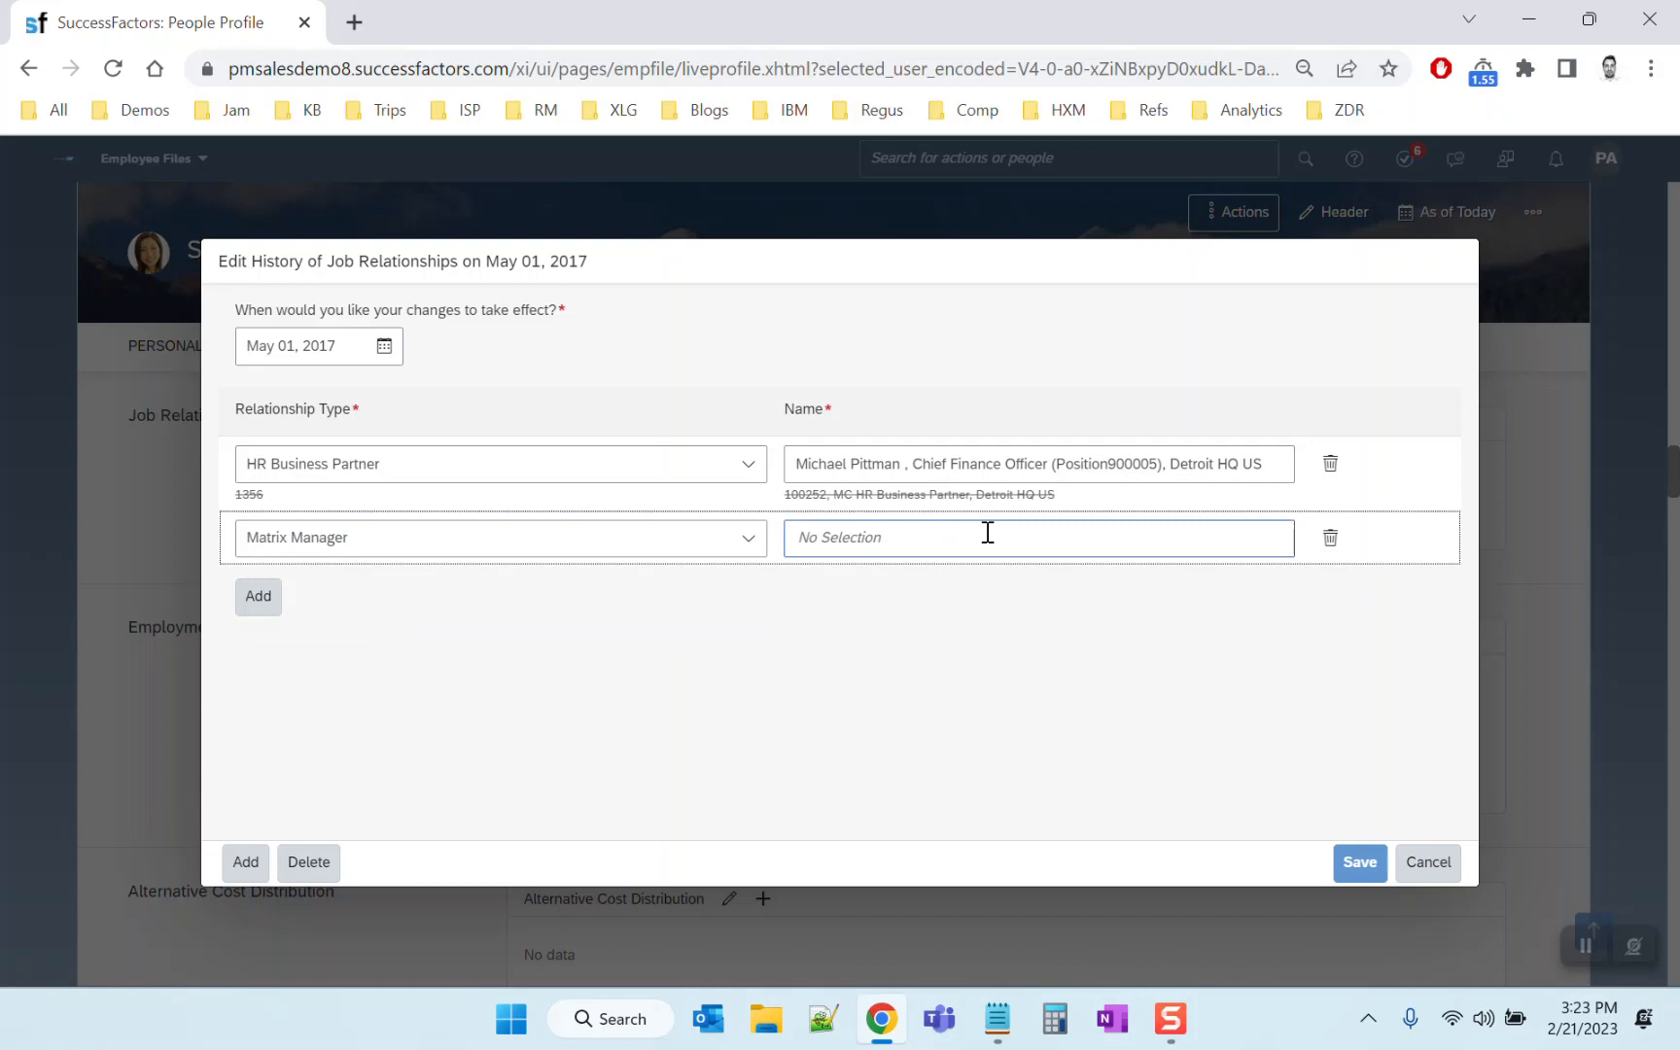
pyautogui.write('mahoney')
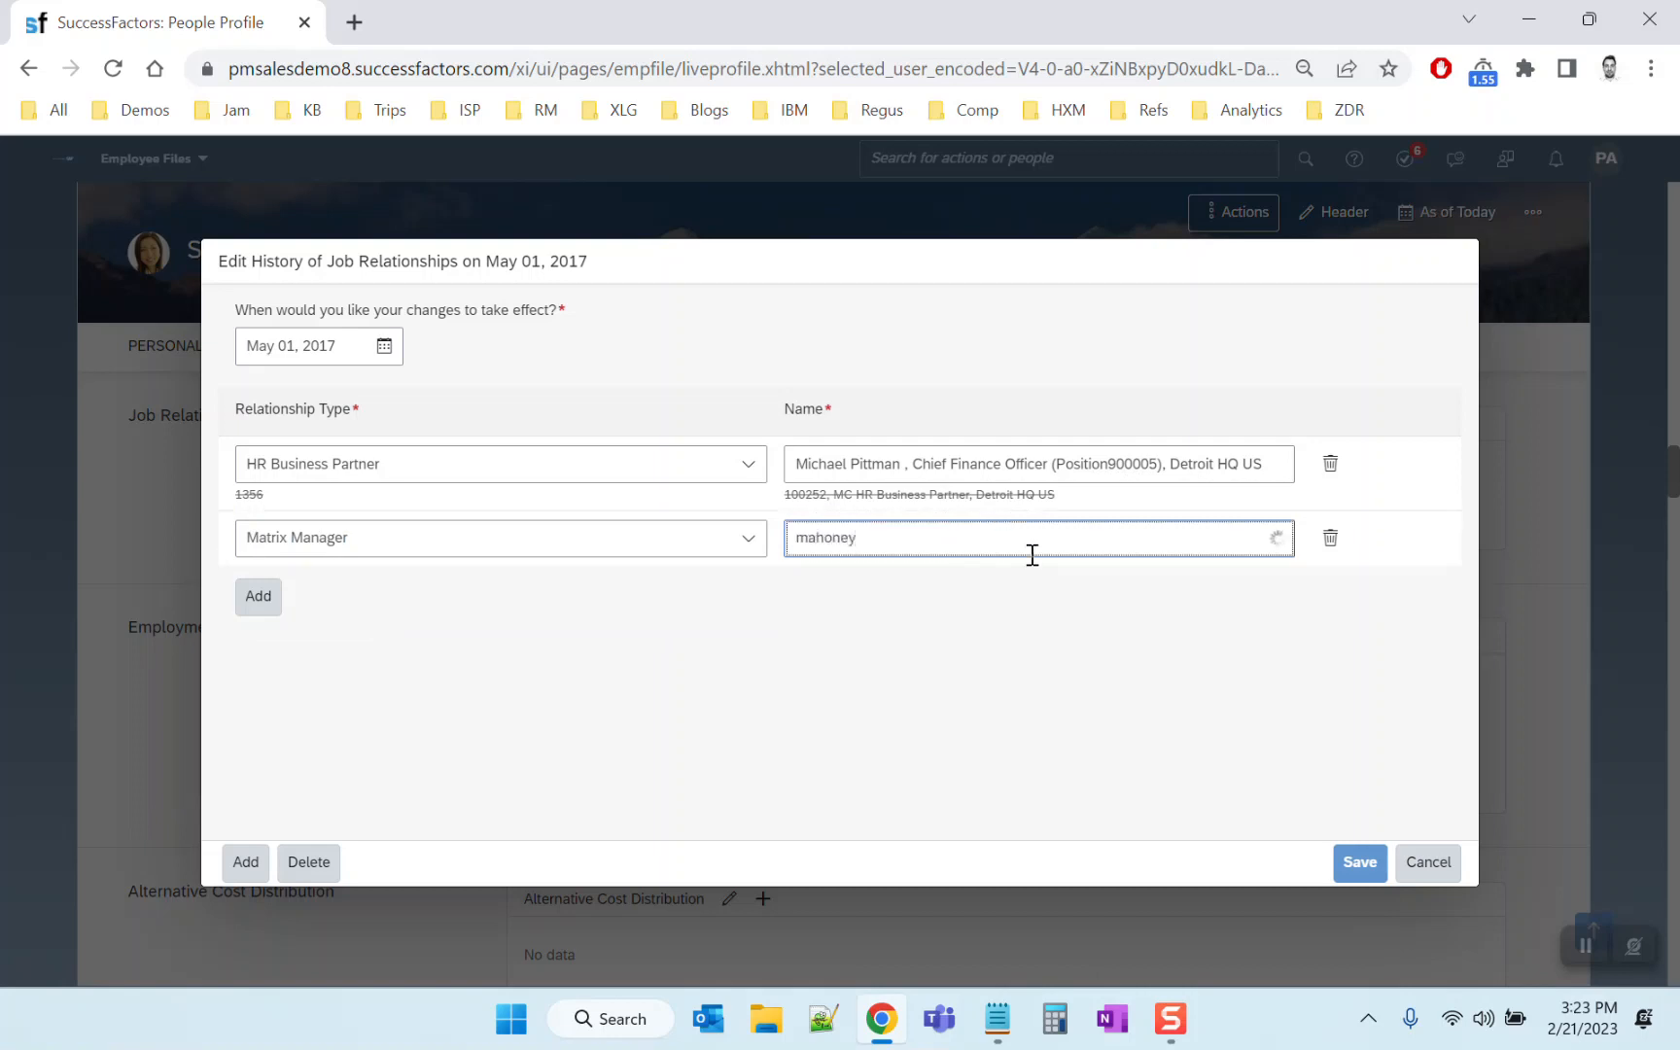
pyautogui.click(1028, 588)
pyautogui.click(1356, 863)
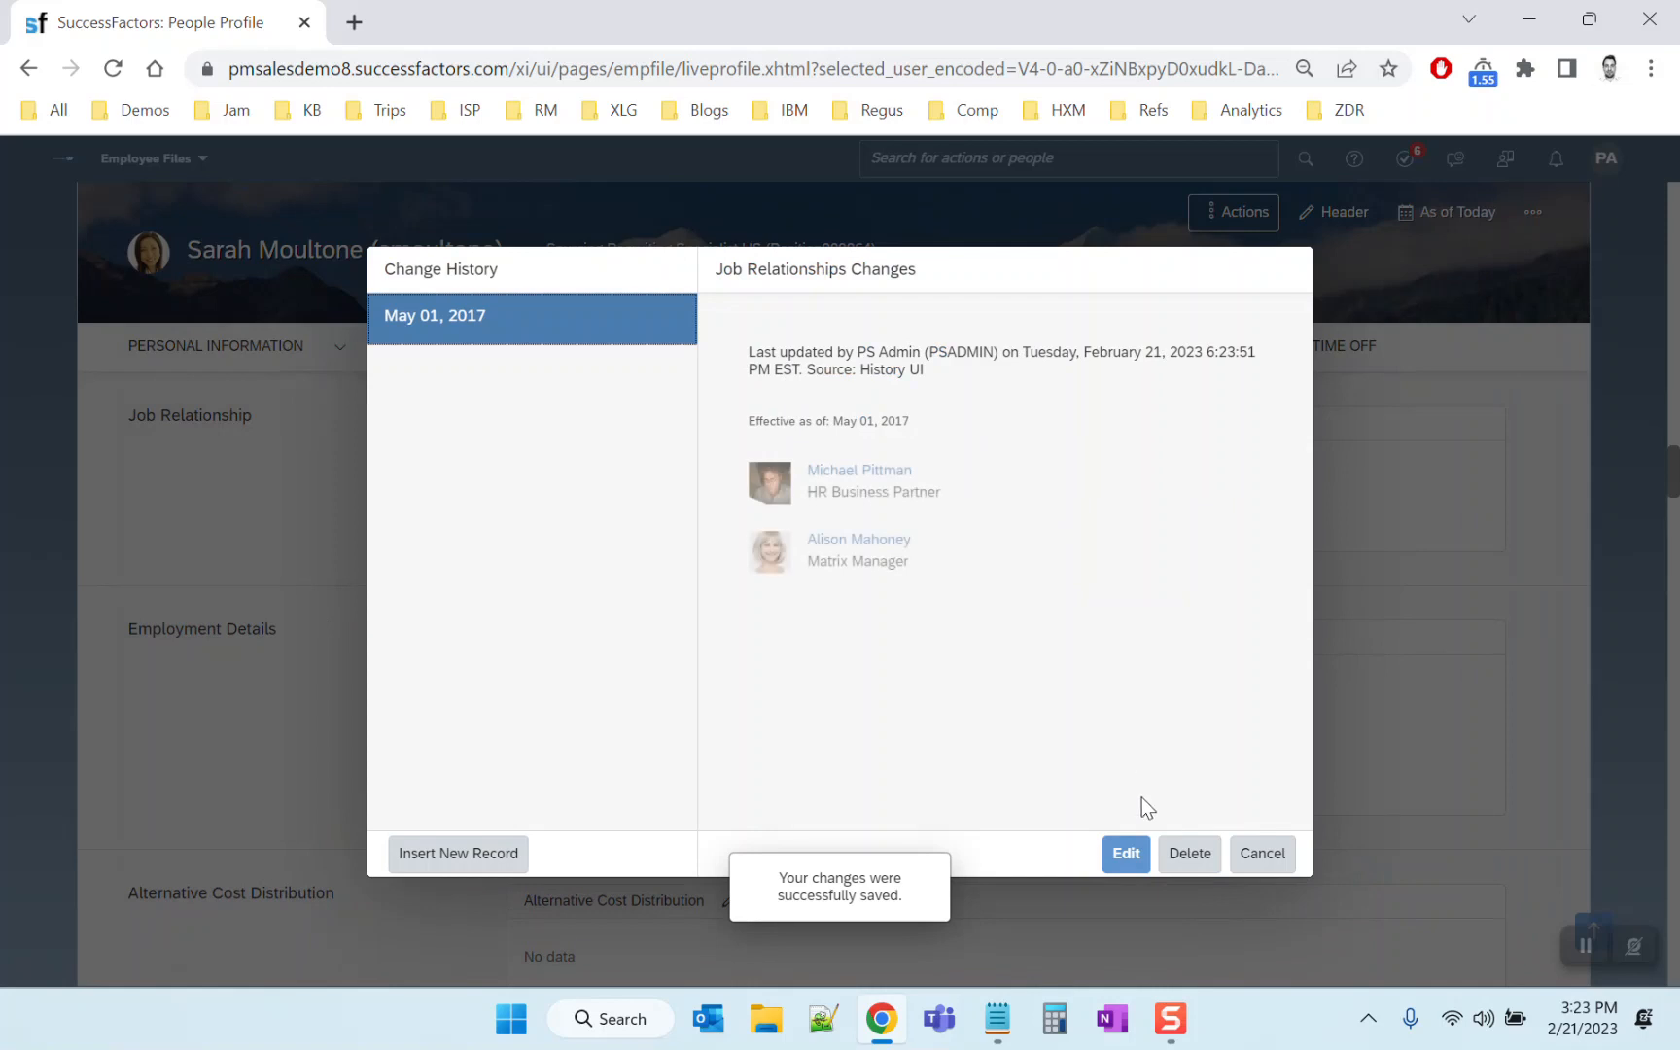
pyautogui.click(1263, 853)
# Go to Manage Data and open the same employee's Job Relationships Names record
pyautogui.click(963, 157)
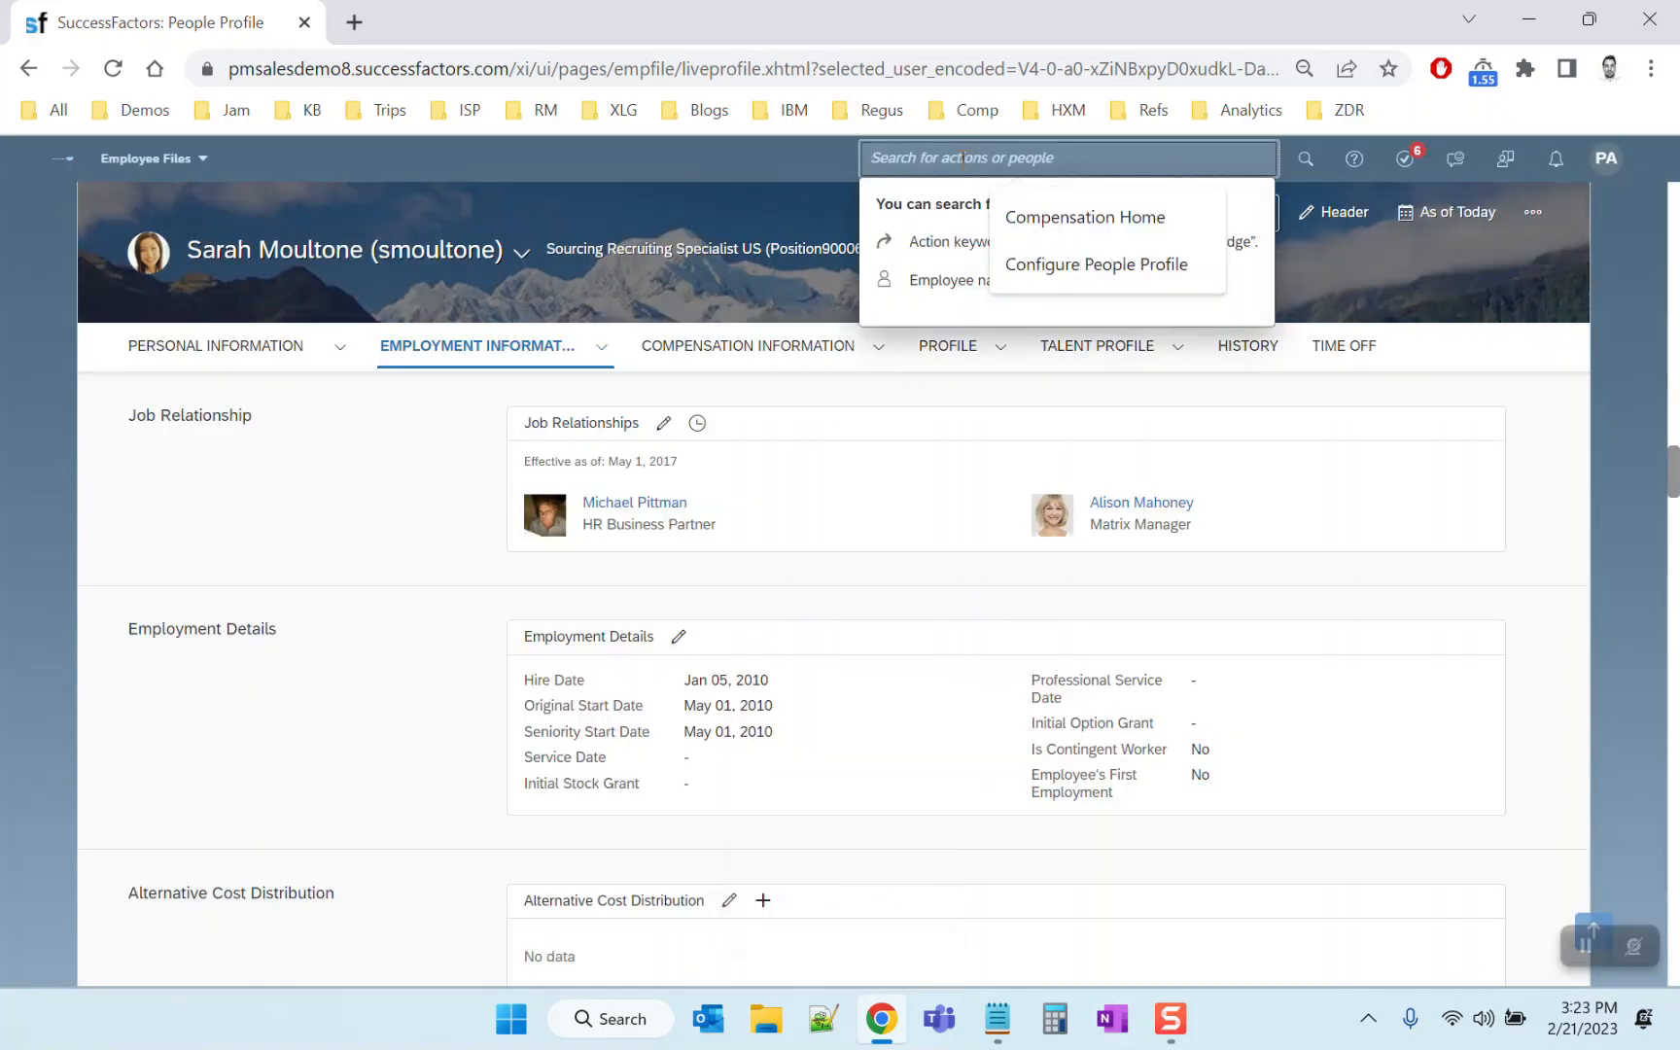
pyautogui.write('manage data')
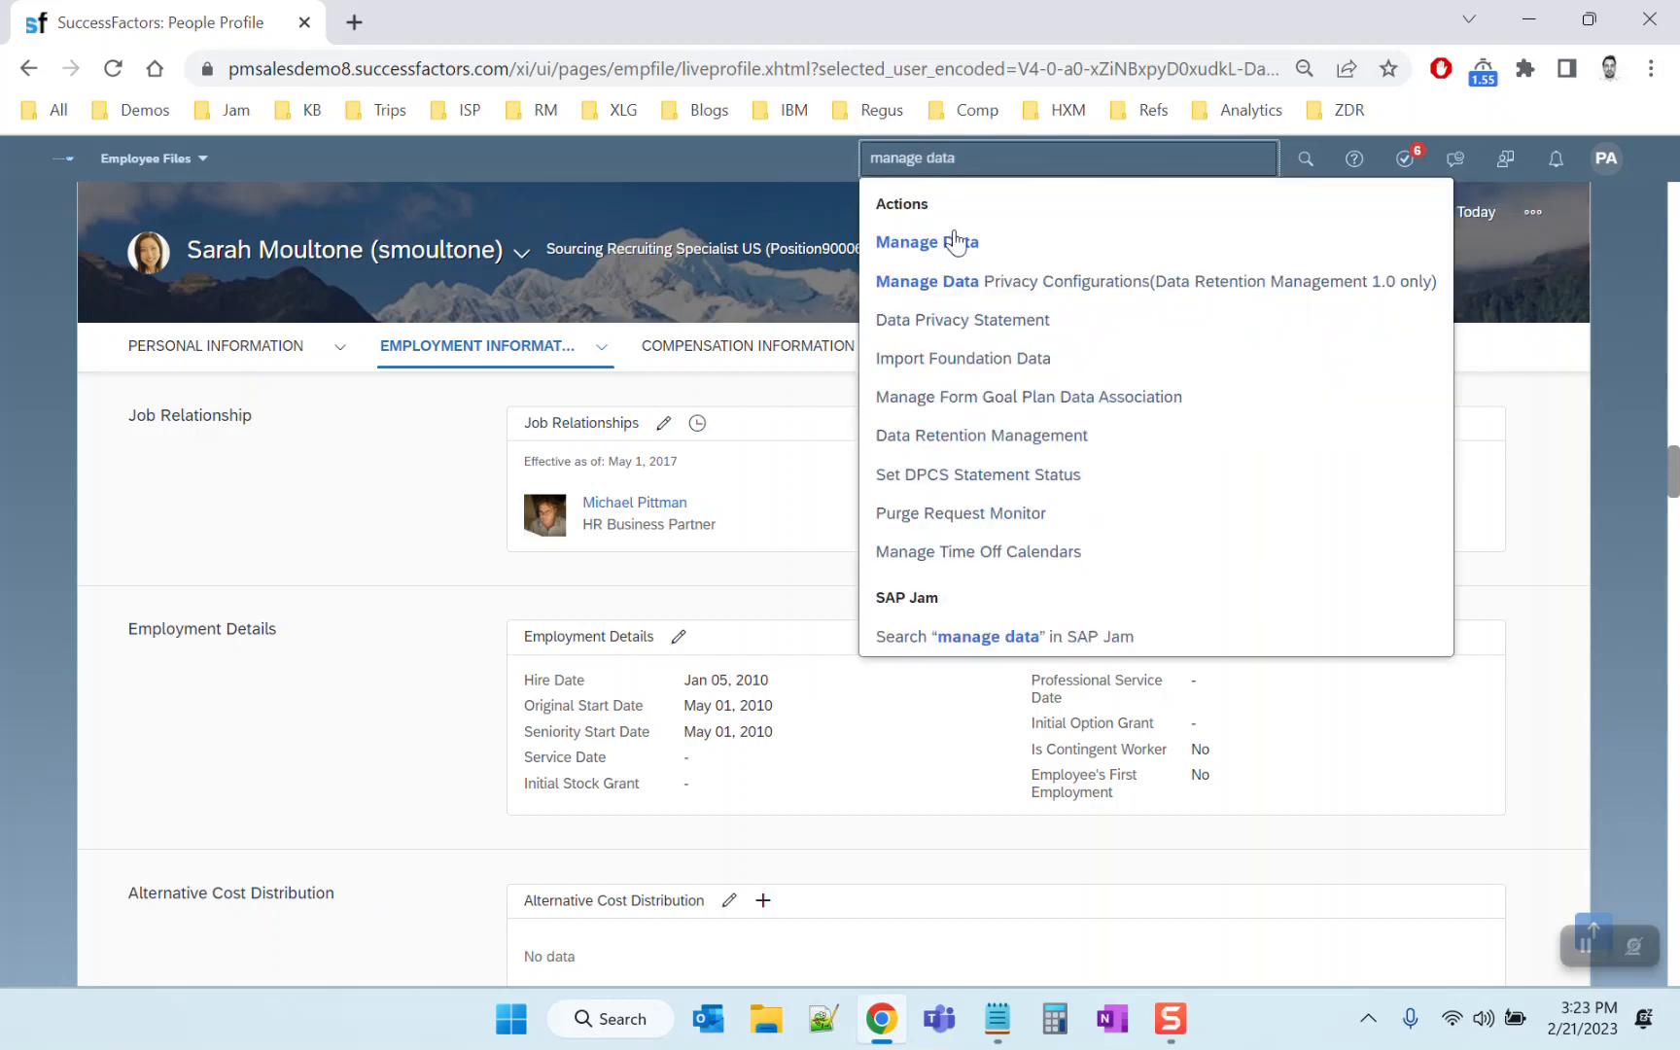
pyautogui.click(953, 240)
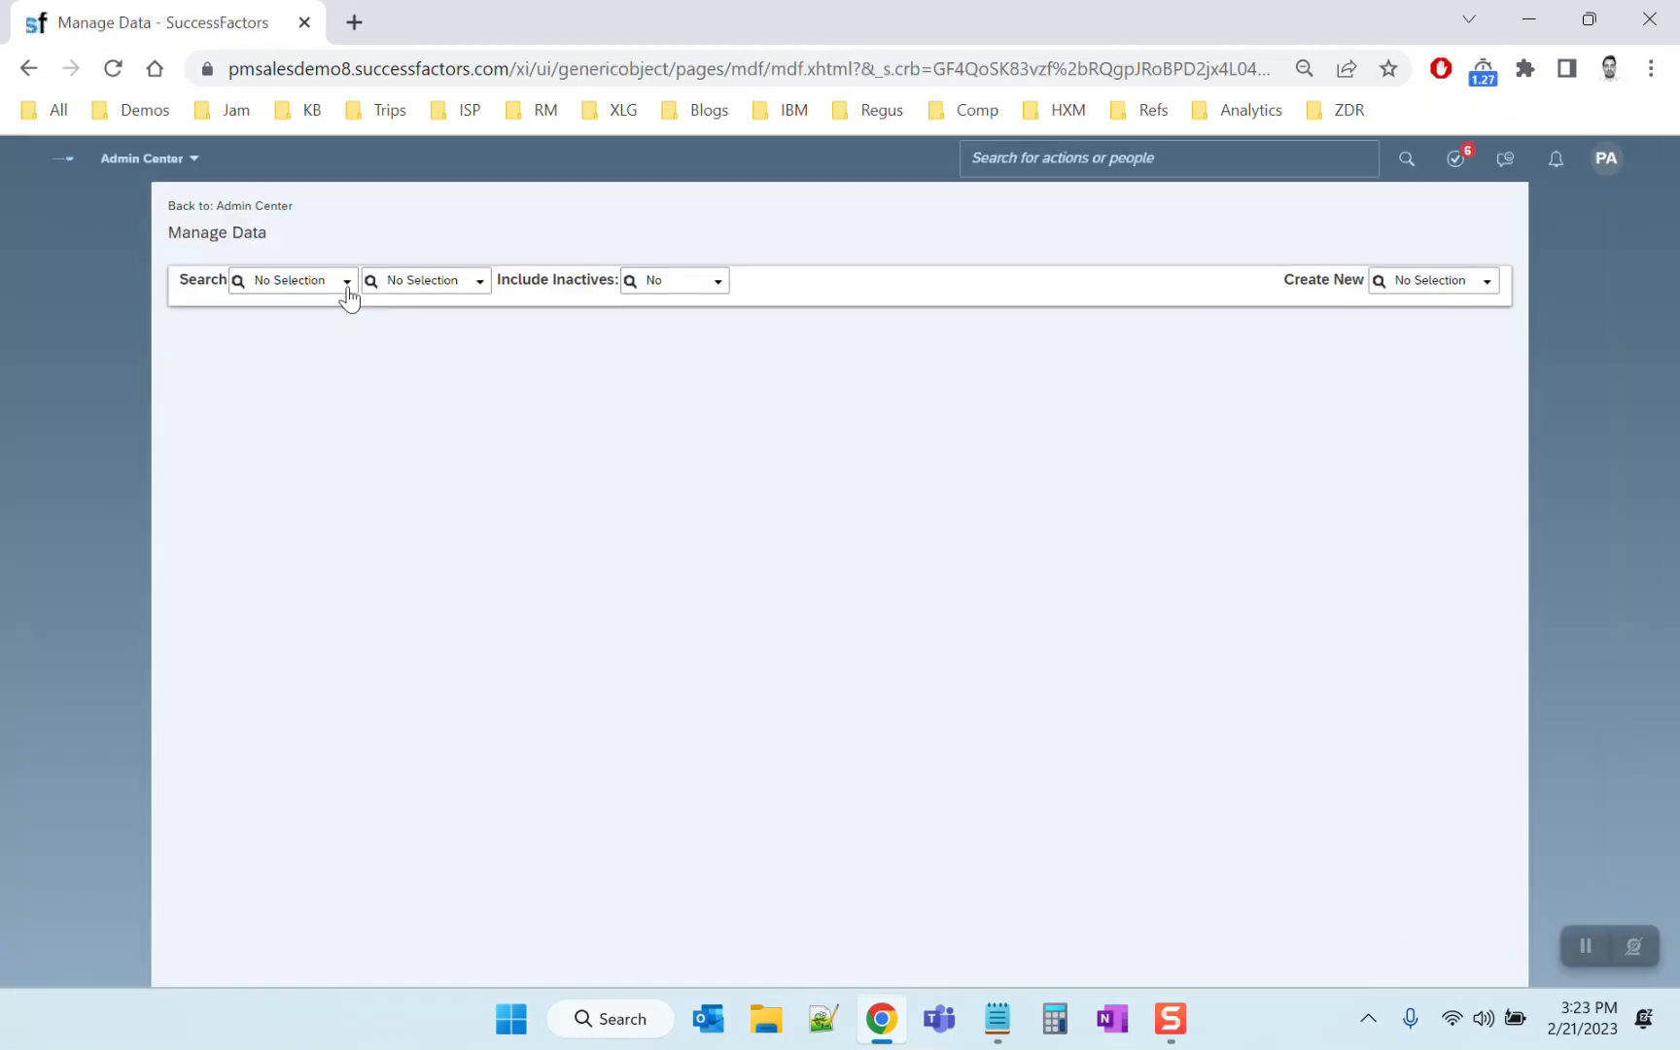
pyautogui.click(348, 281)
pyautogui.write('Job Rela')
pyautogui.click(351, 309)
pyautogui.click(508, 281)
pyautogui.write('100096')
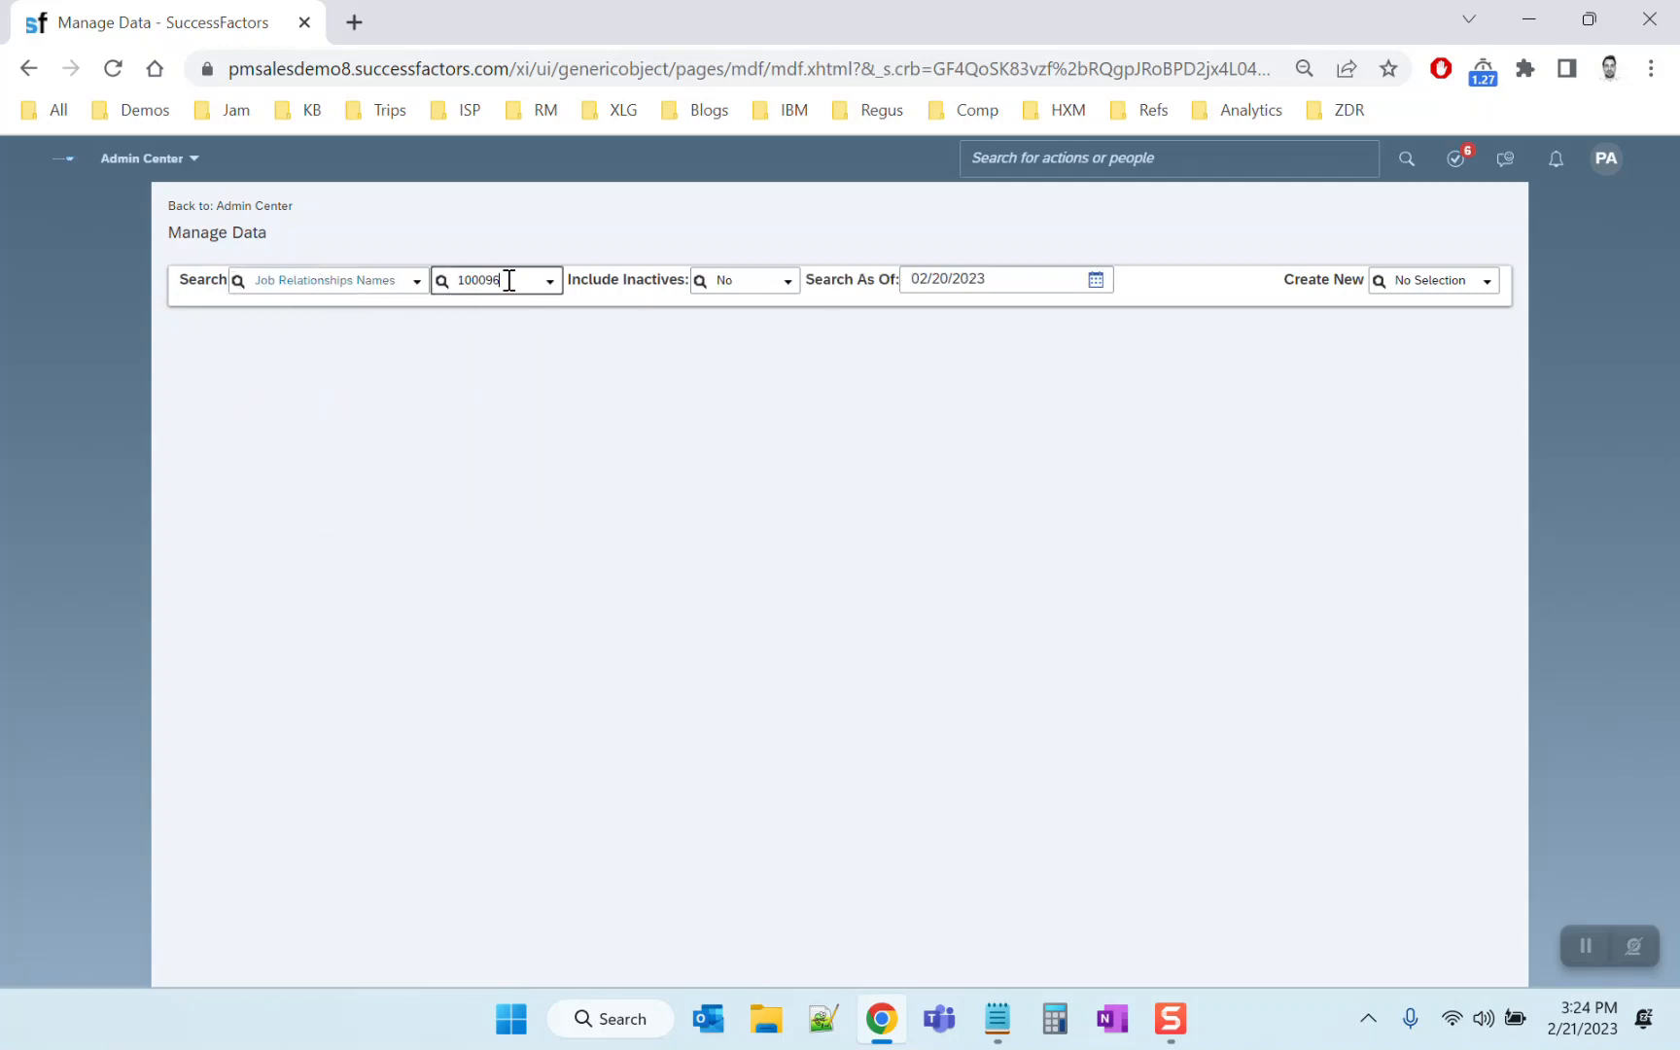
pyautogui.click(507, 309)
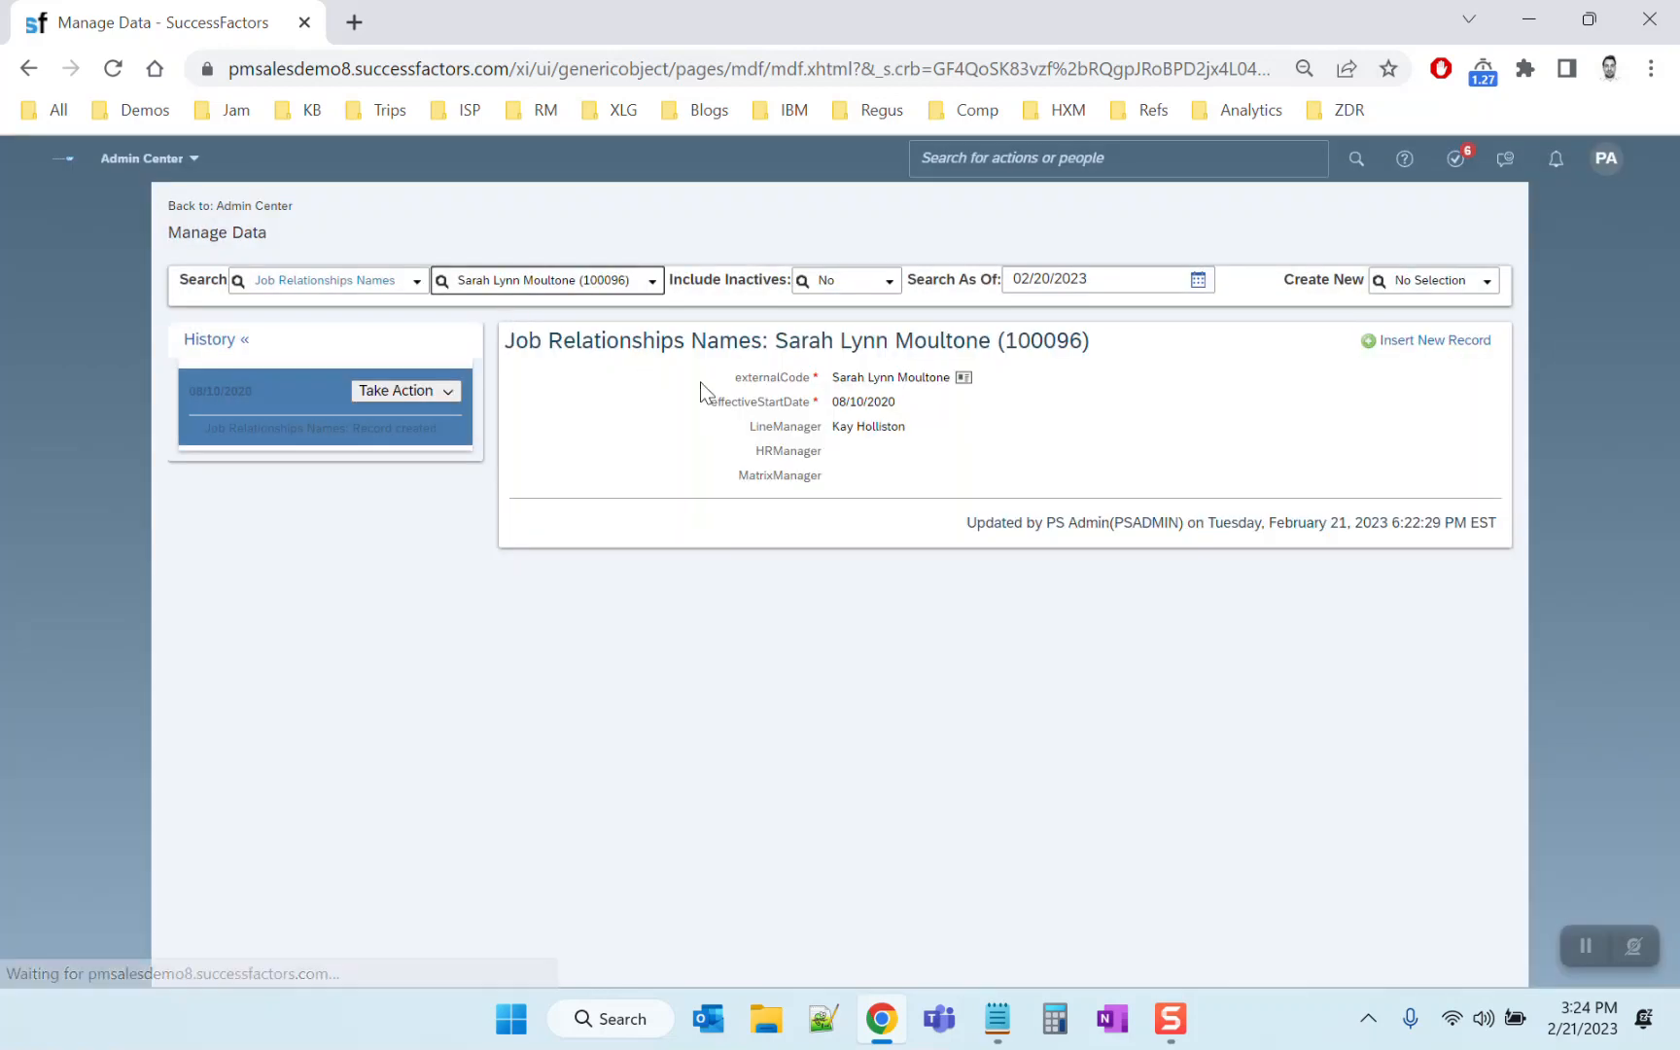
# Open the 08/10/2020 record for correction and save it again without editing any fields
pyautogui.click(433, 392)
pyautogui.click(435, 416)
pyautogui.click(743, 469)
pyautogui.click(1081, 541)
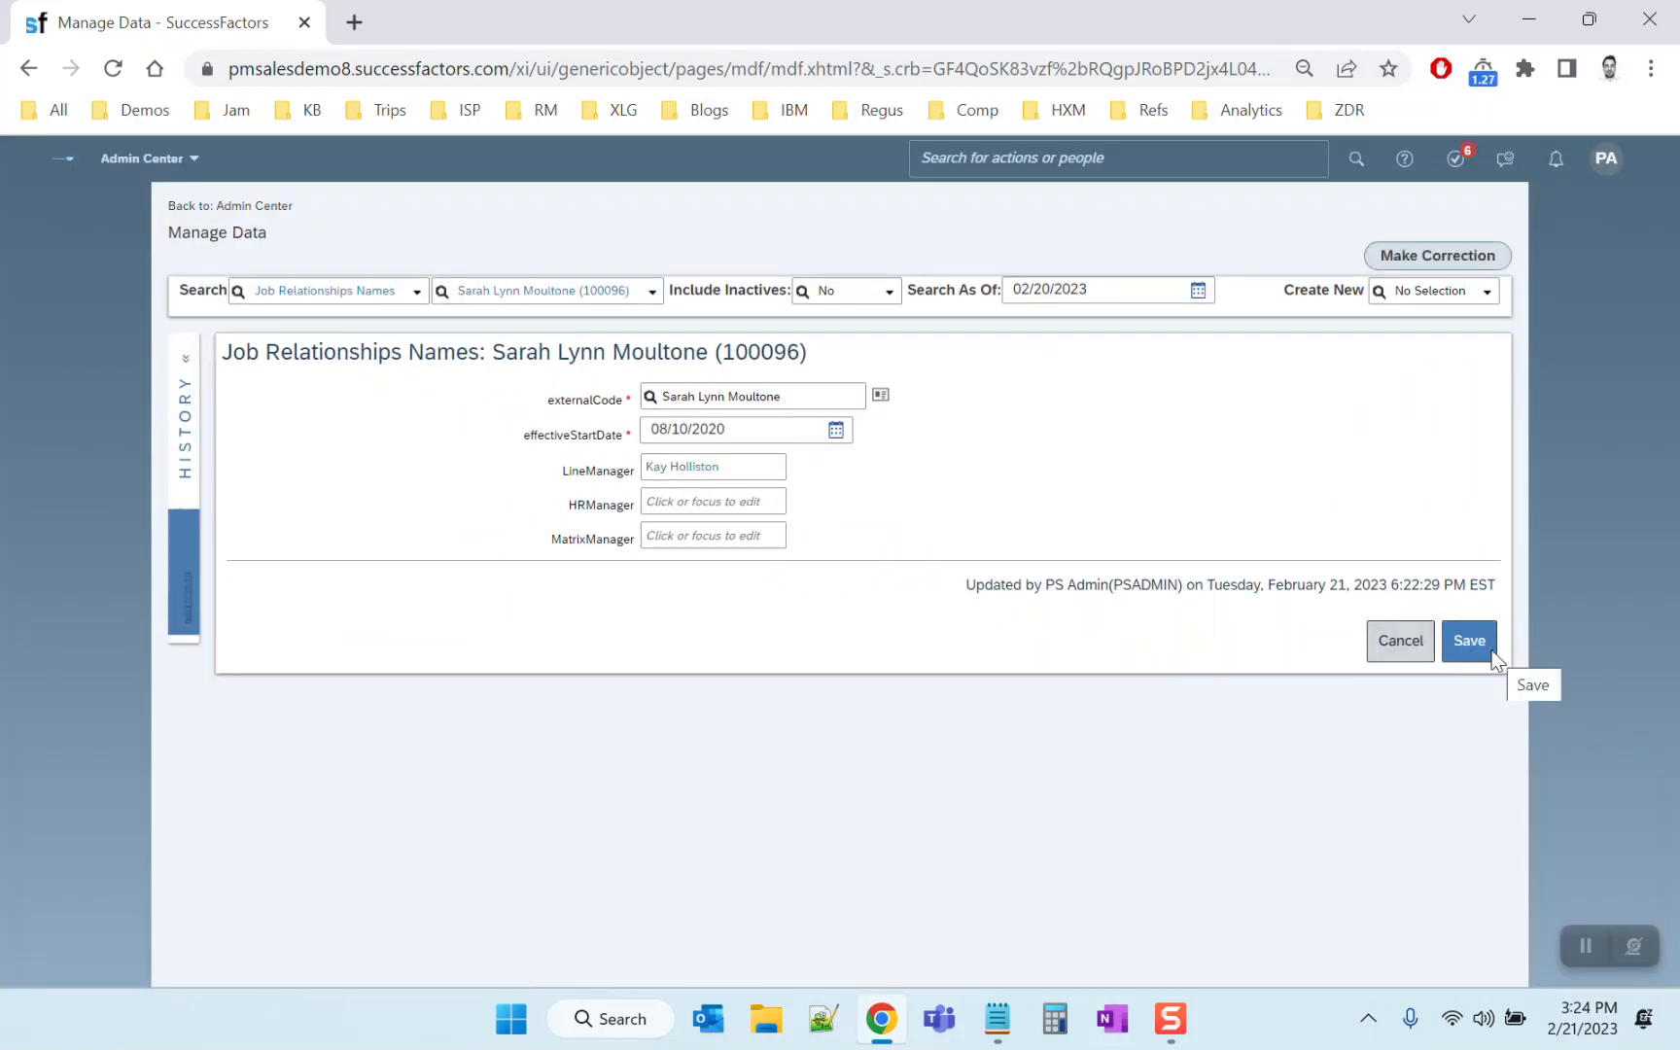
pyautogui.click(1470, 644)
# Check the LineManager, HRManager and MatrixManager values in the saved record
pyautogui.moveTo(881, 437); pyautogui.dragTo(882, 506)
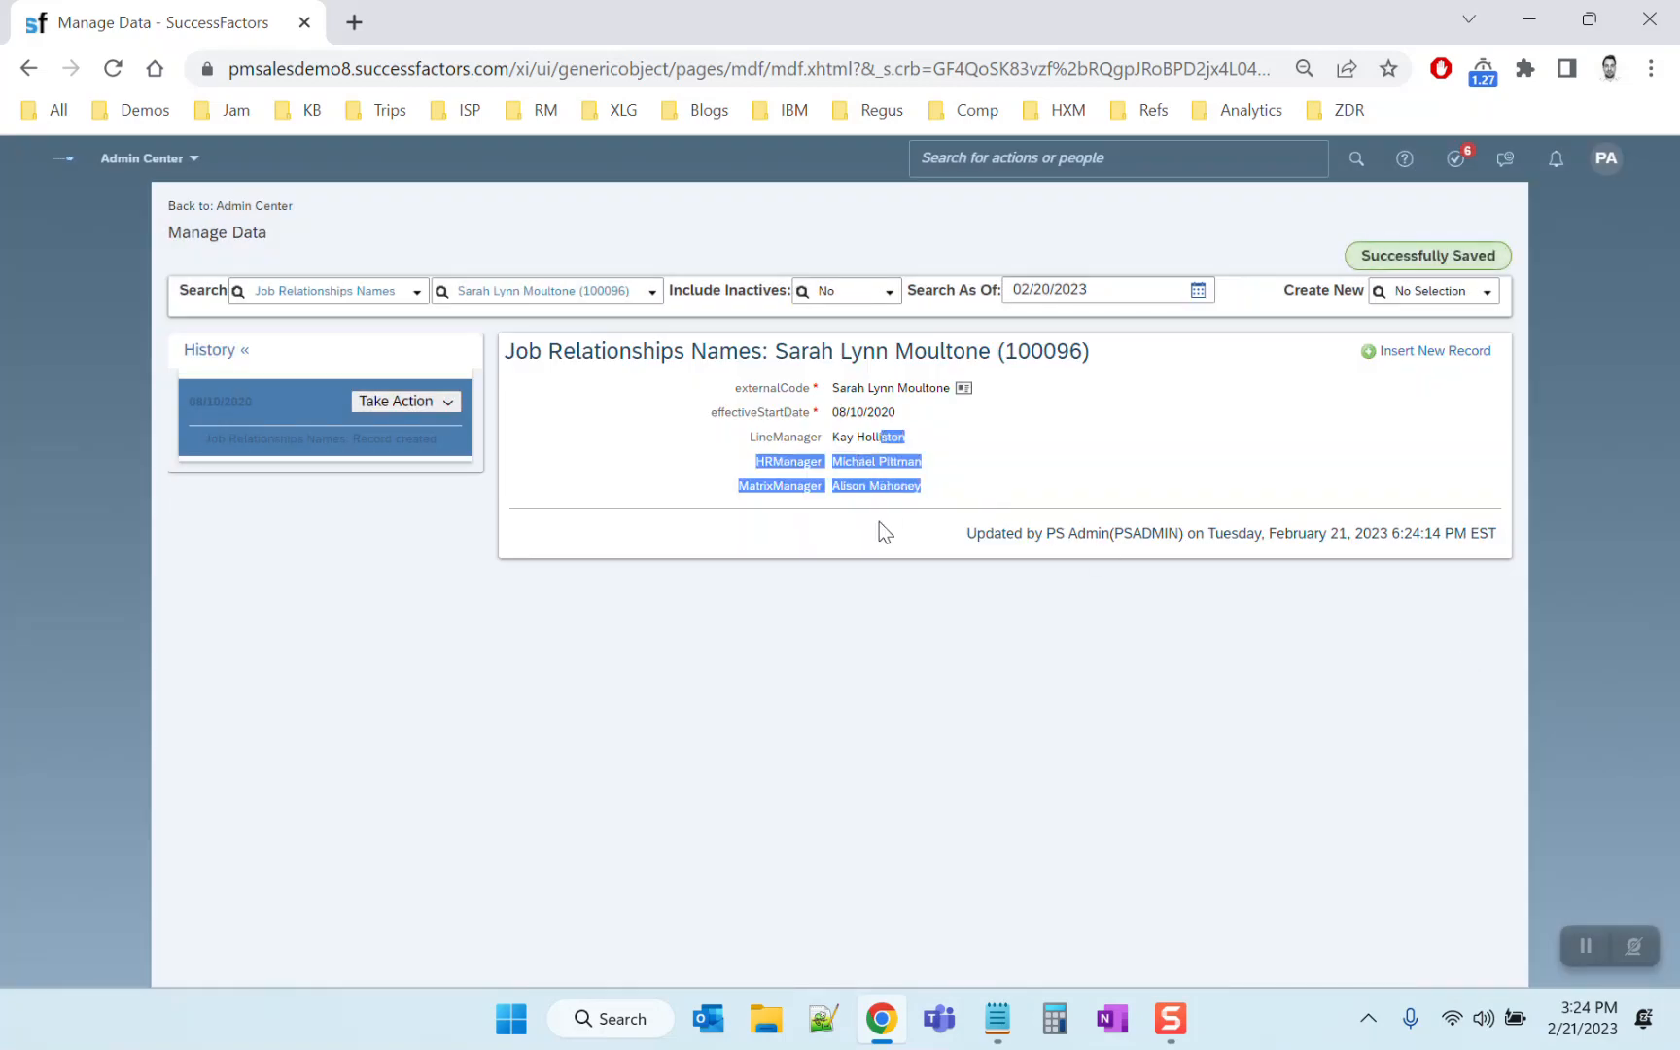
pyautogui.click(880, 522)
pyautogui.tripleClick(867, 437)
pyautogui.tripleClick(875, 455)
pyautogui.doubleClick(842, 436)
pyautogui.tripleClick(871, 440)
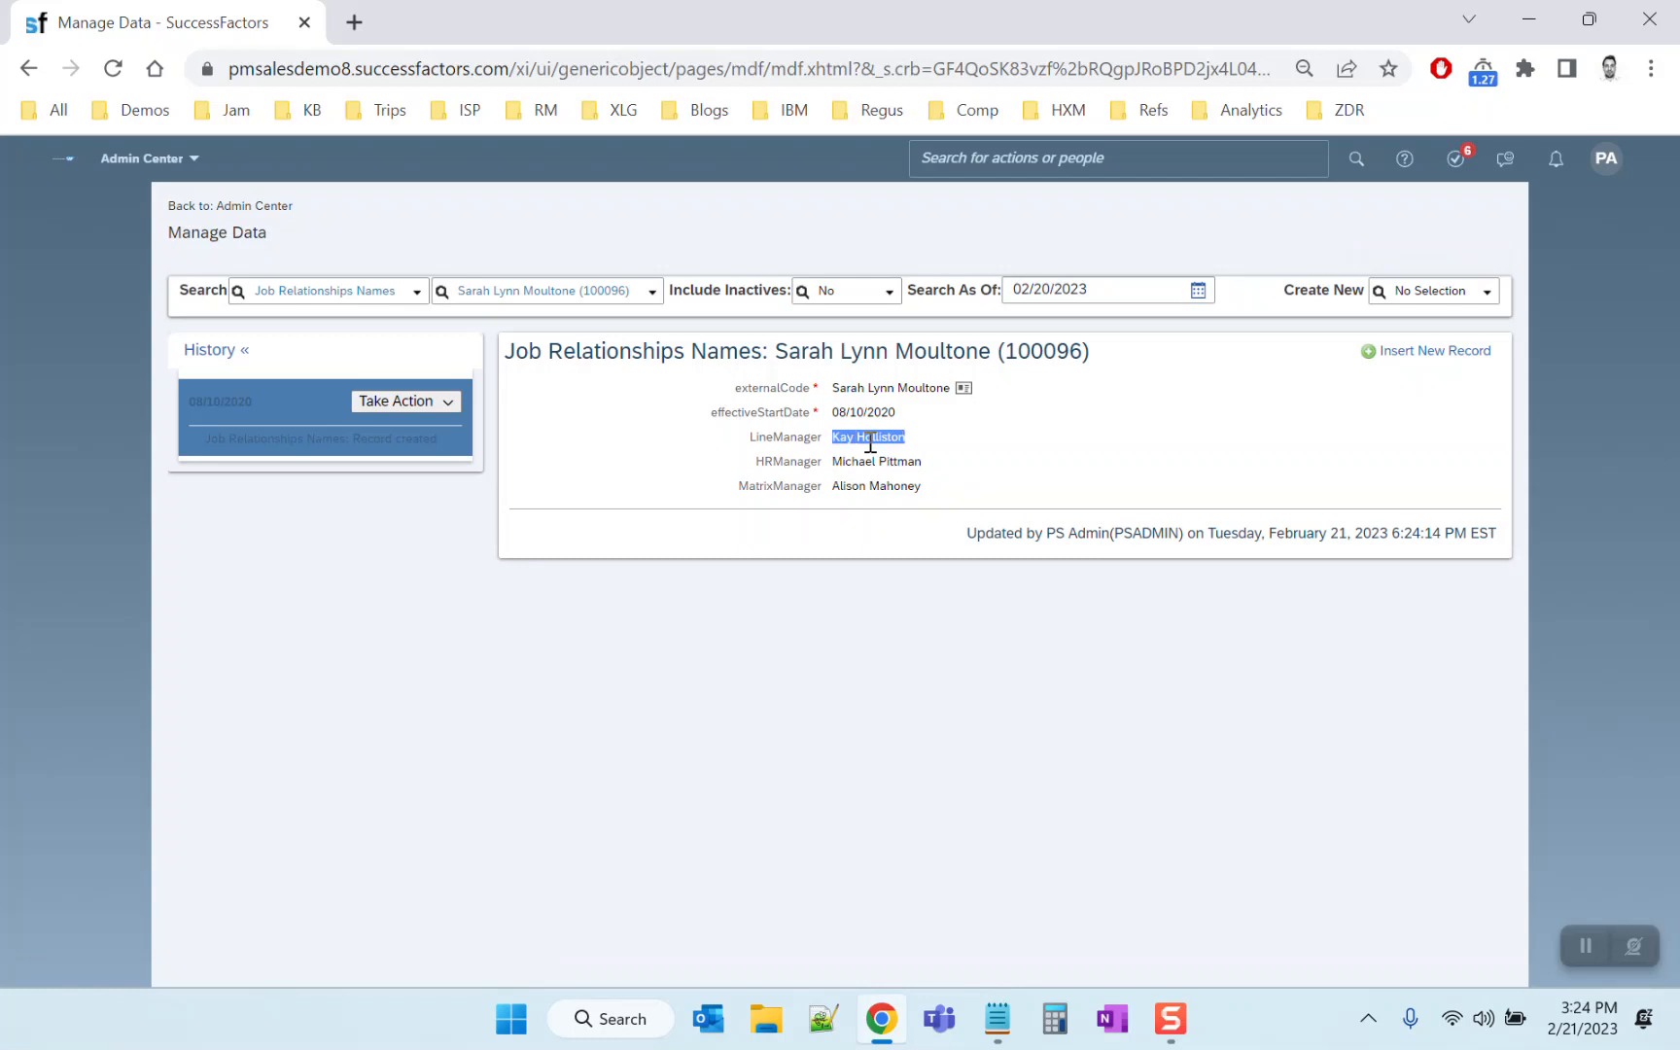
# Go to Compensation Home and open the Manage Worksheets stage of the 2023 Salary Planning plan
pyautogui.click(1607, 161)
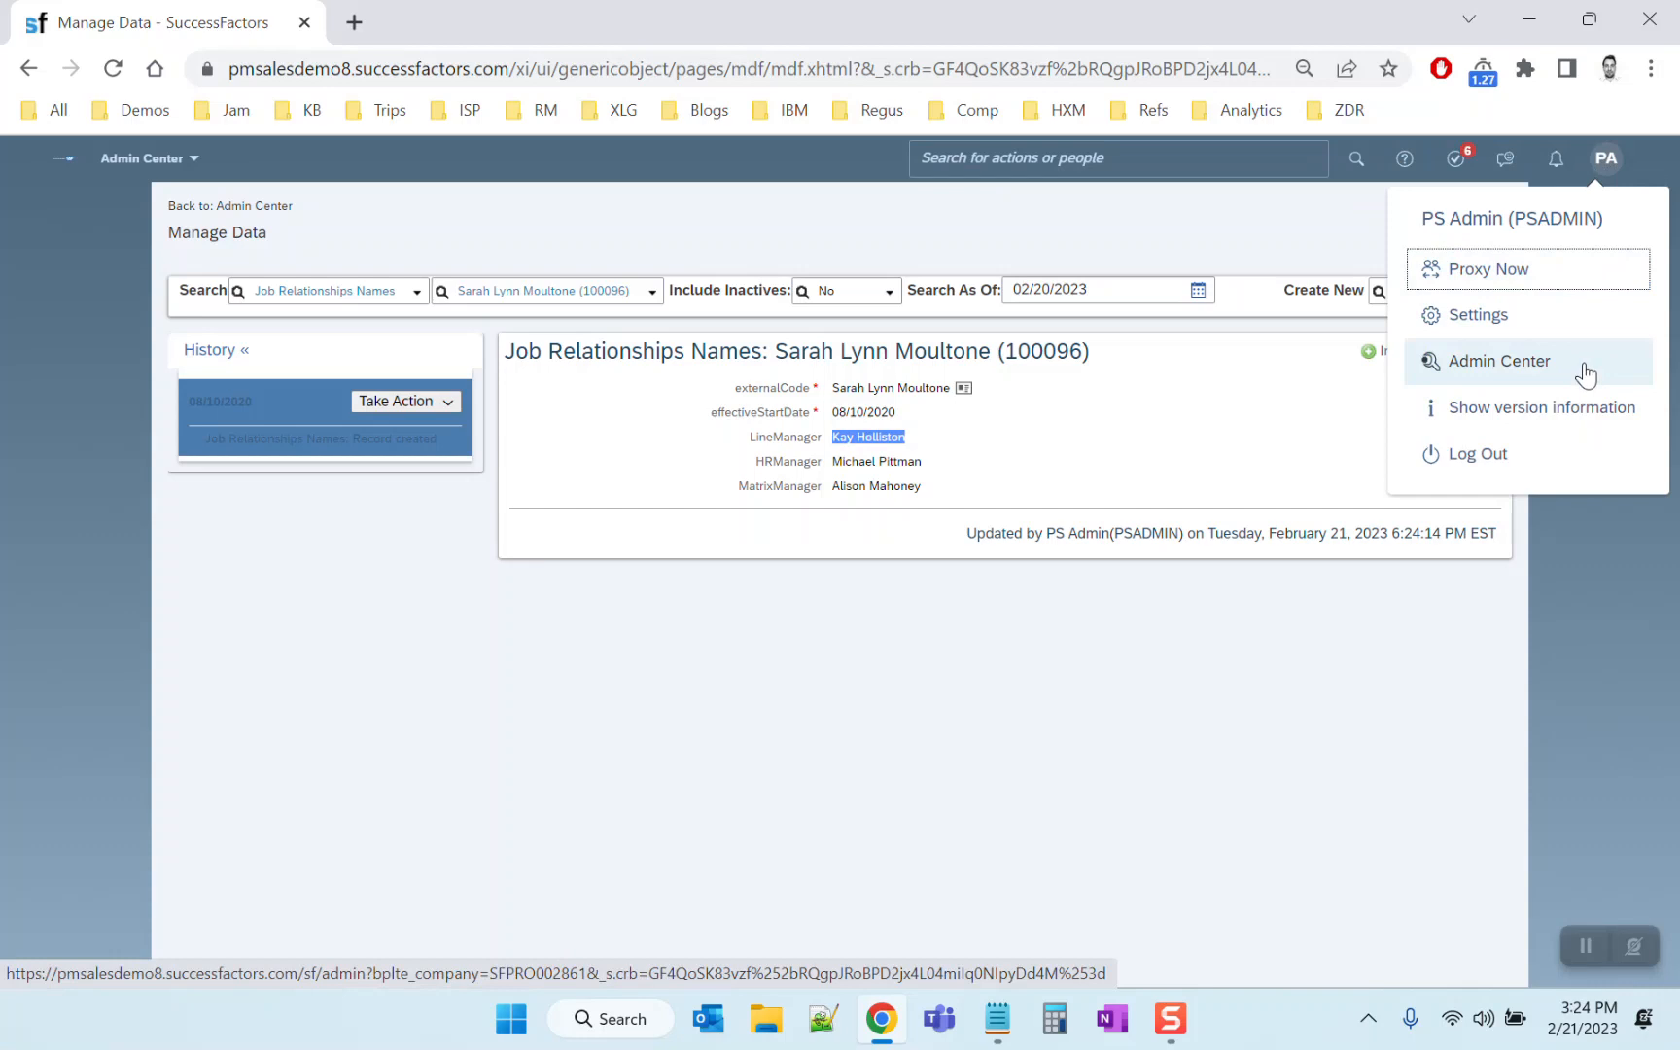
pyautogui.click(1125, 159)
pyautogui.write('comp home')
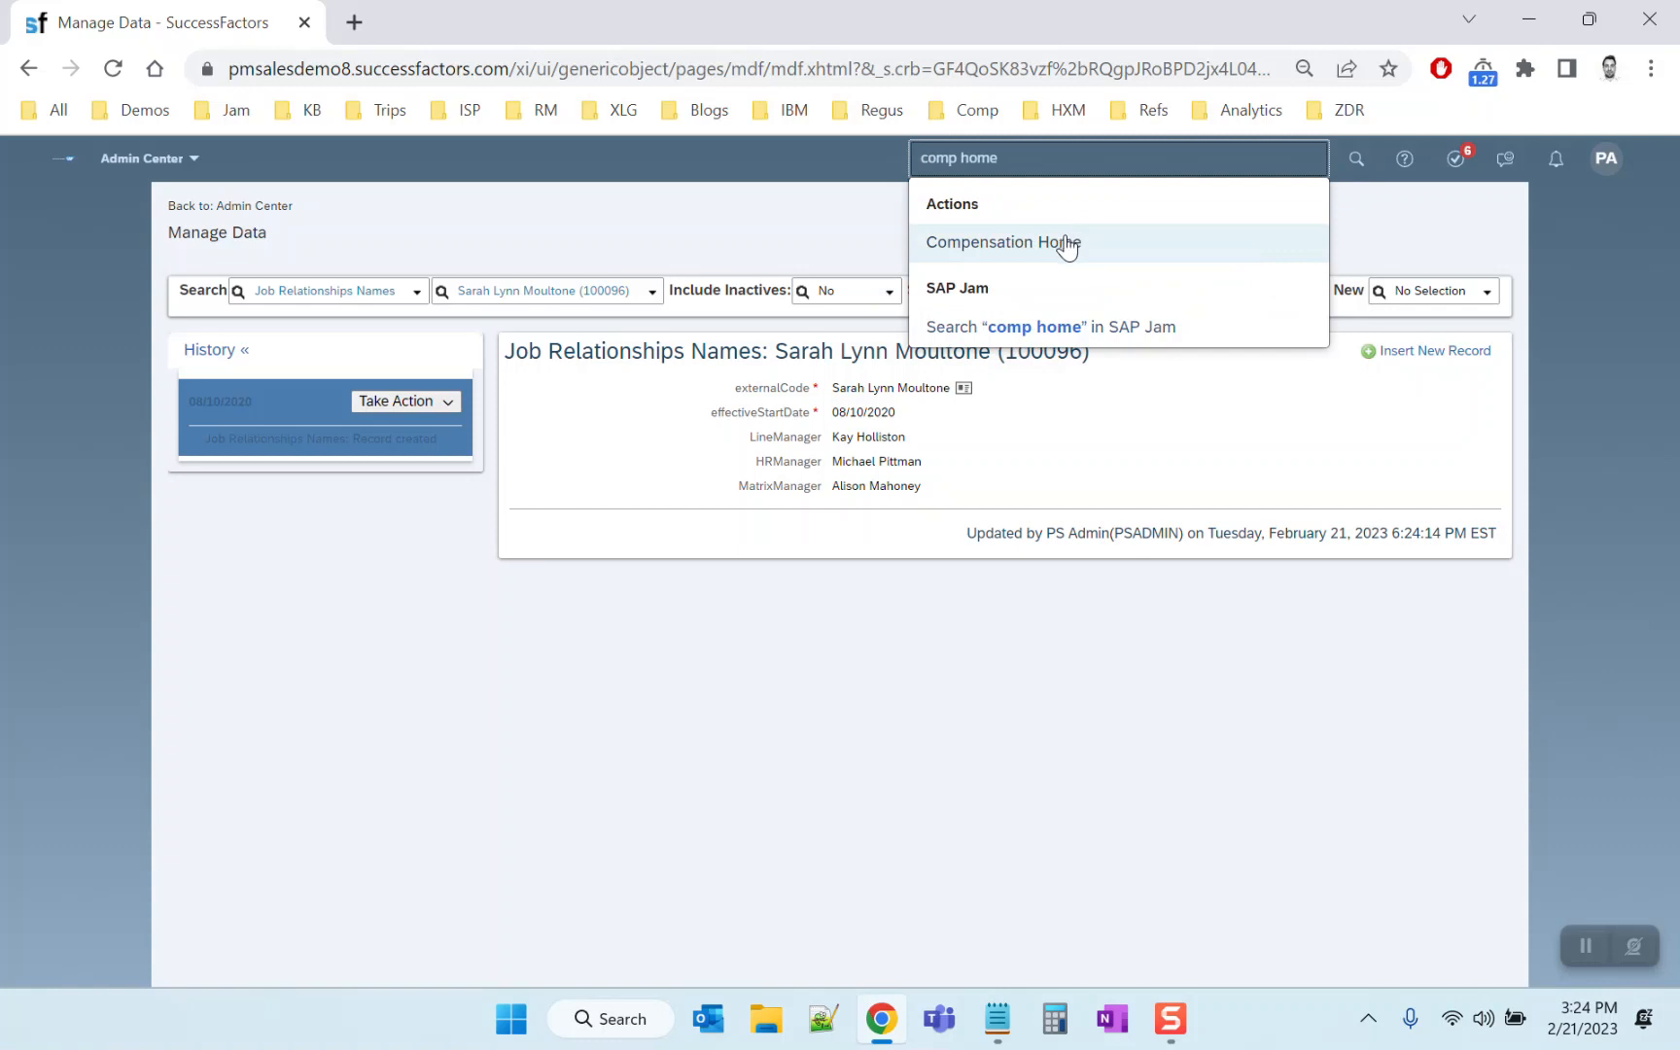
pyautogui.click(1065, 239)
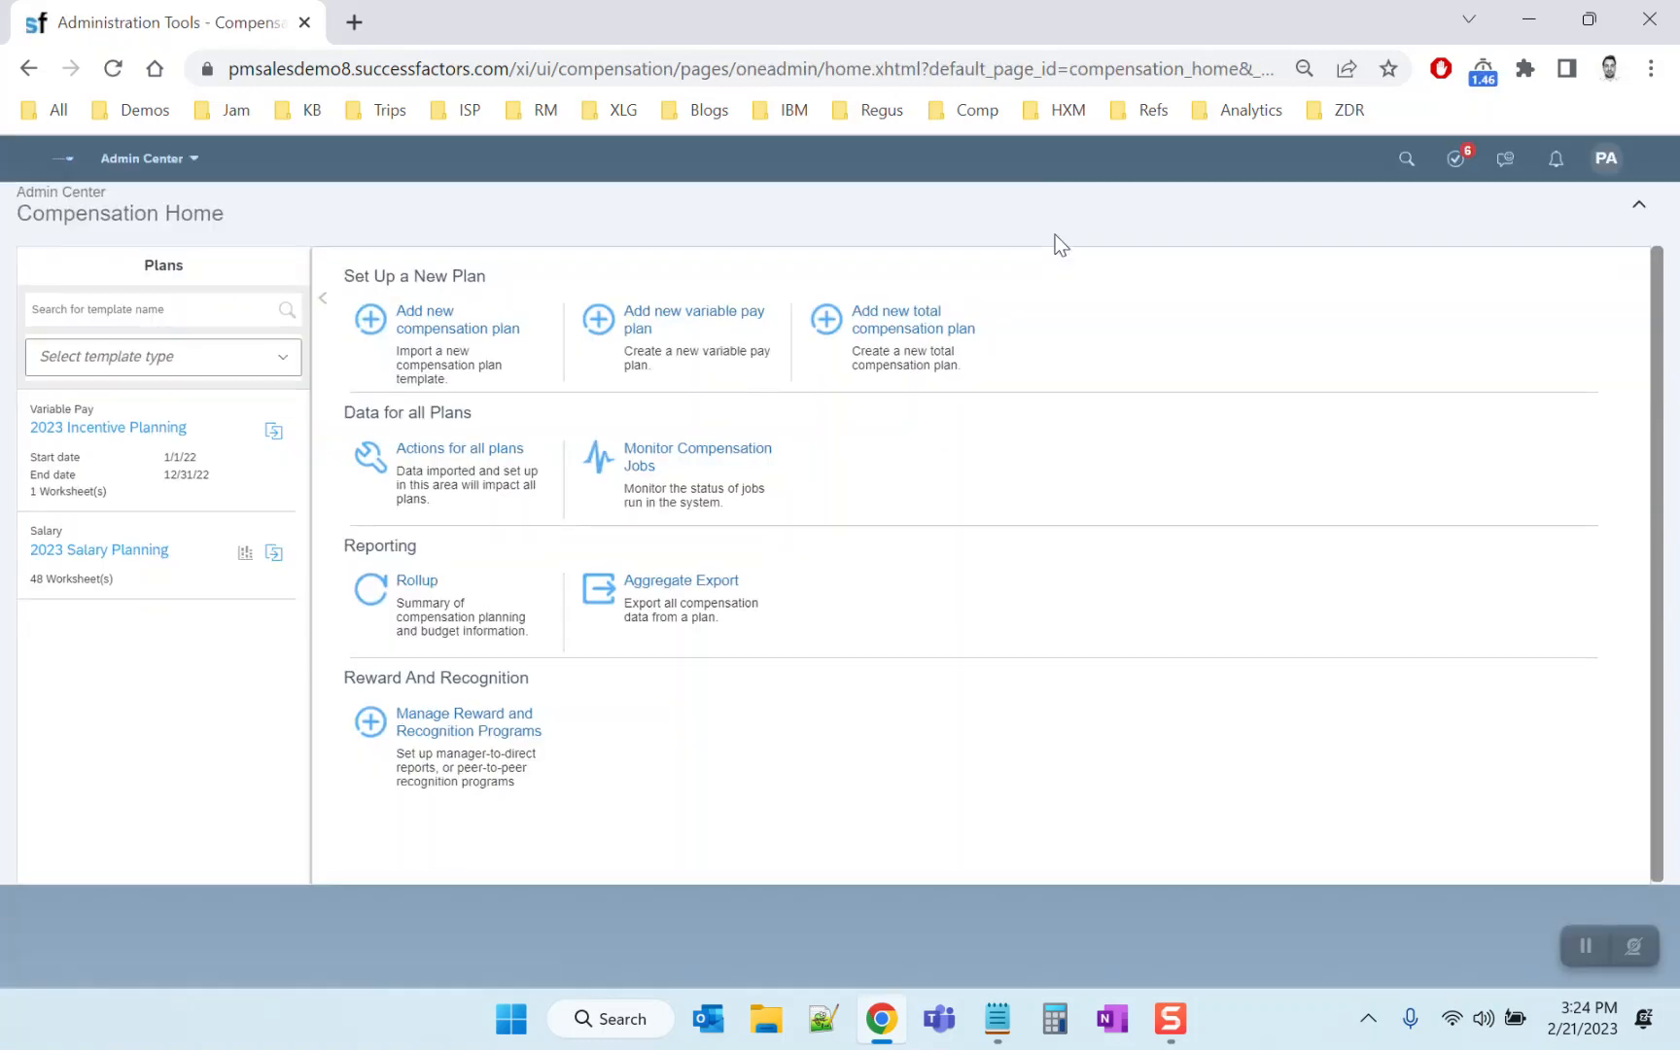
pyautogui.click(93, 552)
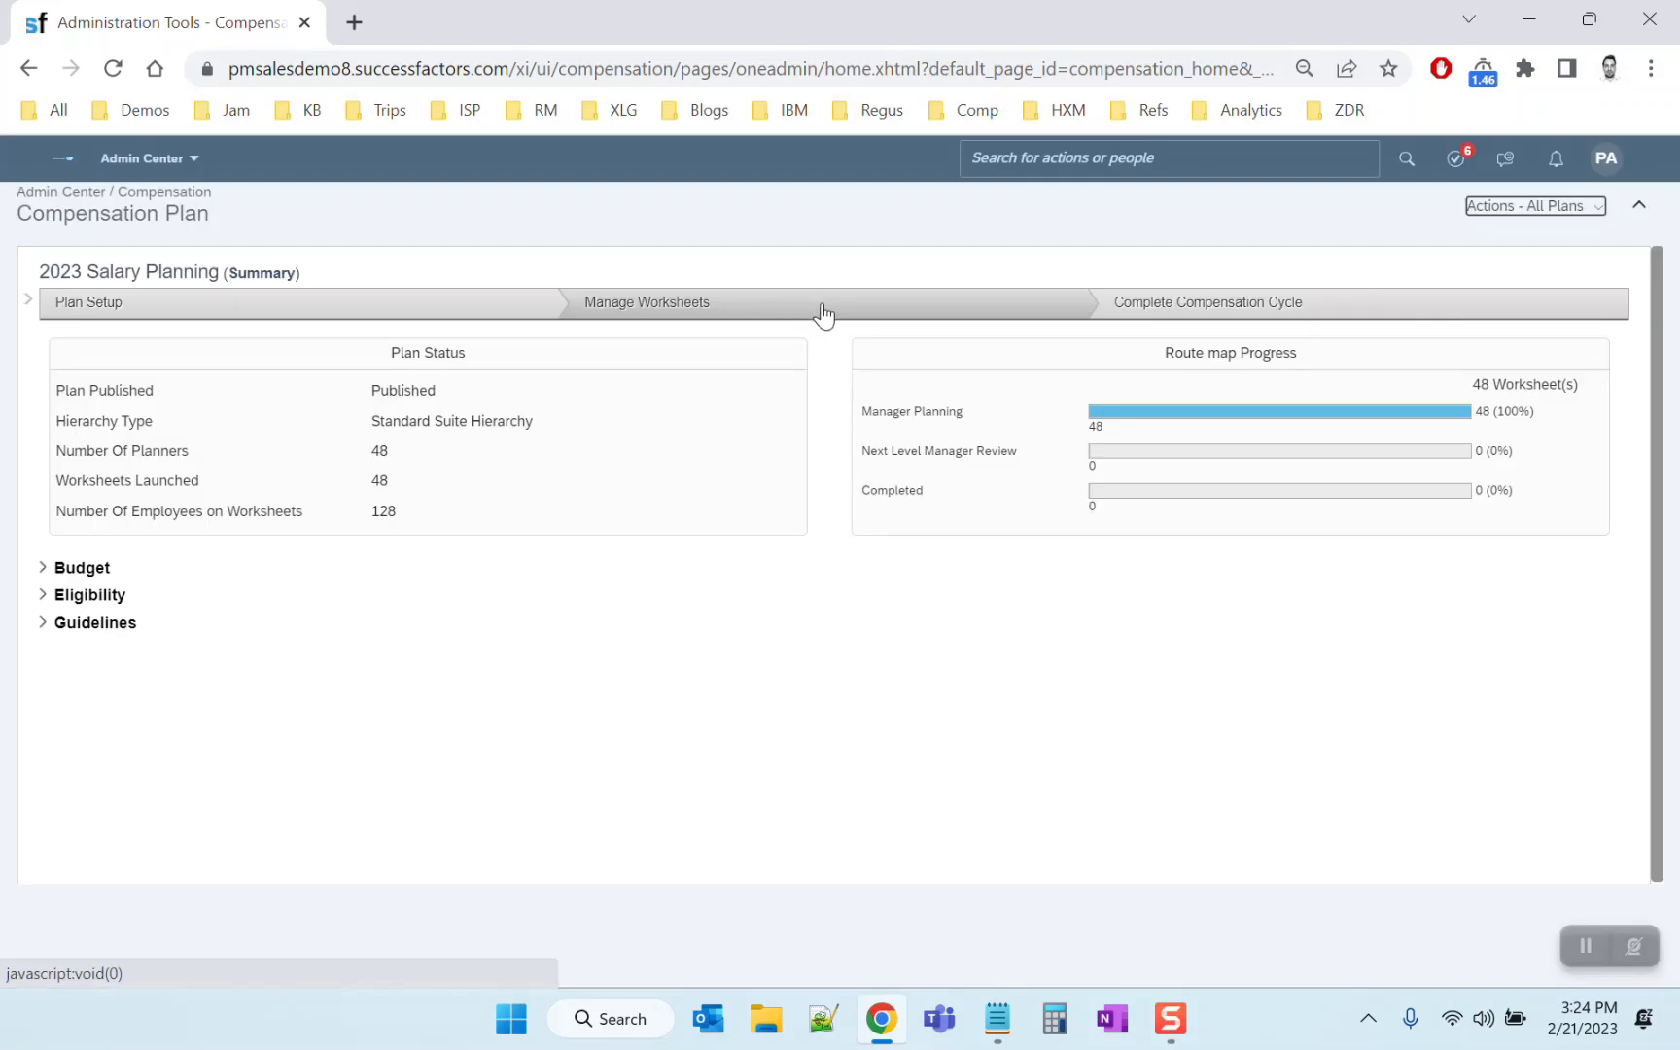
pyautogui.click(822, 315)
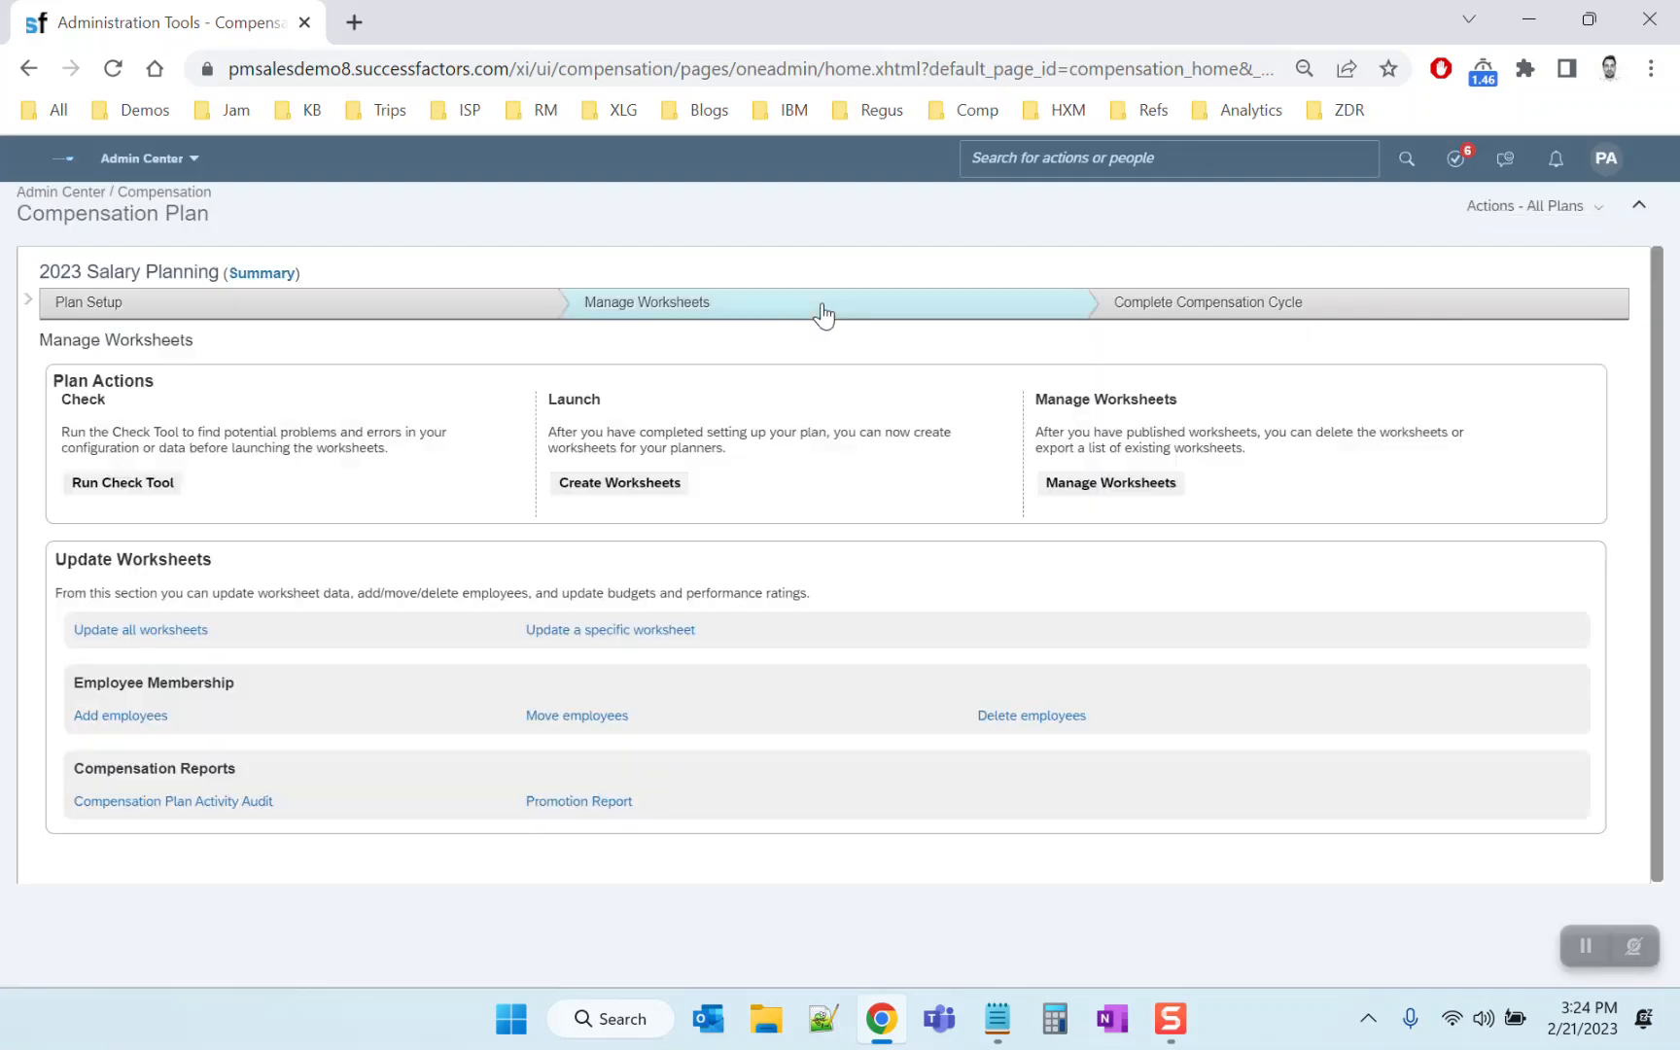
# Delete all worksheets of the 2023 Salary Planning plan and close the worksheet list
pyautogui.click(1128, 480)
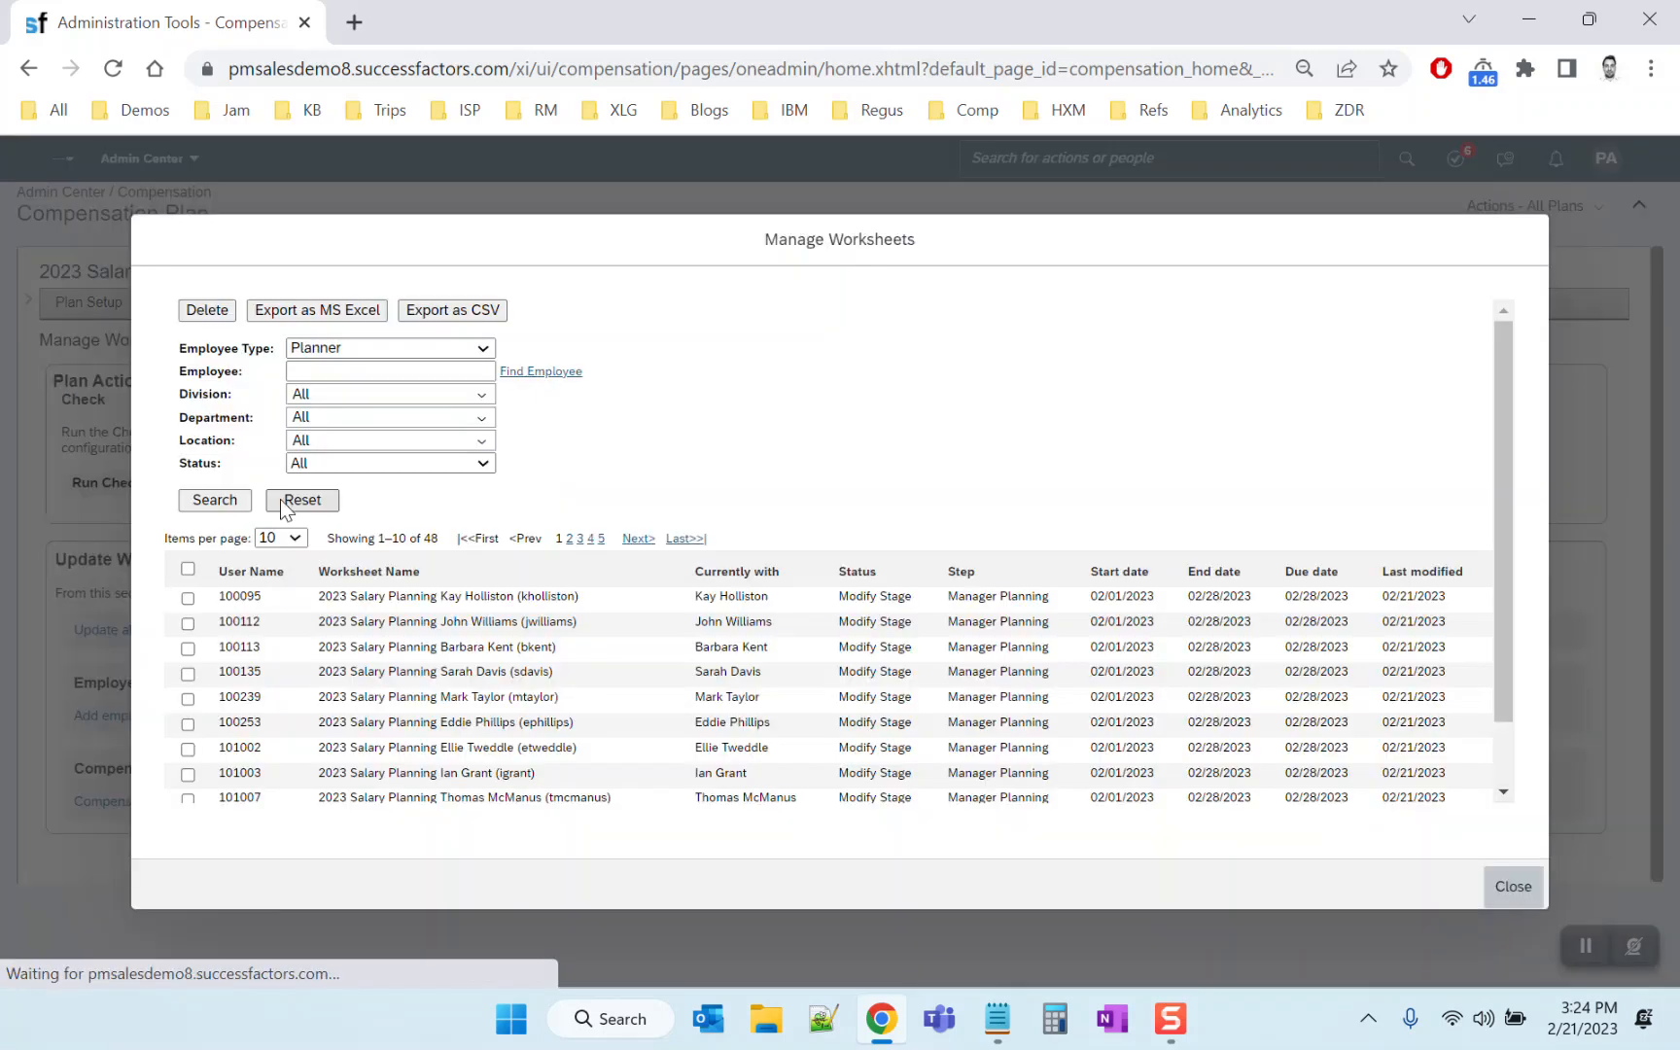
pyautogui.click(188, 569)
pyautogui.click(208, 309)
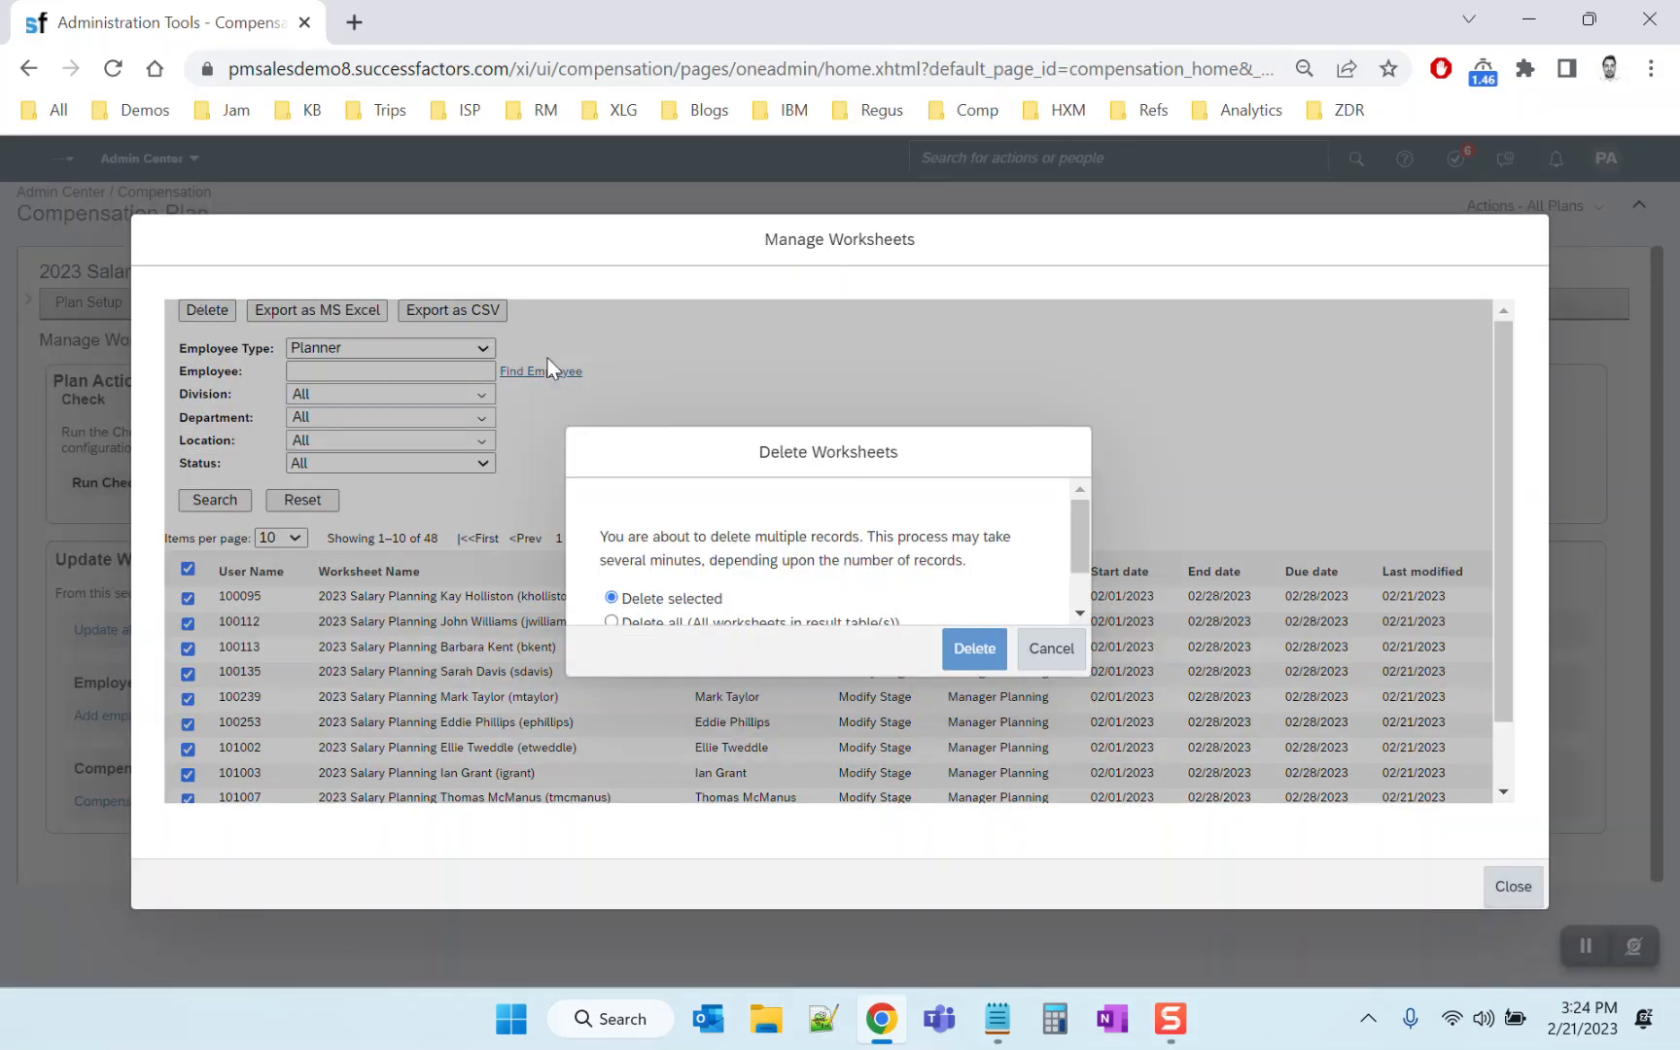
pyautogui.click(610, 623)
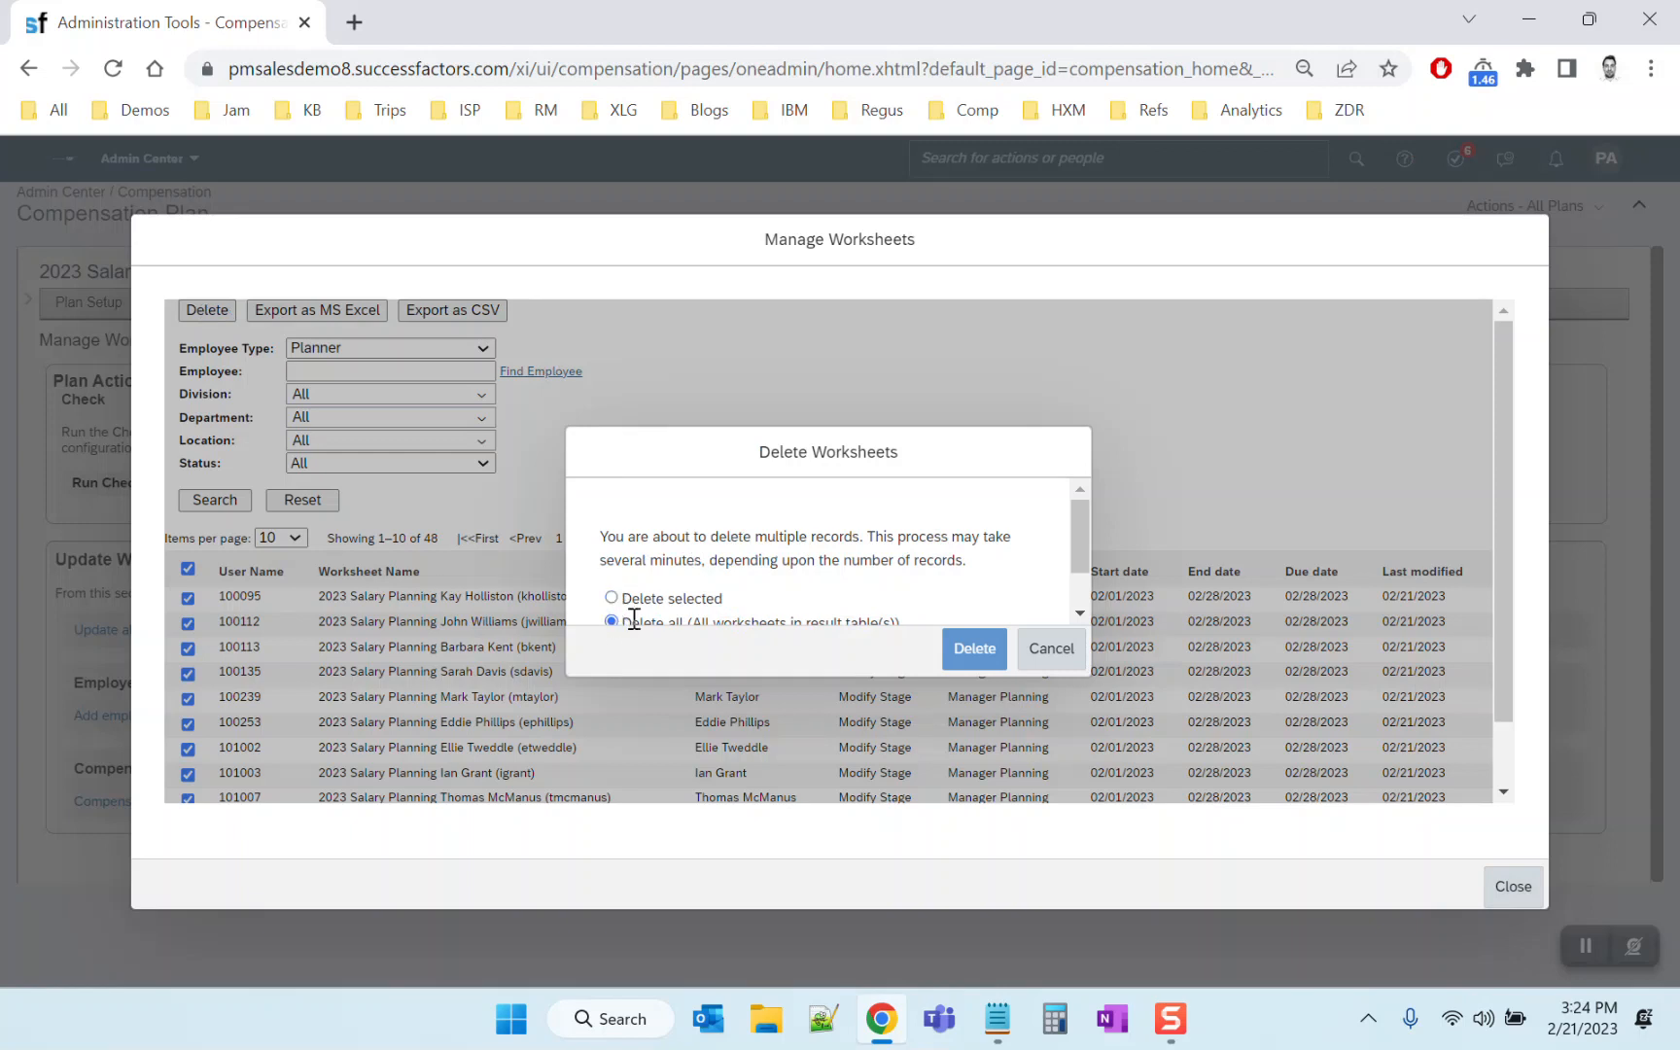
pyautogui.click(972, 649)
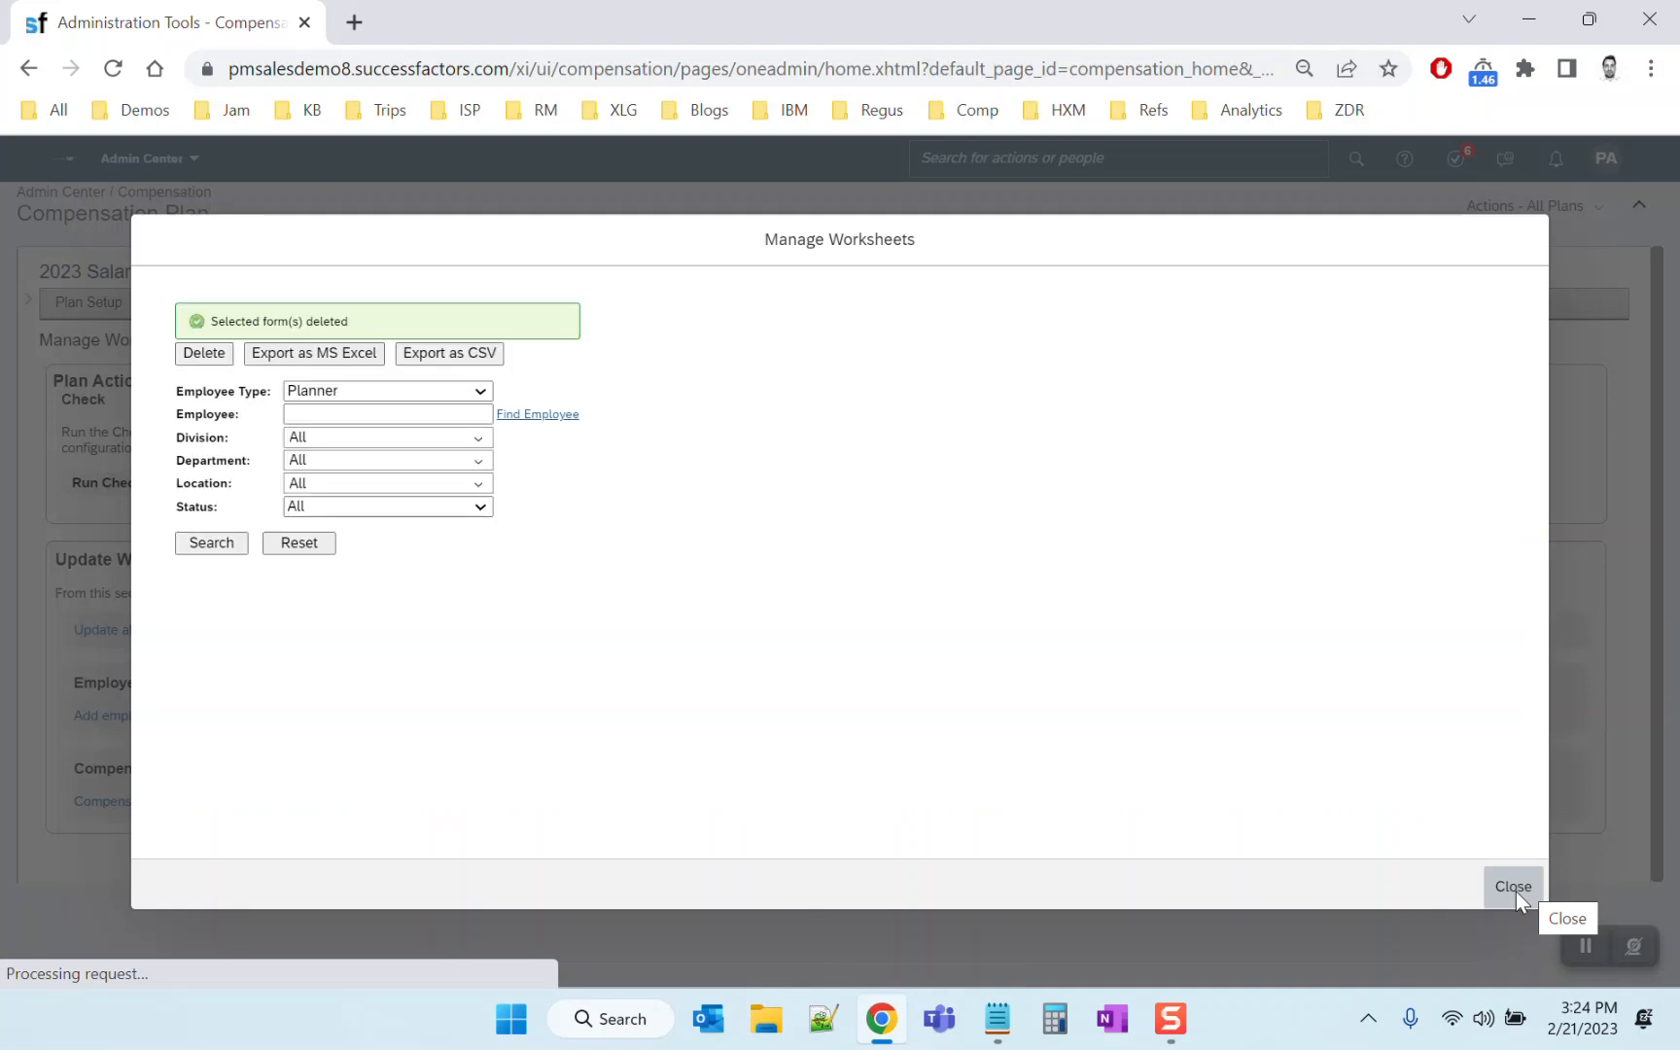
pyautogui.click(1514, 886)
# Open the plan's worksheet design and set the Line Manager name column's type to String
pyautogui.click(321, 307)
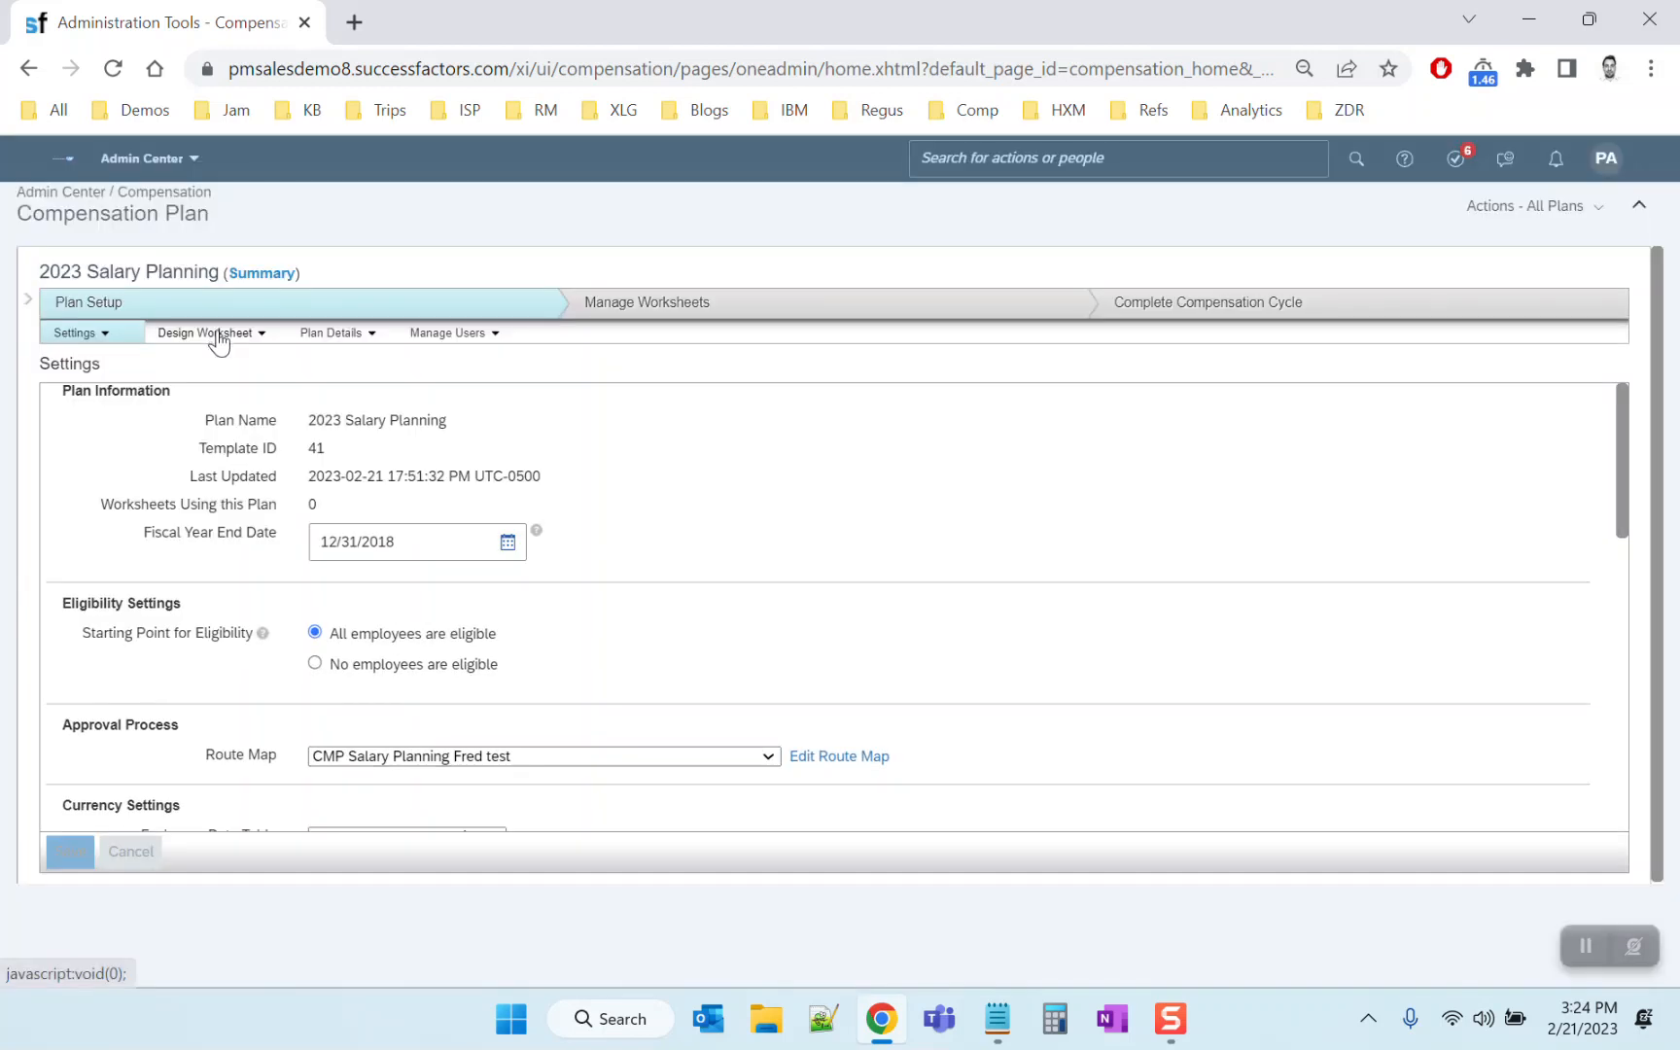
pyautogui.click(216, 333)
pyautogui.click(218, 363)
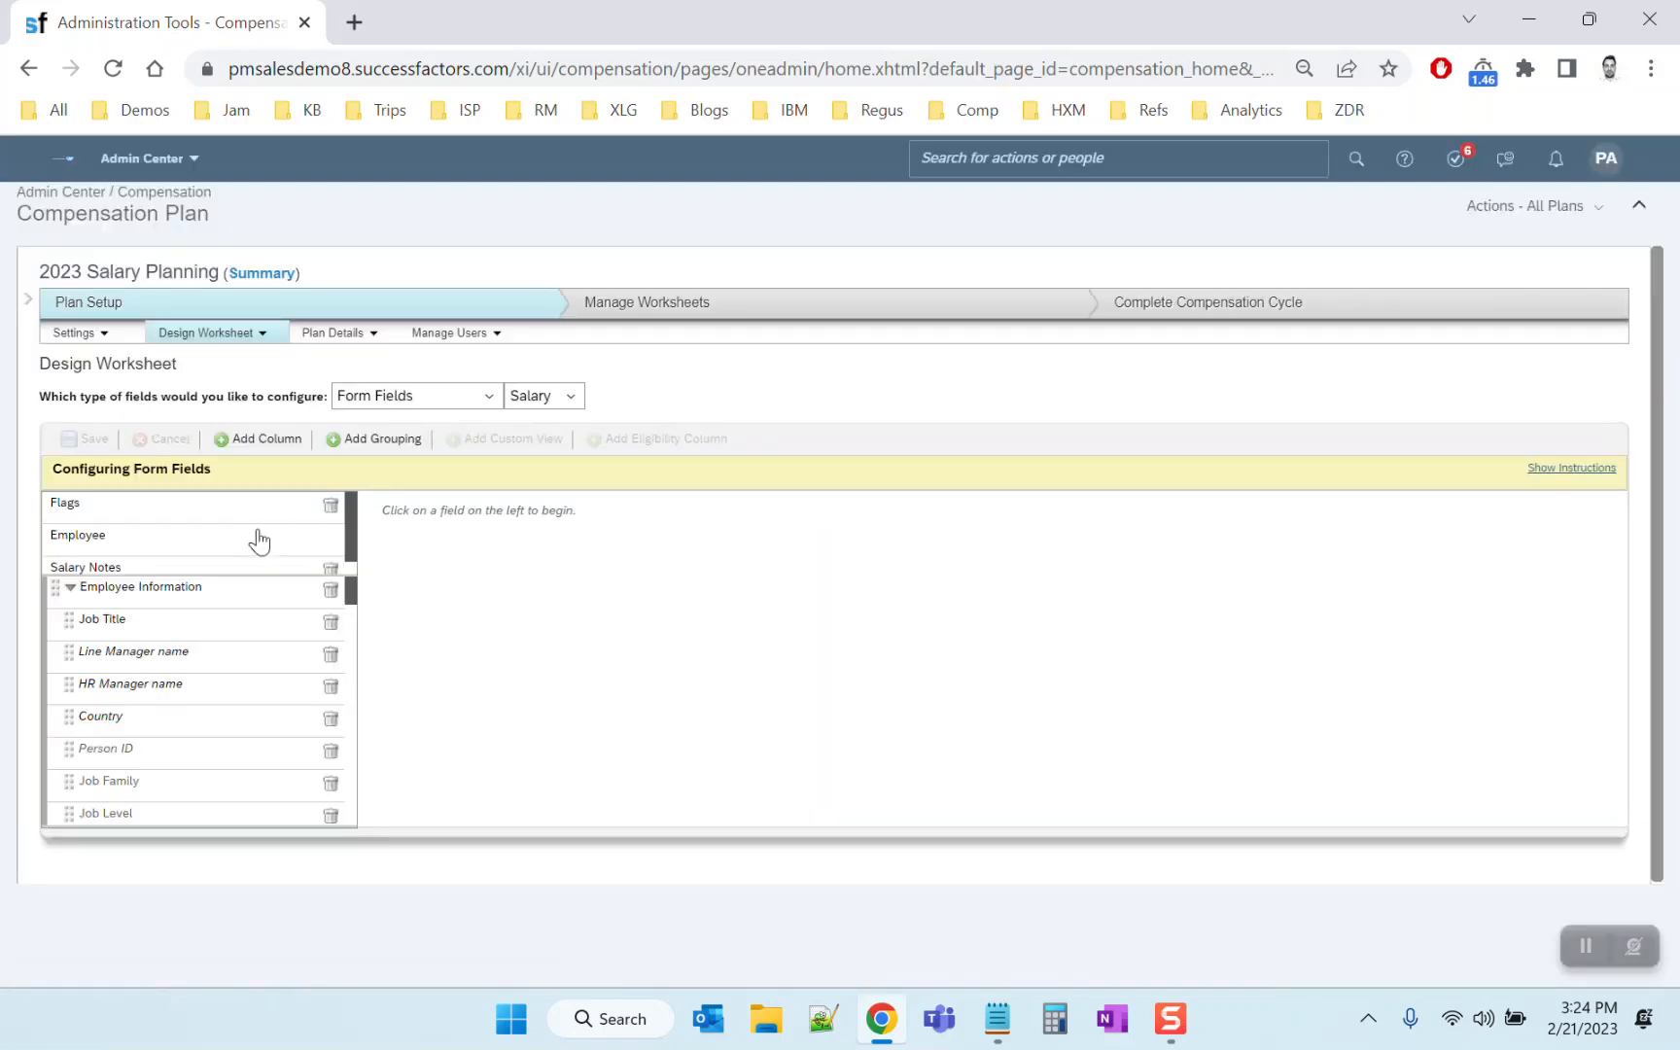
pyautogui.click(209, 663)
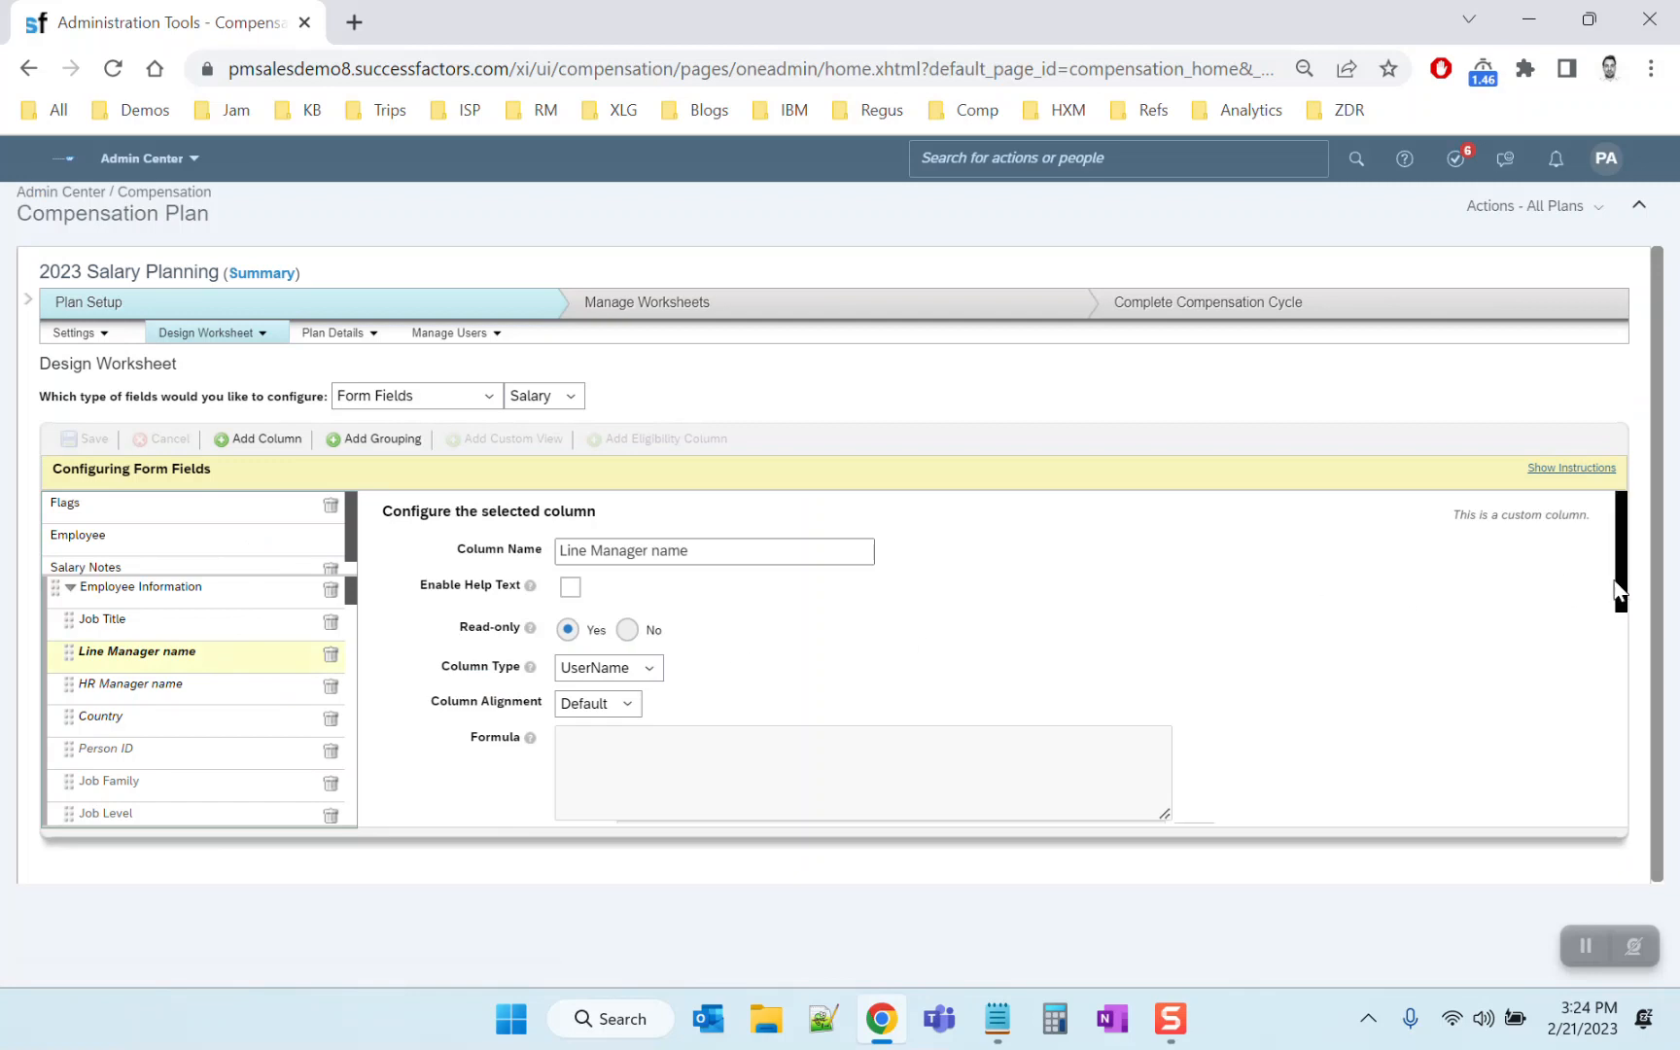
pyautogui.click(654, 669)
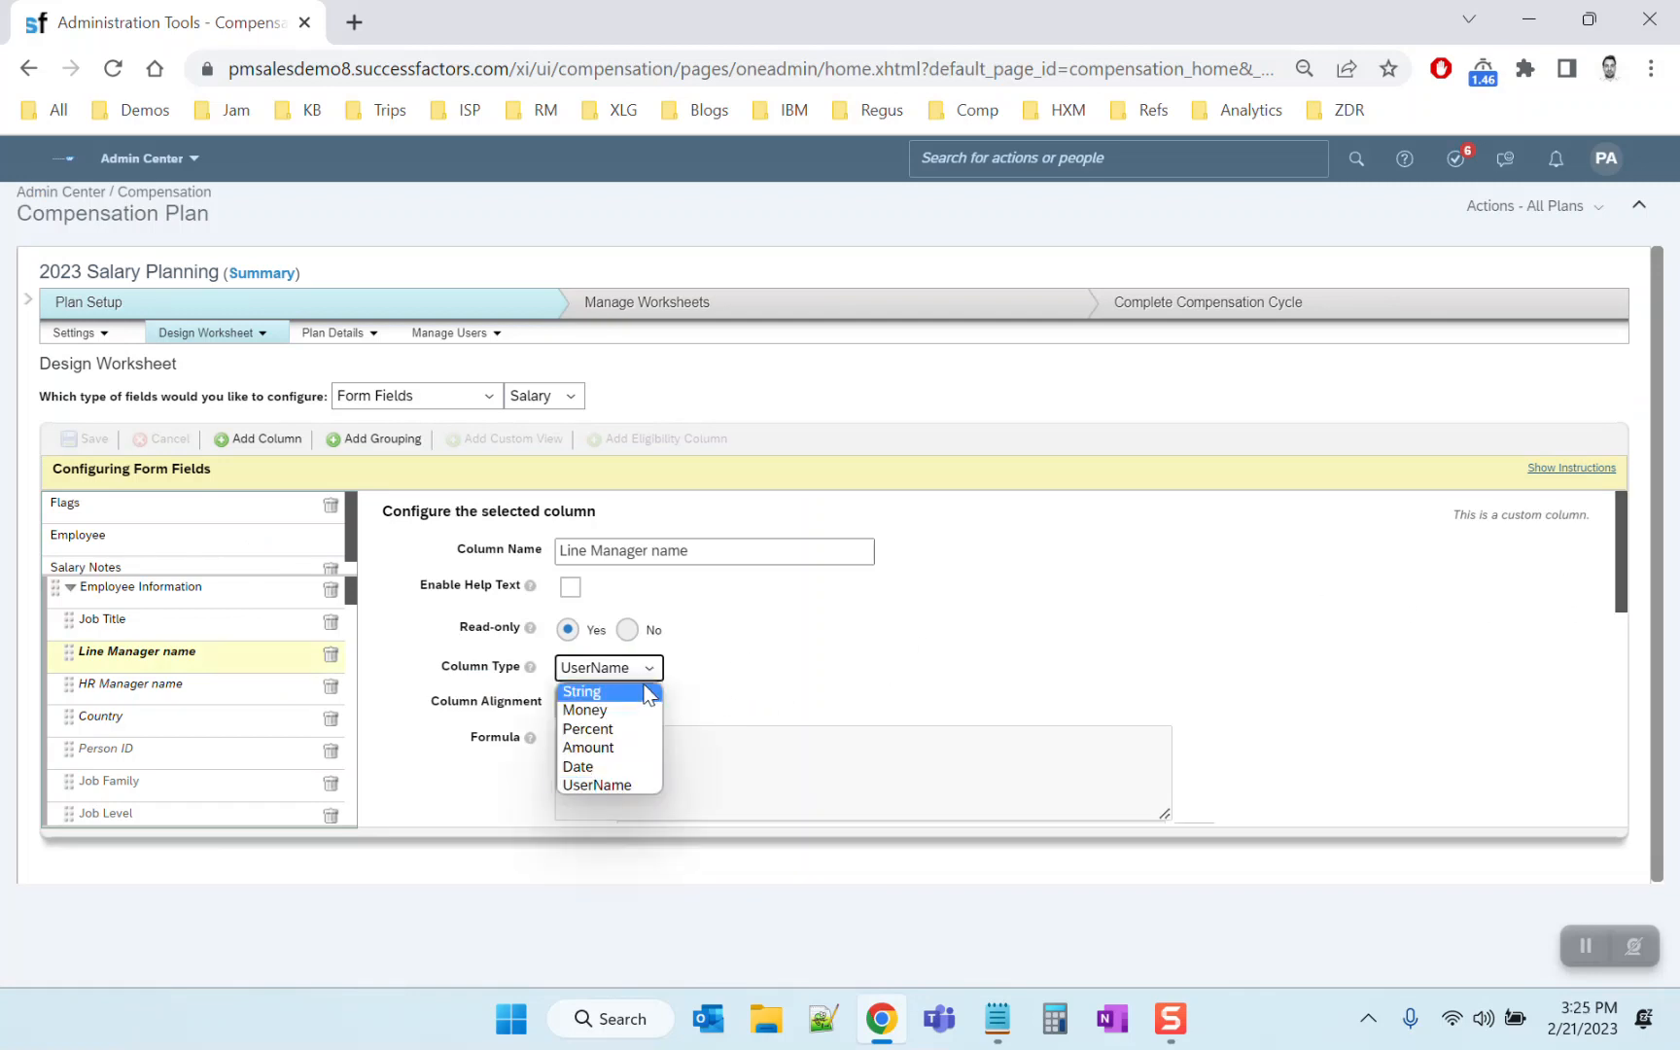
pyautogui.click(583, 686)
# Set the Line Manager name column's ID to customLineManagerName
pyautogui.moveTo(1620, 600); pyautogui.dragTo(1638, 717)
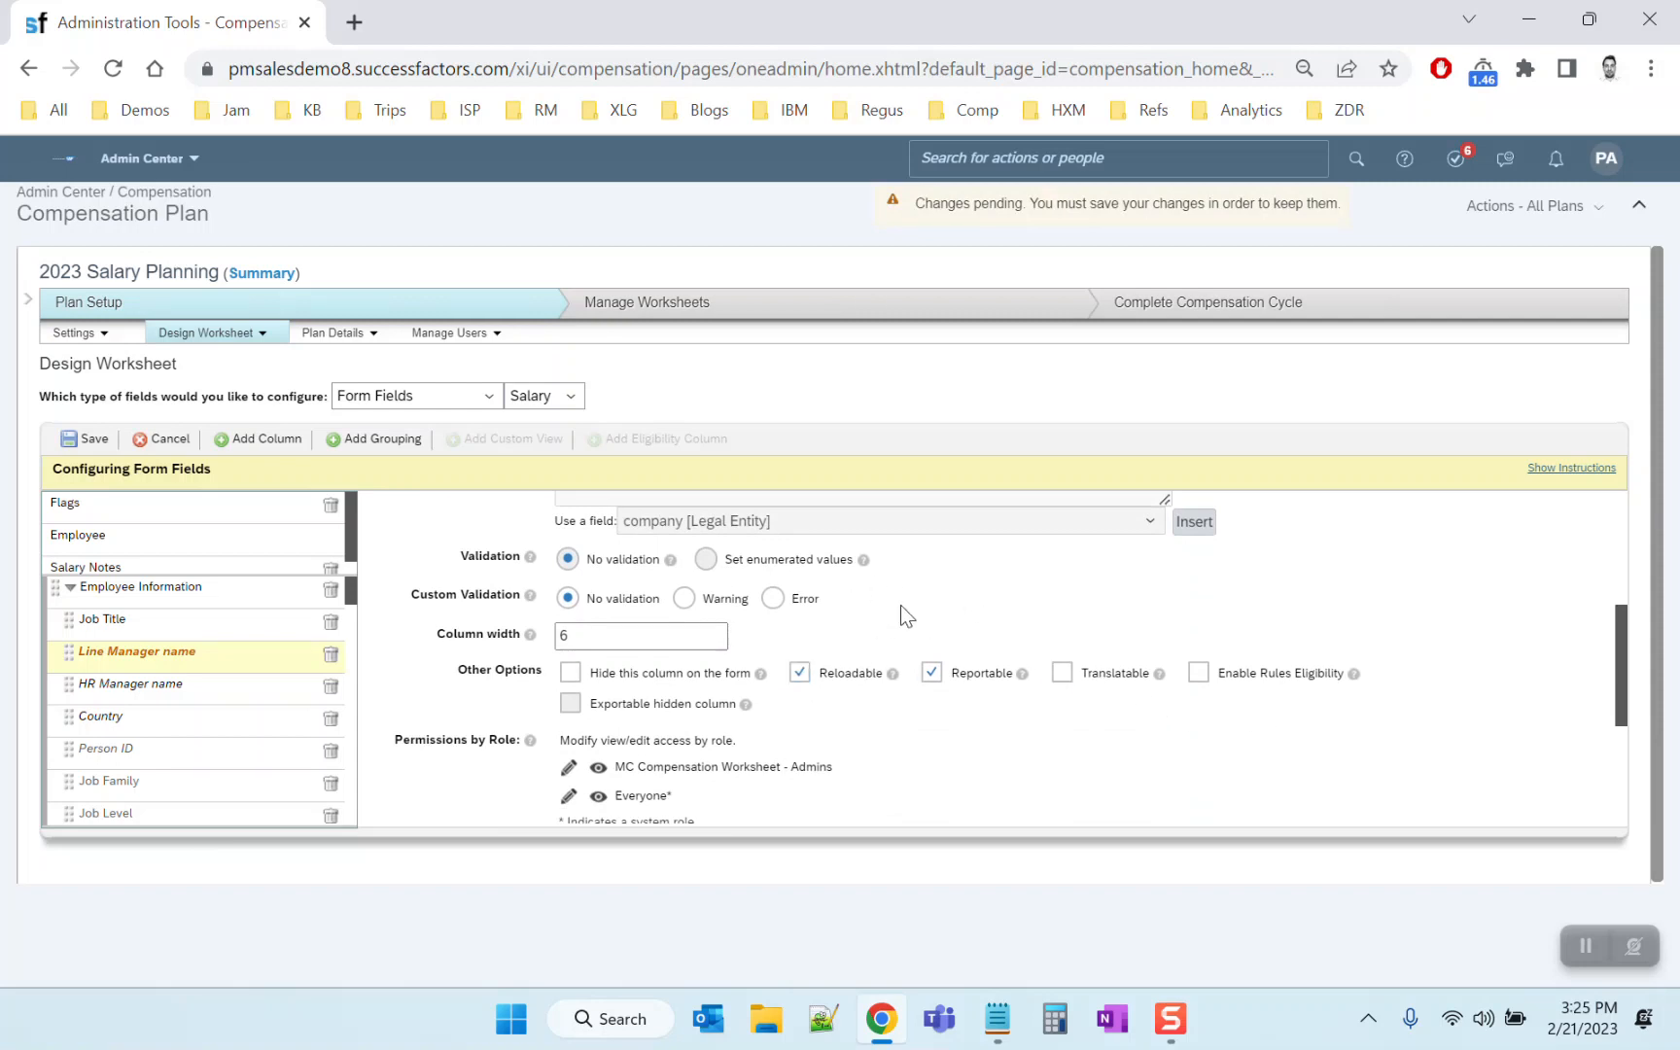
pyautogui.moveTo(1617, 716); pyautogui.dragTo(1624, 795)
pyautogui.moveTo(693, 662); pyautogui.dragTo(595, 662)
pyautogui.write('LineManagerName')
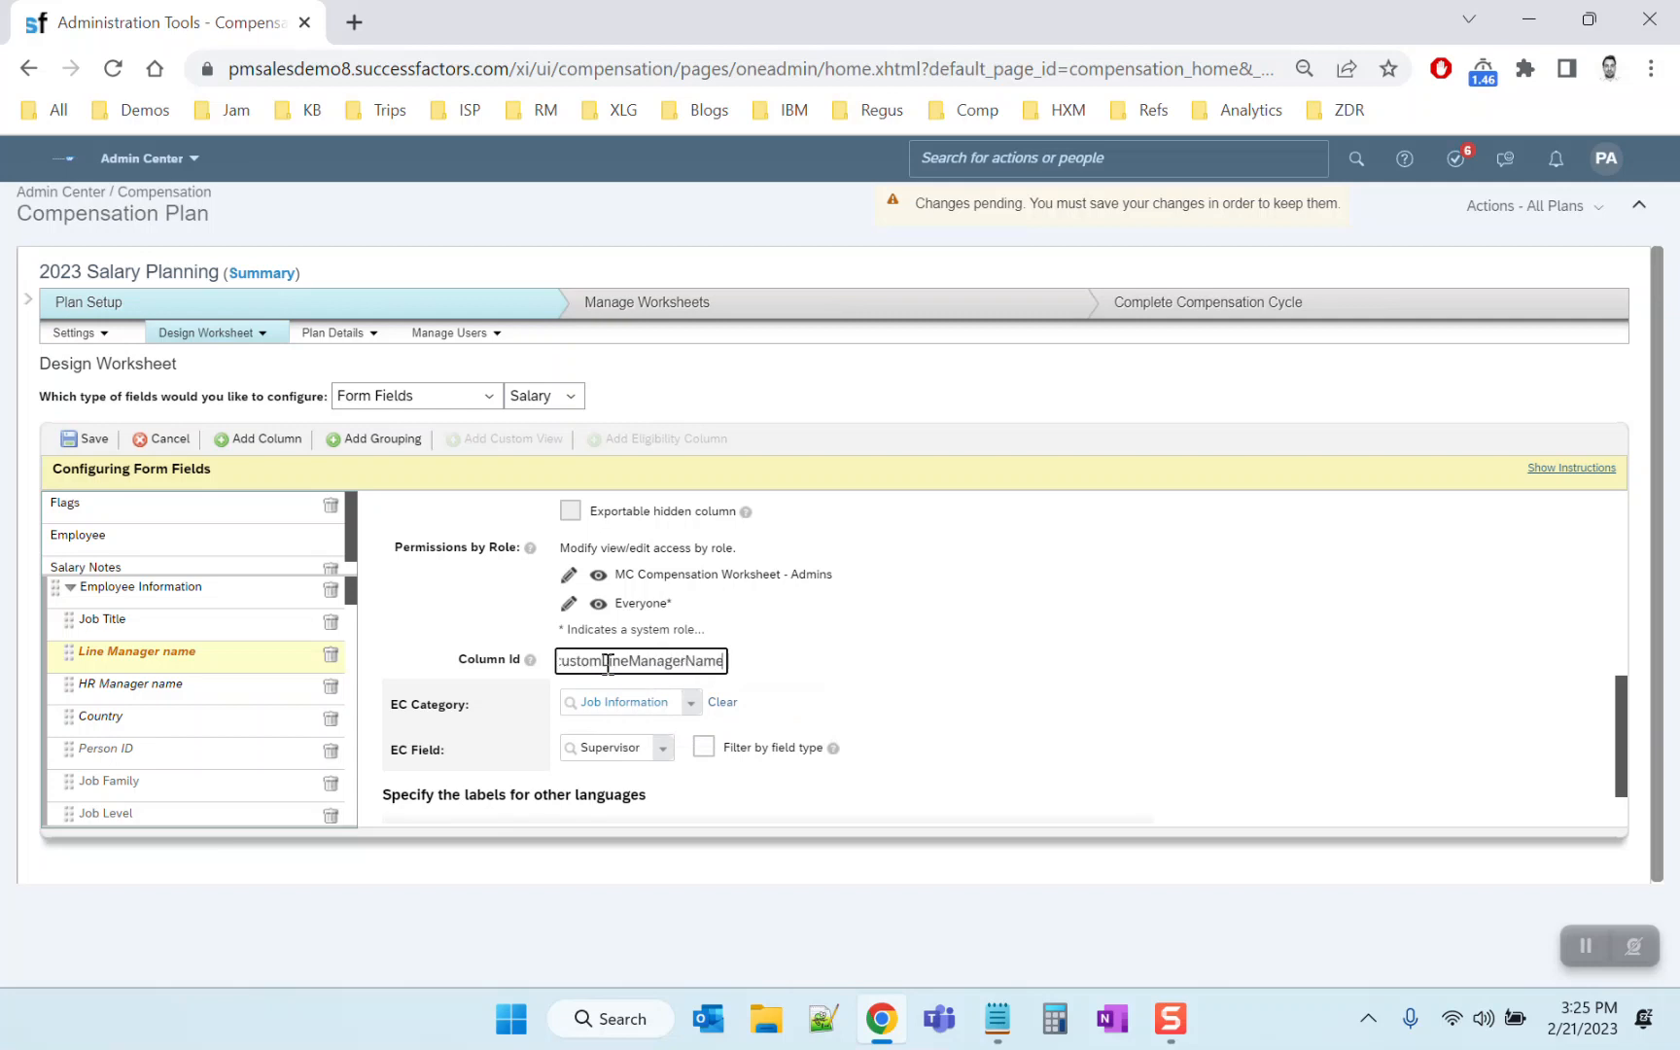
# Map the Line Manager name column to the Employment Details category and the cust_JobRelationshipsNames.LineManager field
pyautogui.click(690, 704)
pyautogui.click(614, 546)
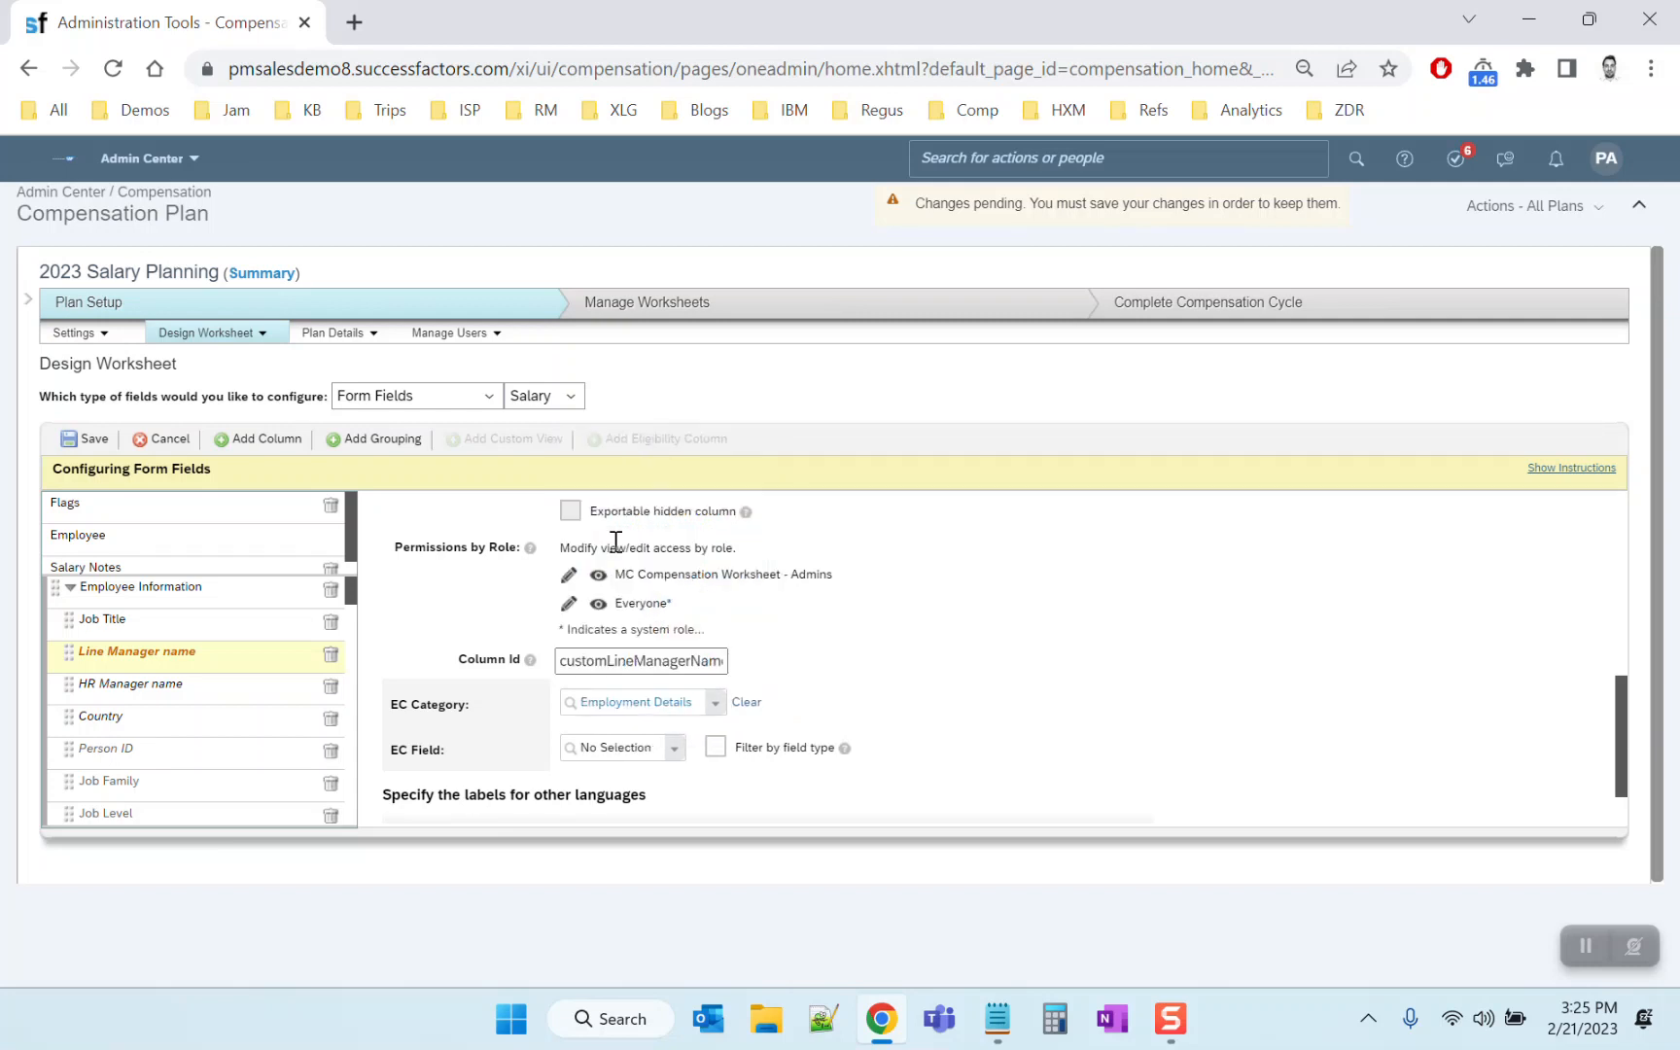
pyautogui.click(675, 747)
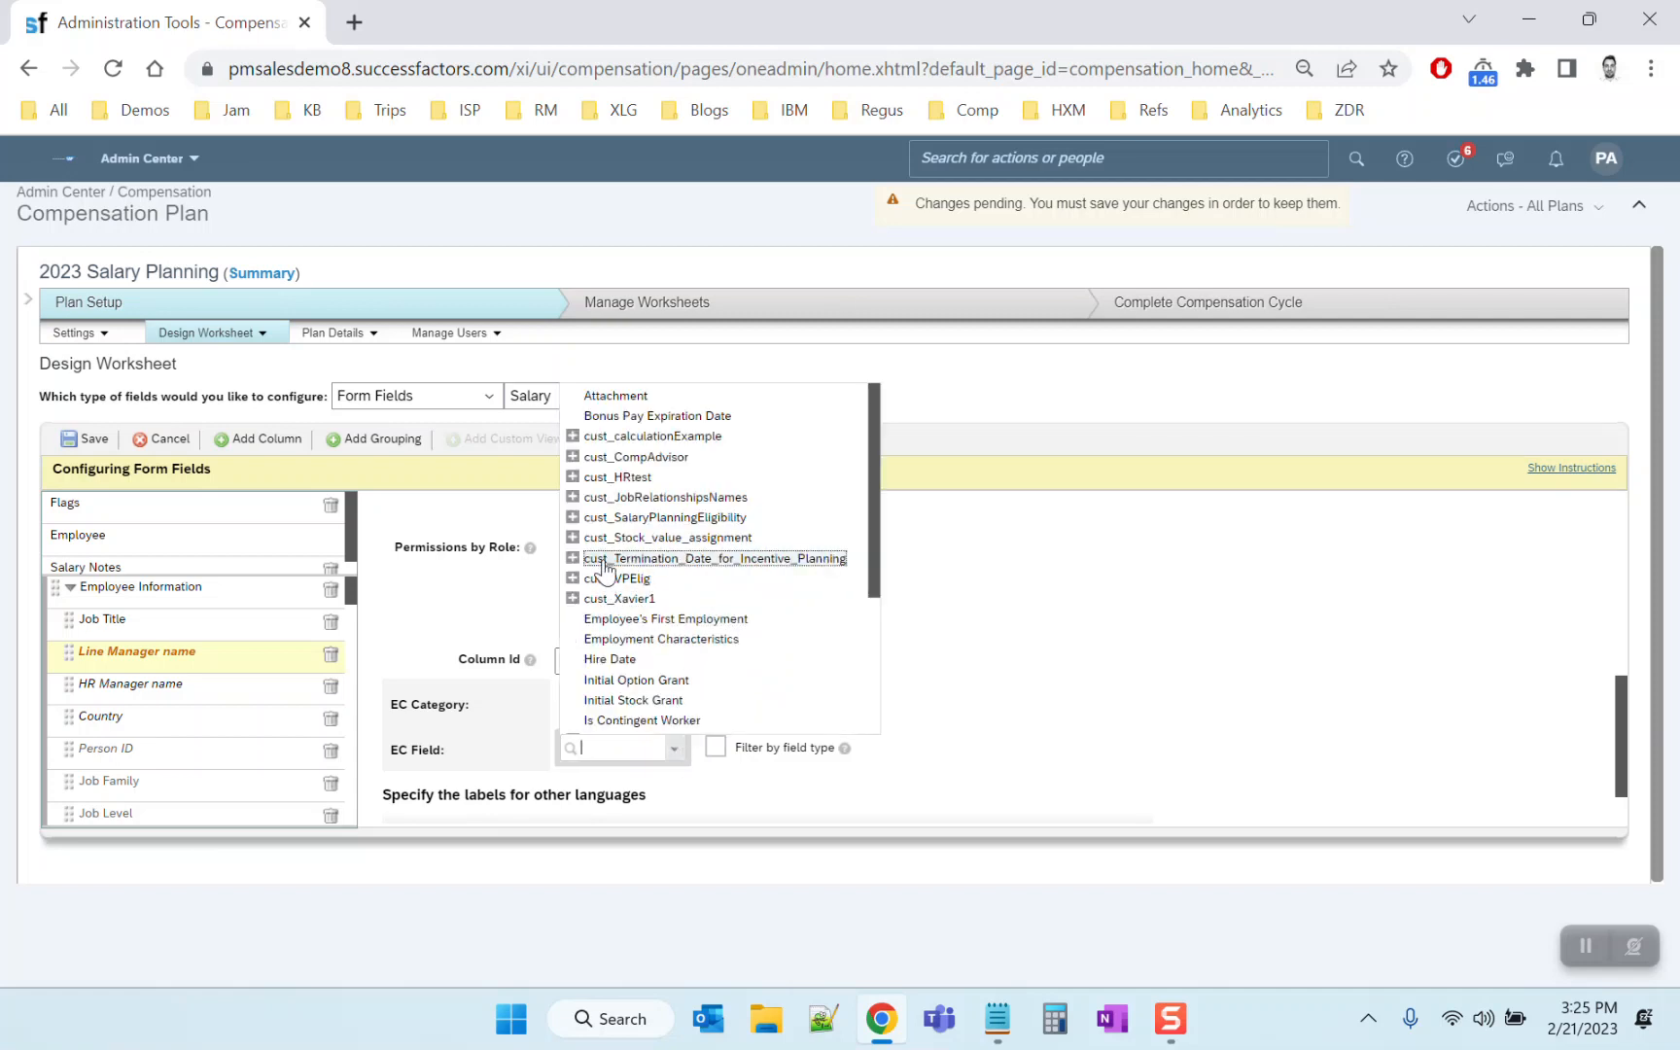
pyautogui.click(573, 497)
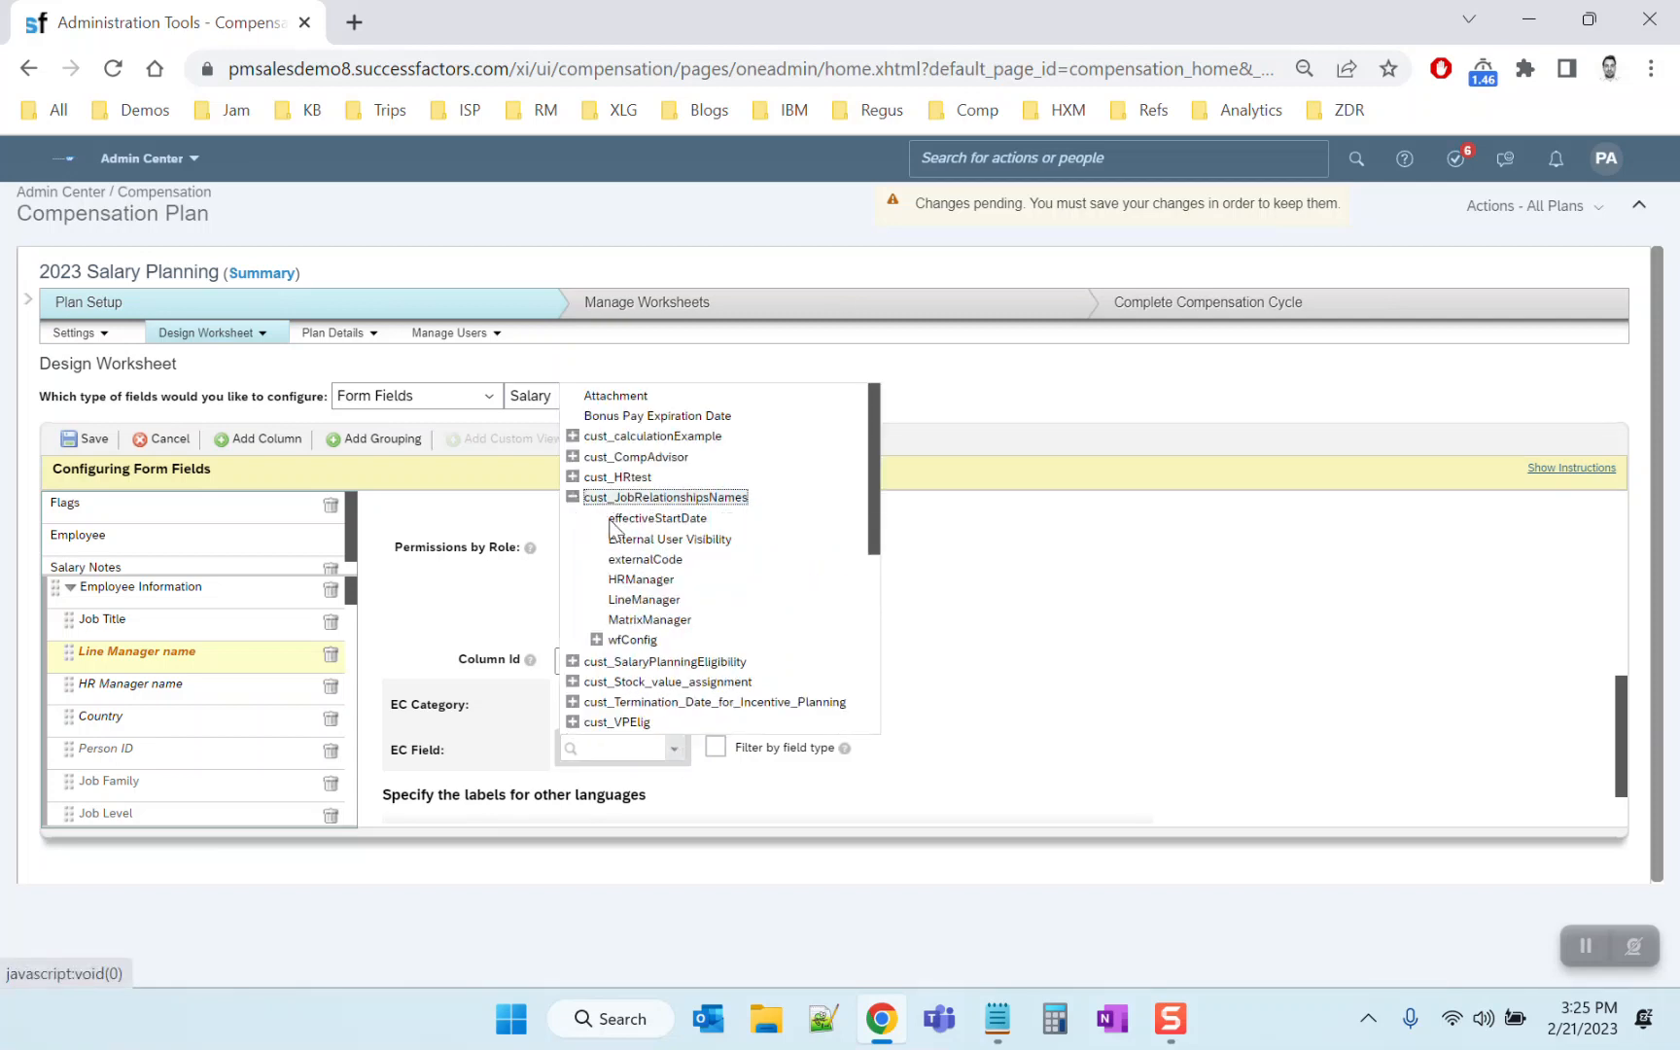
pyautogui.click(644, 600)
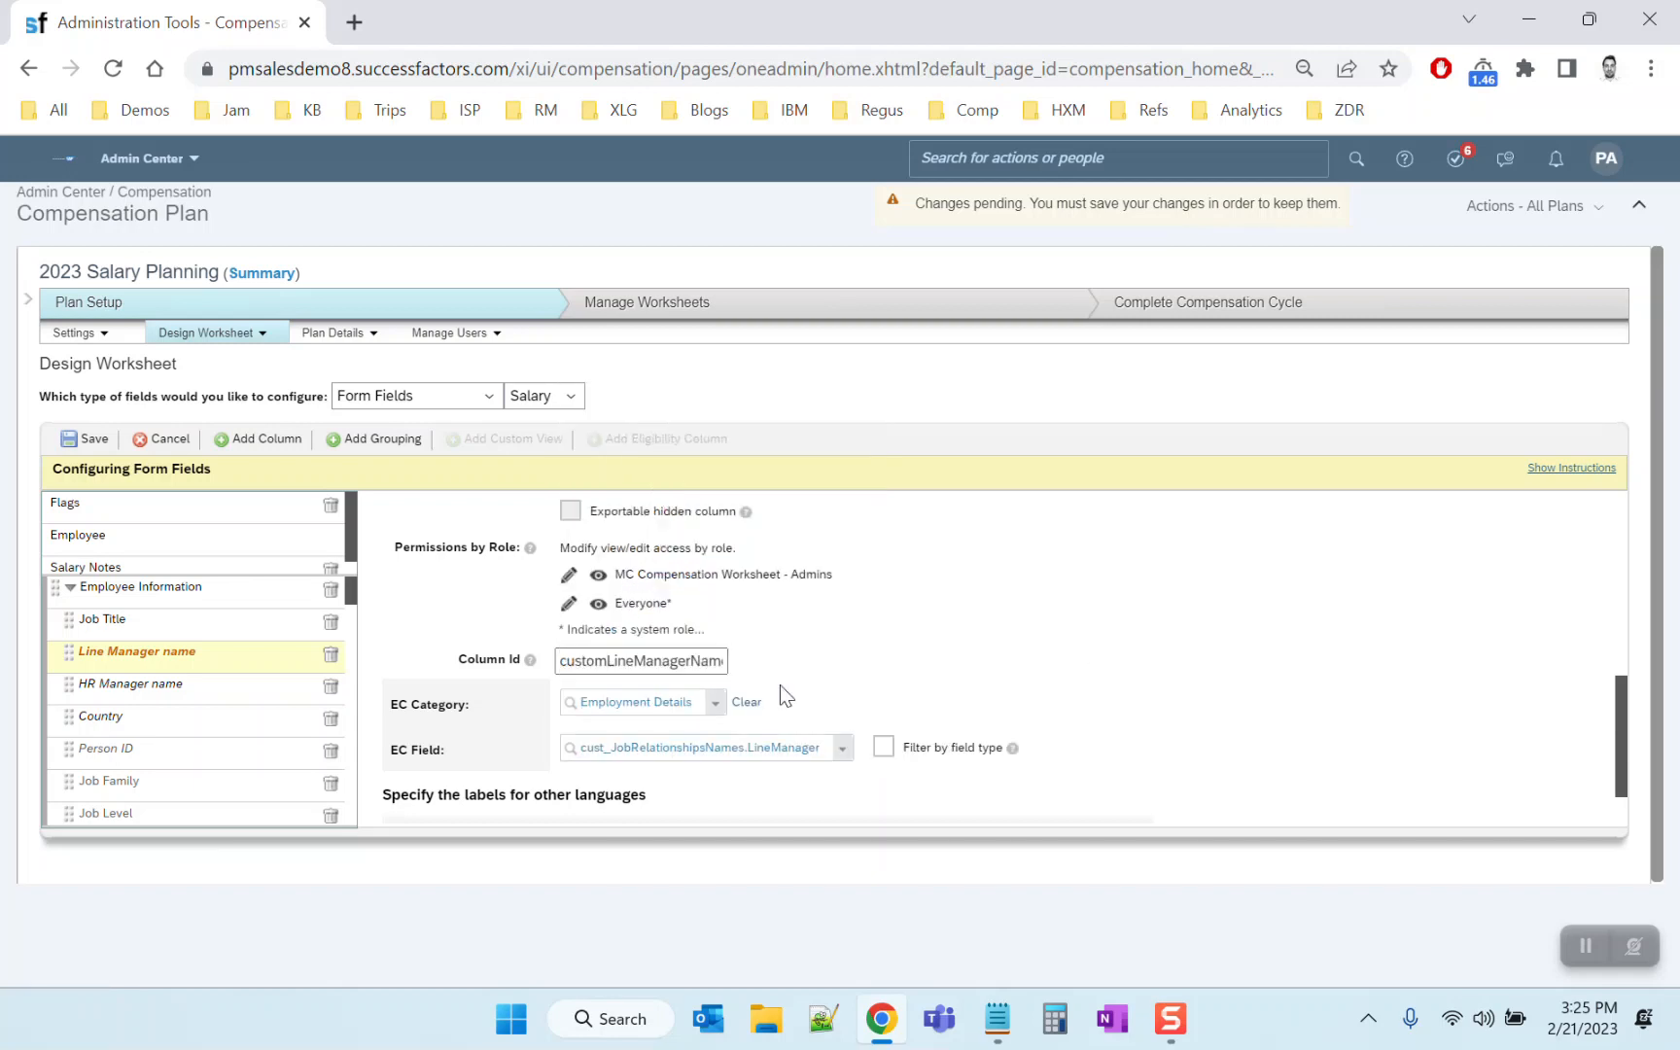
# Set the HR Manager name column's ID to customHRManagerName
pyautogui.click(194, 688)
pyautogui.moveTo(607, 660); pyautogui.dragTo(724, 658)
pyautogui.write('HRM')
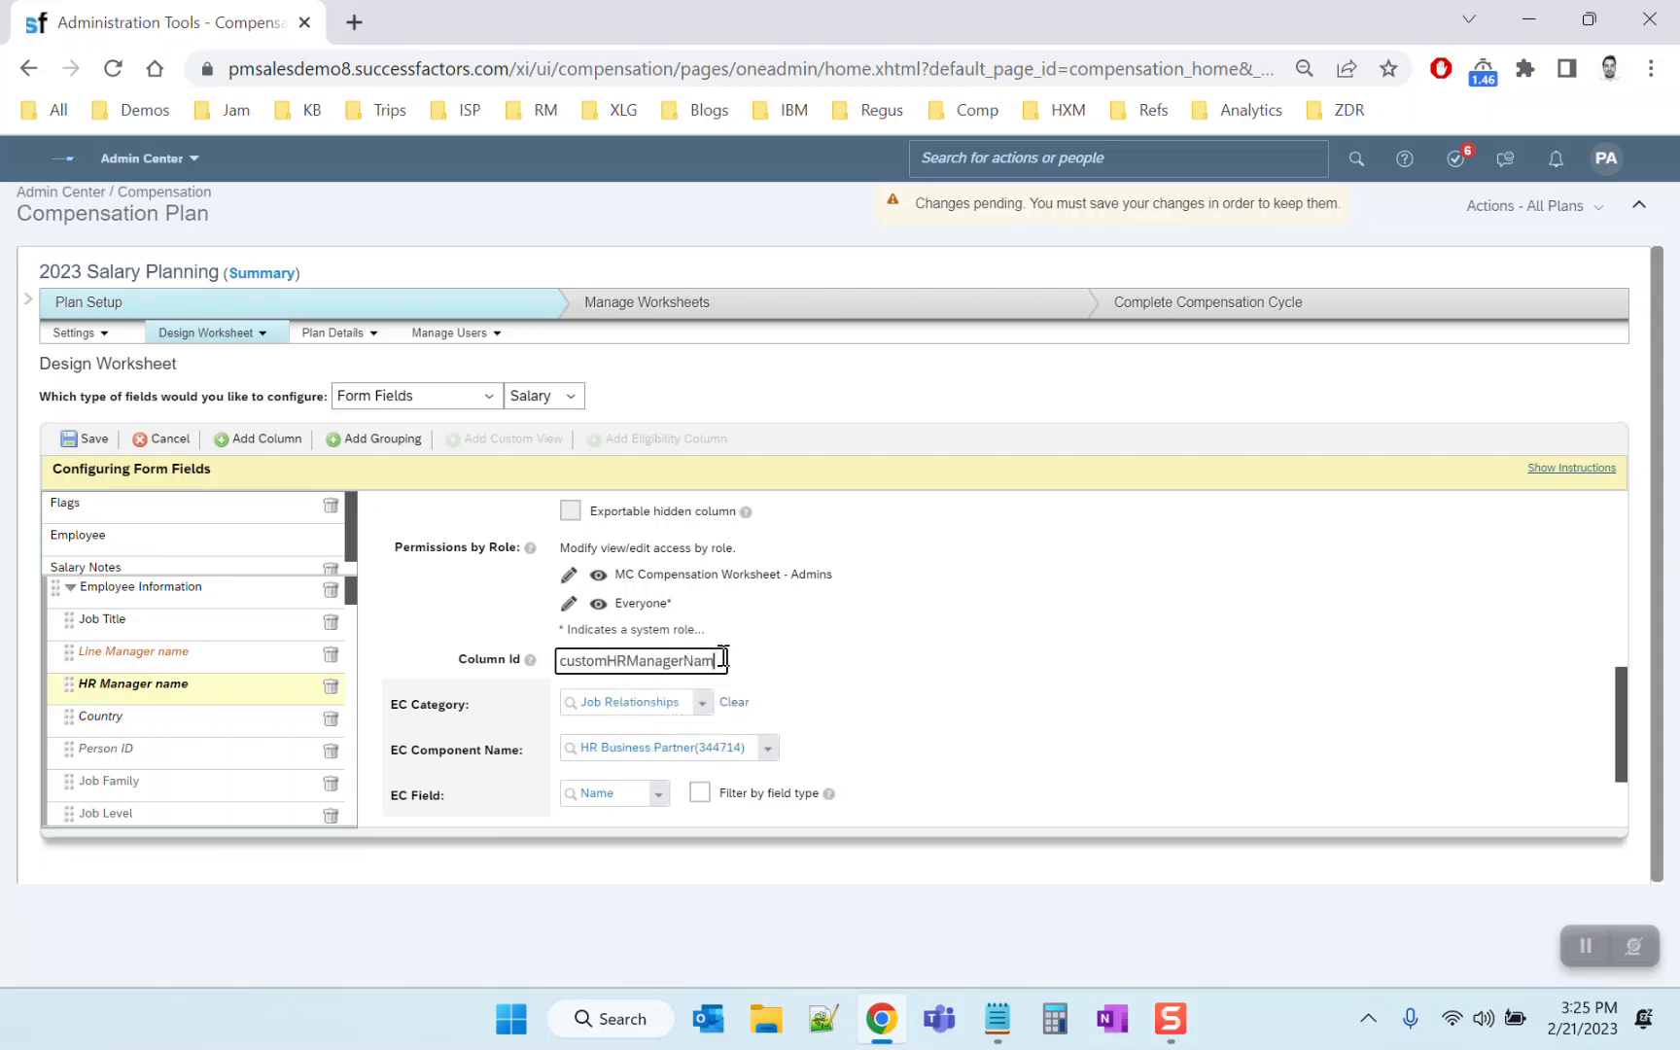
# Clear the HR Manager name column's existing mapping and map it to Employment Details, field cust_JobRelationshipsNames.HRManager
pyautogui.click(734, 715)
pyautogui.click(686, 705)
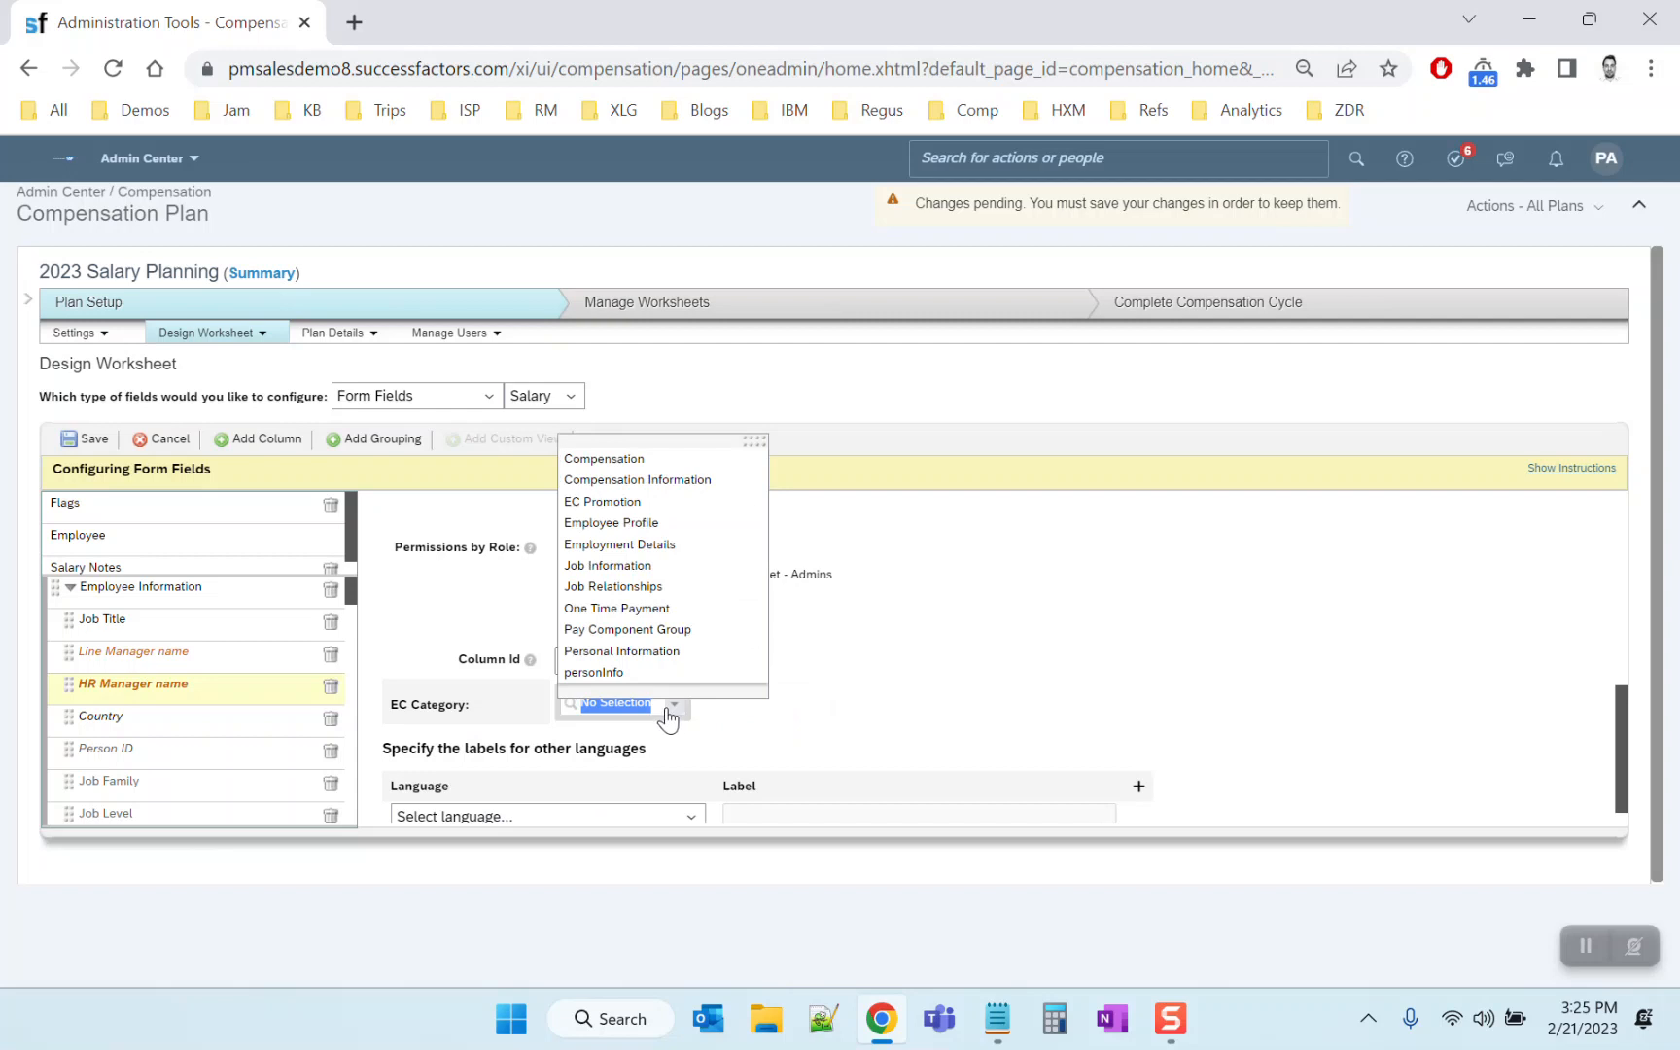
pyautogui.click(606, 544)
pyautogui.click(669, 748)
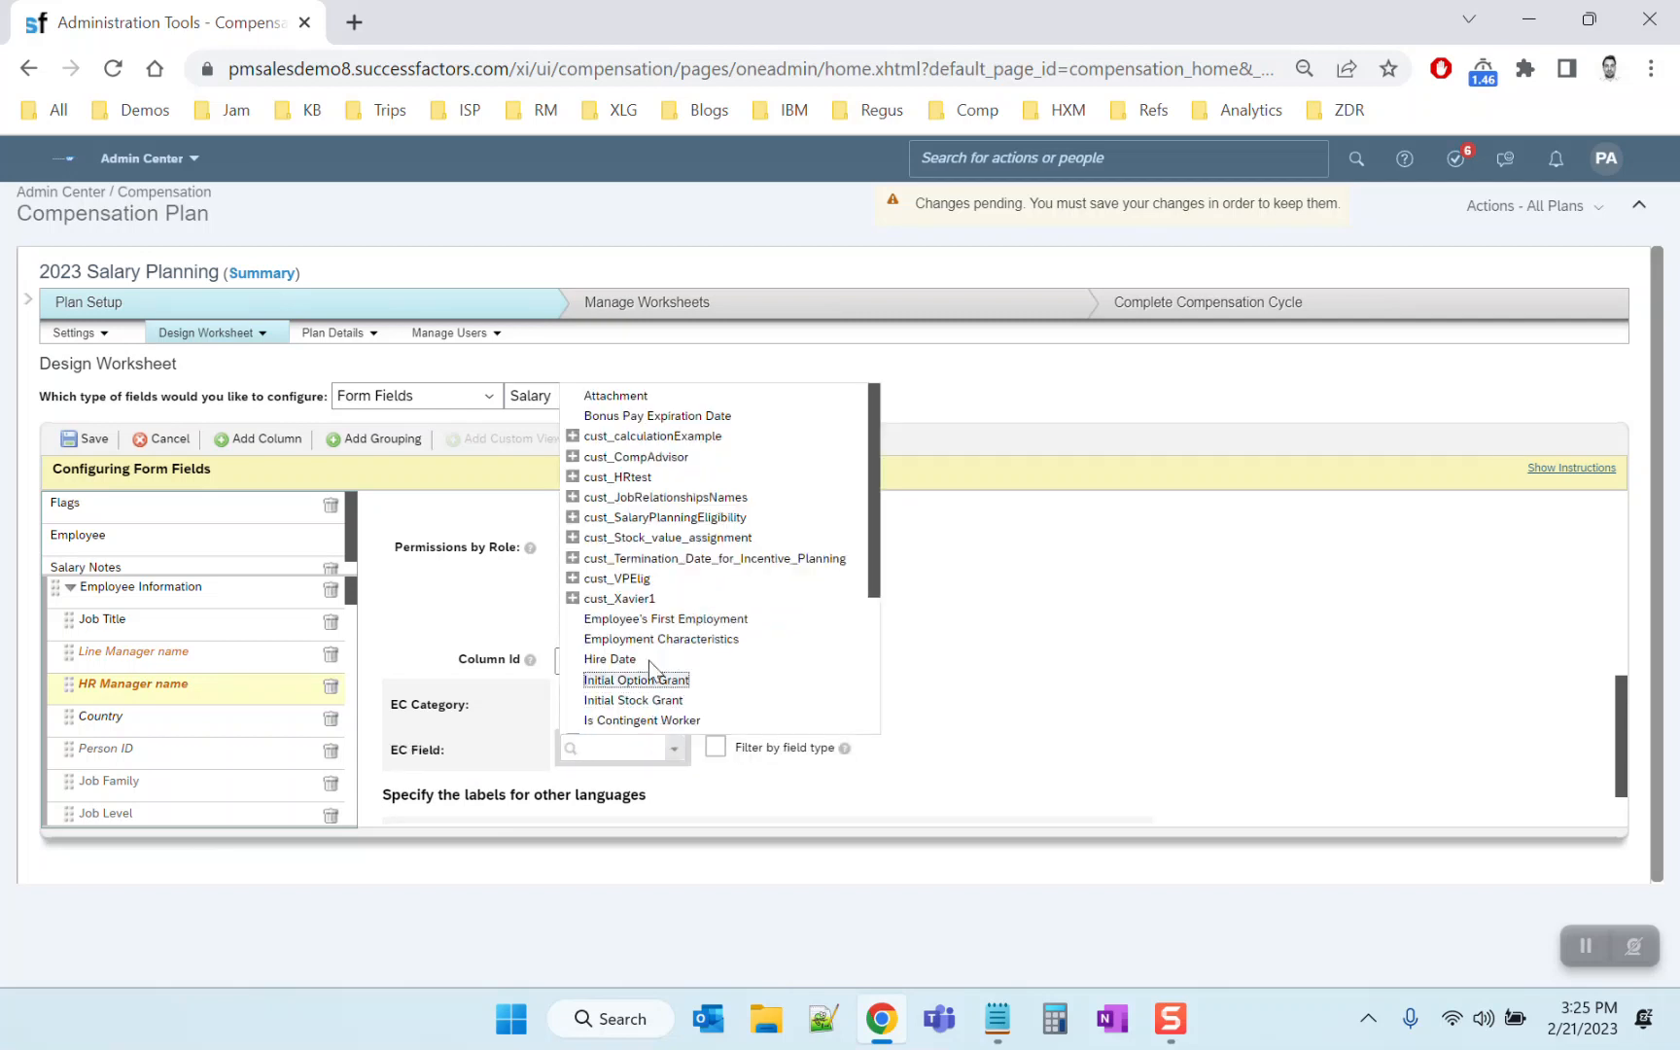
pyautogui.click(573, 497)
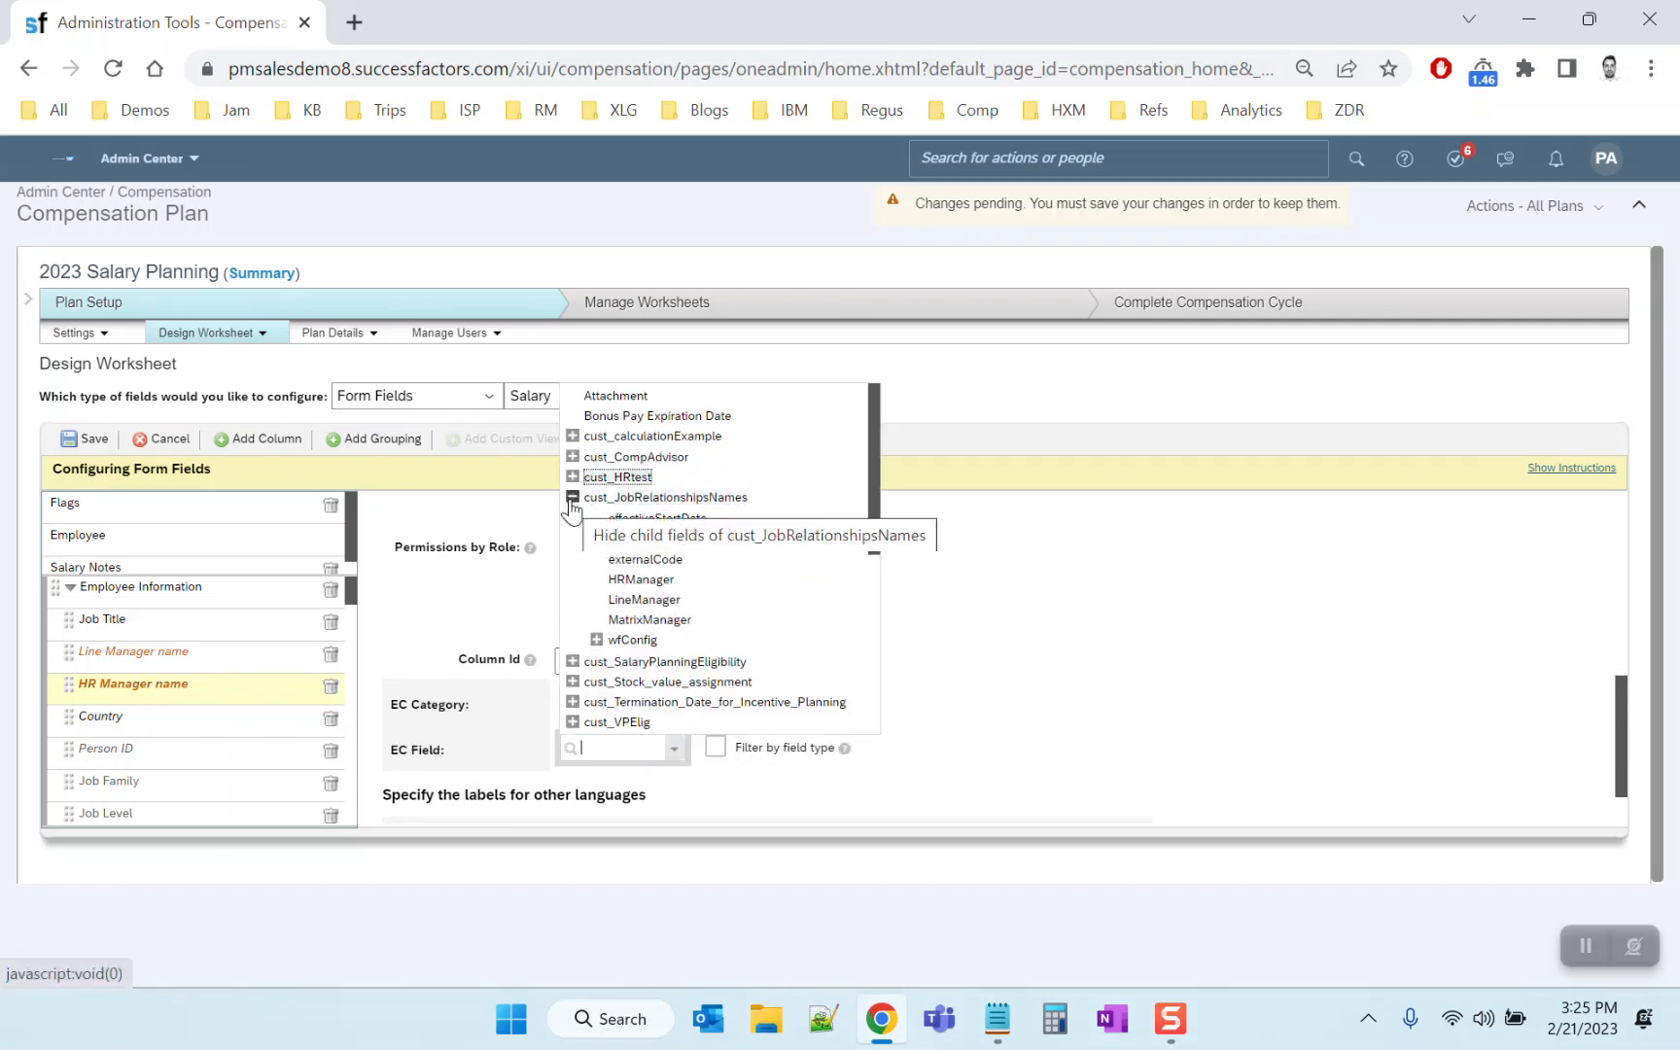
pyautogui.click(622, 574)
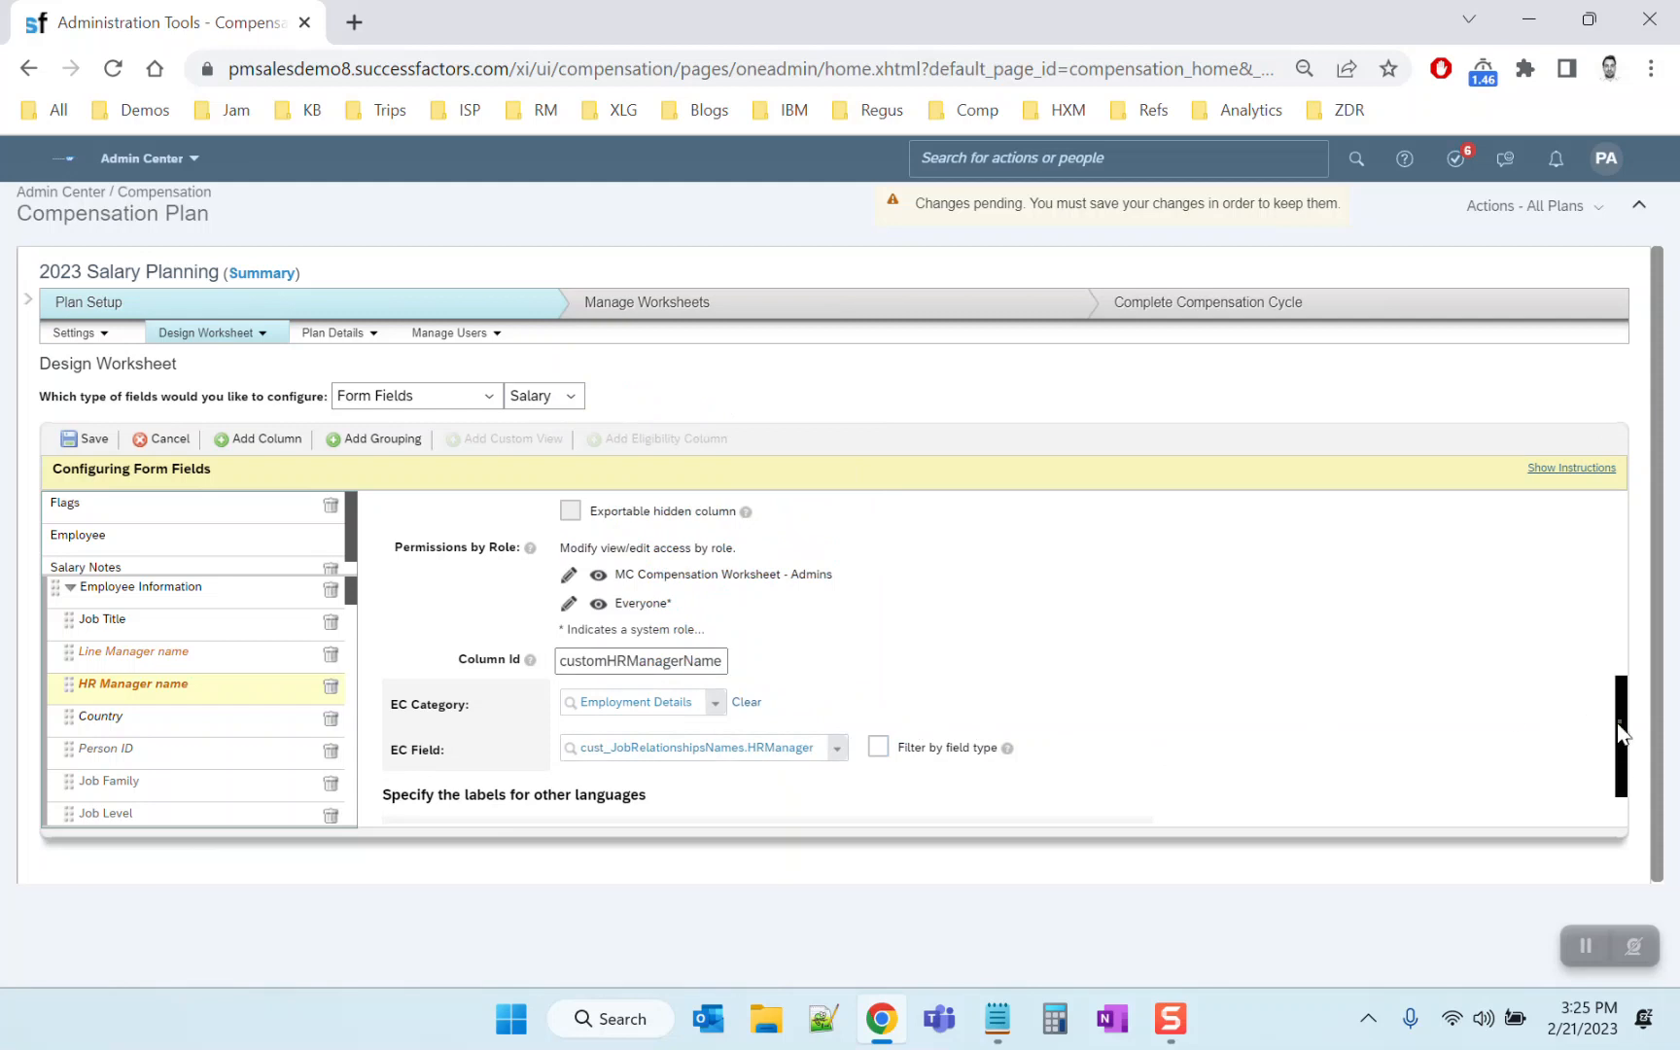
# Set the HR Manager name column's type to String and save the worksheet design
pyautogui.scroll(3, 1619, 734)
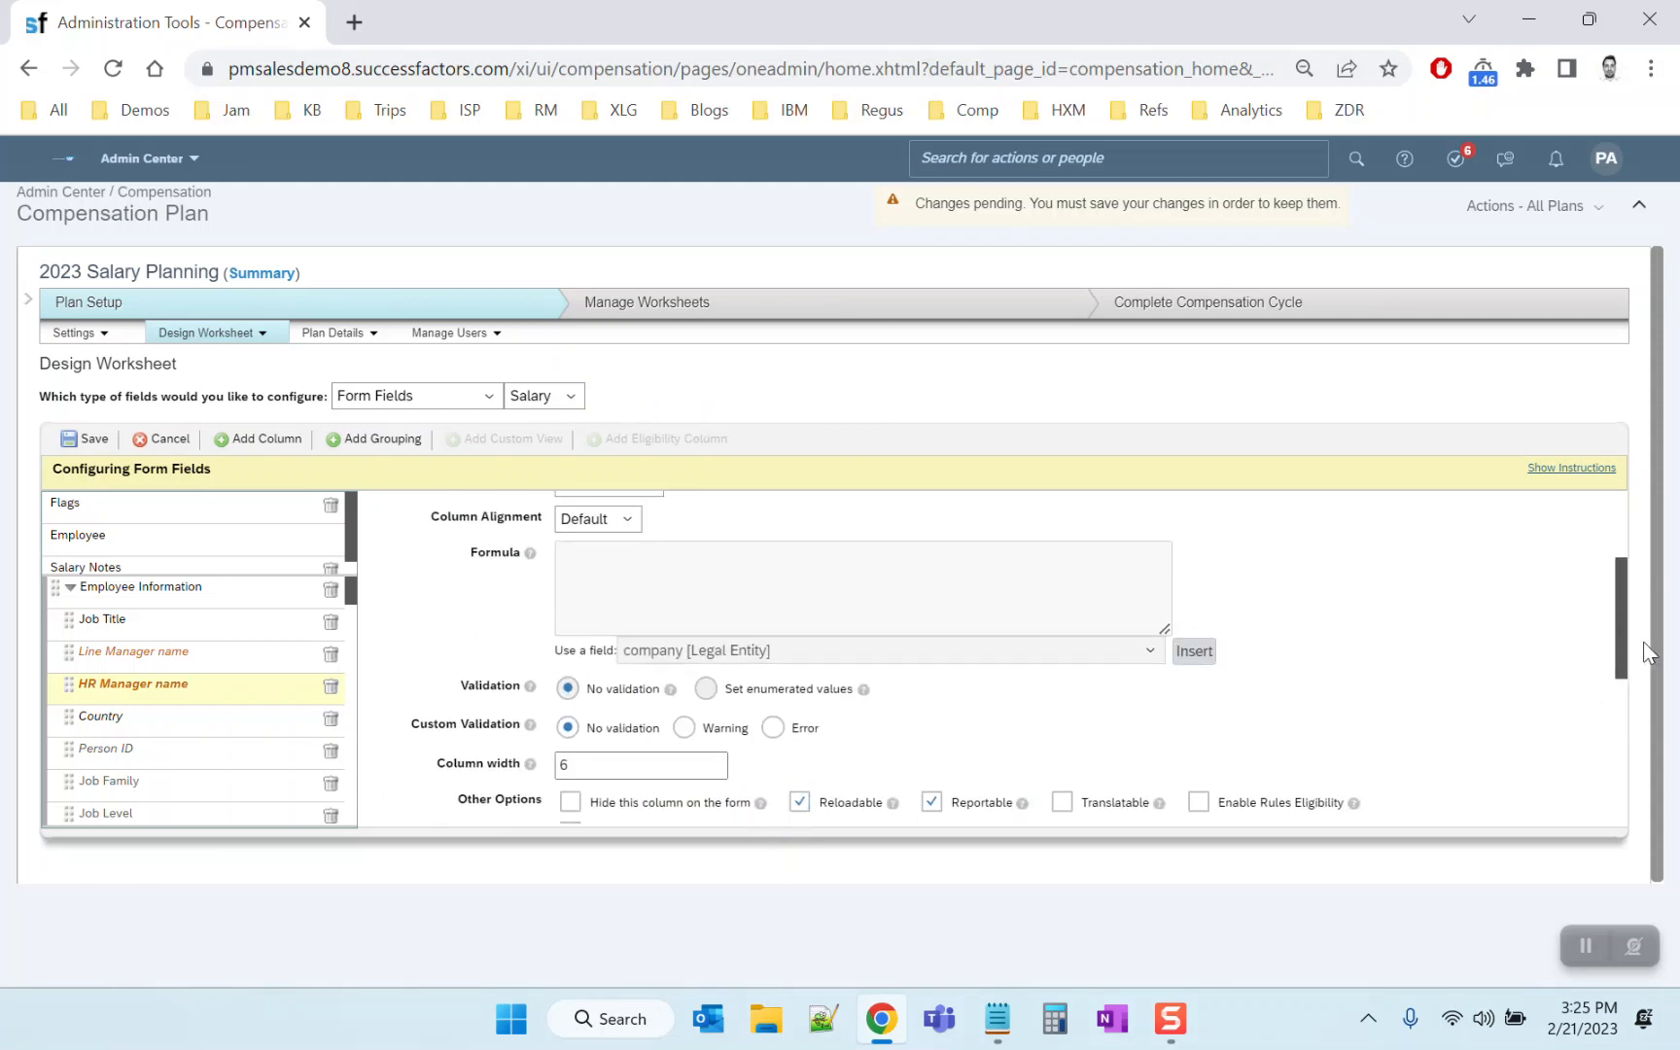
pyautogui.scroll(2, 1617, 645)
pyautogui.click(649, 657)
pyautogui.click(612, 677)
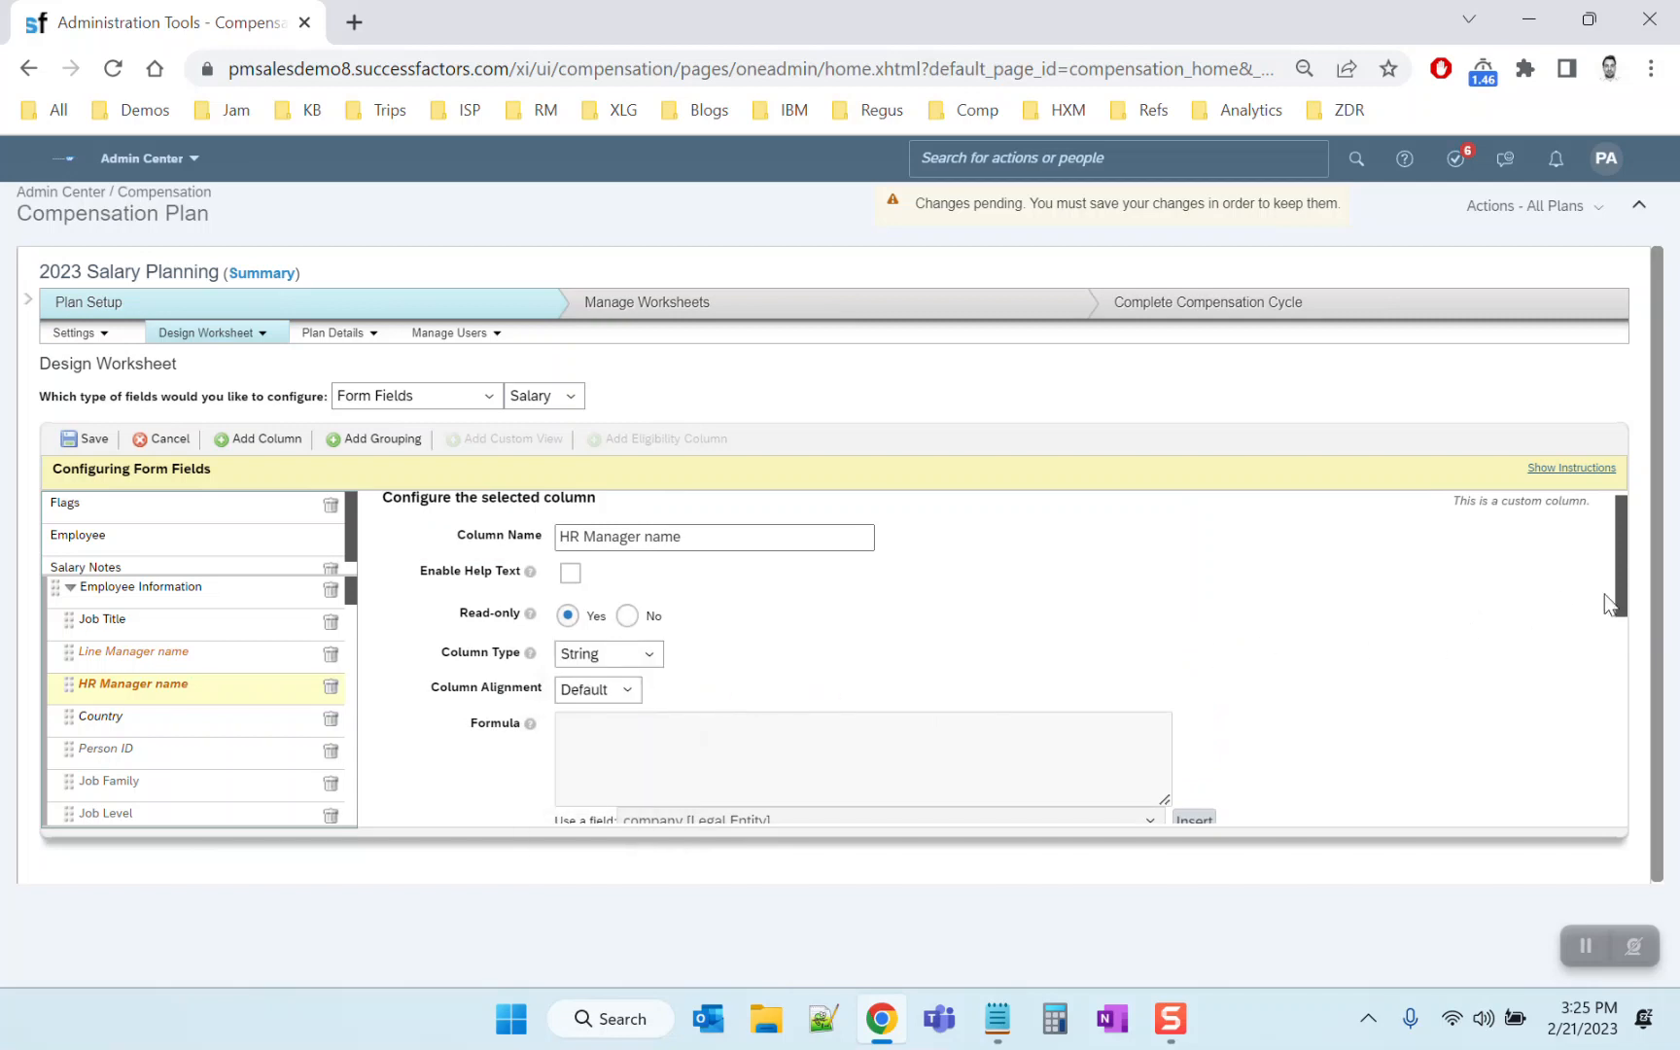
pyautogui.scroll(-5, 1598, 595)
pyautogui.click(87, 438)
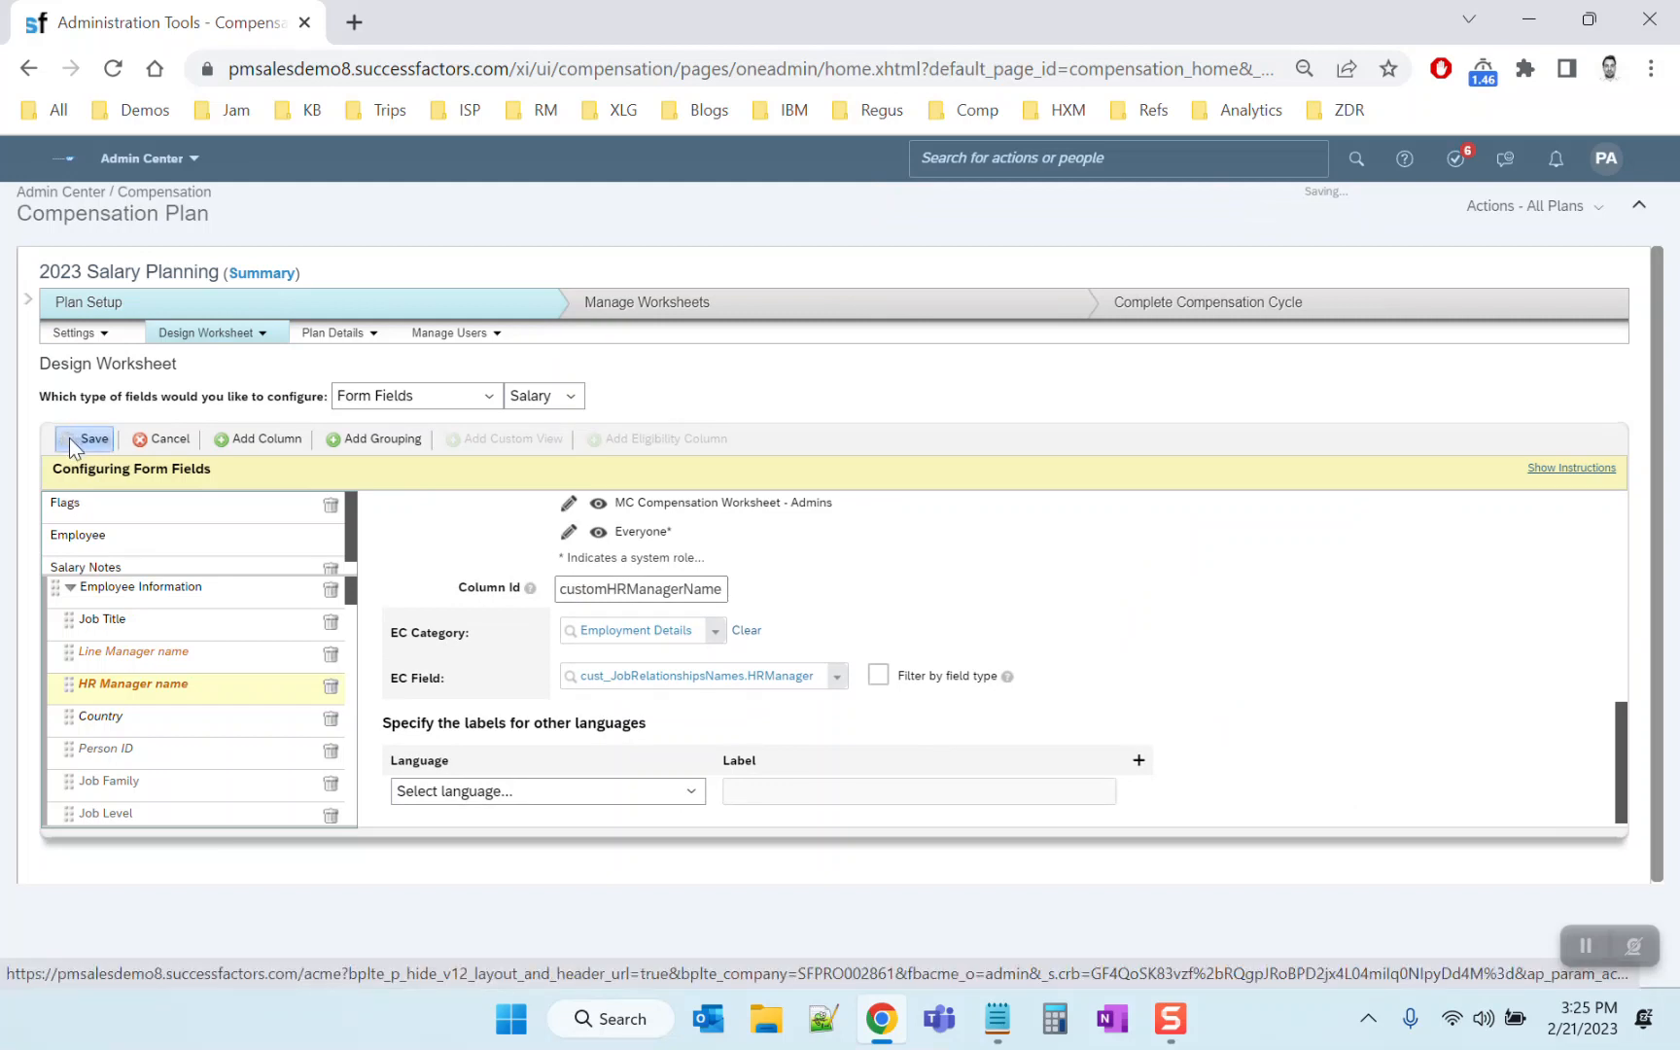
# Start creating worksheets for the plan, with start date 02/01/2023, end date 02/28/2023 and due date 02/28/2023
pyautogui.click(687, 317)
pyautogui.click(616, 483)
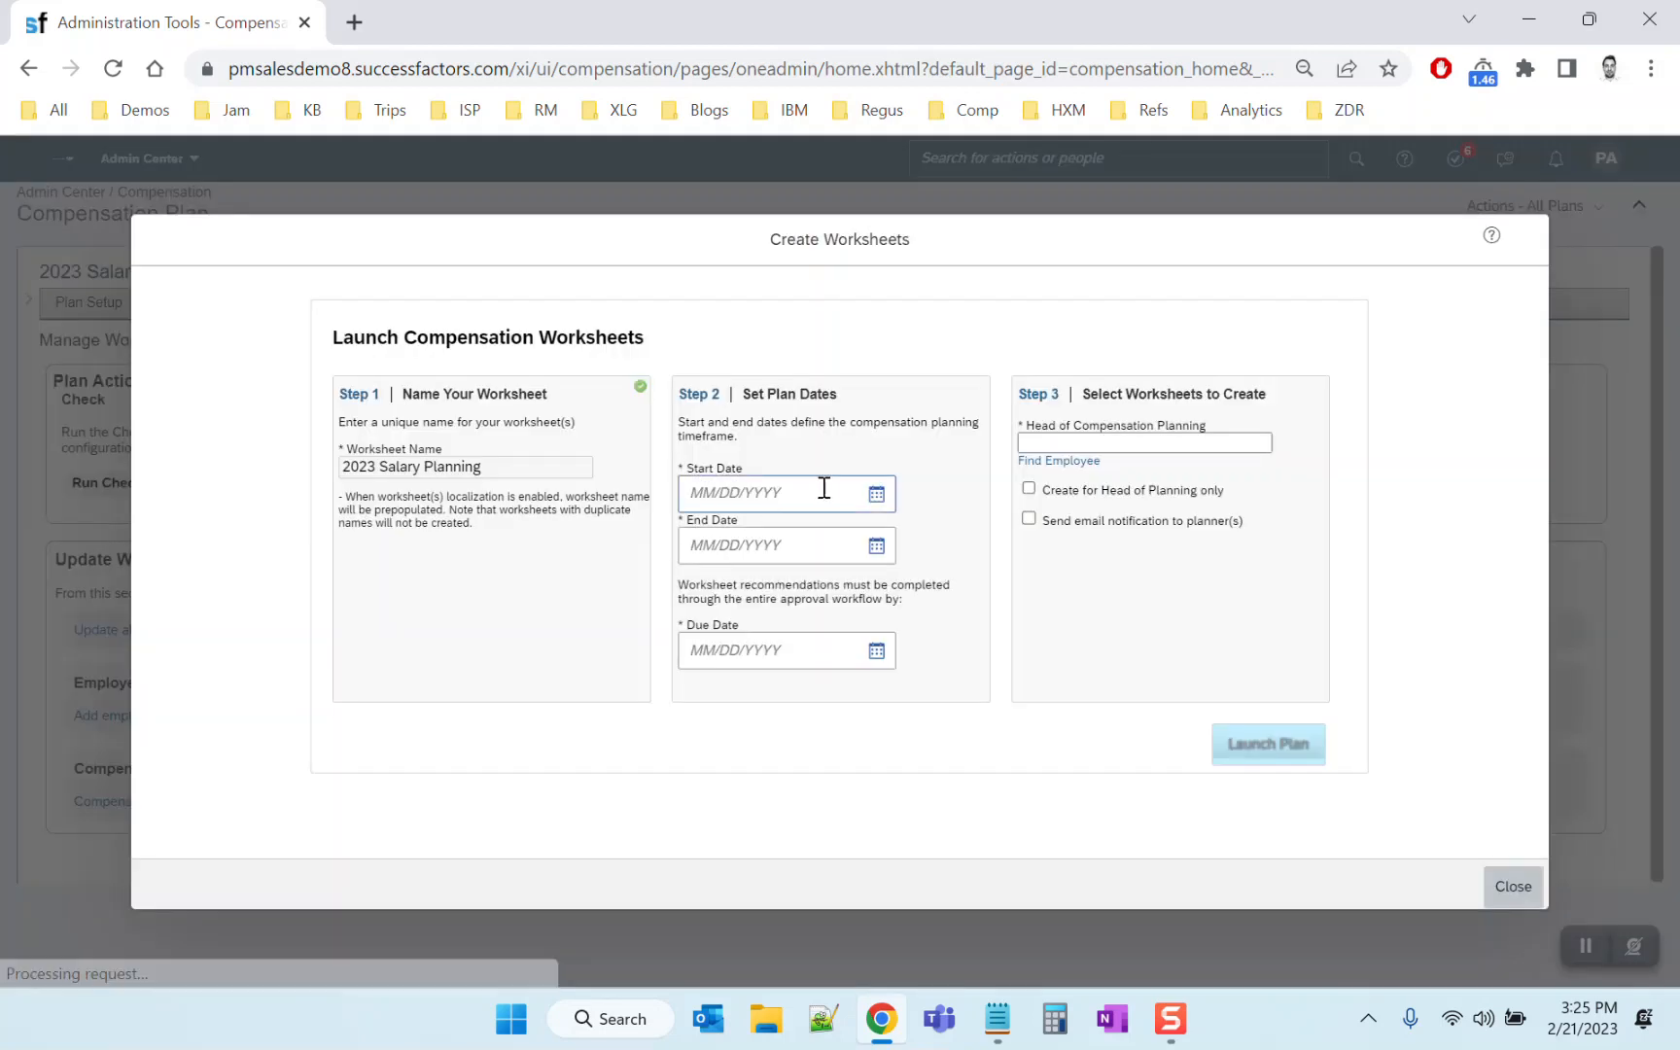
pyautogui.click(876, 494)
pyautogui.click(863, 514)
pyautogui.click(873, 513)
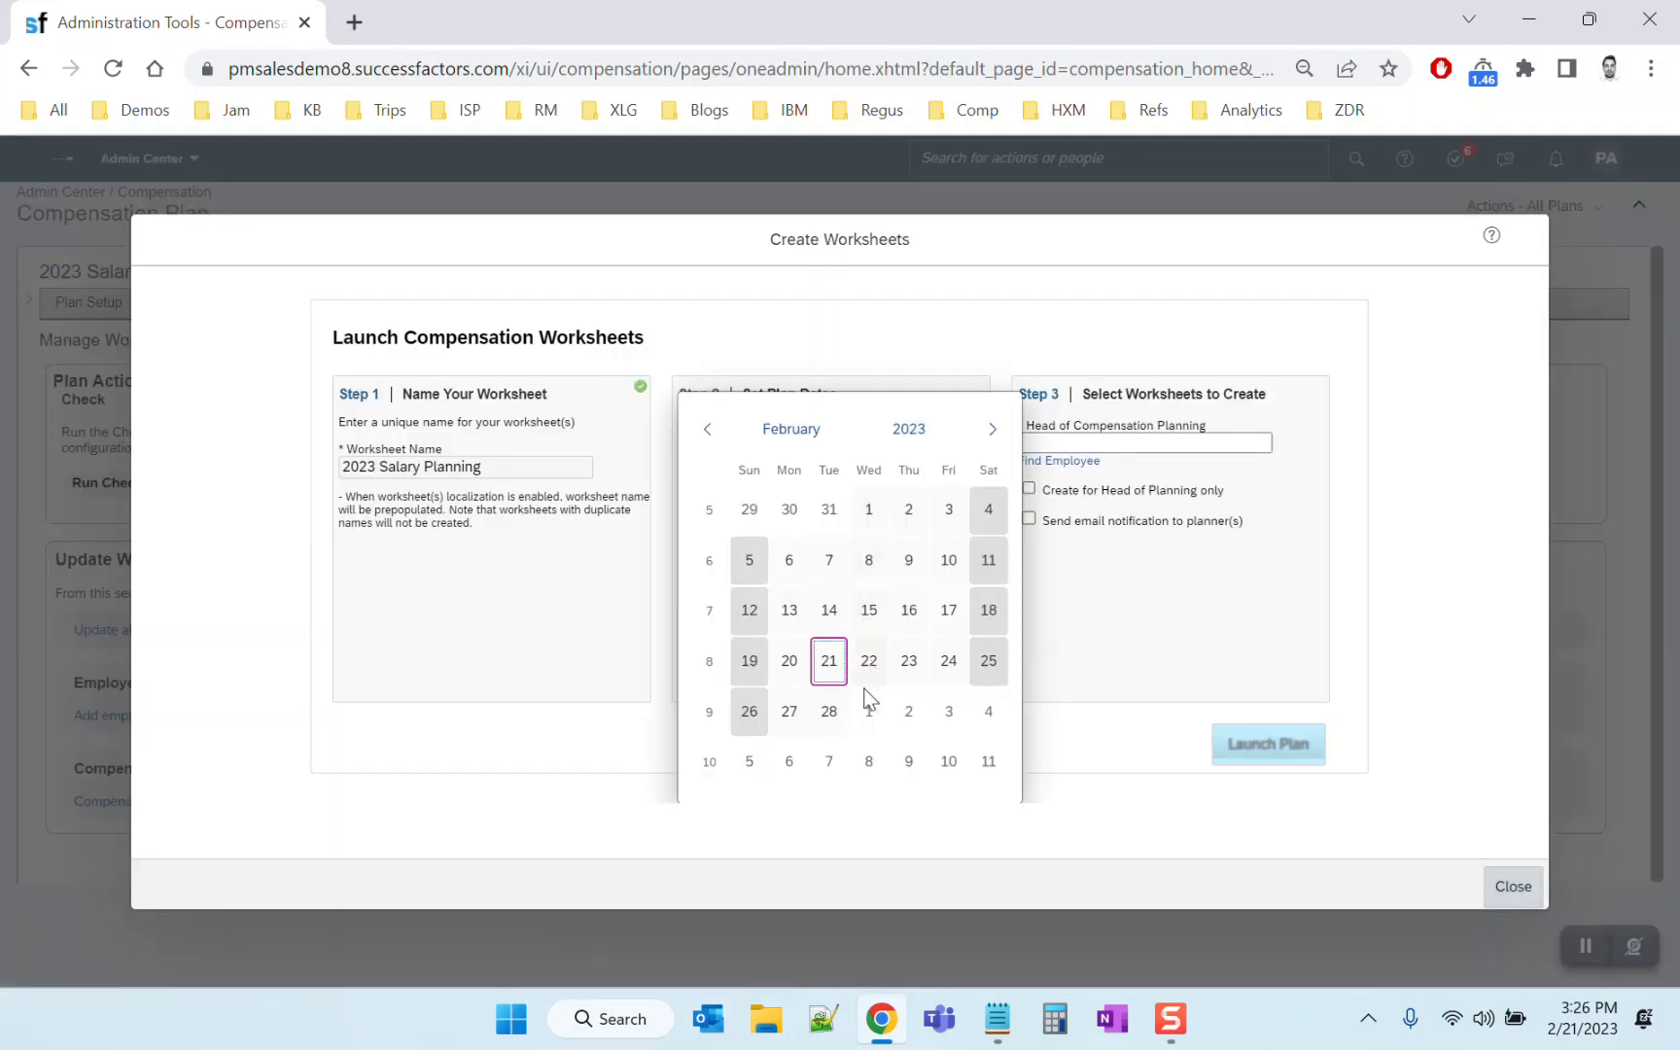
pyautogui.click(829, 711)
pyautogui.click(887, 577)
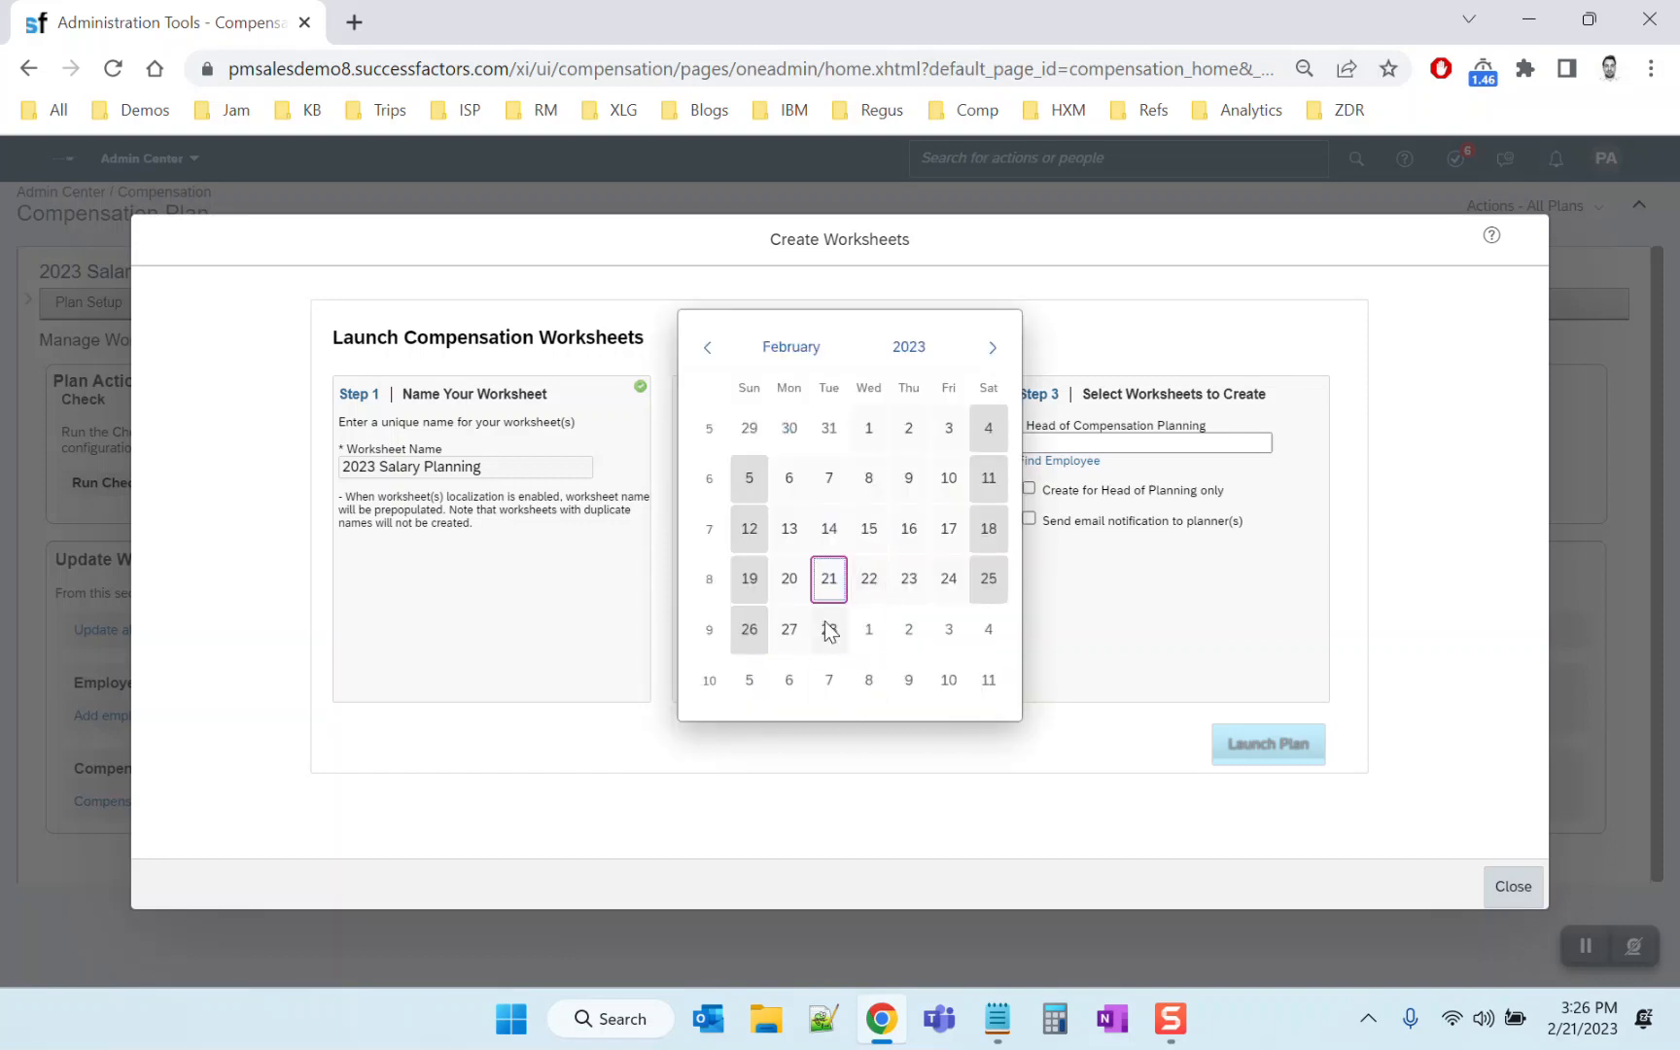
pyautogui.click(828, 634)
# Enter the head of compensation planning's user name, launch the 2023 Salary Planning worksheets and close the creation dialog
pyautogui.click(1145, 444)
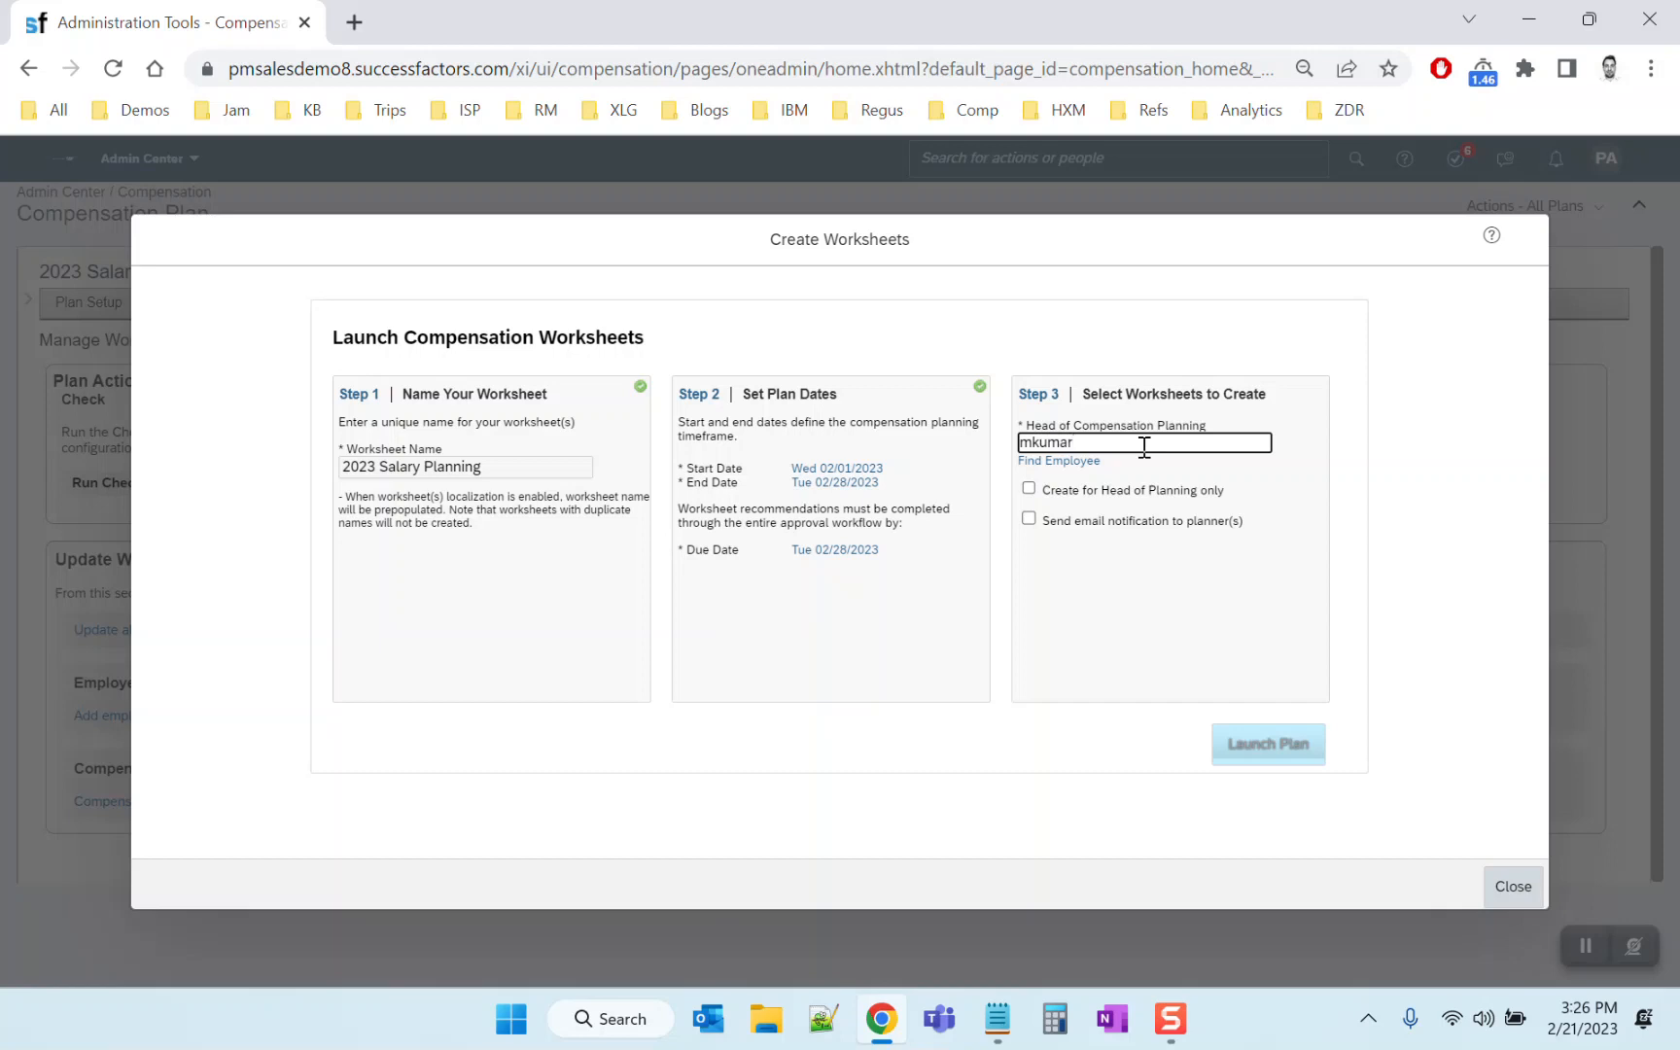
pyautogui.click(1109, 474)
pyautogui.click(1269, 744)
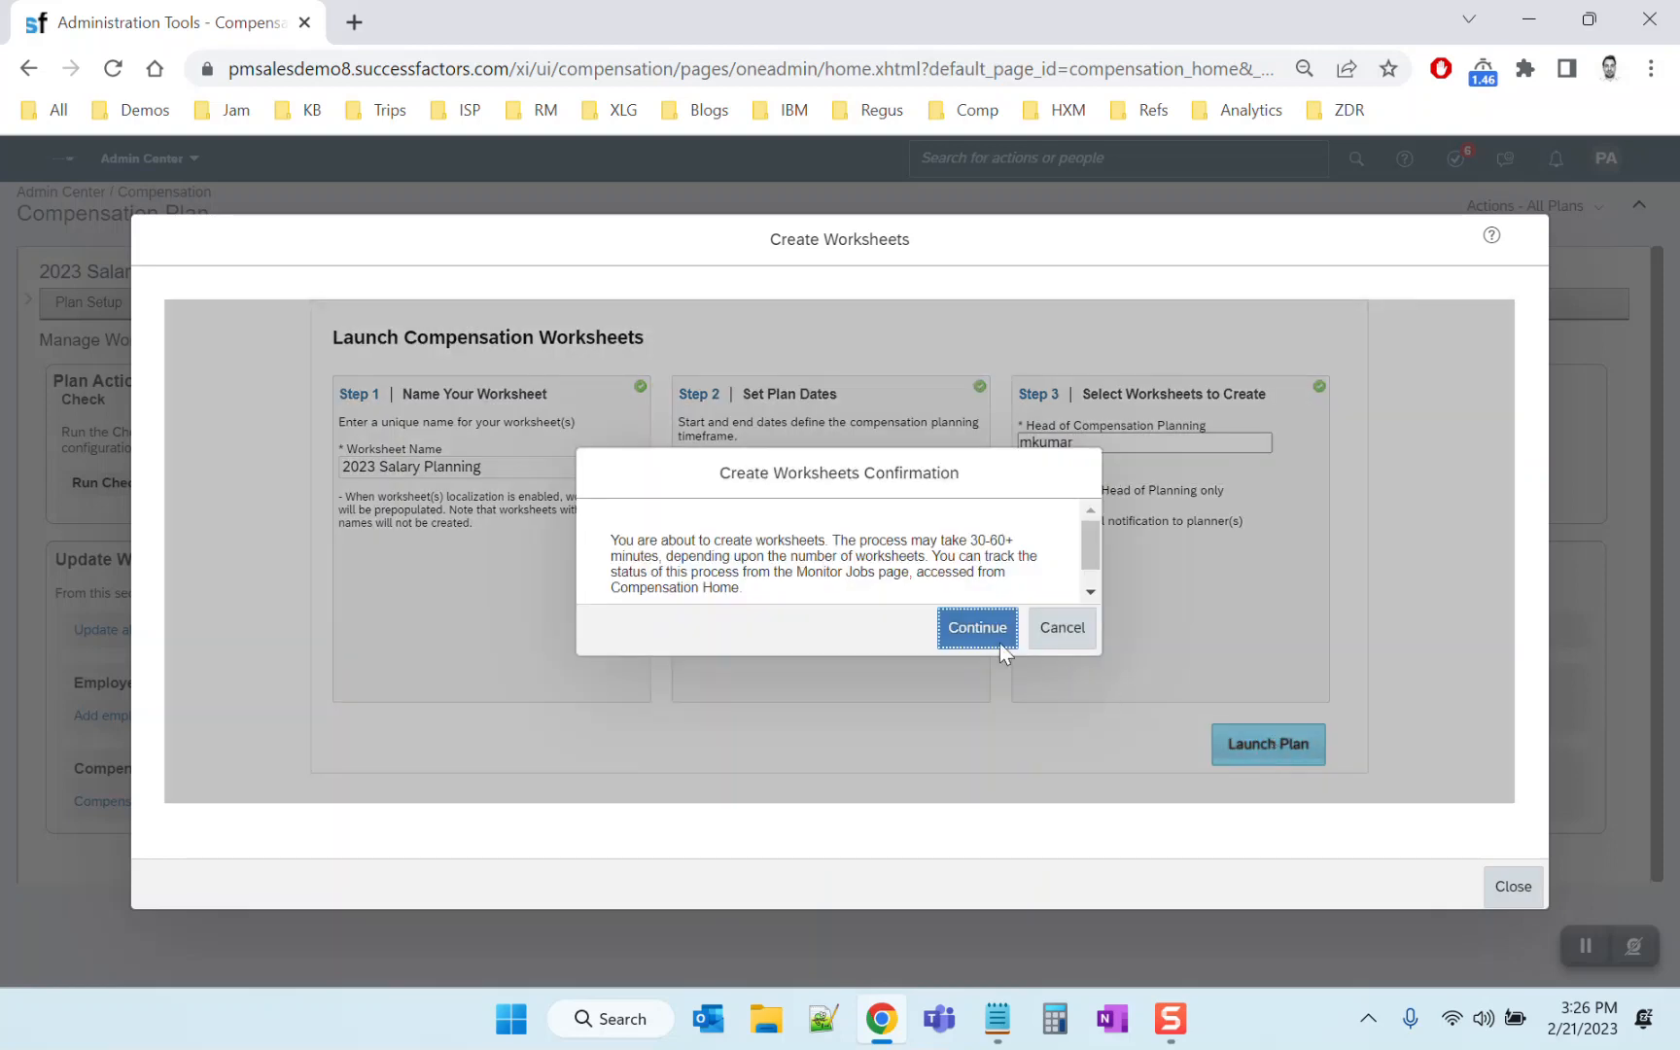
pyautogui.click(977, 634)
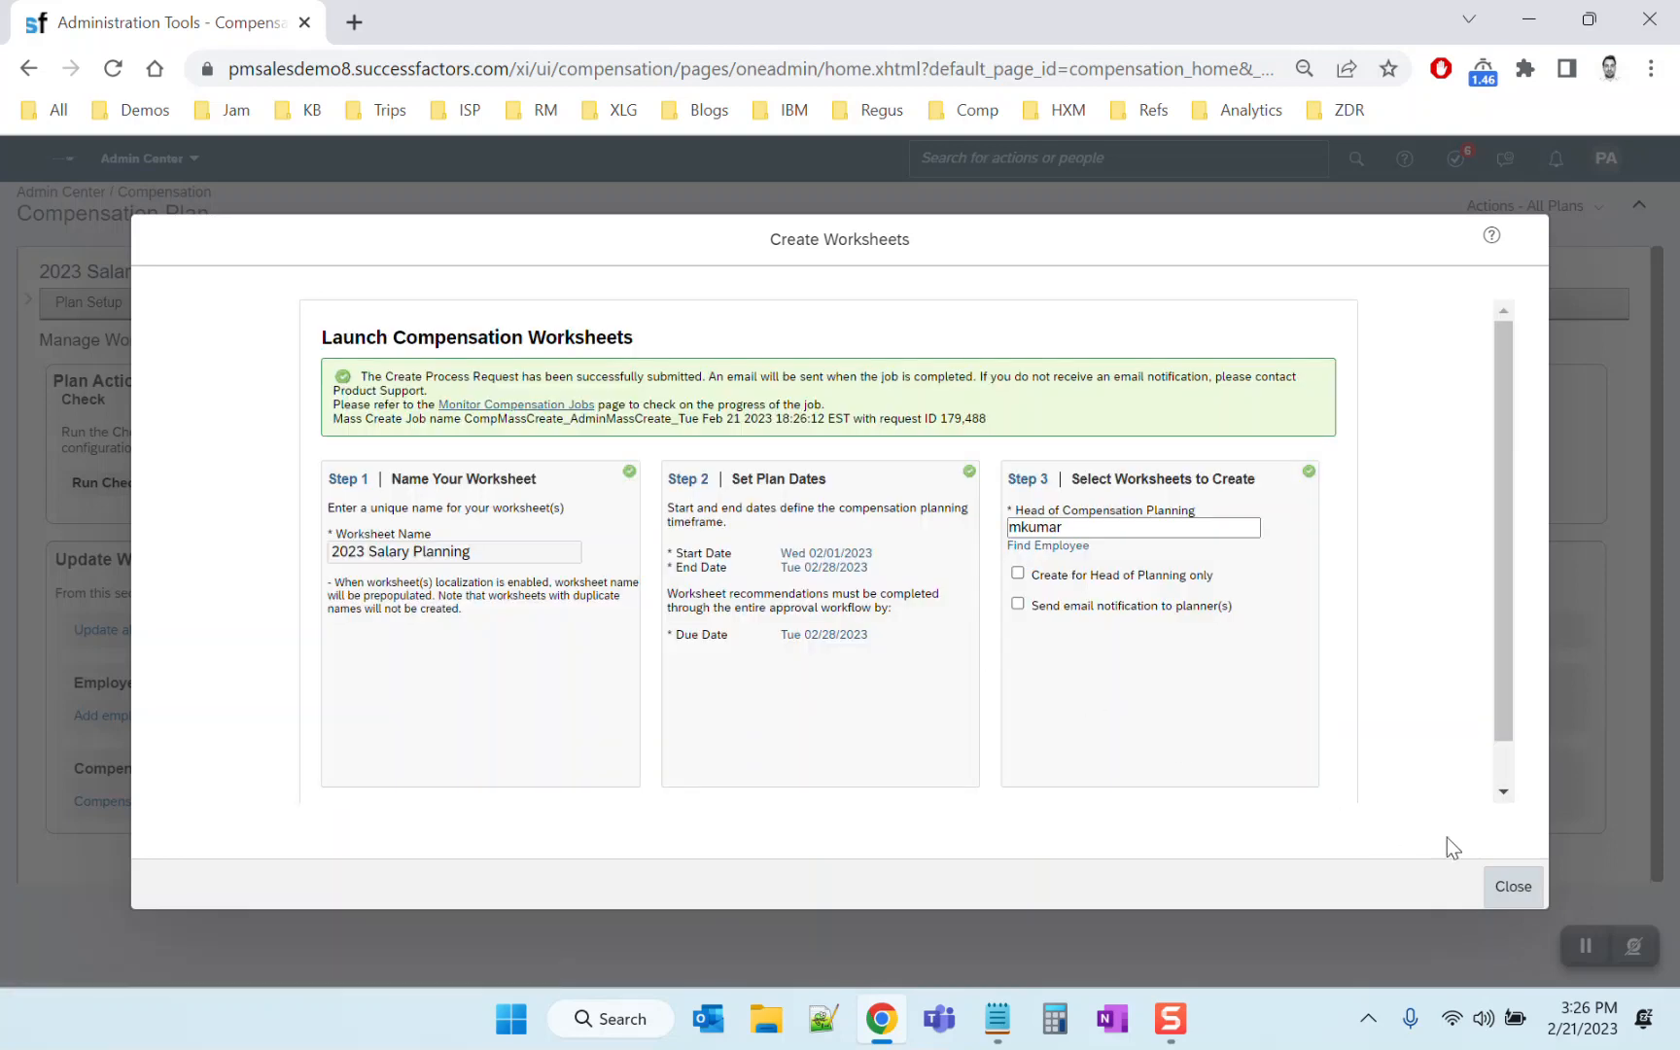
pyautogui.click(1515, 889)
# Check the worksheet launch job's status in Monitor Compensation Jobs, refreshing the job list, and close it
pyautogui.click(1571, 212)
pyautogui.click(1506, 390)
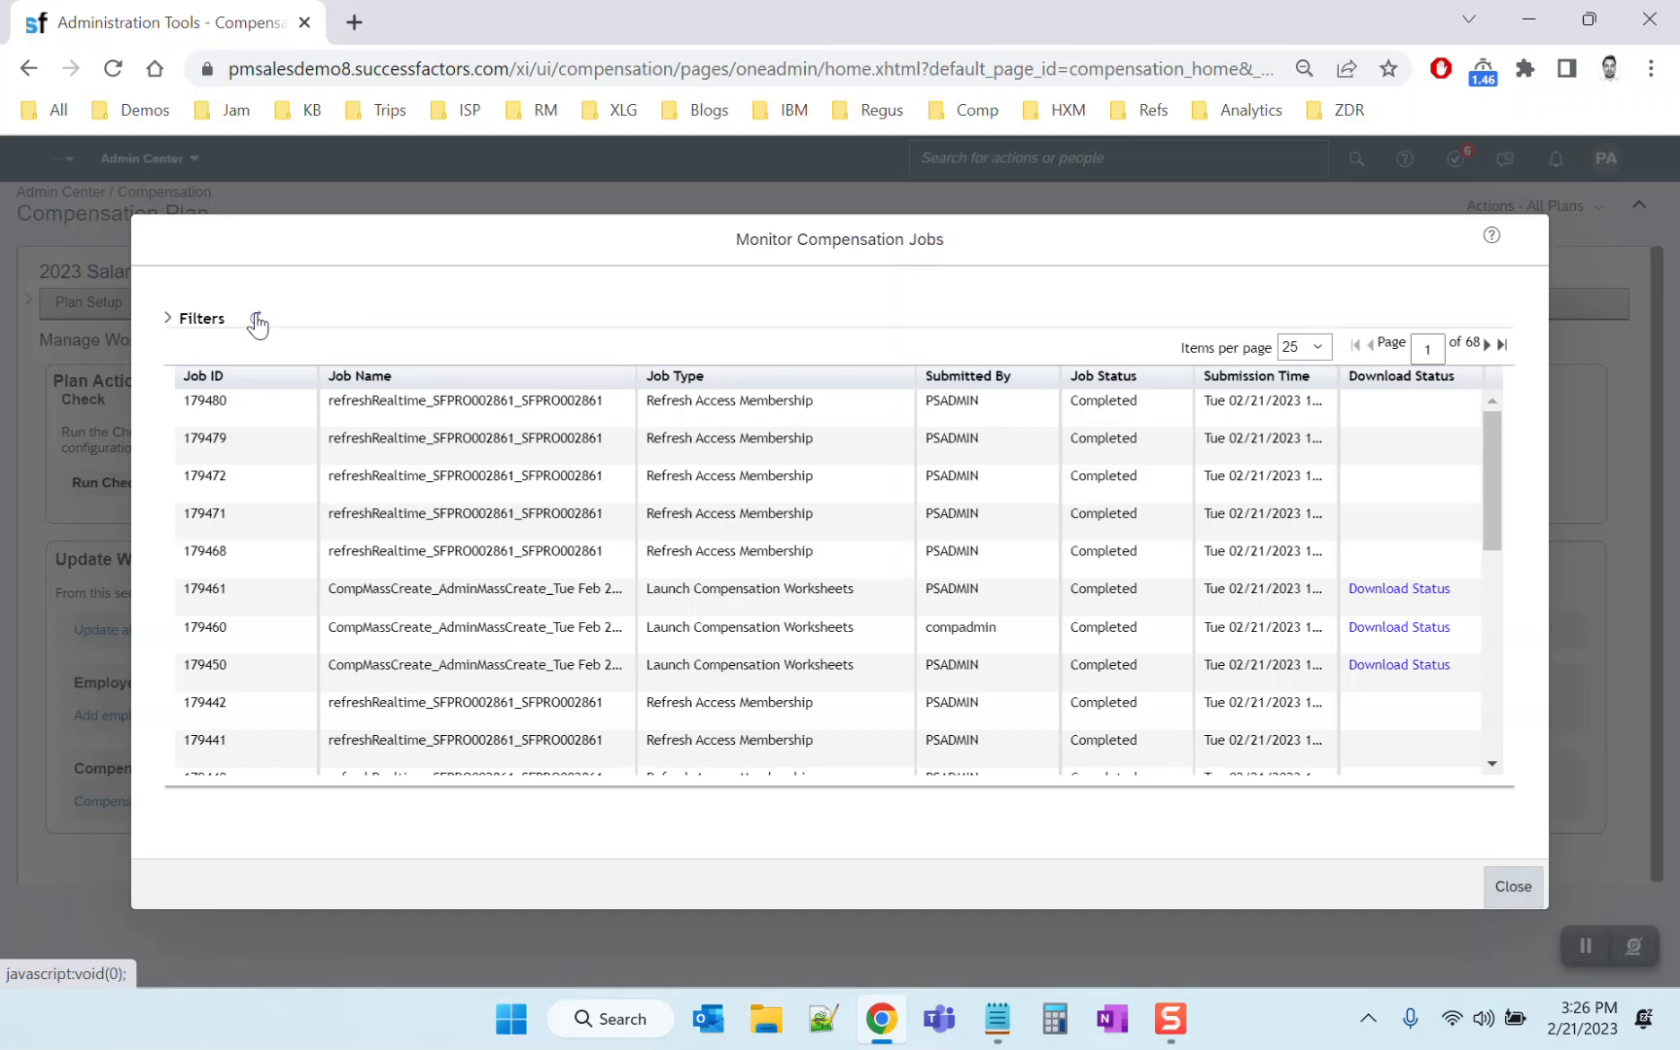
pyautogui.click(257, 325)
pyautogui.click(256, 325)
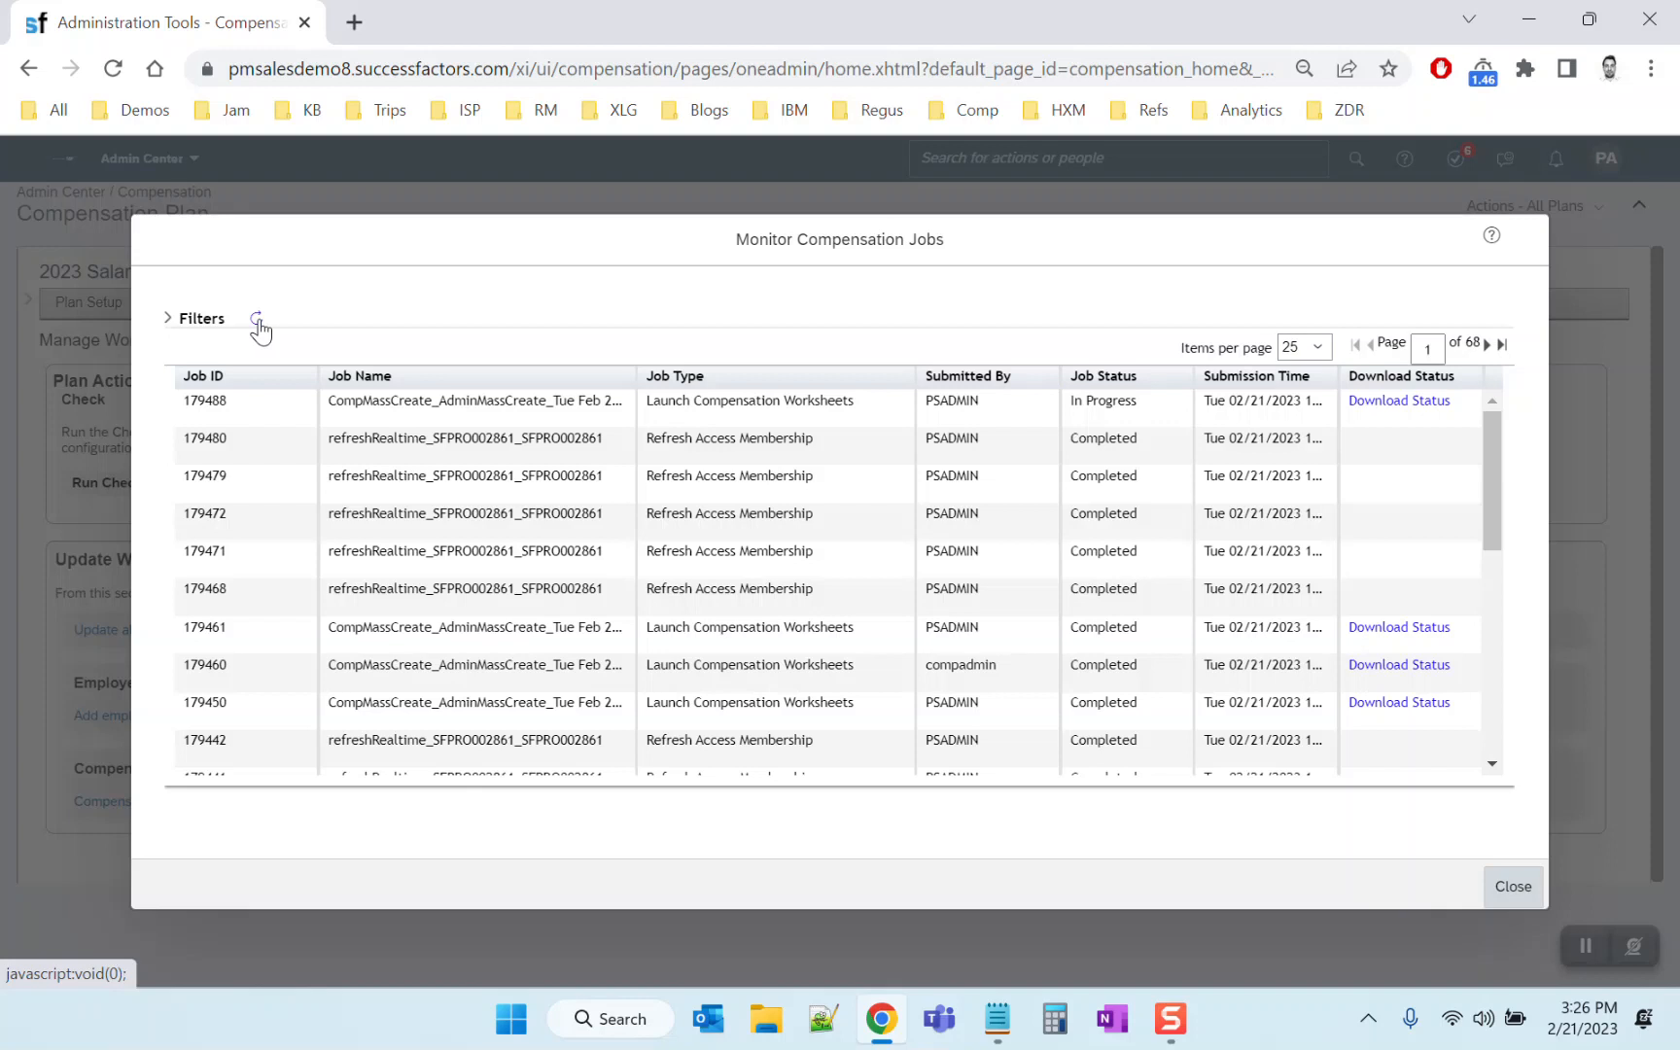
pyautogui.click(258, 323)
pyautogui.click(1510, 885)
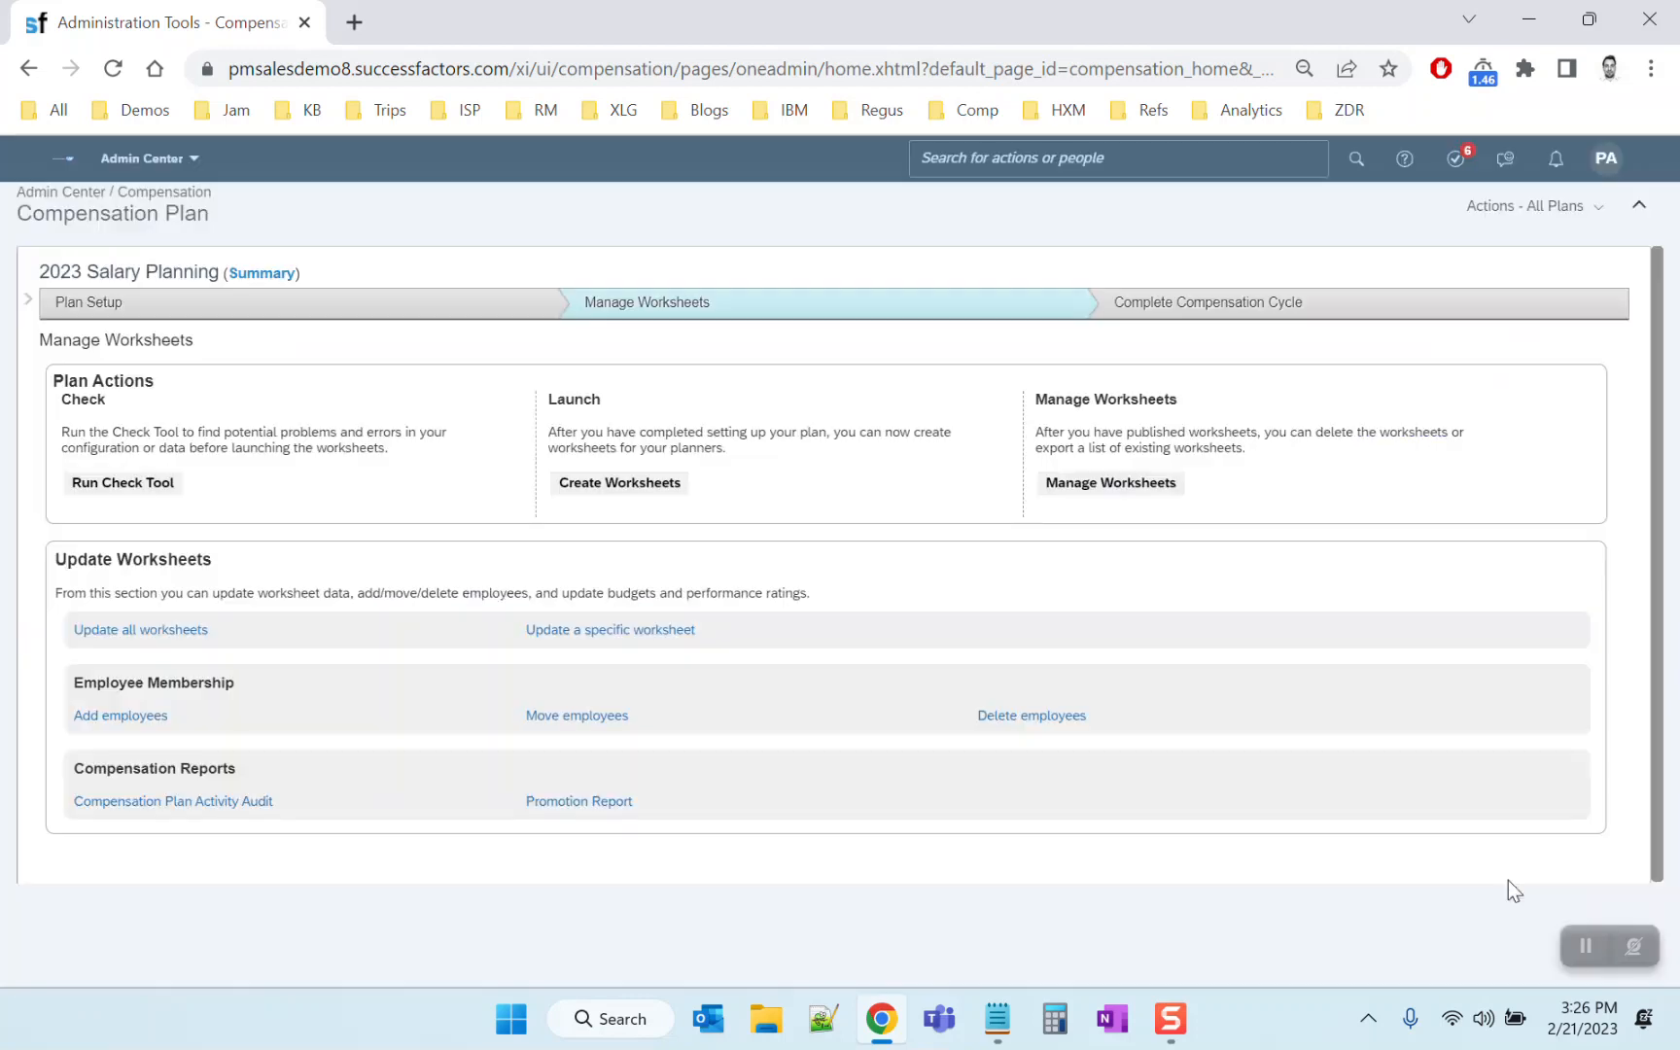
# Proxy as the compensation administrator account
pyautogui.click(1606, 158)
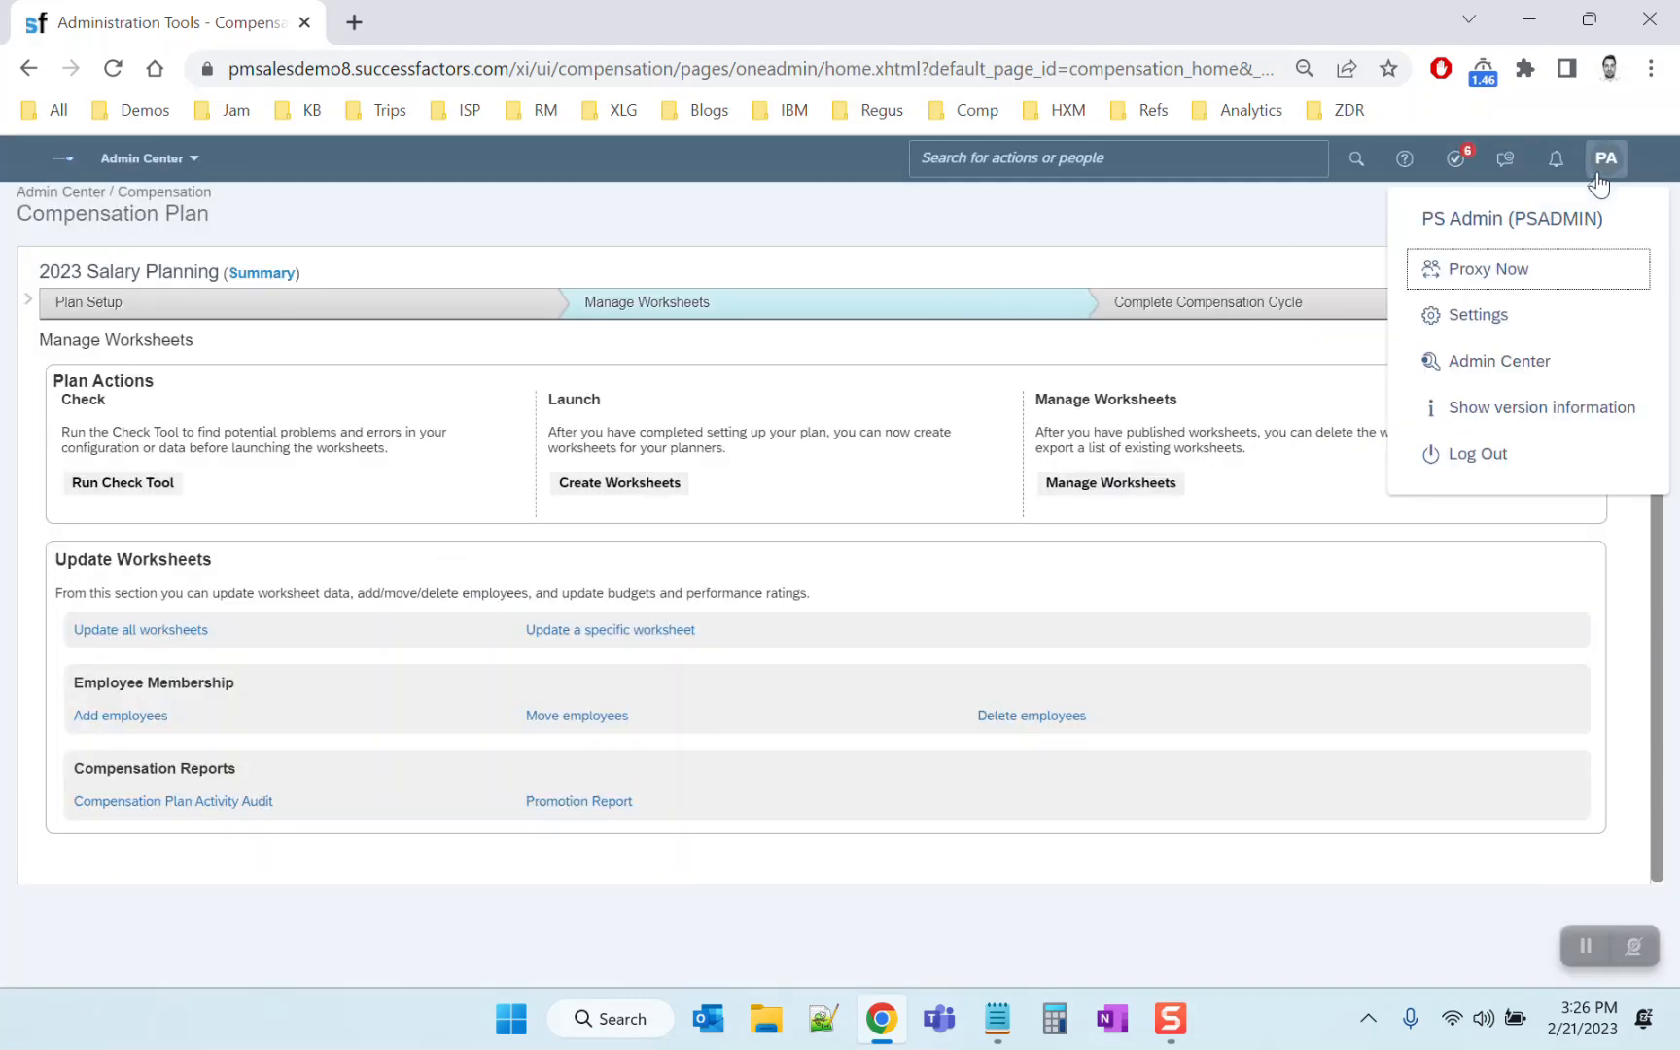
pyautogui.click(1549, 268)
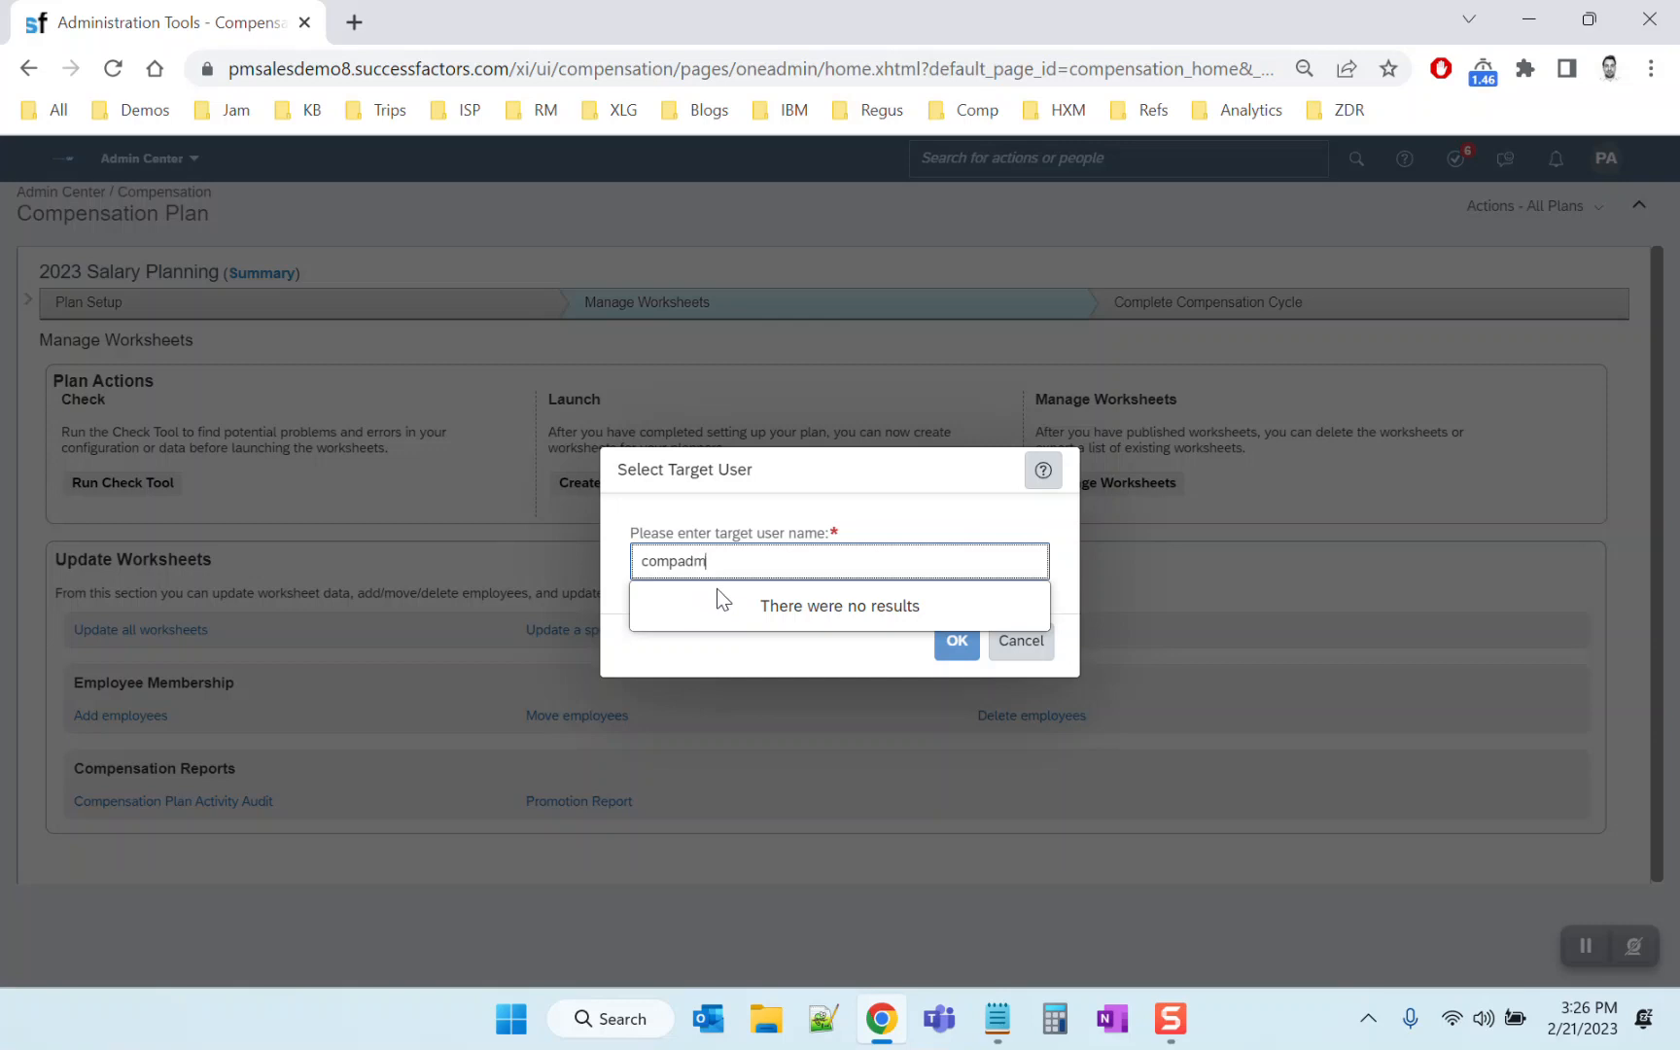
pyautogui.click(727, 614)
pyautogui.click(948, 644)
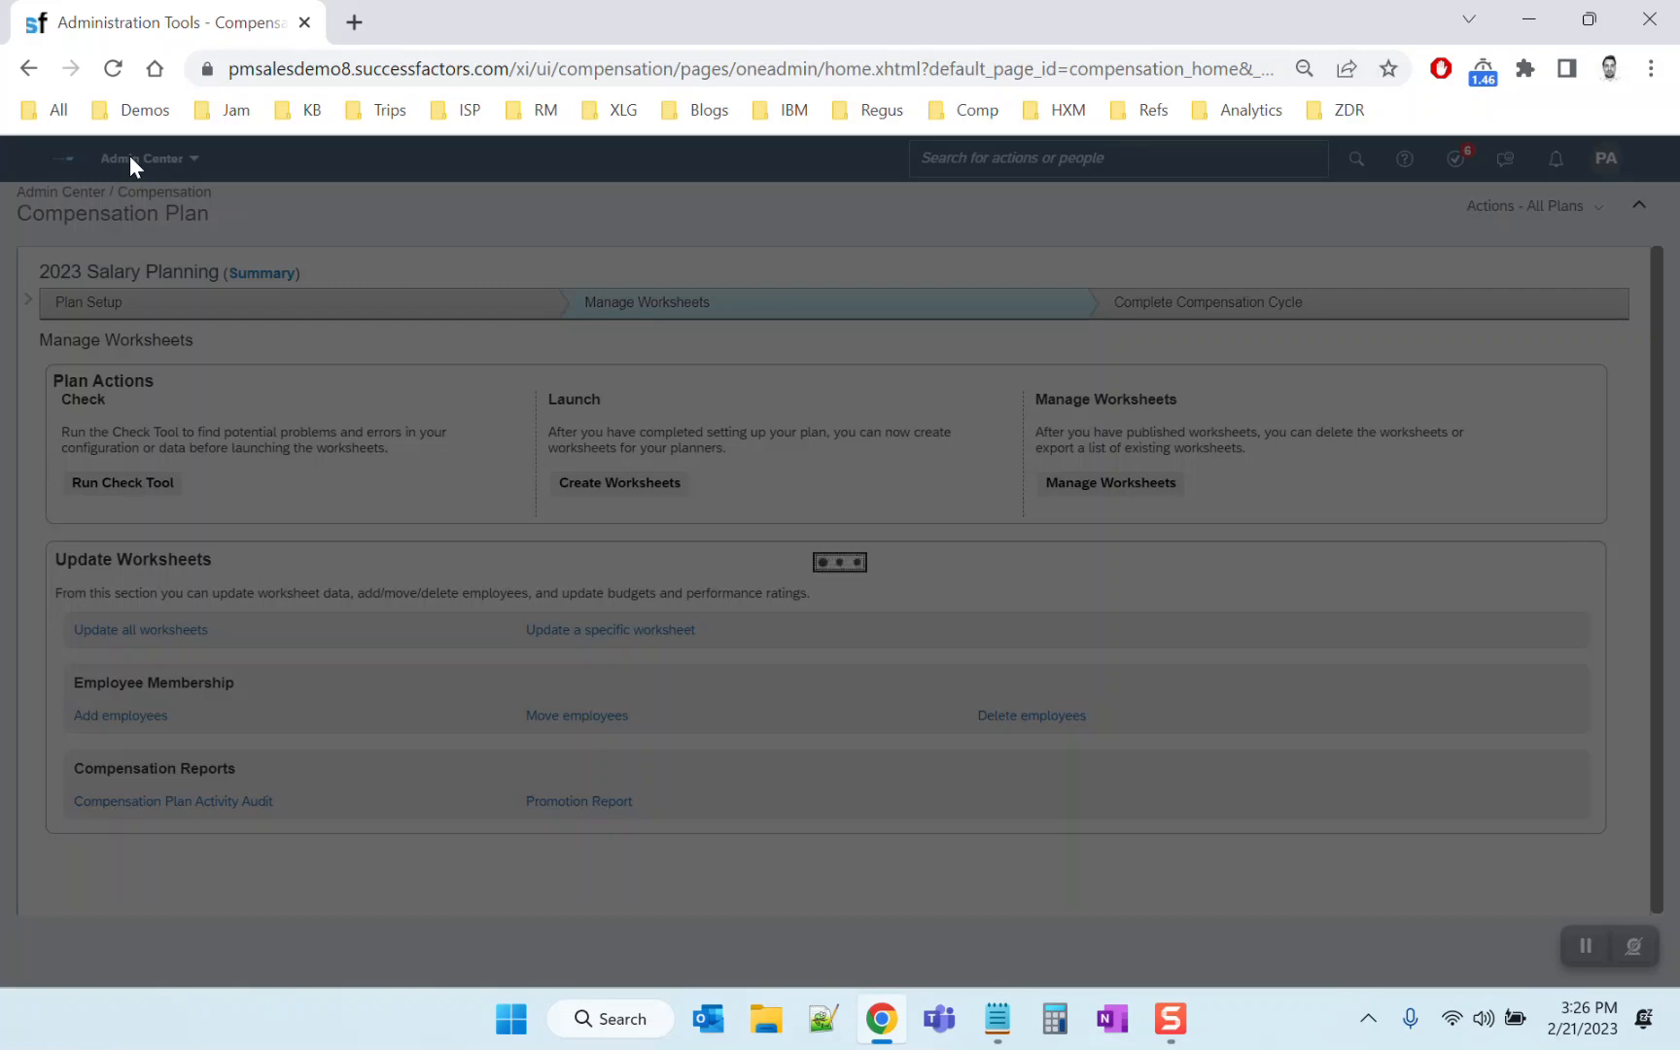
# Go to the Compensation module's Executive Review and open the 2023 Salary Planning plan
pyautogui.click(131, 157)
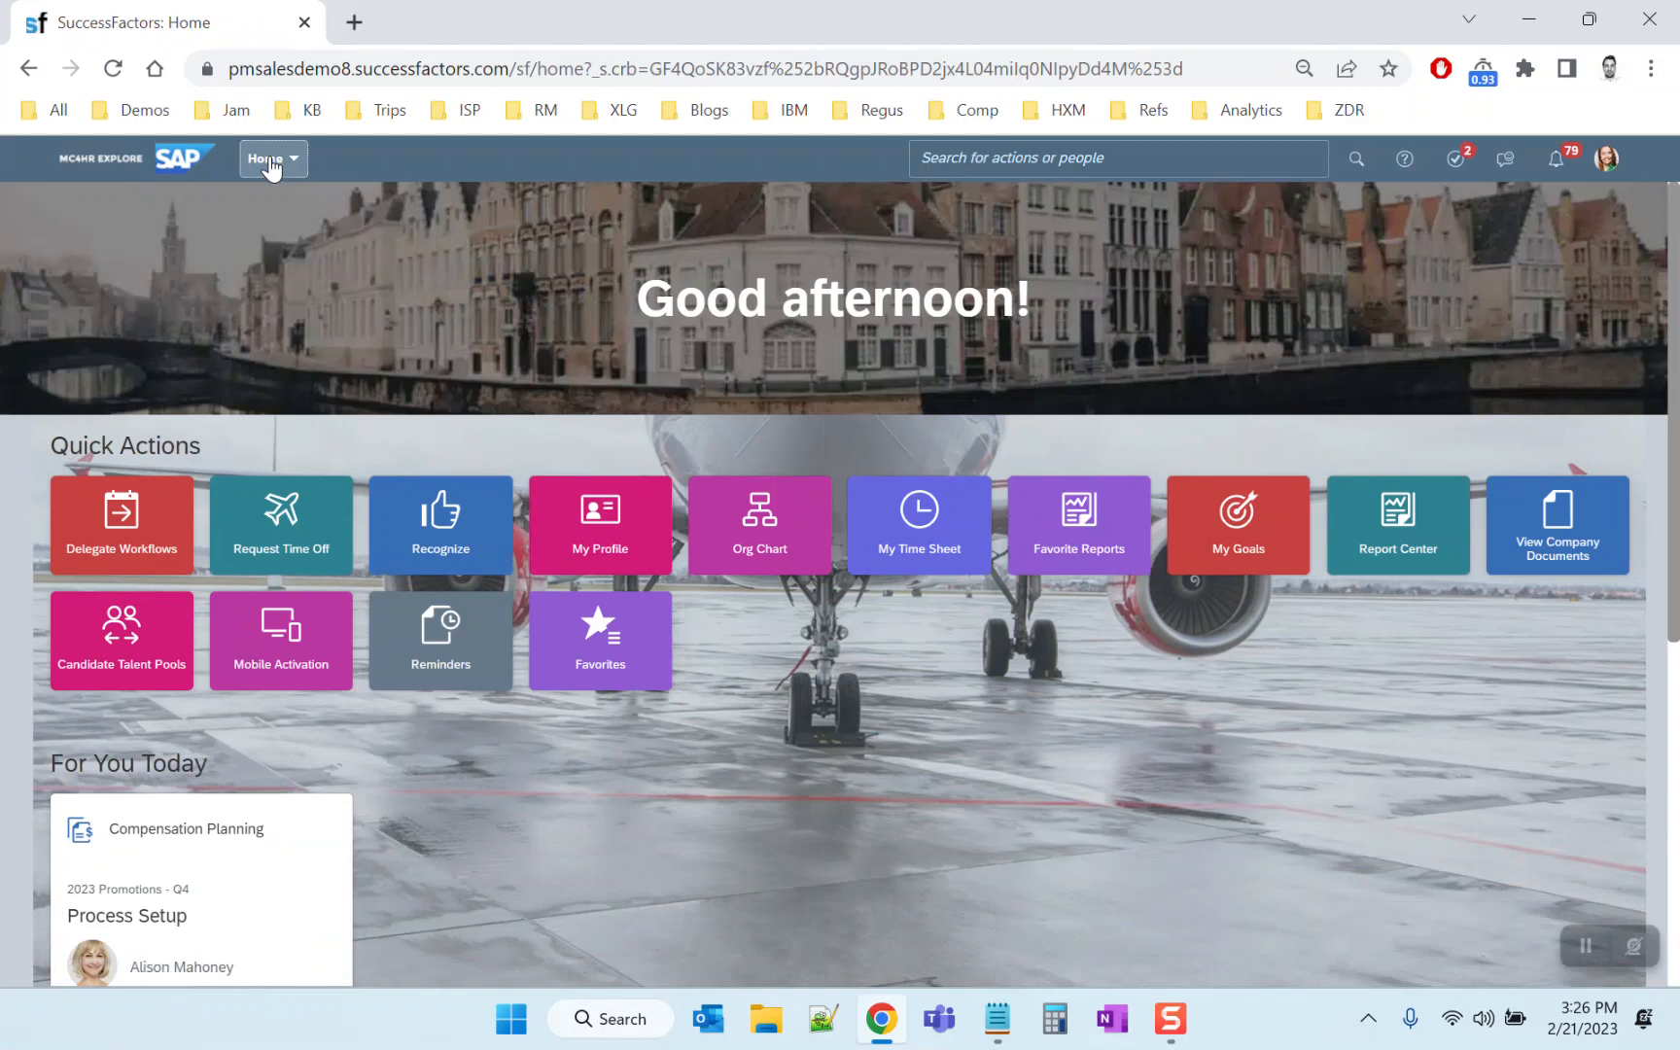
pyautogui.click(265, 158)
pyautogui.click(298, 428)
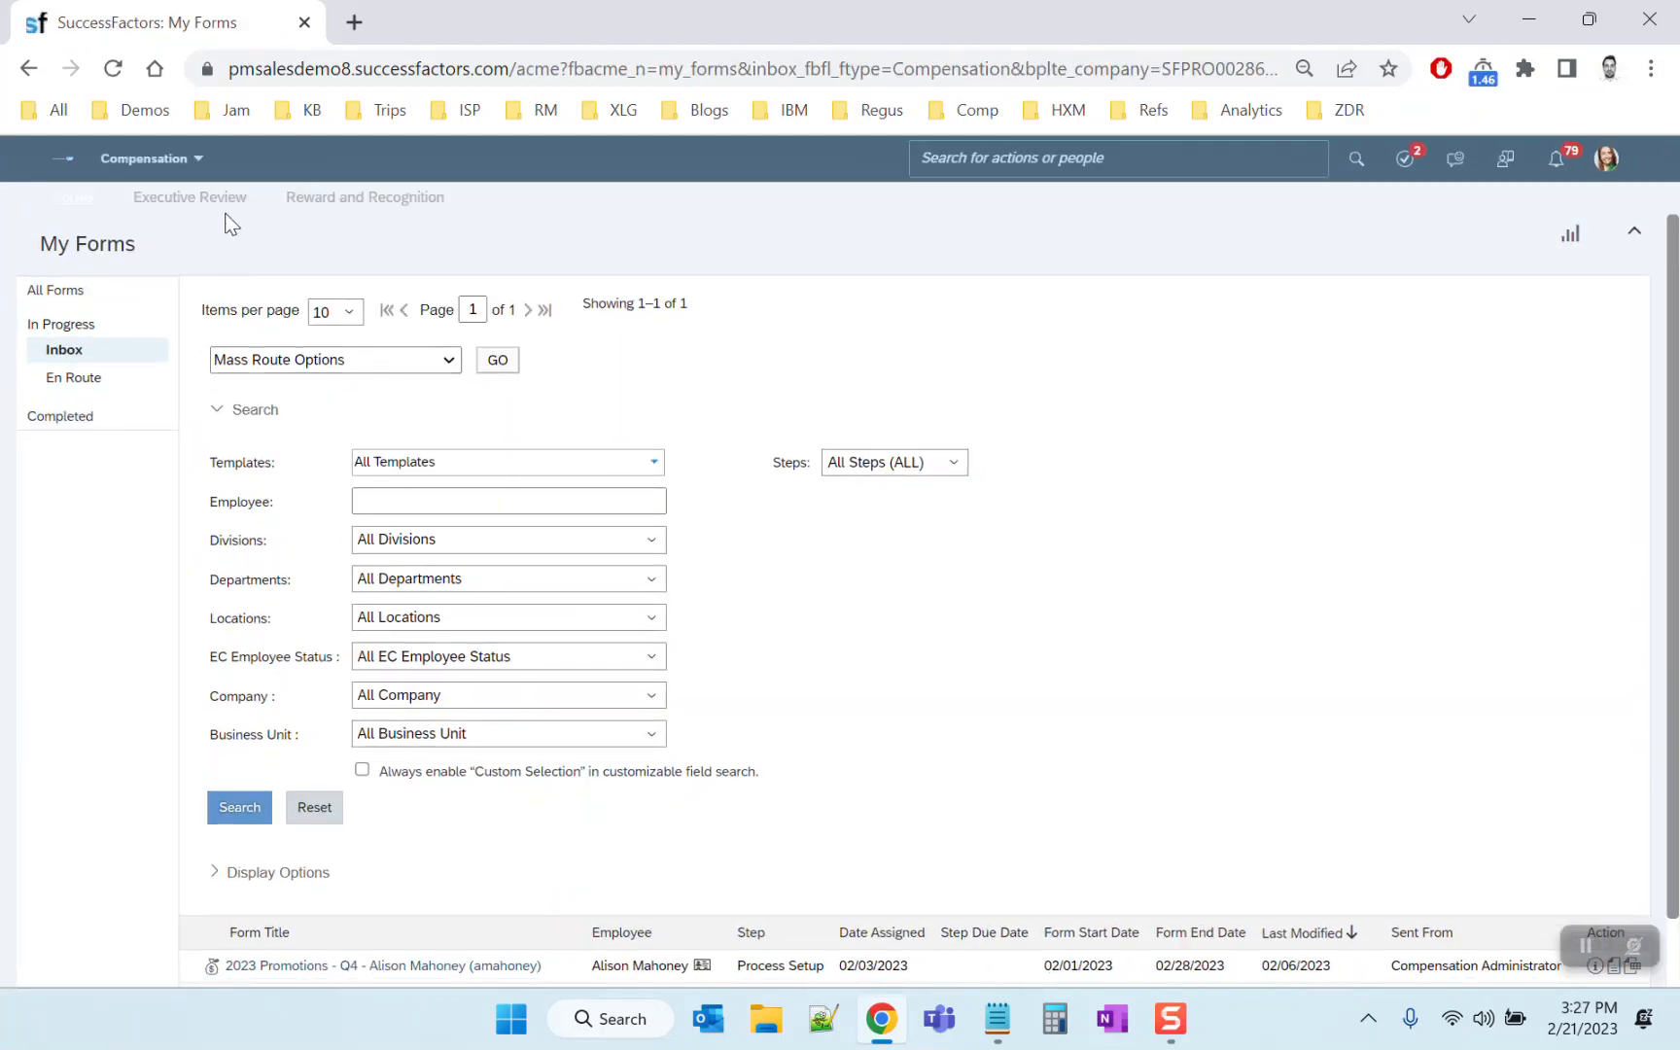
pyautogui.click(217, 198)
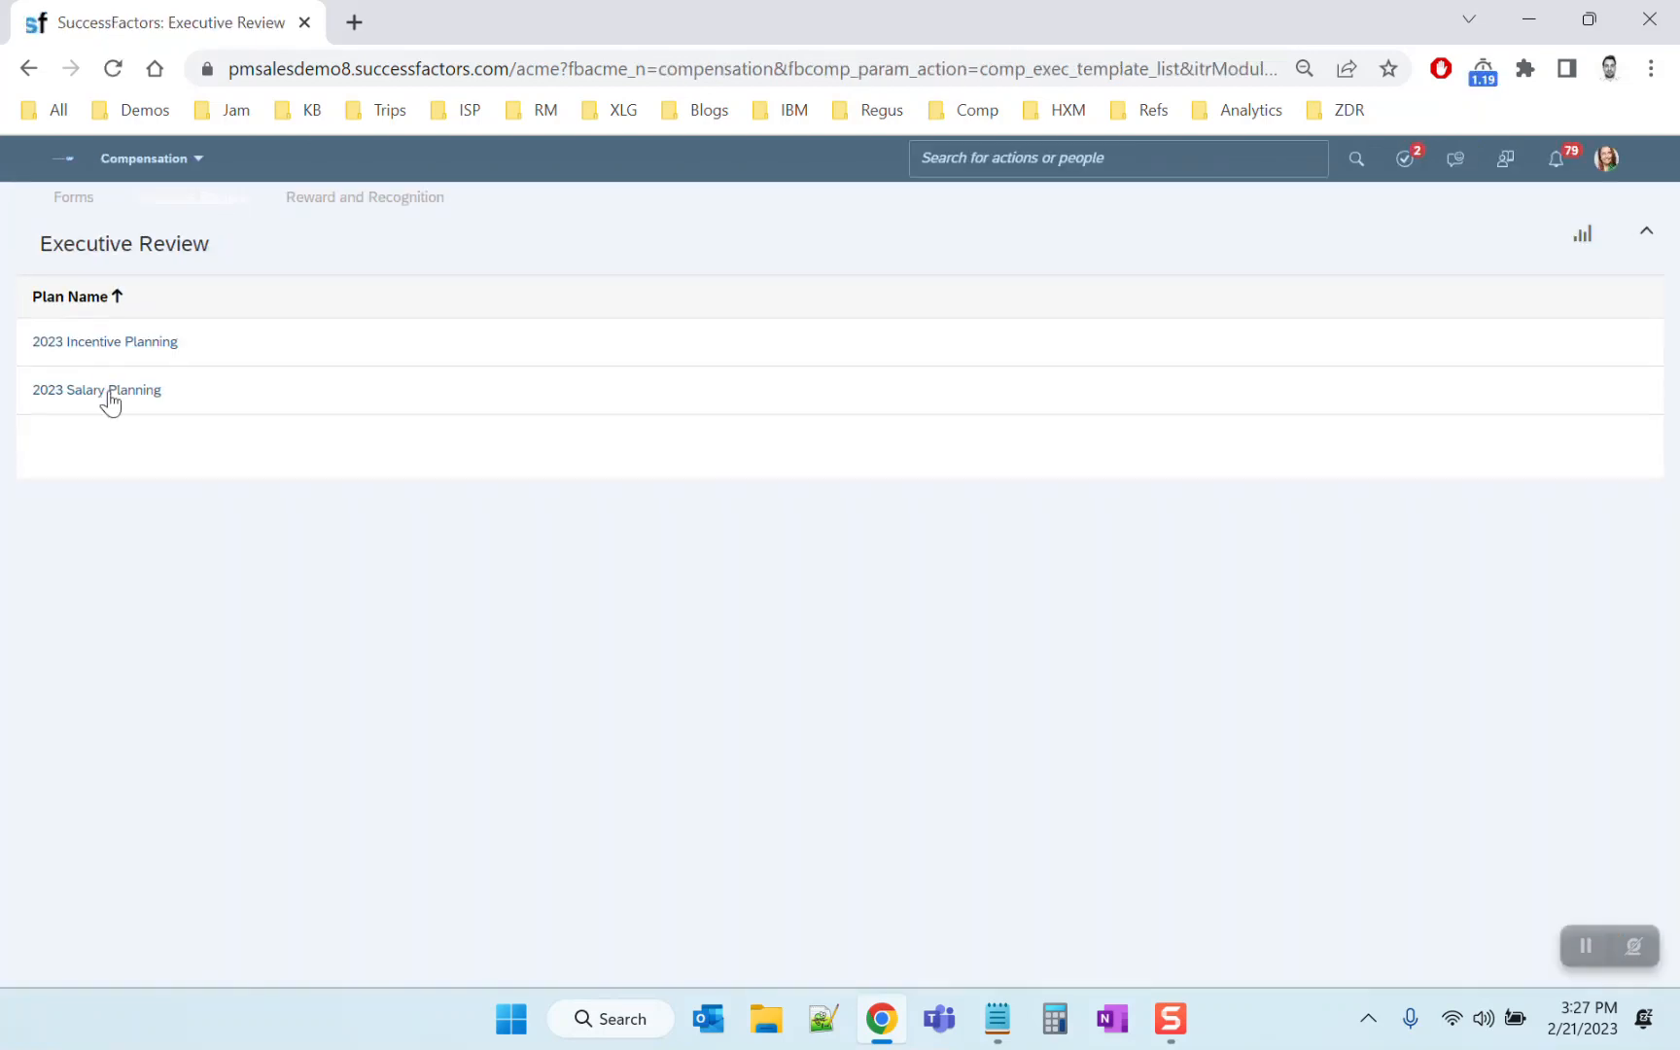
pyautogui.click(109, 391)
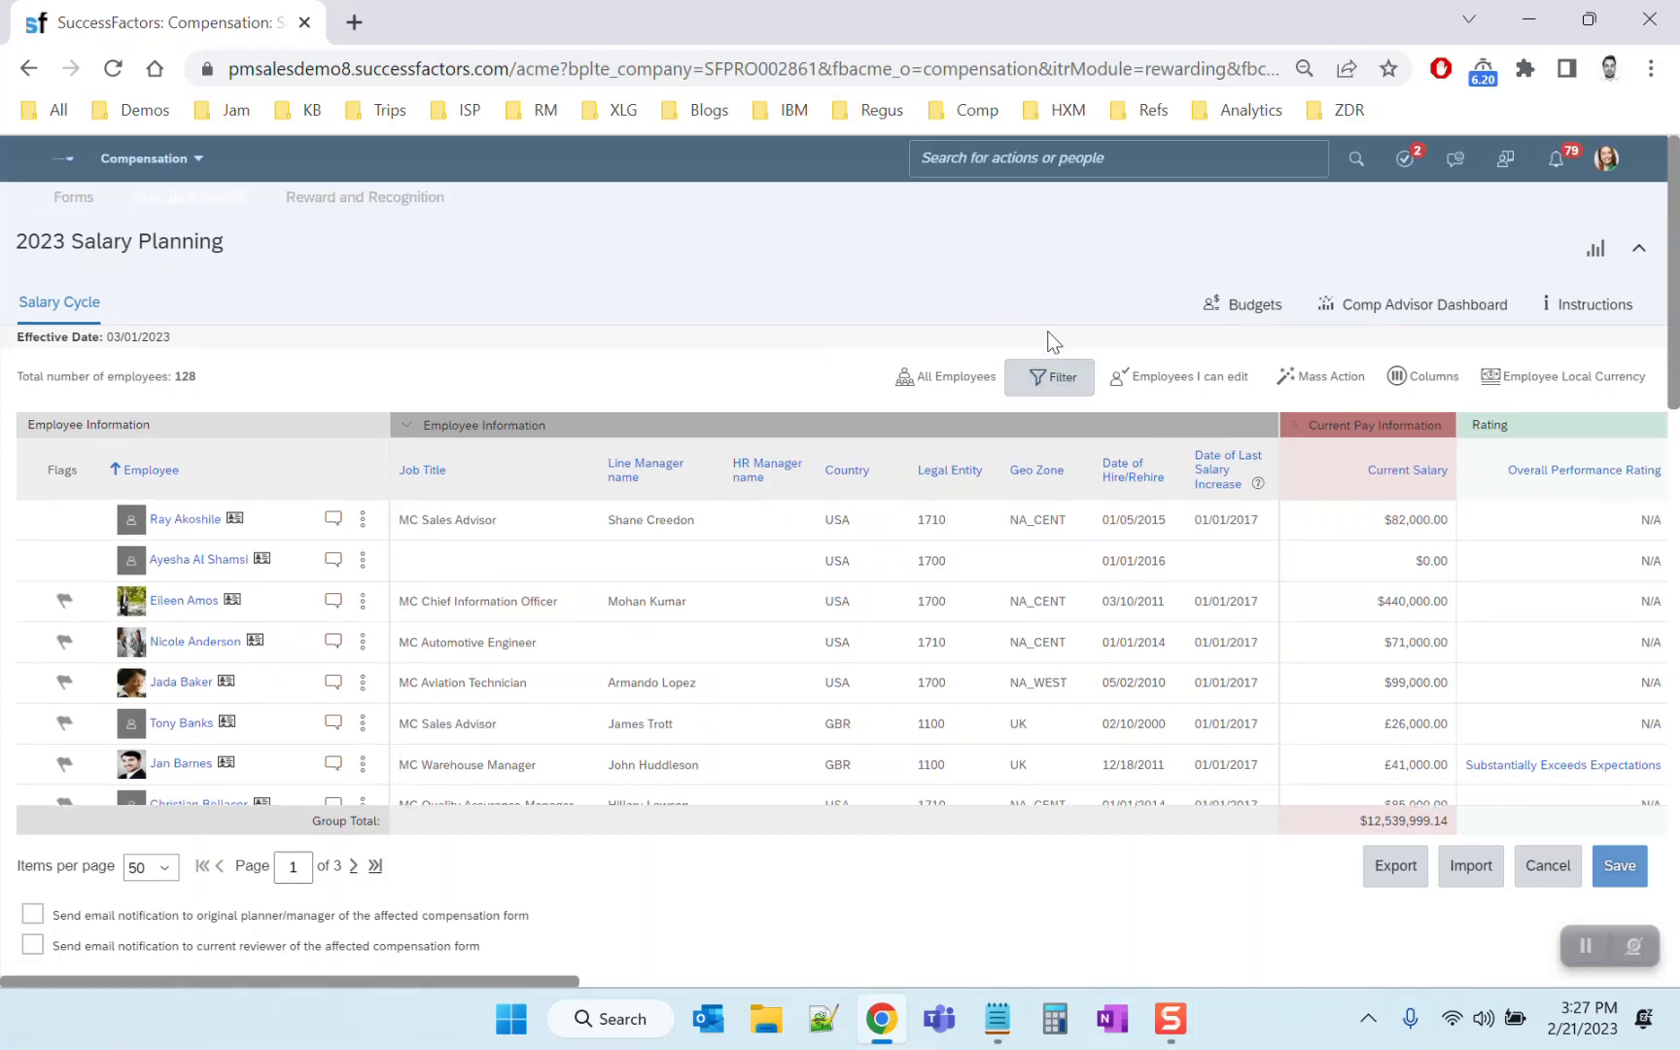
pyautogui.click(1050, 382)
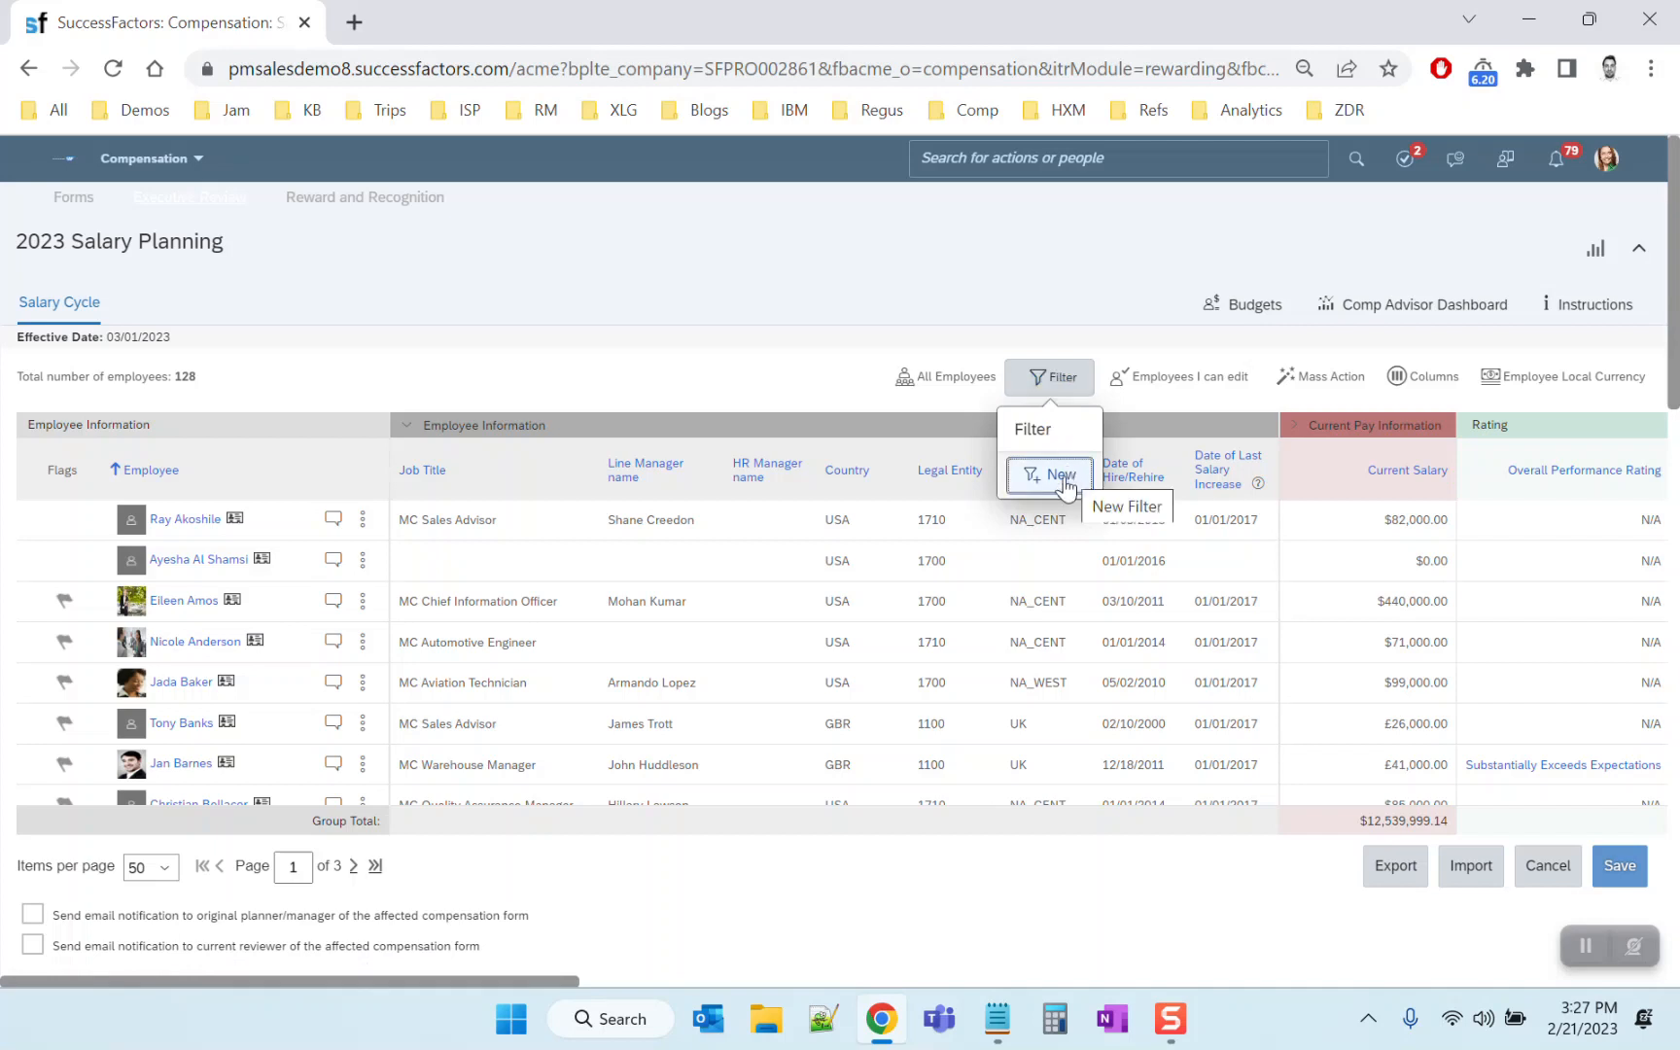
pyautogui.click(1062, 476)
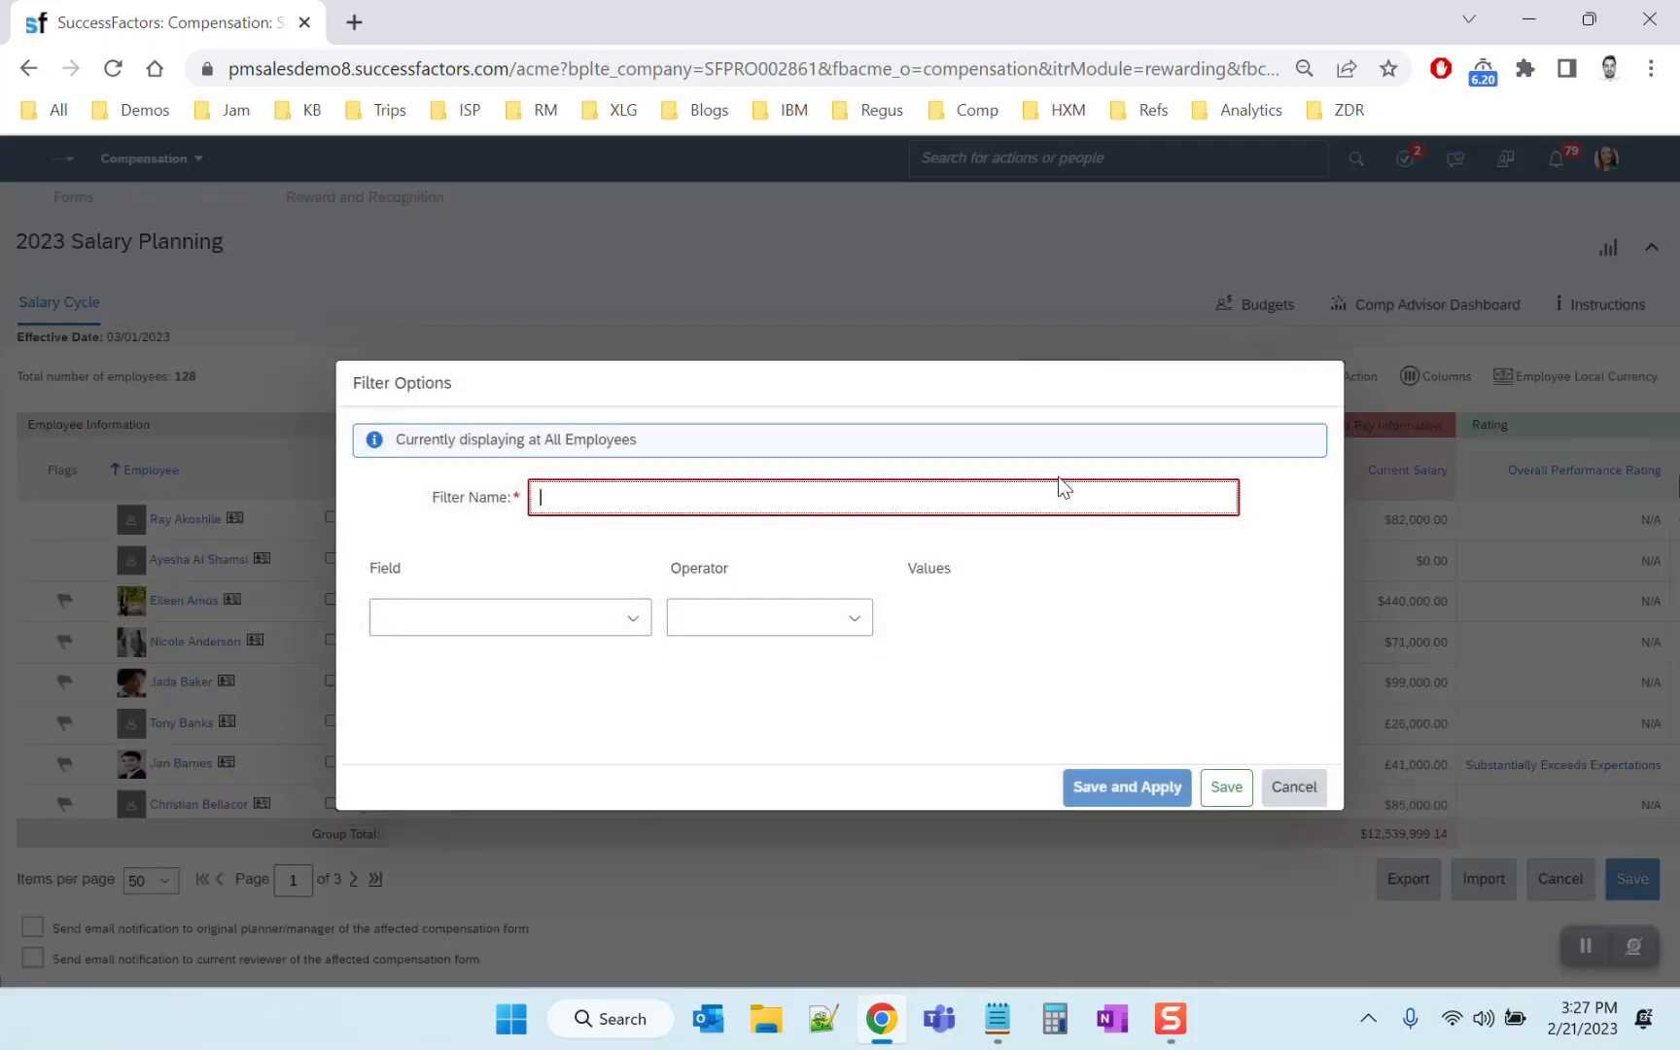
pyautogui.click(1281, 768)
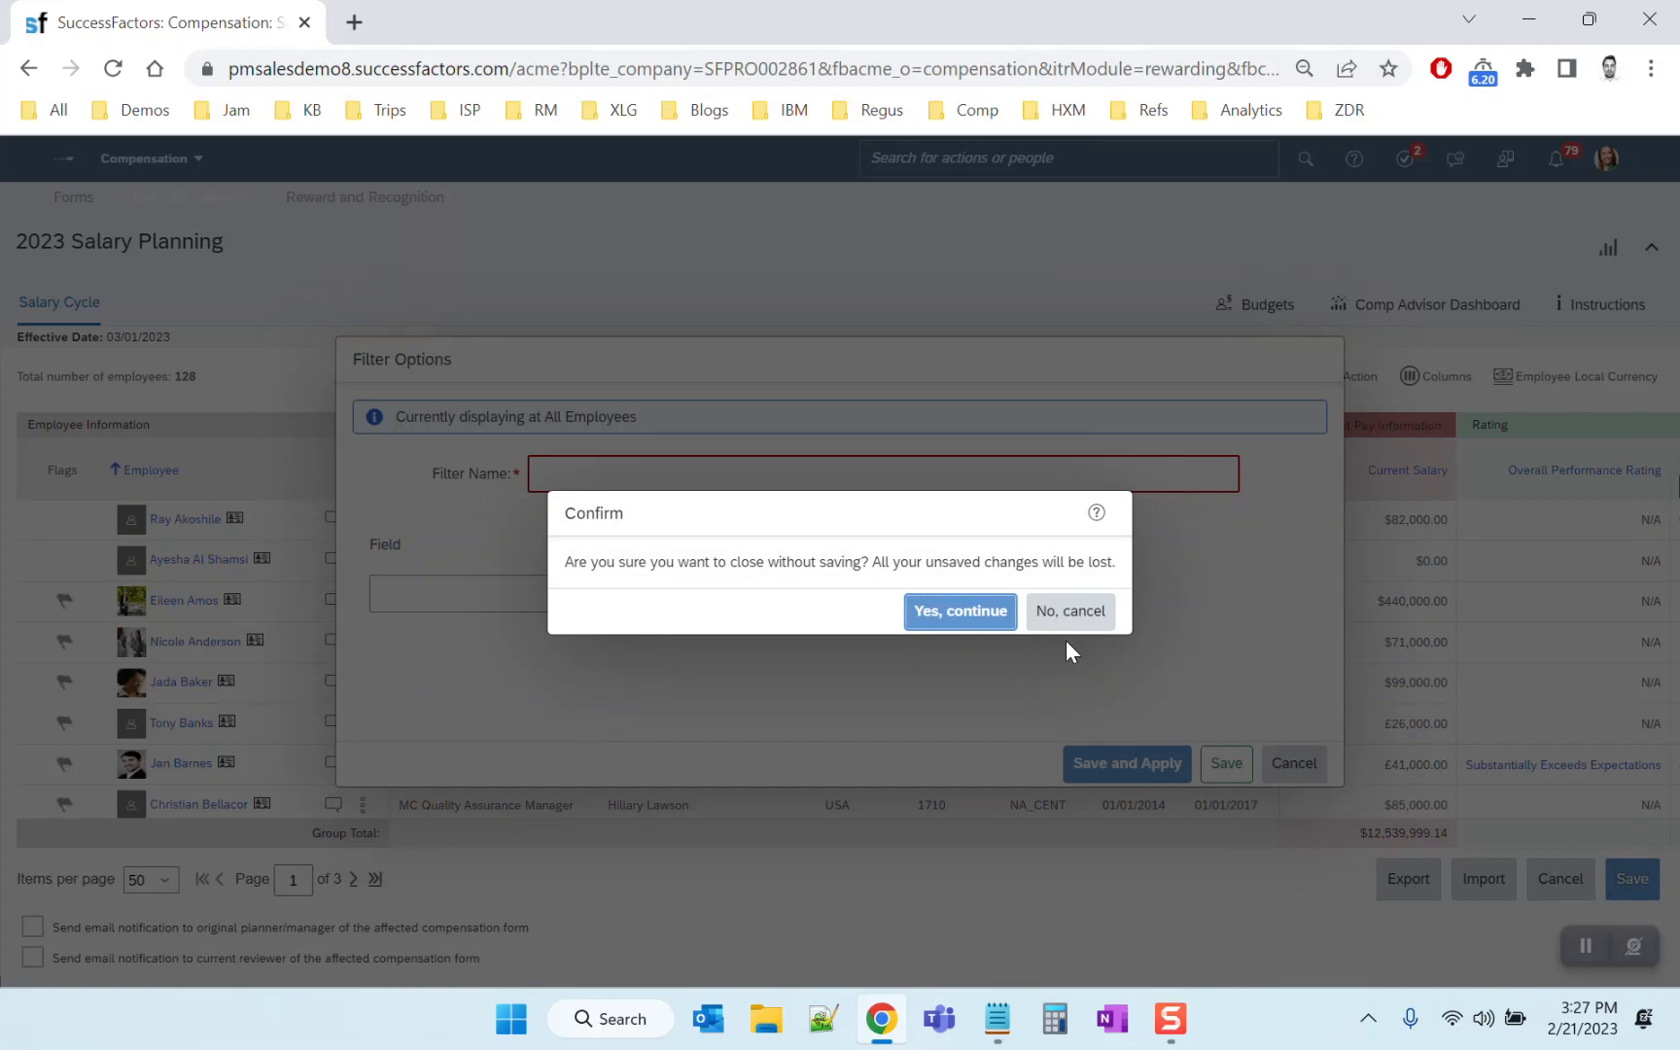
pyautogui.click(953, 613)
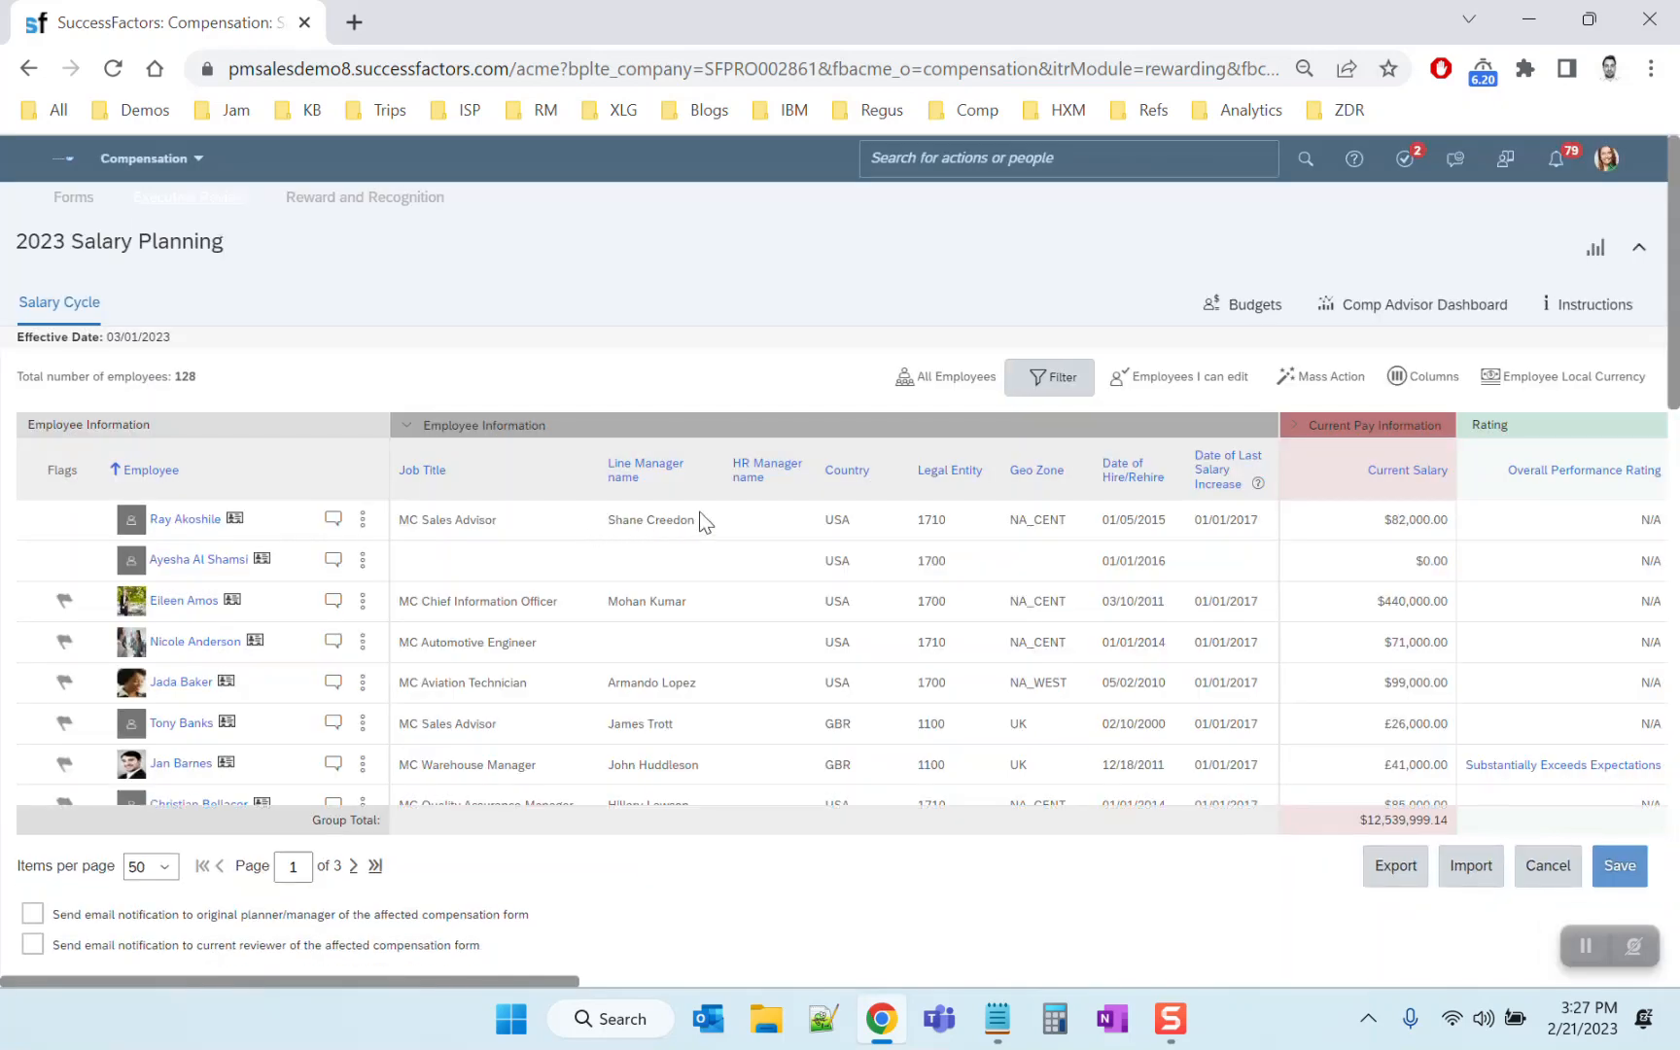
# Examine the employees' entries in the Line Manager name and HR Manager name columns
pyautogui.moveTo(700, 515); pyautogui.dragTo(608, 521)
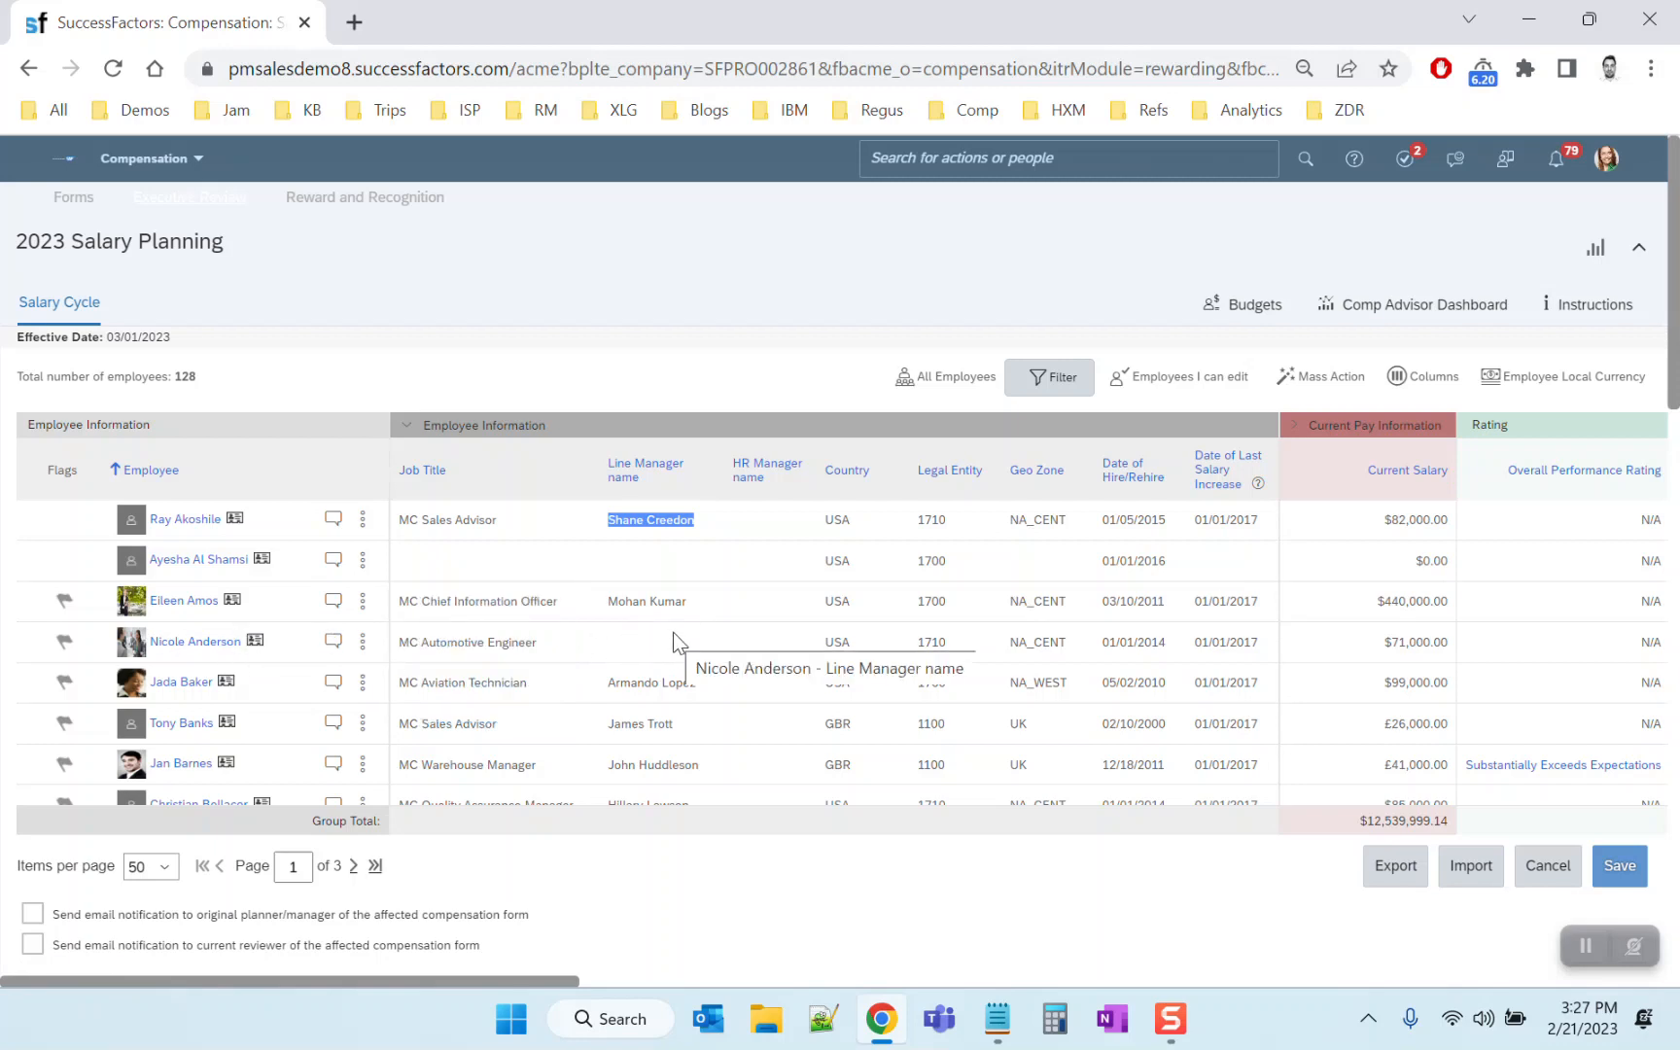
pyautogui.scroll(-10, 697, 623)
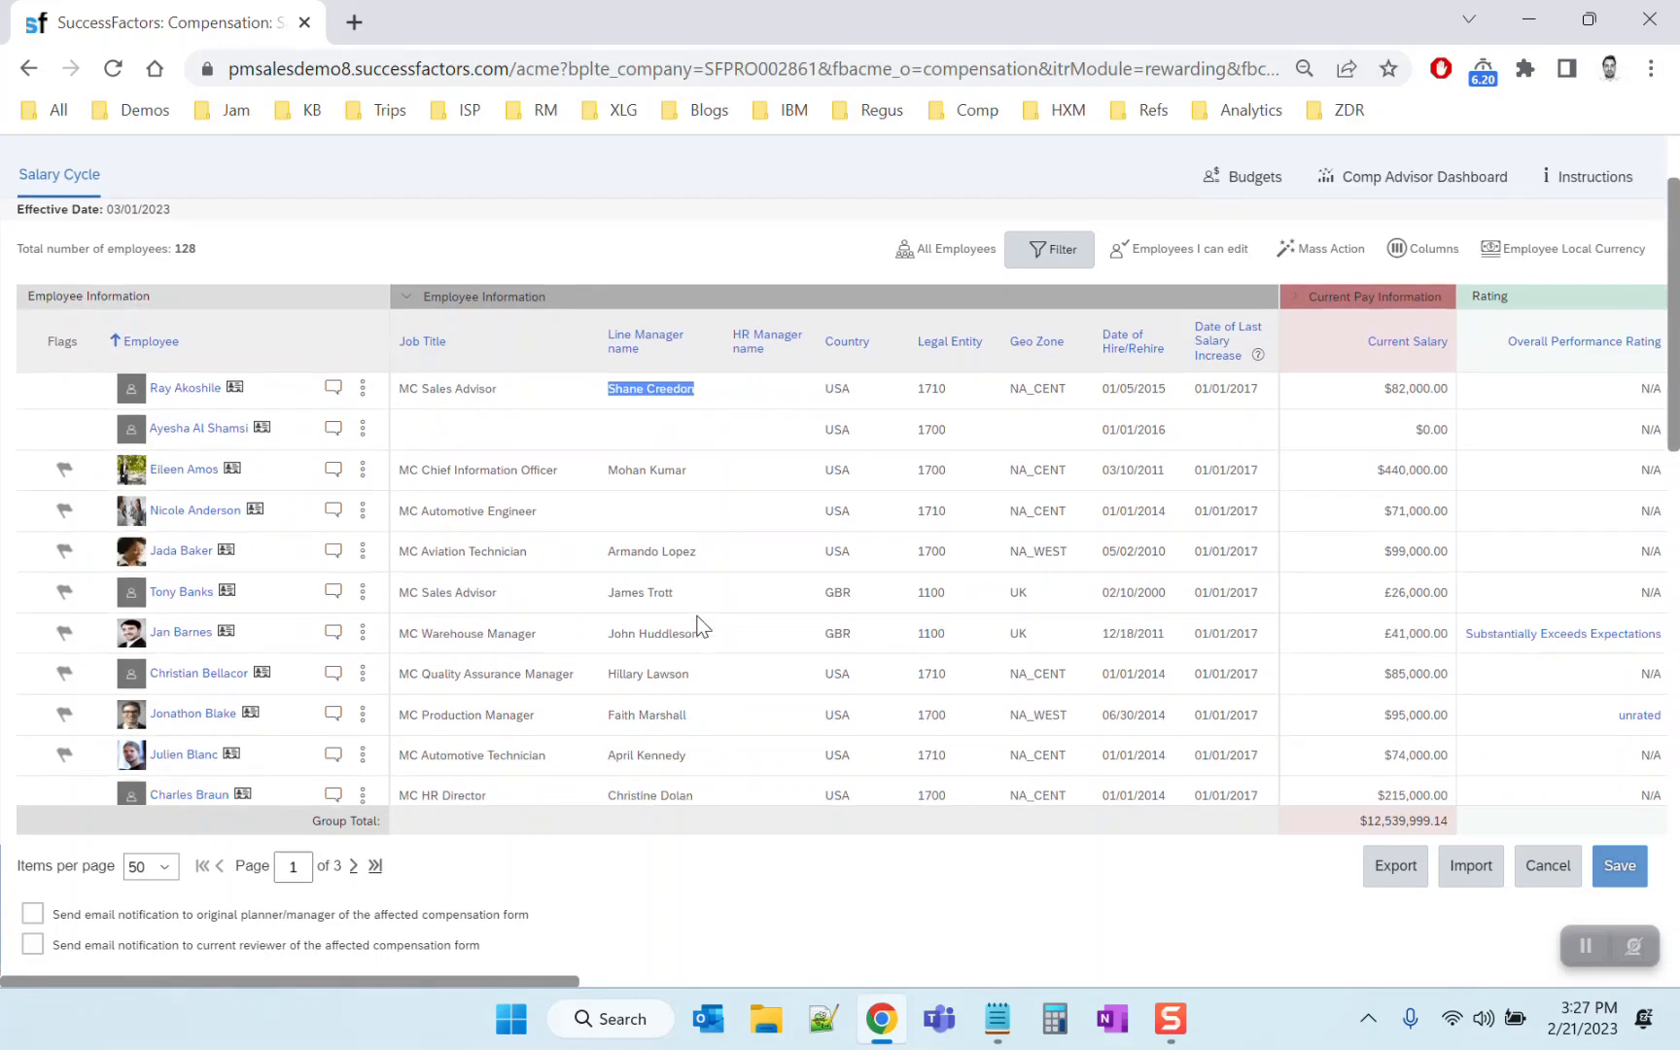
pyautogui.scroll(10, 654, 685)
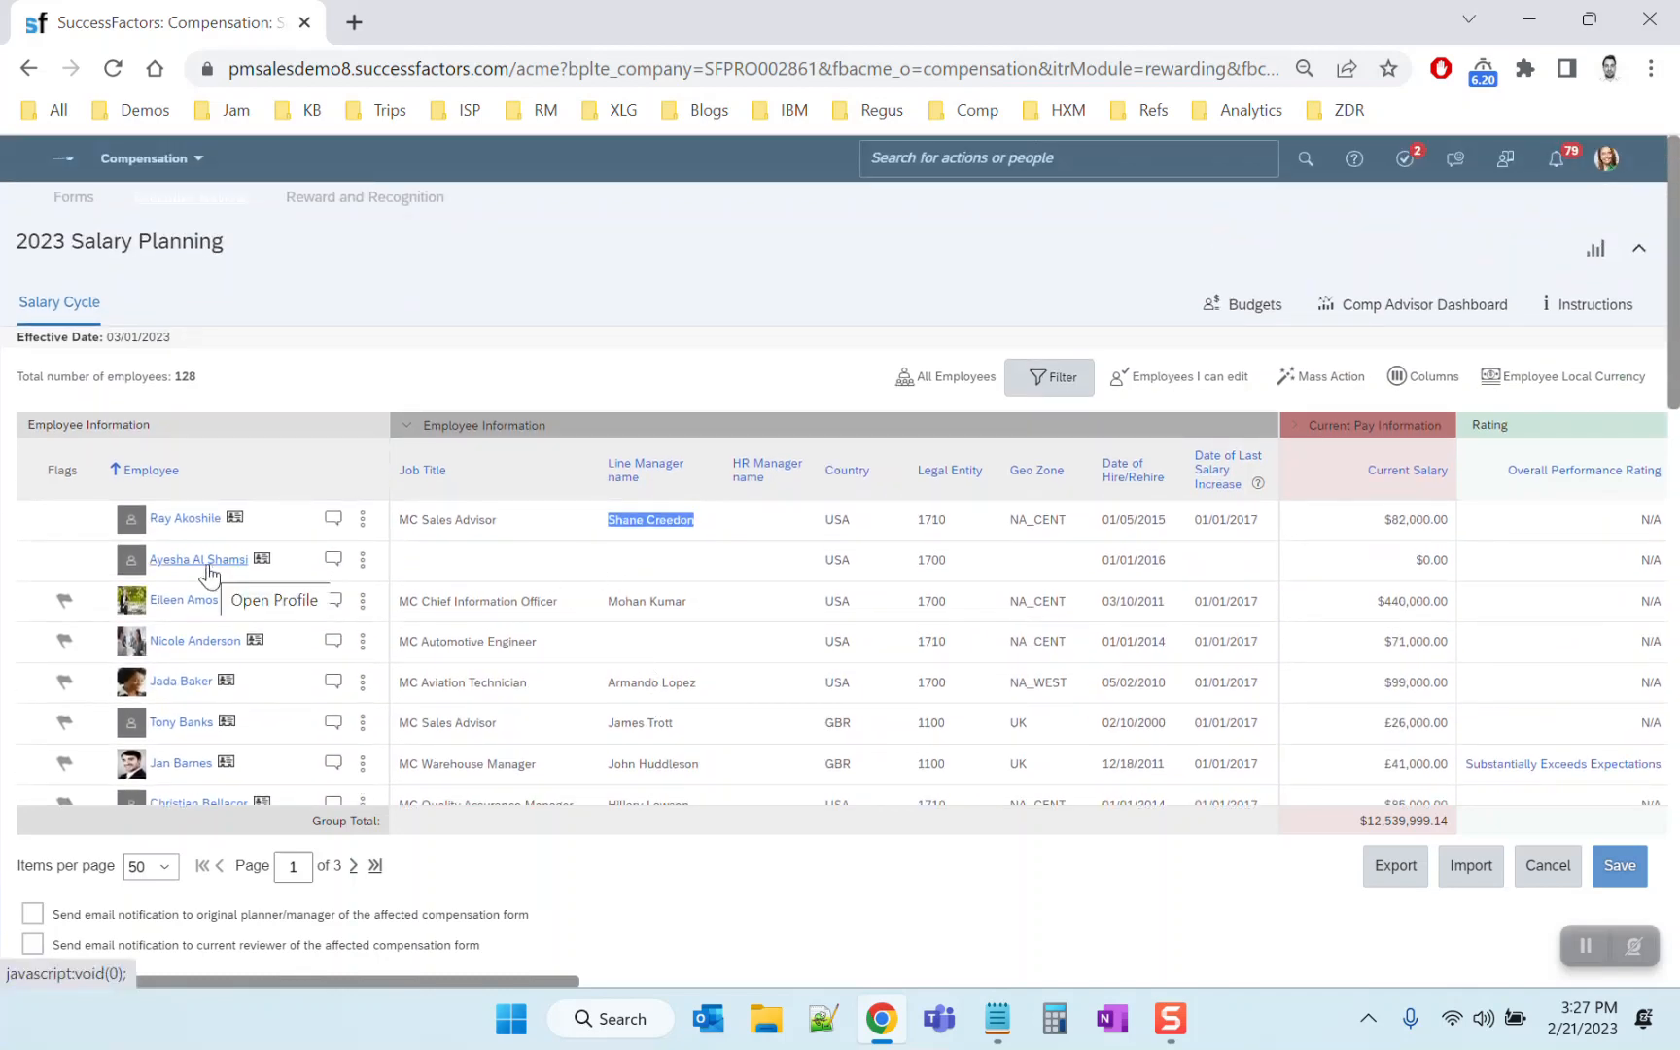
# Compare the Line Manager name entries of the first and fifth listed employees
pyautogui.click(362, 560)
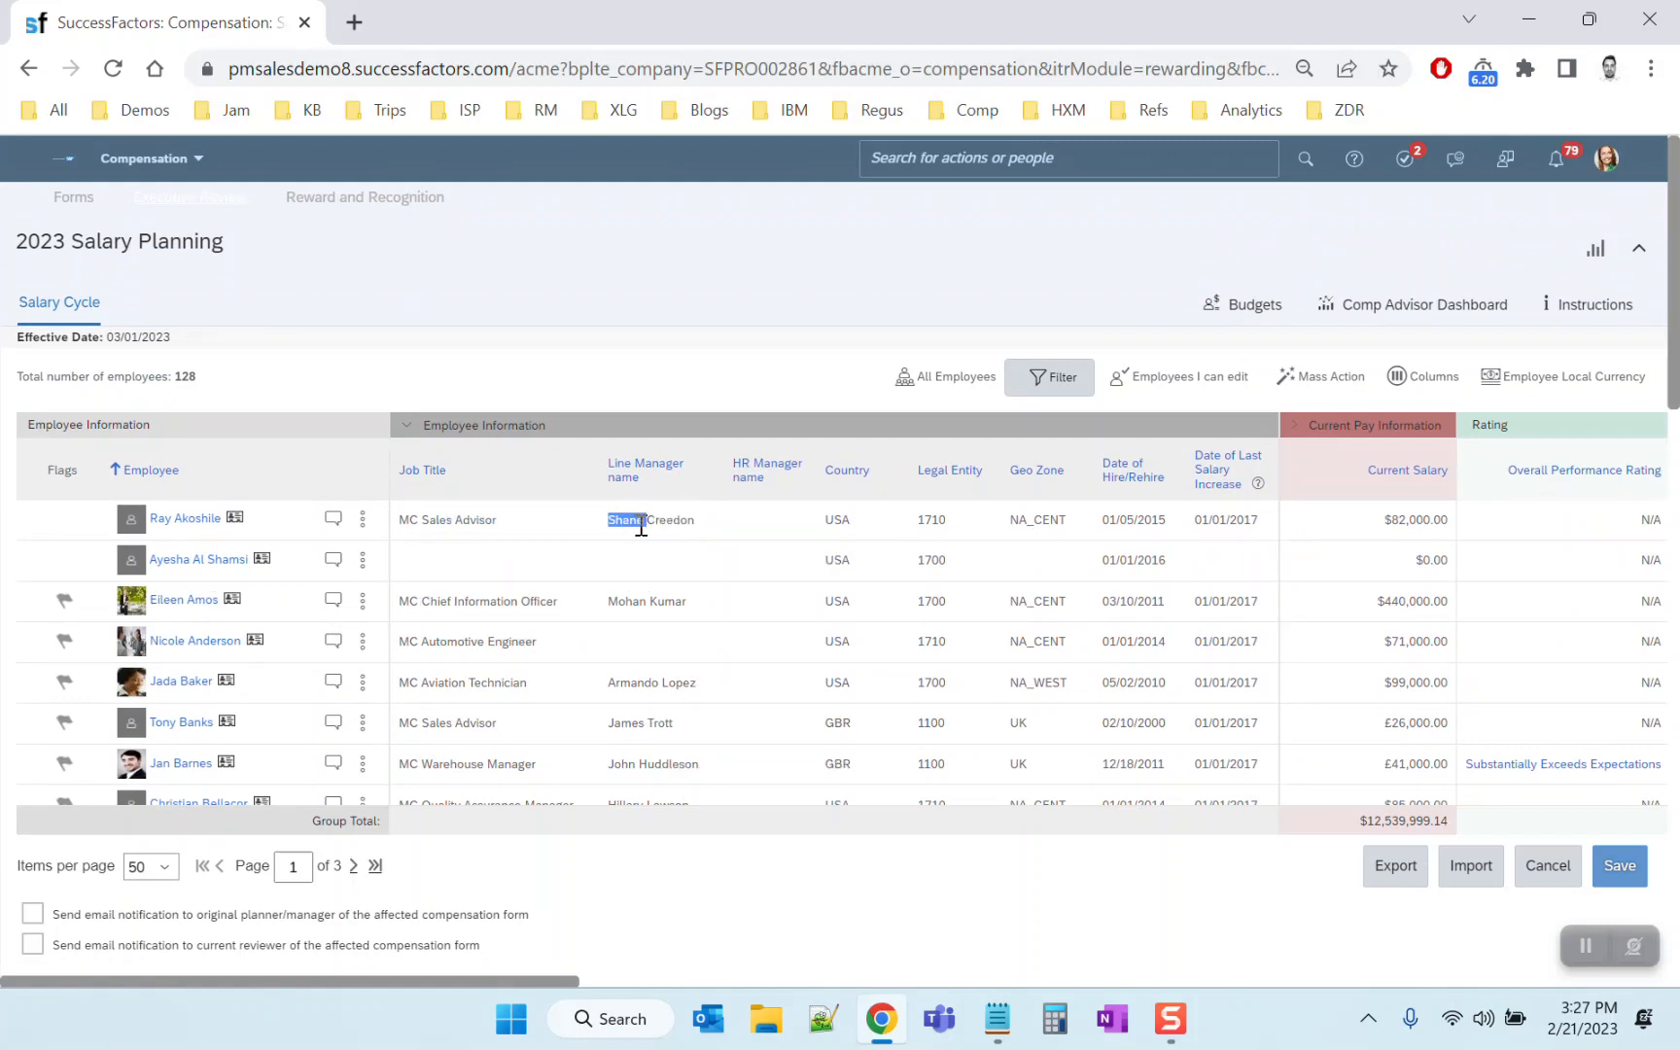
pyautogui.click(659, 681)
pyautogui.tripleClick(661, 683)
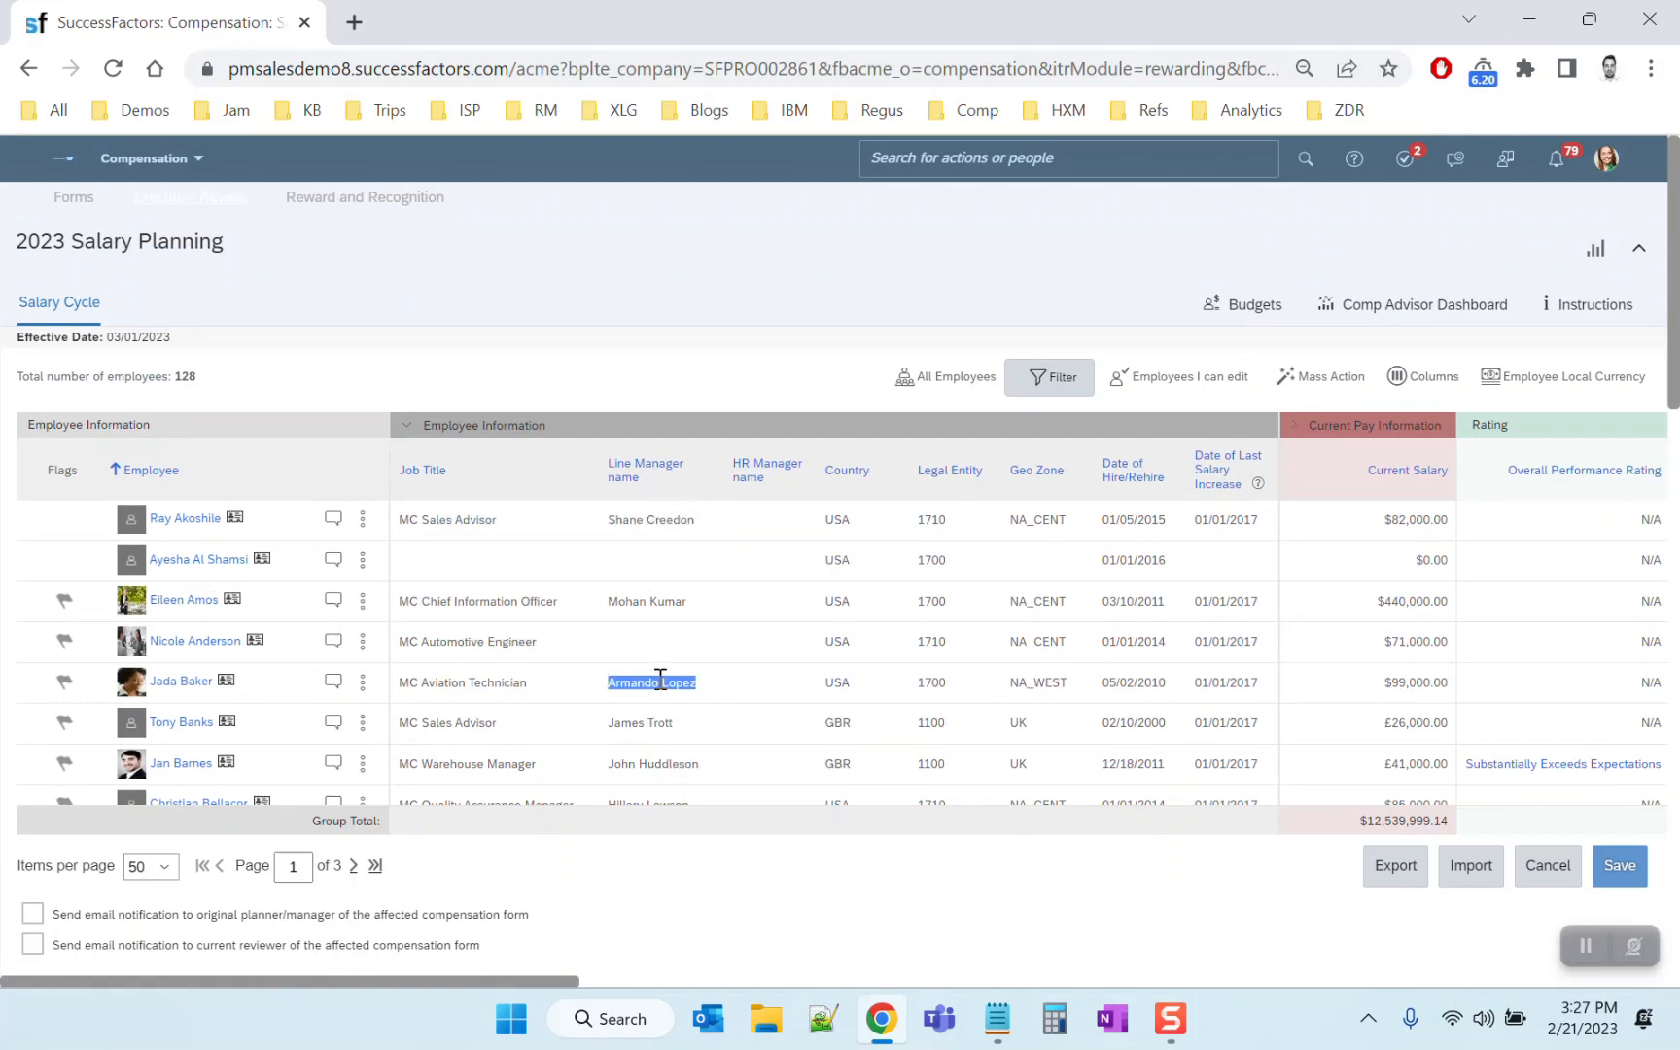
# Create a new worksheet filter called Managers and set its field to Line Manager name
pyautogui.click(1062, 387)
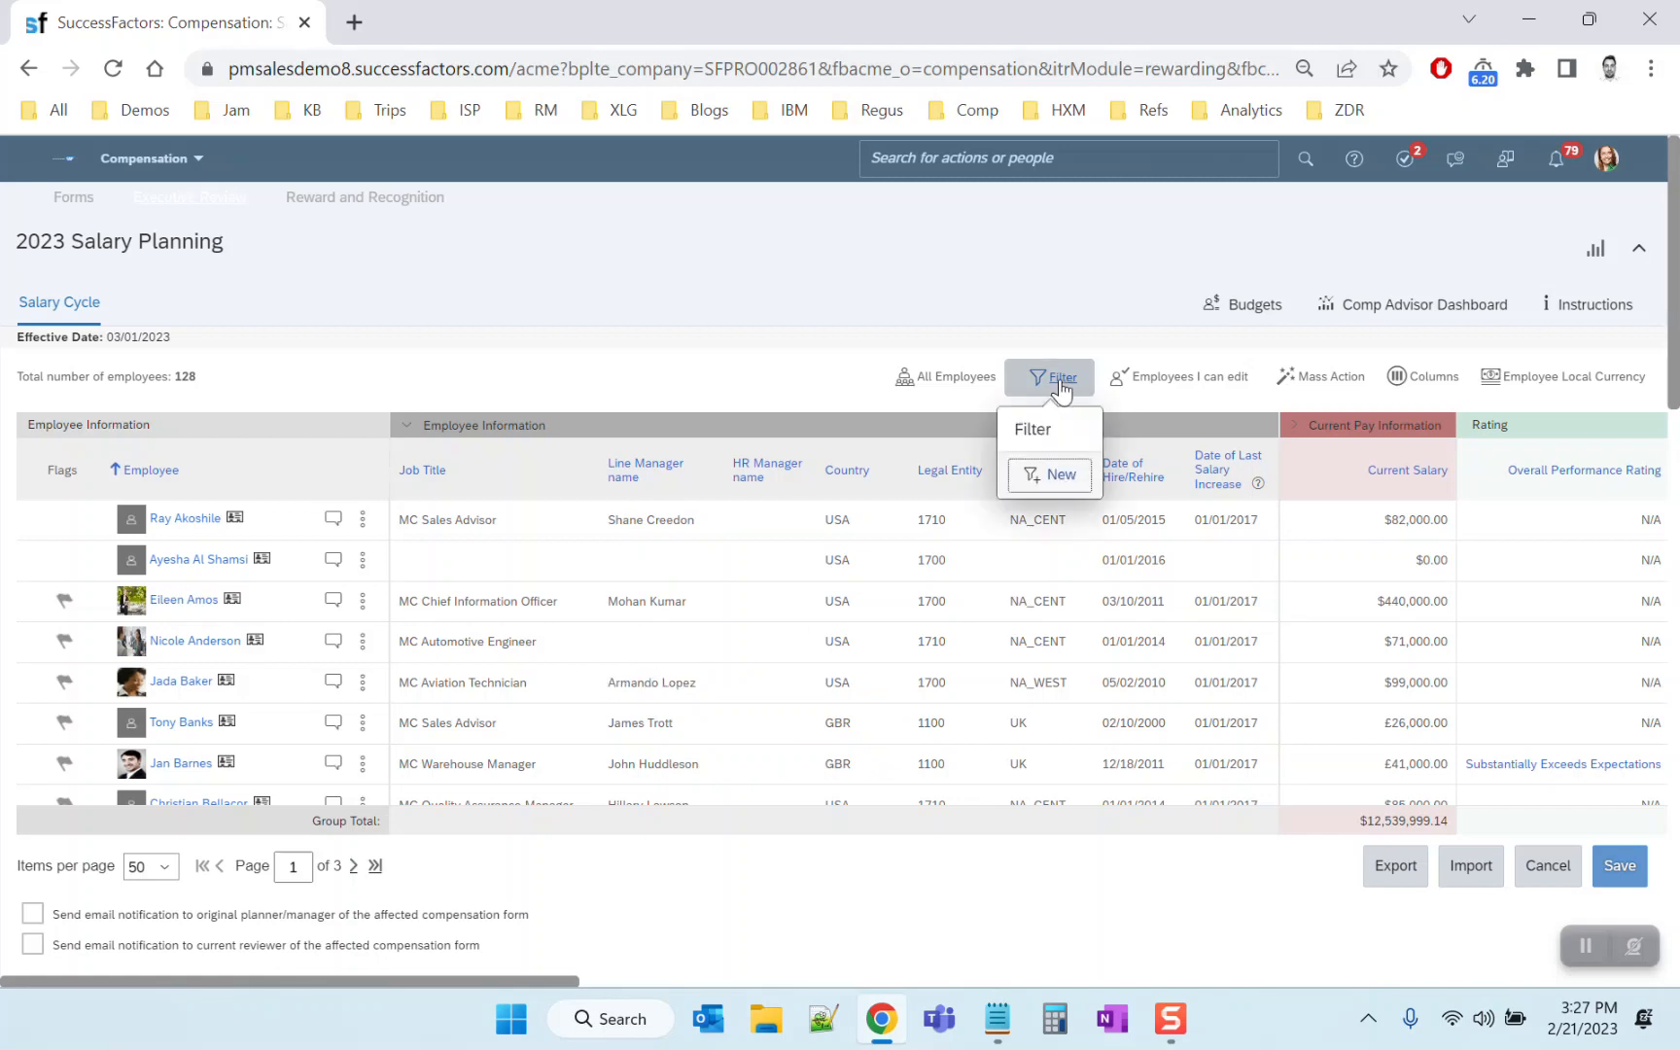
pyautogui.click(1060, 477)
pyautogui.write('Manager')
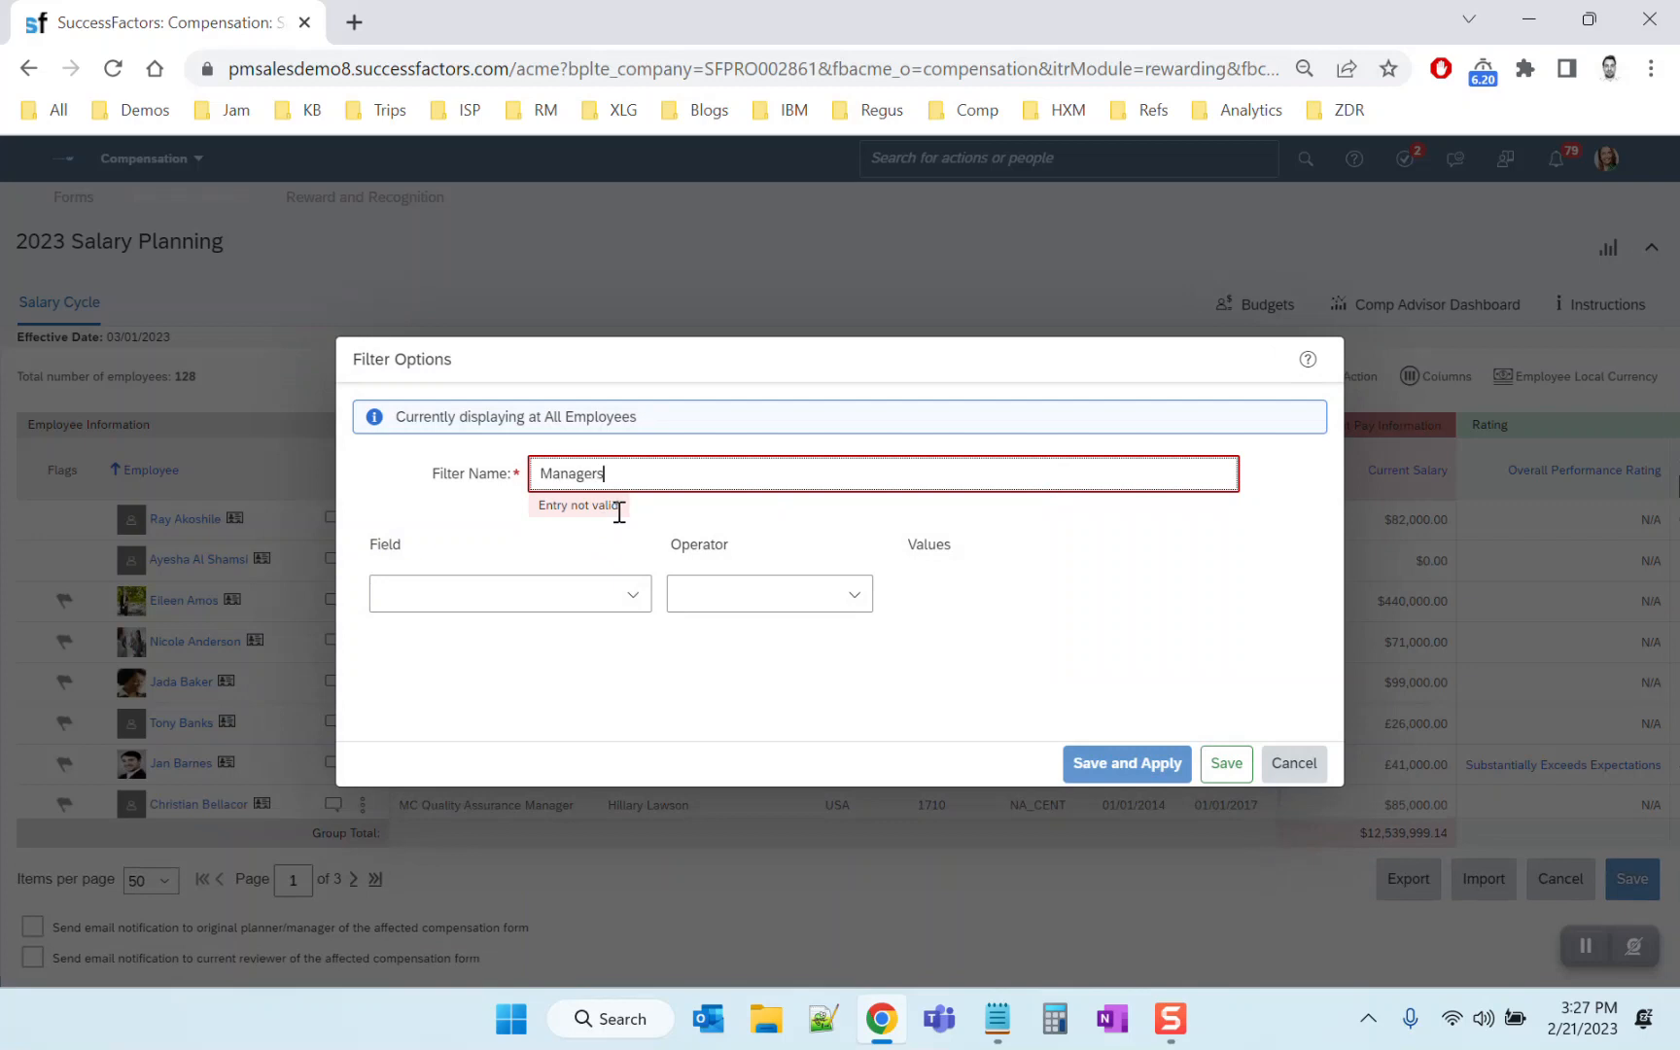
pyautogui.write('s')
pyautogui.click(632, 593)
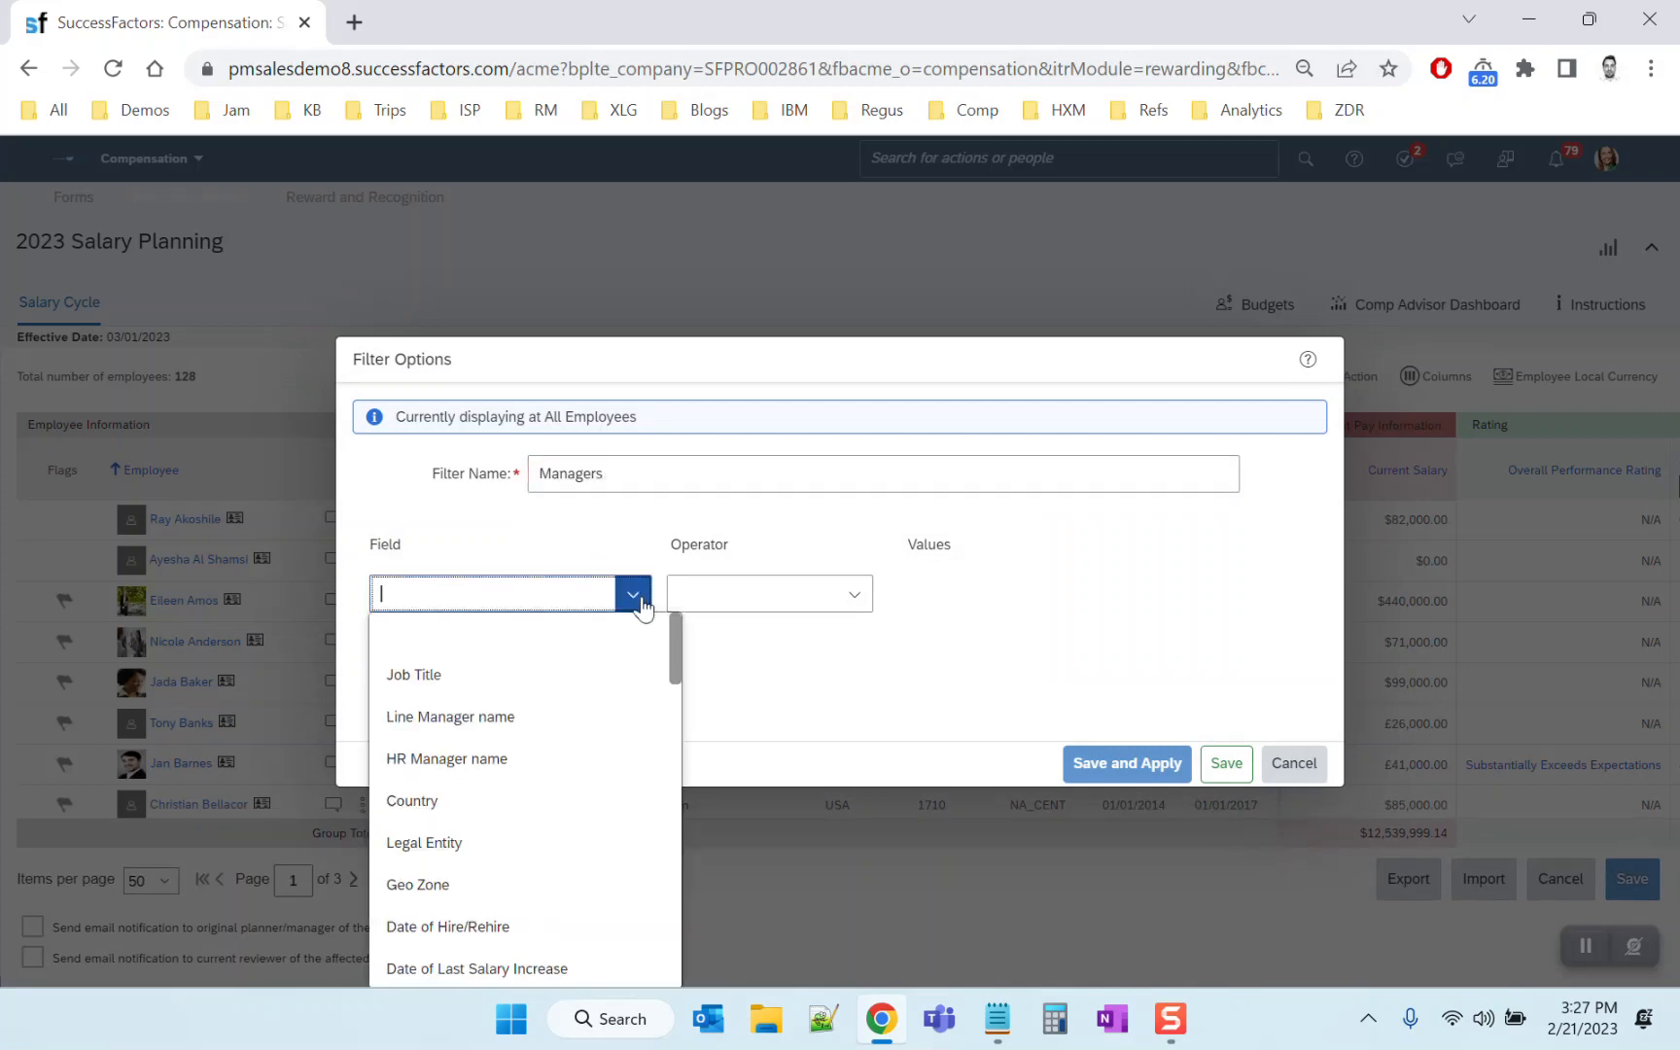
pyautogui.click(410, 720)
# Set the filter condition to Is Equal To with the first listed employee's line manager as the value
pyautogui.click(855, 595)
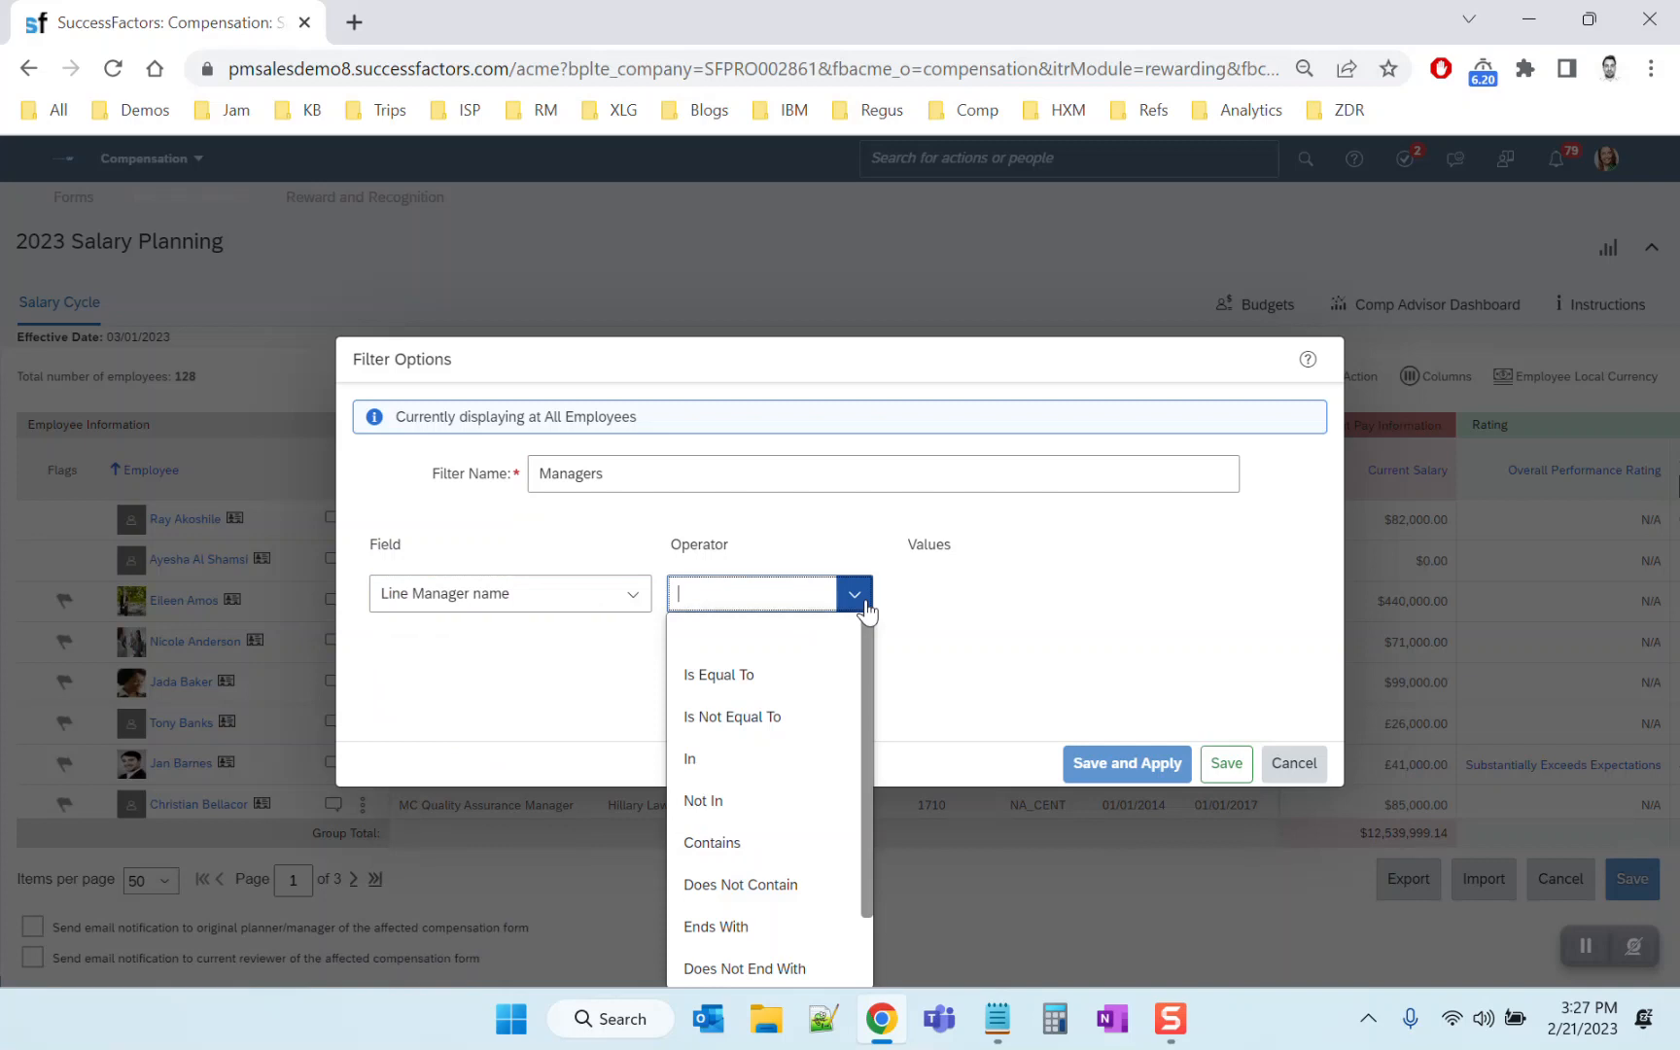
pyautogui.click(765, 685)
pyautogui.click(1217, 594)
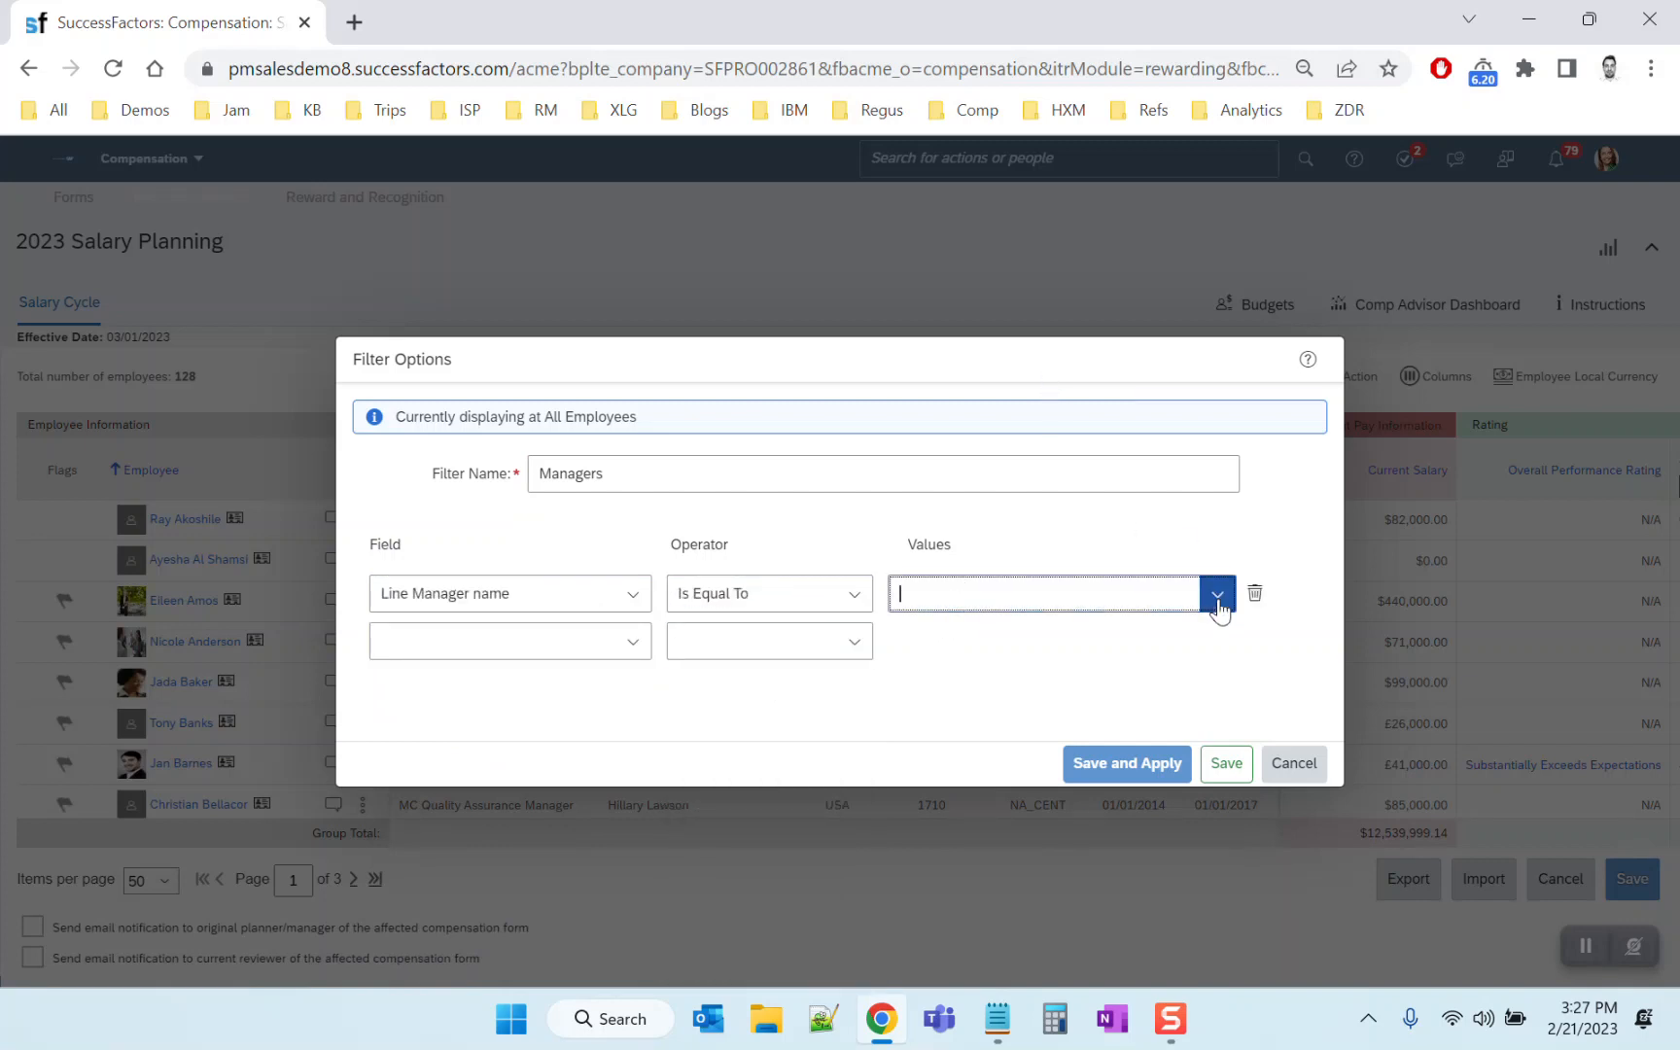
pyautogui.moveTo(1230, 654); pyautogui.dragTo(1235, 973)
pyautogui.click(1002, 799)
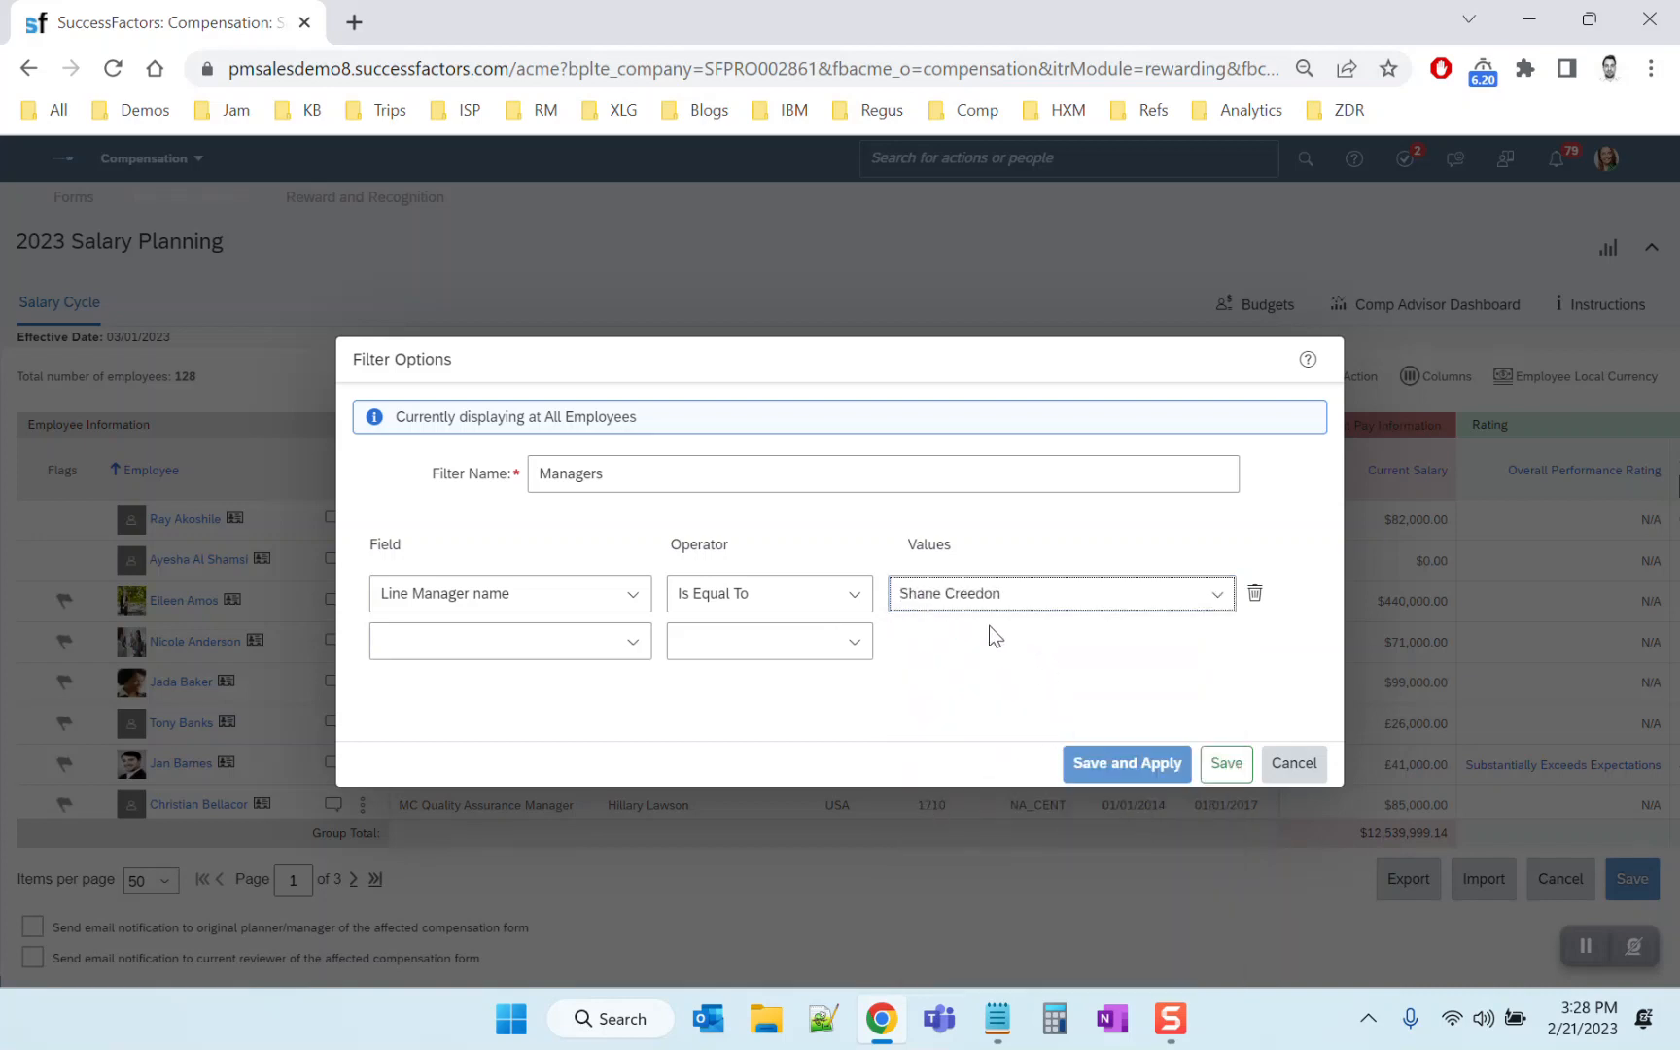
# Change the condition to In, select the line managers of the first and fifth listed employees, and save and apply the filter
pyautogui.click(856, 601)
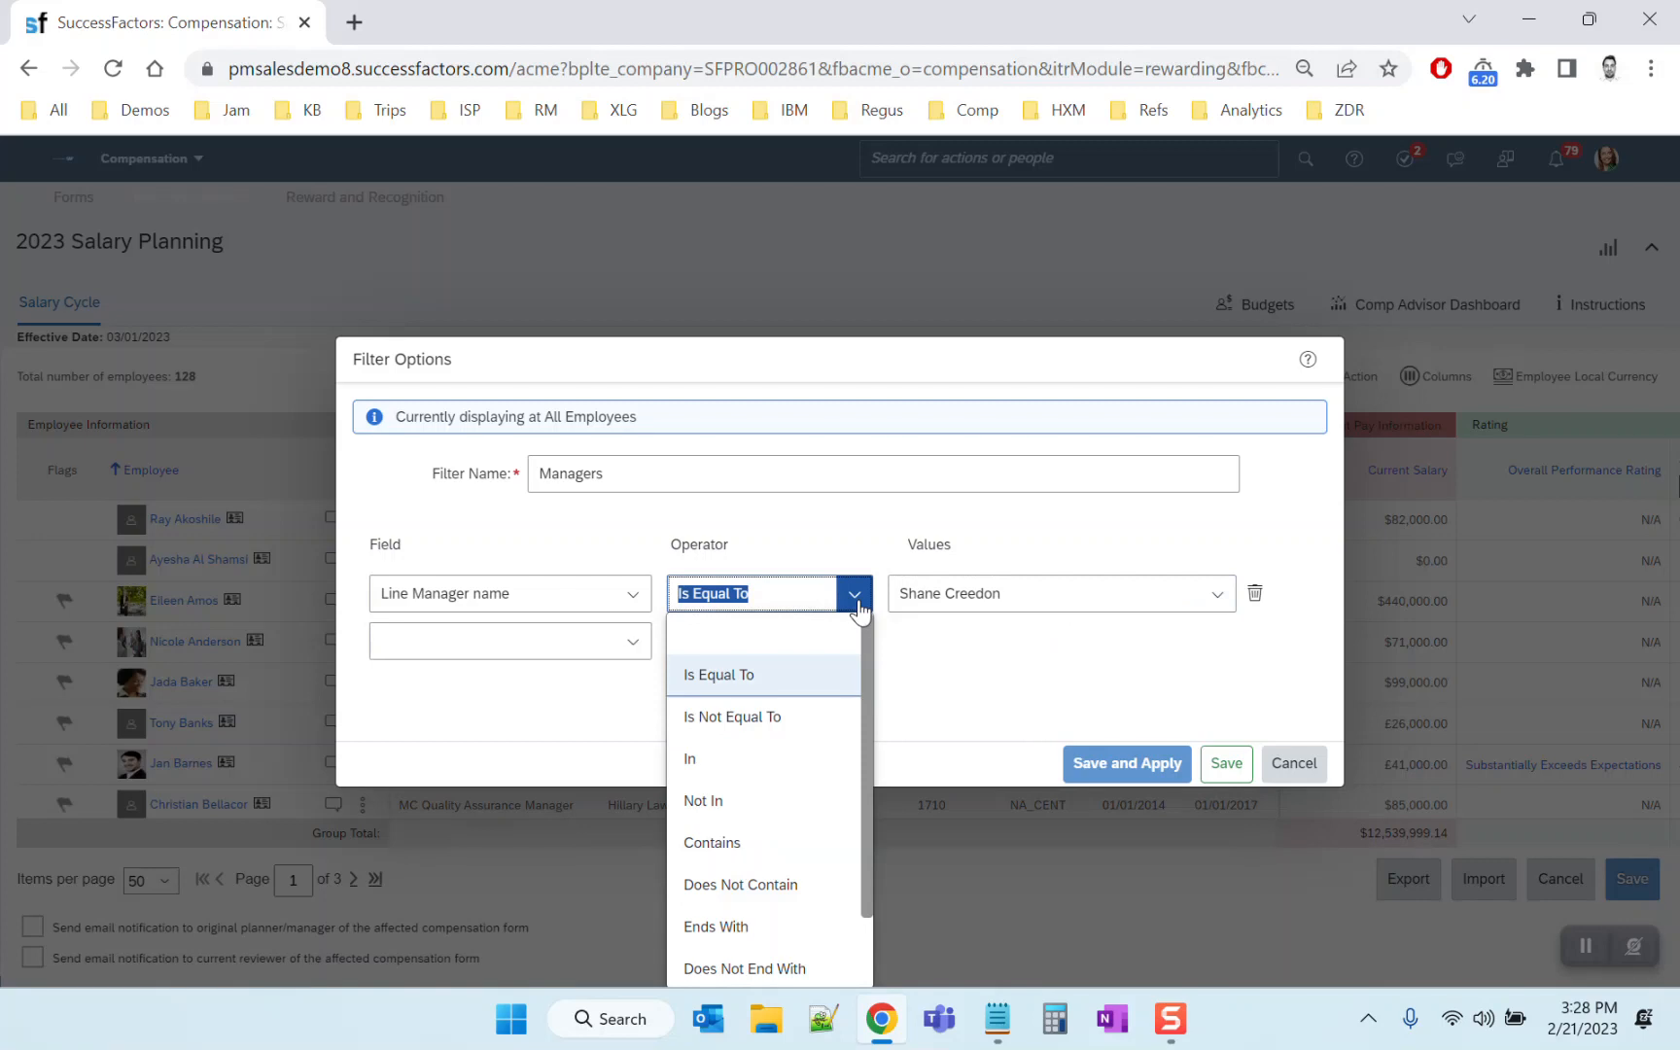
pyautogui.click(713, 775)
pyautogui.click(1217, 593)
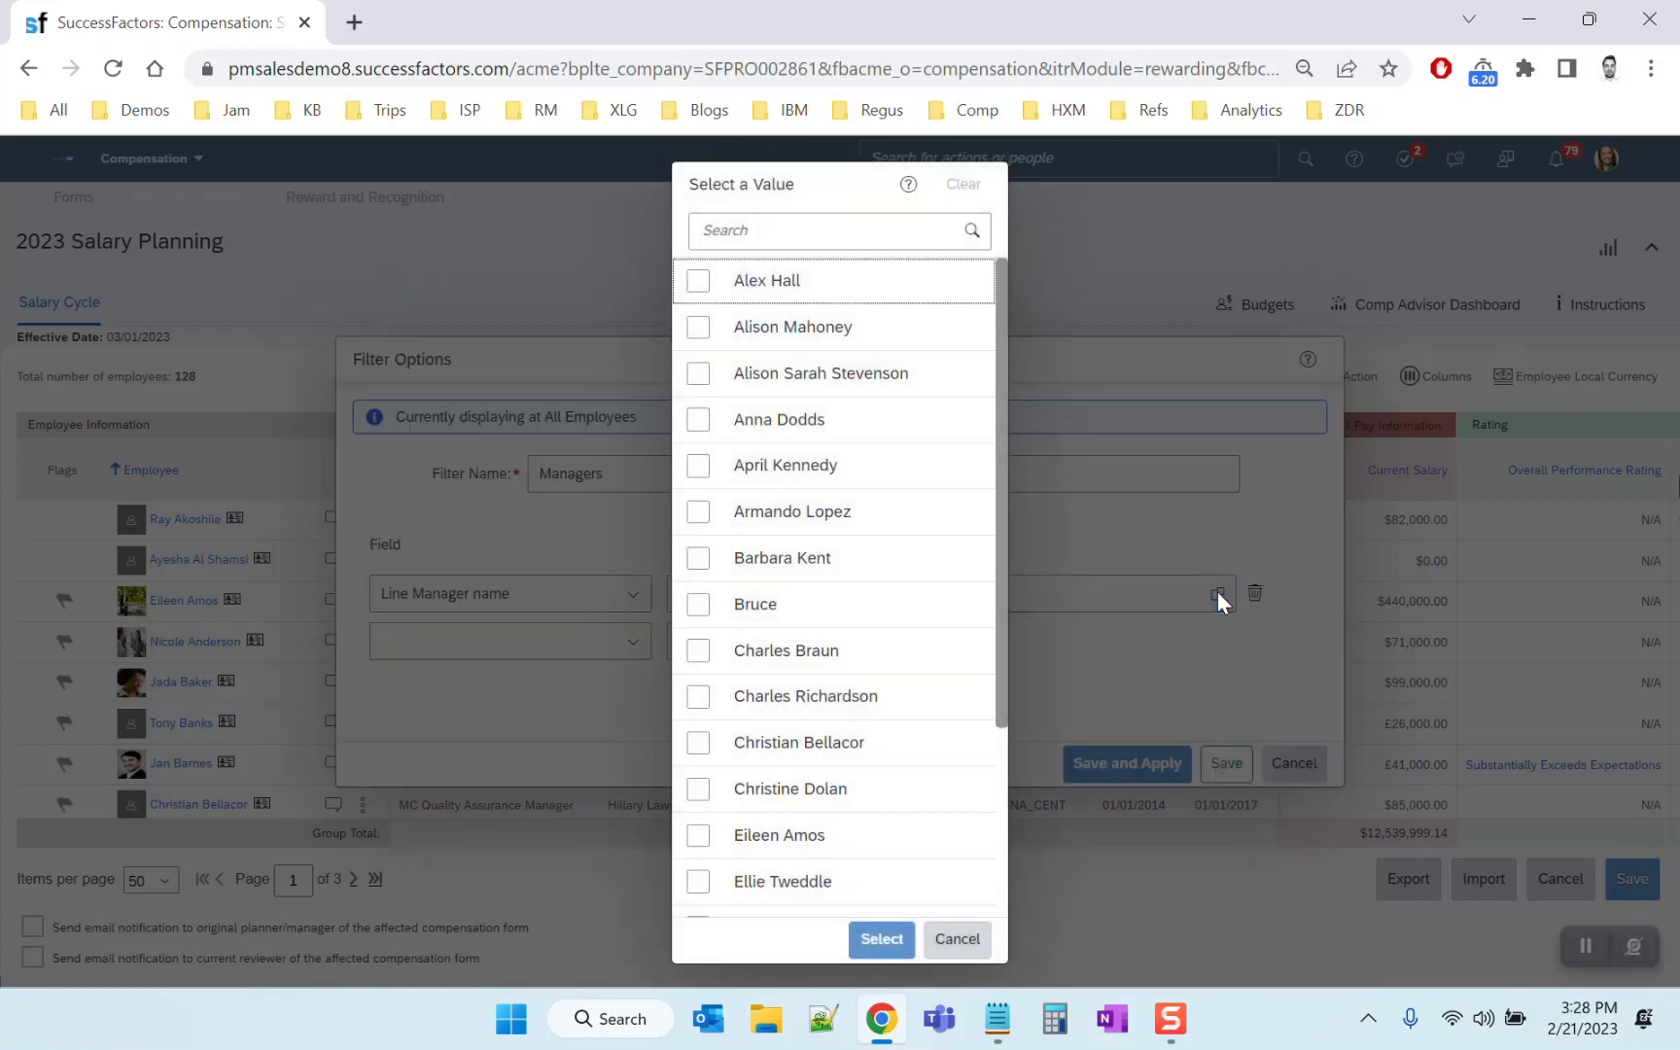
pyautogui.scroll(-10, 912, 734)
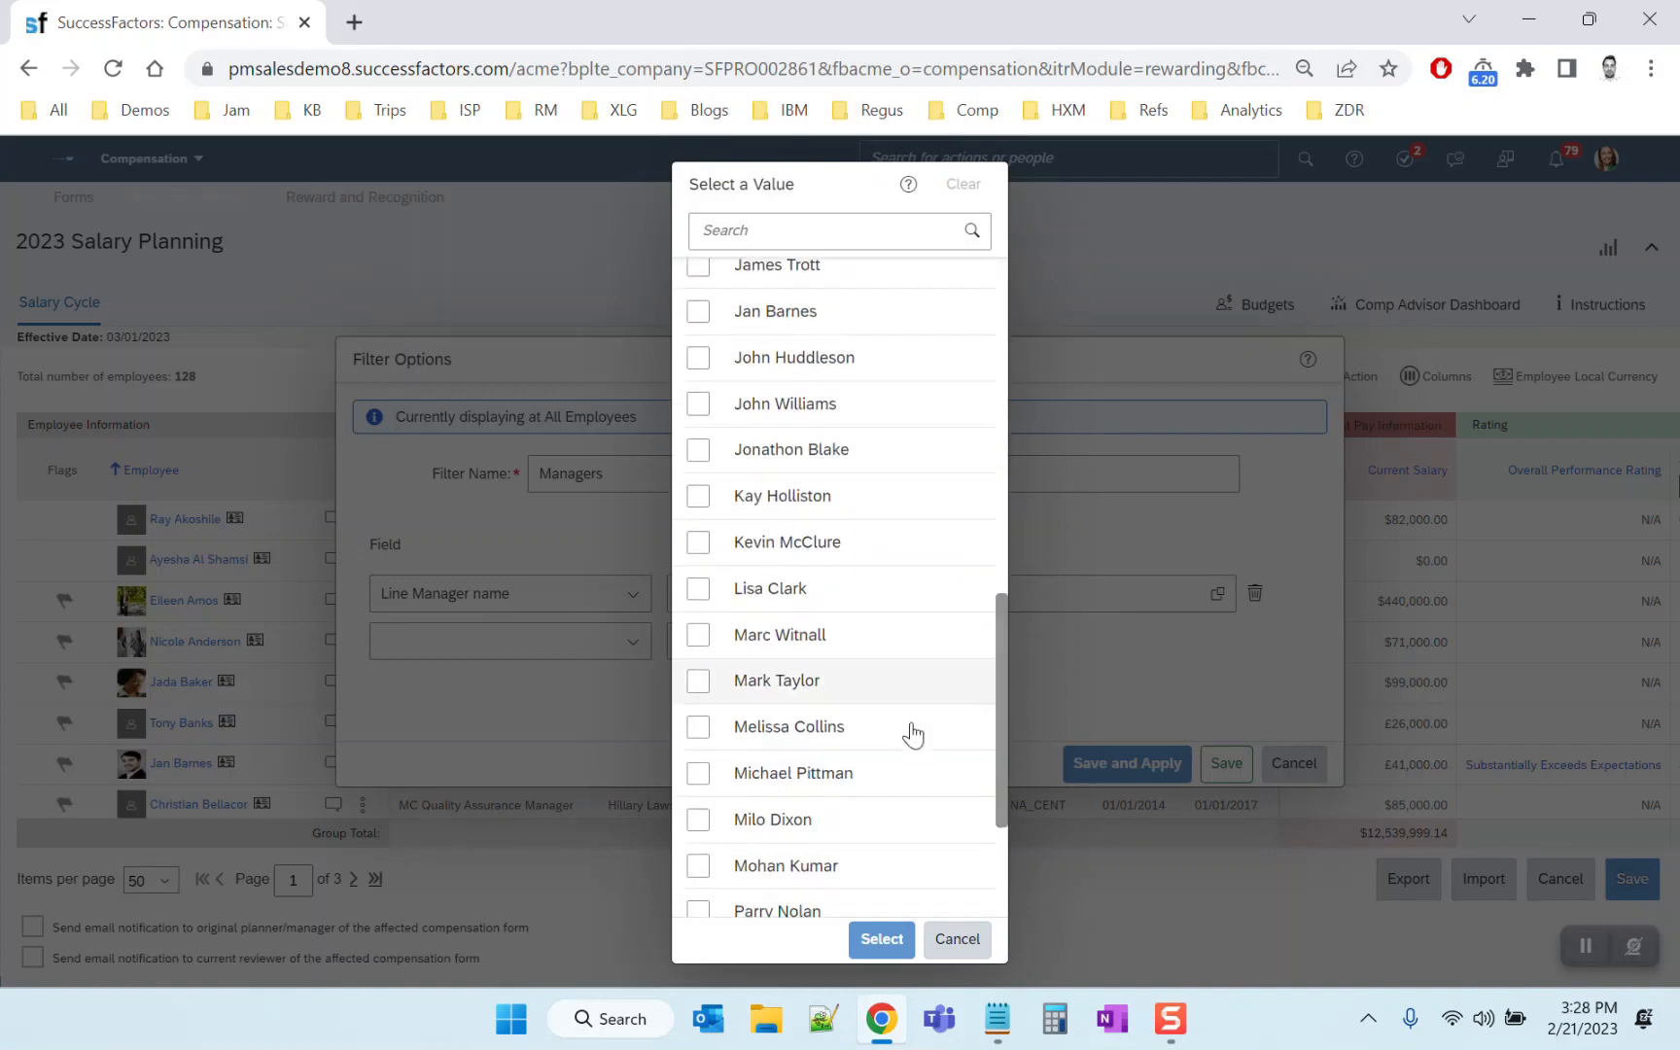
pyautogui.scroll(-3, 749, 799)
pyautogui.scroll(-3, 702, 817)
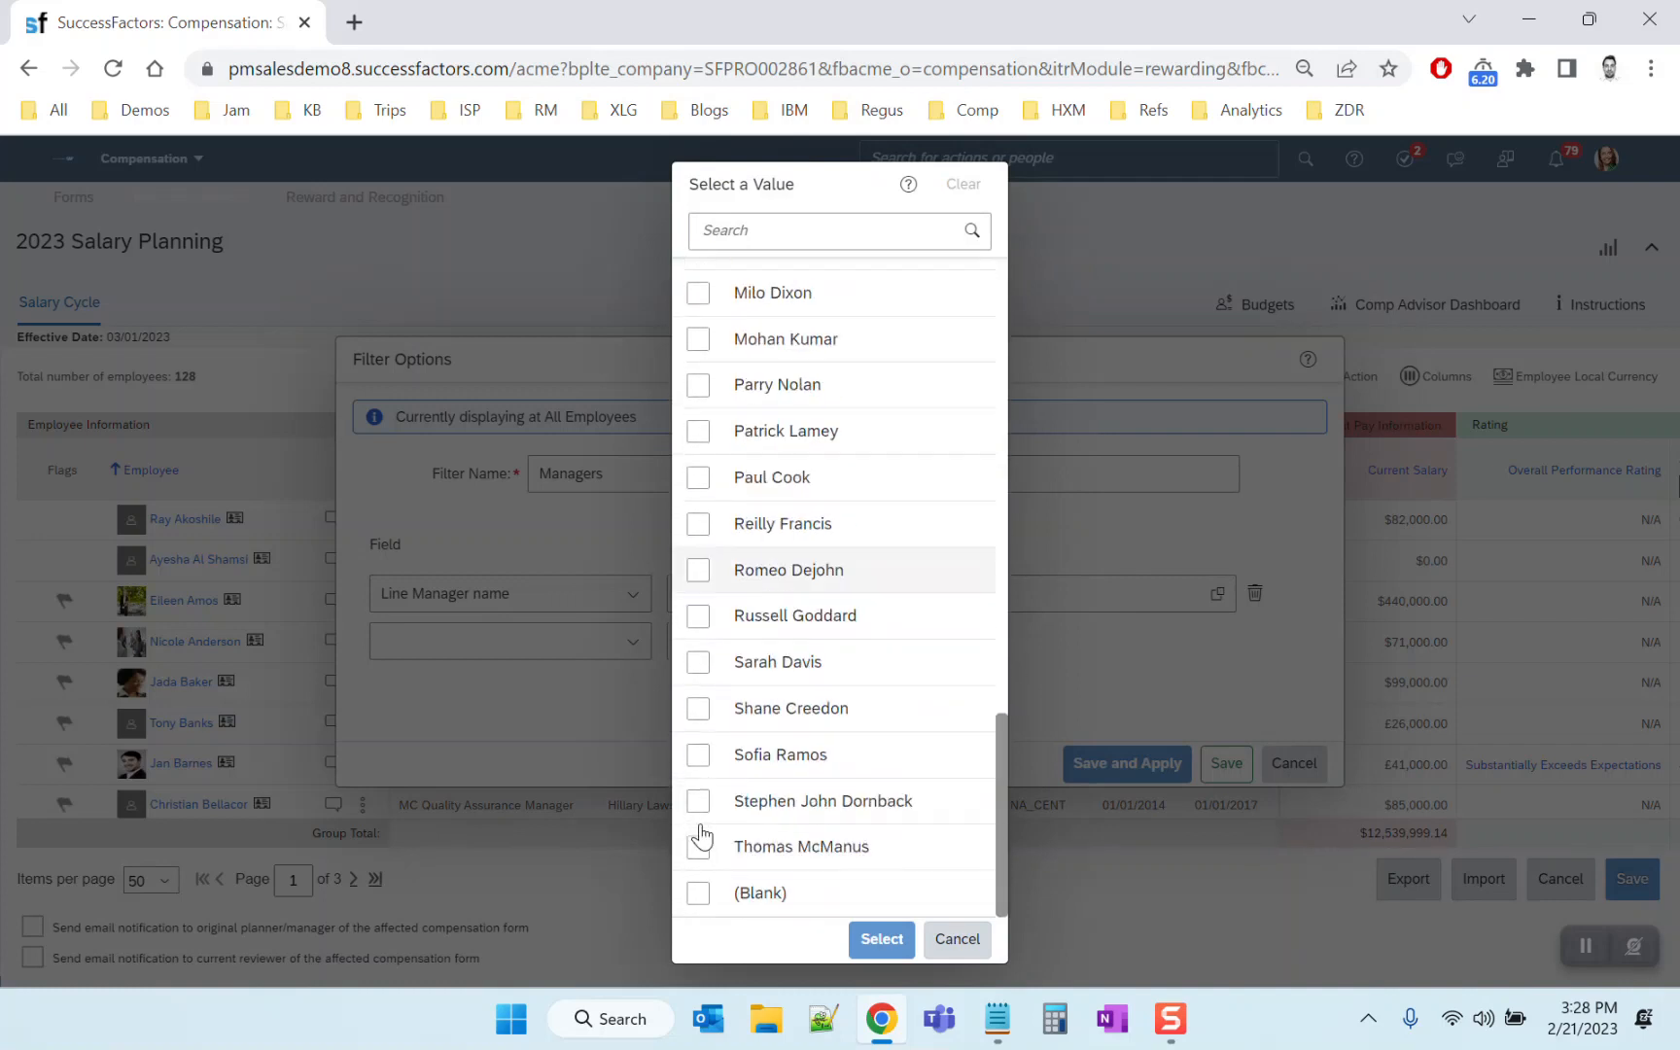
pyautogui.click(699, 708)
pyautogui.moveTo(1001, 774); pyautogui.dragTo(999, 306)
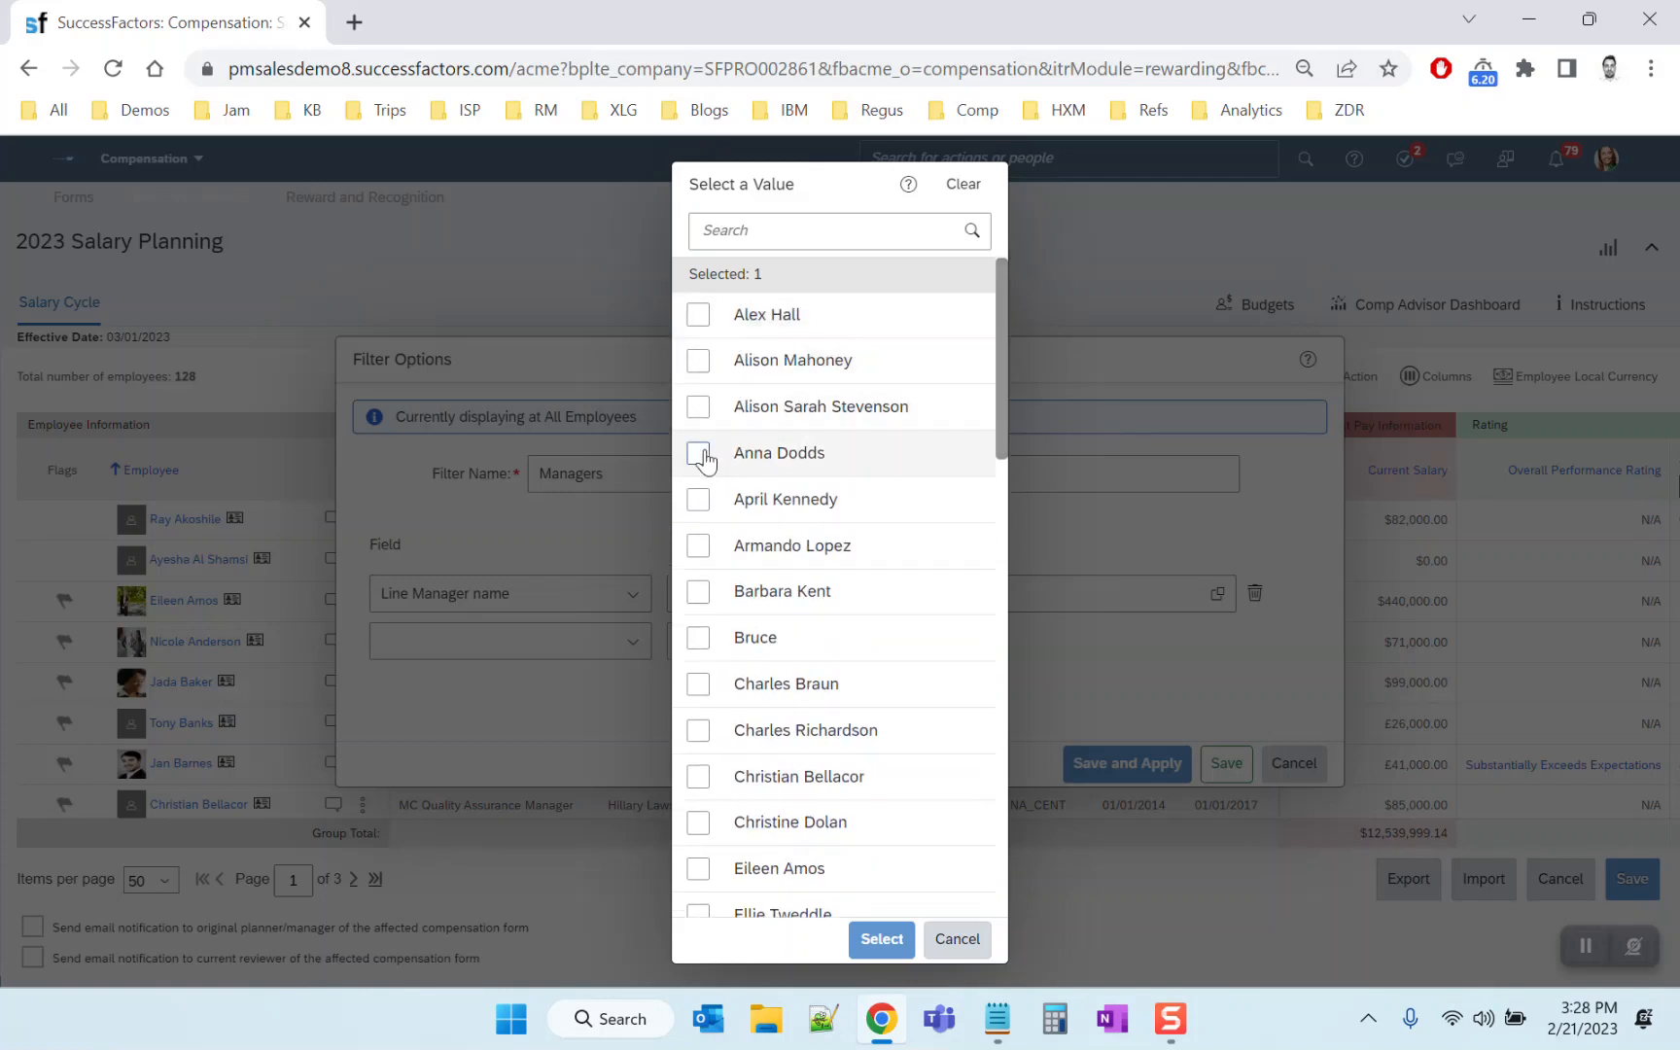
pyautogui.click(698, 546)
pyautogui.click(882, 938)
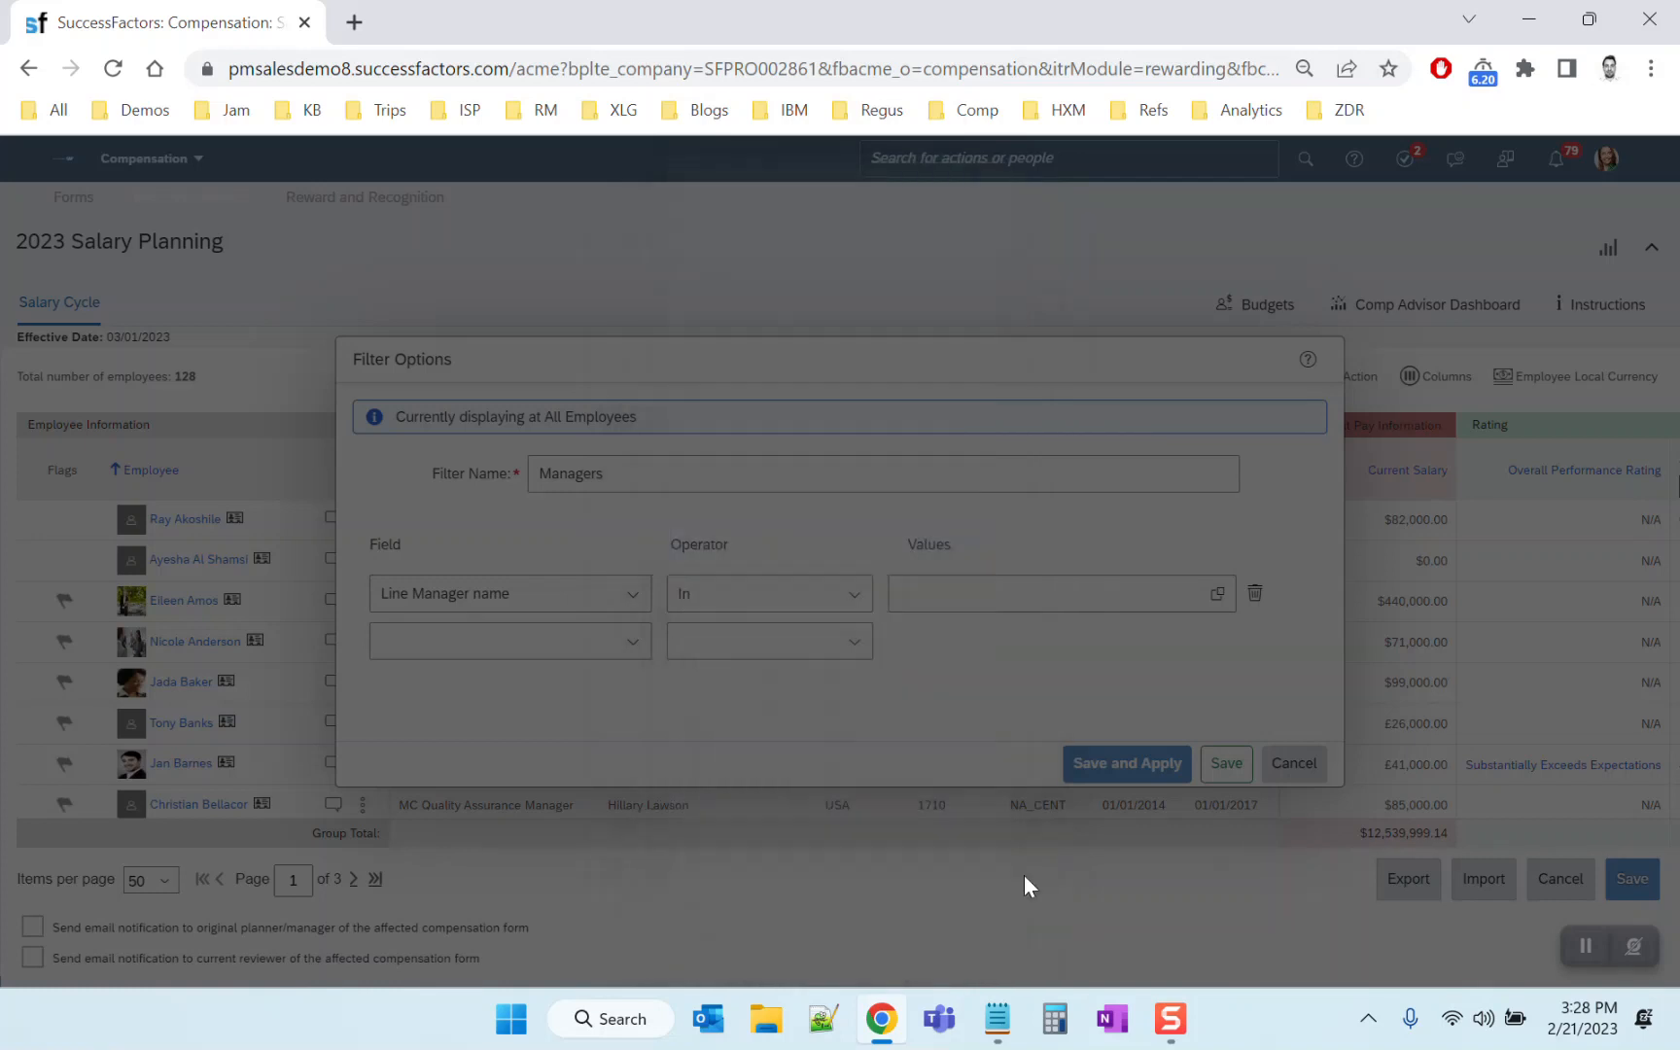
pyautogui.click(1147, 766)
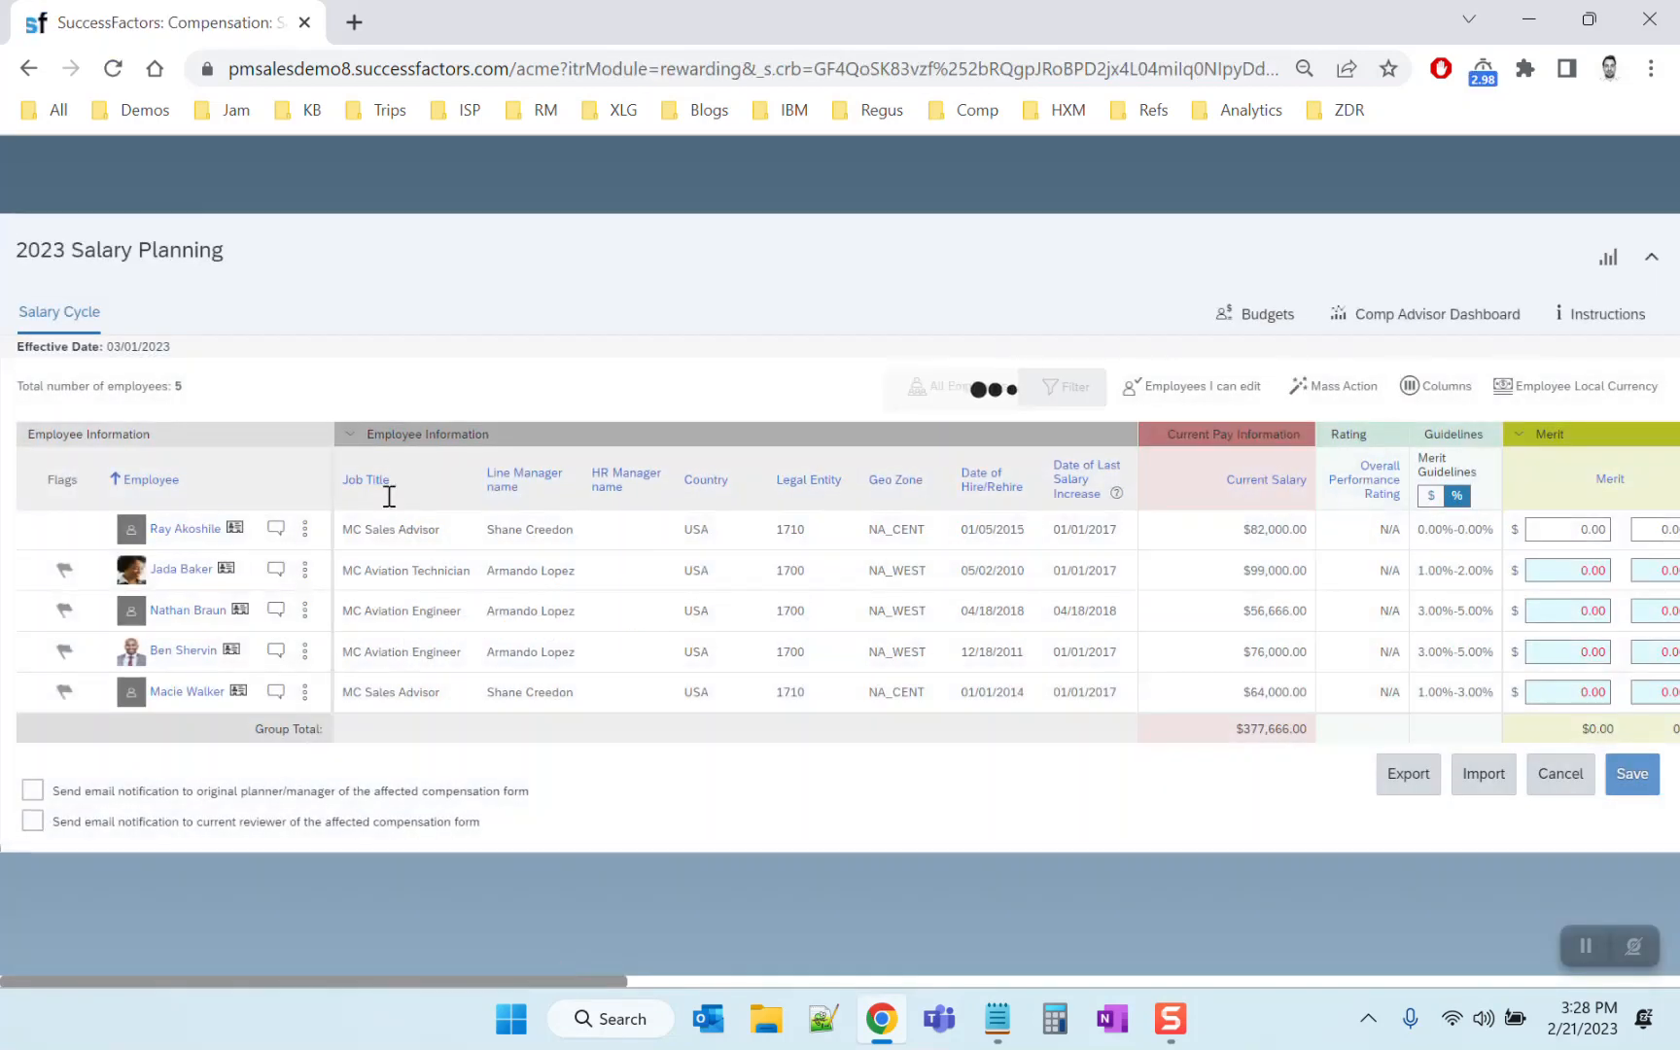
# Review the filtered worksheet's total number of employees and each listed employee's Line Manager name
pyautogui.tripleClick(191, 370)
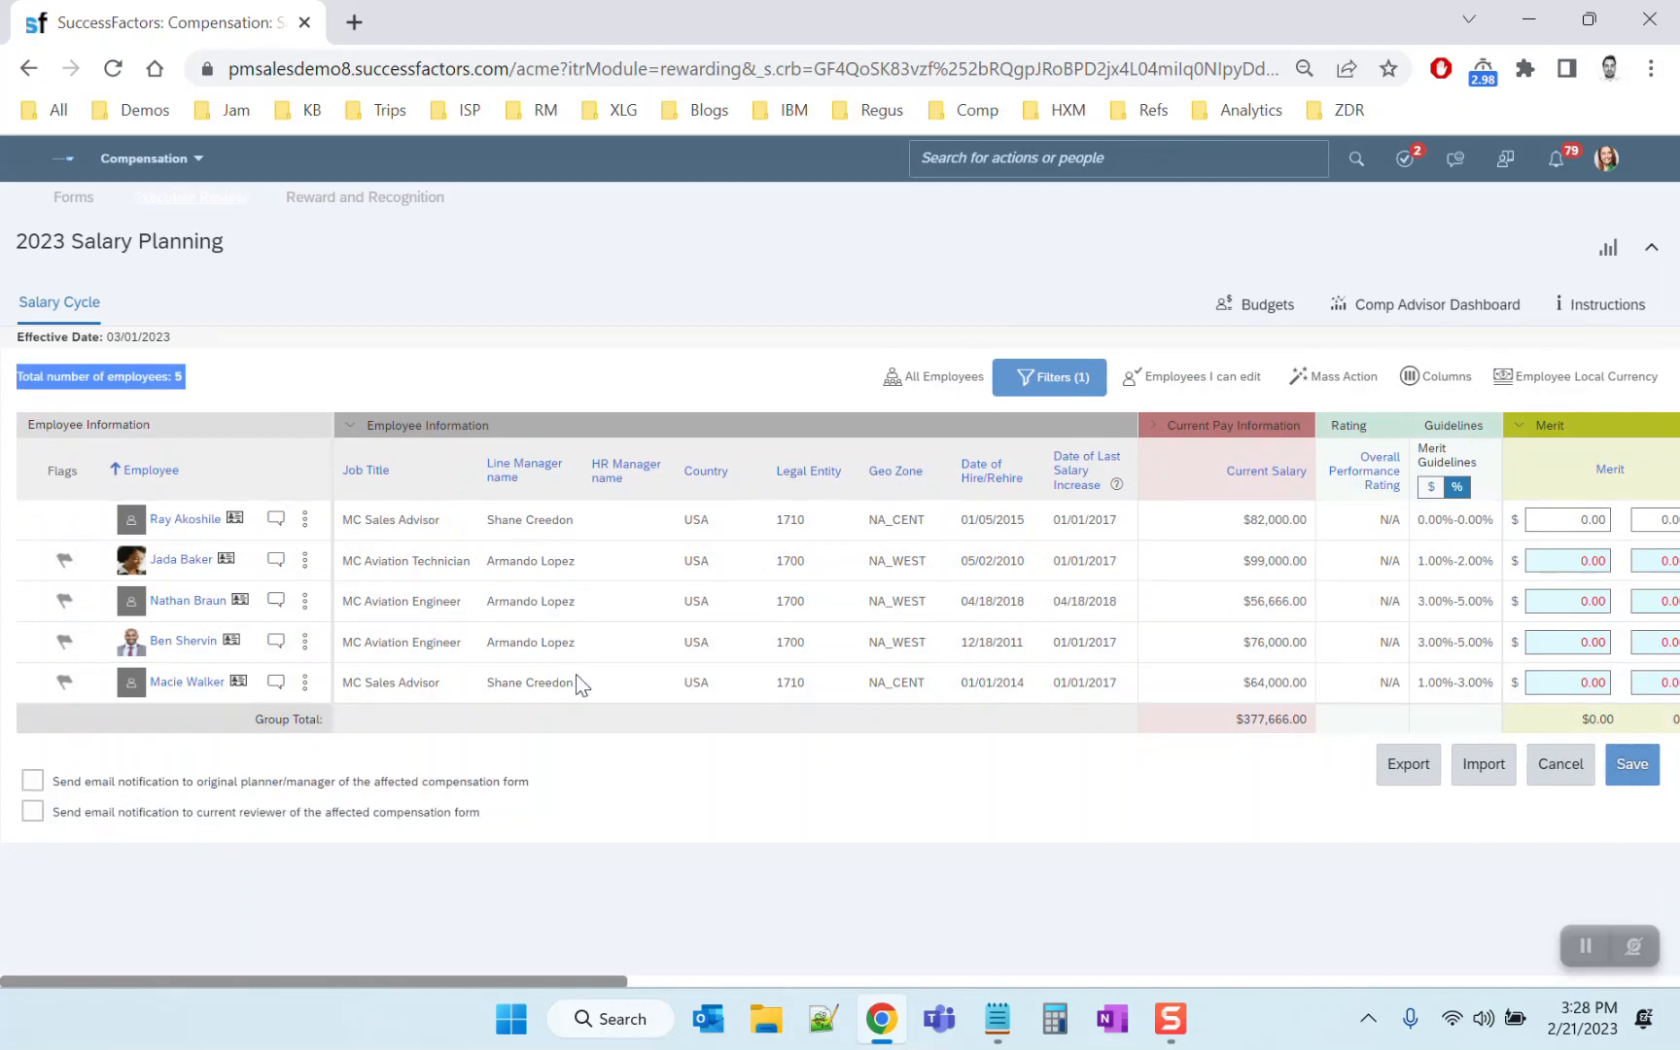
pyautogui.tripleClick(541, 683)
pyautogui.tripleClick(526, 520)
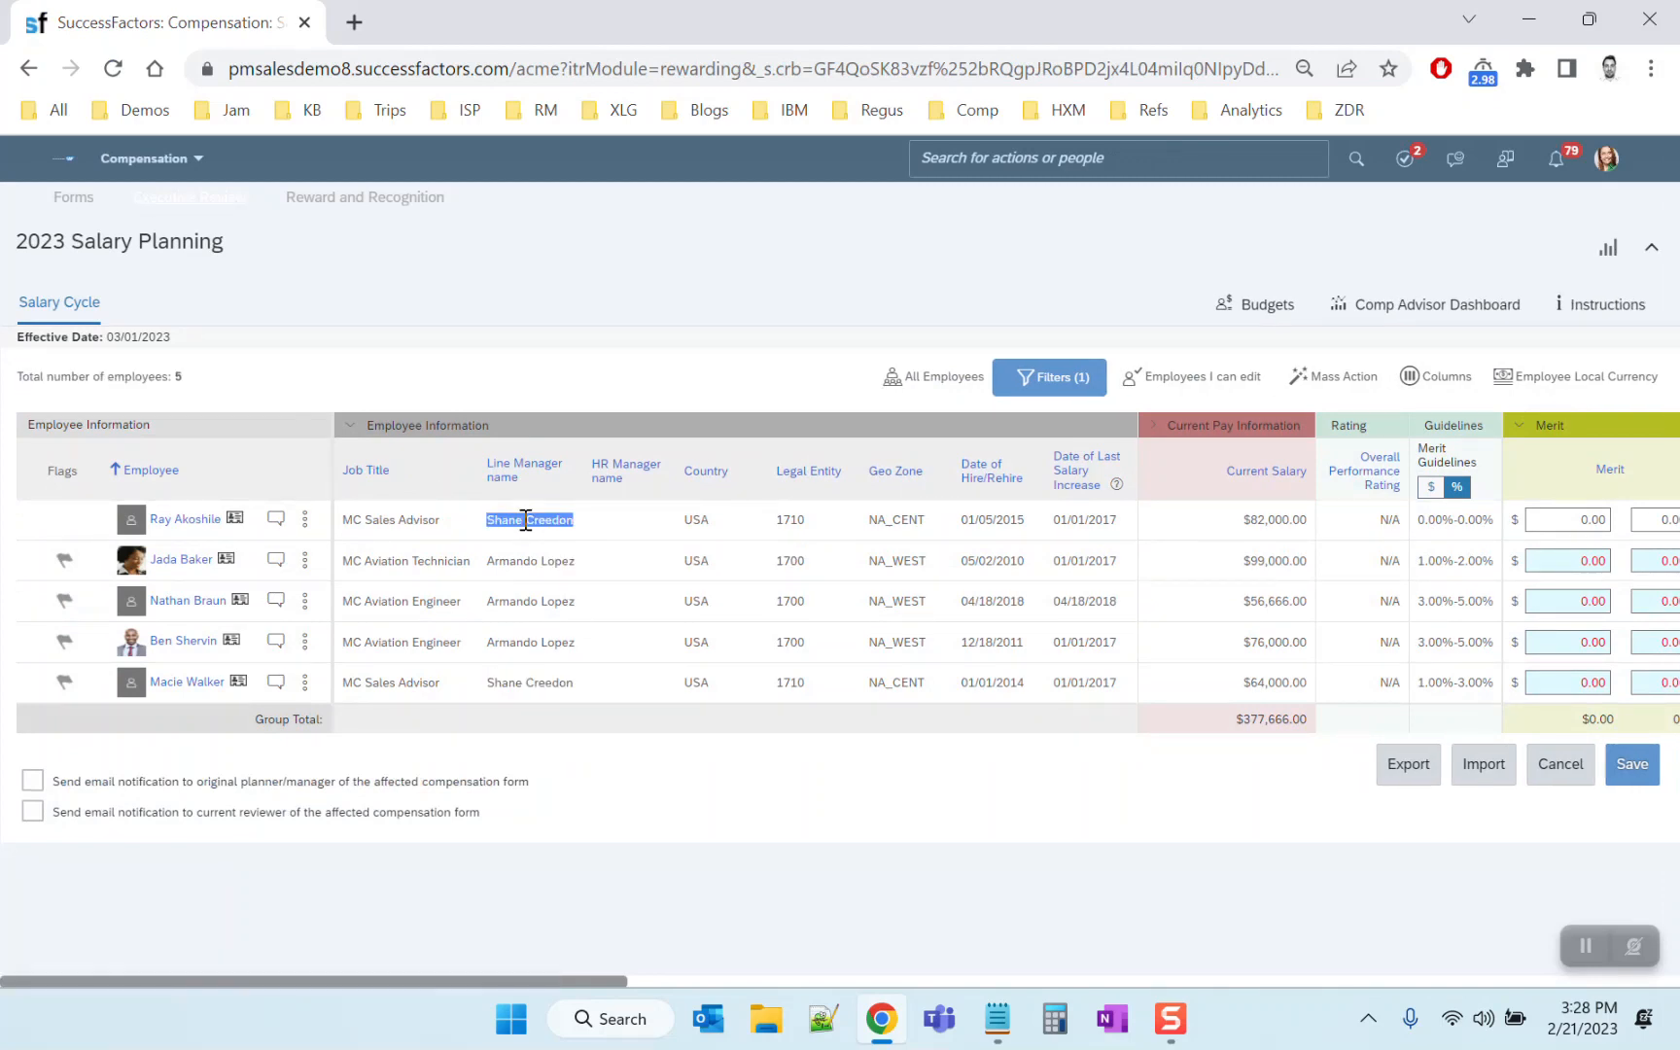
pyautogui.click(185, 519)
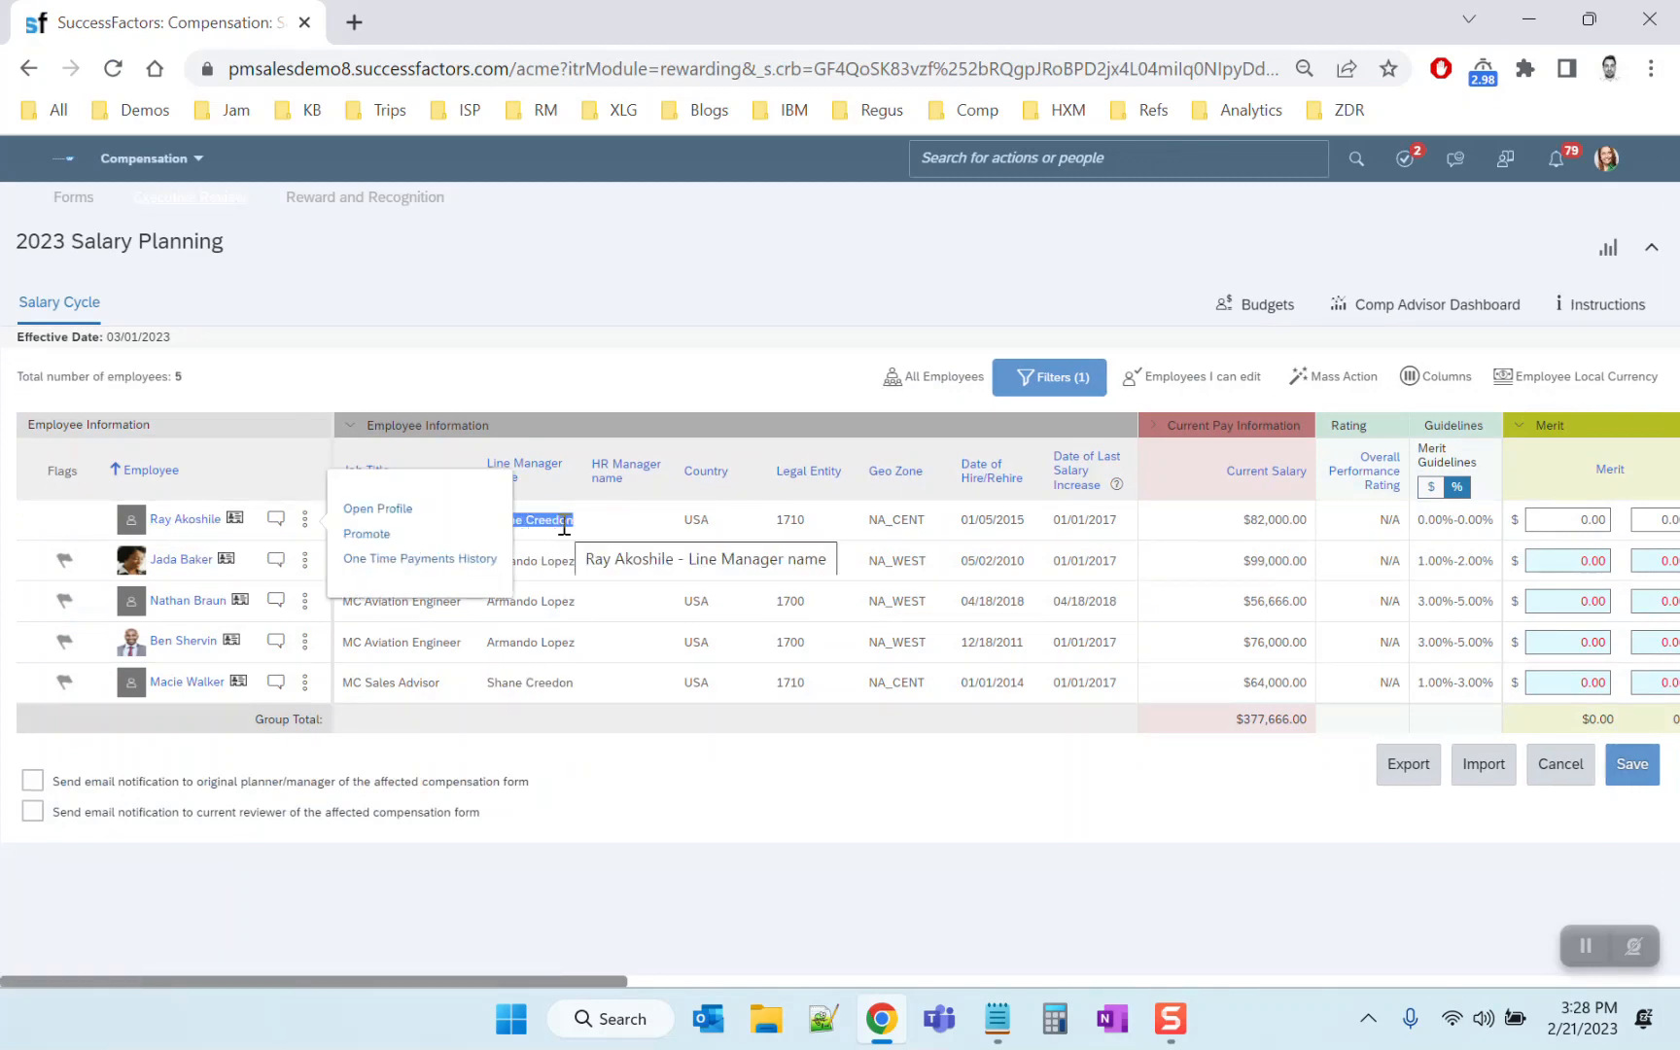
pyautogui.click(559, 520)
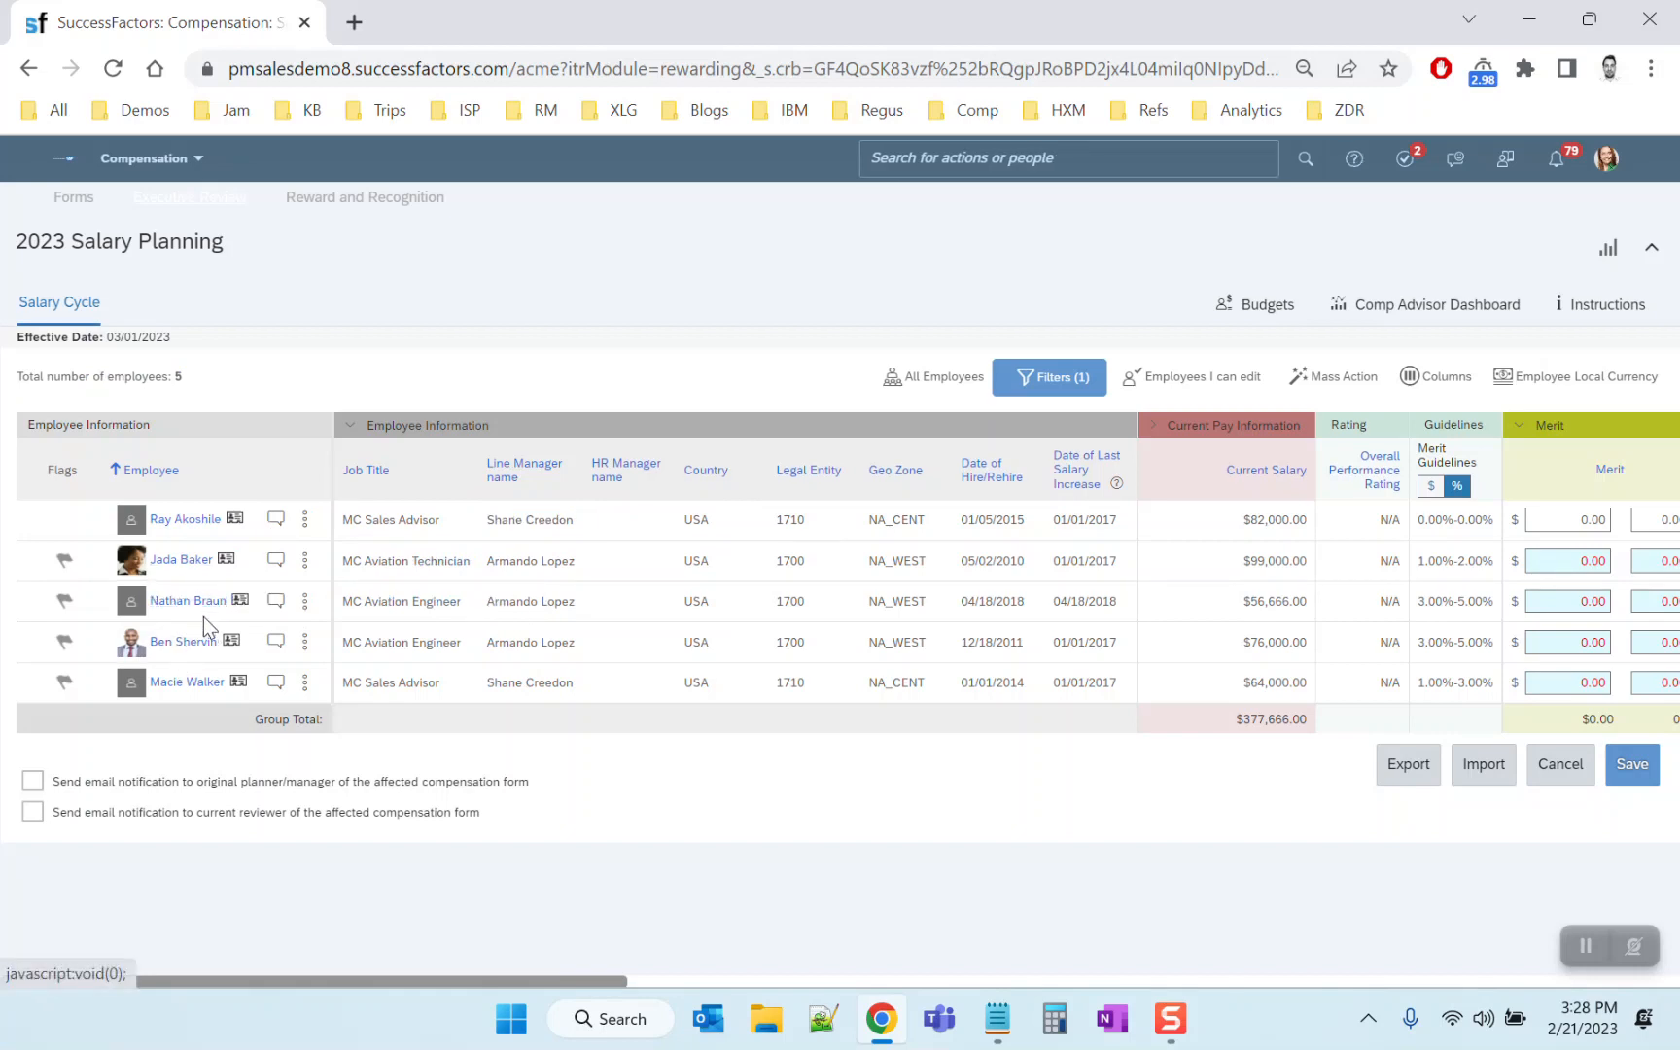
pyautogui.tripleClick(547, 561)
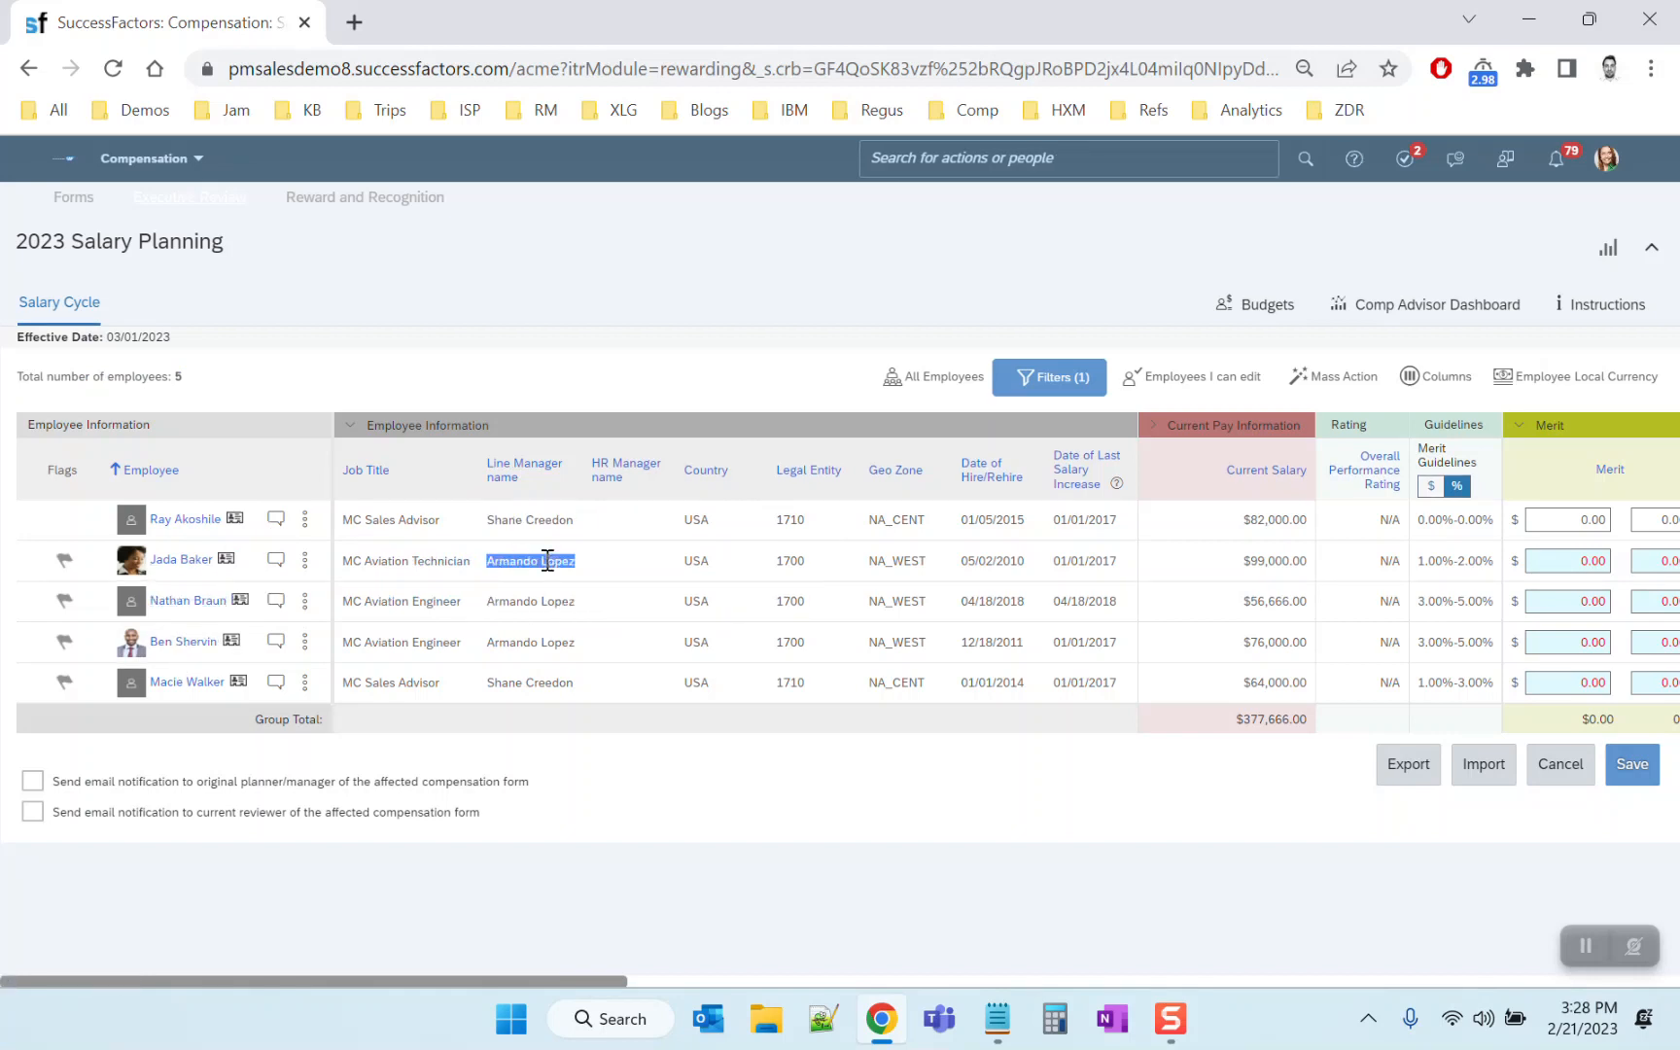
pyautogui.click(553, 365)
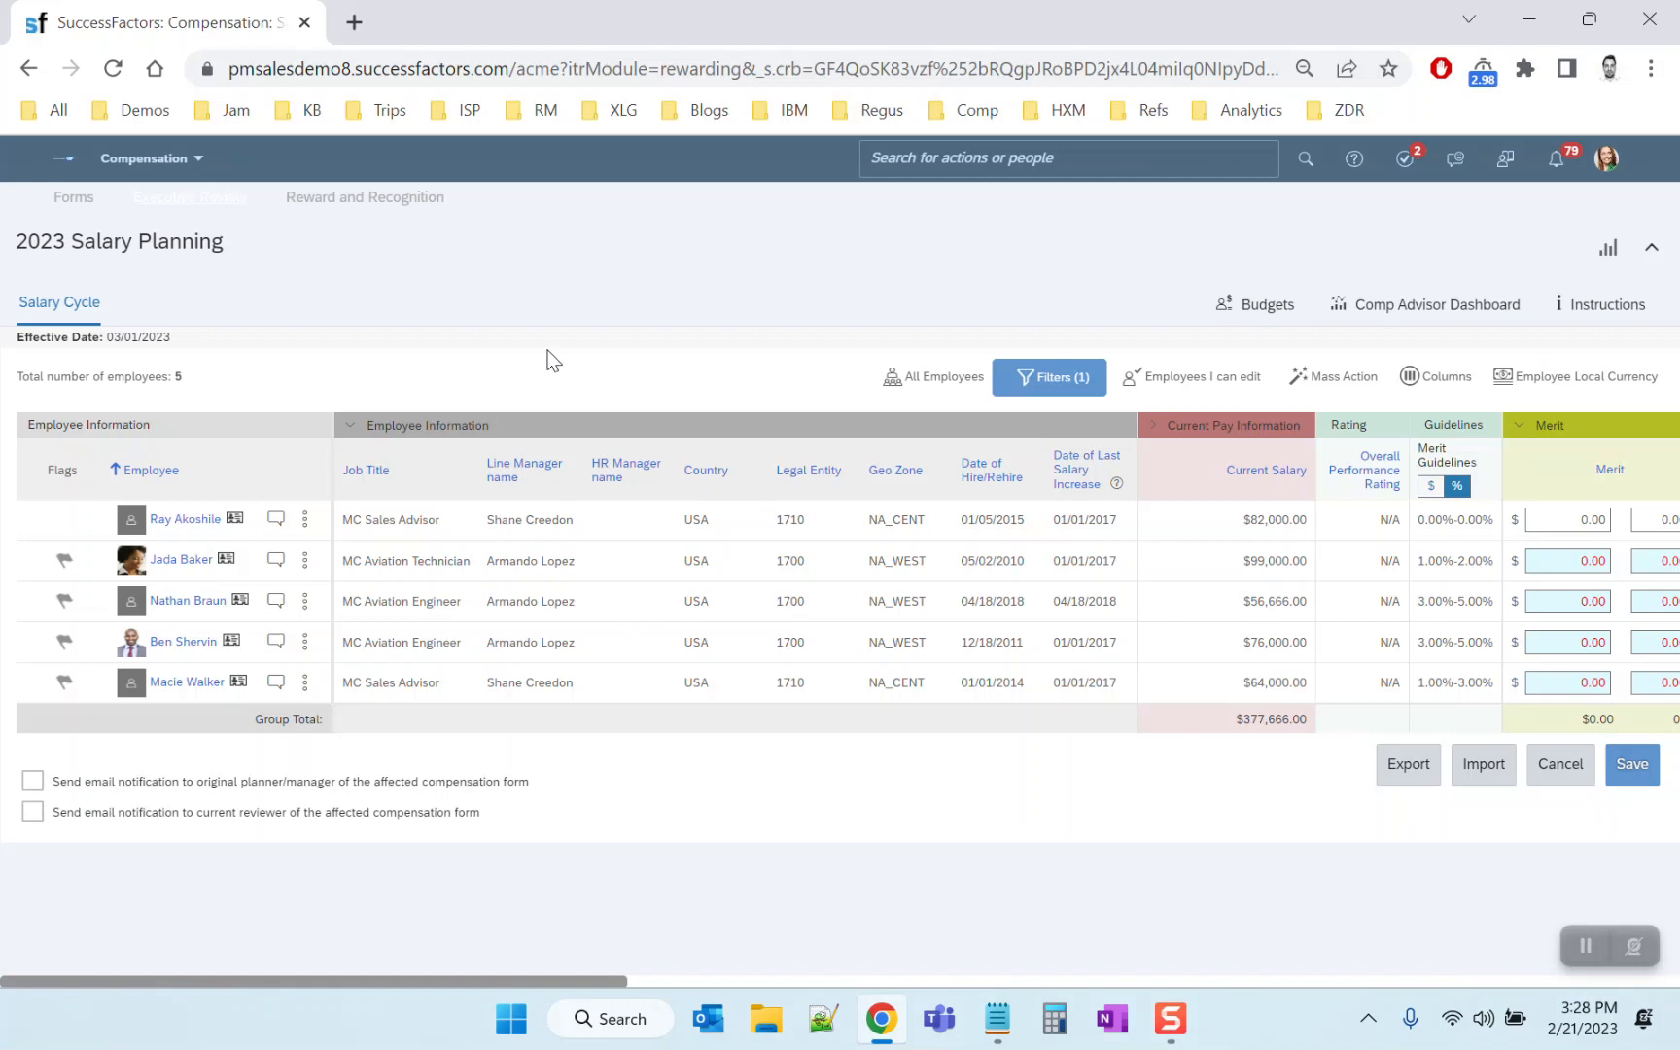